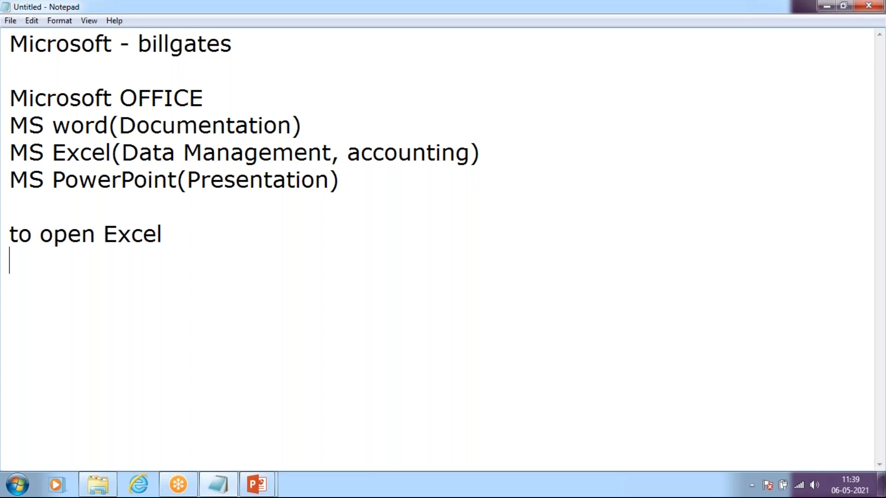
Step: Add the line "step1: start > excel>ok" under "to open Excel" in the note
key("Return")
type("step1: ")
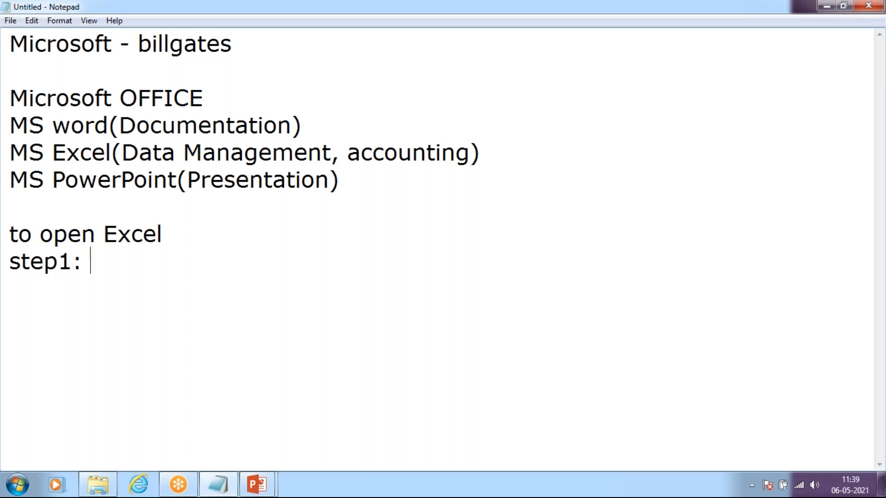
type("start")
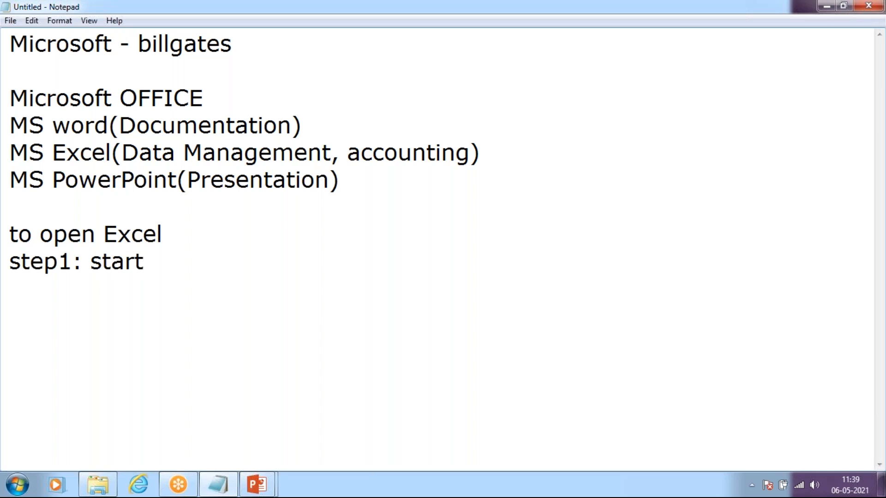
type(" > exce")
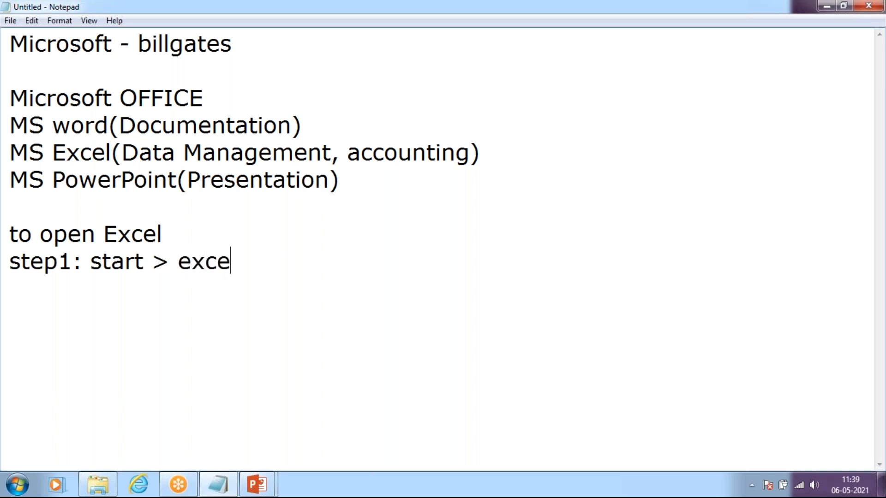
type("l>ok")
Step: Start a second instruction line below it reading "step2: win +R>run>"
key("Return")
type("ste")
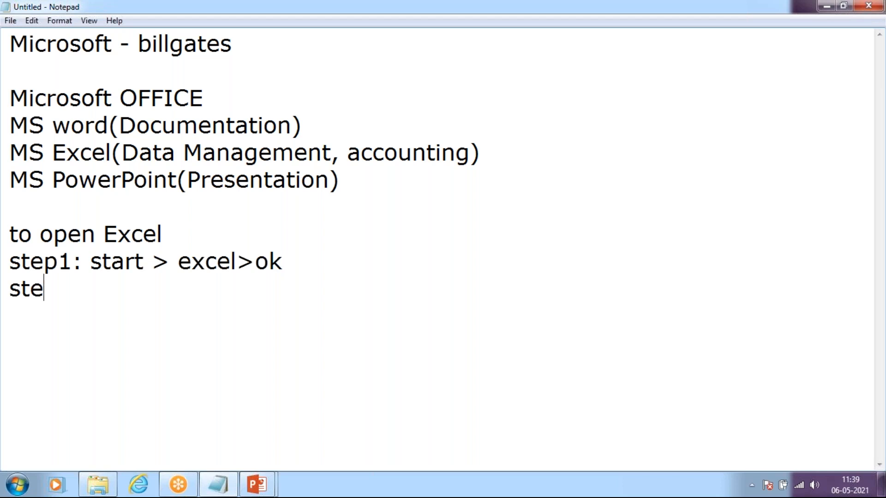
type("p2: win ")
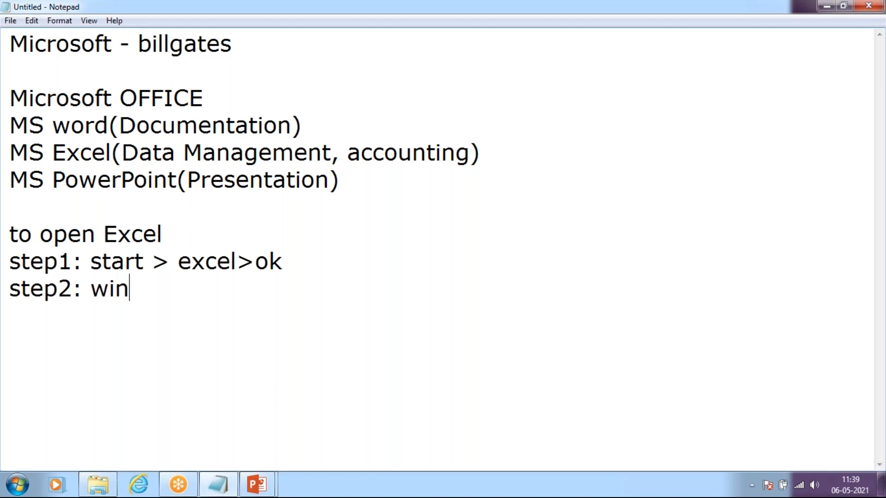
type("+R>run")
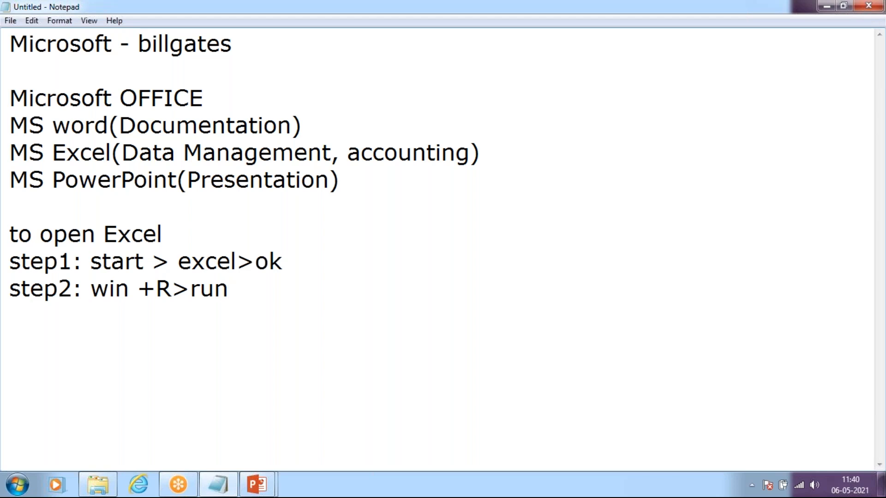
type(">")
Step: Launch Excel through the Windows Run dialog with the command excel
key("super+r")
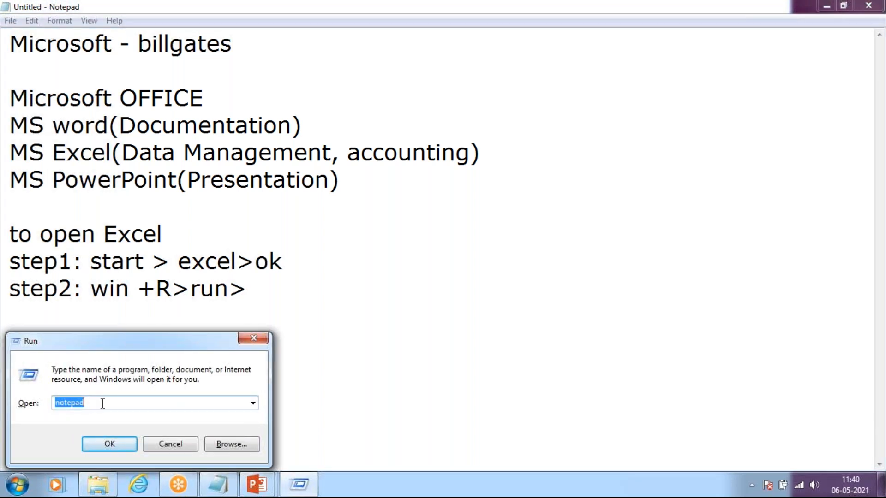
type("excel")
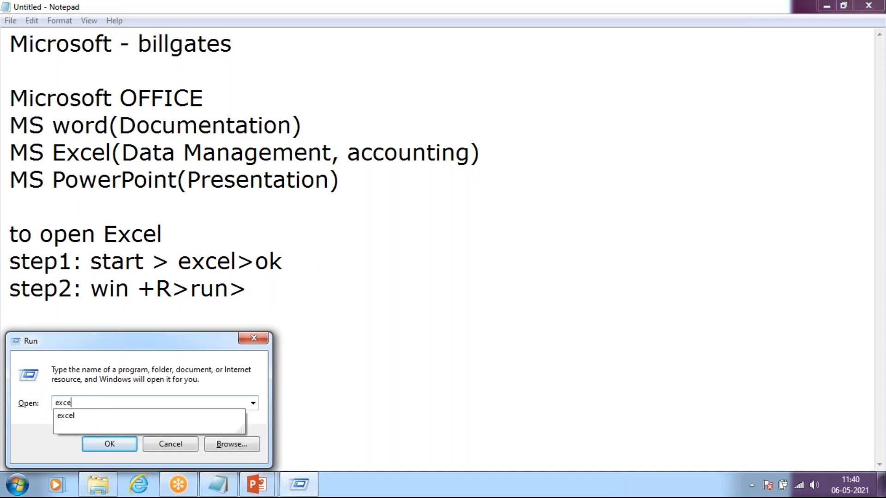
left_click(117, 440)
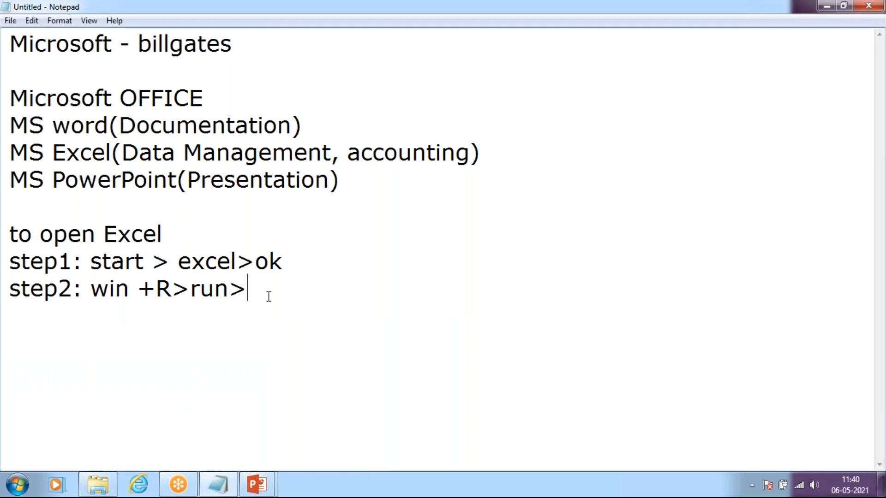
Step: Complete the step2 line in the note with "excel>ok"
type("ec")
key("BackSpace")
type("c")
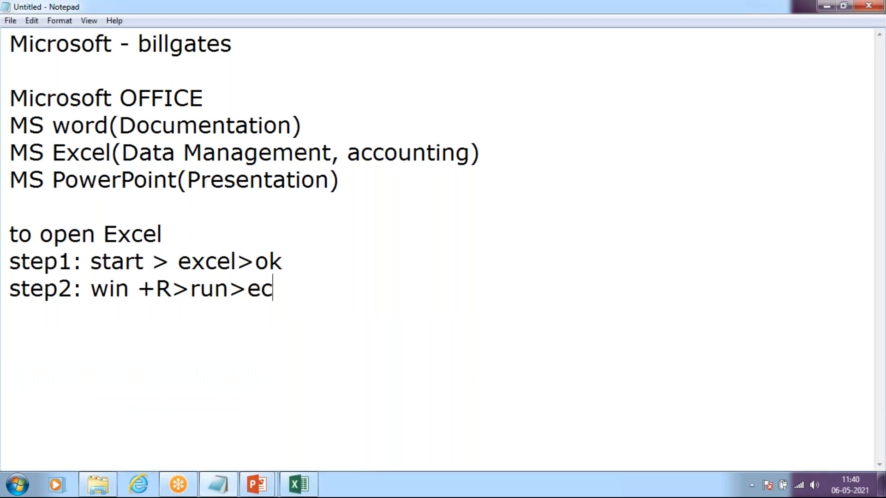
key("BackSpace")
type("xce")
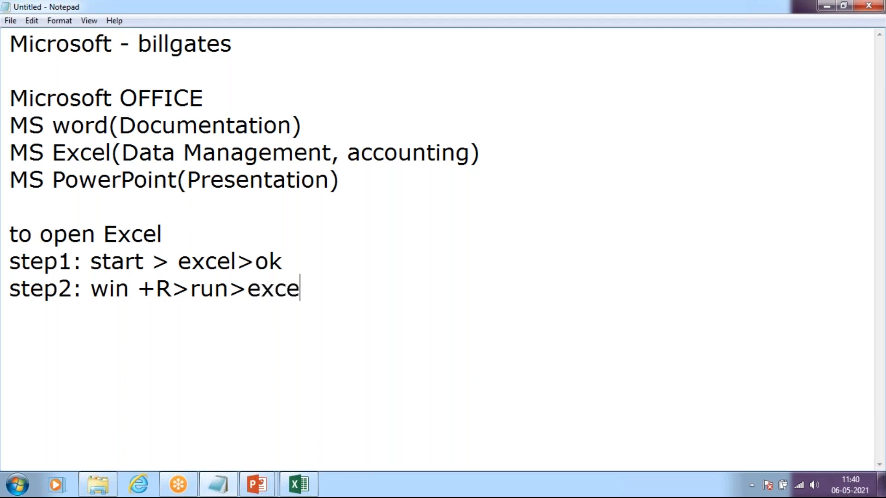
type("l>0k")
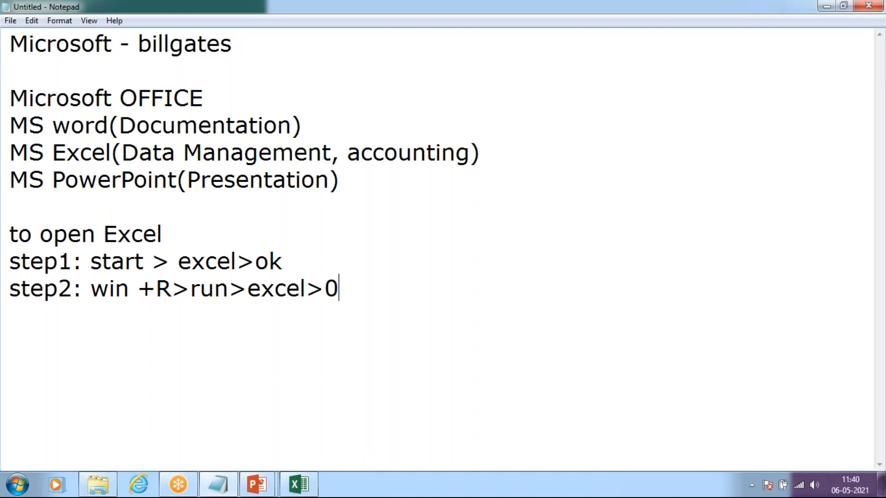
key("BackSpace")
key("BackSpace")
type("ok")
Step: Switch to Excel and close it, and relaunch it by searching the installed programs for "excel"
key("alt+Tab")
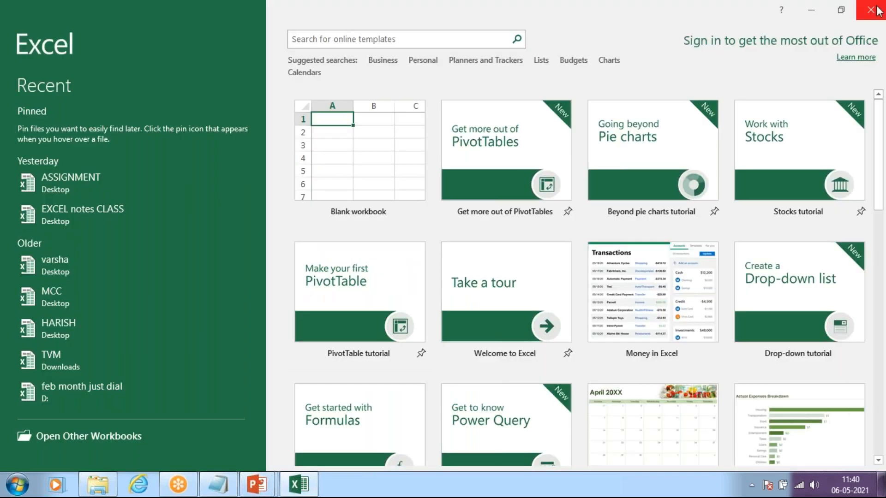
left_click(871, 10)
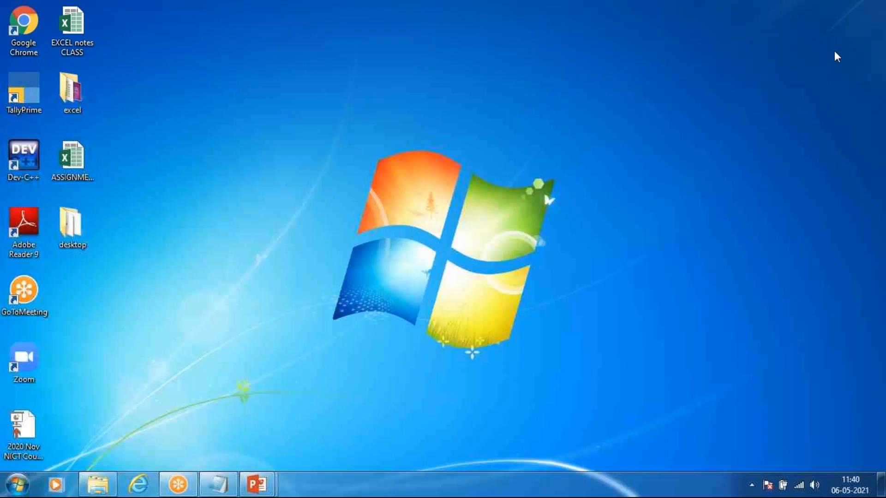
left_click(17, 485)
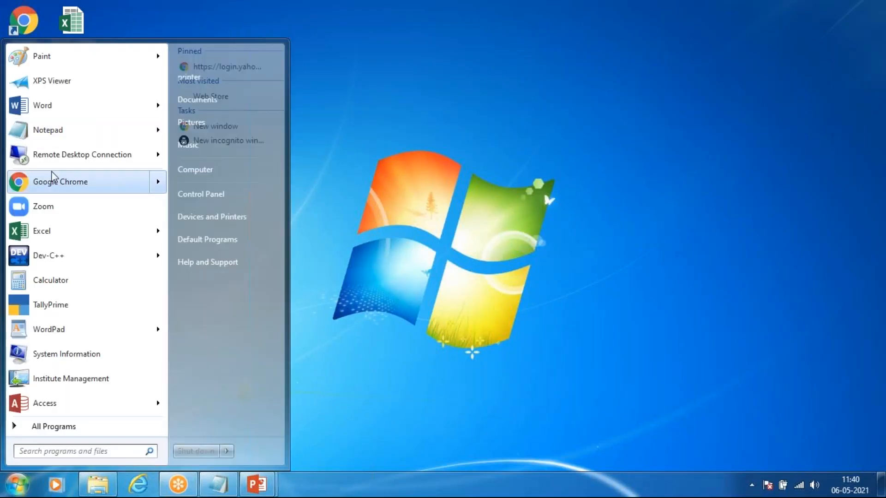
type("excel")
left_click(25, 76)
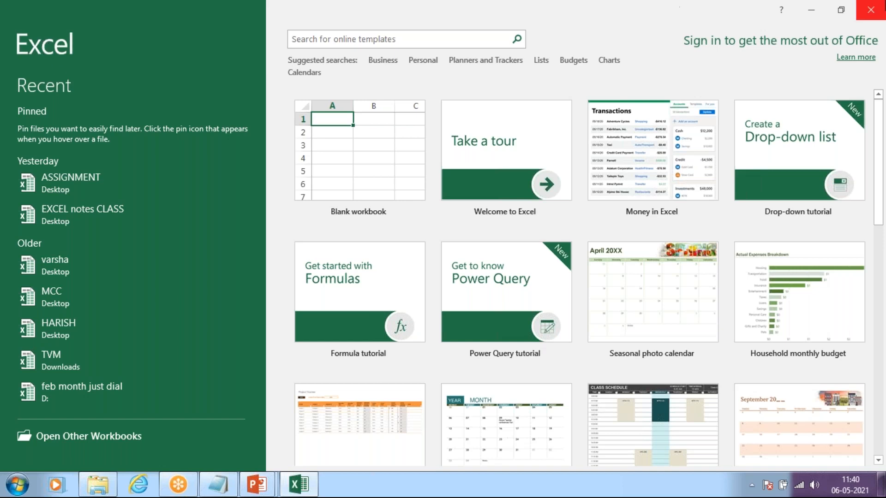
Step: Minimise Excel, run the excel command once more from the Run dialog and return to the desktop
left_click(811, 10)
key("super+d")
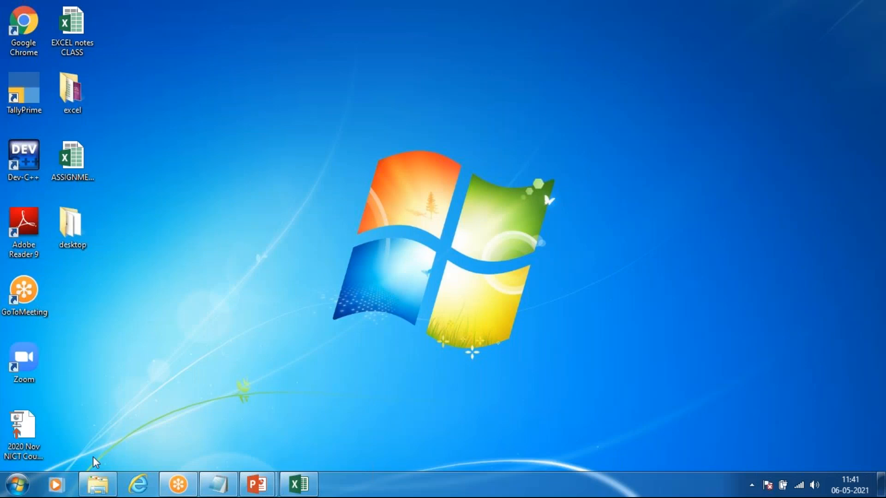
key("super+r")
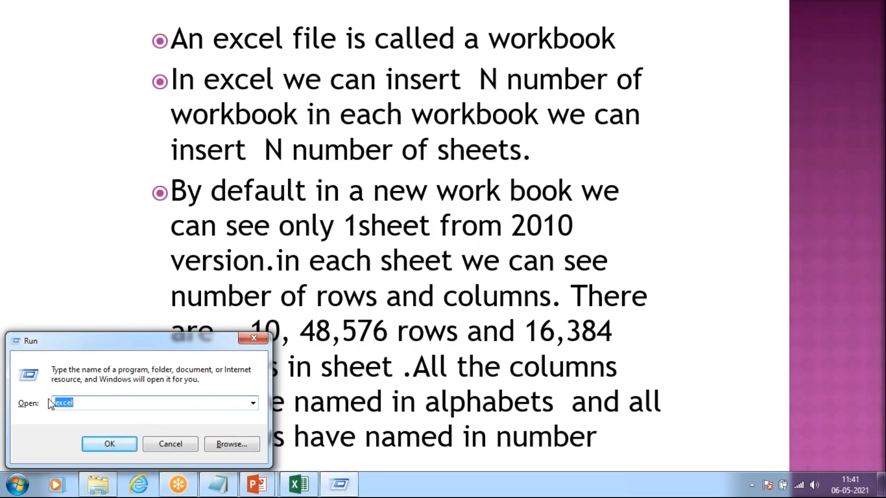
left_click(115, 444)
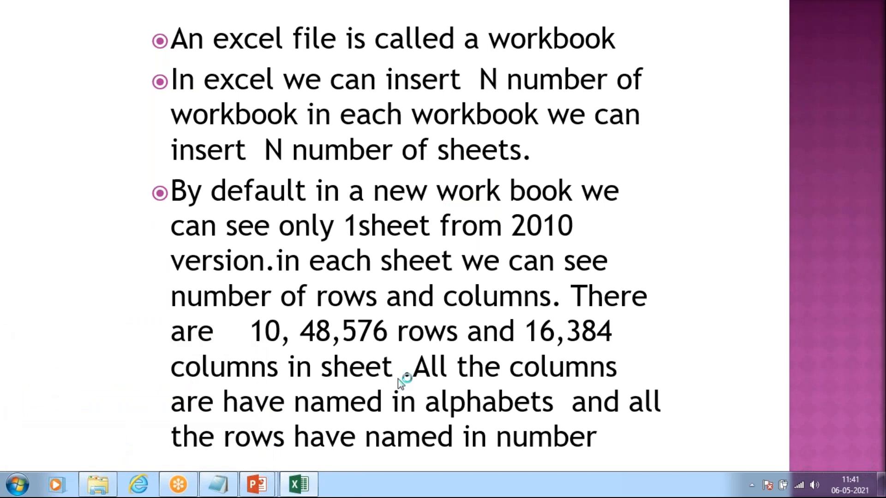
left_click(821, 2)
key("super+d")
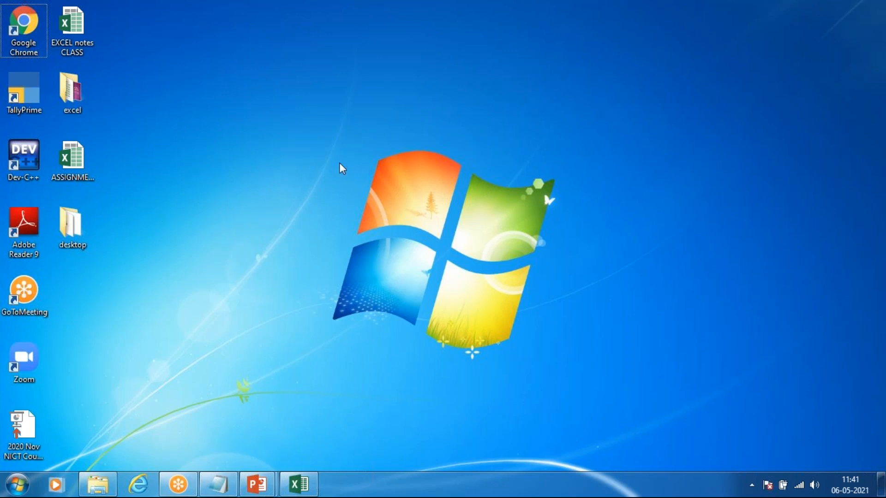
right_click(293, 110)
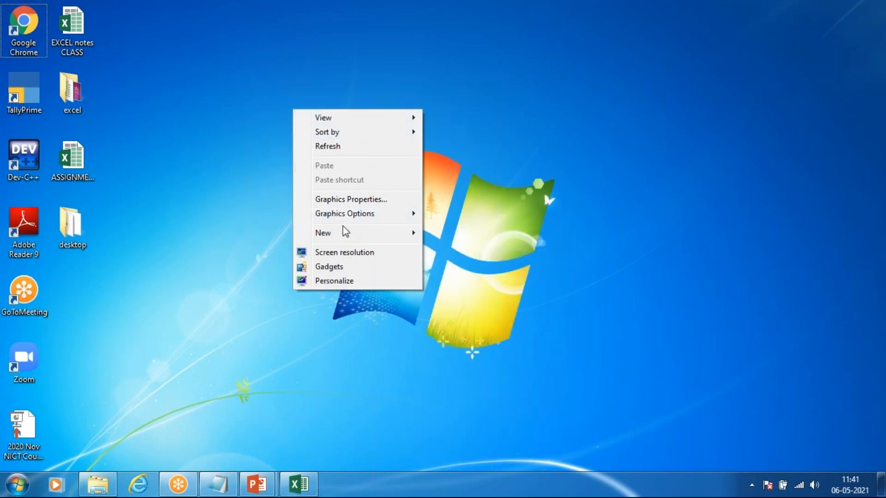
mouse_move(343, 235)
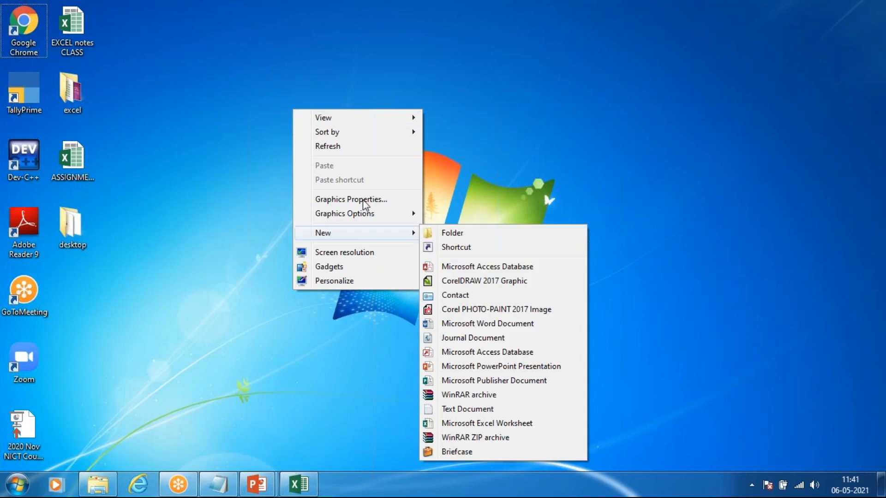
left_click(153, 204)
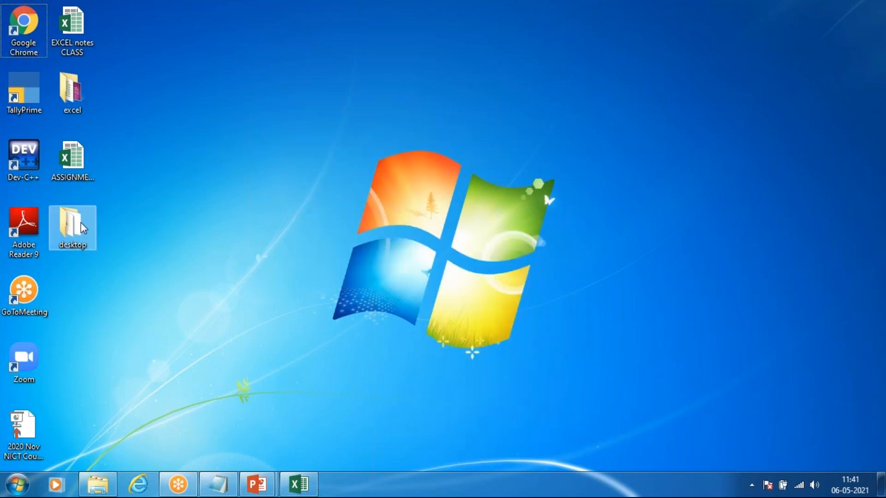
double_click(71, 93)
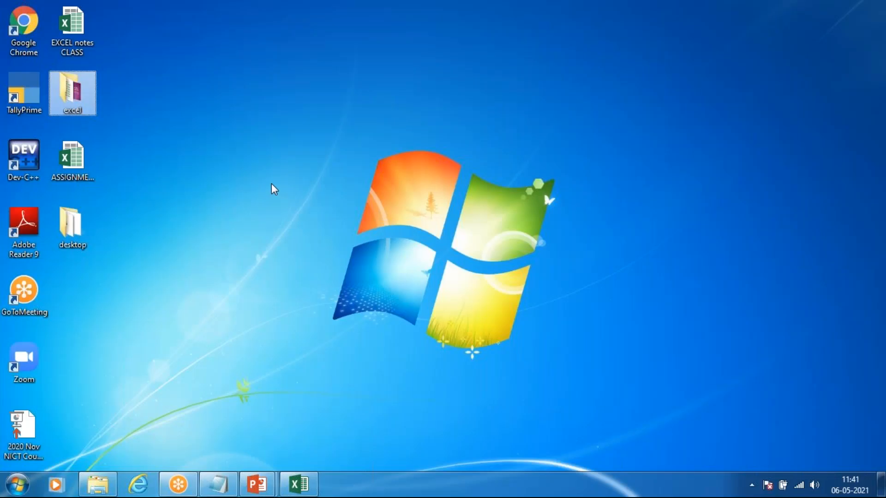
Step: Create a new Microsoft Excel Worksheet file on the desktop and name it DEMO
right_click(272, 184)
mouse_move(325, 308)
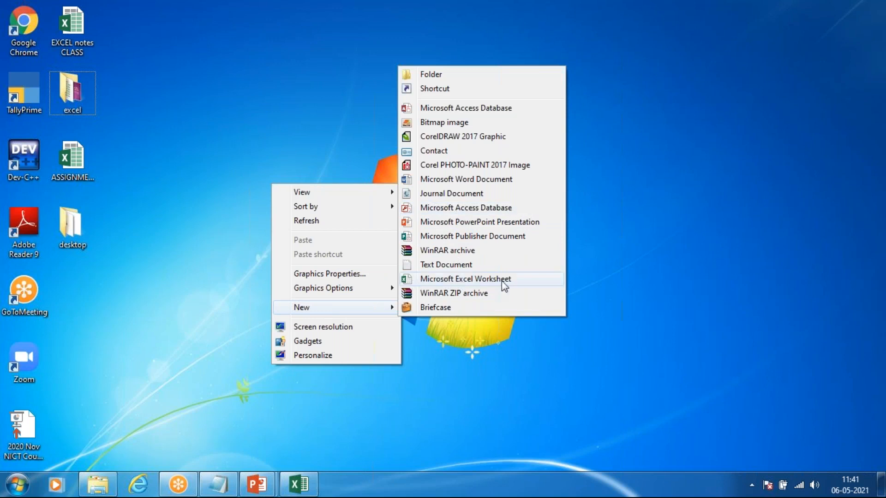
left_click(487, 283)
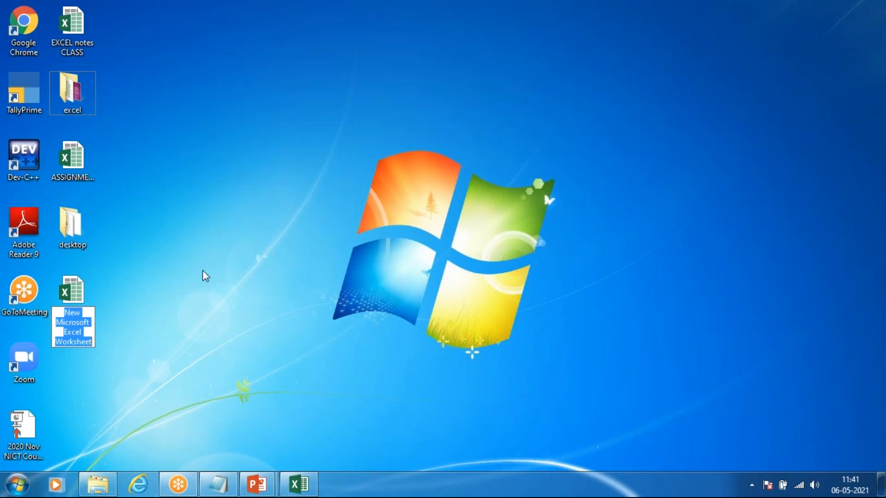
type("DEMO")
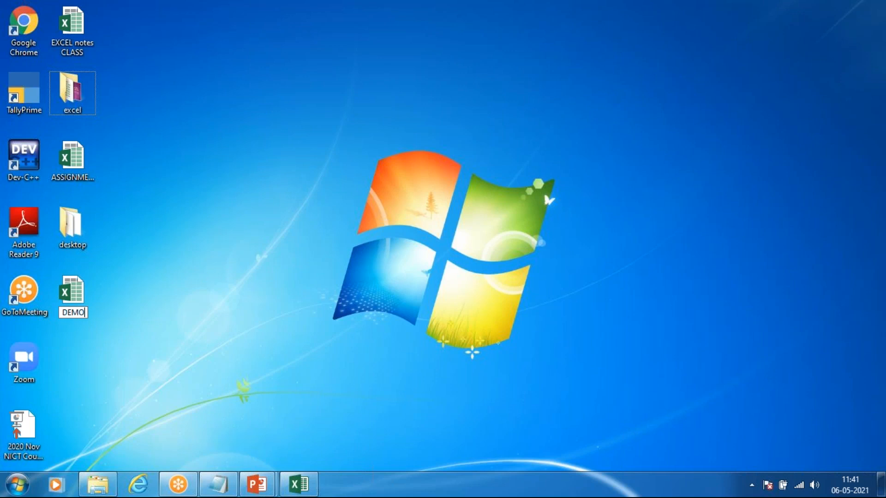
key("Return")
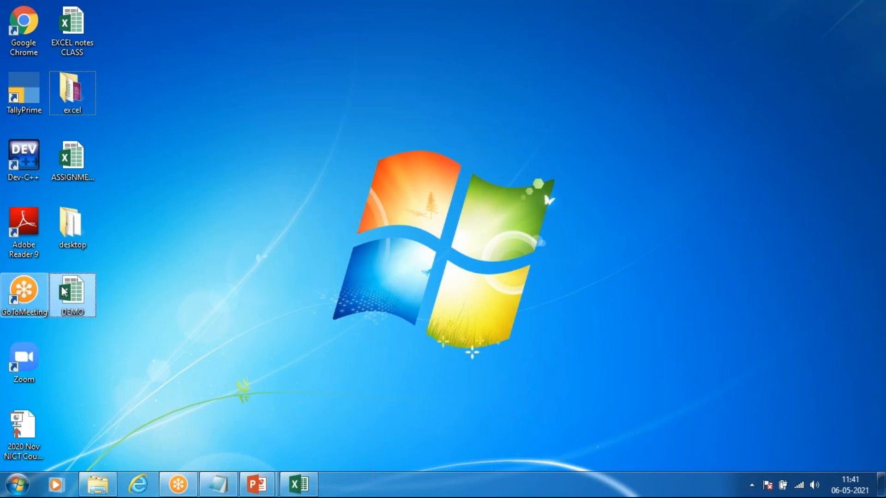
Step: Open the DEMO workbook from the desktop, and minimise all windows to show the desktop again
double_click(74, 296)
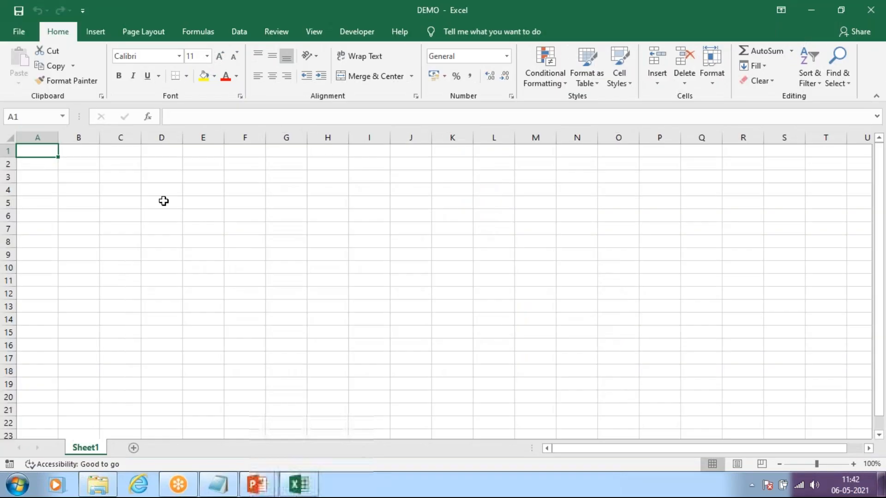
left_click(812, 10)
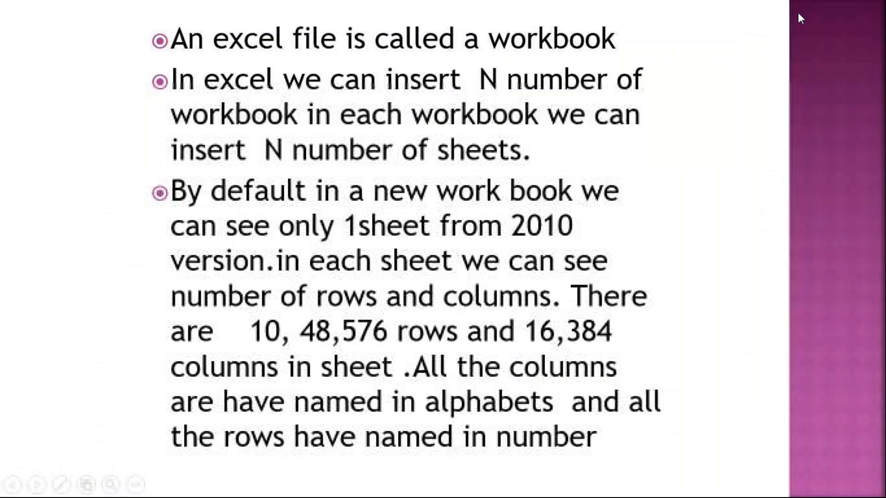
key("super+d")
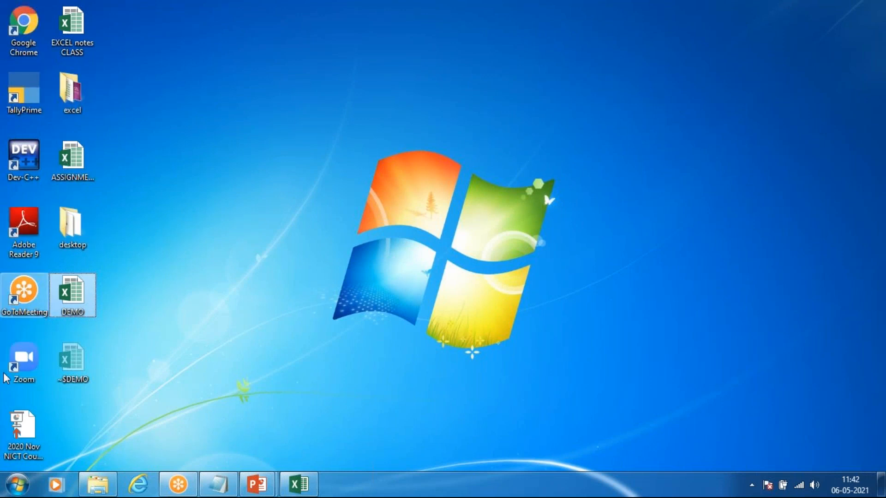
Step: Open the folder named desktop in a maximised window and switch its file display to Tiles view
left_click(62, 225)
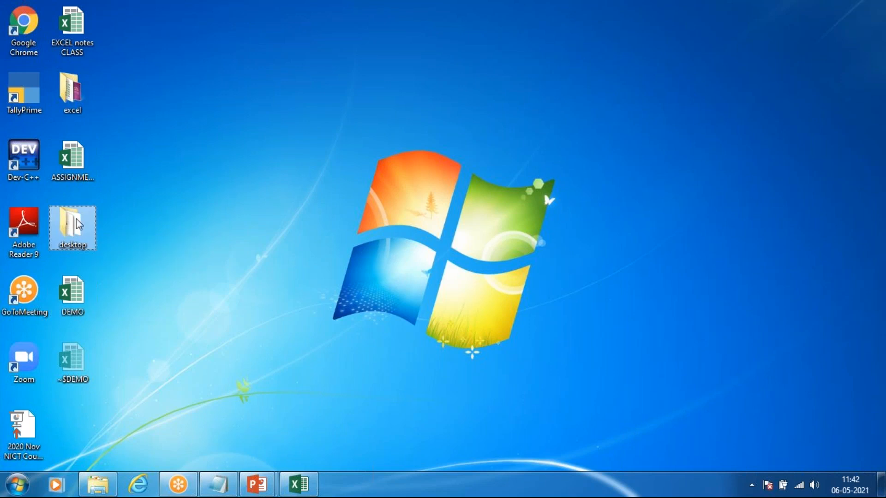
double_click(76, 218)
left_click(479, 55)
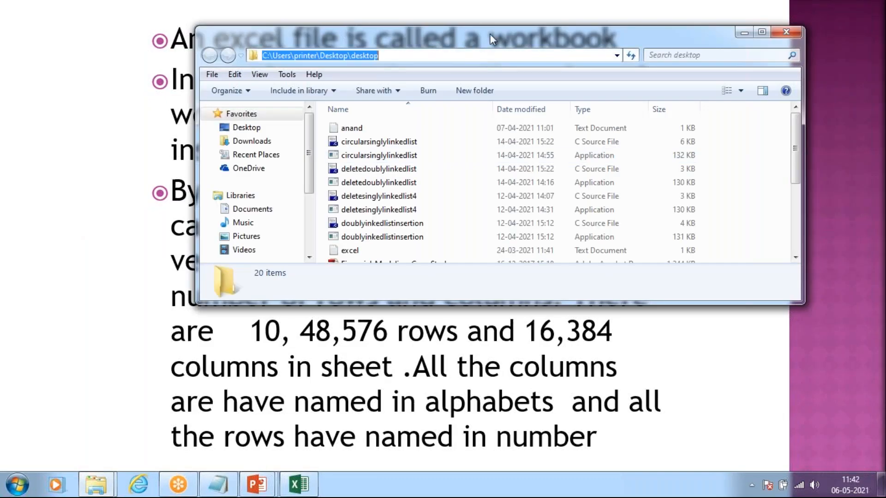
double_click(490, 35)
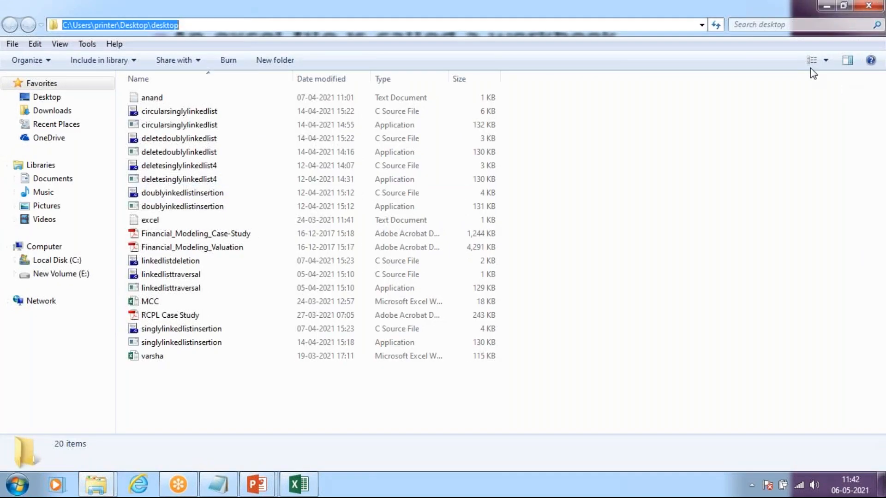
left_click(811, 61)
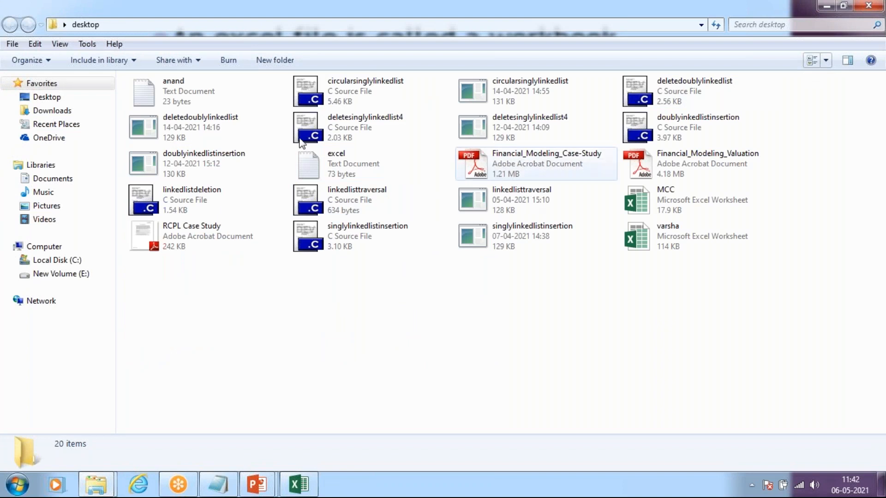
Step: Close the folder window and check the file type in the properties of the DEMO file on the desktop
left_click(872, 6)
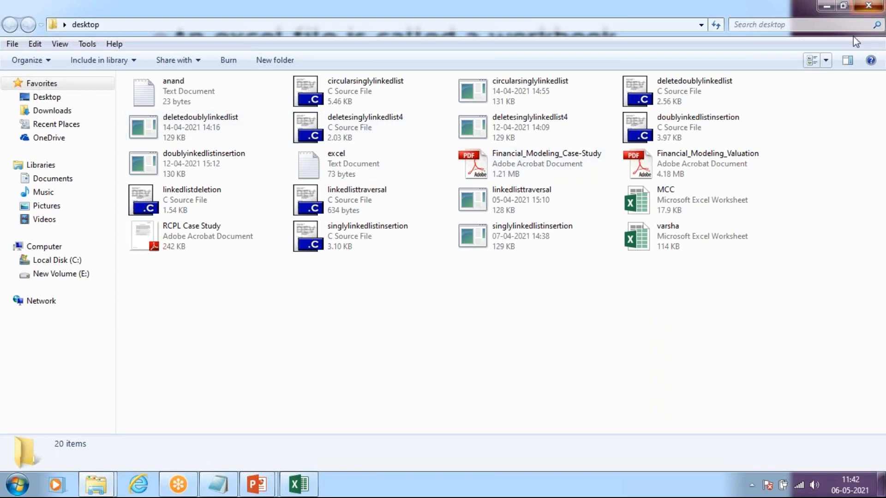
key("super+d")
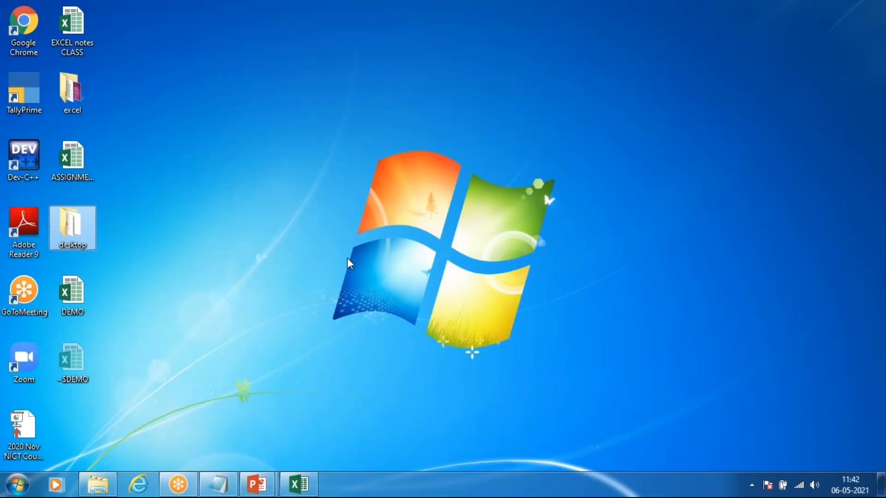
right_click(73, 290)
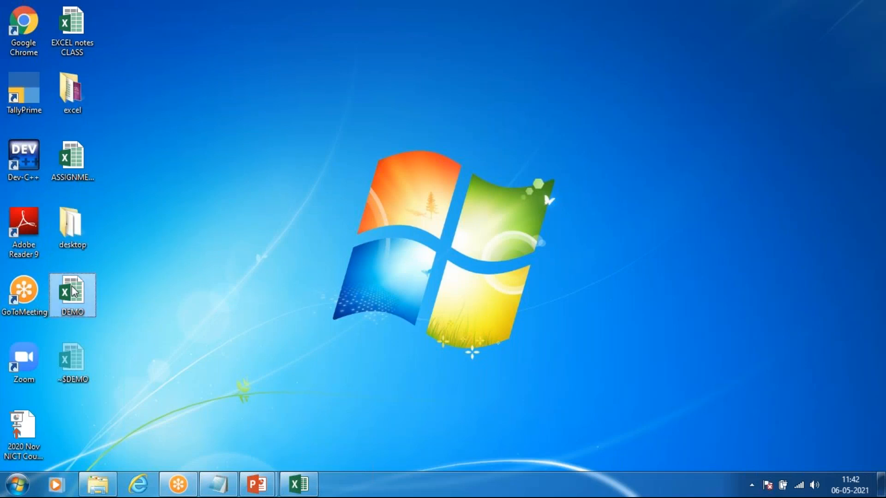
left_click(123, 276)
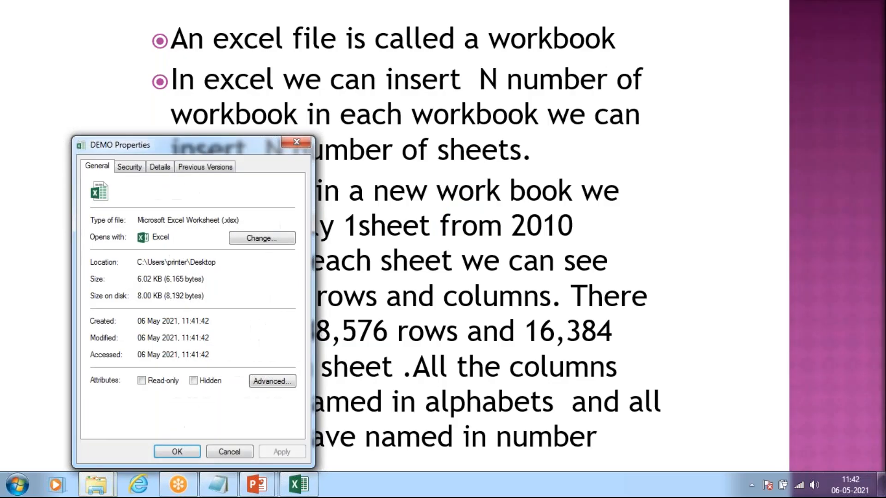
left_click_drag(248, 139, 482, 98)
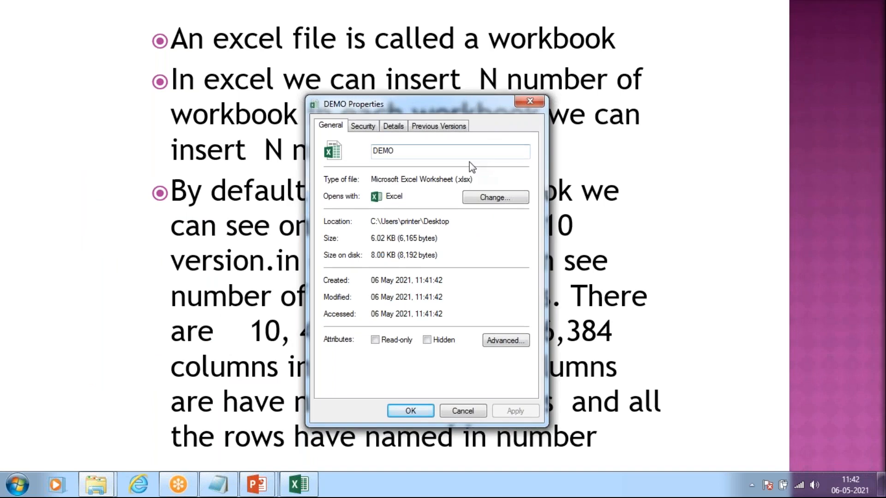
left_click(457, 180)
double_click(465, 180)
left_click(530, 101)
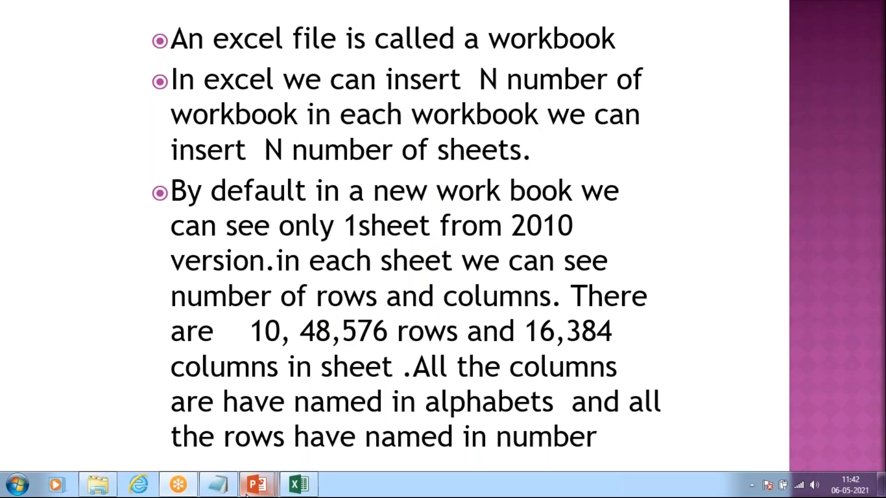
Step: Switch to the Notepad notes and add the lines "extension" and ".xlsx" below the steps for opening Excel
left_click(218, 486)
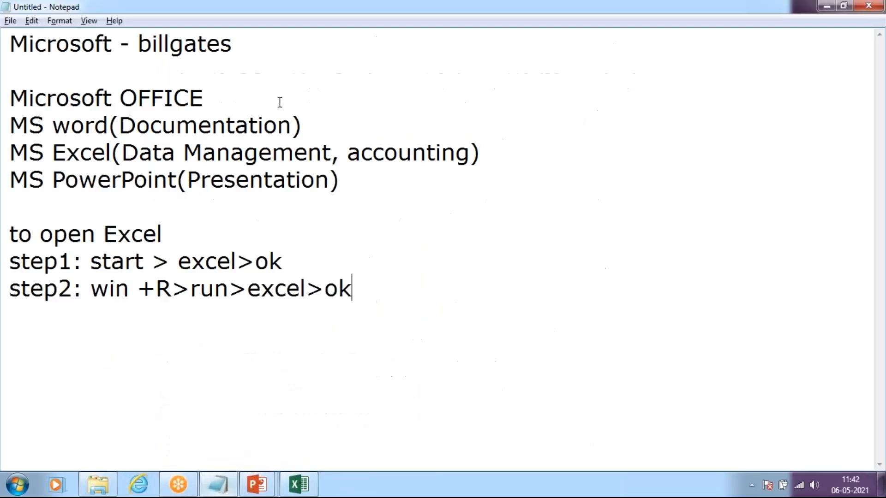
key("Return")
type("extens")
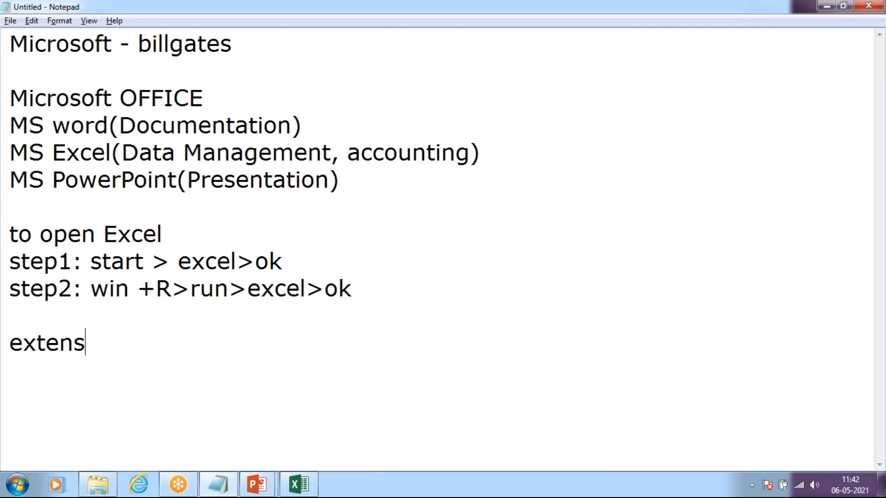
type("ion")
key("Return")
type(".xlsx")
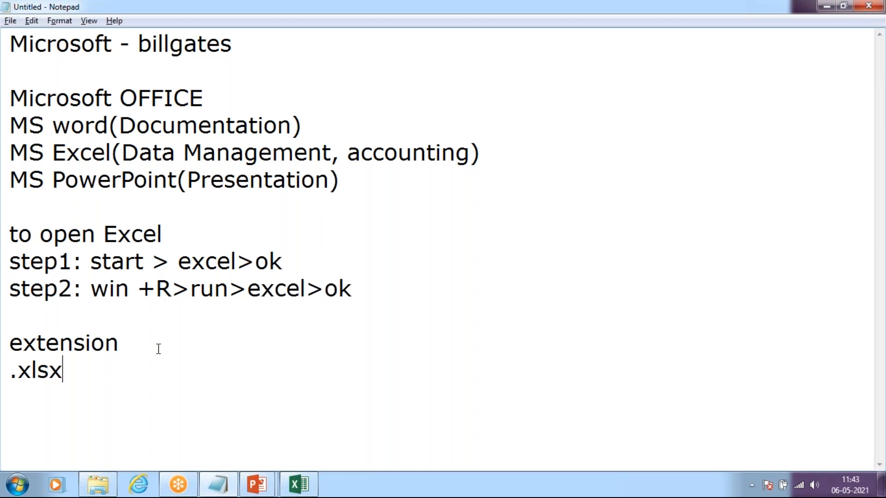
Step: Switch to Excel, close the DEMO workbook and minimise all windows to show the desktop
left_click(288, 492)
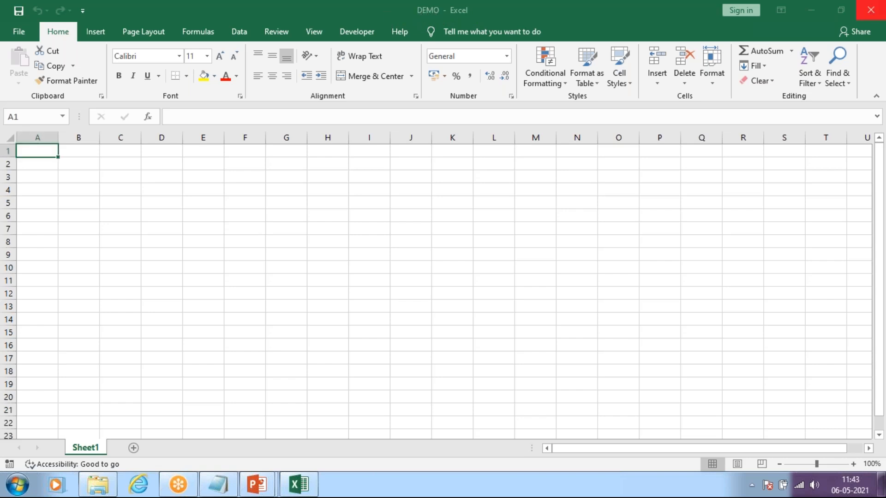
left_click(870, 10)
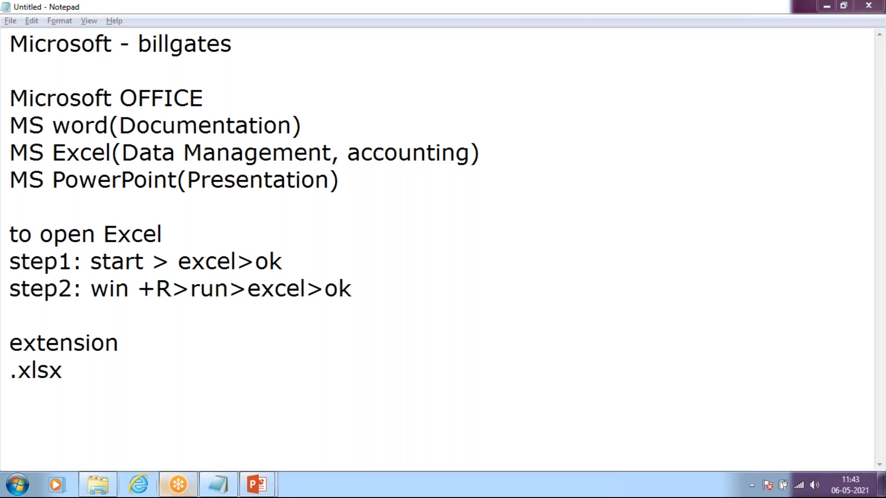
left_click(97, 488)
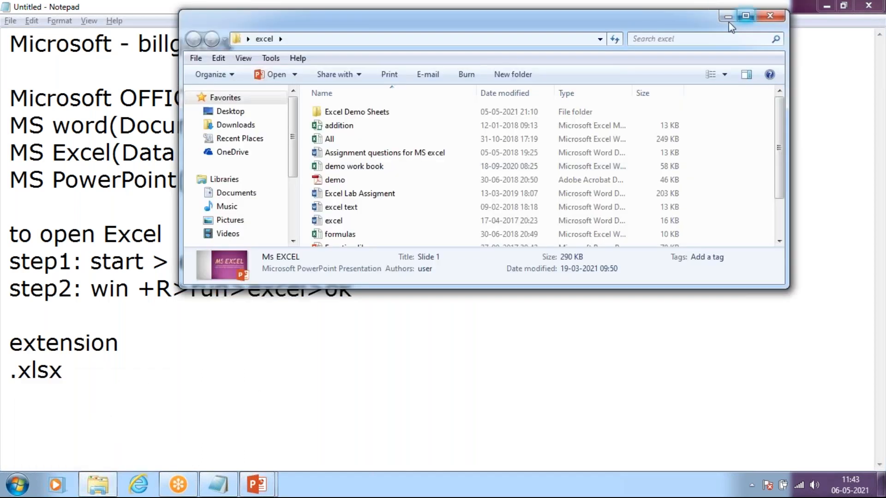
left_click(745, 14)
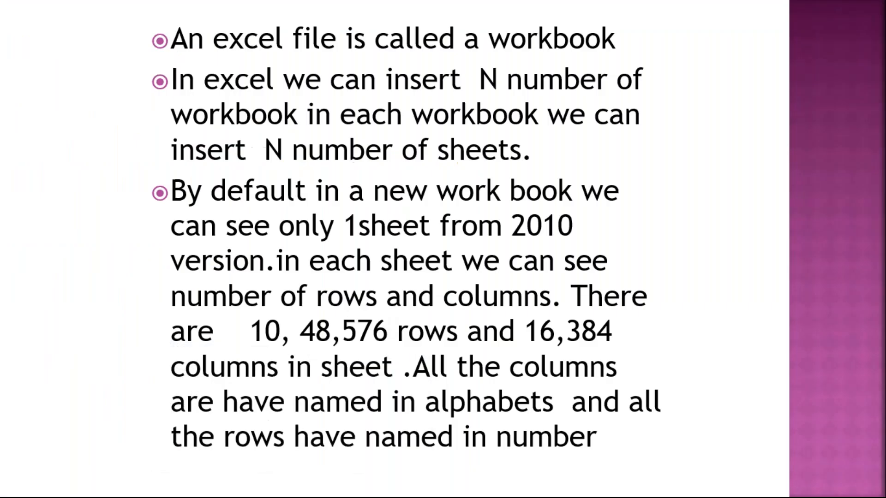
left_click(825, 6)
key("super+d")
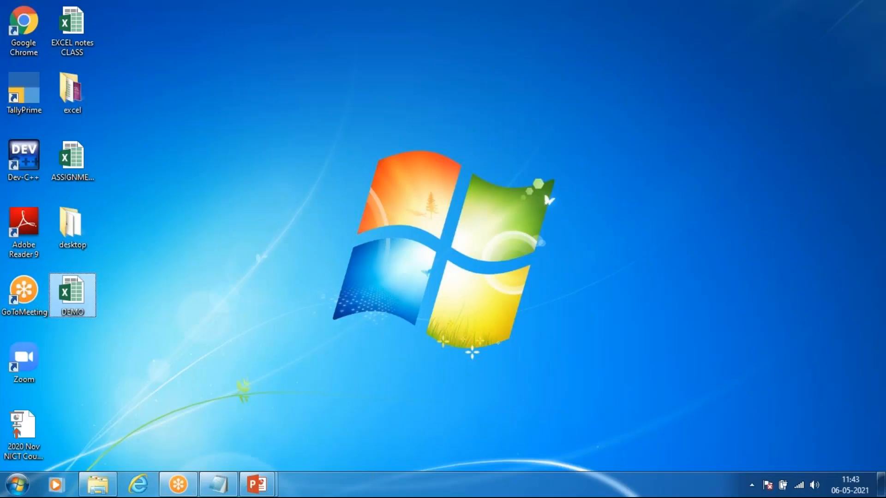
Step: Refresh the desktop, launch Excel from the Start menu and create a blank workbook
right_click(190, 177)
left_click(214, 212)
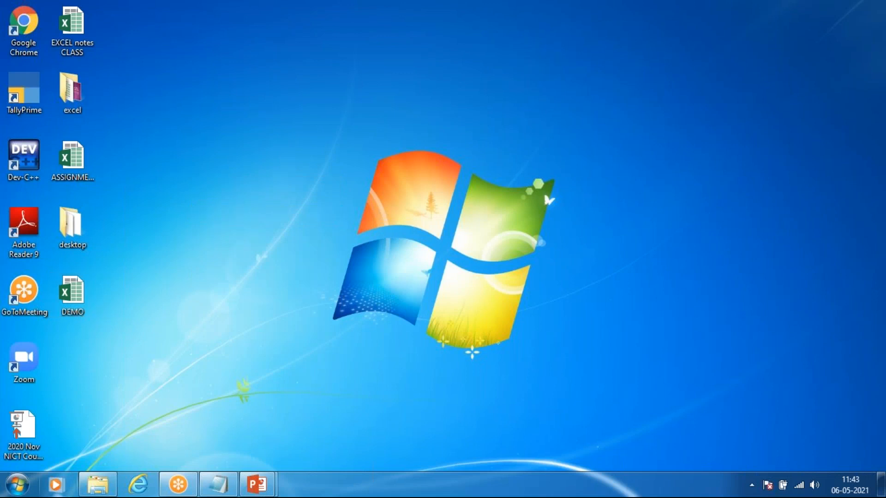
left_click(18, 484)
left_click(41, 238)
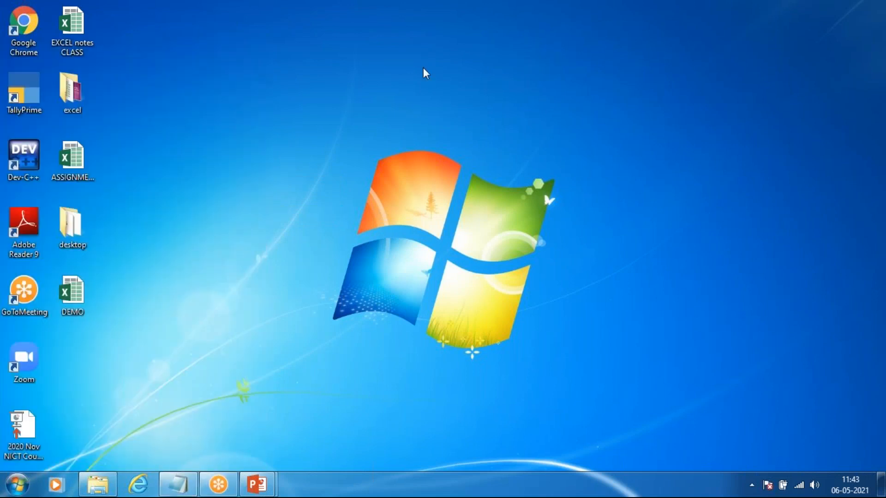
right_click(435, 113)
left_click(458, 147)
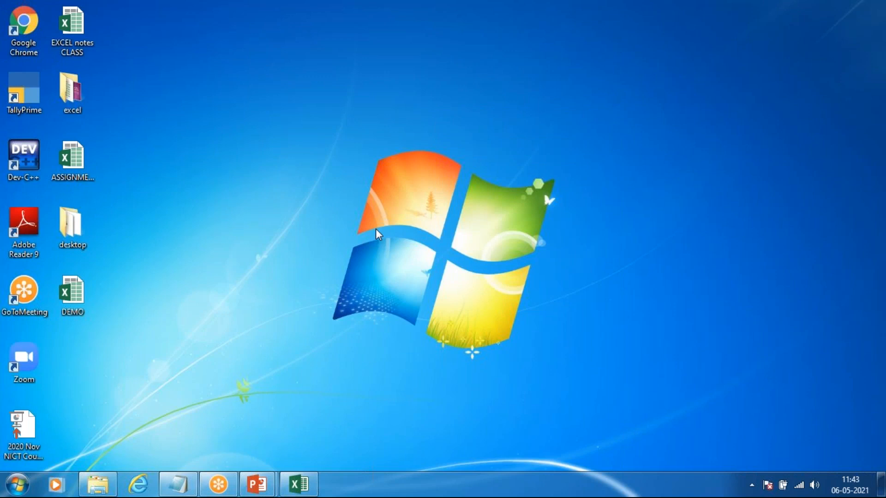
left_click(306, 483)
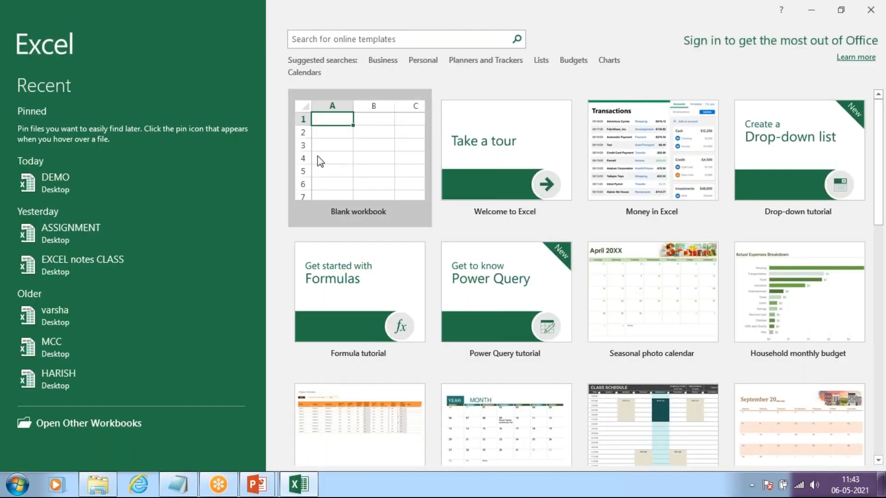
left_click(369, 151)
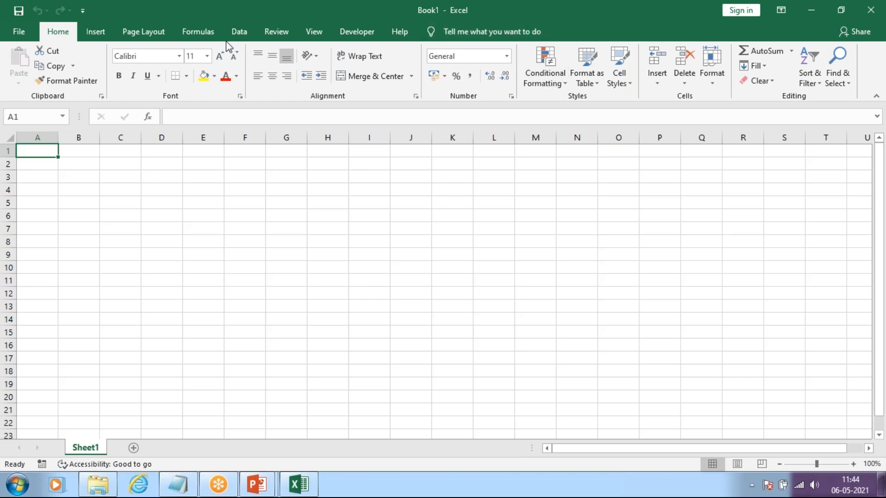
Step: Check the DEMO file's details on the desktop and view Excel's Open page from the blank workbook
left_click(820, 4)
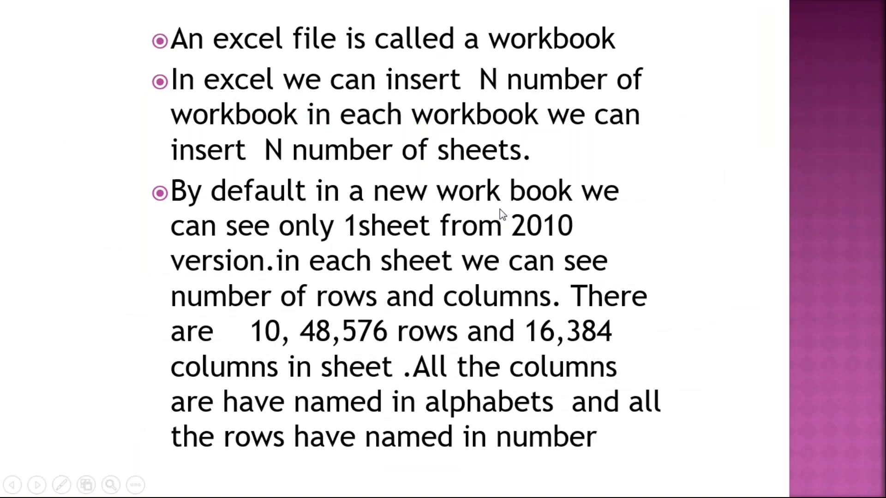
key("super+d")
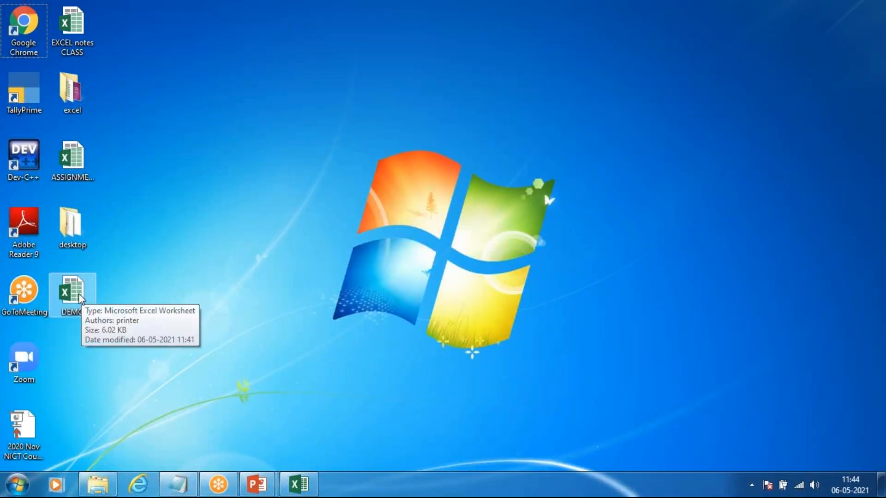
left_click(298, 484)
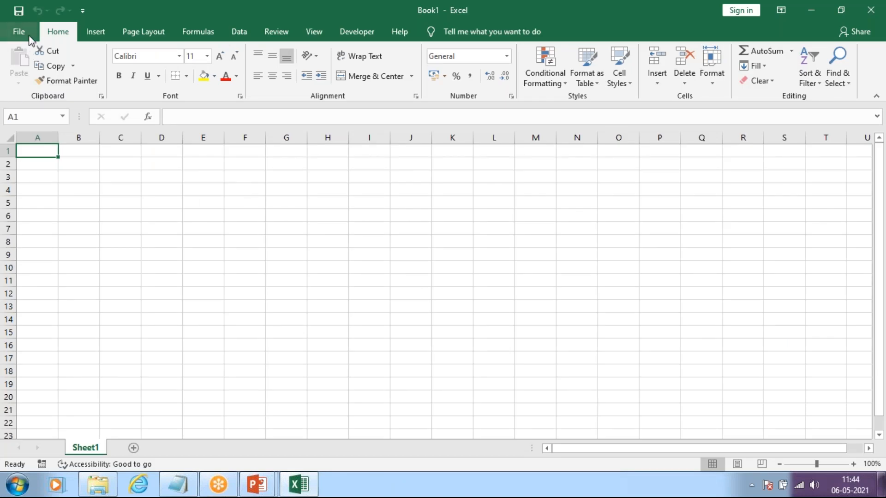
key("ctrl+o")
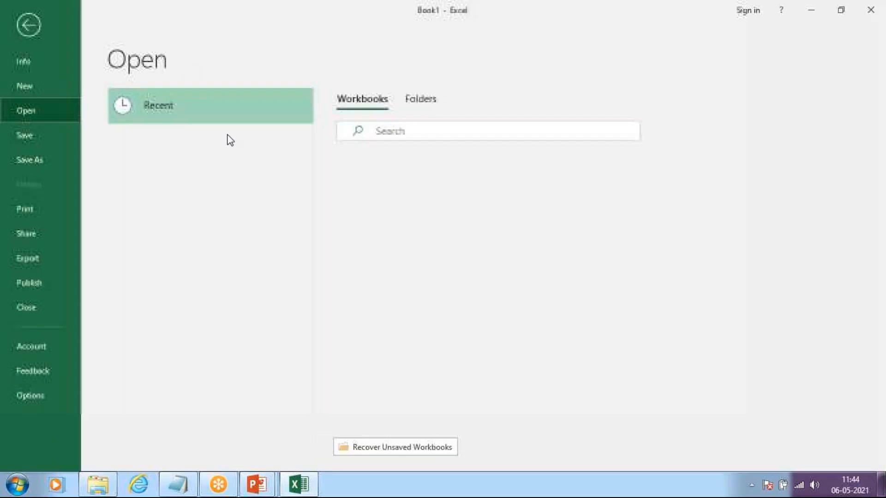
left_click(36, 23)
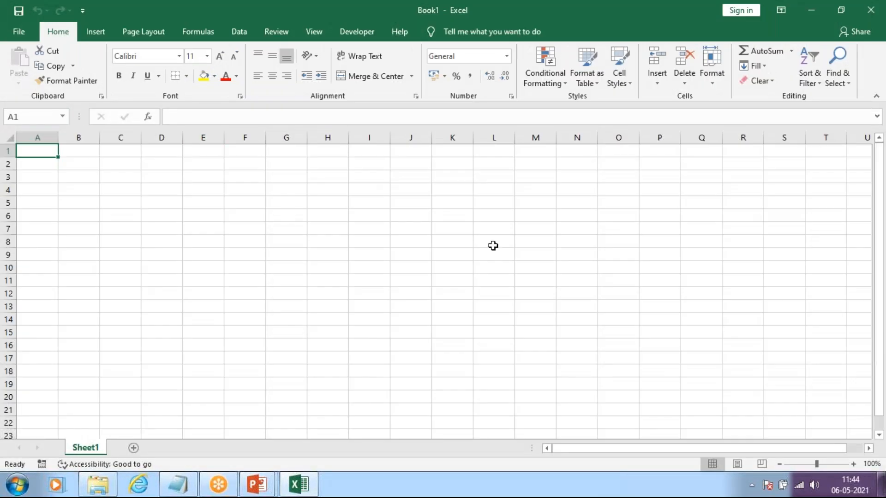
left_click(813, 10)
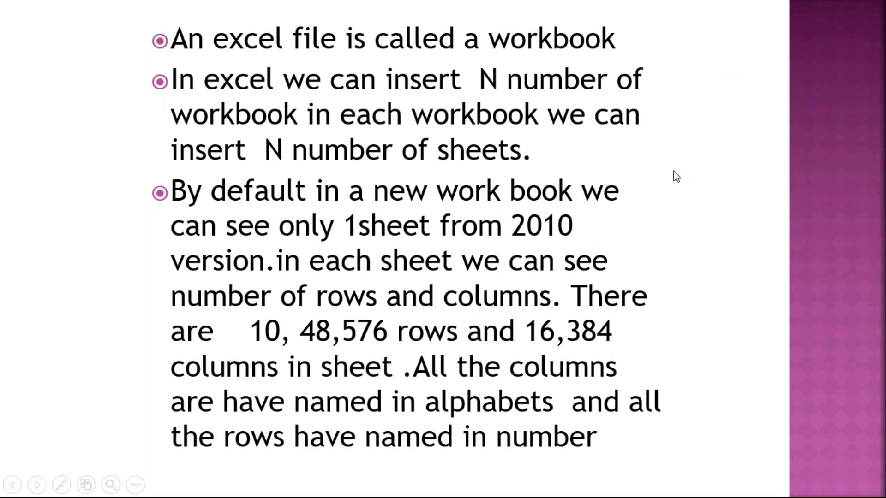
left_click(616, 237)
key("super+d")
right_click(370, 106)
left_click(417, 146)
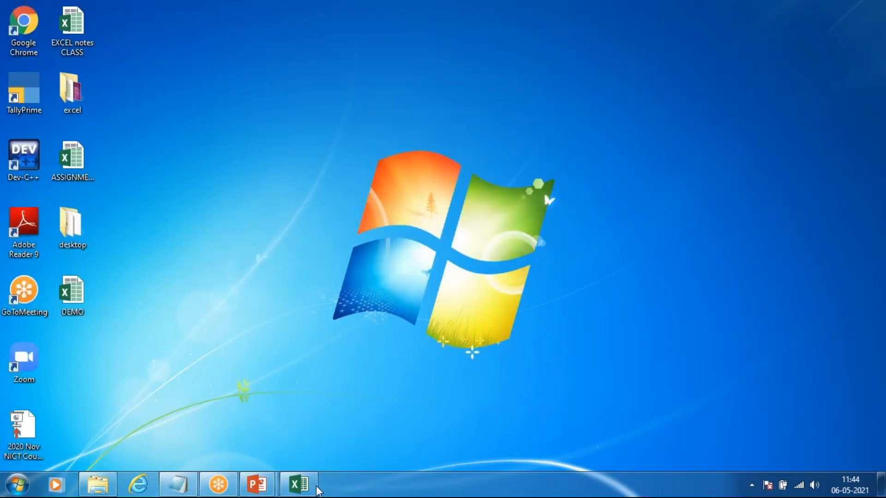
left_click(312, 488)
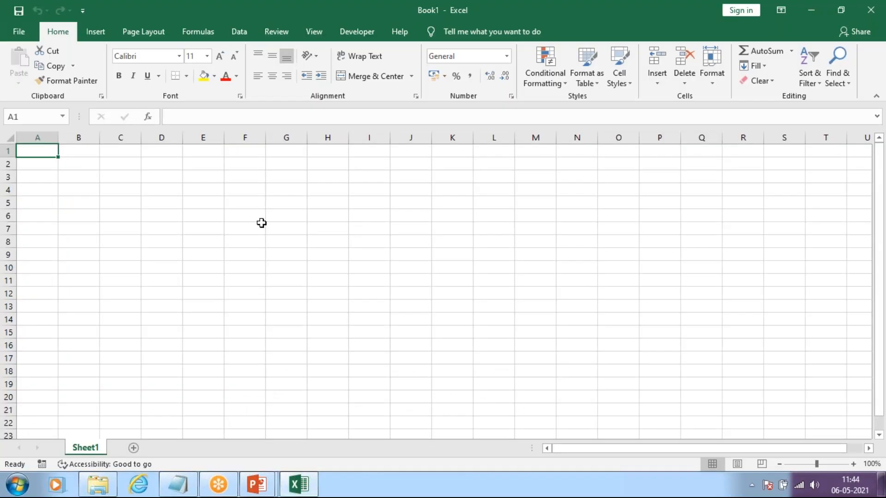
Step: Select several individual cells one after another in Sheet1 of the blank workbook
left_click(297, 225)
left_click(356, 179)
left_click(379, 216)
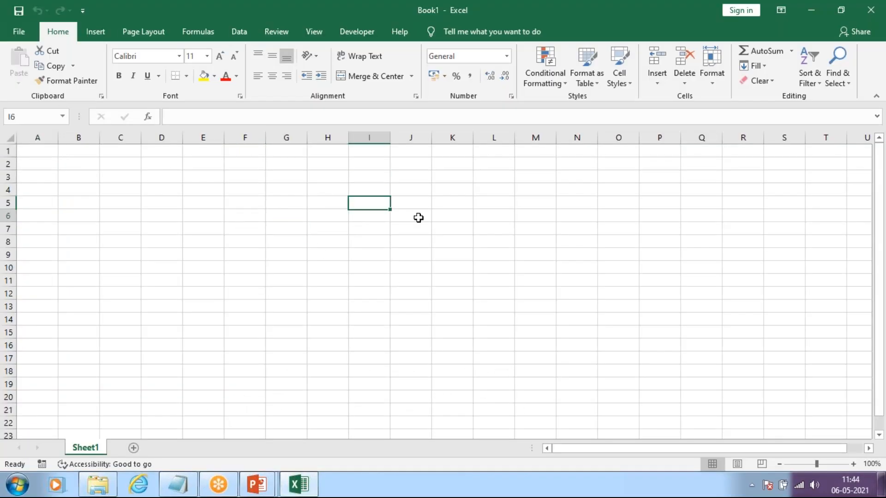
left_click(487, 202)
left_click(493, 267)
Step: Select the cells down column I starting at I1, and the cells across row 7 starting at A7
left_click(364, 151)
left_click_drag(368, 209, 362, 439)
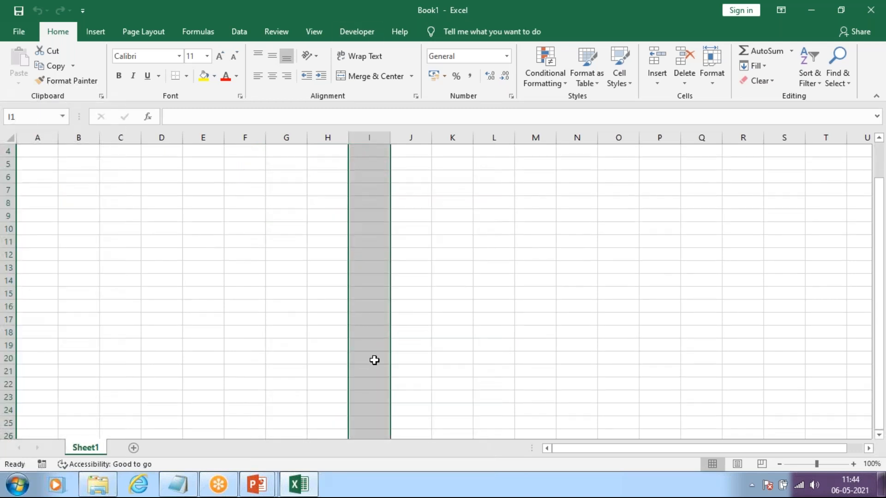
scroll(372, 231, "up", 1)
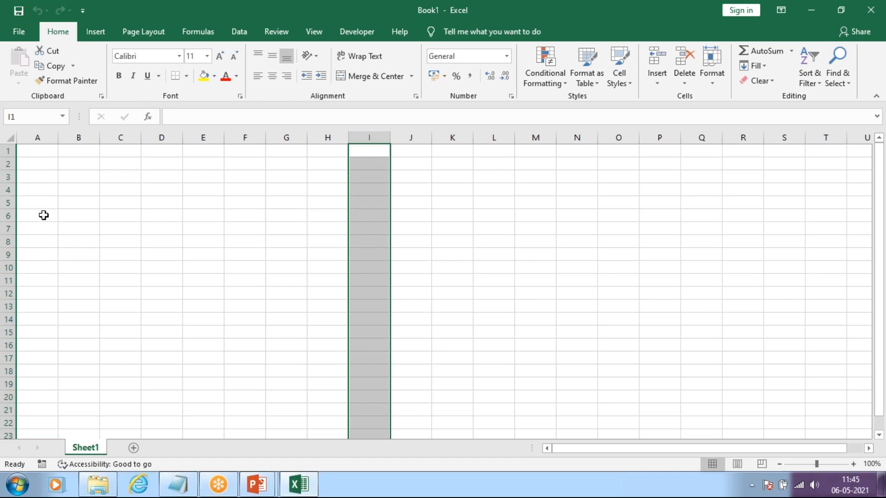
left_click(34, 226)
left_click_drag(33, 224, 854, 226)
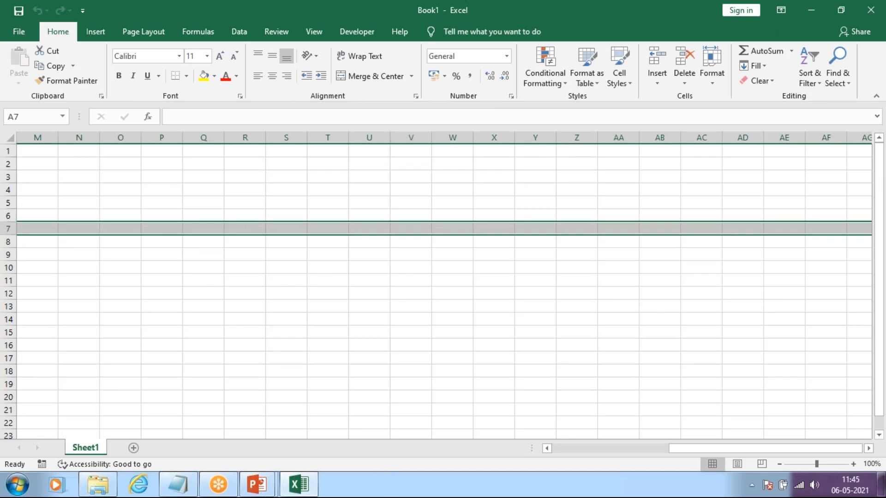
left_click(411, 228)
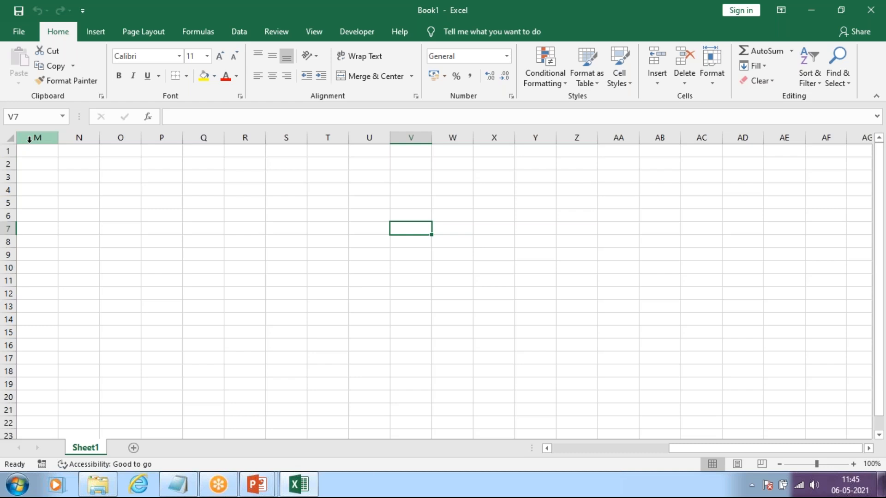
Step: Select the entire columns M to AF, and the entire rows 1 to 20, clearing each selection
left_click_drag(38, 137, 827, 135)
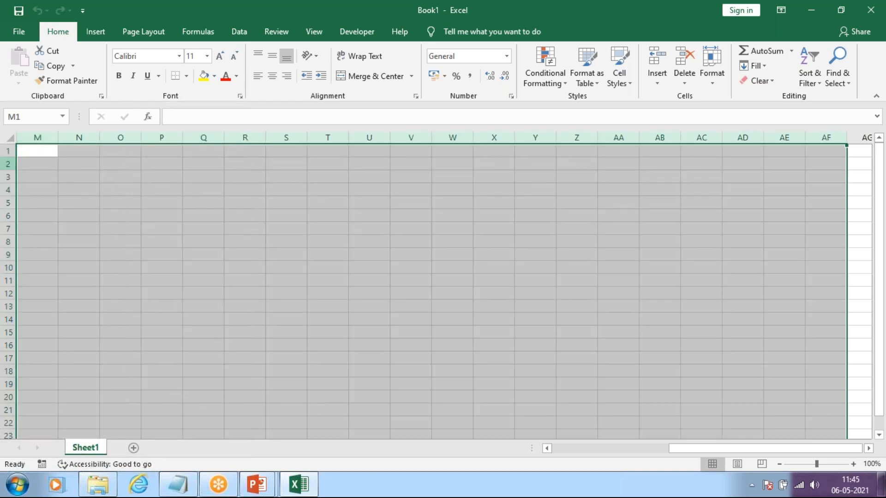
left_click(121, 151)
left_click_drag(9, 151, 11, 398)
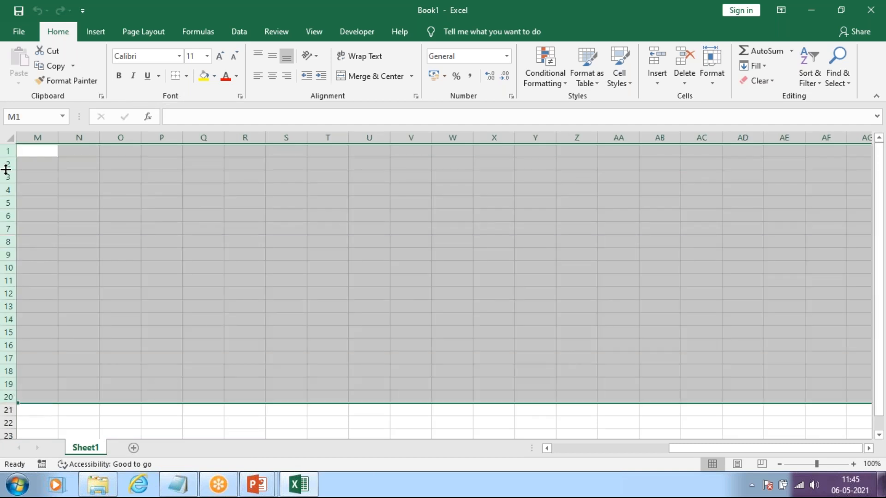
left_click(154, 234)
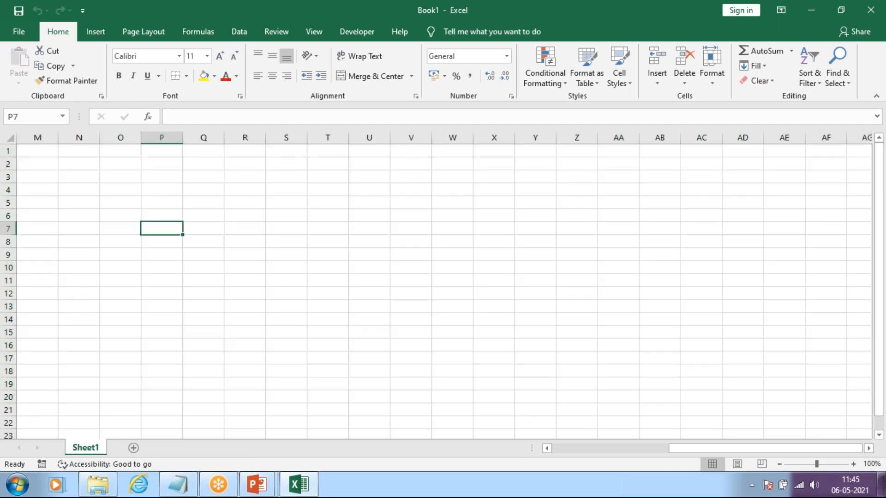
Step: Go from N1 to the sheet's last row and examine where the rows end around column O
left_click(96, 151)
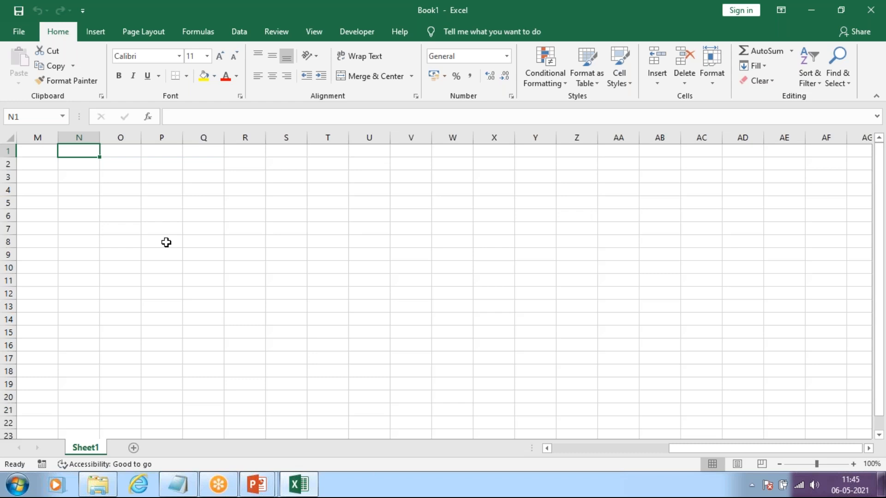
key("ctrl+Down")
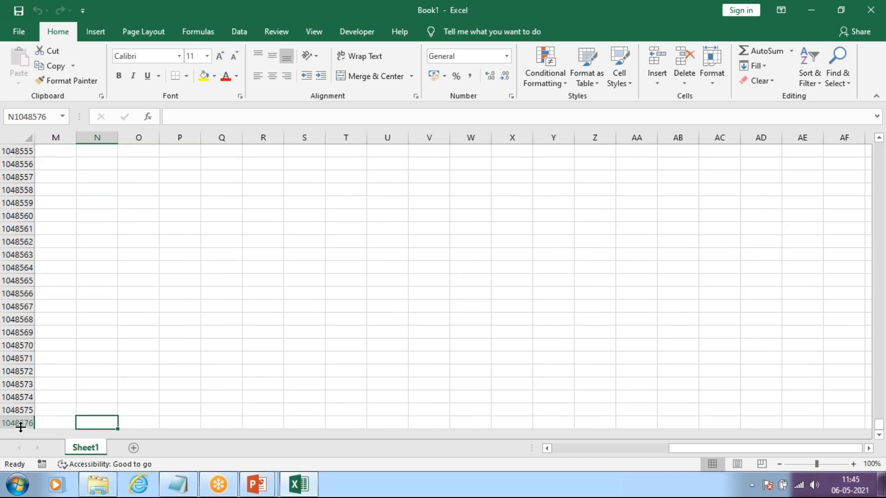
left_click(120, 387)
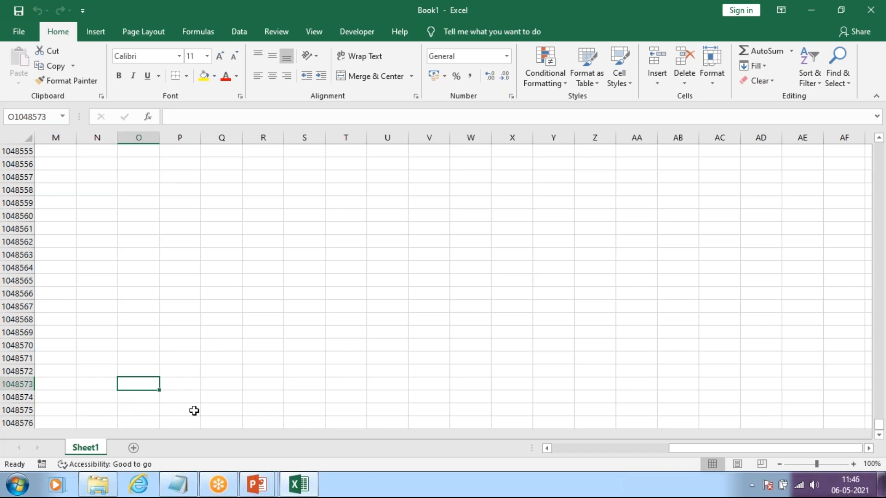
scroll(57, 372, "down", 3)
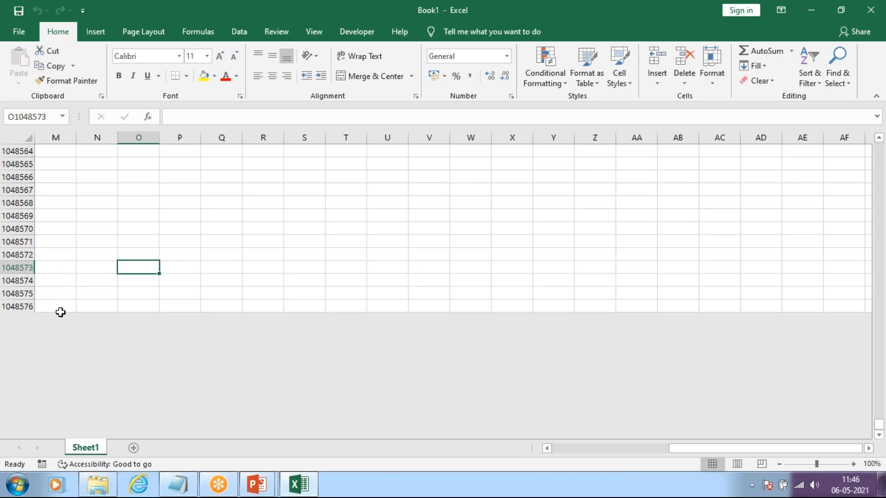
scroll(60, 312, "down", 3)
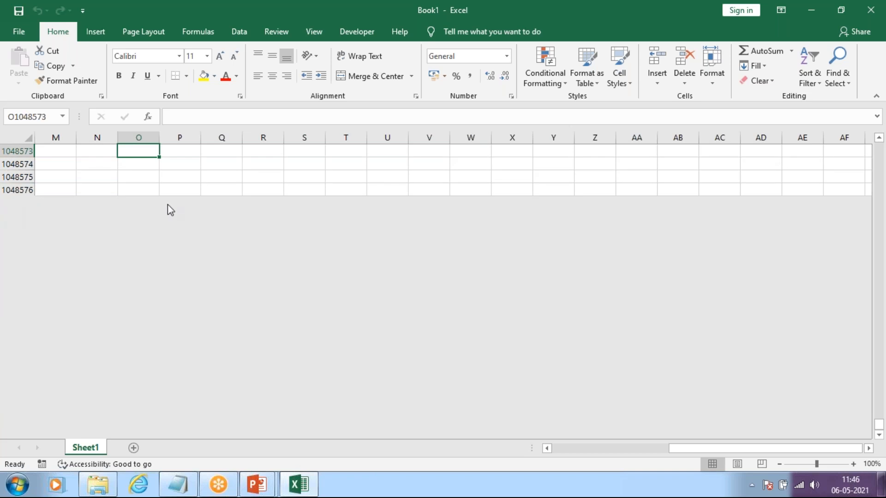
scroll(184, 210, "up", 20)
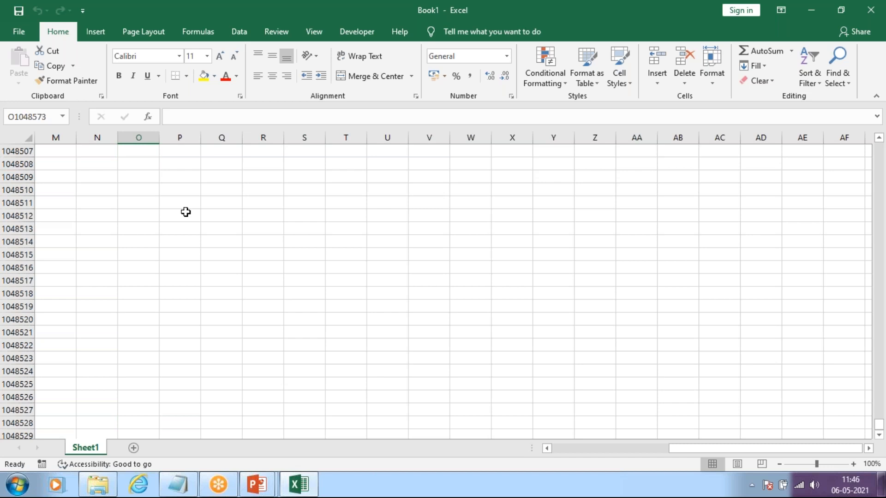
Step: Jump to the last row of column O, return to row 1, and select M1
key("ctrl+Down")
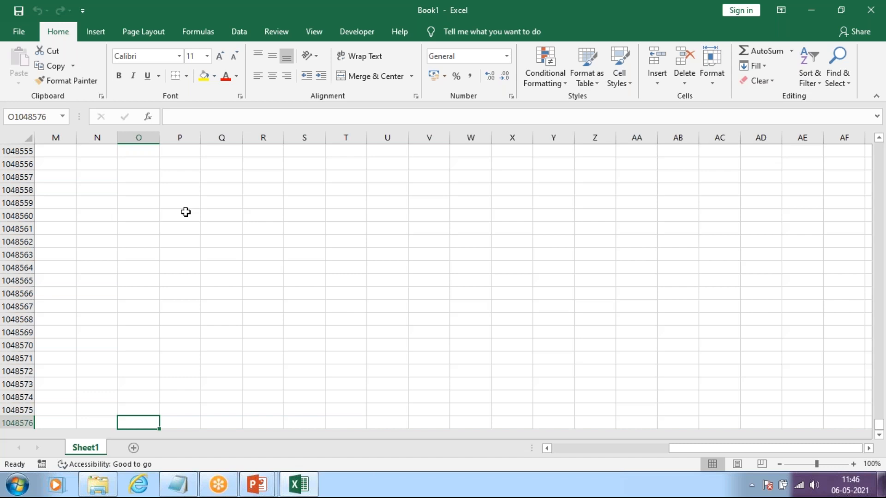
key("ctrl+Up")
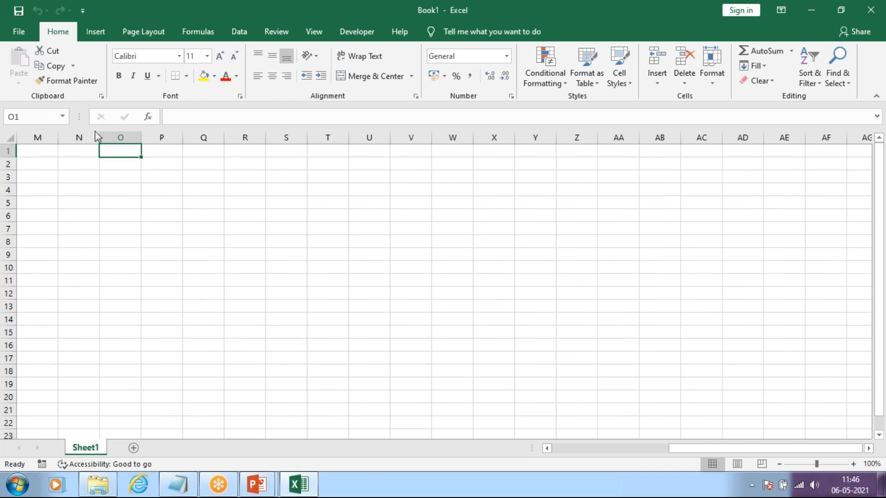
left_click(35, 150)
left_click(133, 147)
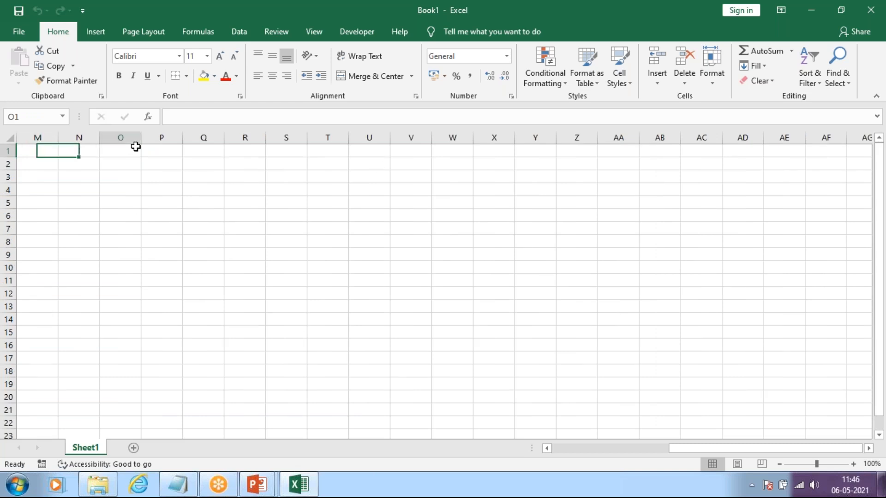
left_click(46, 155)
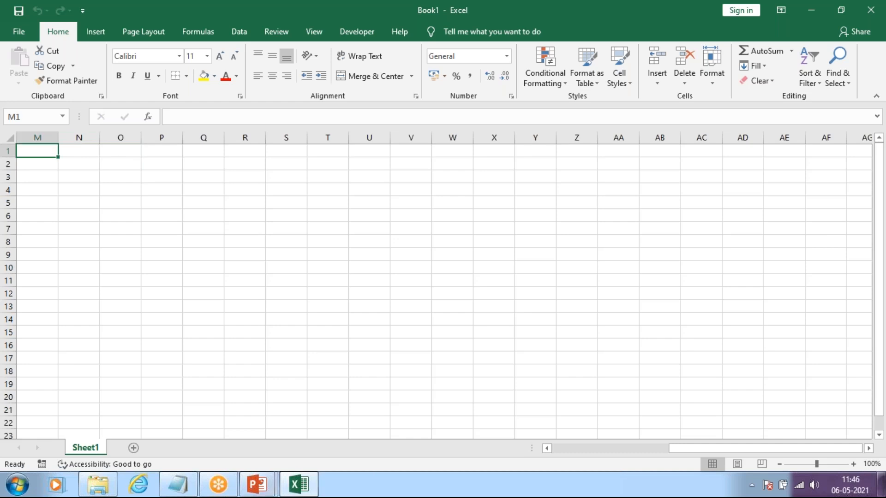
Step: Switch to the PowerPoint slide show and view the slide about workbooks, sheets, rows and columns
left_click(257, 484)
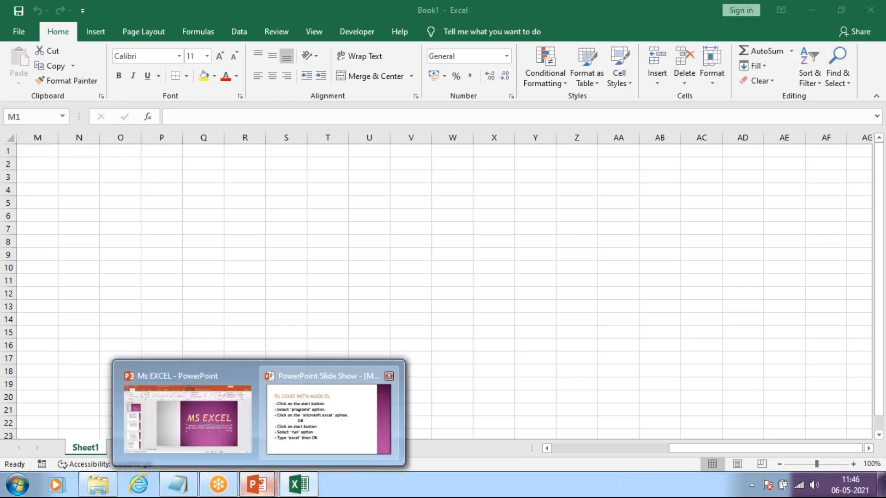
left_click(326, 457)
key("Right")
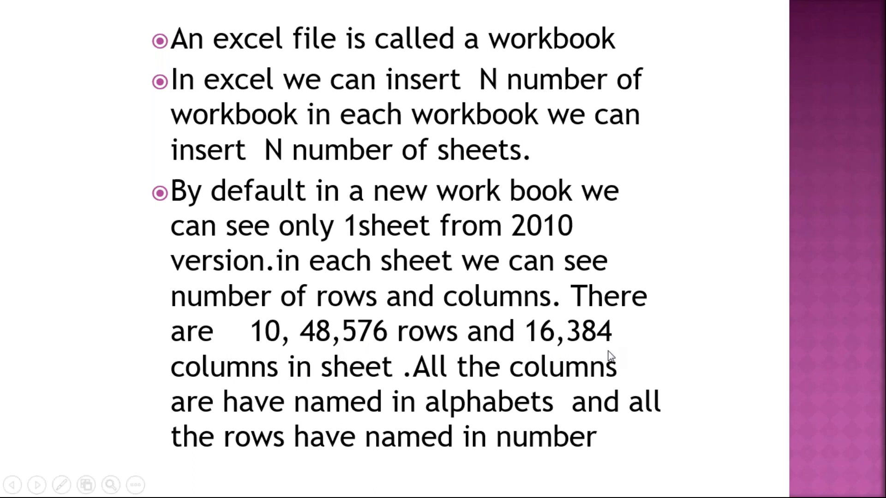
Step: Switch back to the blank Excel workbook, jump to the last column in row 1, and select XFD4
key("alt+Tab")
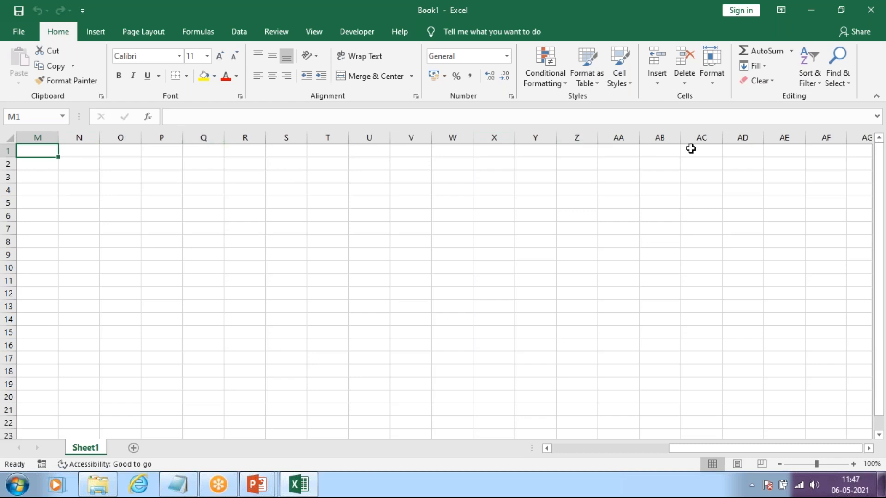
key("ctrl+Right")
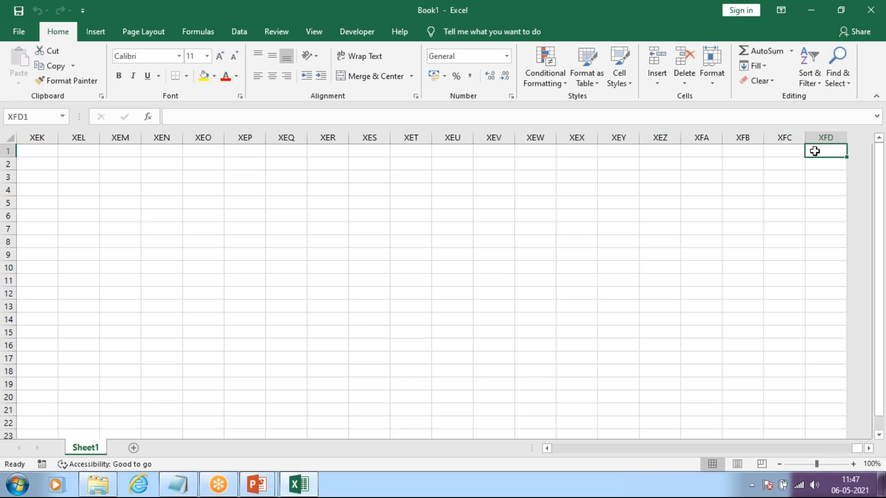
left_click(832, 191)
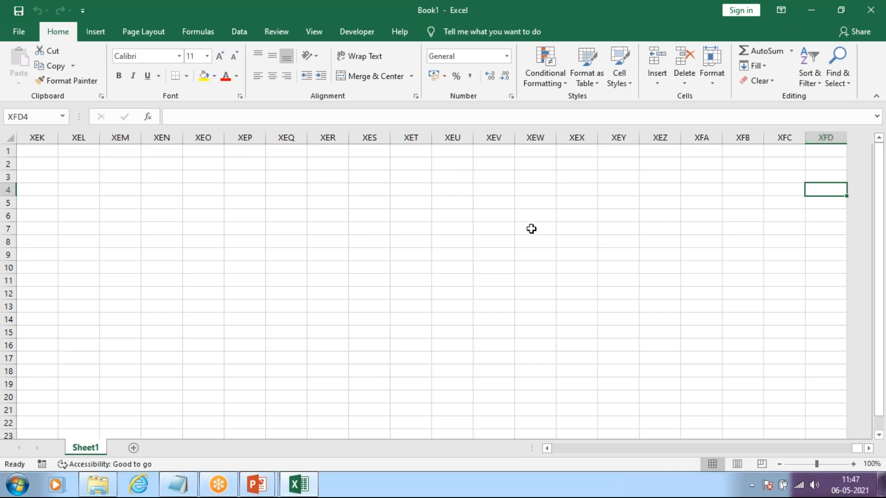
Step: Recheck the row and column counts on the PowerPoint slide, and return to cell A1 in the Excel sheet
left_click(257, 484)
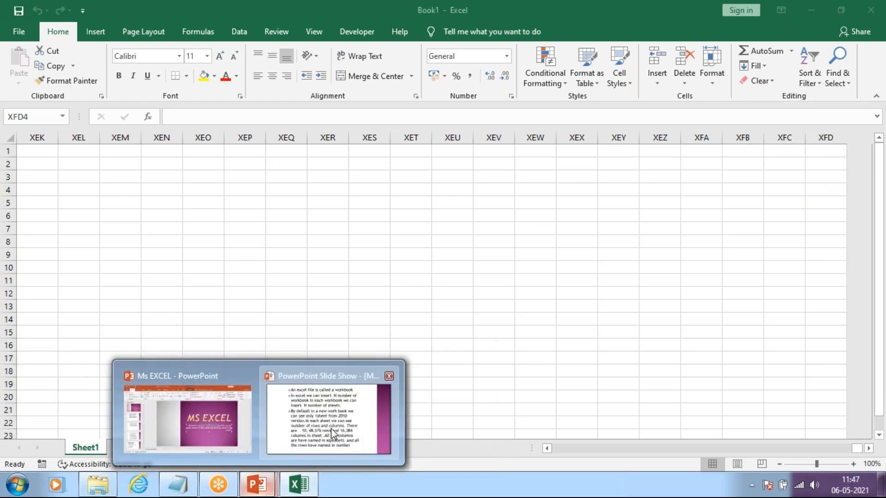
left_click(331, 428)
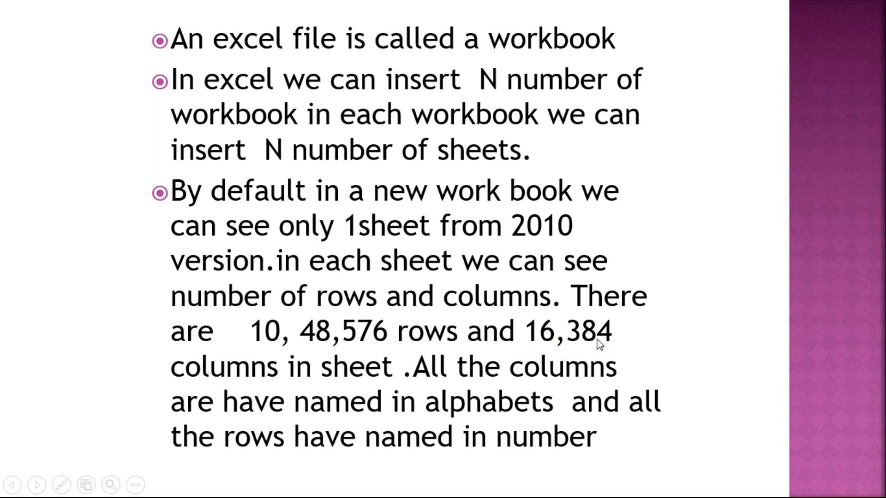
key("alt+Tab")
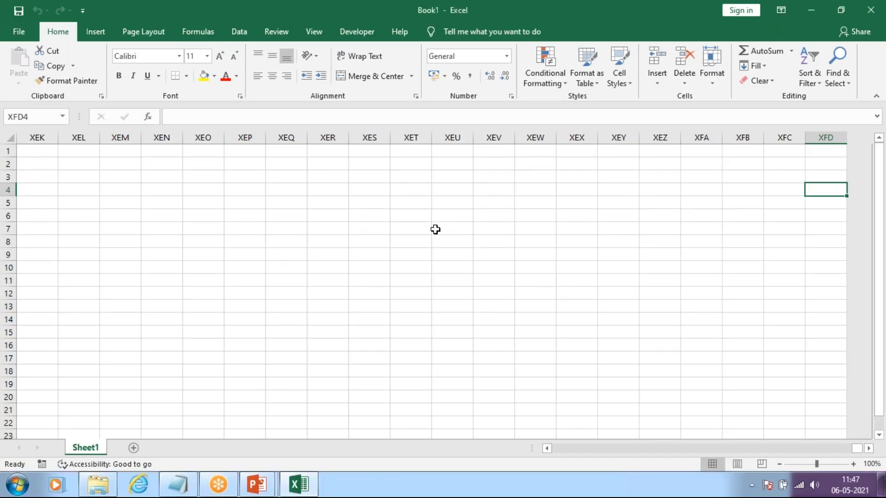
key("ctrl+Left")
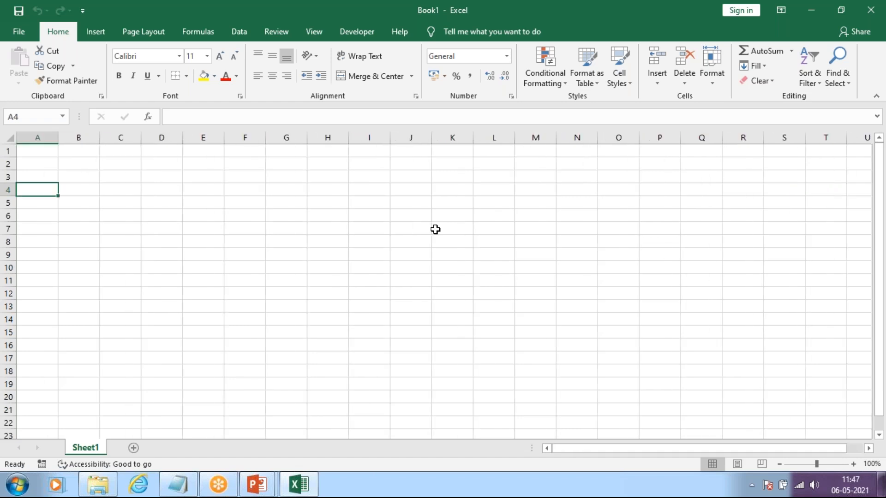
left_click(45, 152)
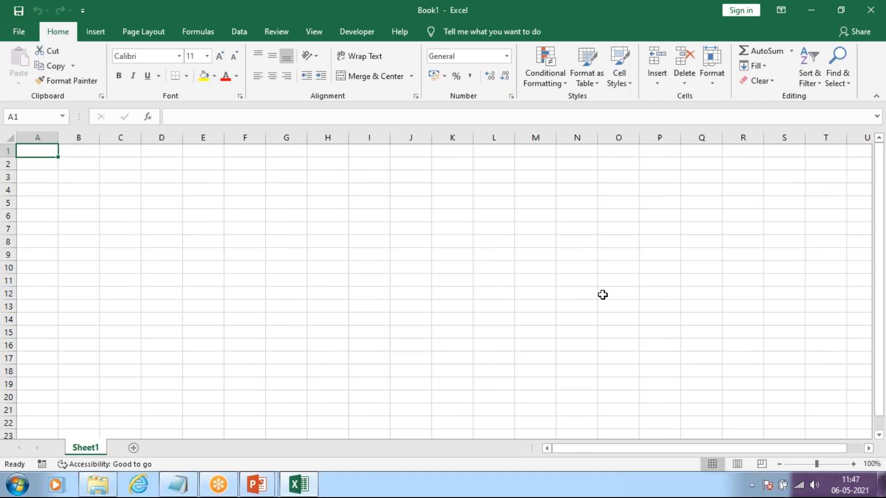
Step: Select scattered cells such as O16, T66 and R64, go to the start of row 64, and return to A1
left_click(612, 342)
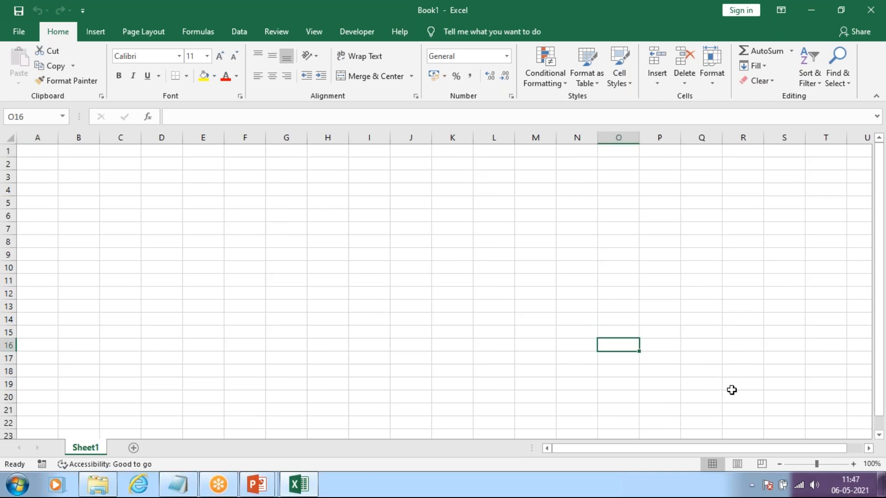
scroll(634, 368, "down", 15)
left_click(786, 385)
left_click(825, 409)
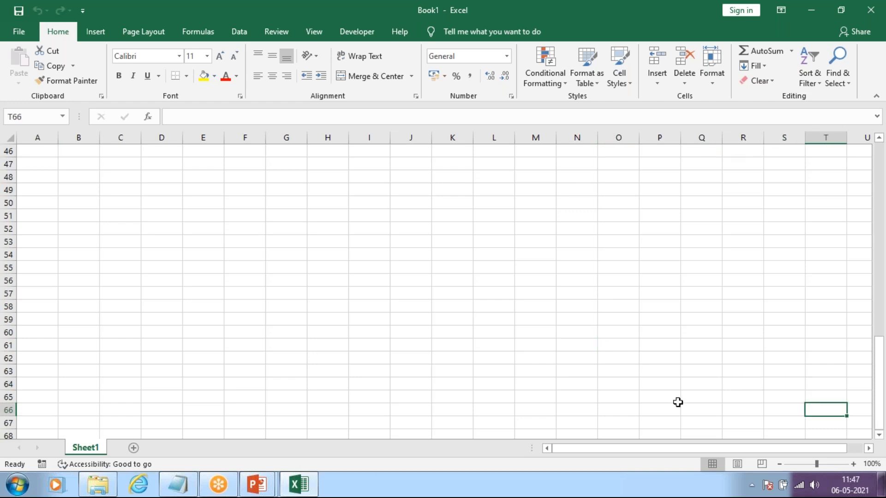
left_click(761, 383)
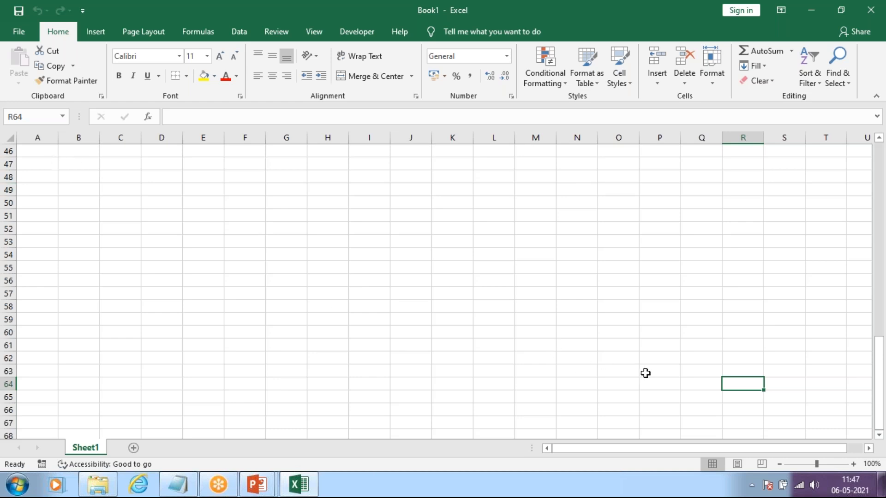
key("Home")
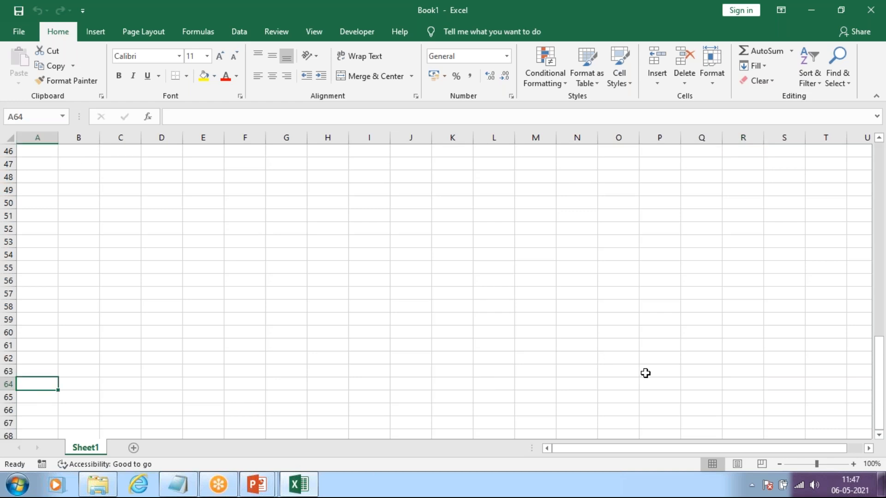
key("ctrl+Home")
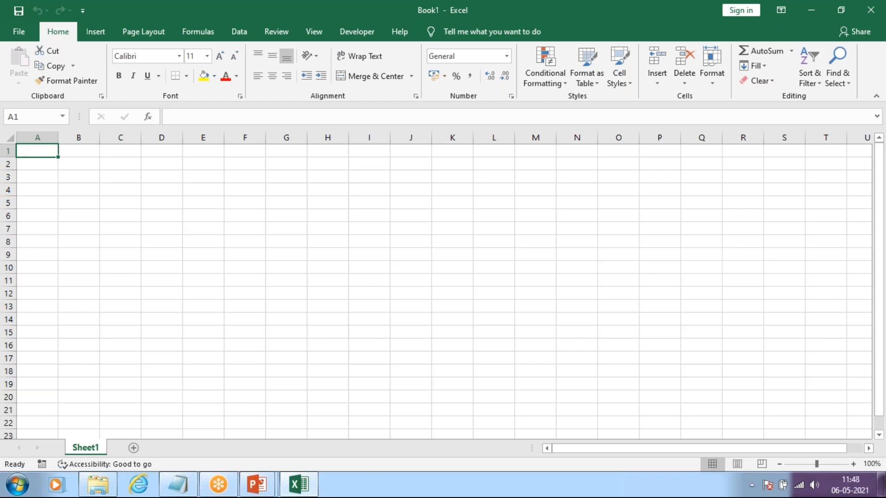
Step: Select G10, check its cell address in the Name Box, and go back to column A
left_click(20, 116)
left_click(291, 263)
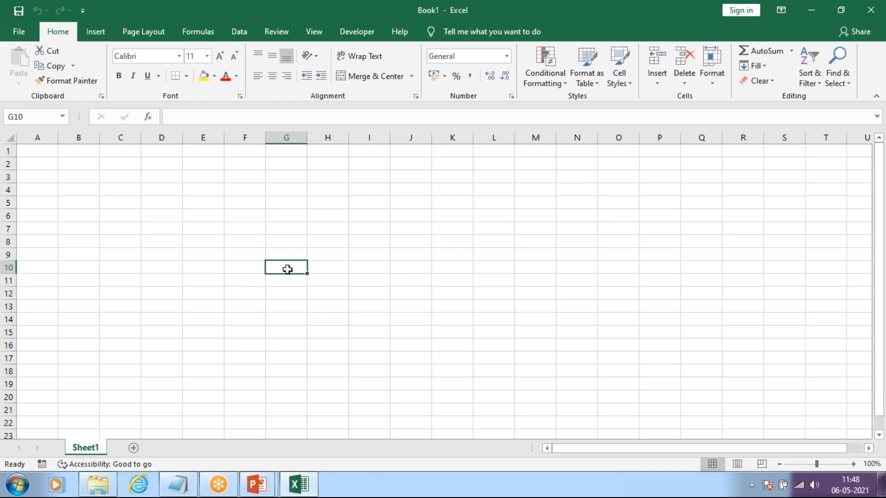
left_click(18, 116)
left_click(38, 159)
Step: Switch to the slide show and advance from the workbook slide through starting Excel to the file extension slide
key("Up")
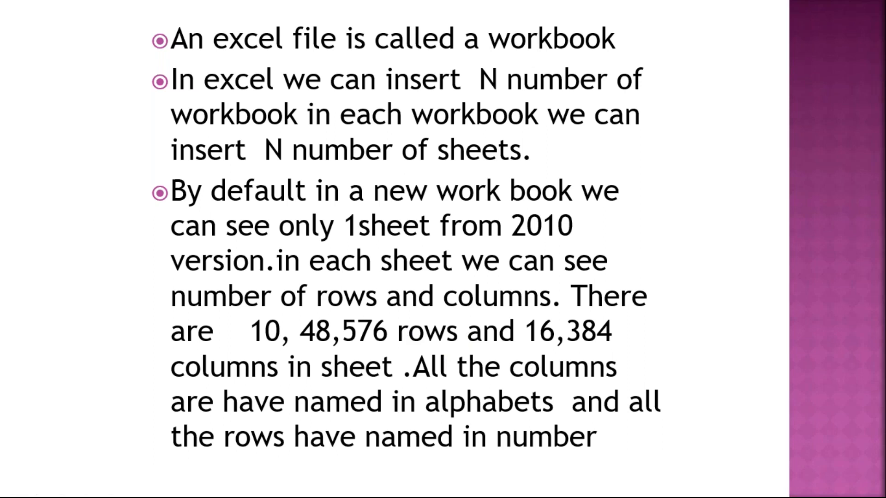
key("Right")
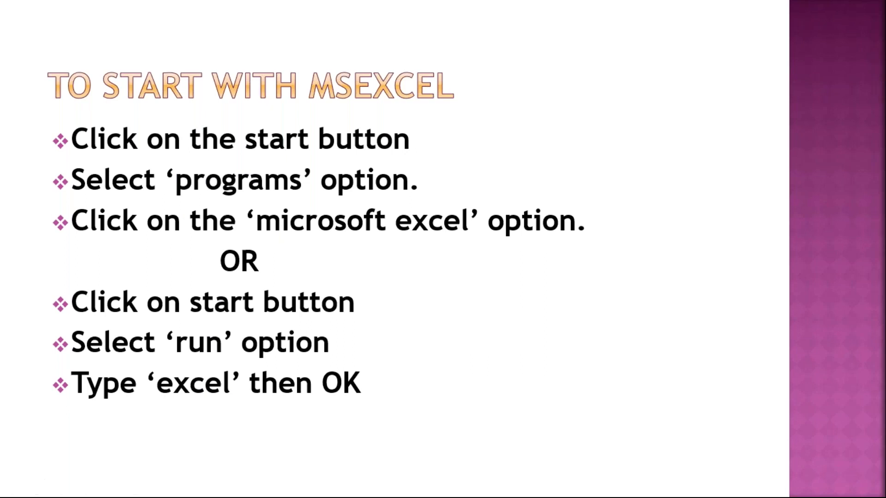
key("Right")
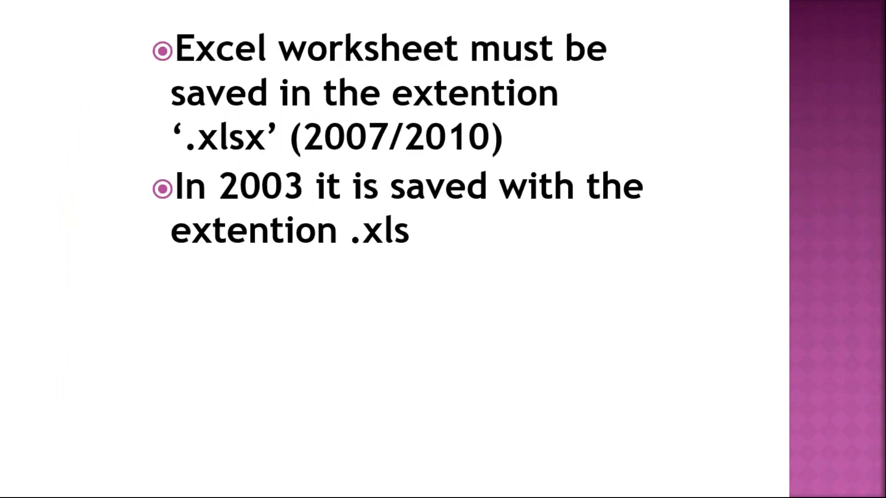
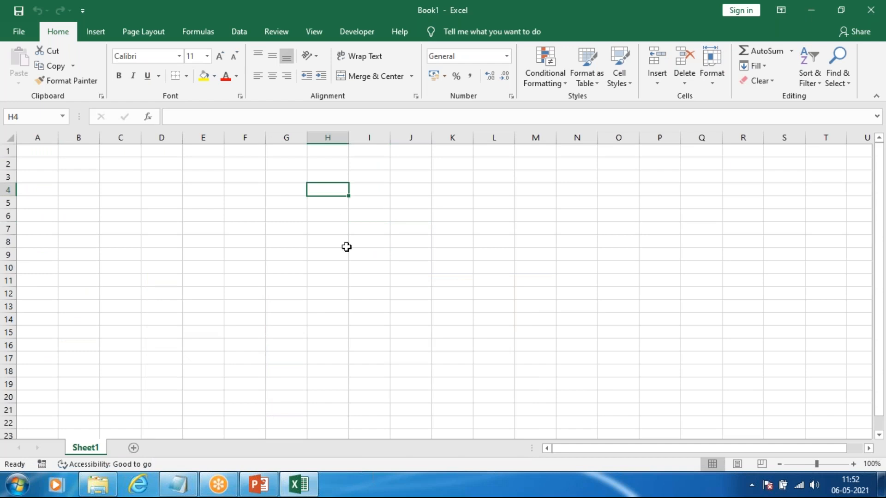
Step: Select cells J5, G6, H6 and J10 one after another in the sheet
left_click(411, 201)
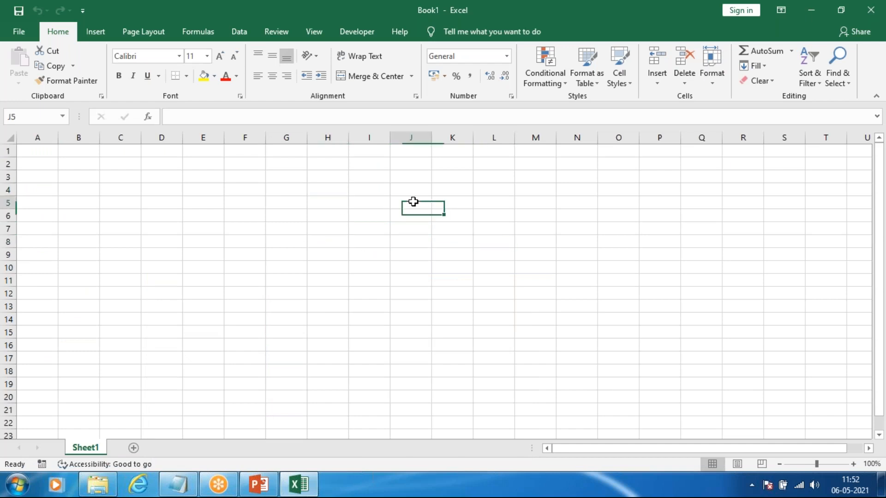
left_click(290, 219)
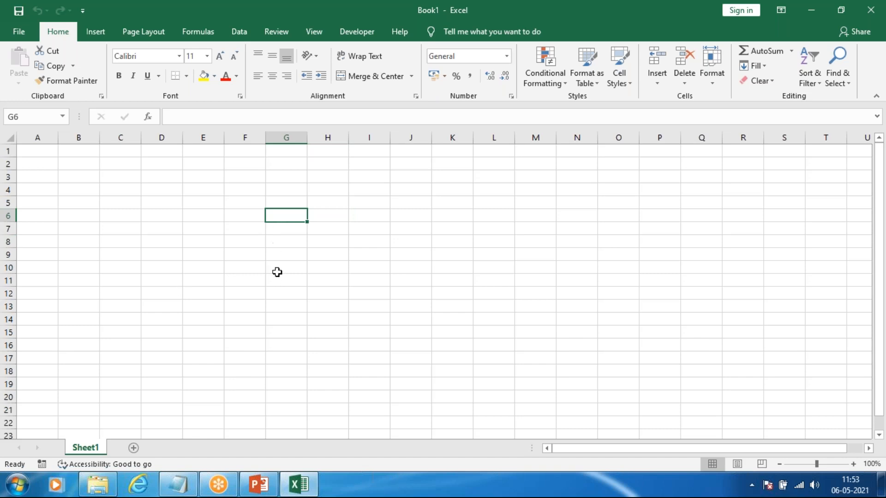
left_click(315, 215)
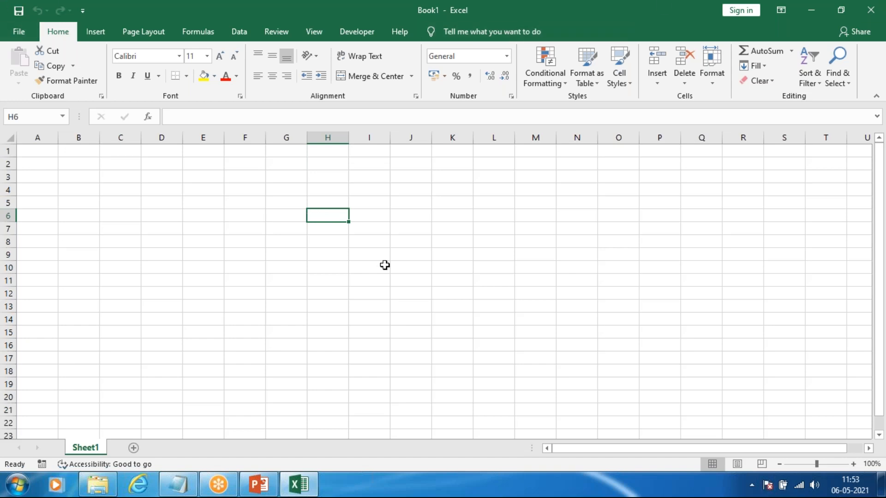
left_click(416, 267)
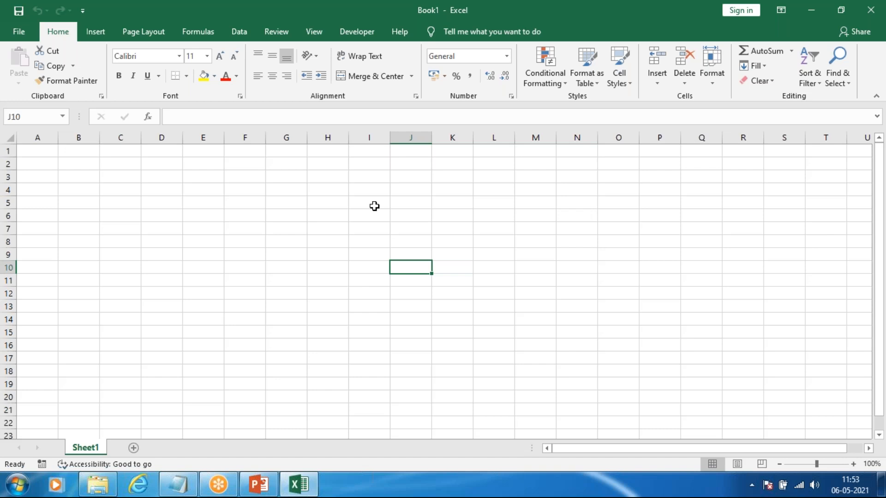
Step: Open Paint by running pbrush and paste the captured Excel window image onto the canvas
key("super+r")
type("pb")
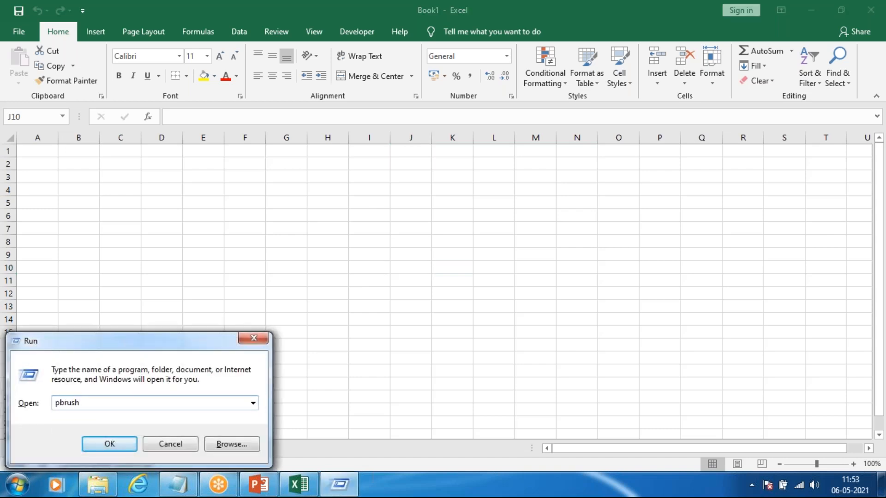
key("Return")
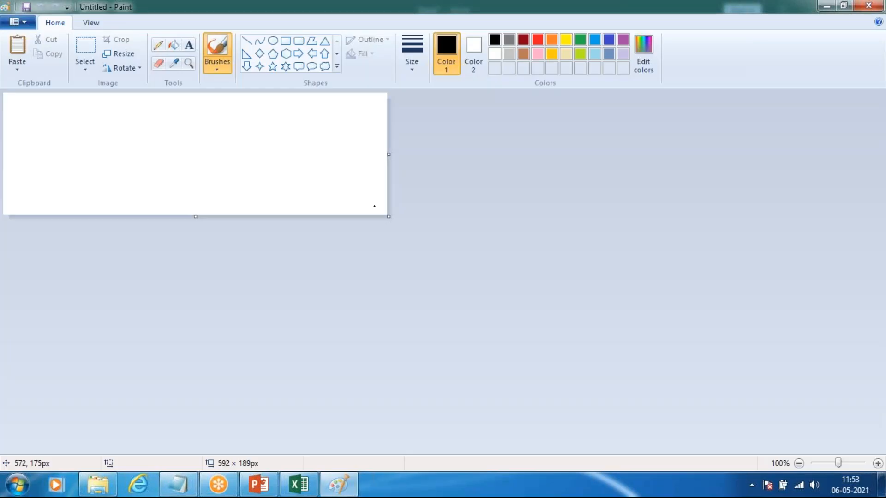
key("ctrl+v")
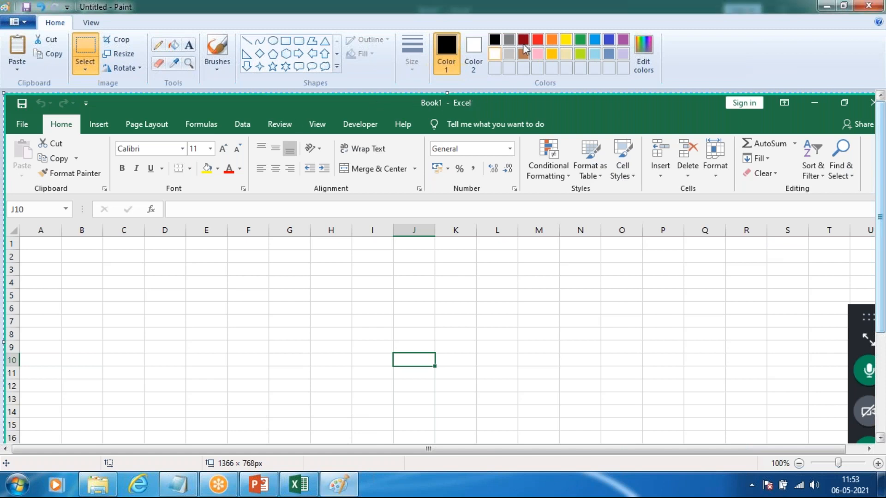
Step: Shift the pasted screenshot slightly and draw a red ellipse about 112 × 35 px around the Book1 - Excel title
left_click(538, 39)
left_click_drag(403, 98, 388, 99)
left_click(273, 40)
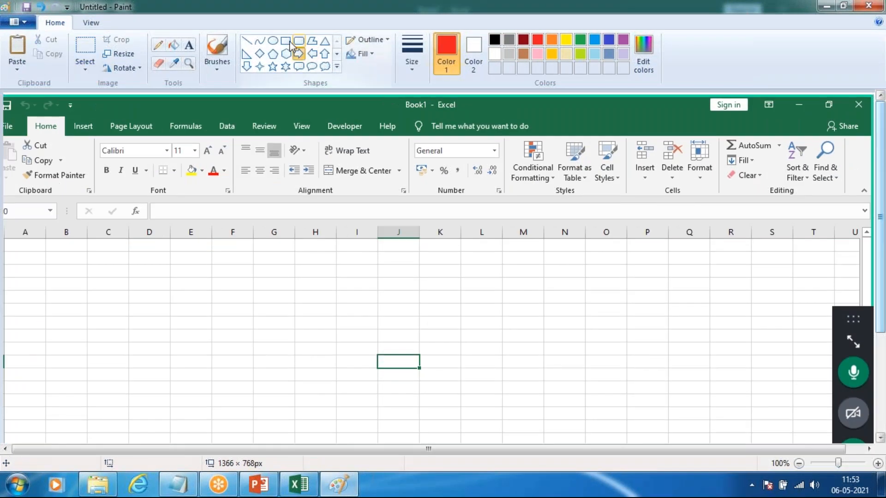
left_click_drag(467, 117, 394, 94)
Step: Add the white text label "title bar" beside the red ellipse
left_click(188, 44)
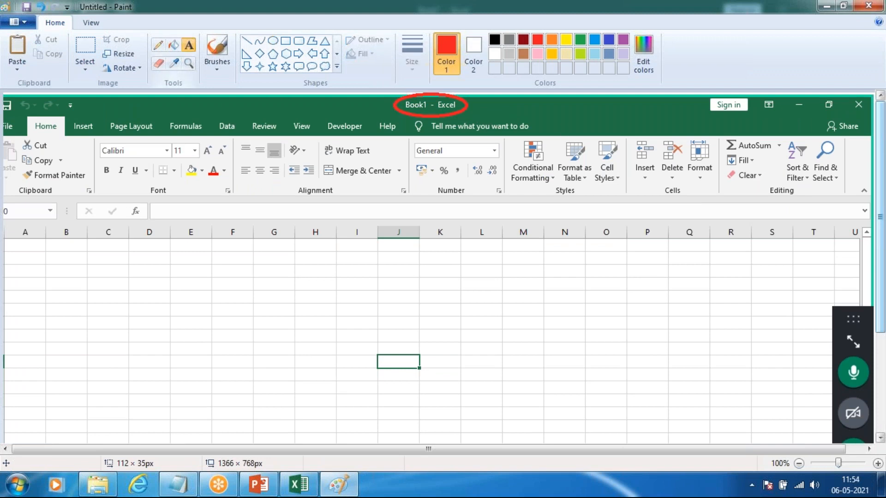
left_click(476, 104)
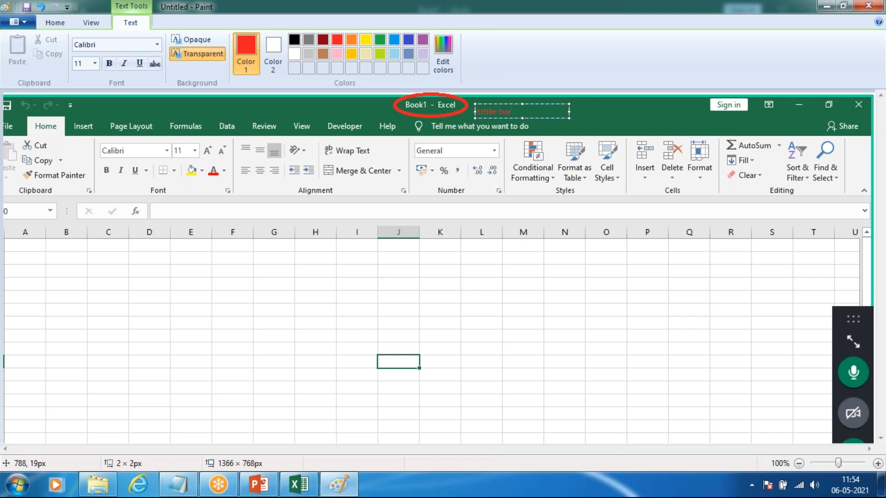
left_click_drag(513, 111, 439, 111)
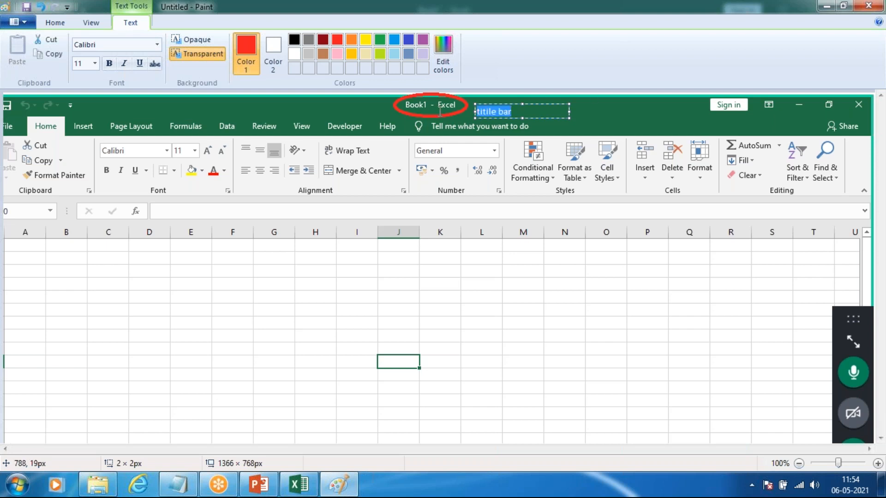
left_click(489, 113)
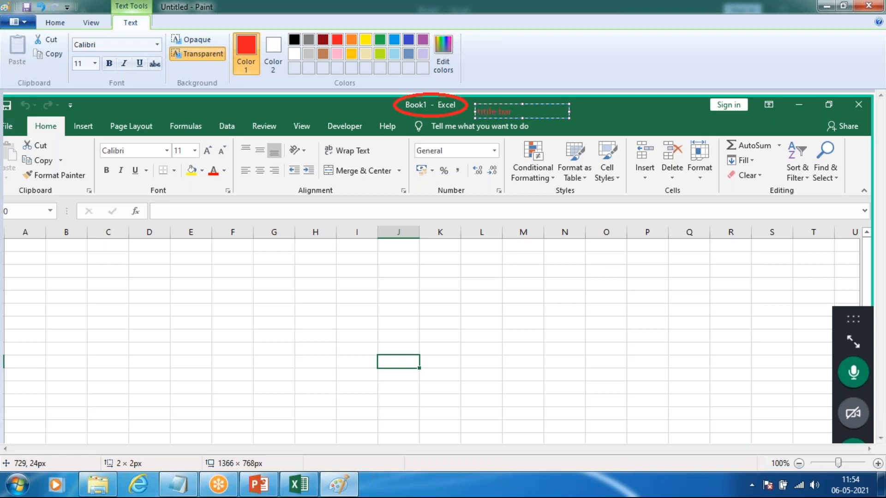
left_click_drag(511, 112, 433, 112)
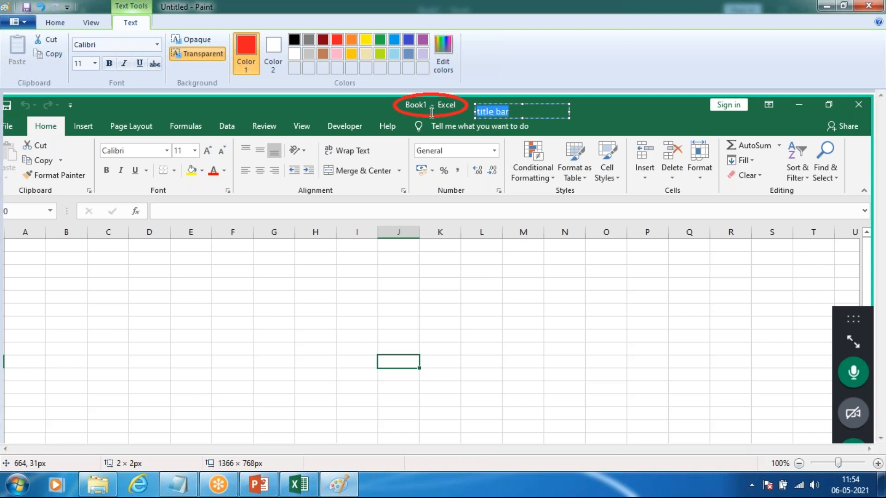
left_click(522, 115)
left_click(293, 41)
left_click(338, 259)
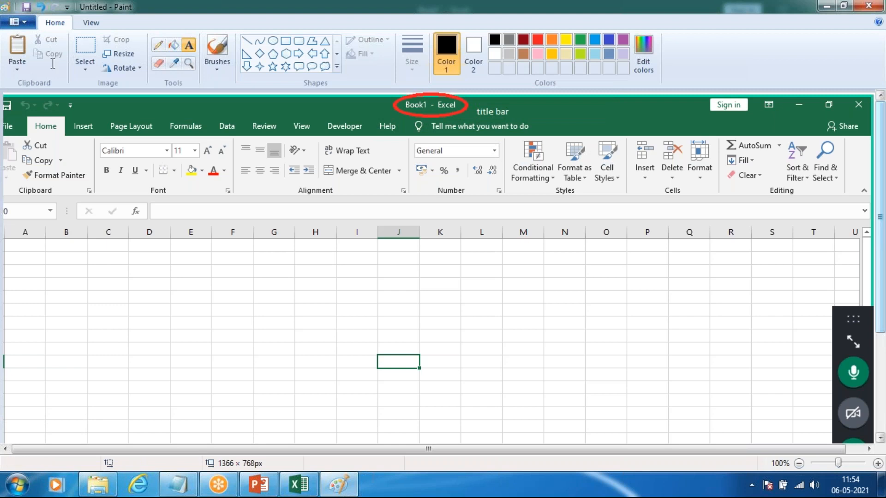
Step: Draw a yellow rectangle about 814 × 28 px around the row of ribbon tab names in the screenshot
left_click(285, 40)
mouse_move(4, 133)
left_mouse_down()
mouse_move(5, 178)
mouse_move(875, 198)
mouse_move(858, 139)
mouse_move(612, 149)
mouse_move(525, 133)
mouse_move(531, 114)
left_mouse_up()
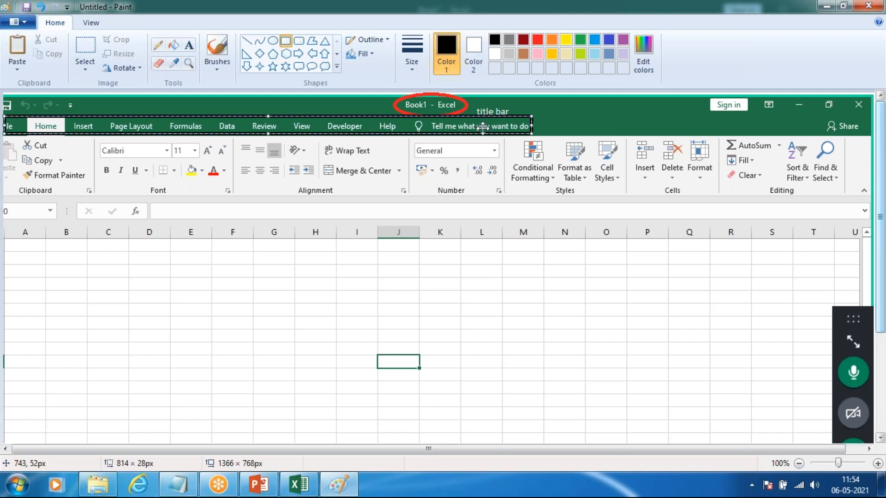
left_click(566, 40)
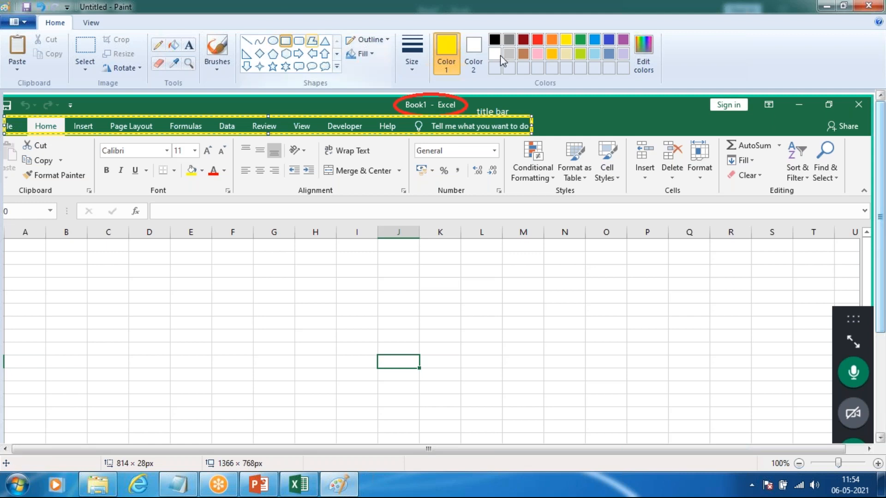
Step: Outline the Quick Access Toolbar (about 159 × 26 px) and the window controls (about 279 × 27 px) with lime rounded rectangles
left_click(299, 41)
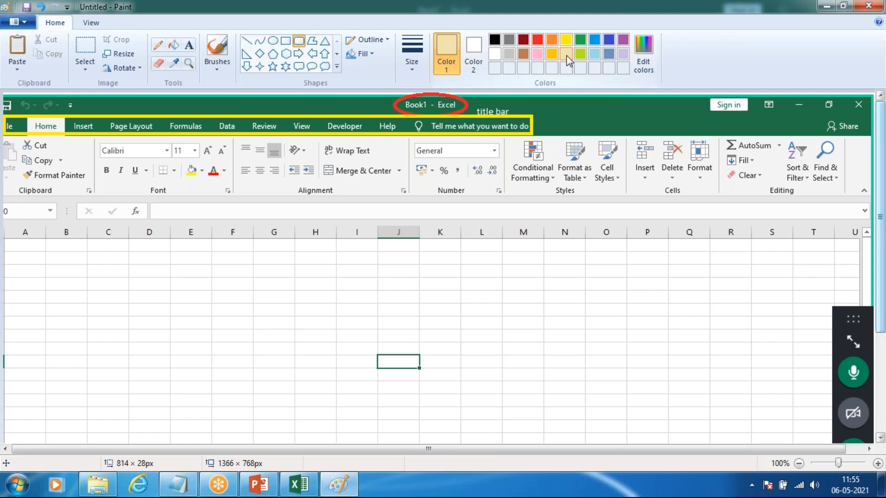
left_click(580, 54)
mouse_move(102, 113)
left_mouse_down()
mouse_move(19, 93)
mouse_move(1, 98)
left_mouse_up()
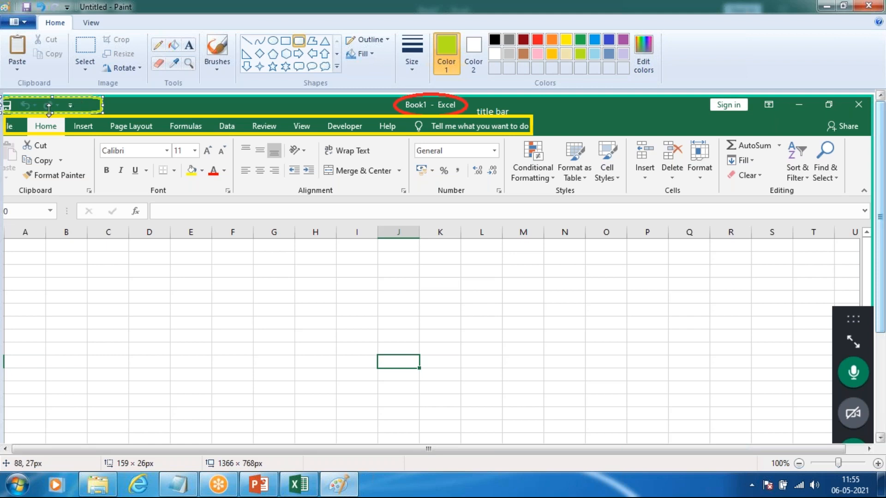
left_click(135, 108)
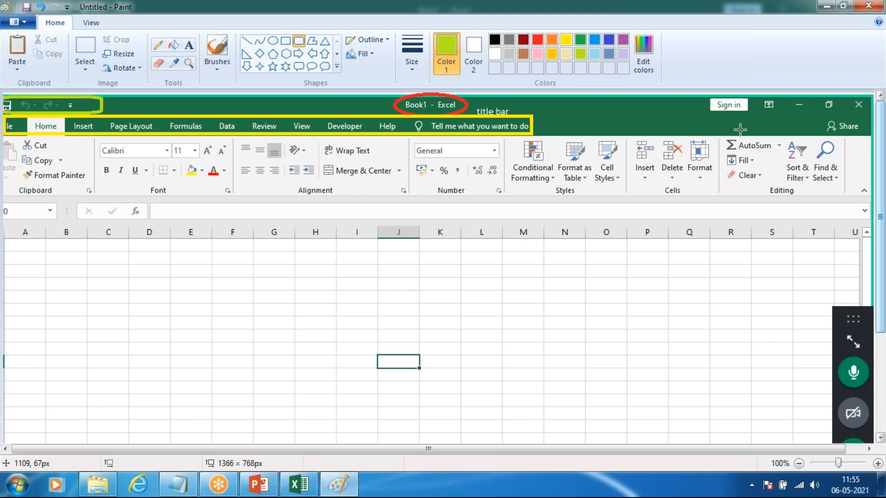
mouse_move(700, 98)
left_mouse_down()
mouse_move(717, 110)
mouse_move(873, 115)
left_mouse_up()
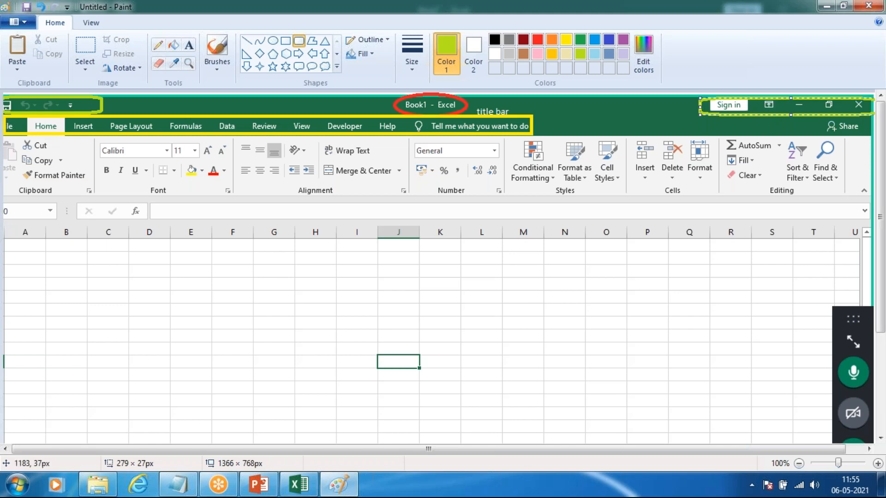
Step: Draw a blue rectangle about 1337 × 96 px around the whole ribbon in the screenshot
left_click(286, 41)
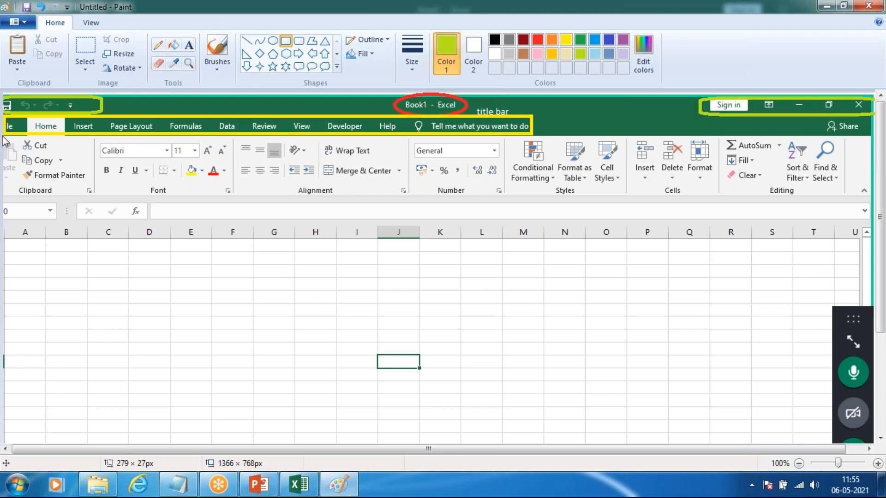
mouse_move(5, 135)
left_mouse_down()
mouse_move(216, 202)
mouse_move(872, 197)
left_mouse_up()
left_click(594, 43)
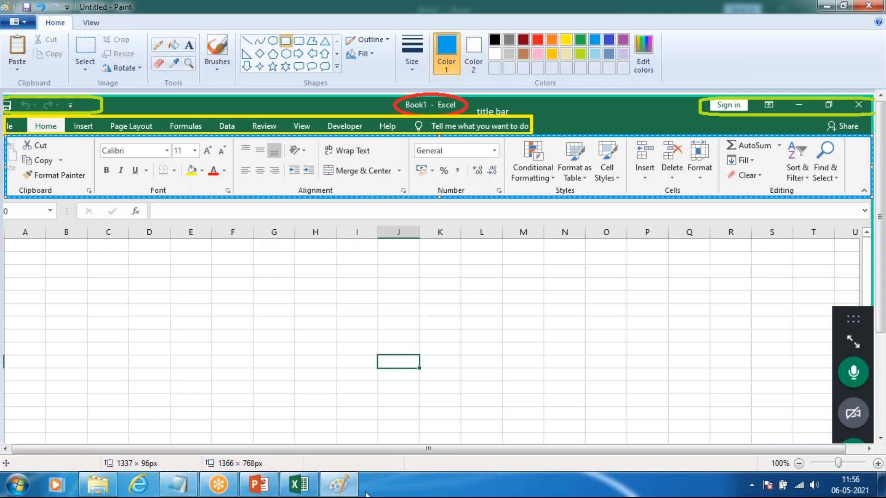
Step: Switch to Excel and view the Insert commands, the Home commands and the File backstage's Open page
left_click(299, 484)
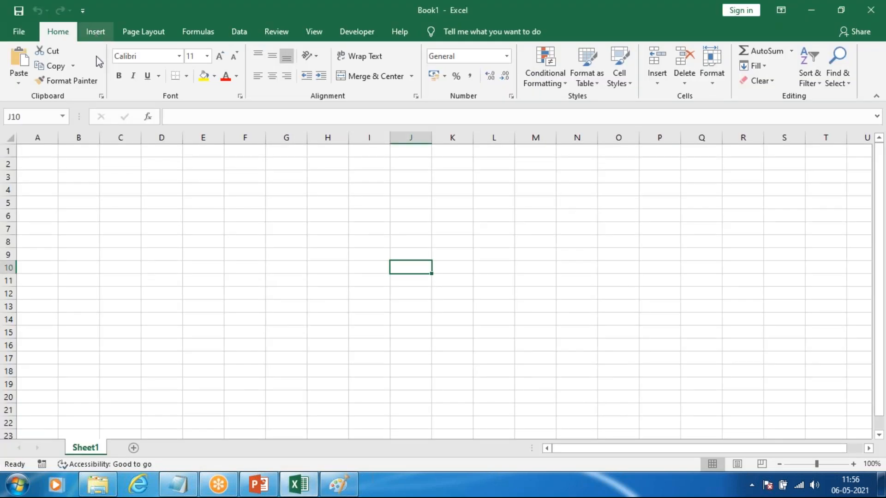
left_click(95, 32)
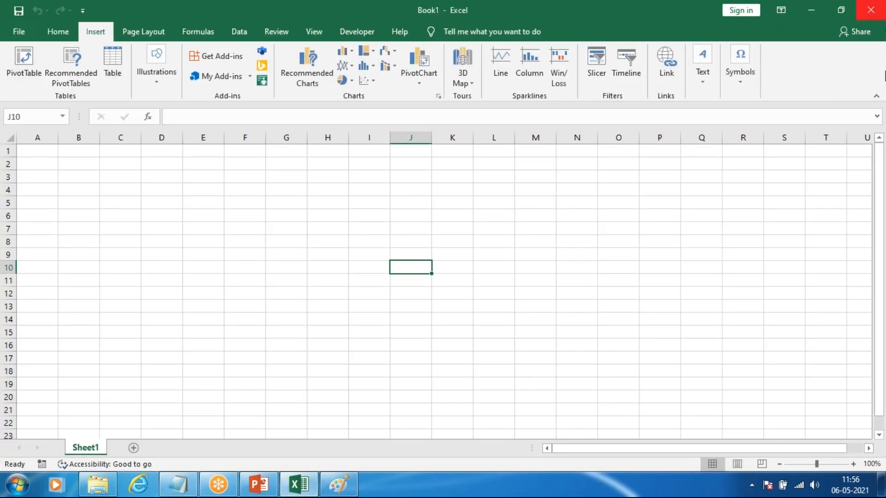
left_click(53, 39)
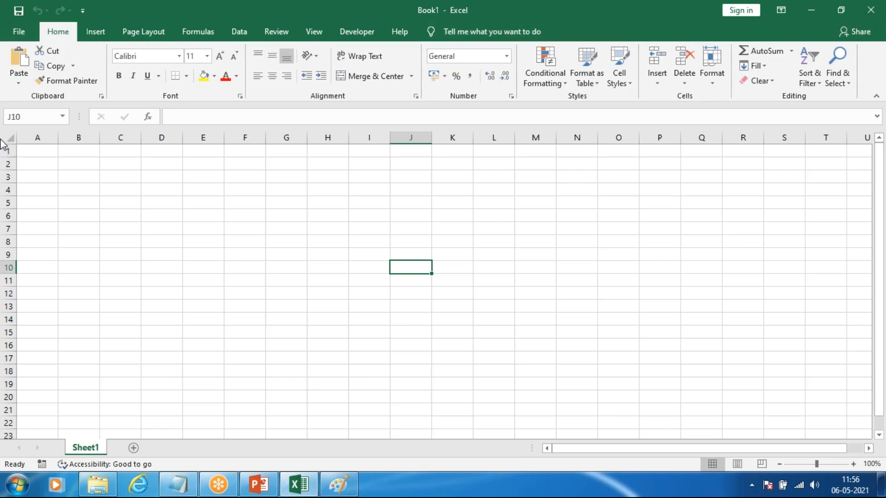
left_click(18, 33)
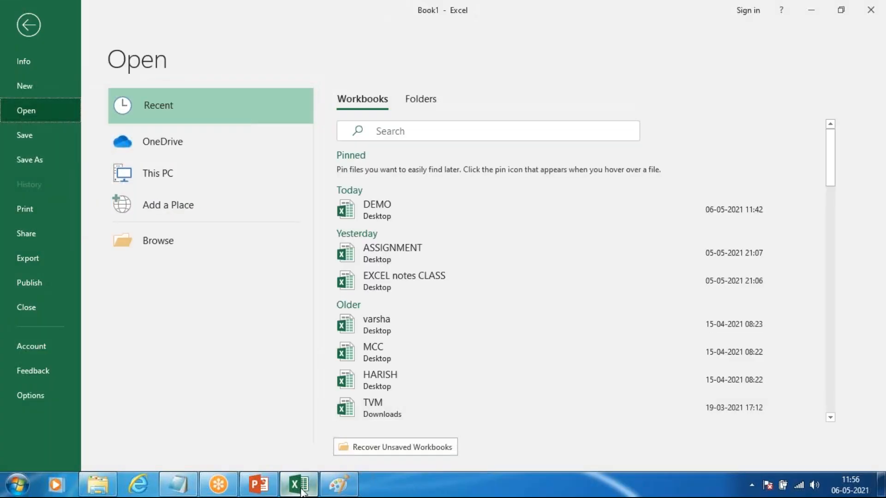
Step: Return to Paint and draw dark red rectangles around the Font group (about 220 × 93 px) and its dialog launcher (about 19 × 18 px)
left_click(339, 484)
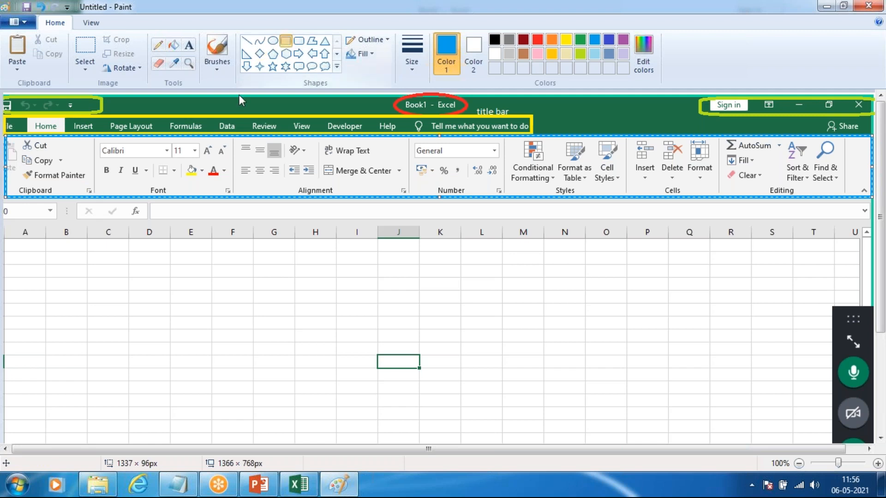
mouse_move(91, 136)
left_mouse_down()
mouse_move(150, 207)
mouse_move(218, 208)
mouse_move(233, 197)
left_mouse_up()
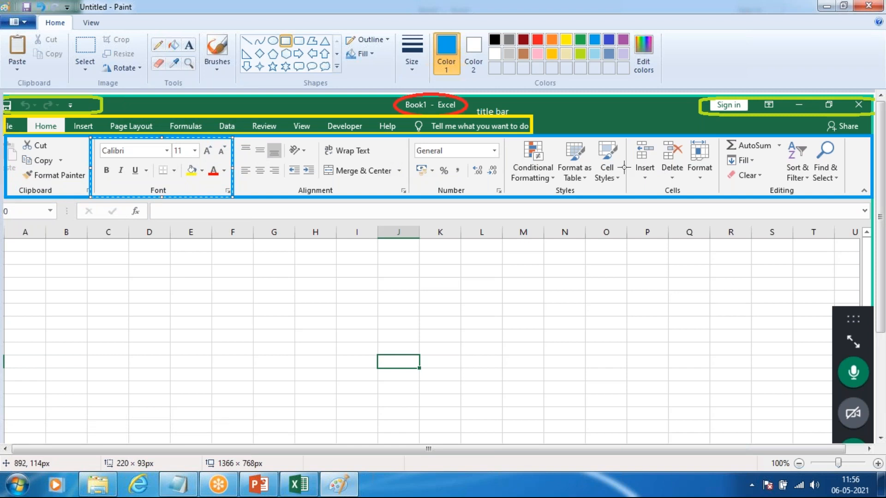
left_click(523, 41)
left_click(282, 190)
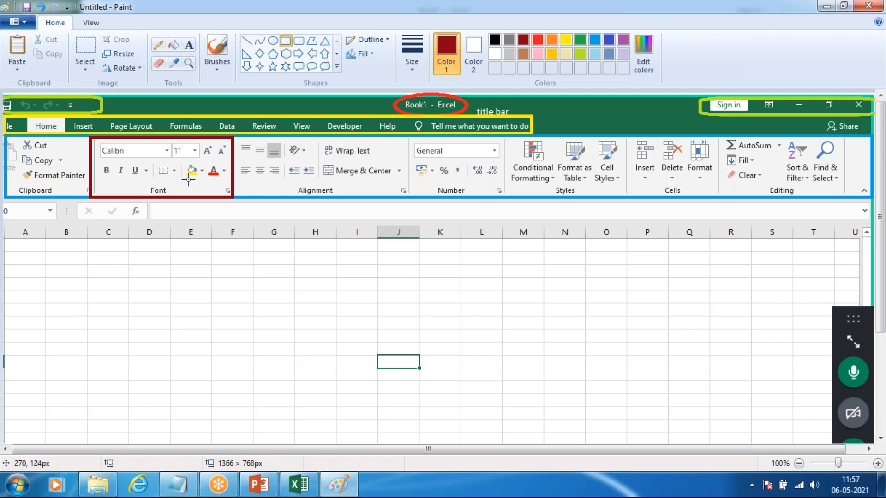
mouse_move(231, 192)
left_mouse_down()
mouse_move(221, 190)
mouse_move(221, 199)
left_mouse_up()
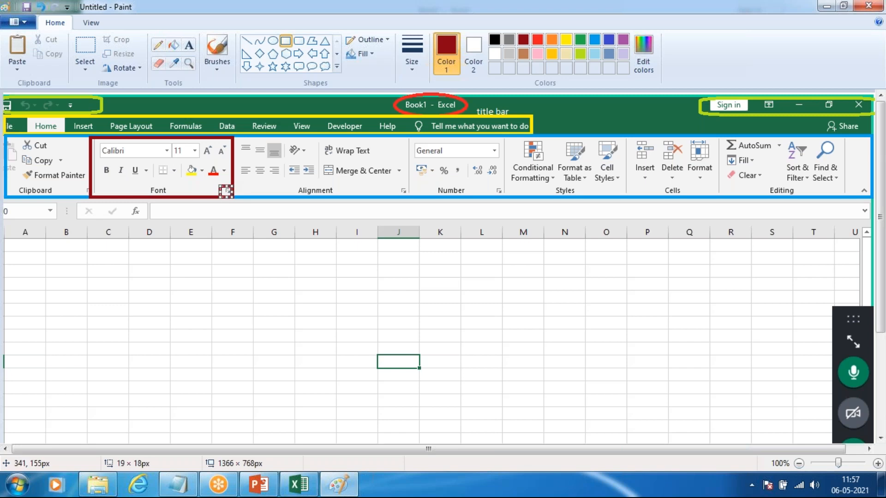
Step: Switch to Excel, view the font settings of the Format Cells dialog, close it unchanged, and return to Paint
left_click(299, 485)
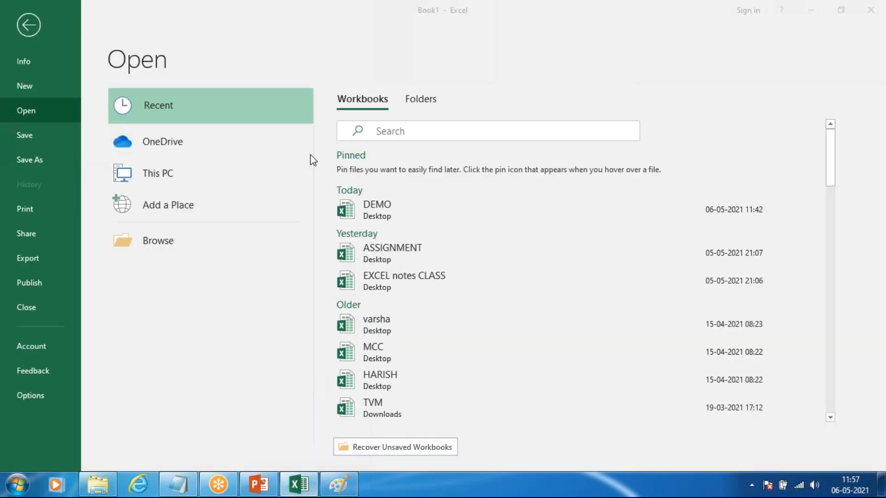
left_click(26, 35)
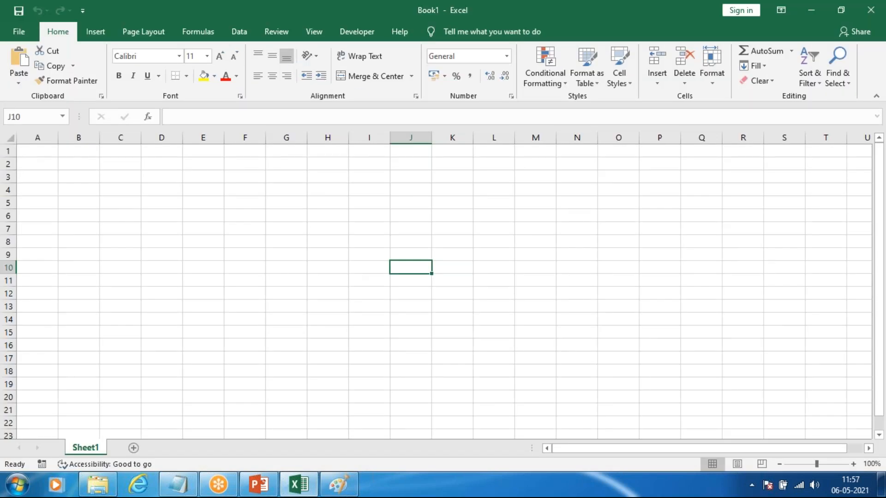
key("ctrl+shift+f")
left_click_drag(605, 46, 310, 95)
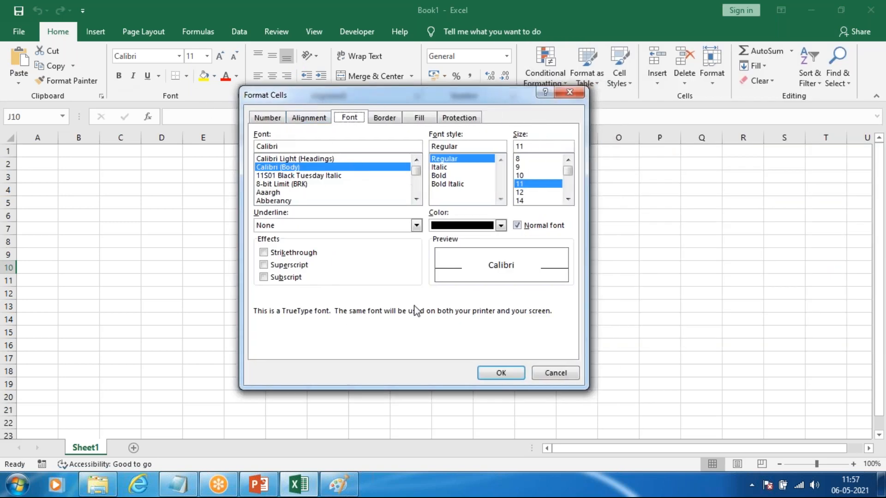
left_click(576, 90)
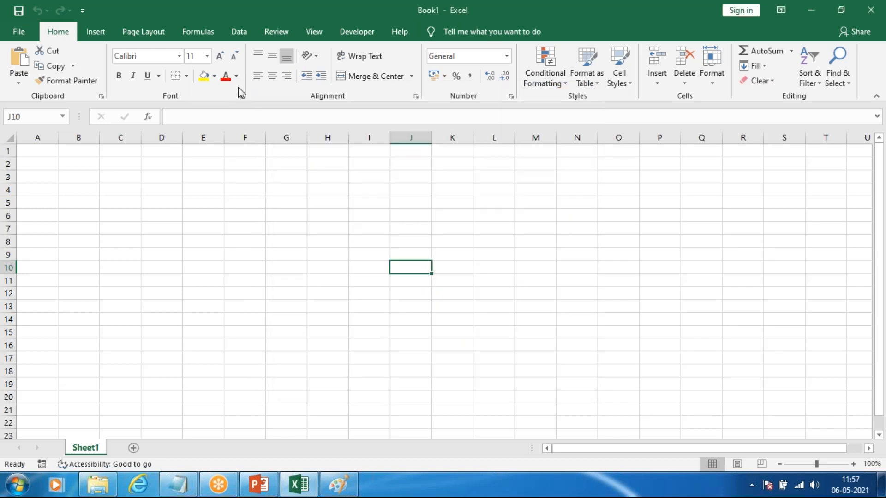
left_click(338, 484)
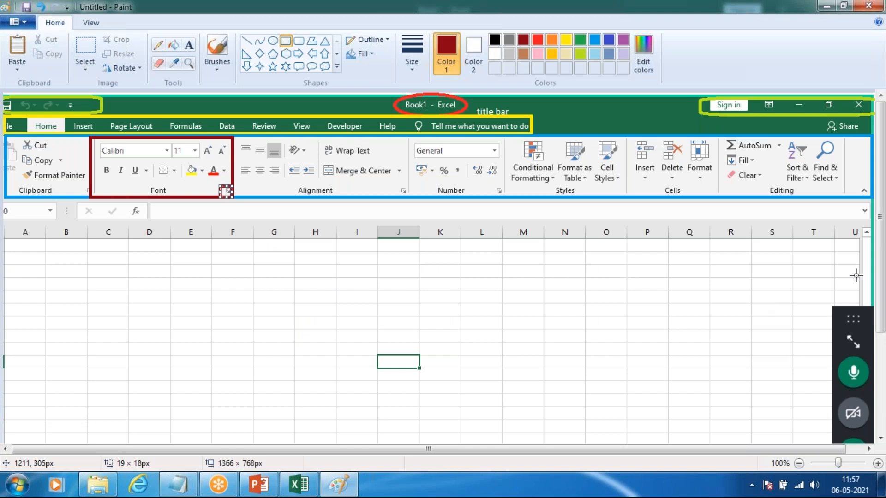
Step: Draw a light blue rectangle about 1101 × 24 px around the formula bar in the screenshot
scroll(552, 237, "down", 3)
scroll(552, 238, "up", 2)
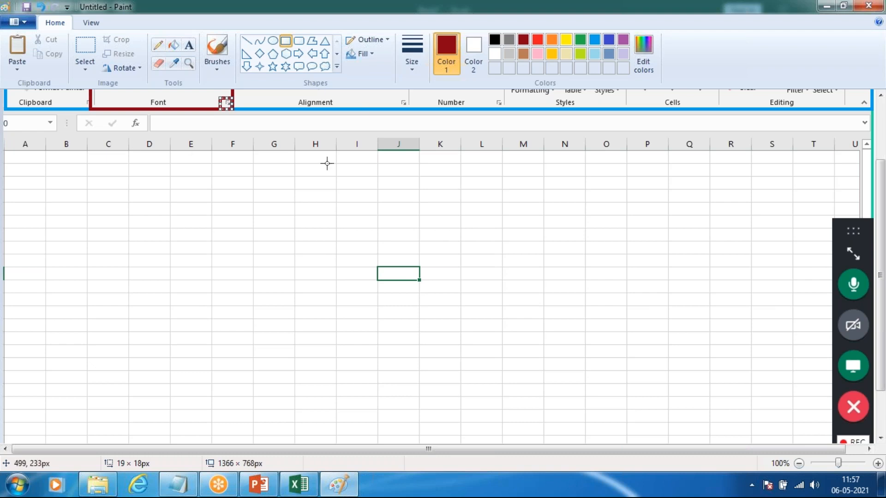
scroll(327, 164, "up", 2)
left_click(159, 209)
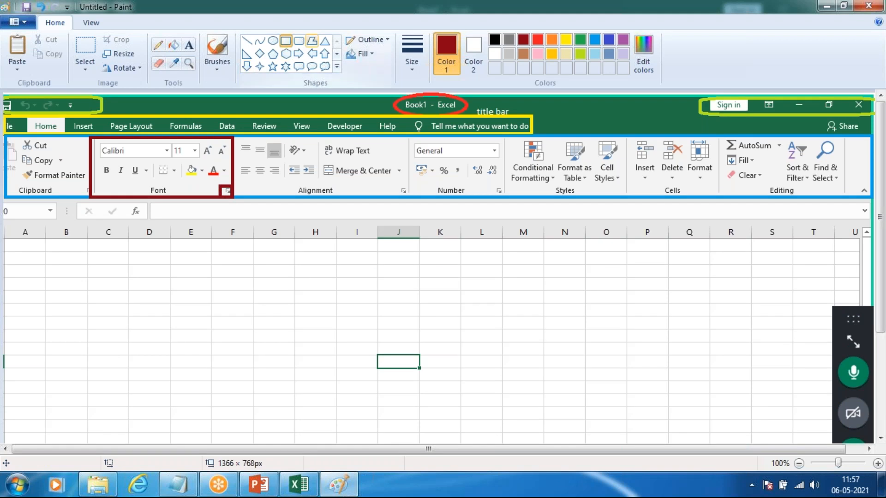
mouse_move(154, 208)
left_mouse_down()
mouse_move(863, 230)
mouse_move(861, 219)
left_mouse_up()
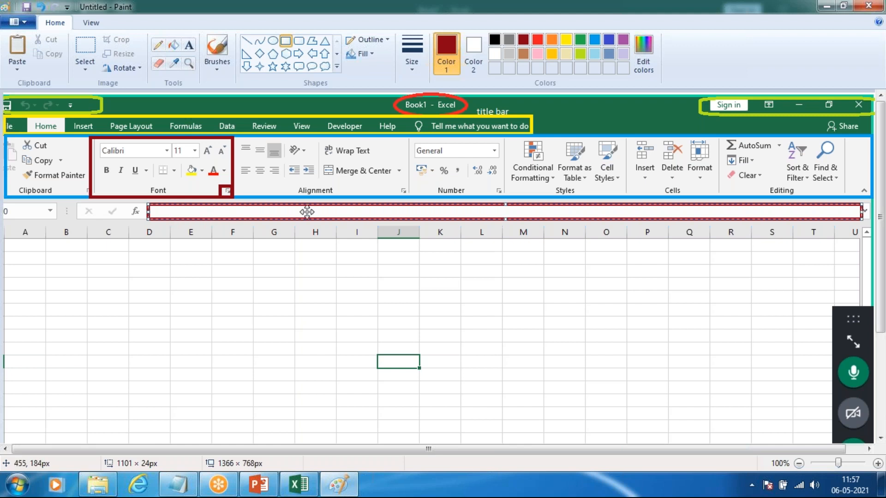
left_click(594, 53)
left_click(201, 289)
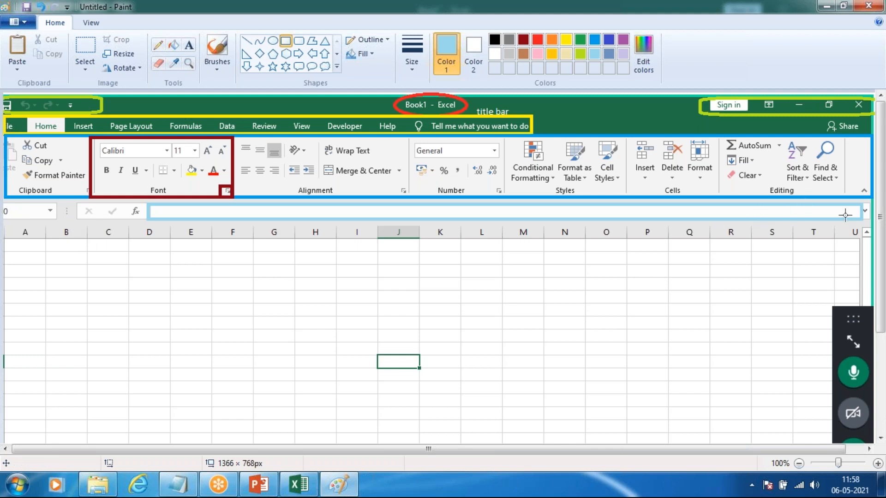
Step: Look over the annotated screenshot down to its sheet tab and status bar, then switch to Excel's view controls
scroll(730, 246, "down", 3)
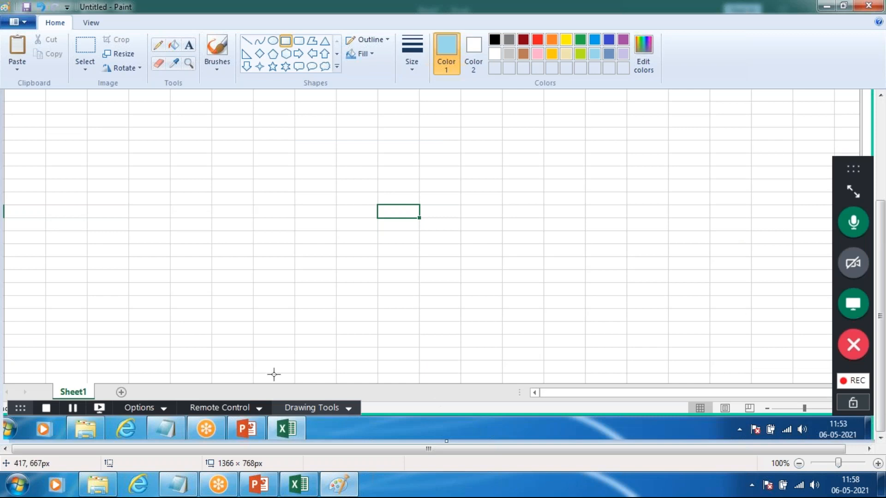
scroll(274, 374, "up", 1)
scroll(274, 374, "down", 1)
scroll(273, 374, "up", 3)
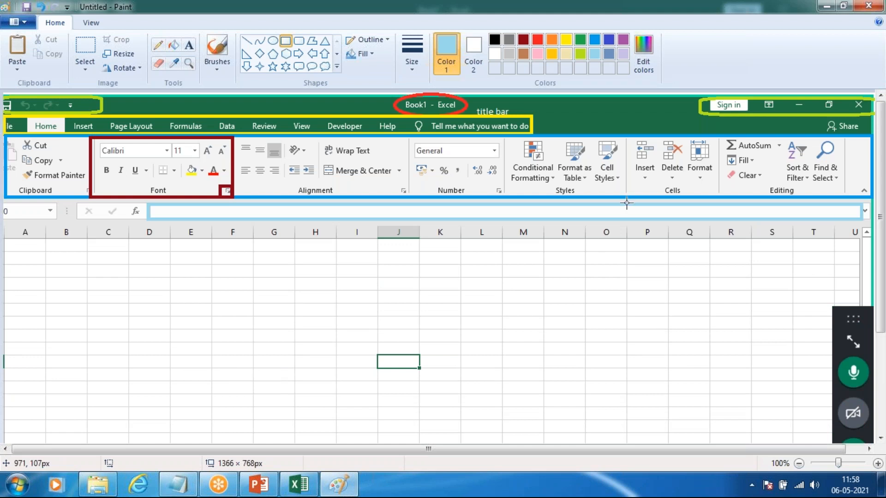
left_click(312, 490)
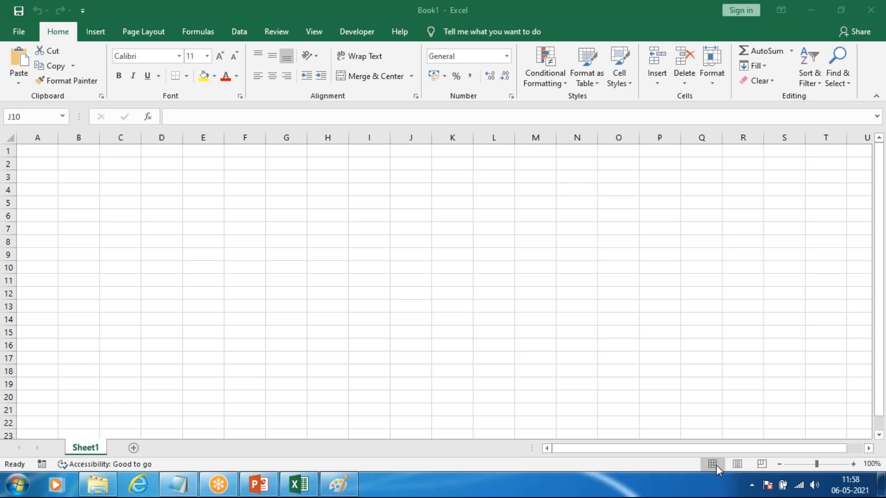
left_click(740, 464)
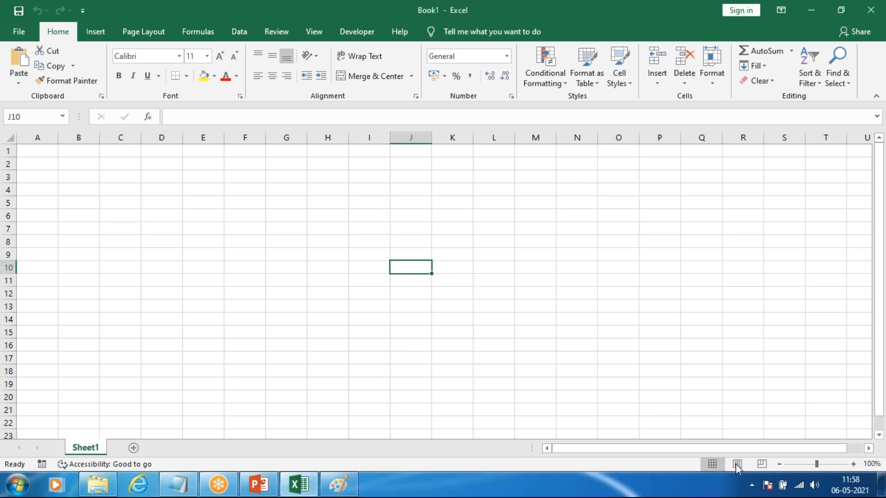
Step: Zoom the worksheet in and out through levels such as 85% and 250%, and finish at 115%
mouse_move(816, 464)
left_mouse_down()
mouse_move(873, 469)
mouse_move(773, 467)
mouse_move(881, 469)
mouse_move(737, 466)
mouse_move(822, 466)
mouse_move(792, 474)
mouse_move(815, 474)
left_mouse_up()
scroll(498, 266, "up", 5)
scroll(498, 266, "down", 6)
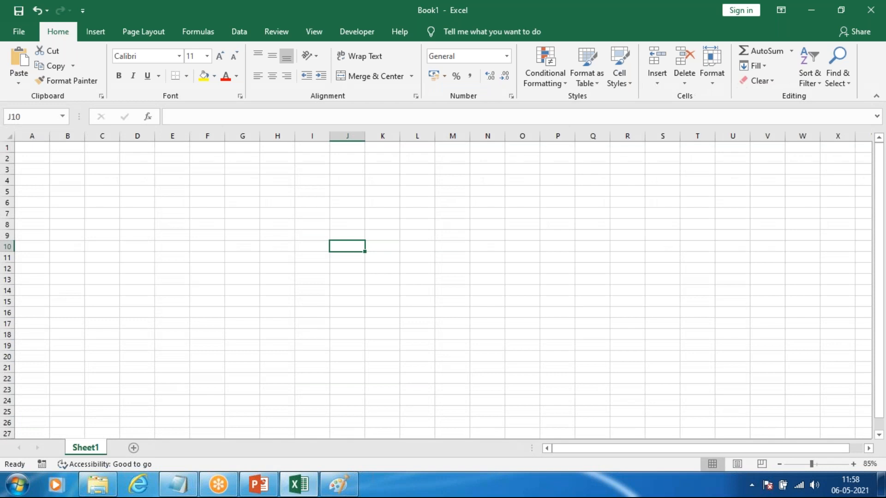
scroll(362, 259, "down", 5)
scroll(361, 258, "up", 6)
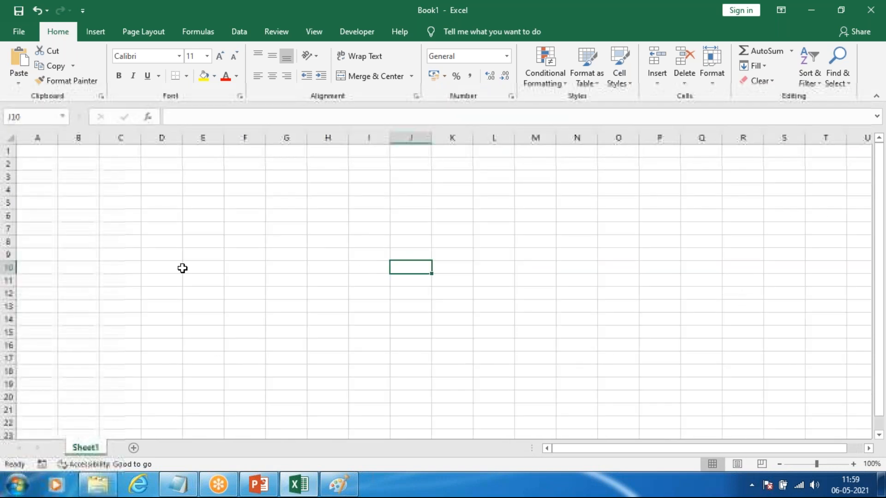
scroll(183, 268, "up", 5)
scroll(185, 269, "down", 3)
scroll(214, 275, "up", 4)
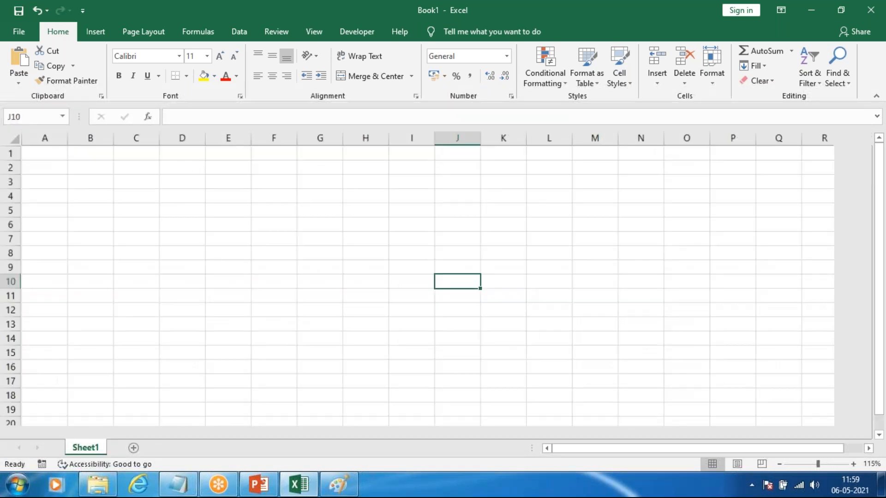
scroll(238, 281, "down", 4)
scroll(238, 280, "up", 4)
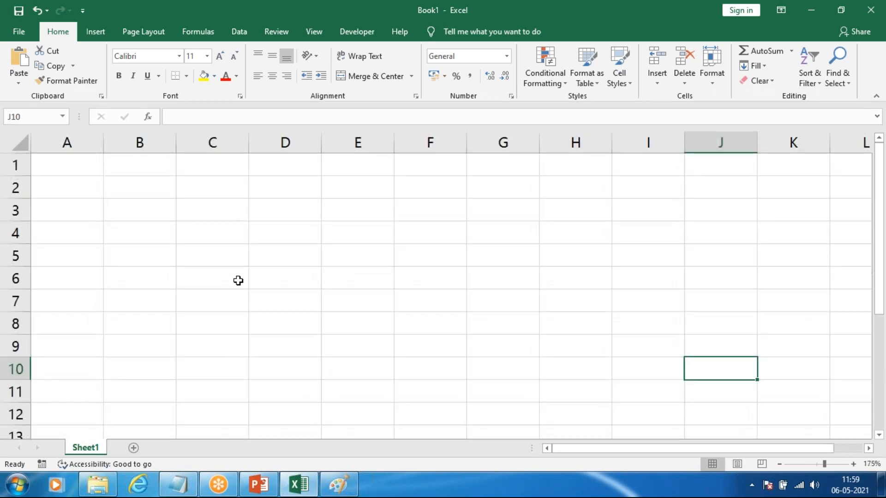
scroll(247, 281, "up", 5)
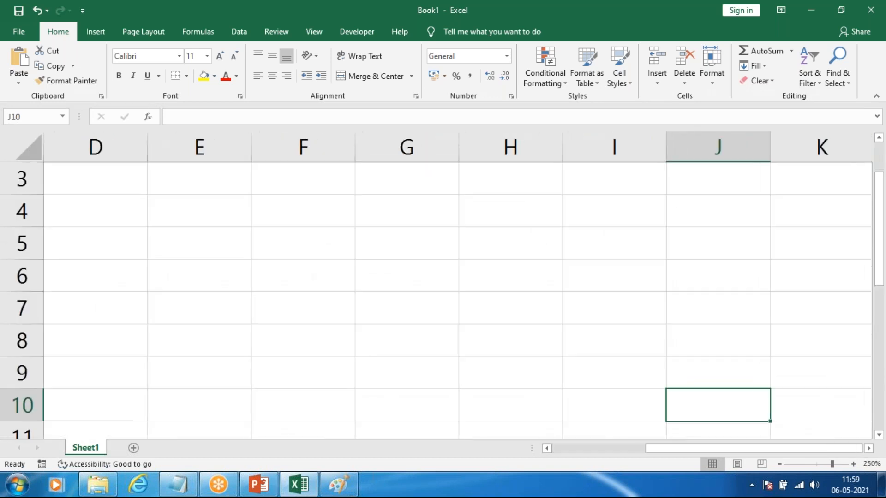
scroll(248, 281, "down", 6)
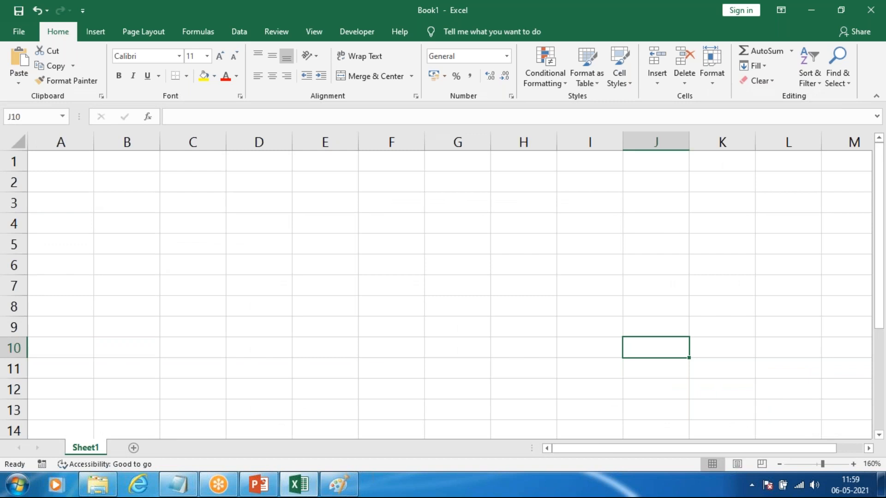
scroll(247, 280, "down", 9)
scroll(247, 280, "up", 8)
scroll(251, 283, "up", 3)
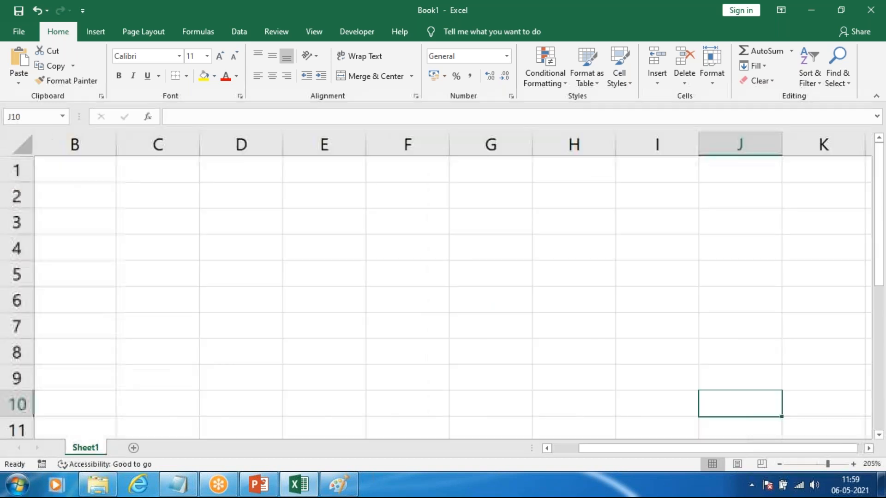
scroll(251, 283, "down", 4)
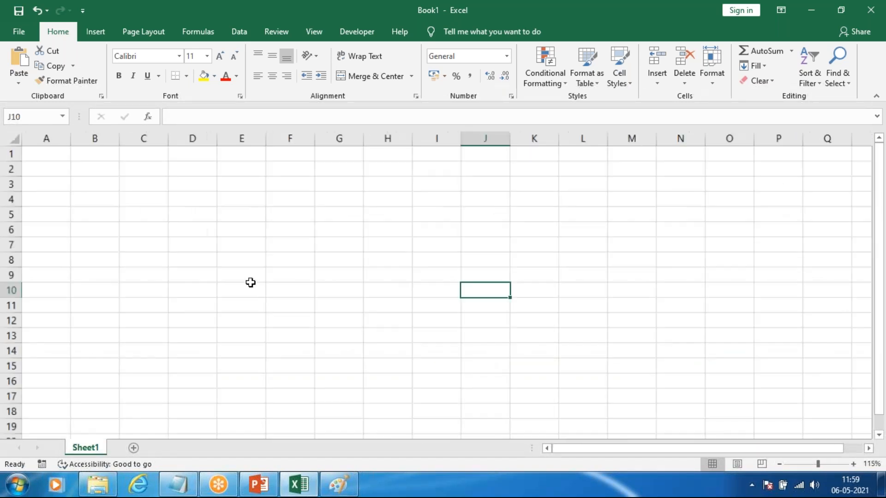
scroll(250, 282, "down", 1)
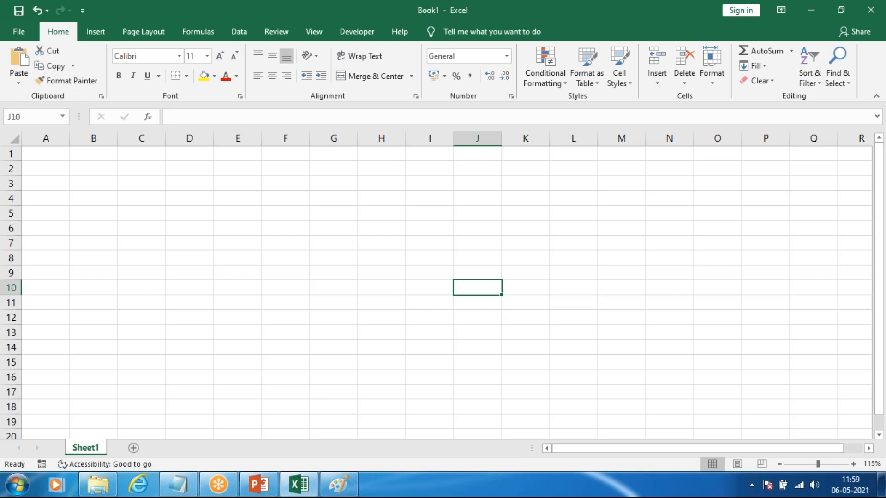
mouse_move(880, 159)
left_mouse_down()
mouse_move(880, 186)
mouse_move(880, 158)
left_mouse_up()
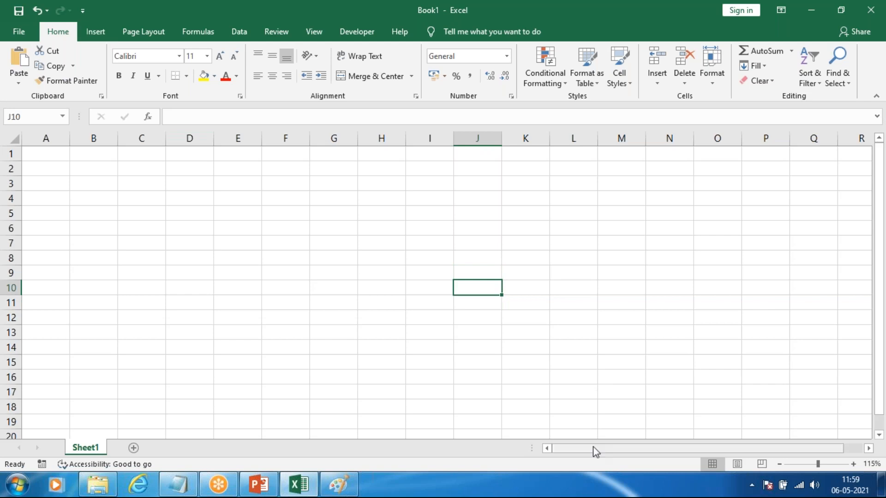
left_click_drag(592, 453, 499, 445)
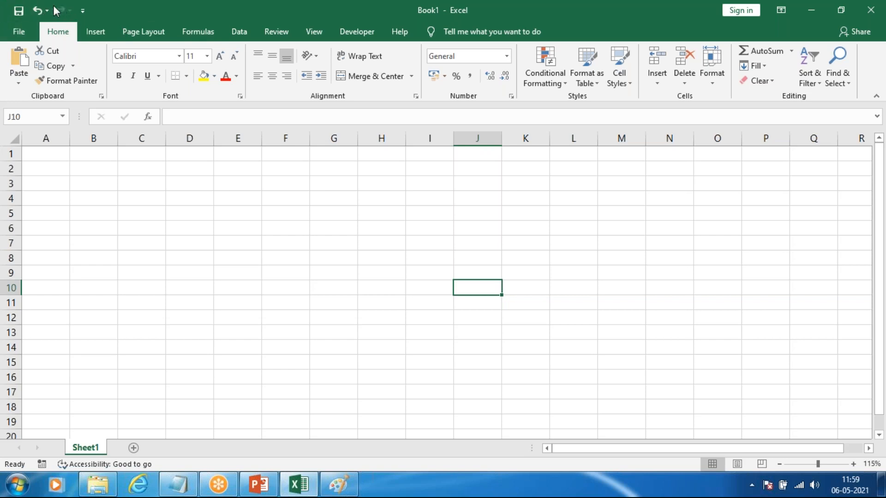
Step: Remove Save from the Quick Access Toolbar, add it back, and close the customization list
left_click(86, 10)
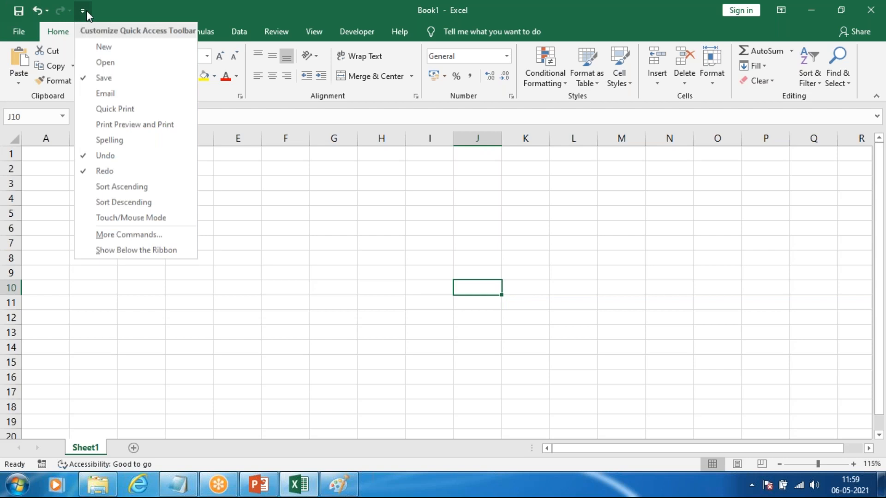
left_click(98, 78)
left_click(63, 8)
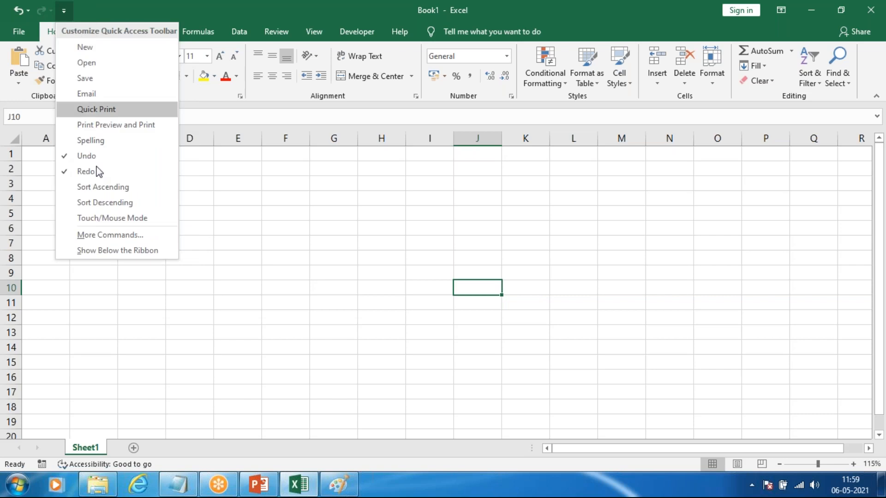
left_click(80, 79)
left_click(83, 11)
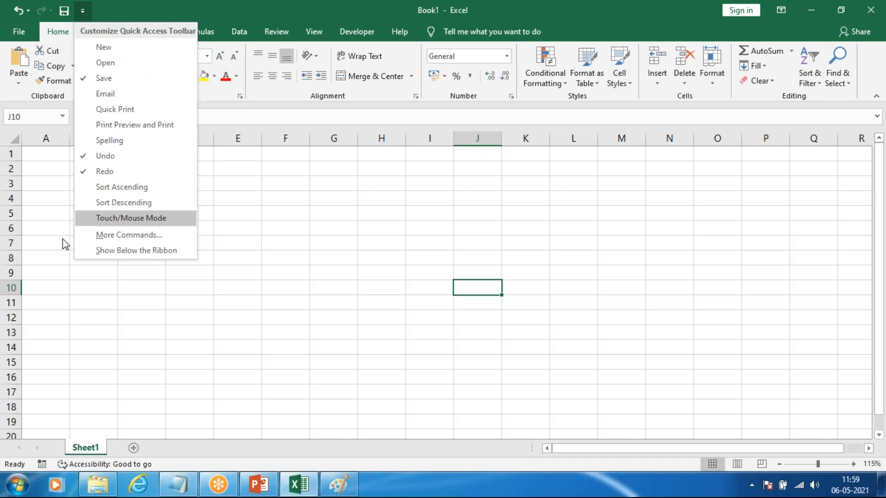
left_click(554, 254)
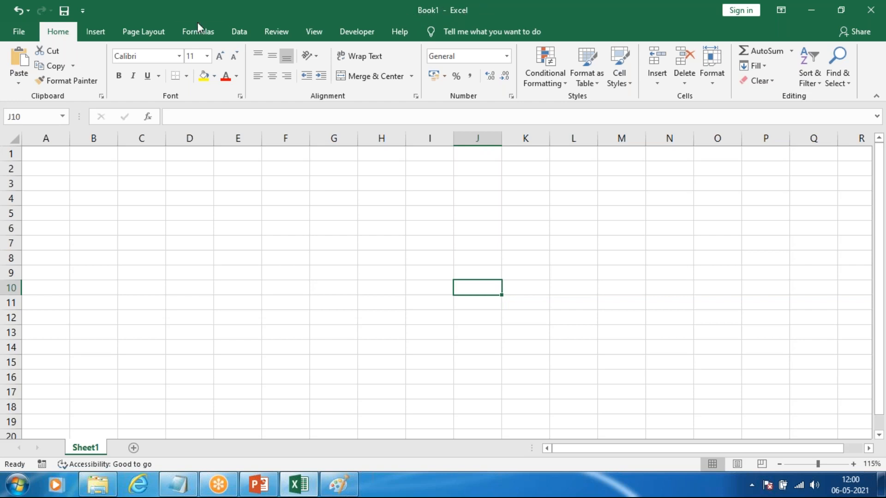
Step: Review the ribbon display options and set the ribbon to Auto-hide Ribbon
left_click(779, 11)
left_click(783, 10)
left_click(782, 9)
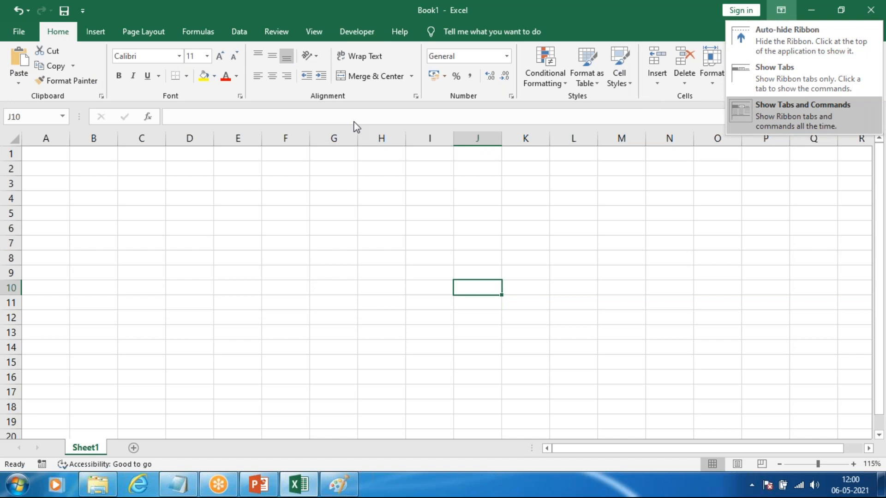
left_click(808, 125)
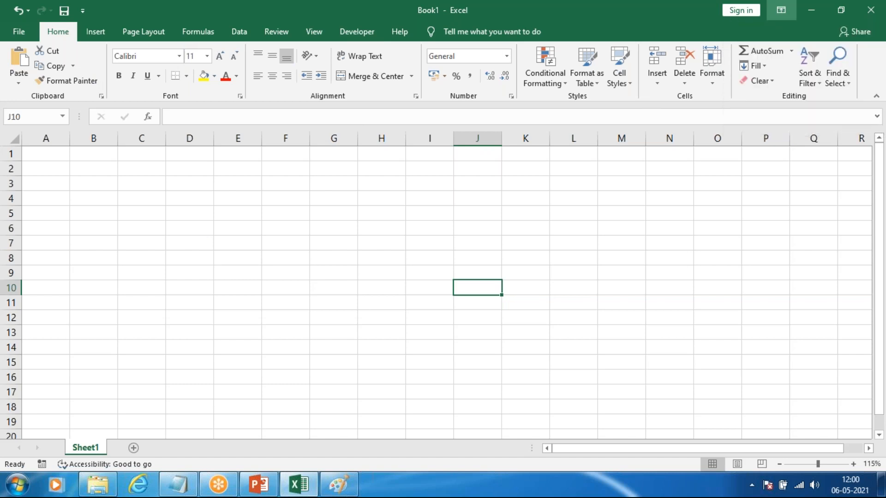
left_click(781, 10)
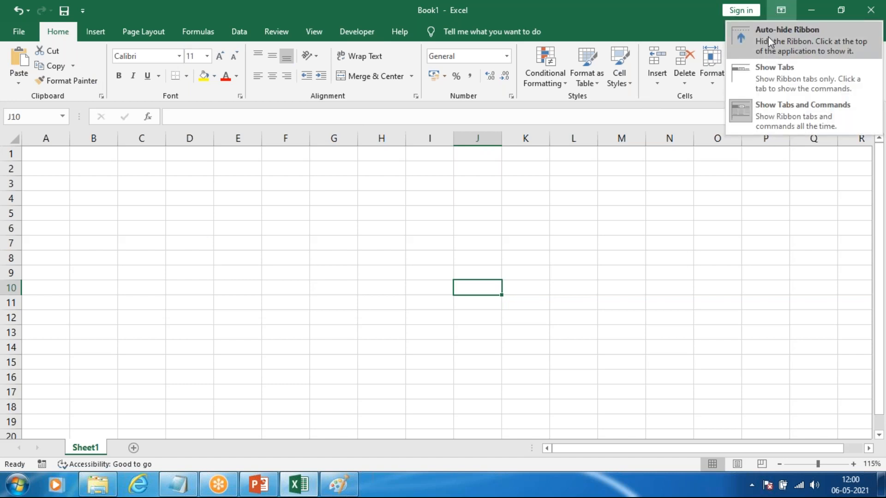
left_click(778, 40)
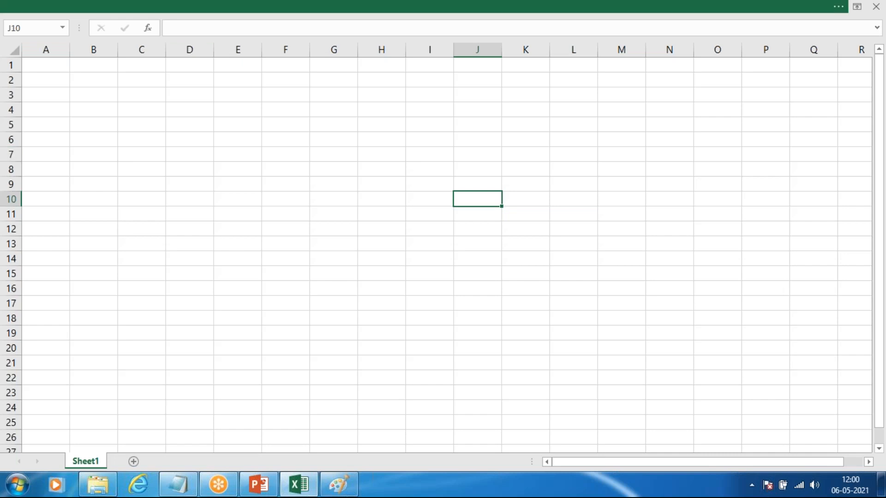
Step: Set the ribbon display to Show Tabs and reveal the Home and Insert commands
left_click(857, 7)
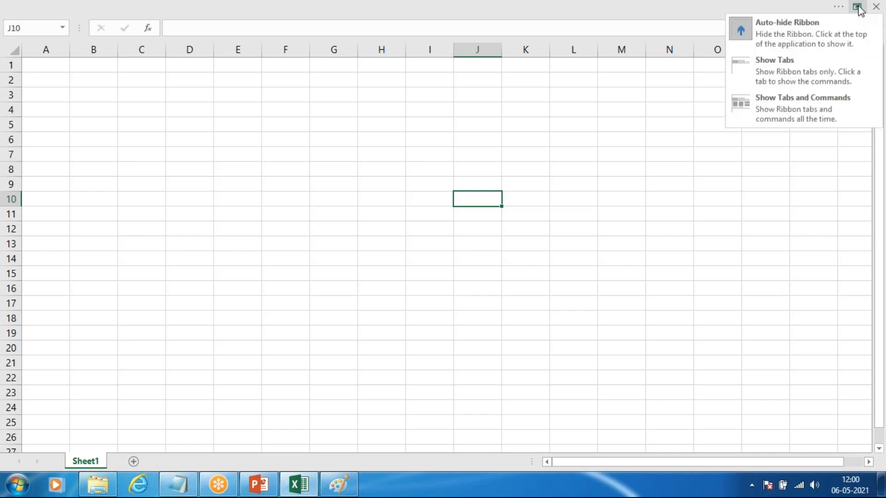
left_click(802, 78)
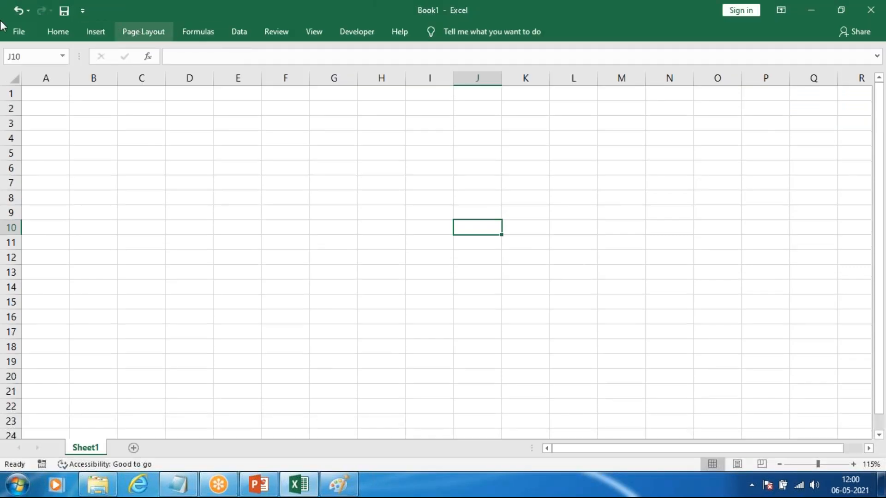
left_click(58, 32)
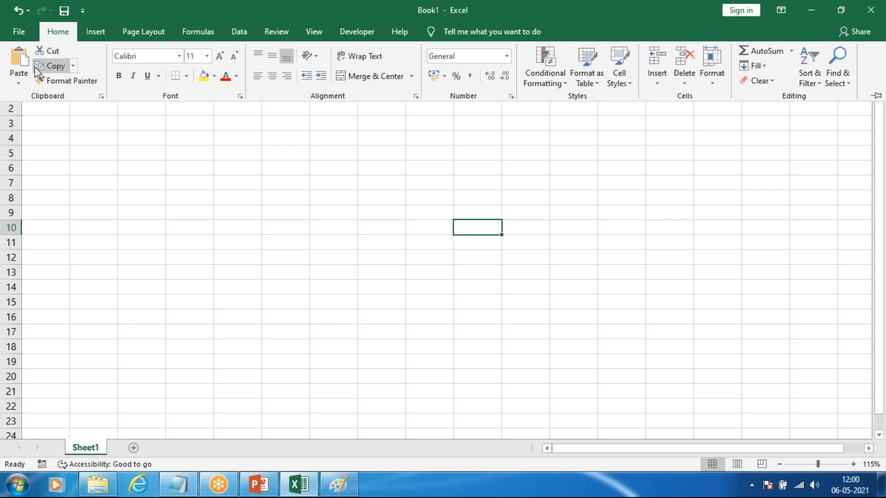
left_click(95, 32)
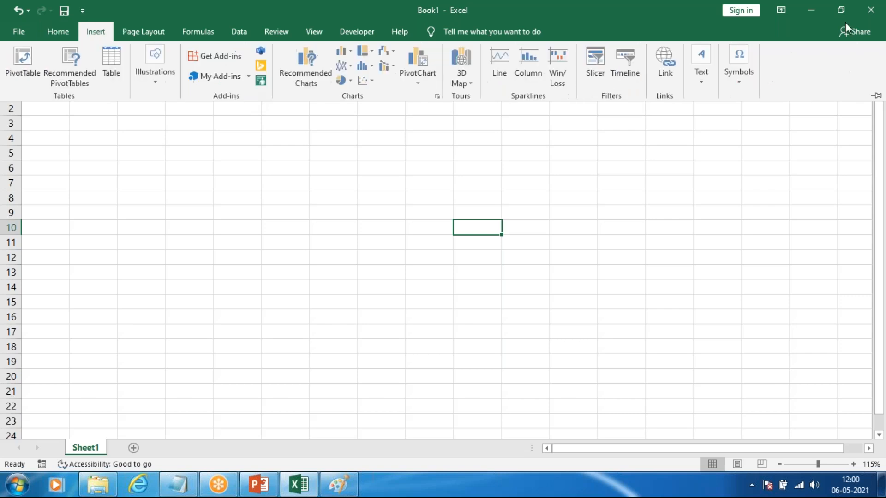
Step: Set the ribbon display to Show Tabs and Commands, and view the display options once more without changing them
left_click(781, 10)
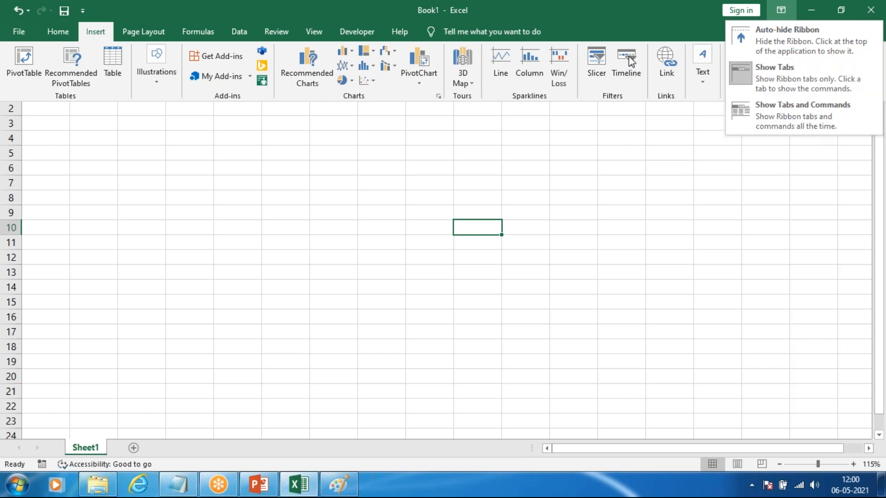
left_click(801, 118)
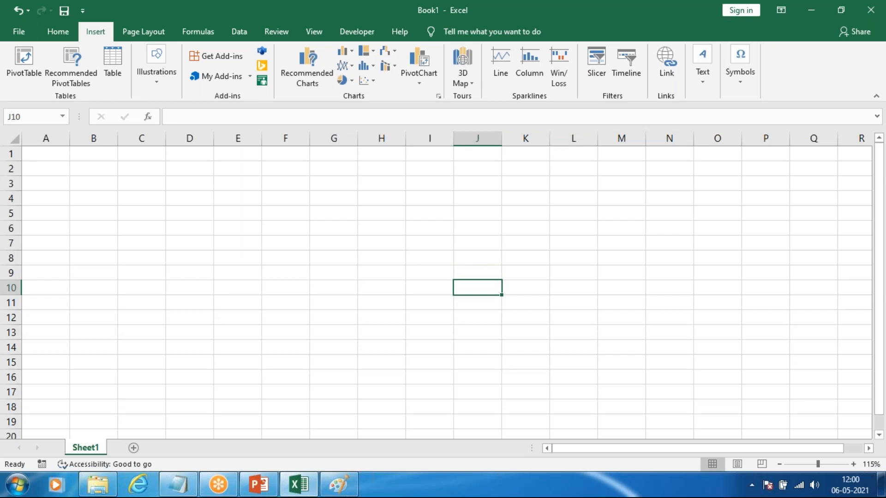
left_click(784, 8)
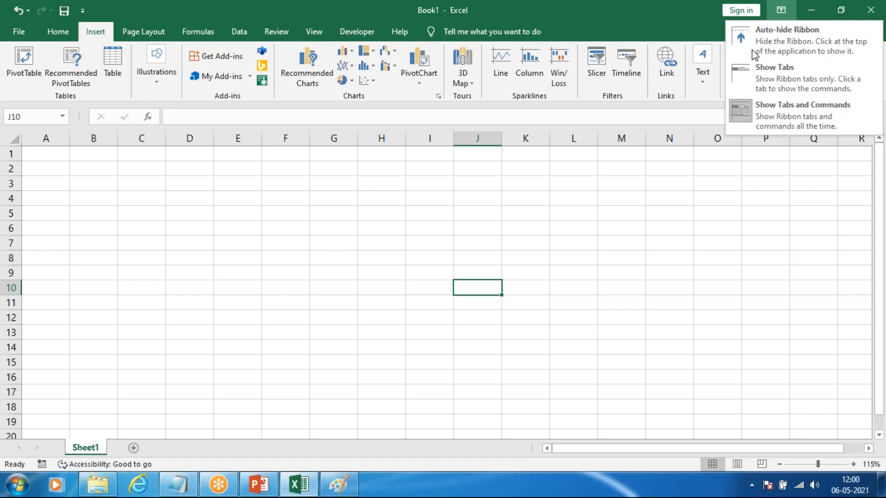
left_click(782, 12)
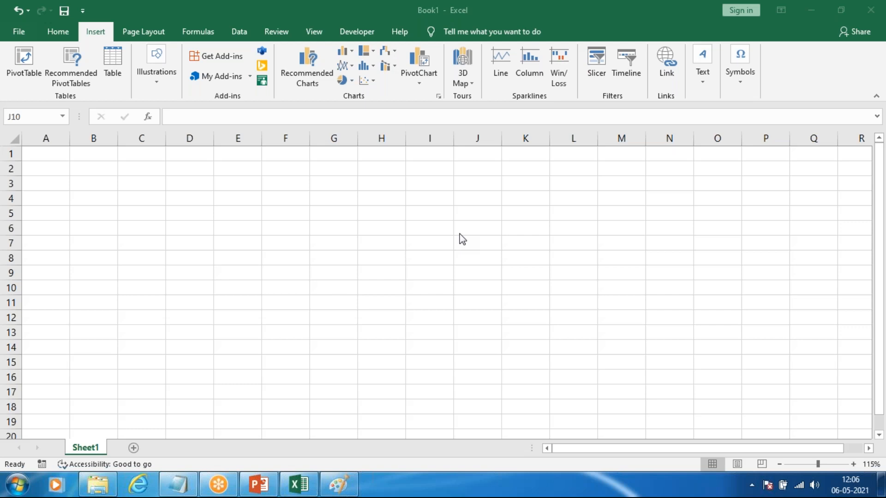
Step: Restore the Book1 window to a smaller size and maximize it again
mouse_move(553, 3)
left_mouse_down()
mouse_move(745, 385)
mouse_move(575, 431)
left_mouse_up()
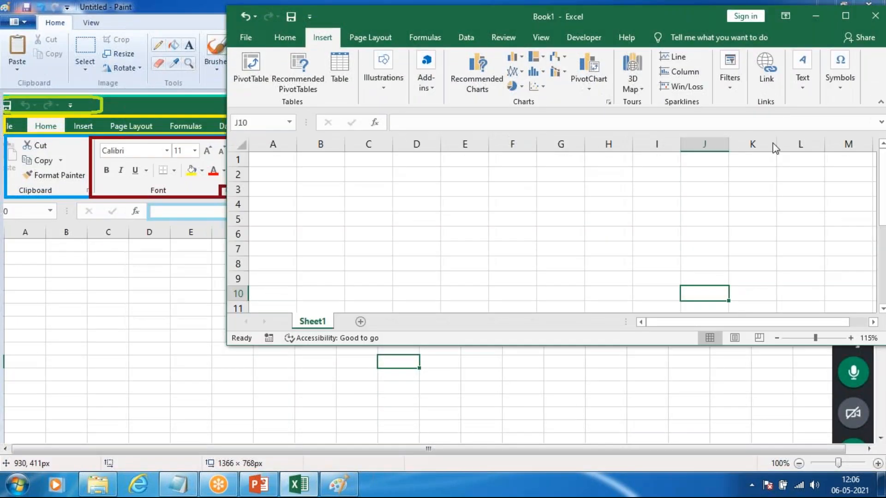
double_click(412, 24)
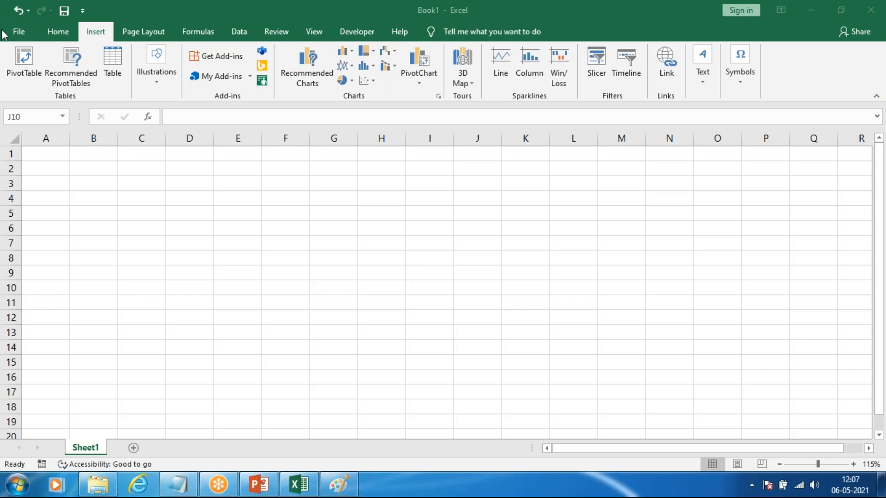
Step: Browse the templates available for a new workbook in the Backstage view and return to the sheet
left_click(21, 36)
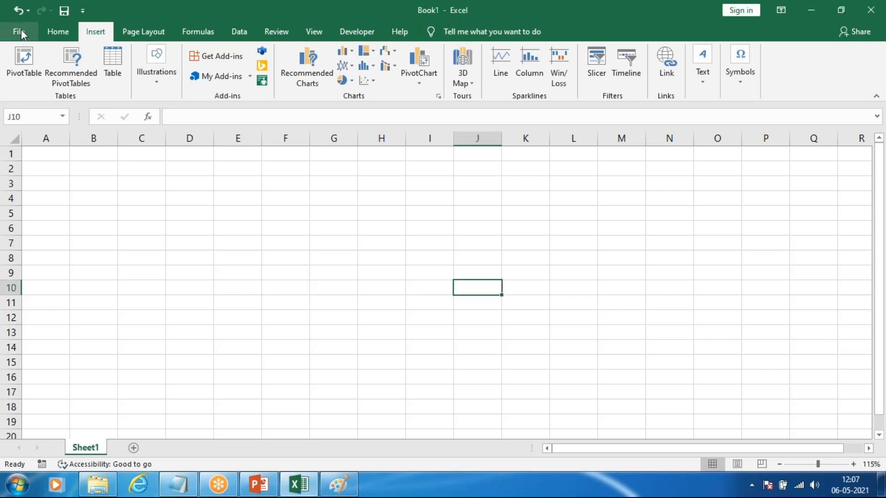
left_click(21, 29)
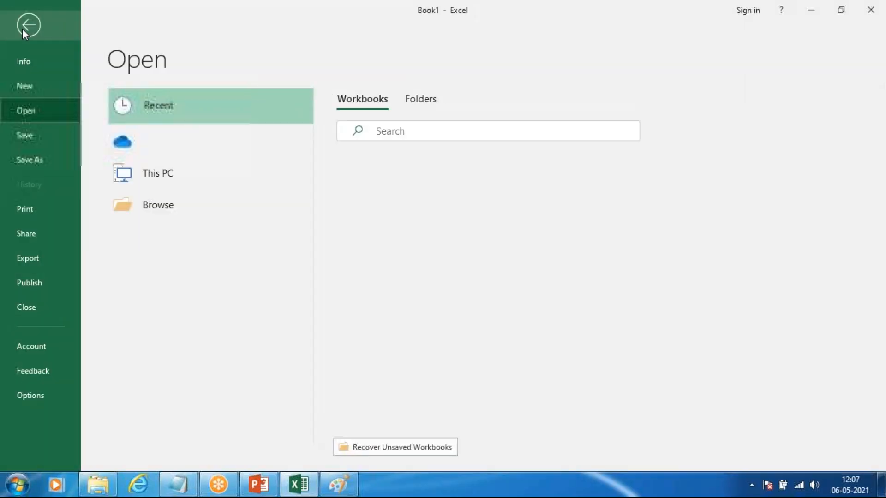
key("Escape")
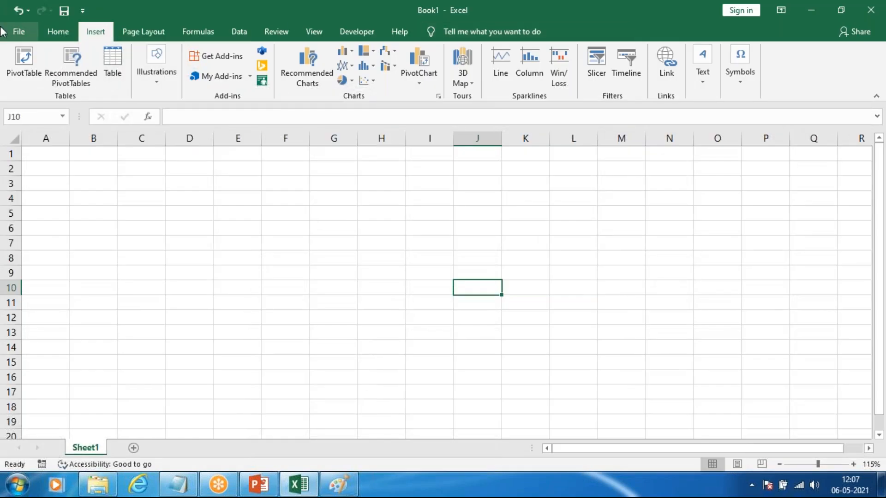
left_click(22, 28)
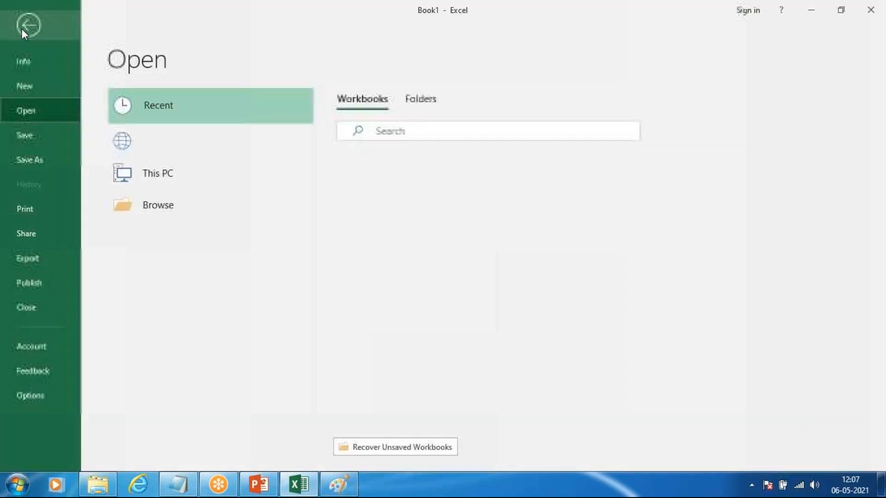
left_click(31, 81)
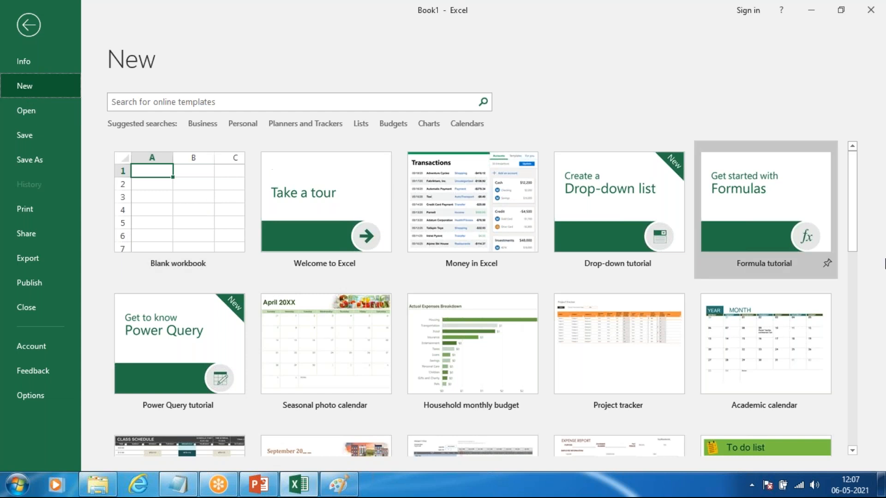
scroll(554, 273, "down", 3)
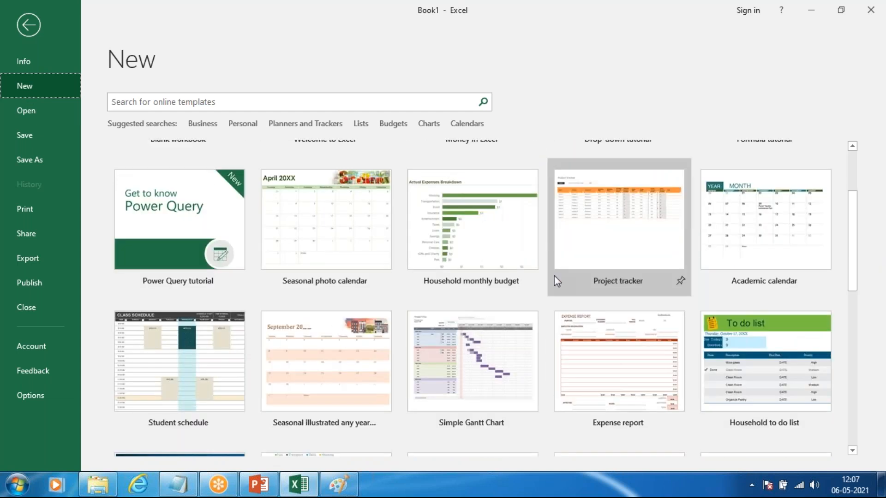
scroll(554, 276, "down", 10)
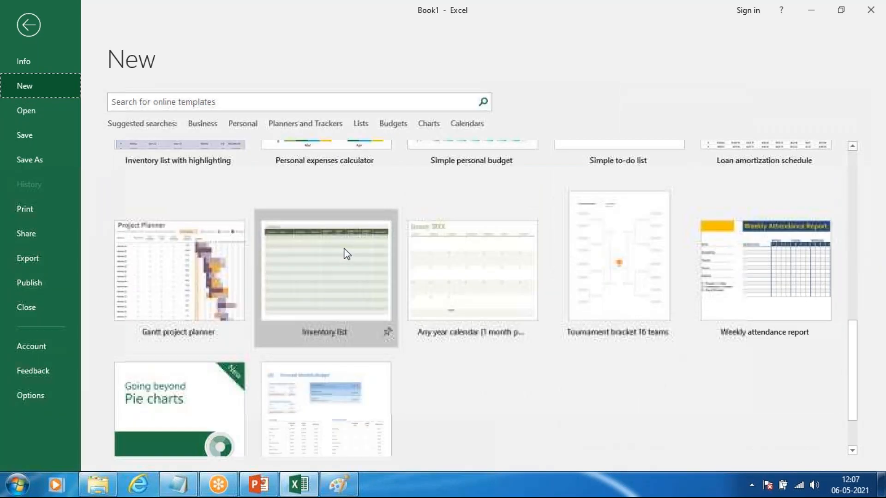
scroll(346, 306, "up", 3)
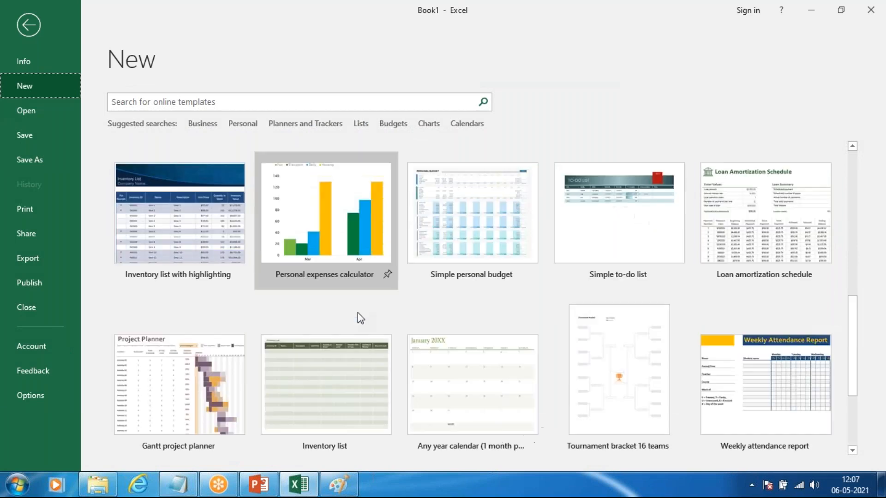
scroll(358, 312, "up", 10)
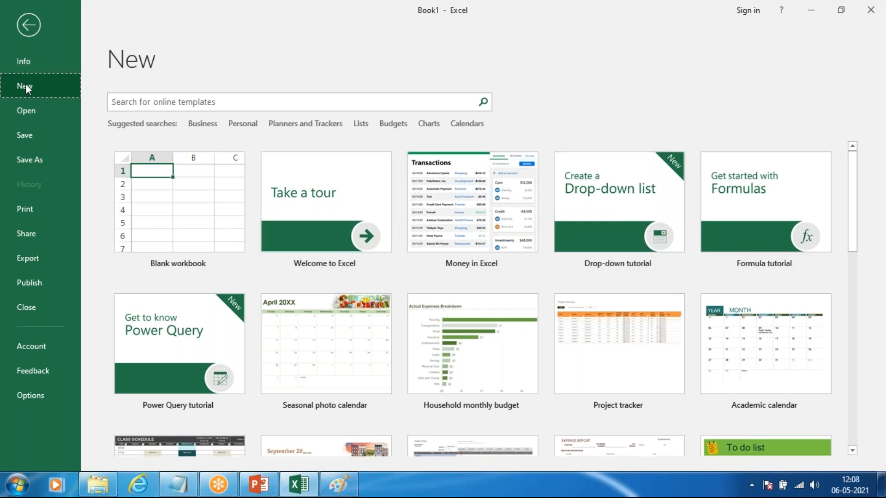
left_click(31, 18)
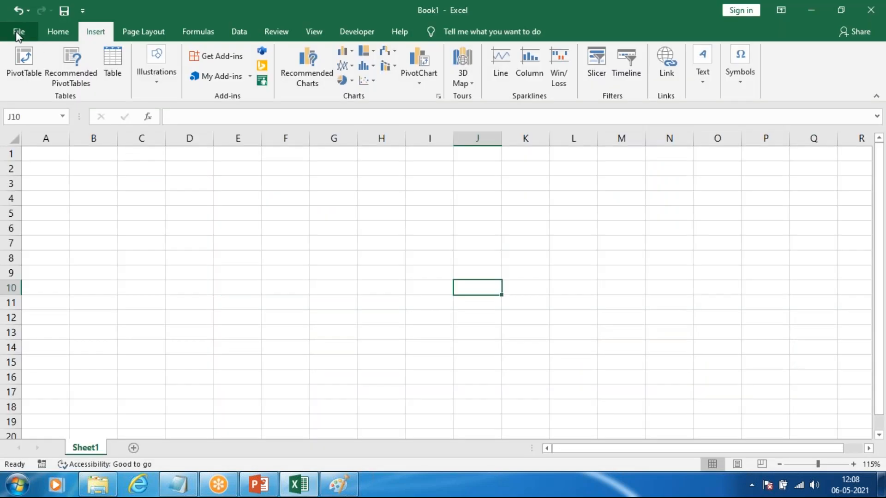
Step: View the Info page of Book1, return to the sheet, and bring up the Info page again
left_click(18, 32)
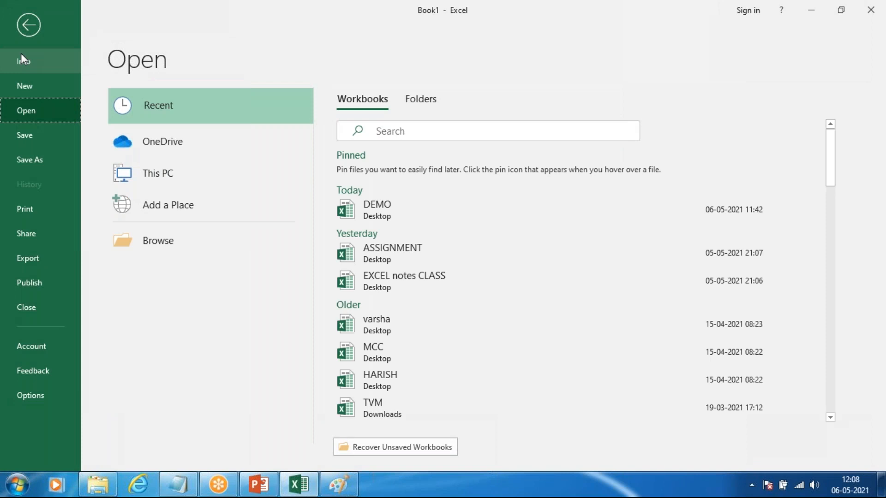
left_click(33, 61)
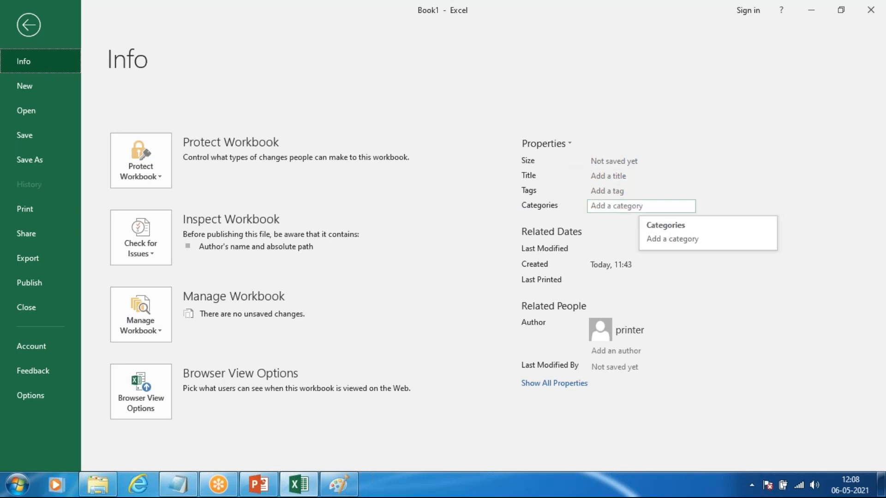
left_click(28, 25)
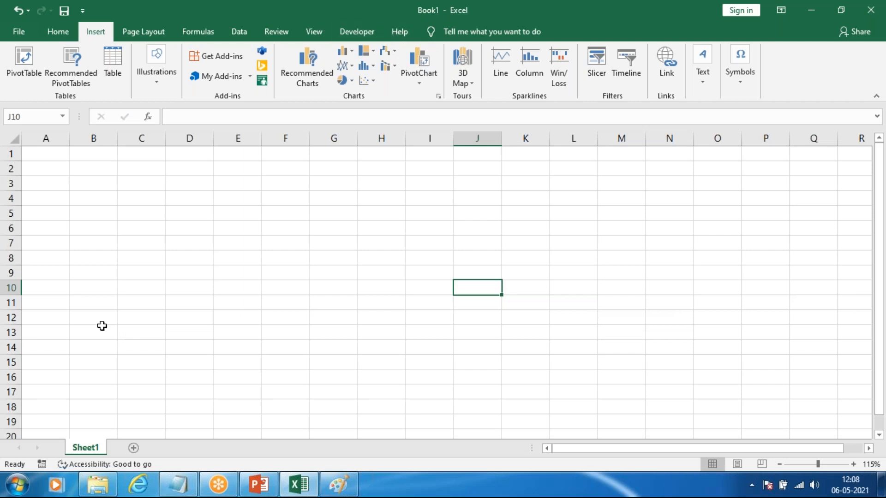
left_click(26, 32)
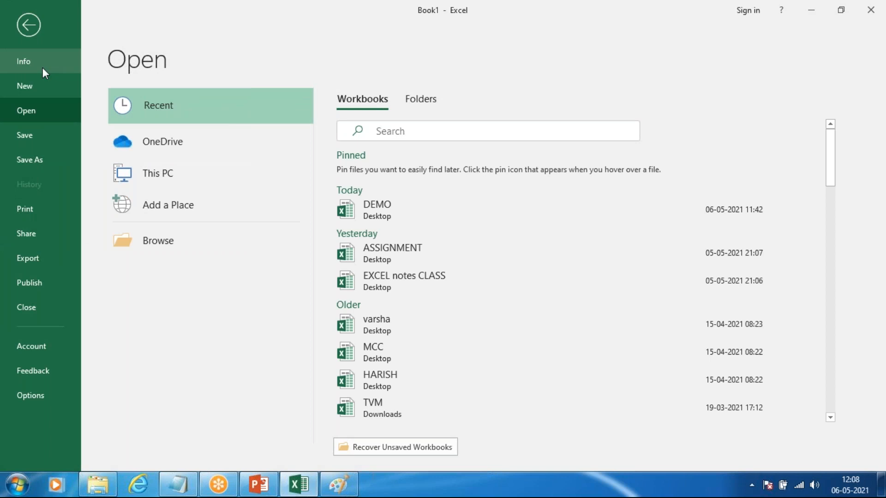
left_click(16, 69)
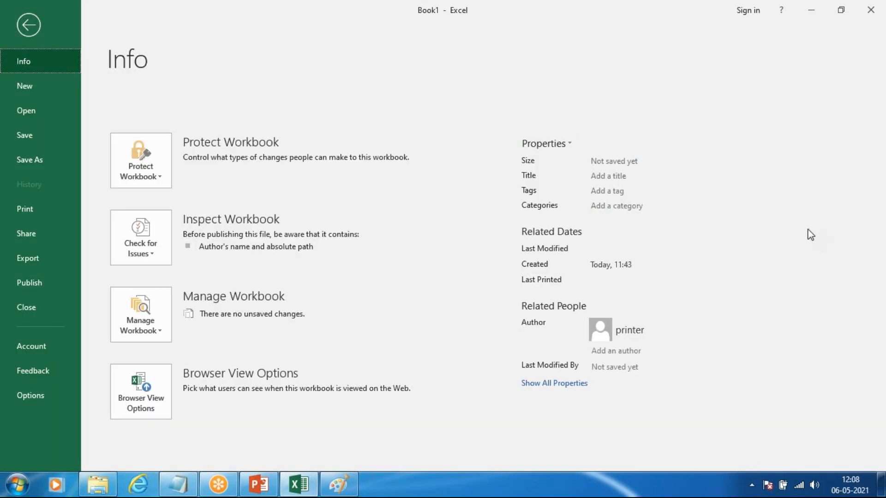
Step: Open the DEMO workbook from the desktop, and view its Info properties before returning to the sheet
left_click(299, 484)
left_click(90, 295)
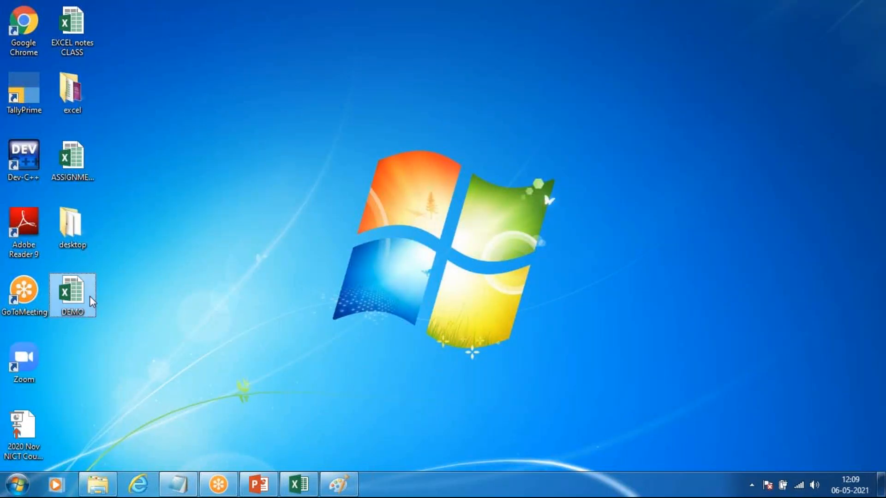
double_click(90, 295)
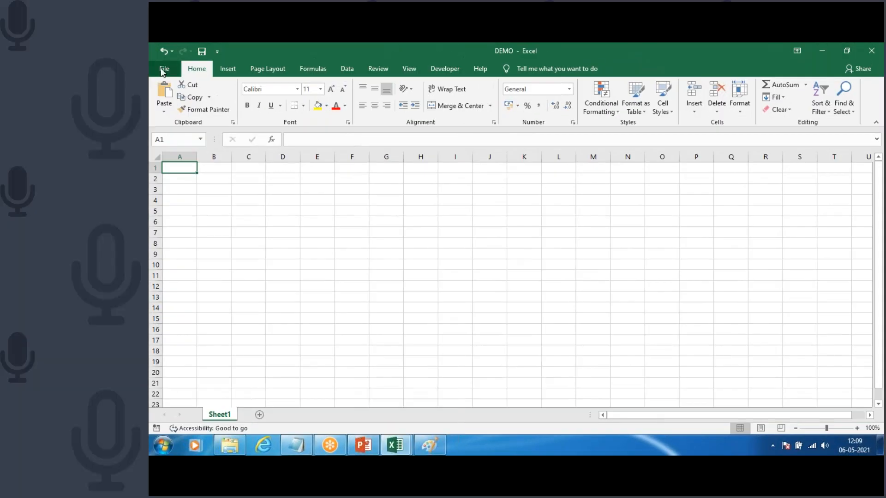
left_click(24, 31)
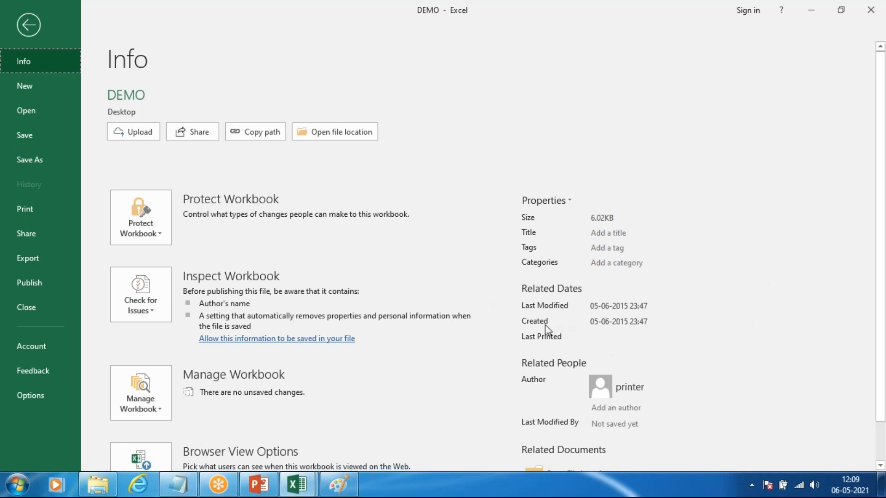
left_click(37, 24)
Step: Enter "d" in cell I4 of the DEMO workbook and save the file
left_click(354, 188)
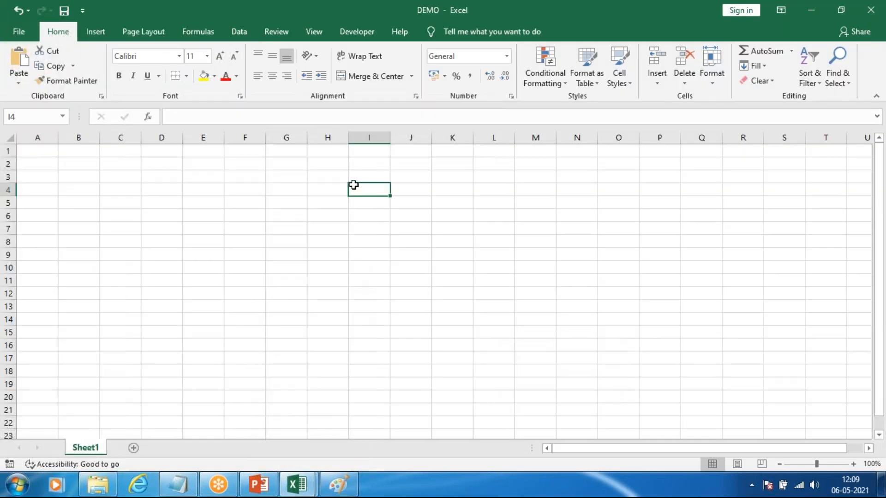
type("=")
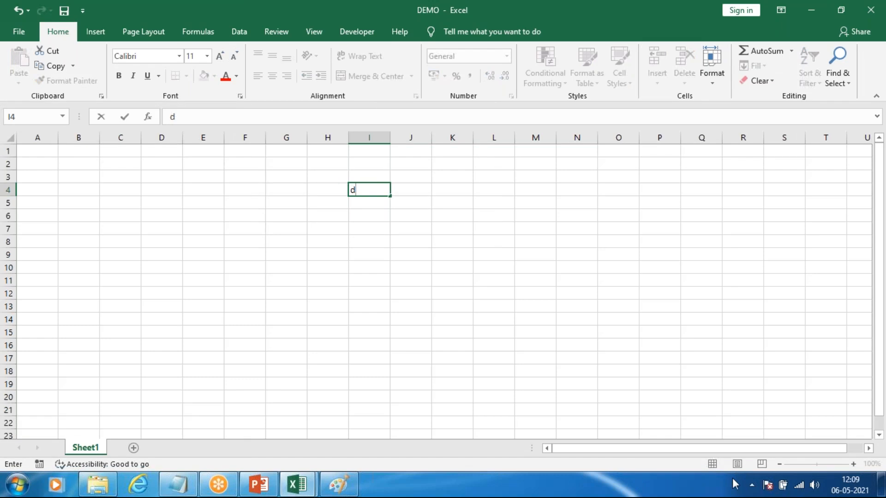
key("ctrl+Return")
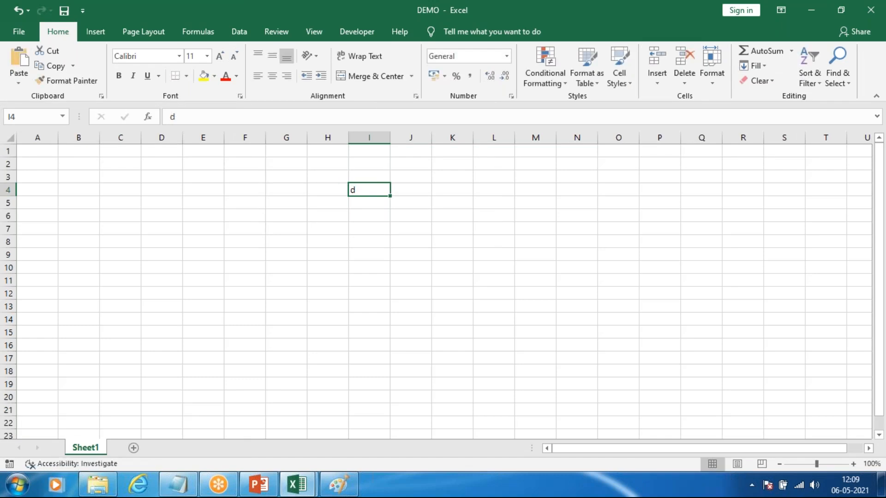
Step: Review the DEMO workbook's related dates on the Info page, and open its Author field without entering anything
left_click(19, 32)
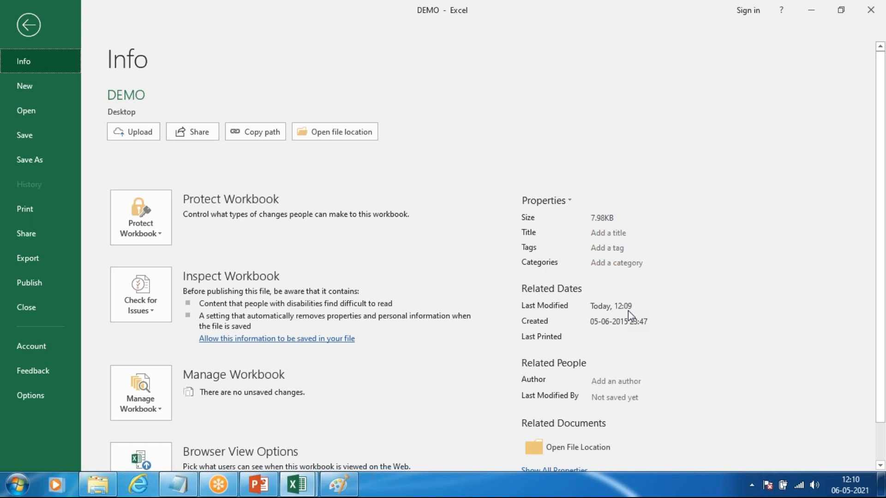
left_click(23, 34)
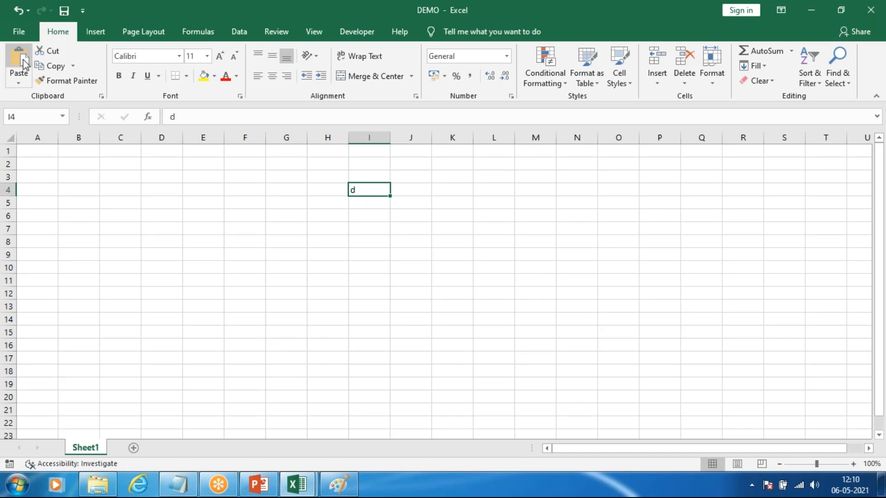
left_click(26, 28)
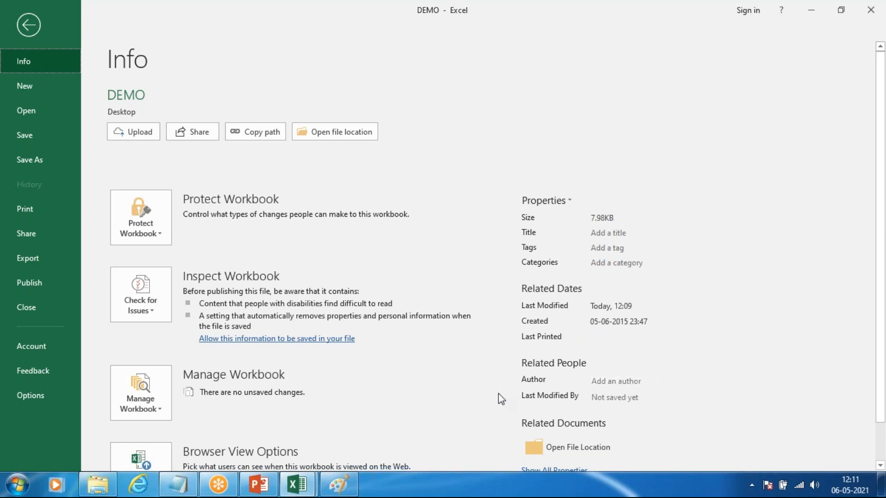
scroll(499, 396, "down", 1)
left_click(638, 339)
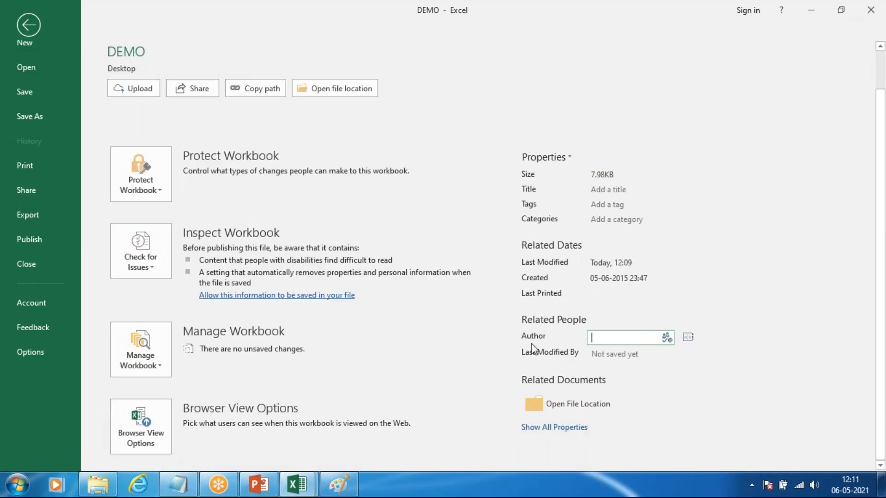
left_click(690, 370)
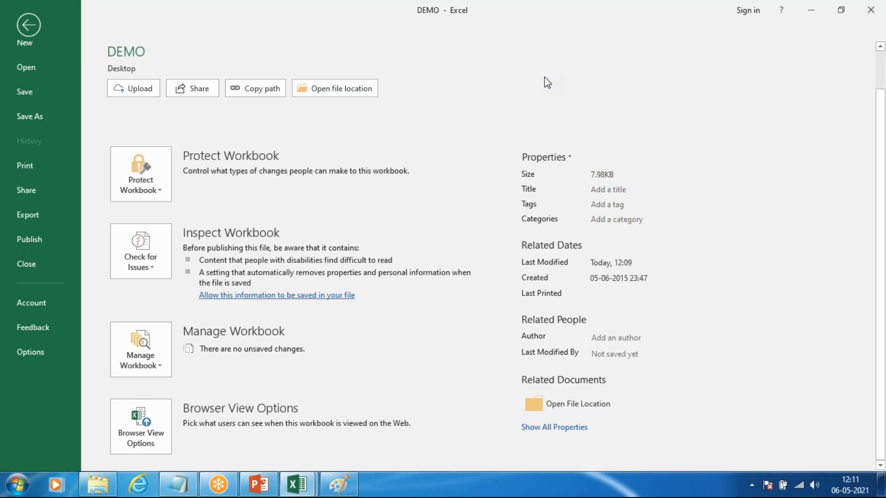
Step: Open the DEMO workbook's file location, view the Desktop folder, and dismiss the folder window
left_click(560, 405)
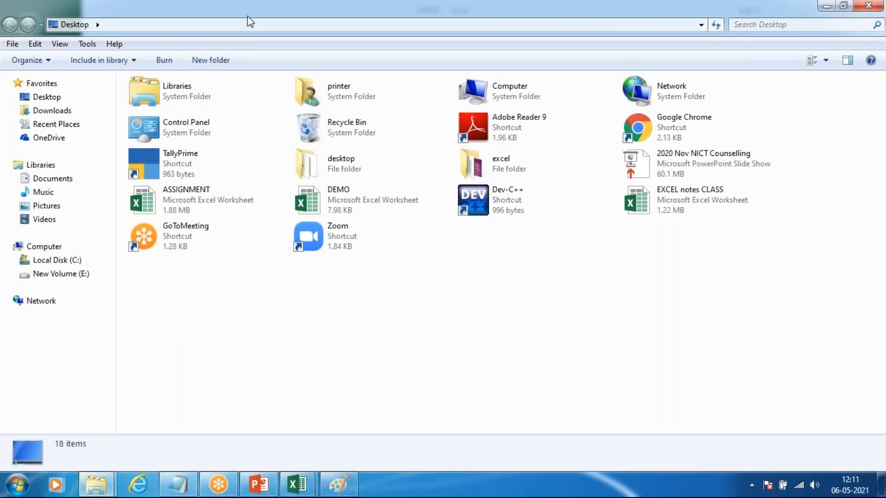
double_click(290, 13)
left_click(577, 7)
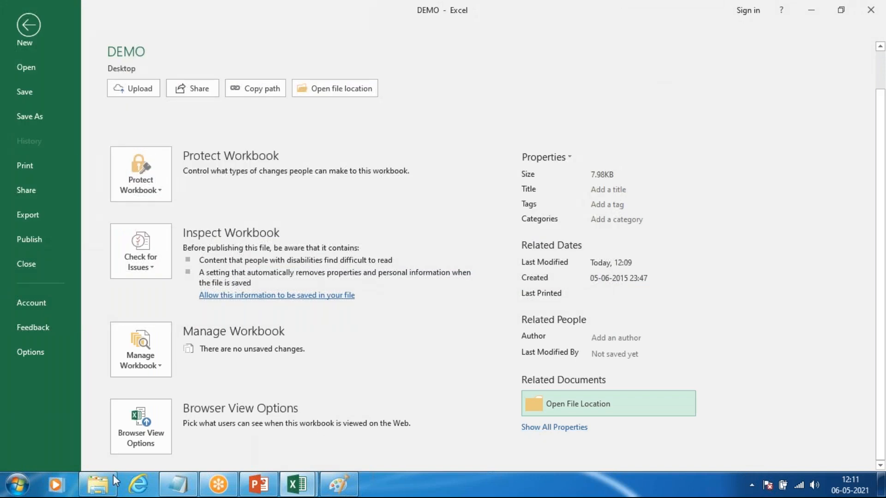
Step: Switch to the File Explorer window showing the excel folder, view New Volume (E:), and close the window
left_click(110, 480)
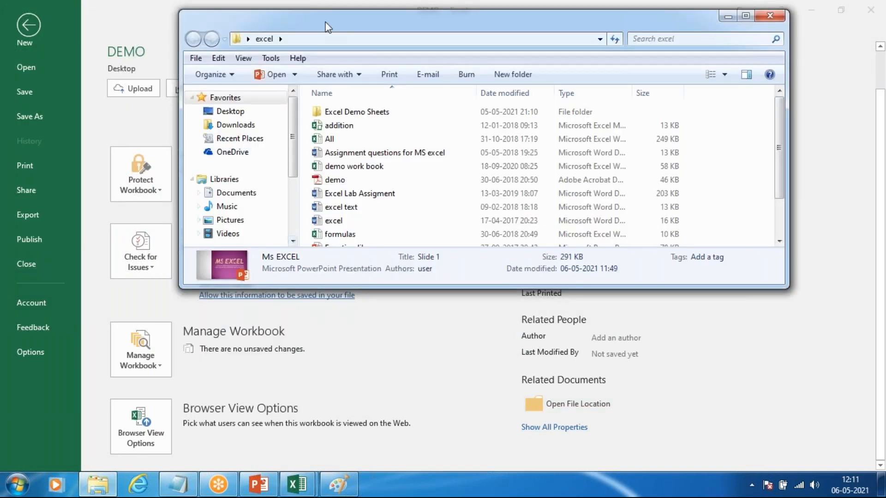
double_click(327, 27)
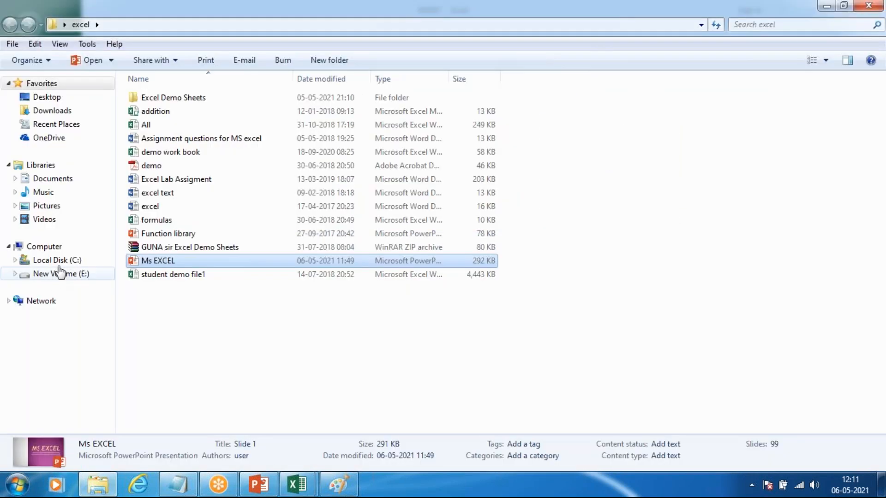
left_click(76, 275)
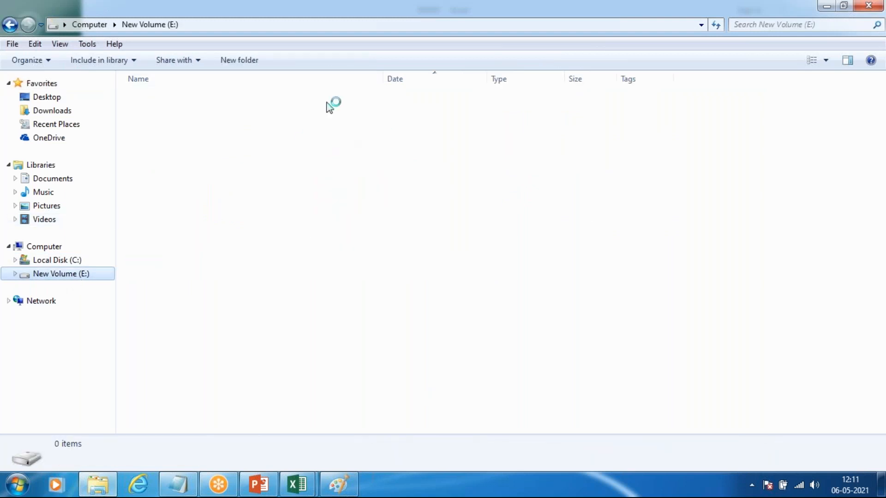
left_click_drag(381, 16, 325, 221)
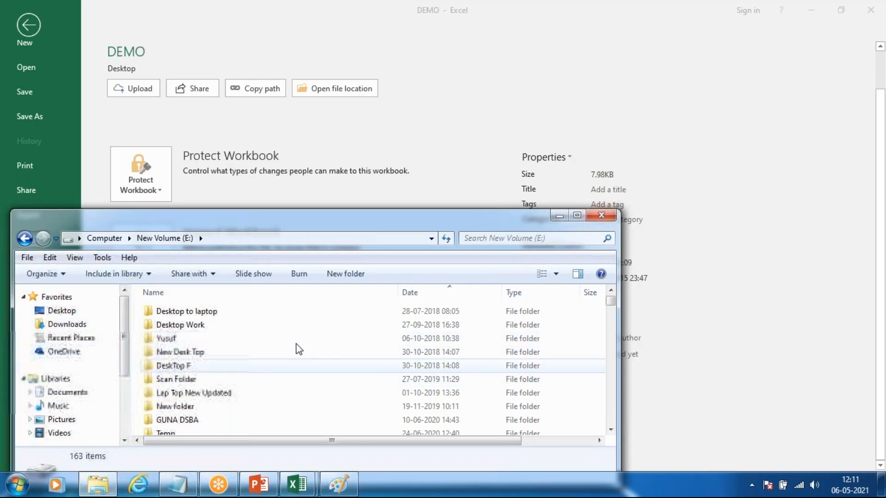
left_click(600, 215)
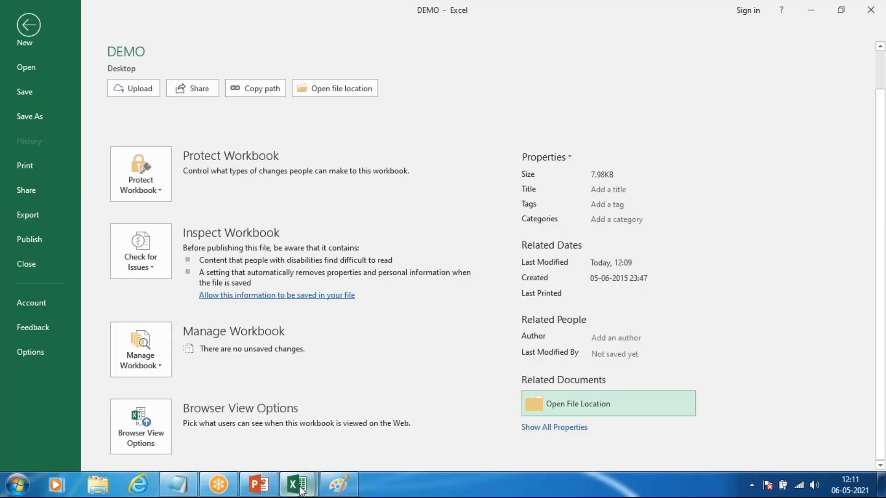
Step: Switch back to the DEMO workbook and create a new workbook from the Welcome to Excel template
left_click(299, 487)
left_click(355, 429)
scroll(37, 72, "up", 1)
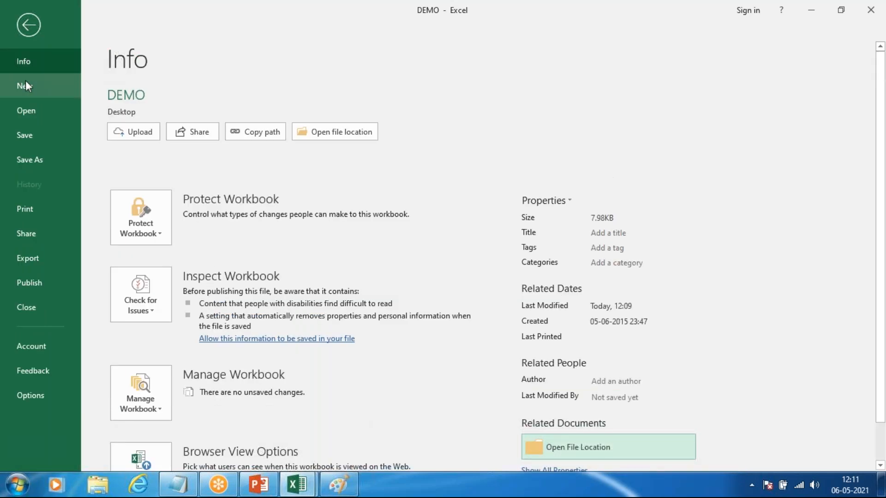
left_click(45, 88)
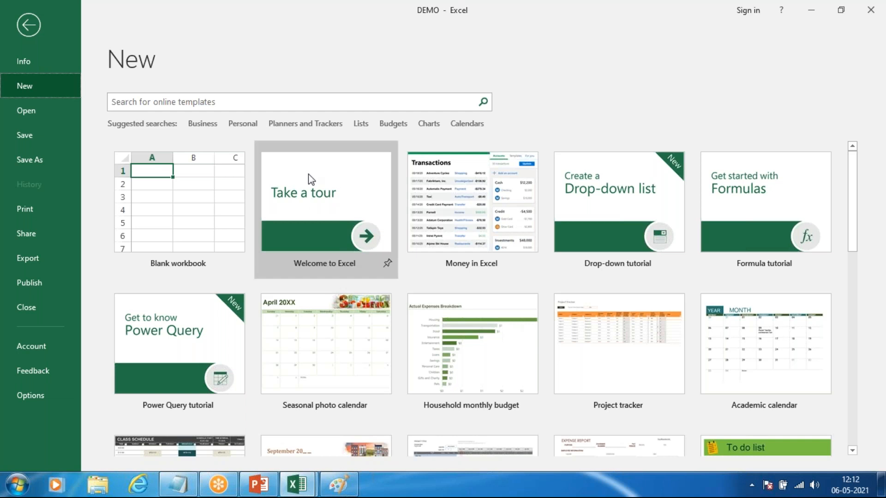
left_click(363, 185)
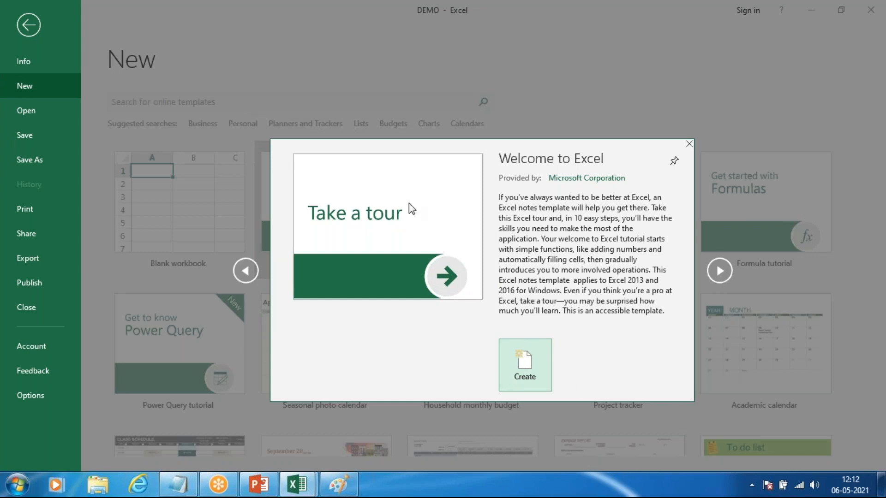
left_click(526, 342)
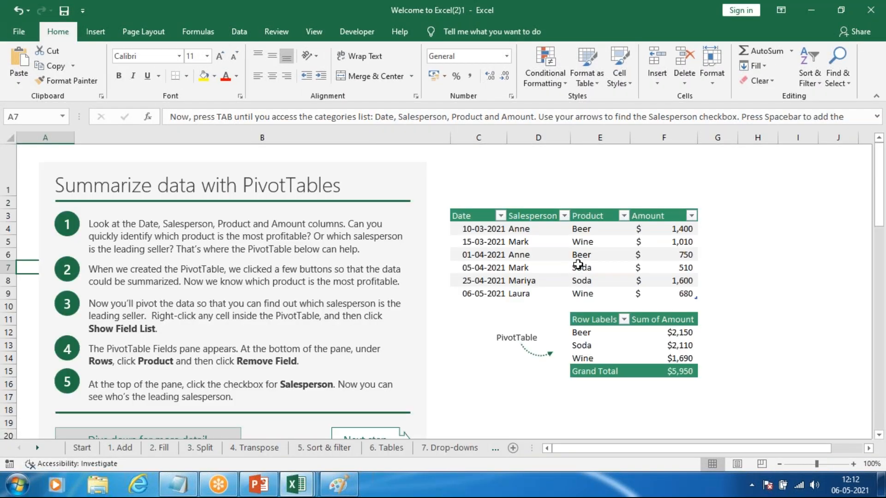
Step: Look through the PivotTables sheet of the Welcome to Excel workbook and close that workbook
scroll(578, 263, "down", 3)
scroll(474, 297, "up", 3)
scroll(328, 242, "down", 12)
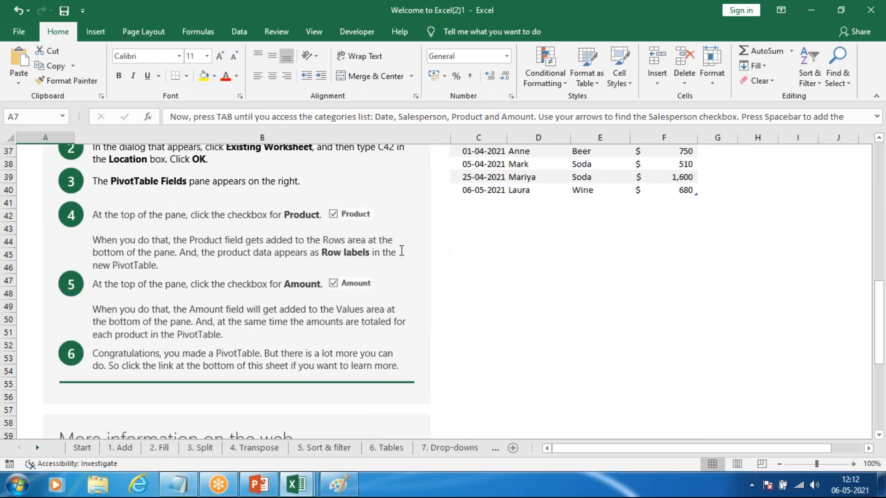
scroll(379, 254, "up", 12)
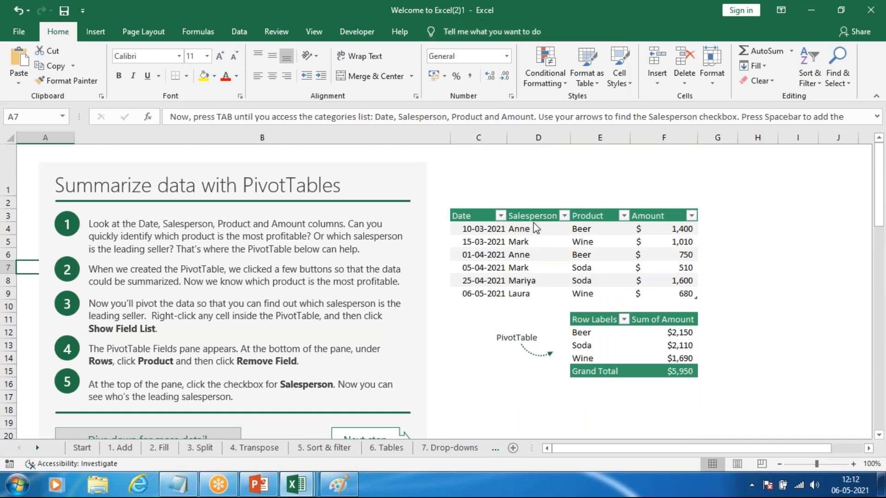
left_click_drag(506, 154, 504, 149)
left_click(823, 143)
left_click(444, 257)
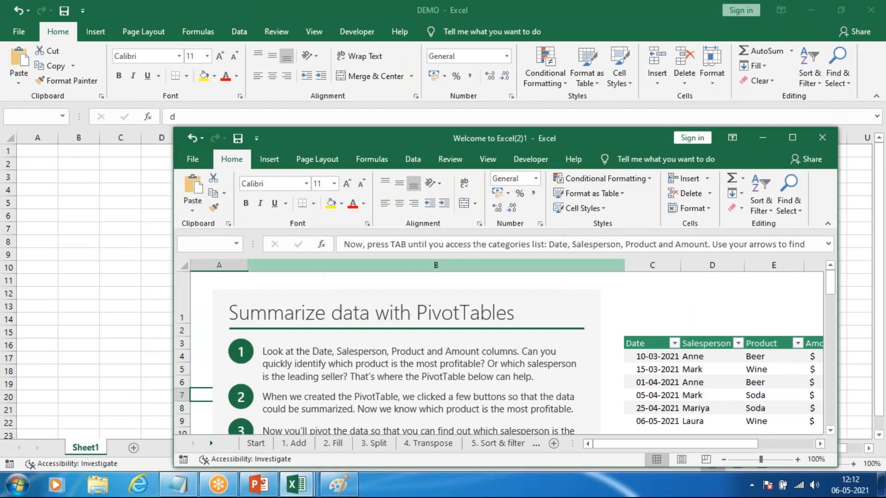
Step: Display the Open page from the DEMO workbook and look through its list of recent workbooks
left_click(18, 31)
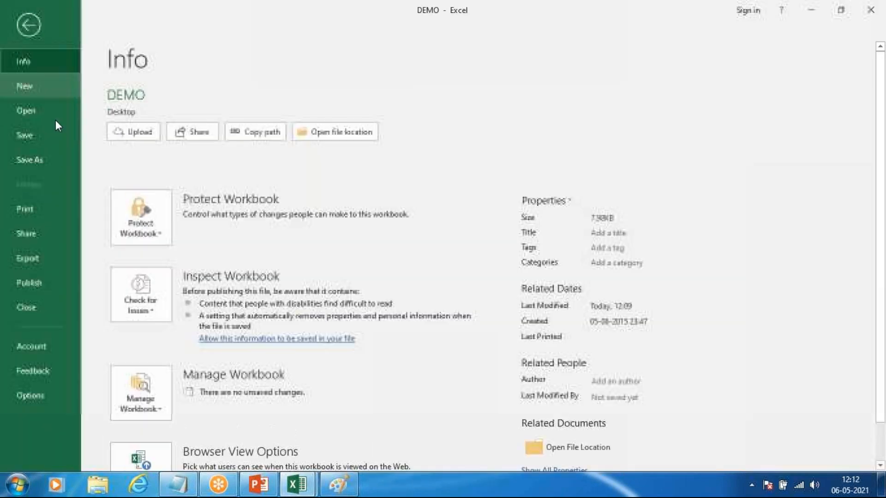
left_click(34, 113)
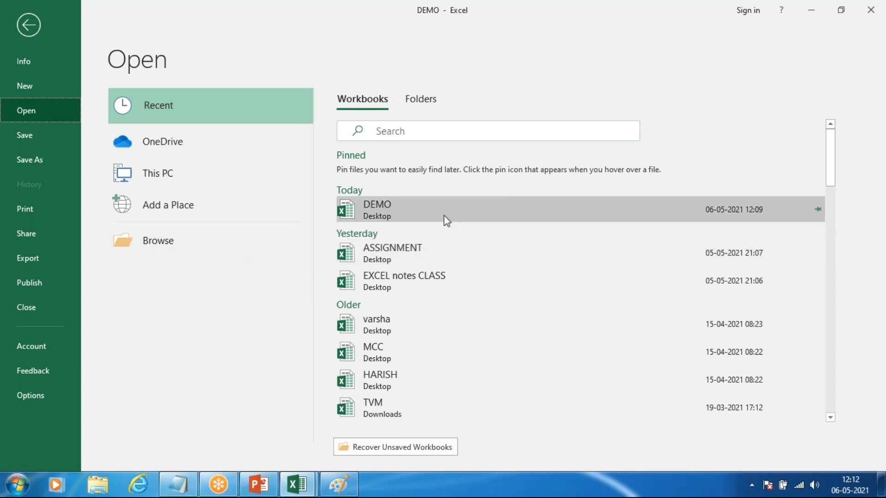
scroll(440, 235, "down", 1)
scroll(440, 235, "down", 15)
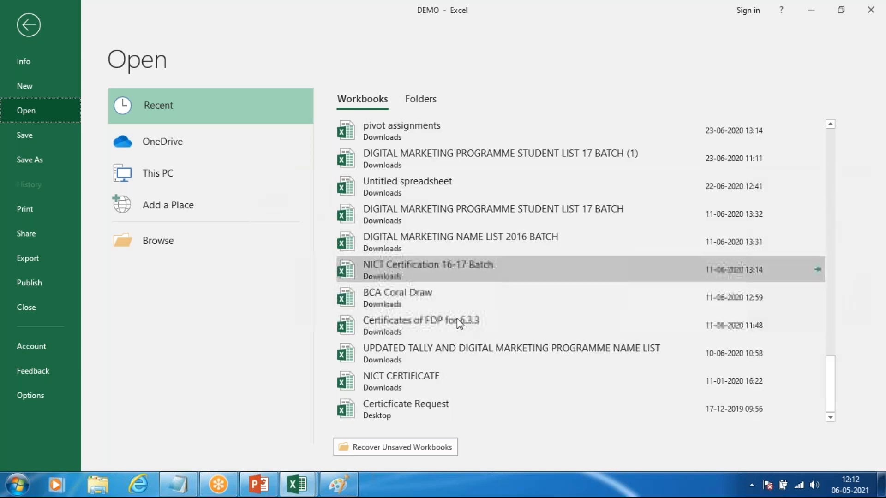
scroll(457, 318, "up", 10)
scroll(533, 339, "up", 8)
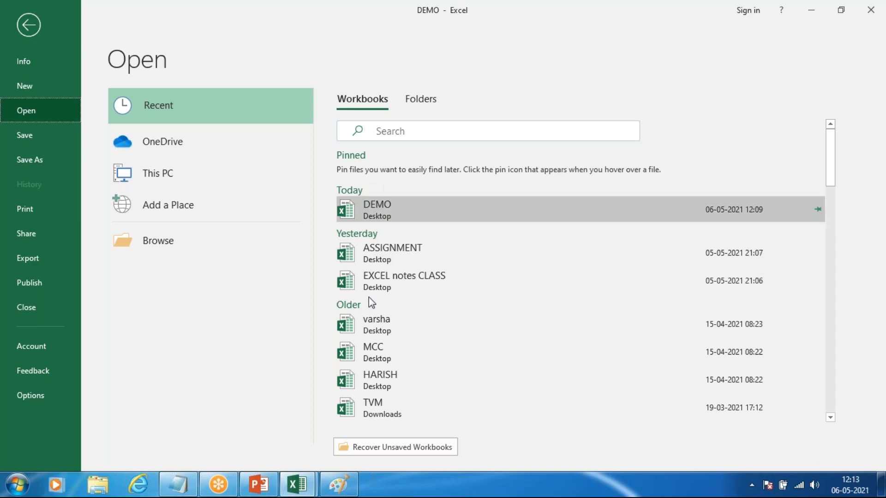
scroll(500, 322, "down", 3)
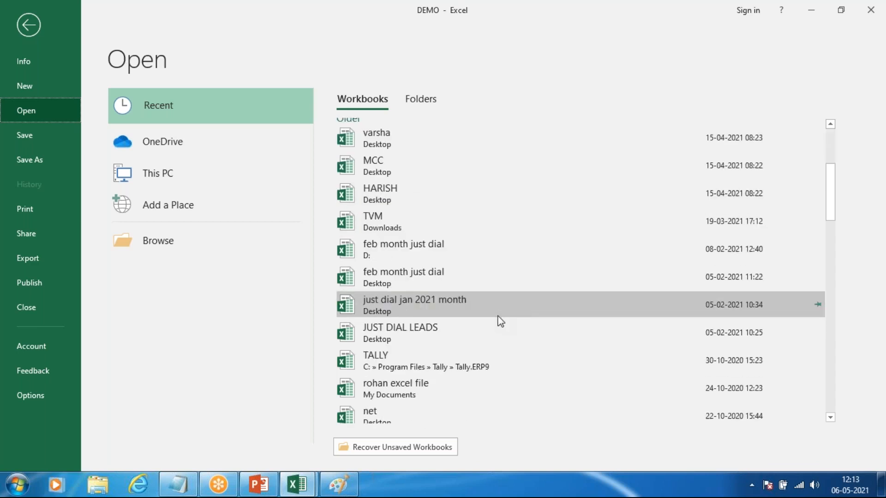
scroll(500, 322, "down", 3)
left_click(637, 27)
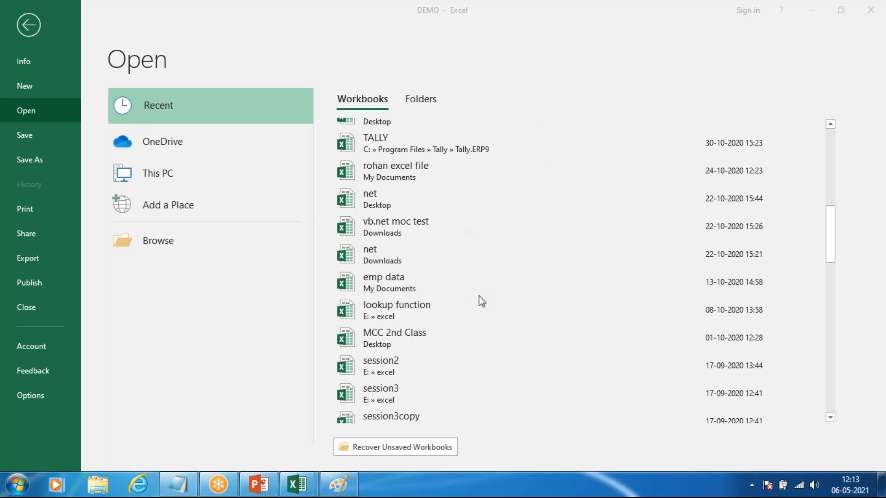
Step: Browse for a workbook, view the Desktop folder and the available locations, and cancel the file dialog
left_click(162, 242)
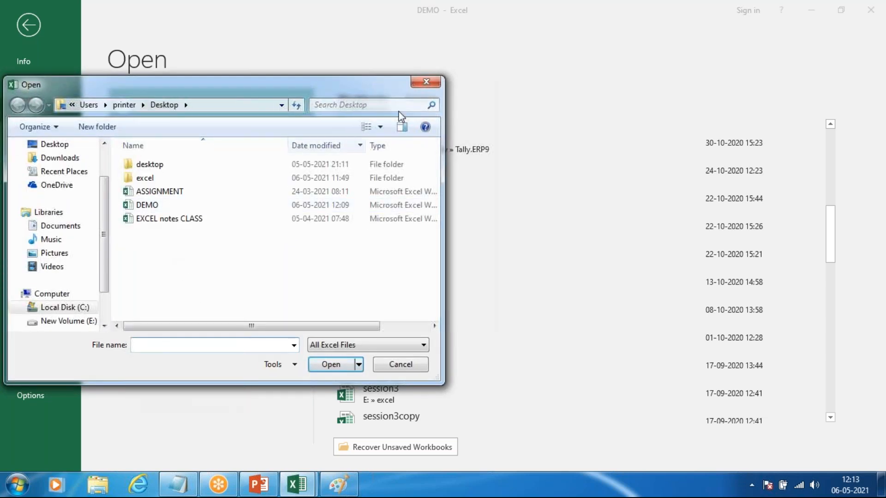
left_click(425, 81)
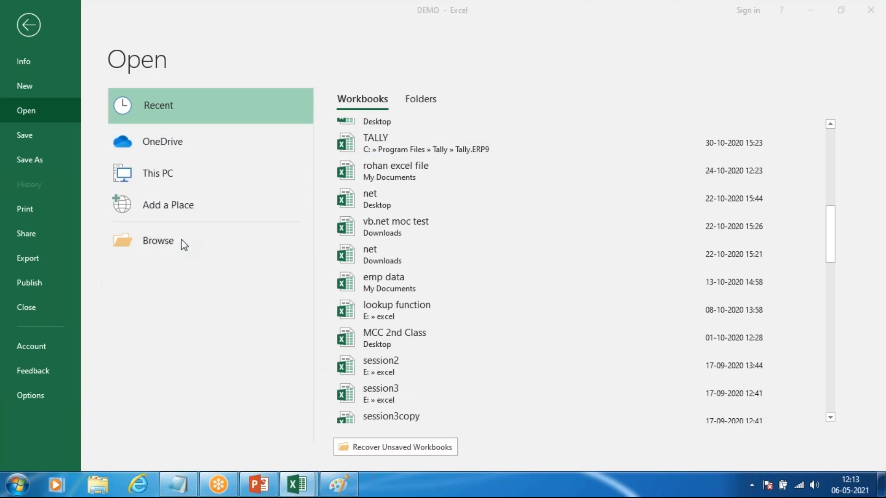
left_click(184, 245)
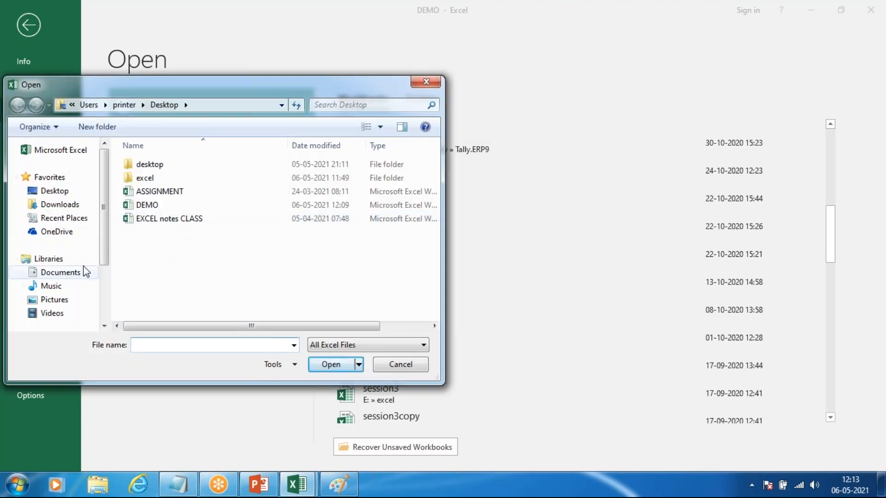
left_click(104, 275)
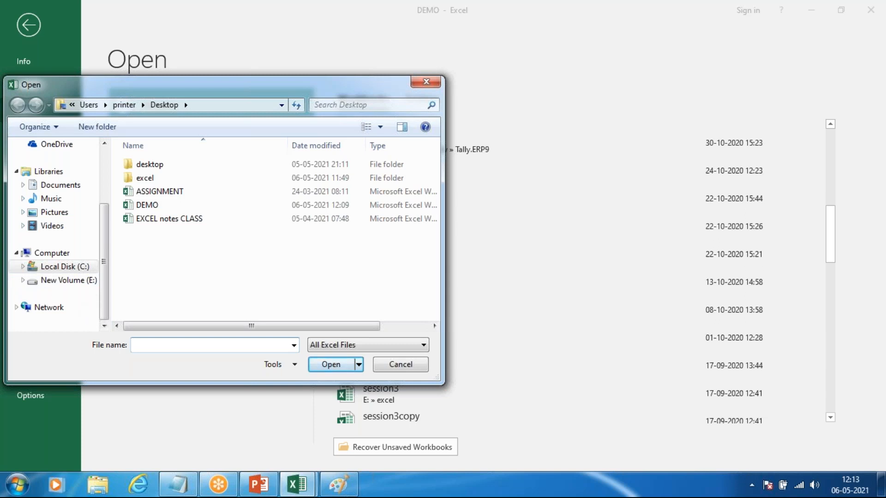
left_click(399, 365)
Step: Review the recent workbooks list down to its oldest entries and return to the latest ones
scroll(449, 257, "down", 10)
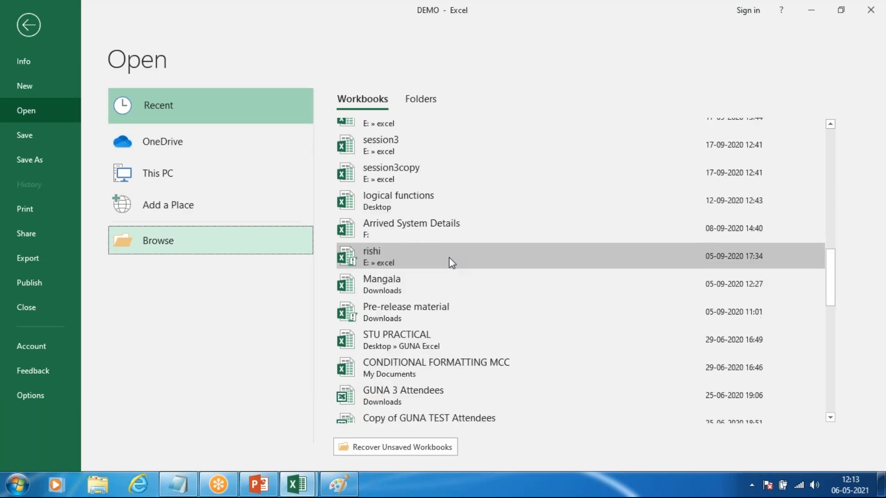
scroll(449, 257, "down", 3)
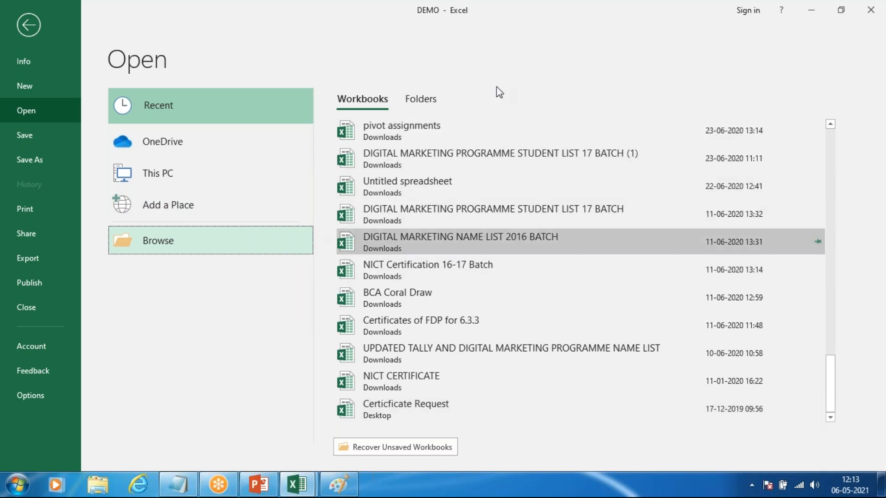
scroll(500, 310, "up", 6)
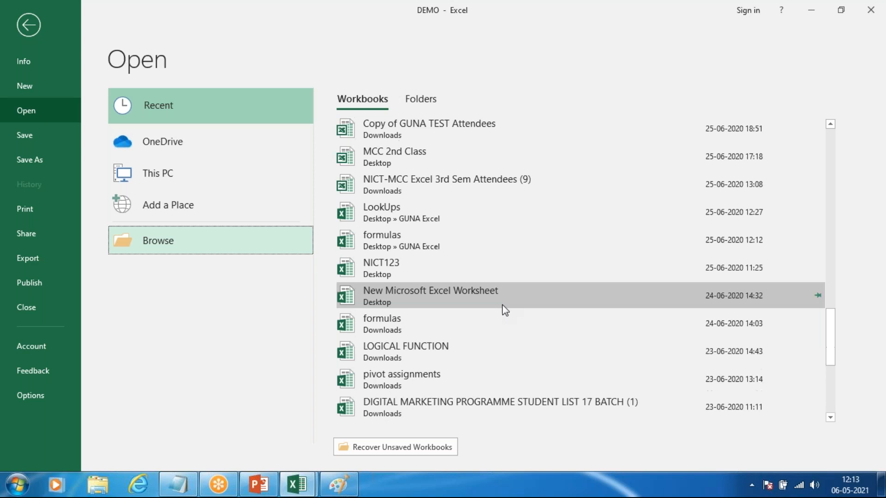
scroll(505, 311, "up", 8)
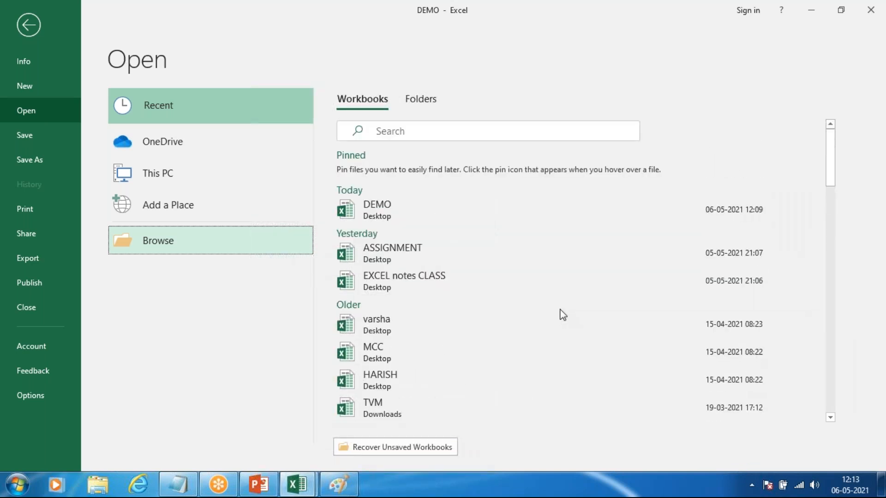
scroll(563, 314, "down", 6)
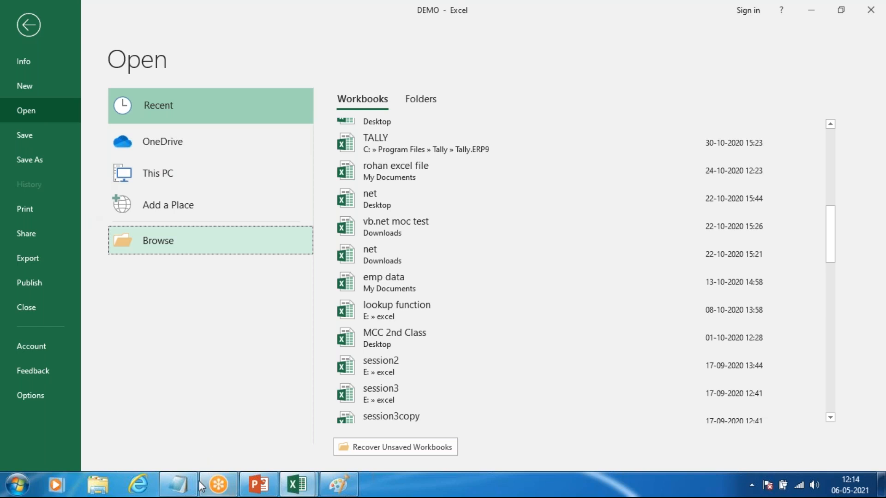
Step: Switch to the Notepad notes and add the line "Ctrl + N = New book" below ".xlsx", separated by a blank line
left_click(132, 369)
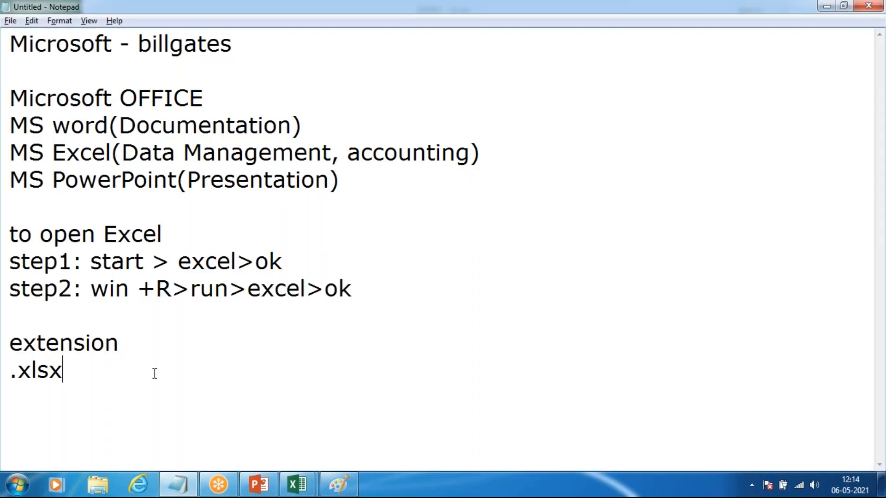
key("Return")
key("Return")
key("Return")
key("BackSpace")
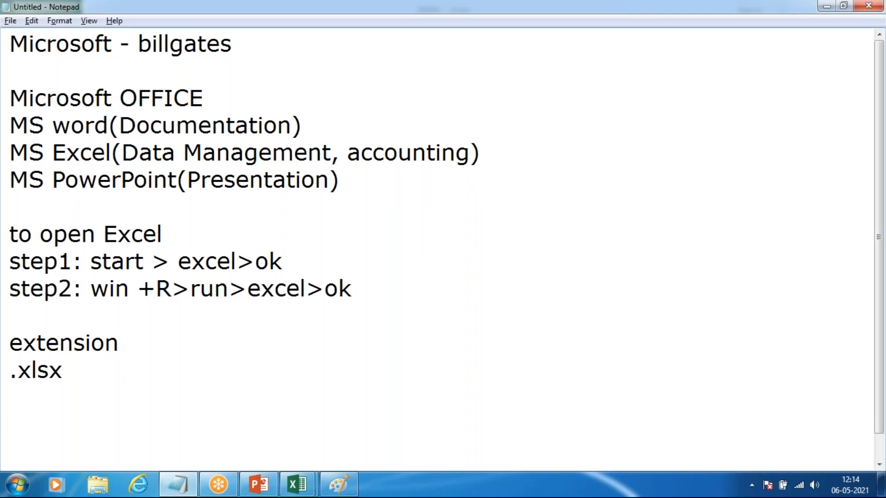
type("Ct")
key("Right")
key("Right")
type("rl + ")
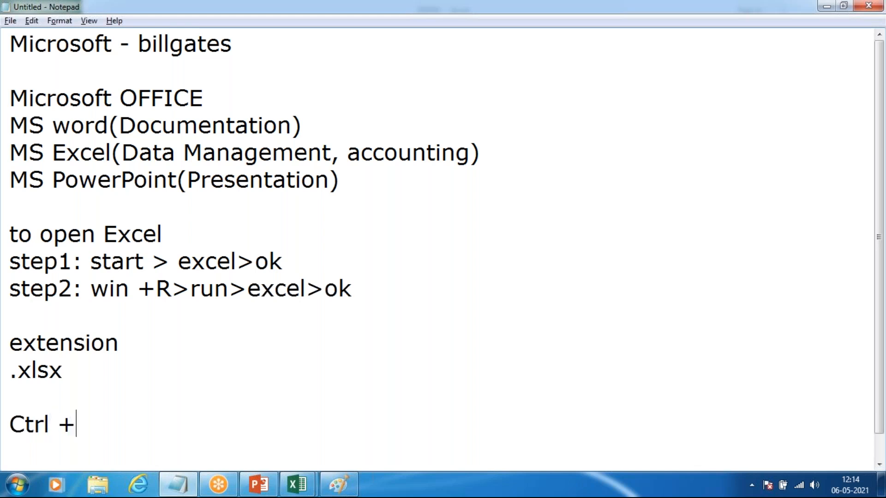
type("N -")
key("BackSpace")
type("= N")
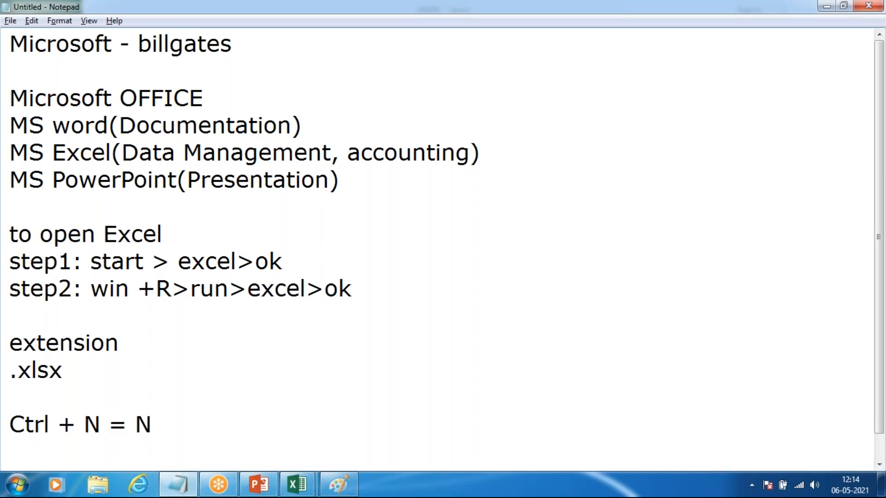
type("ew book")
Step: Add the line "ctrl + O = to open exiting workbook" below the New book note
key("Return")
type("ctrl + O = ")
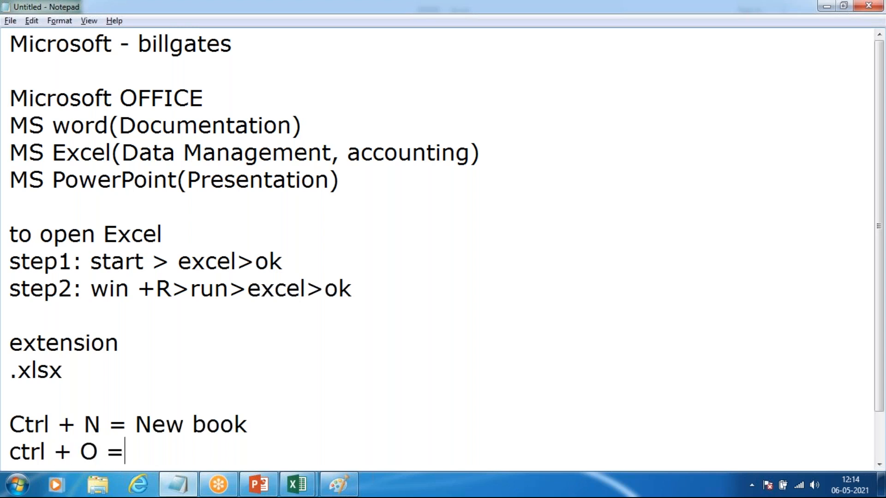
type("to open")
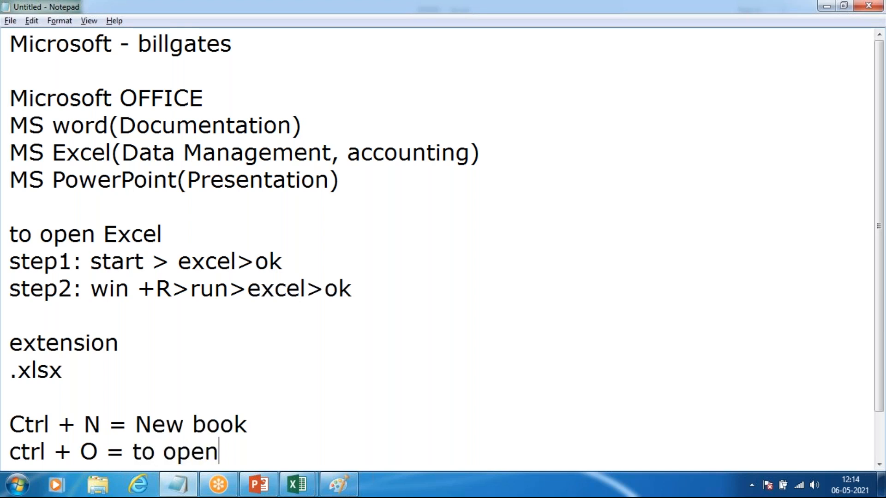
type(" exiting ")
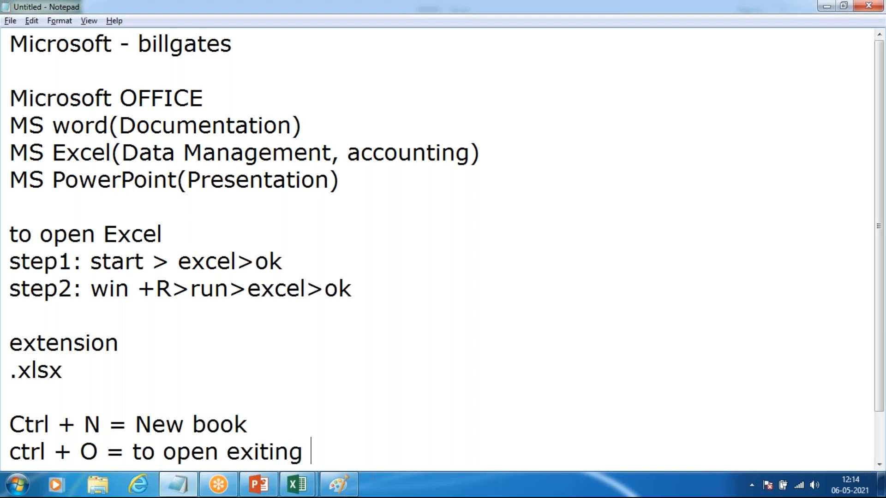
type("workbook")
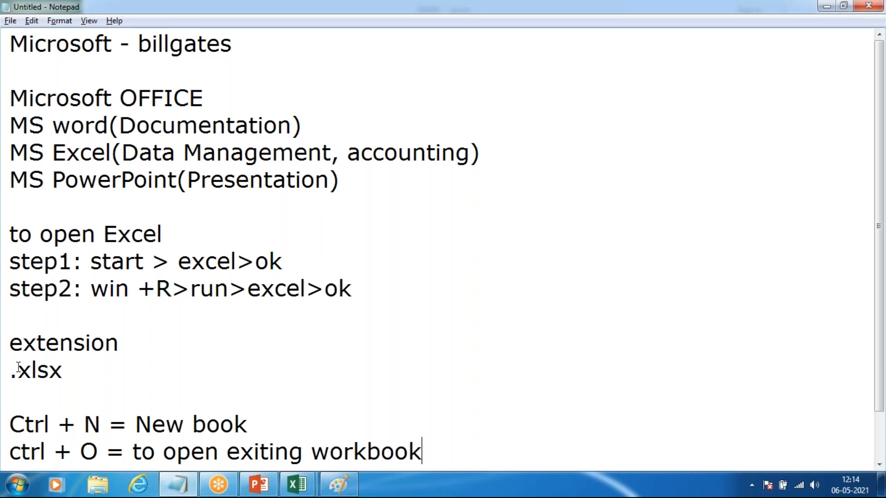
Step: Correct the word "exiting" to "existing" in the ctrl + O line
scroll(18, 367, "down", 1)
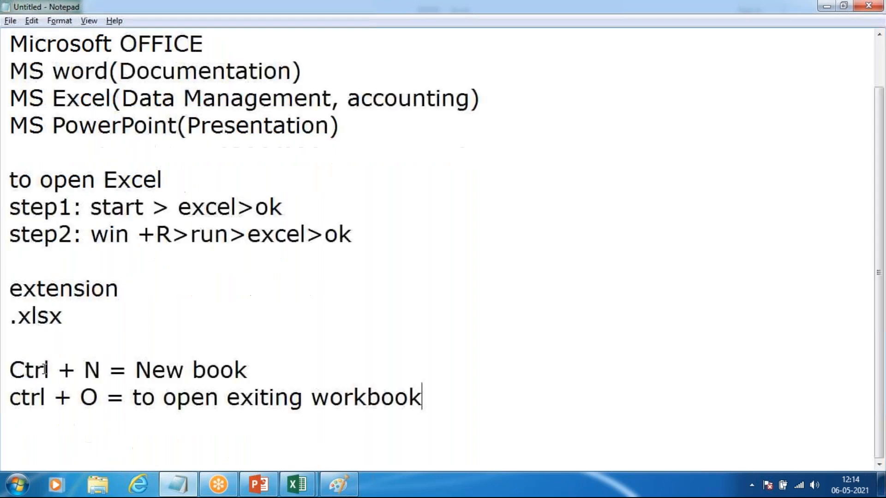
left_click(259, 401)
type("s")
key("End")
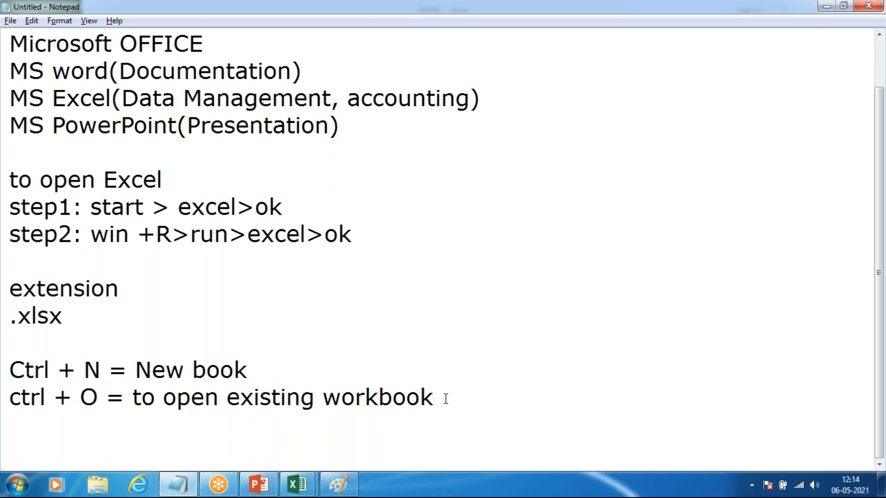
Step: Add the line "Ctrl + S = Save" below the ctrl + O note
key("Return")
type("Ctrl + ")
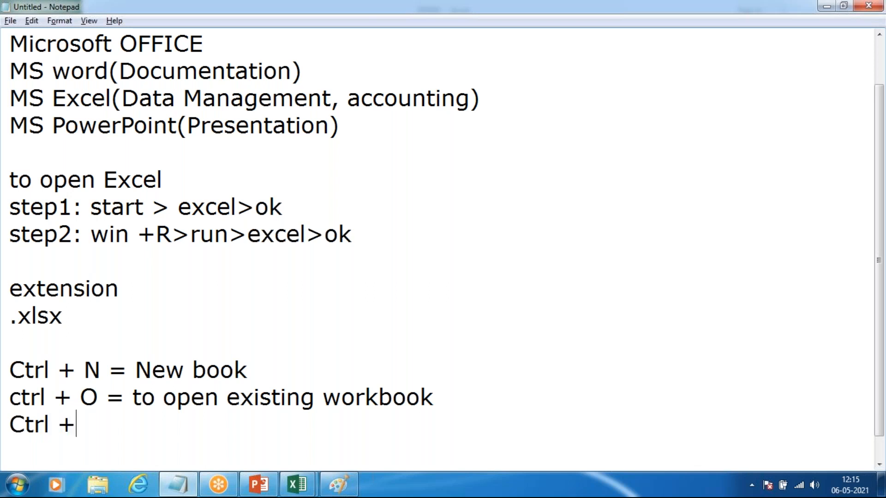
type("S = Save")
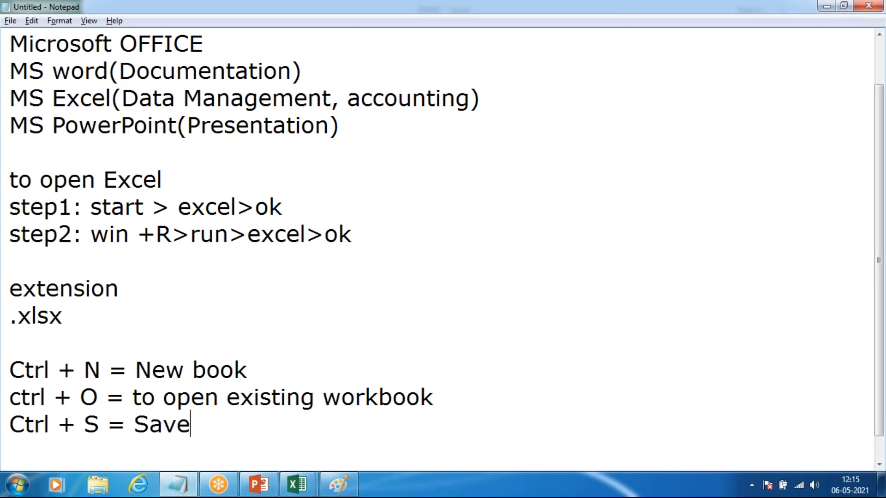
Step: Add the line "F12 = save as" below the Ctrl + S note
key("Return")
type("F12 ")
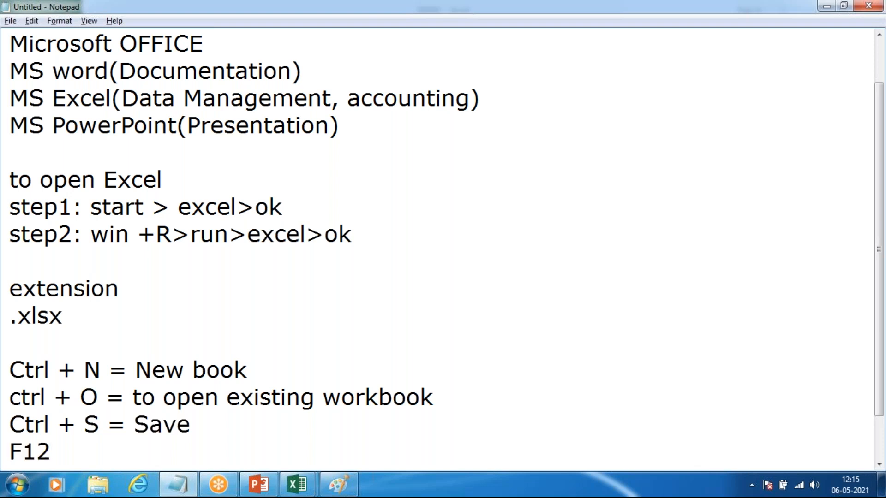
type("+")
key("BackSpace")
key("BackSpace")
type("= save as")
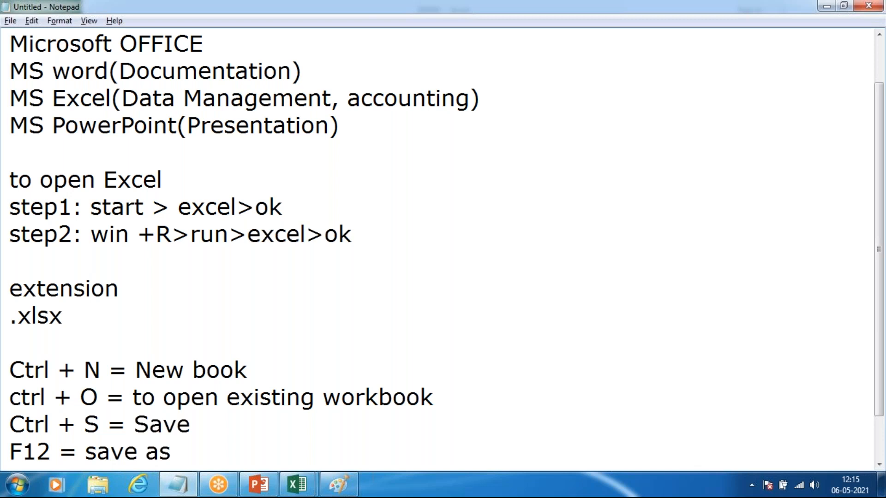
Step: Switch to Excel and save the DEMO workbook, leaving its Info page open
key("alt+Tab")
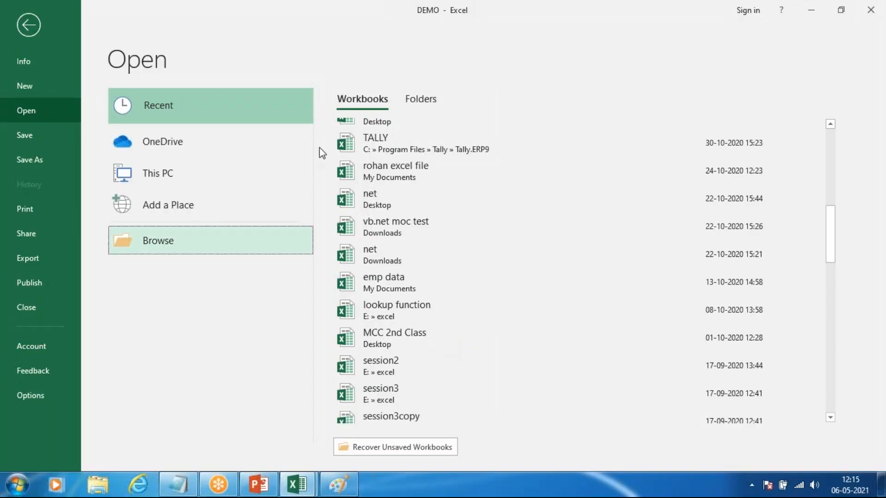
left_click(47, 140)
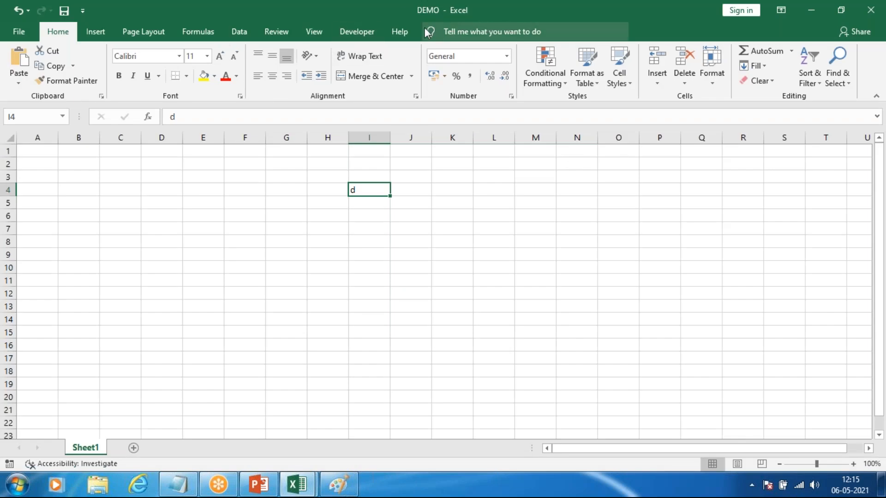
left_click(32, 33)
Step: Switch to the Book1 workbook and start saving it to bring up its save locations
mouse_move(296, 485)
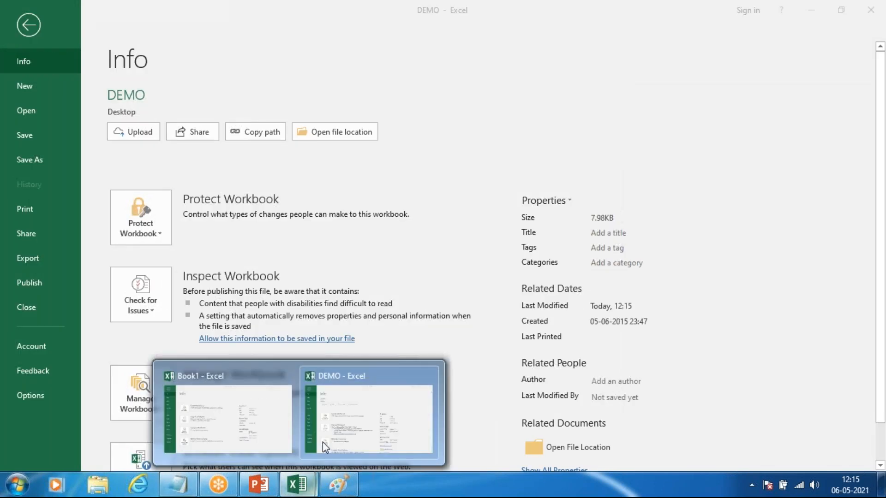
left_click(237, 427)
left_click(27, 133)
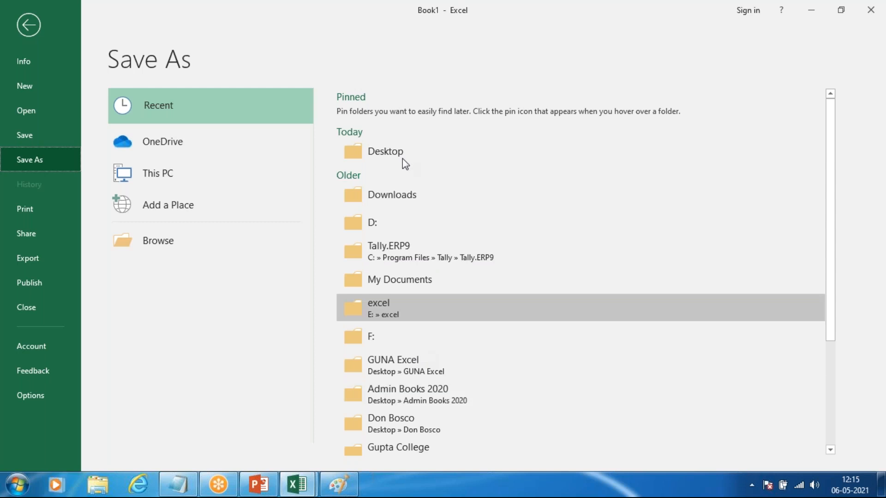
left_click(157, 240)
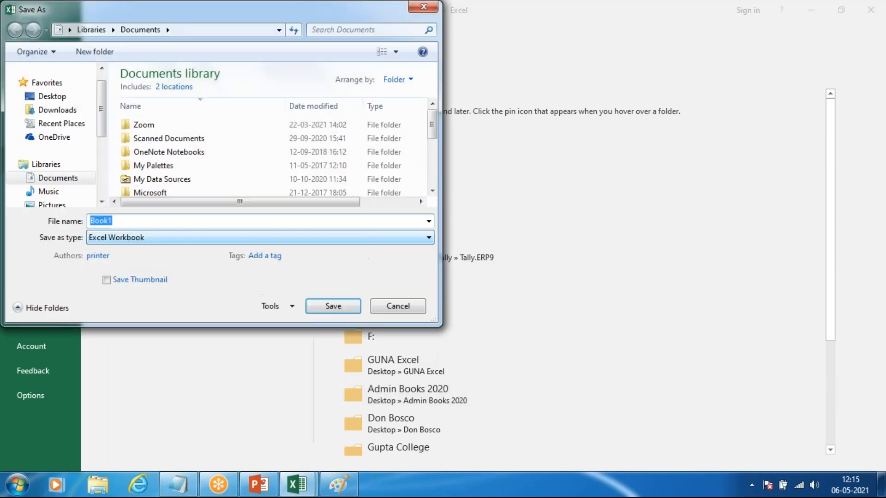
left_click(60, 96)
left_click(111, 221)
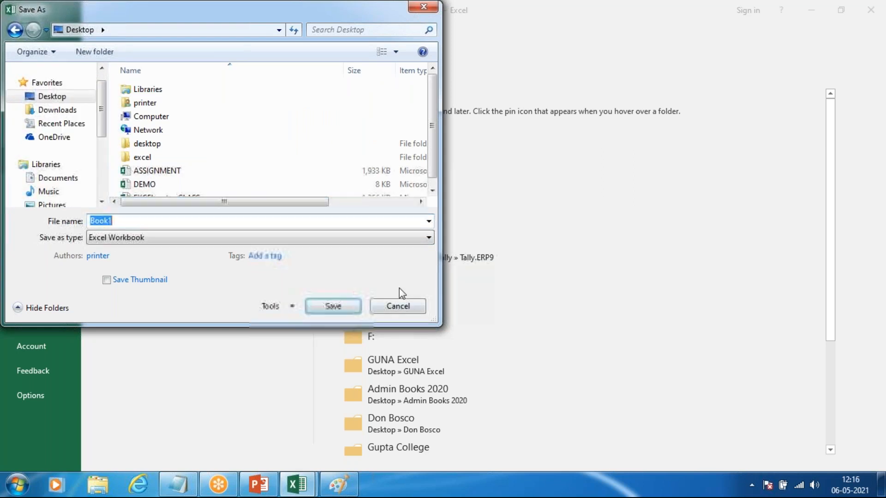
left_click(400, 308)
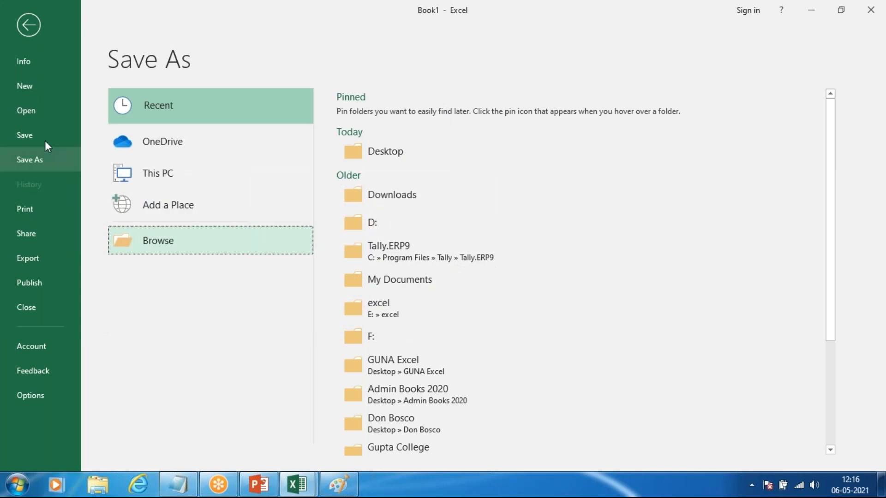
Step: Browse for a save location for Book1 and choose the Desktop folder
left_click(145, 237)
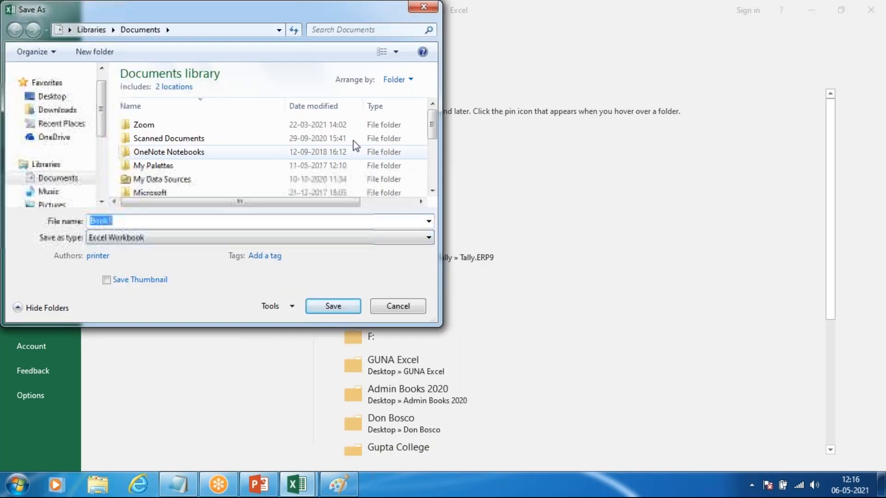
left_click(65, 99)
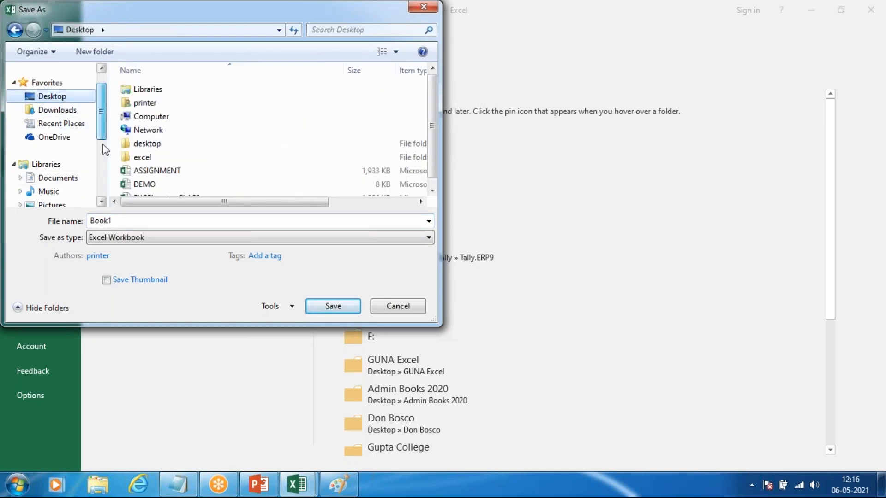
Step: Examine New Volume (E:), Local Disk (C:) and the library folders as possible save locations for the workbook
scroll(53, 138, "down", 2)
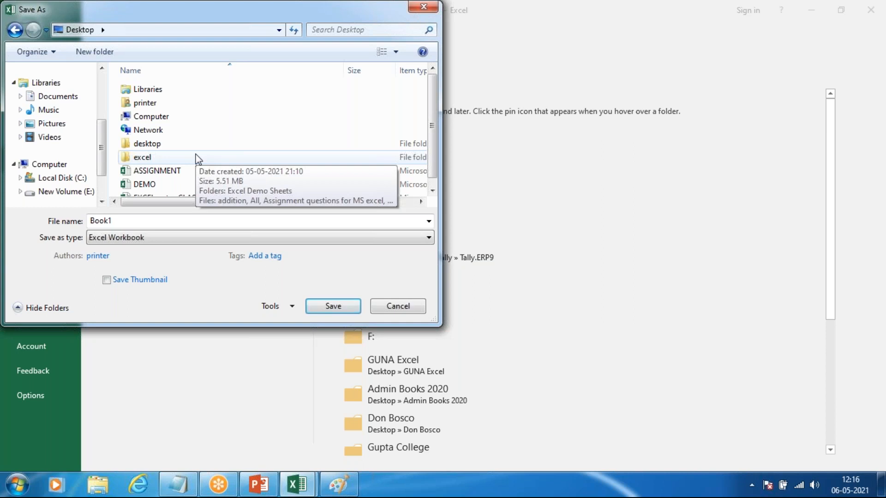
left_click(58, 193)
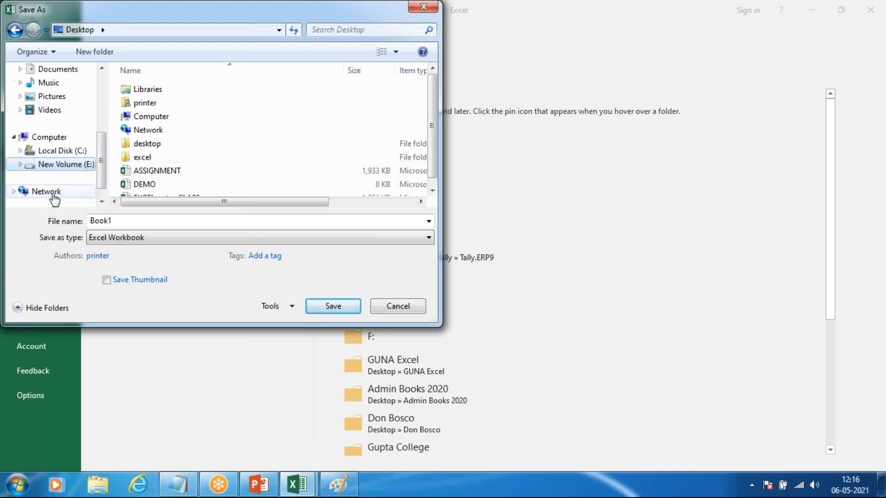
left_click(60, 152)
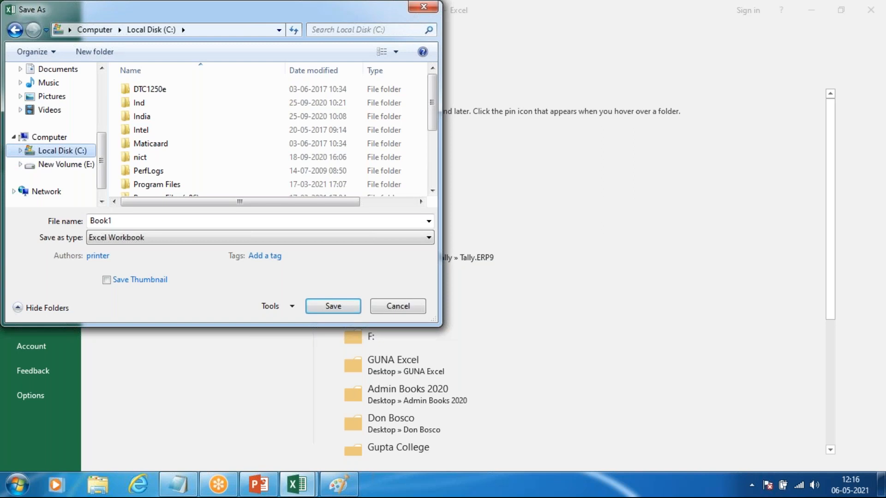
scroll(79, 160, "up", 1)
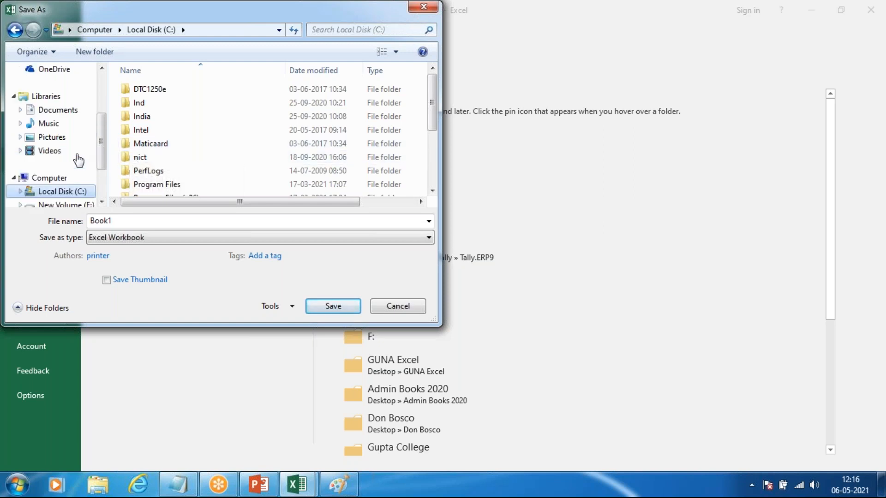
scroll(78, 160, "up", 2)
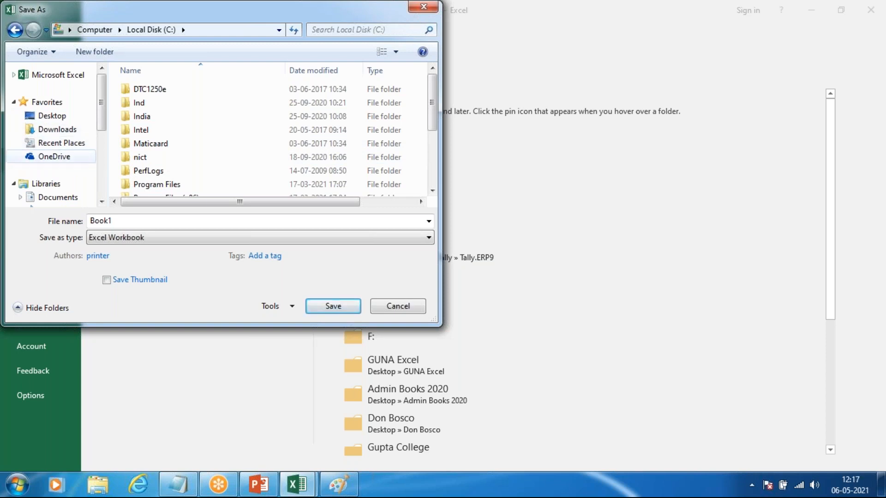
scroll(54, 159, "down", 1)
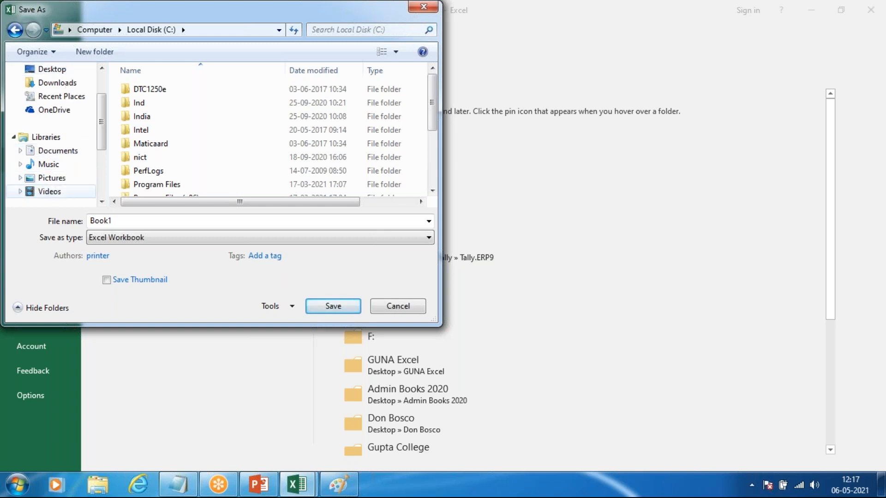
scroll(60, 156, "down", 2)
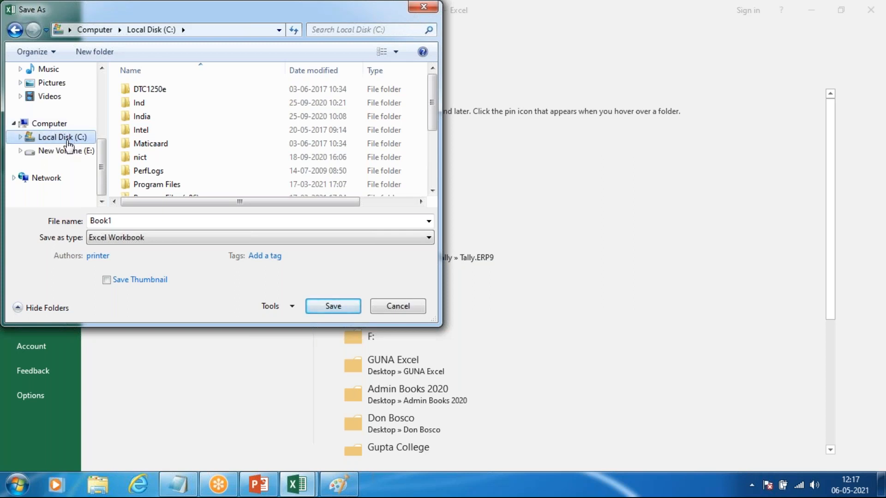
left_click(61, 155)
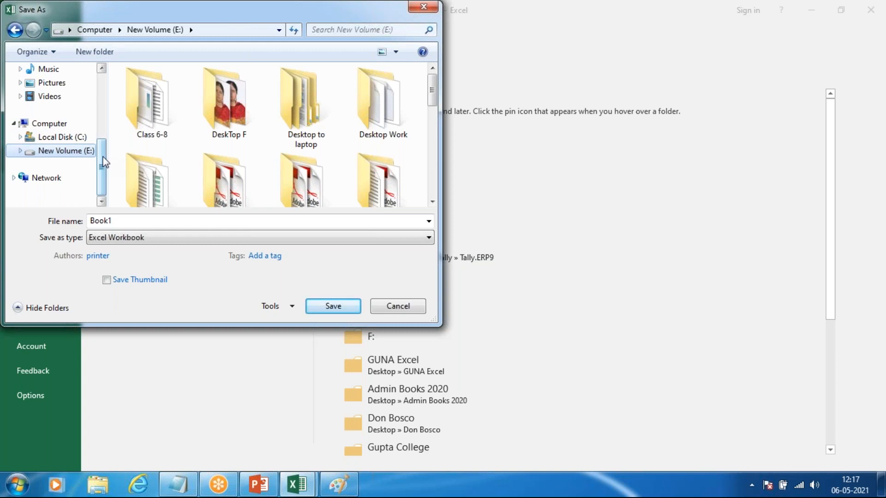
left_click(100, 100)
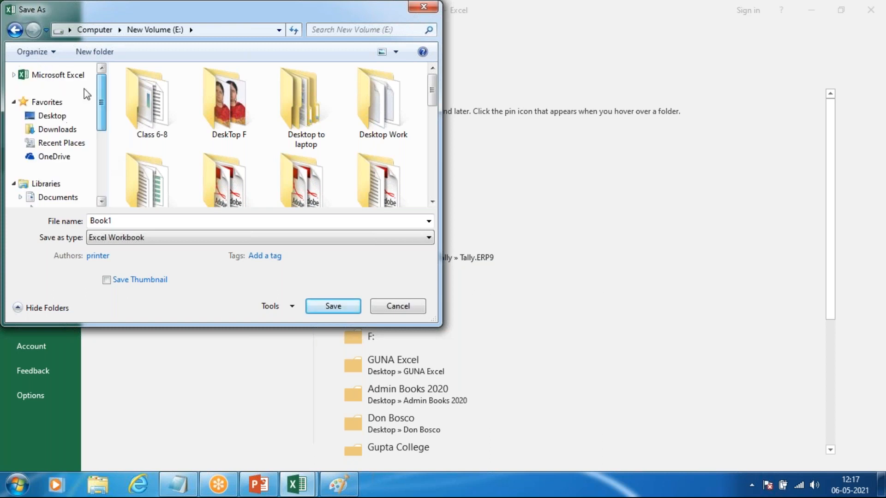
Step: Choose Desktop as the save location and name the workbook "sample1"
left_click(49, 117)
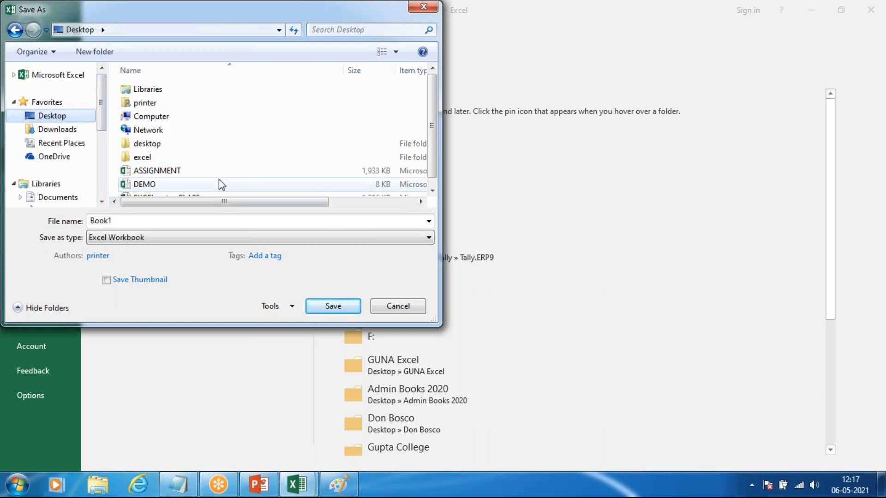
left_click(226, 222)
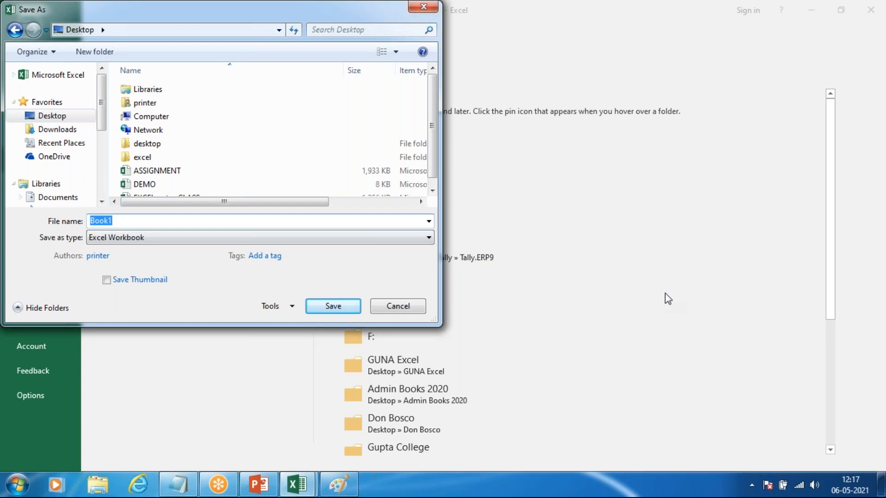
type("demo")
type("1")
key("BackSpace")
key("BackSpace")
key("BackSpace")
key("BackSpace")
key("BackSpace")
type("sample1")
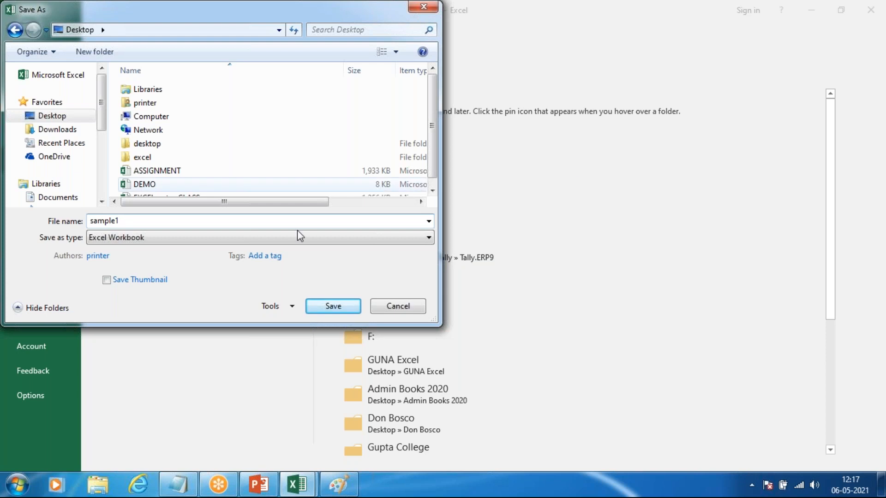
Step: Choose Excel Workbook from the available file types and save the file
left_click(283, 236)
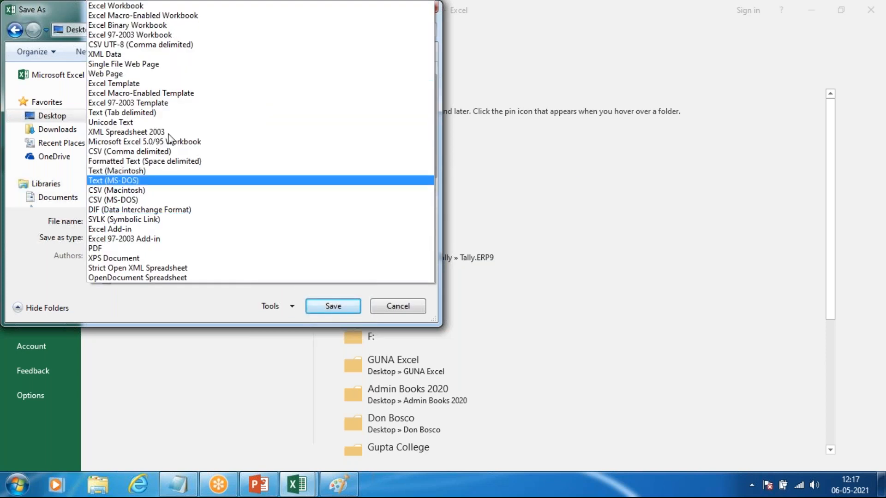
left_click(125, 6)
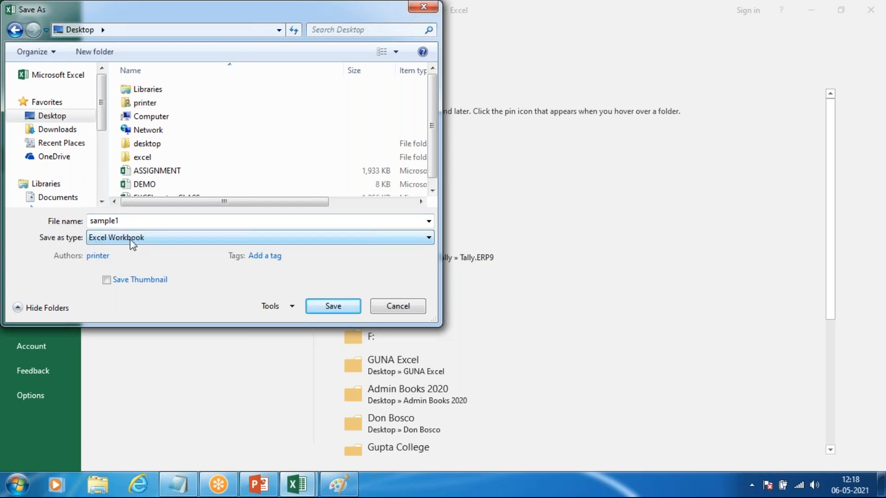
left_click(325, 307)
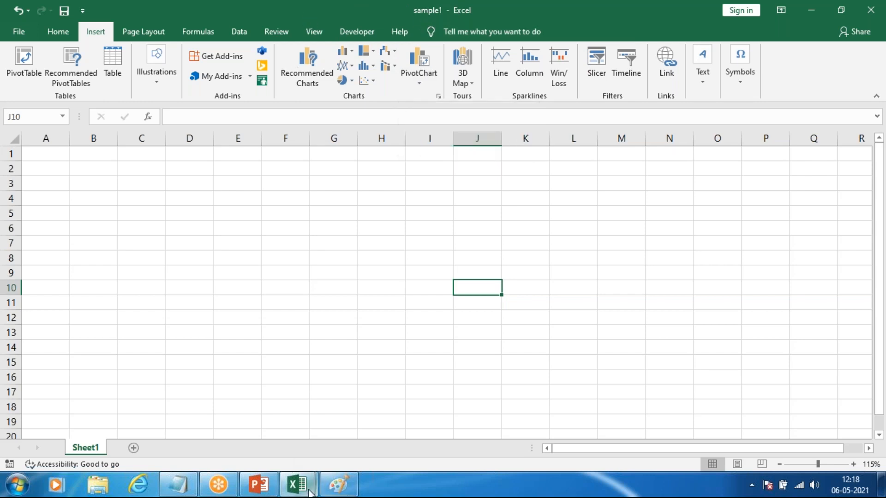
Step: Switch to the DEMO workbook, enter "vsdvsd" in cell I4 and save the workbook
mouse_move(296, 485)
left_click(350, 411)
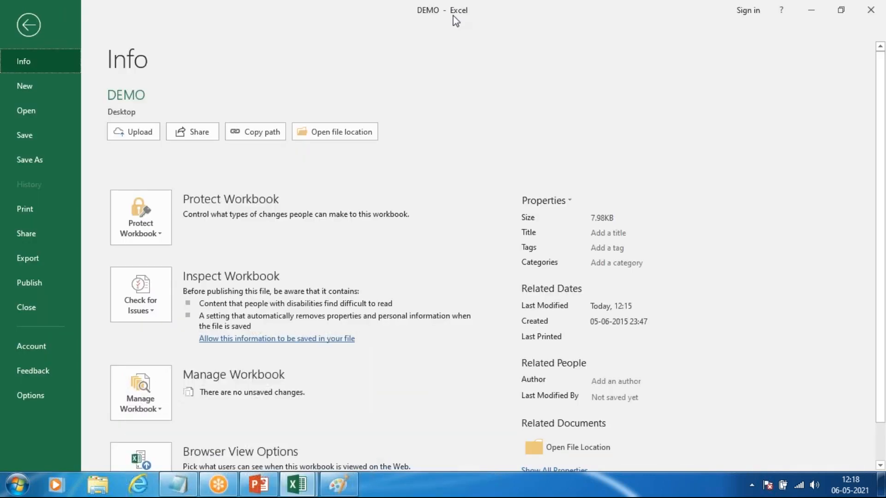
left_click(19, 24)
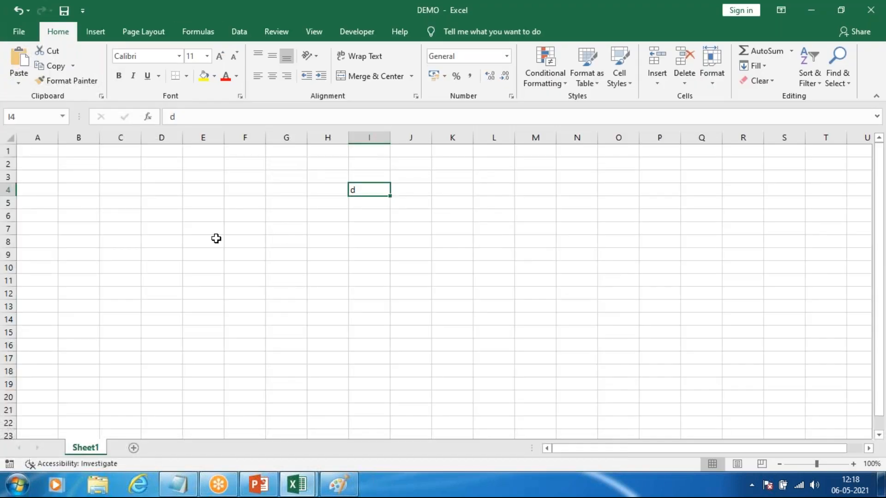
type("vsdvsd")
left_click(378, 291)
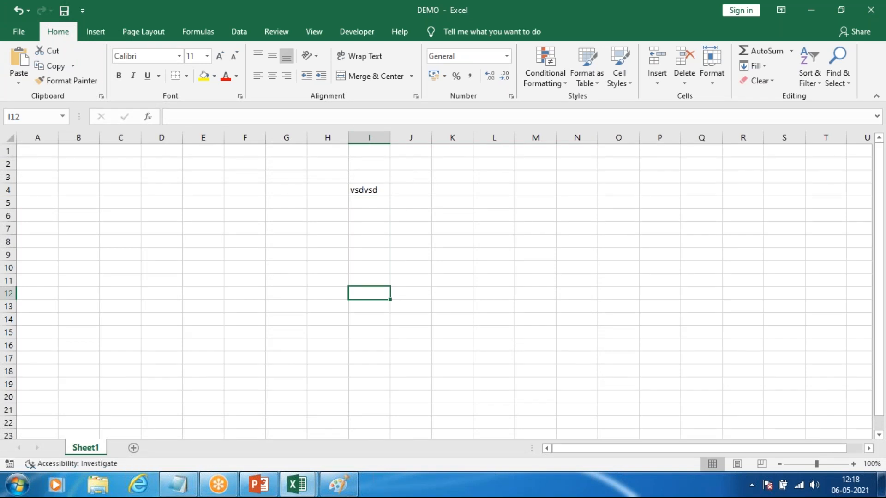
left_click(19, 31)
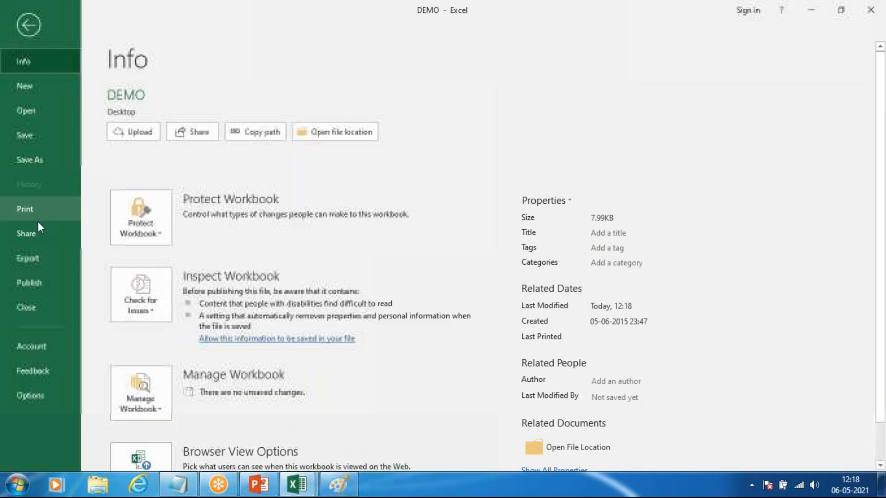
left_click(25, 135)
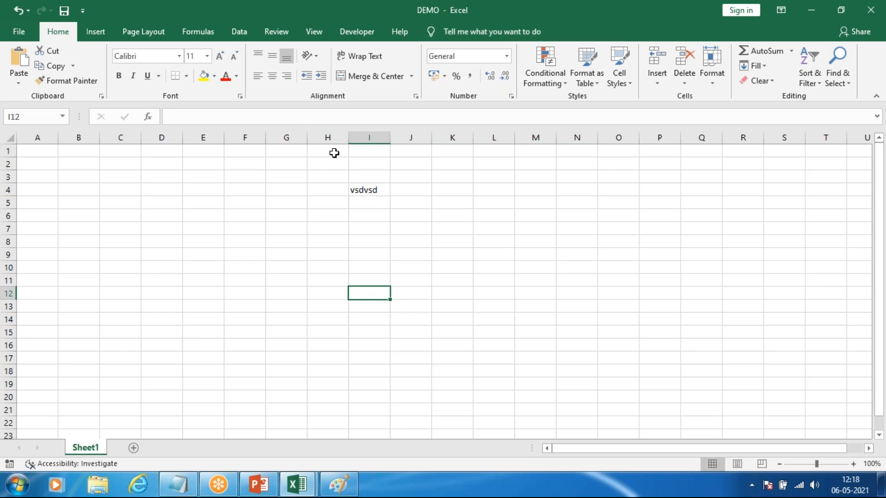
Step: Save the DEMO workbook under the new name "DEMO copy" on the Desktop
left_click(19, 33)
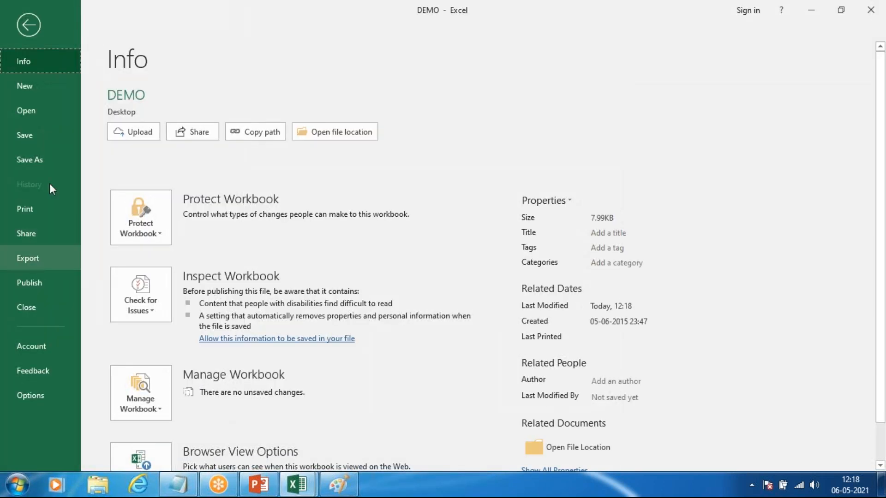
left_click(51, 160)
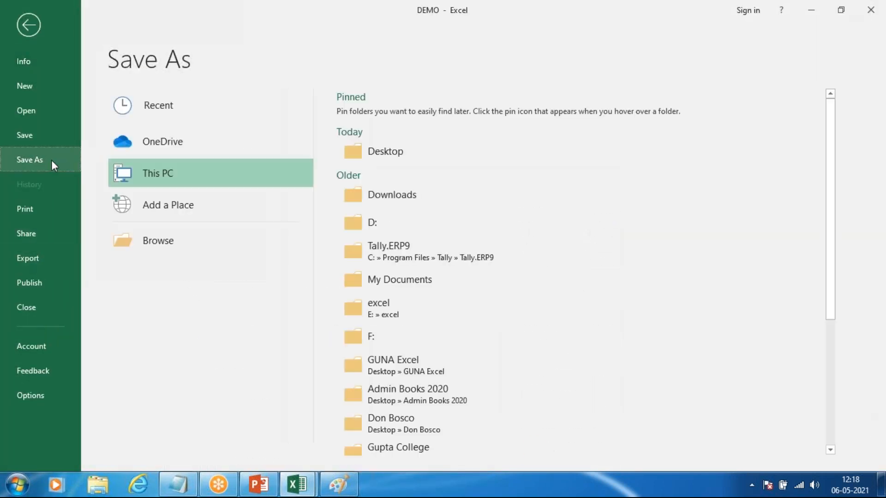
left_click(184, 251)
left_click(132, 220)
type("copy")
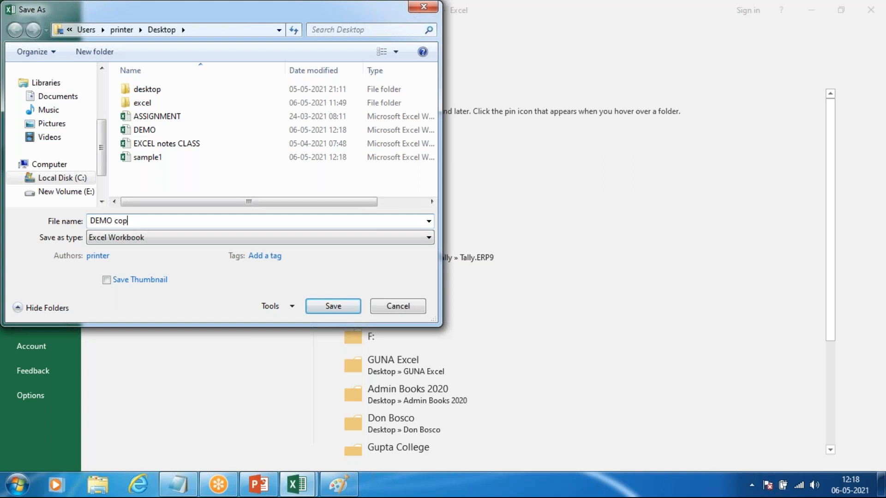
left_click(342, 307)
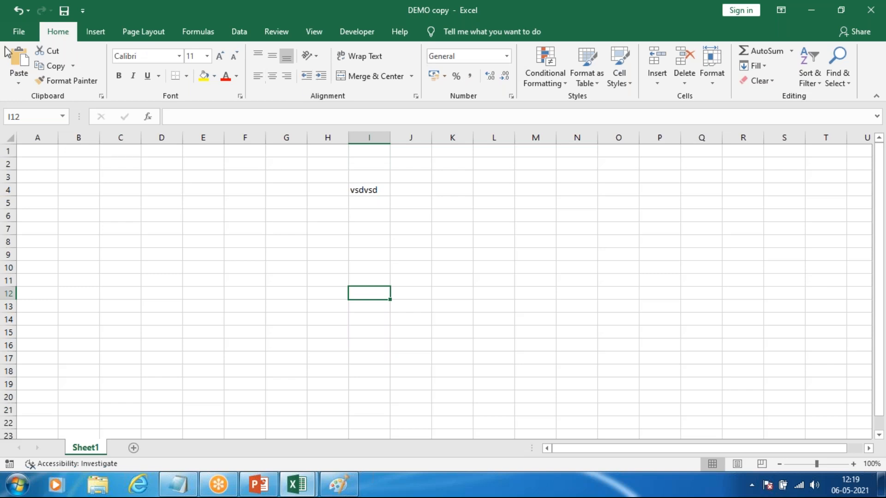
Step: Display the print settings and print preview of the DEMO copy workbook
left_click(19, 29)
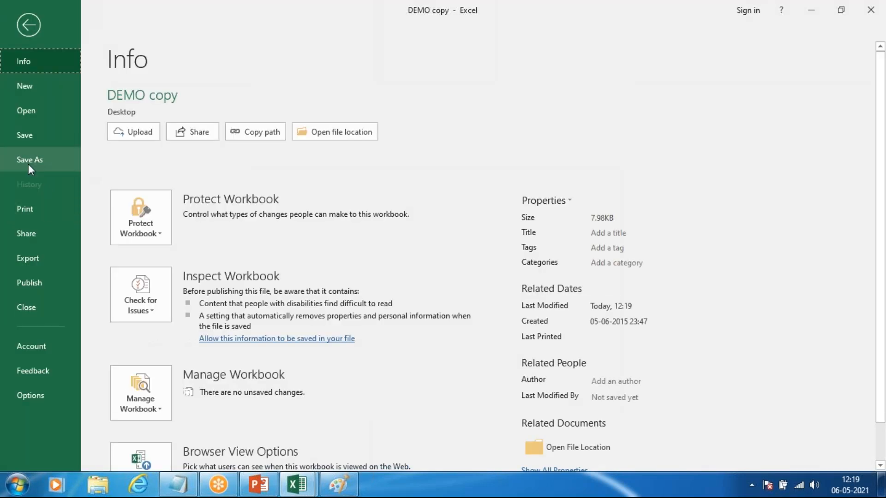
left_click(29, 25)
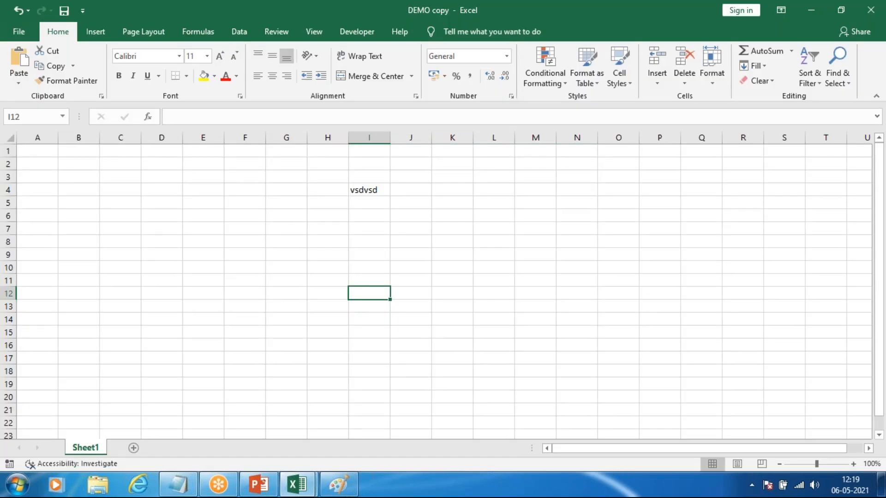
left_click(12, 23)
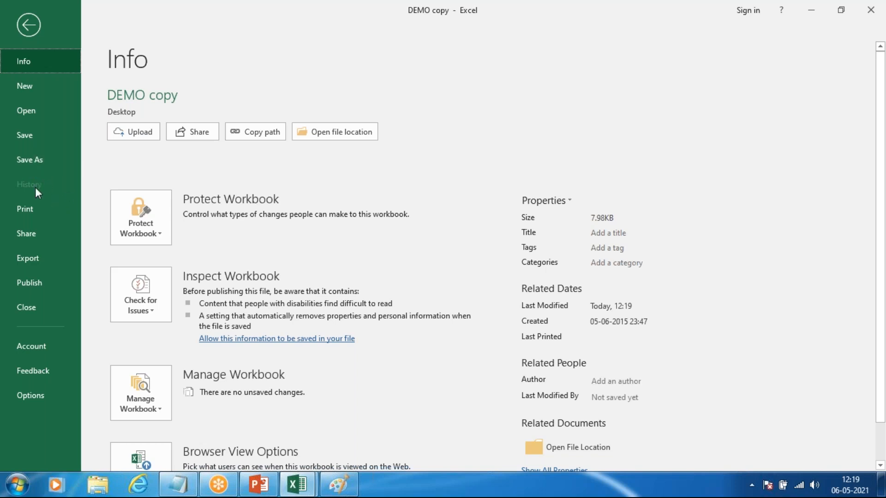
left_click(29, 217)
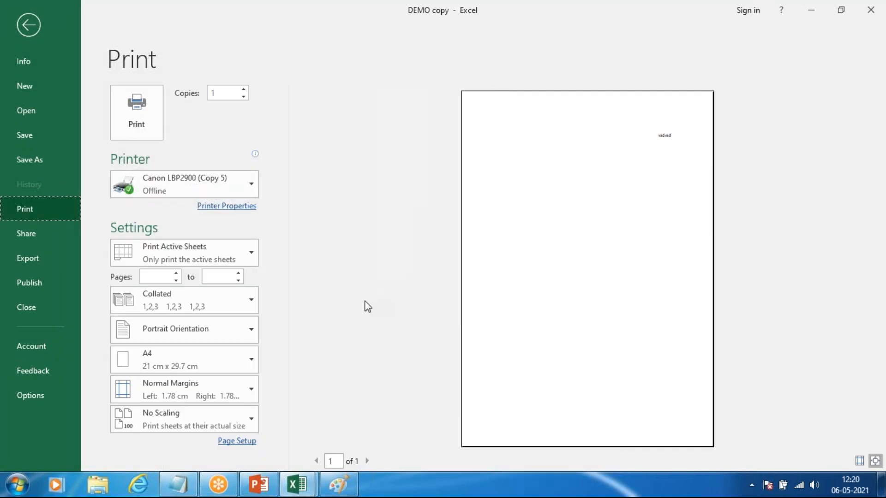
Step: Switch to the Notepad notes and add the line "Ctrl + P = print" below the save as shortcut
key("alt+Tab")
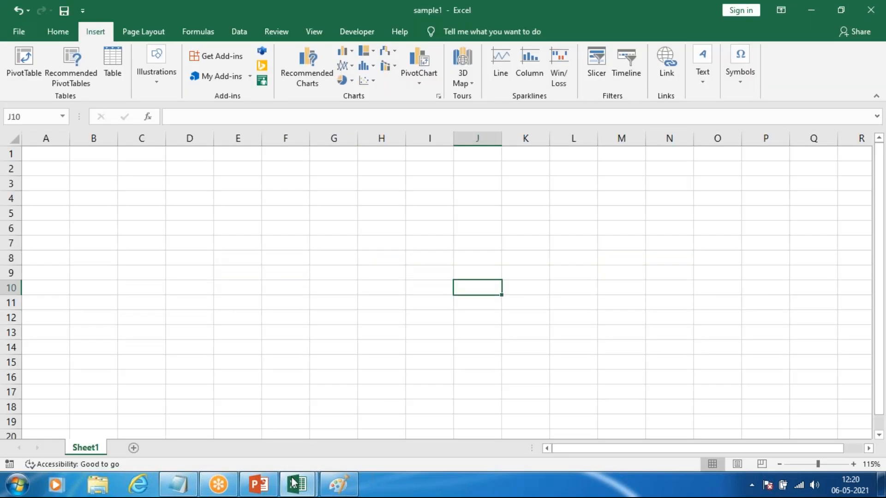
left_click(177, 485)
scroll(197, 382, "down", 1)
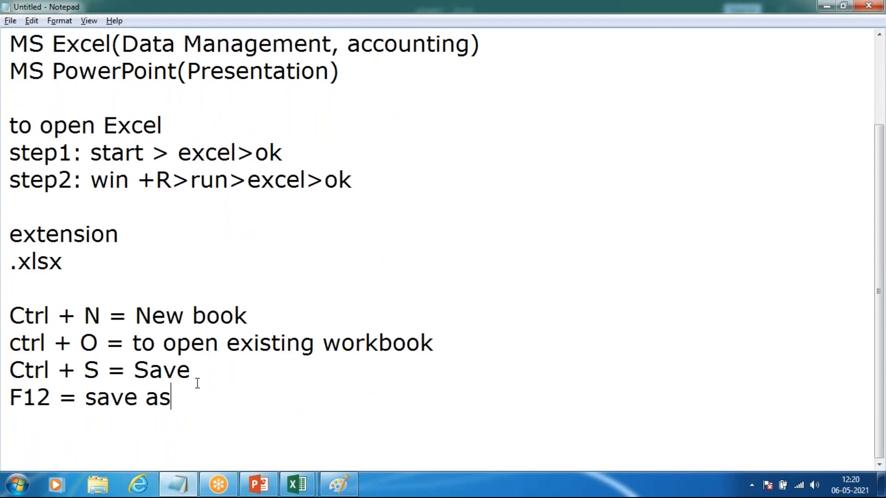
key("Return")
type("\\")
key("BackSpace")
type("Ctrl ")
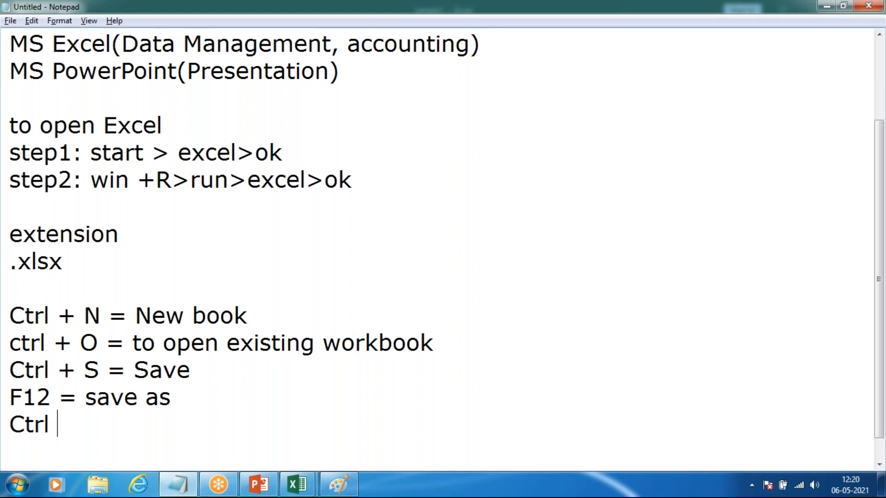
type("+ P = print")
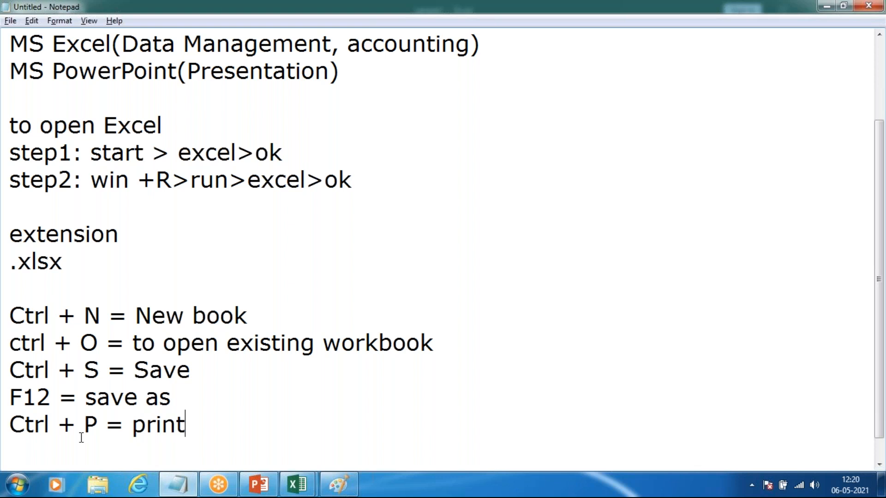
Step: Switch back to the sample1 workbook in Excel and view its print settings and sharing options
key("alt+Tab")
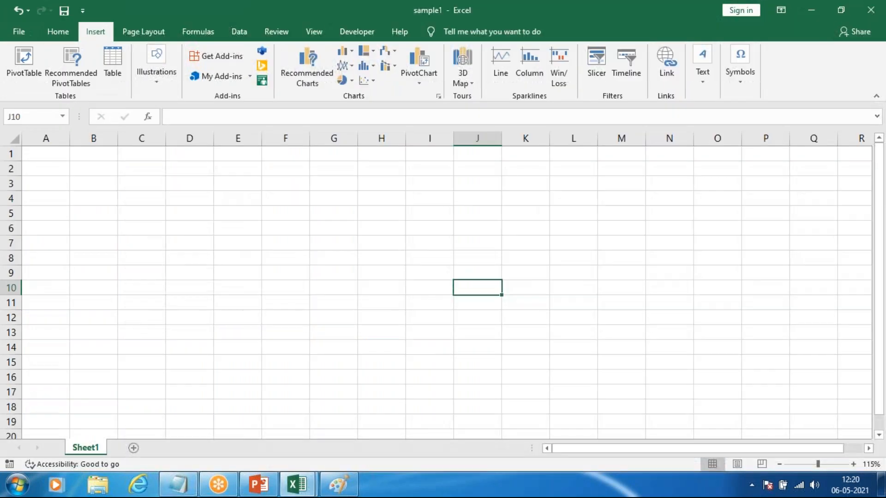
left_click(74, 67)
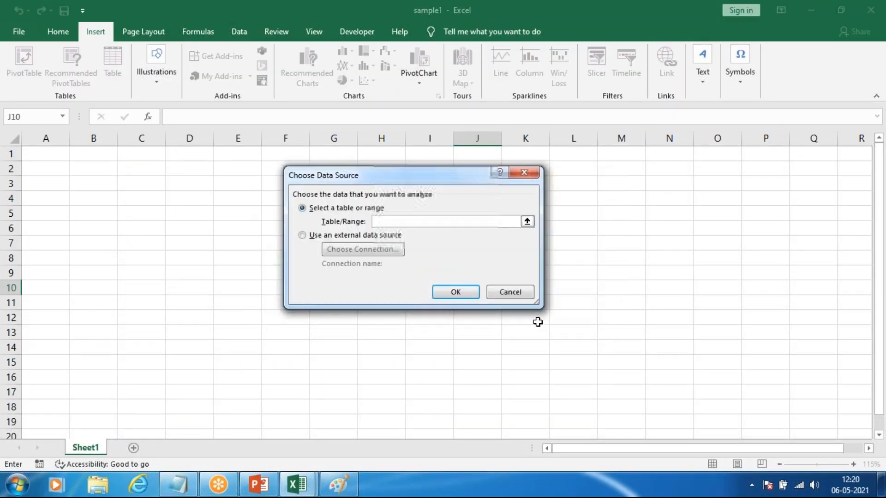
left_click(509, 294)
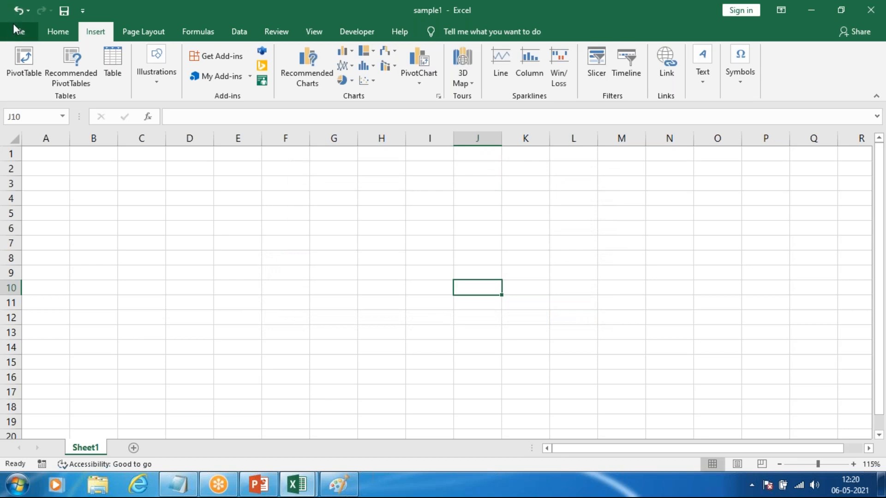
left_click(16, 29)
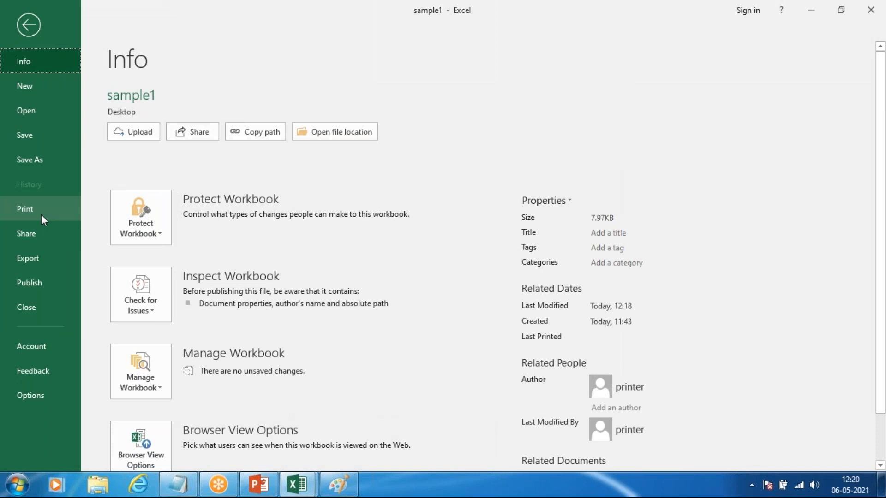
left_click(38, 208)
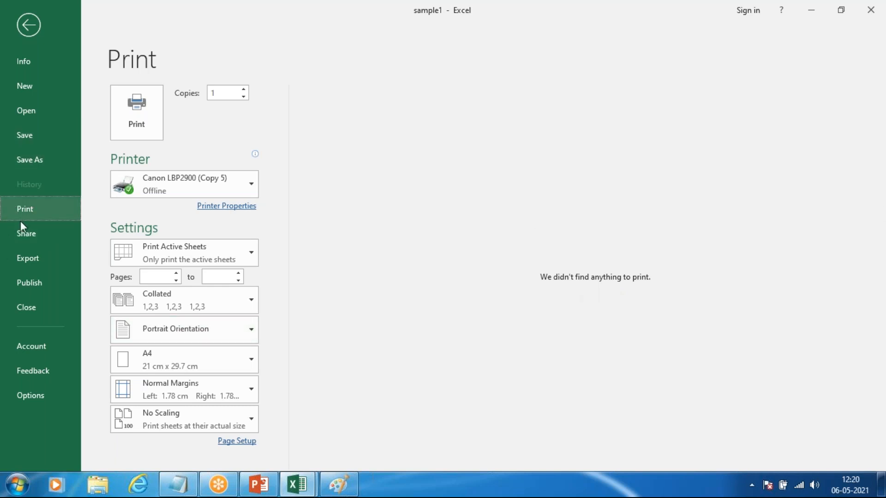
left_click(26, 240)
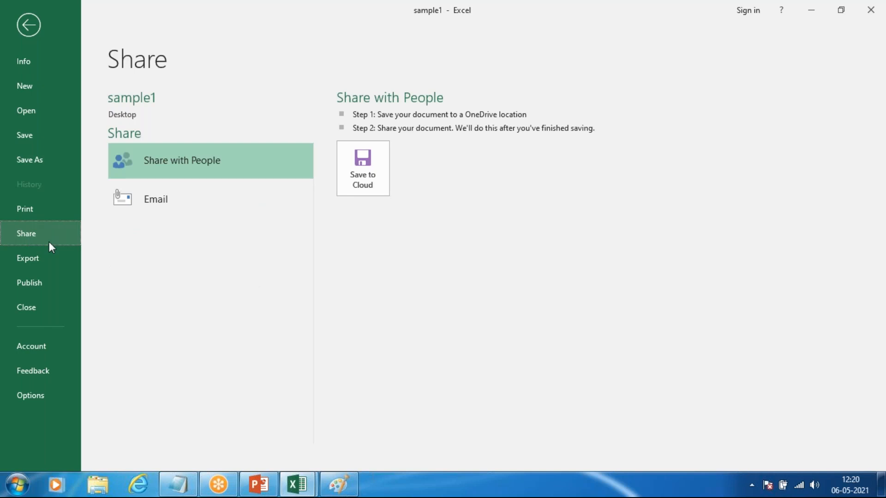
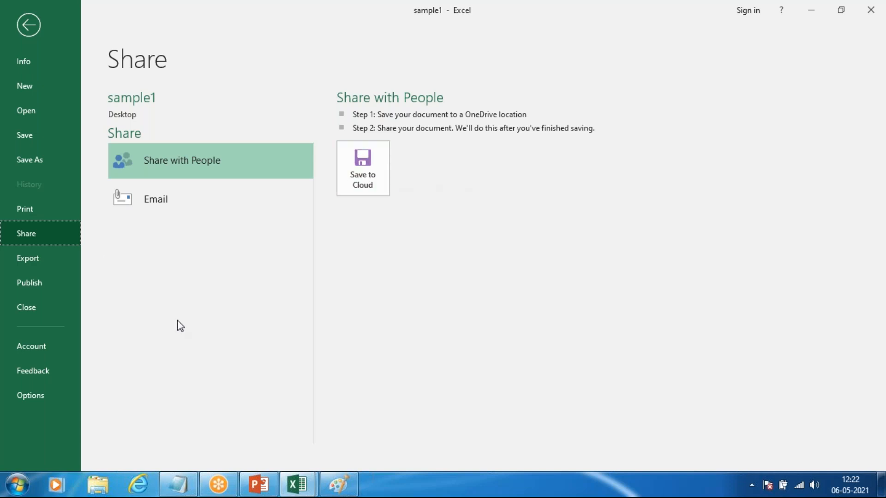
Step: Return to the worksheet and enter the headings "name" in cell A1 and "moblie no" in cell B1
left_click(185, 168)
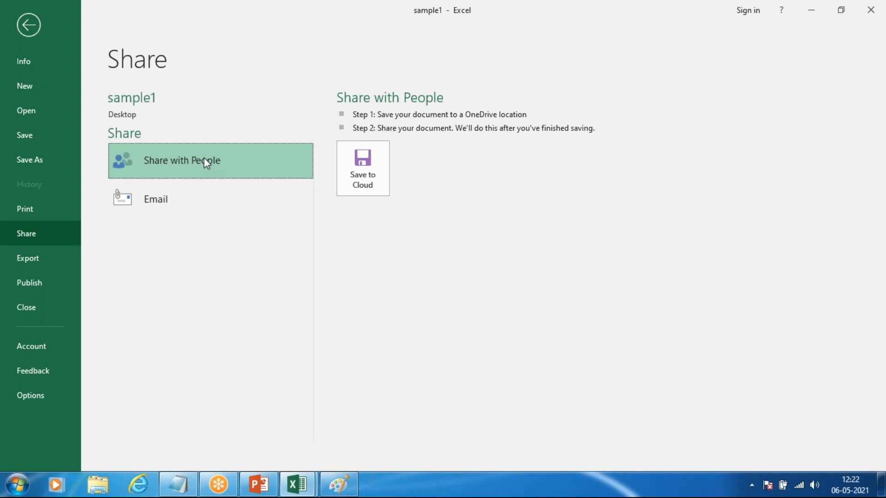
left_click(28, 25)
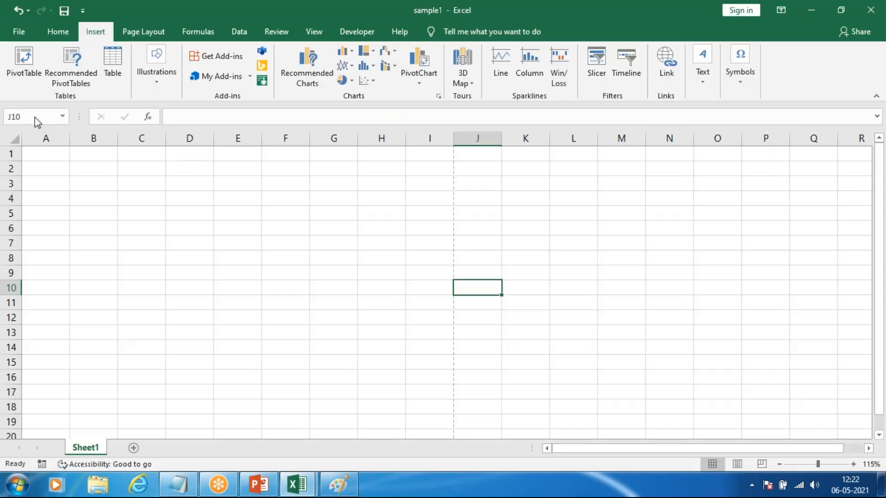
left_click(47, 156)
type("name")
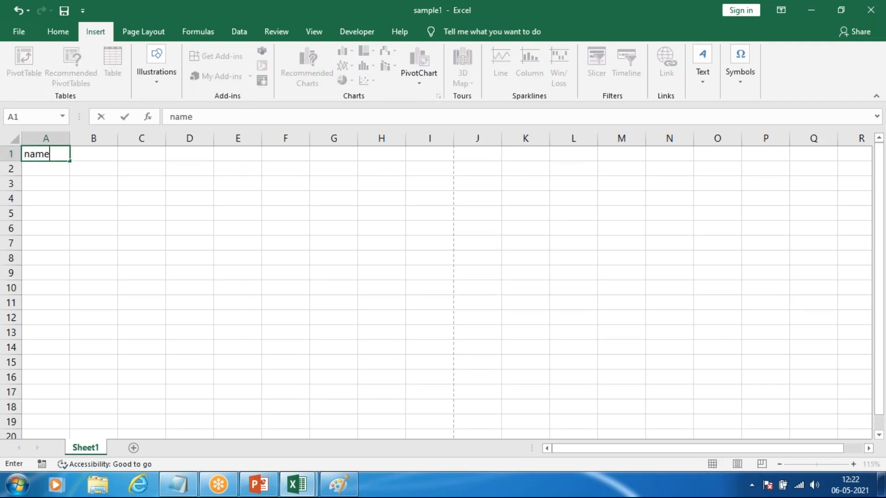
left_click(107, 151)
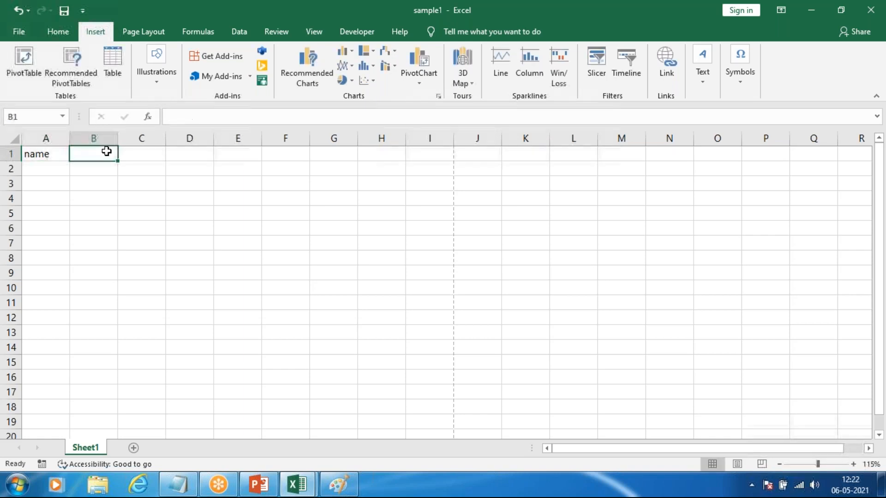
type("mobli")
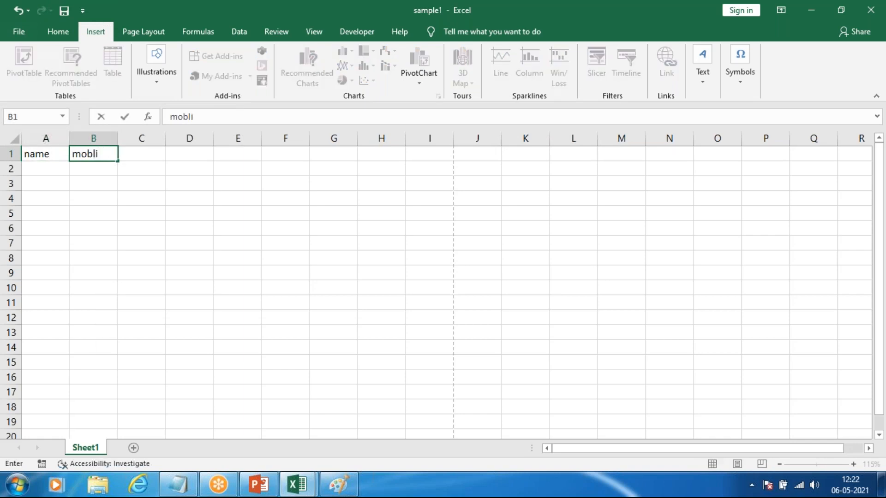
type("e no")
left_click(167, 177)
left_click(151, 154)
left_click(82, 148)
left_click(183, 157)
left_click(147, 158)
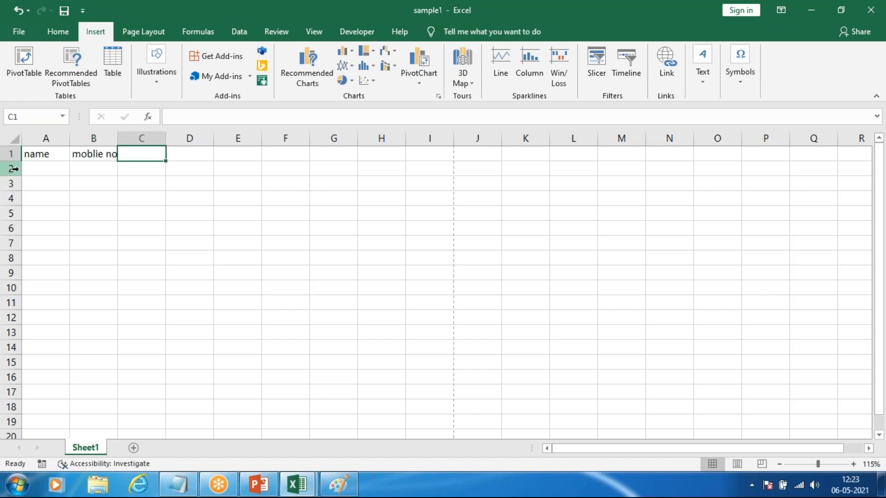
left_click(41, 169)
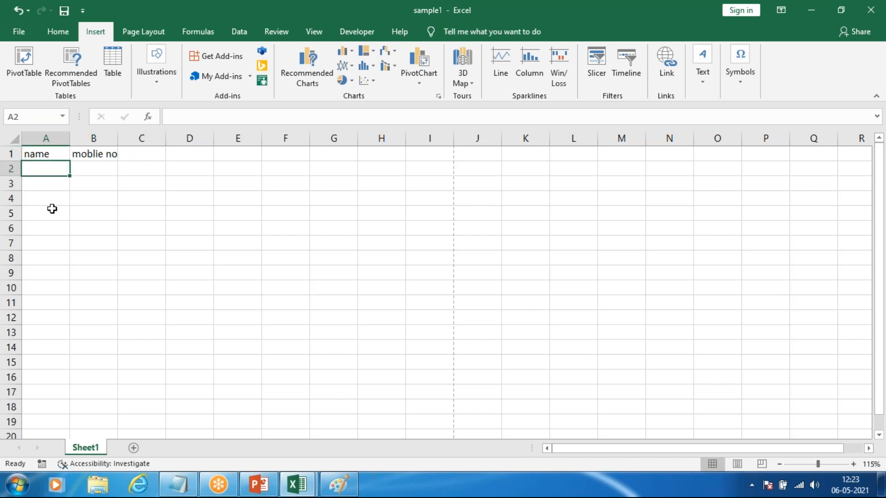
Step: View the Share with People option for the sample1 workbook and return to the worksheet
left_click(19, 31)
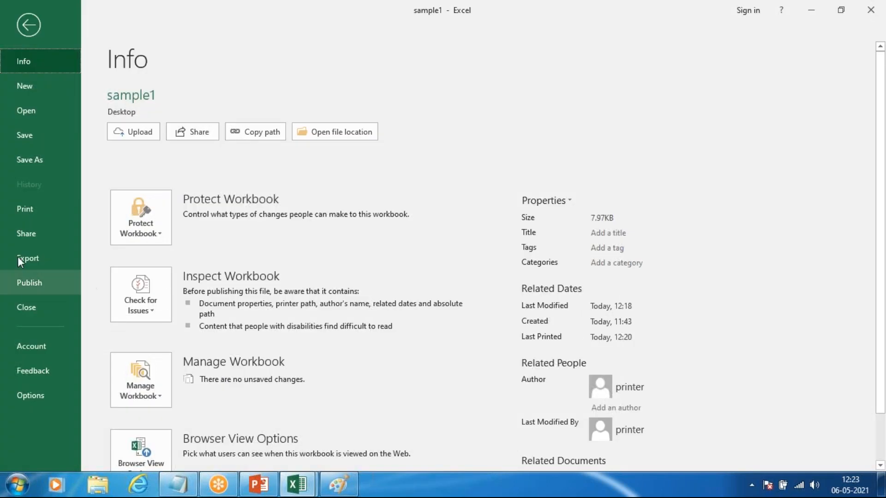
left_click(24, 230)
left_click(207, 164)
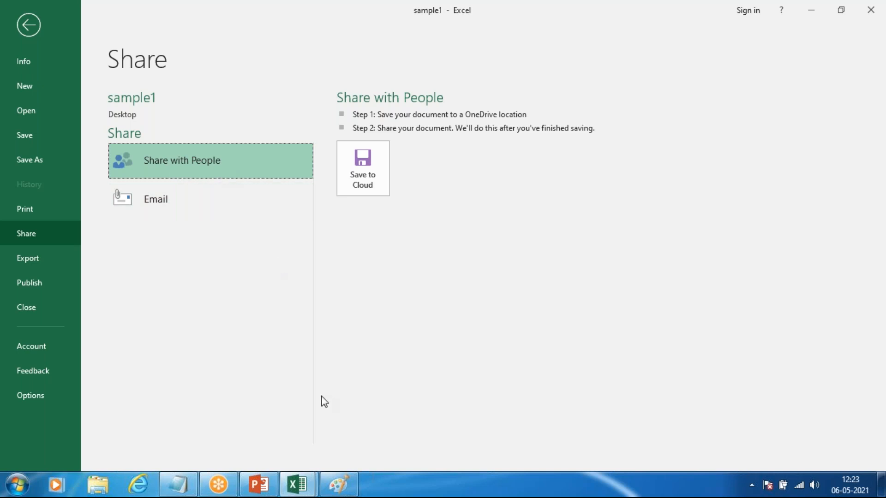
left_click(27, 25)
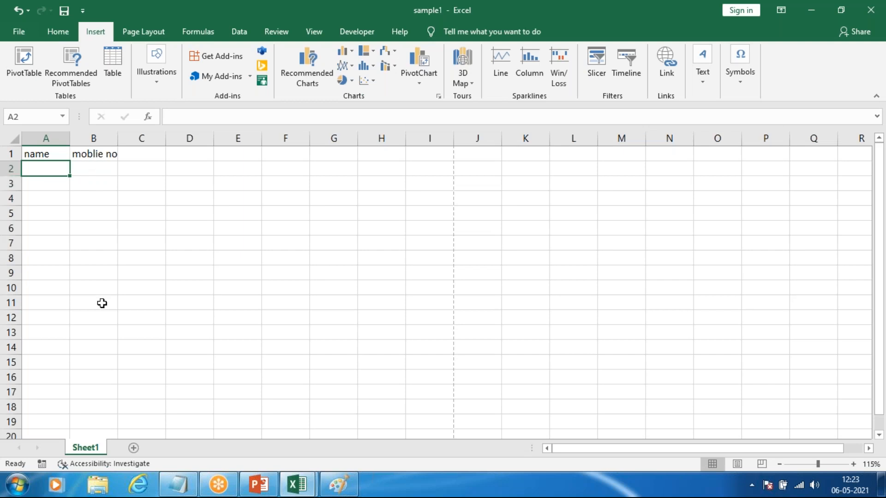
Step: Examine the workbook's email sharing options from Send as Attachment to Send as Internet Fax, and return to the Share with People option
key("alt+f")
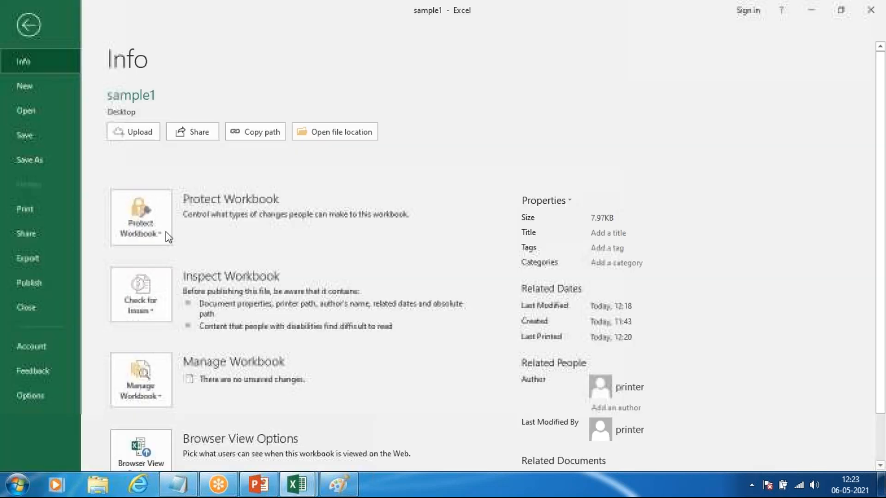
left_click(37, 234)
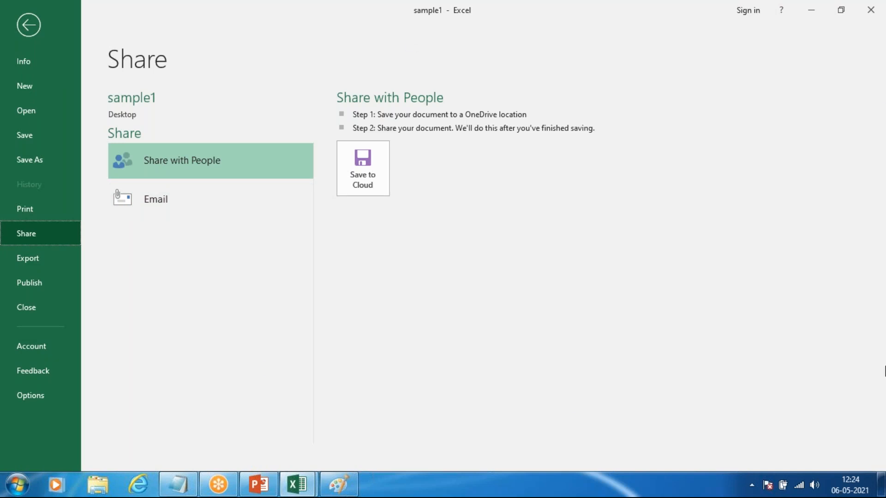
left_click(173, 204)
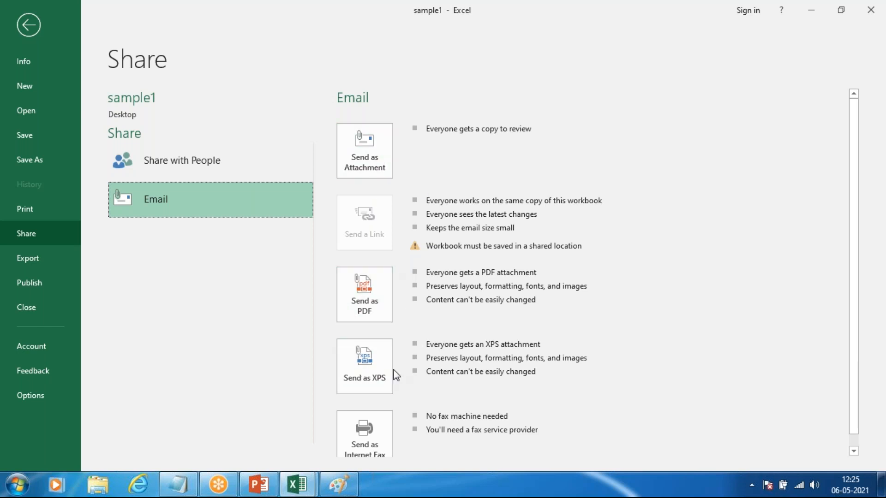
scroll(381, 430, "down", 1)
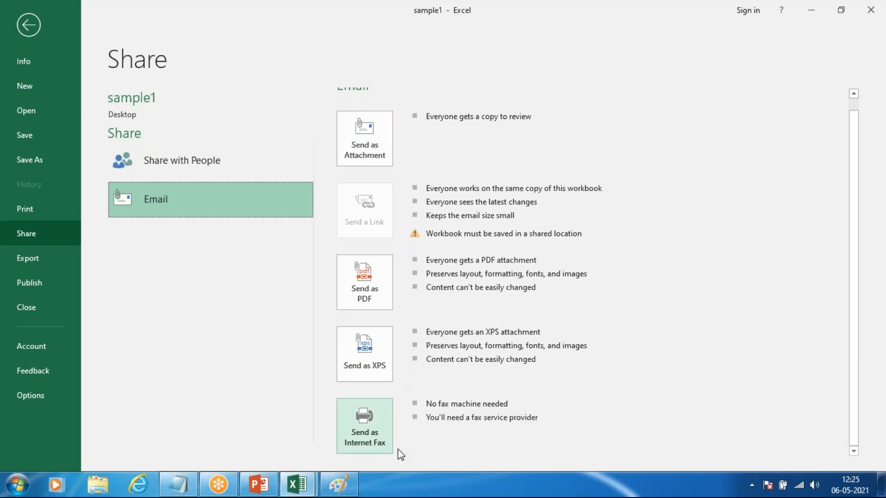
left_click(197, 292)
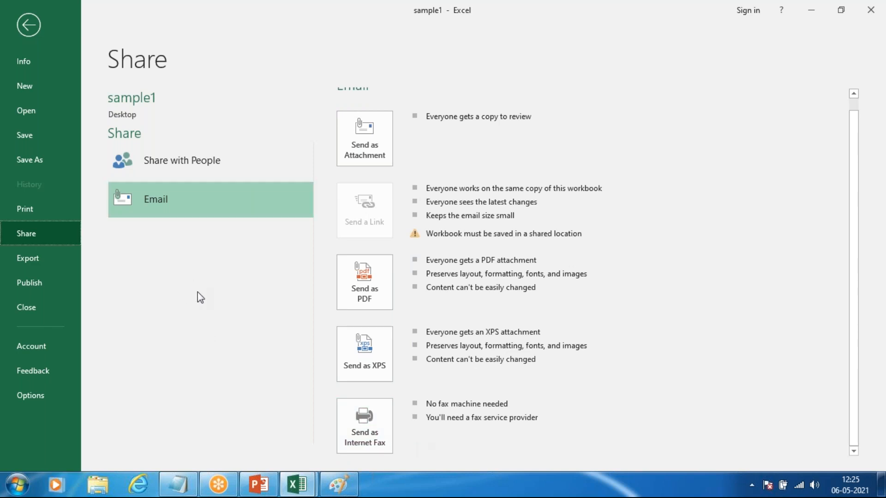
scroll(408, 217, "up", 1)
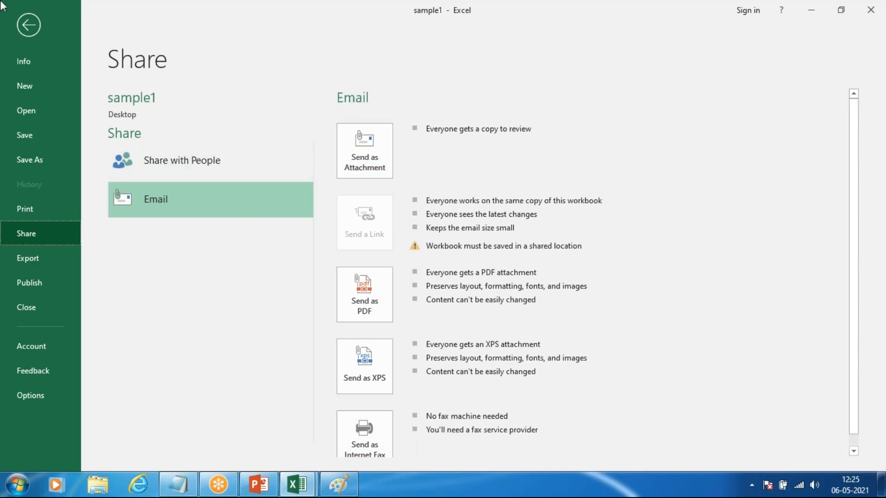
left_click(28, 25)
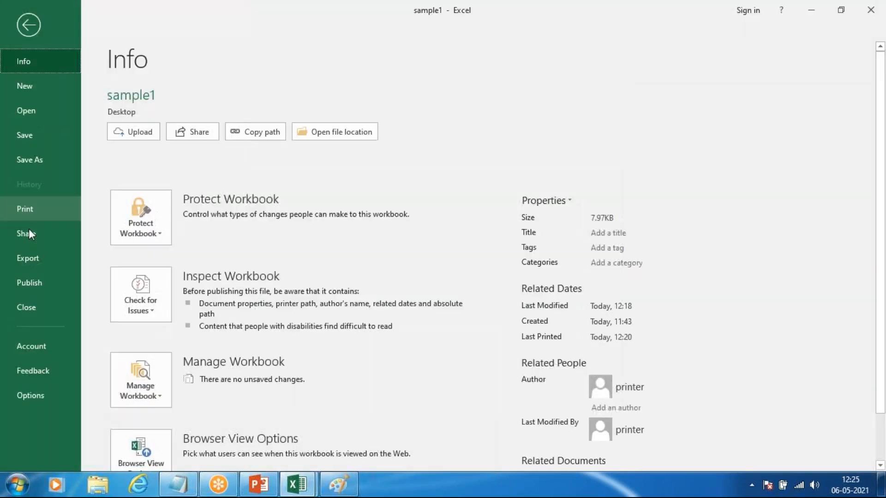
left_click(32, 231)
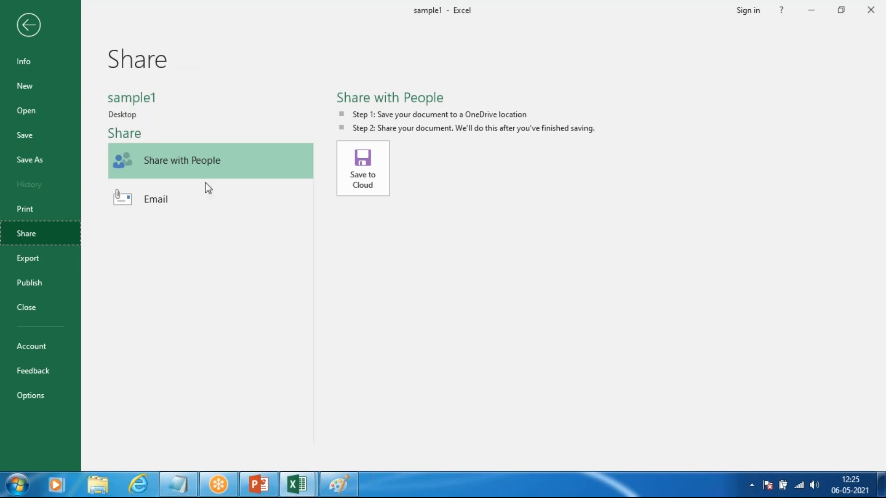
Step: Display the Export options for the sample1 workbook, keeping the window maximized
left_click(49, 258)
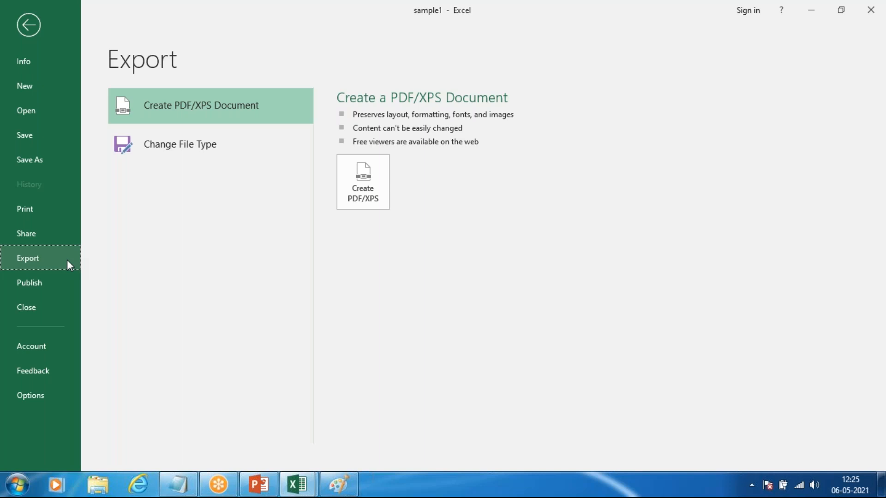
left_click_drag(388, 1, 408, 264)
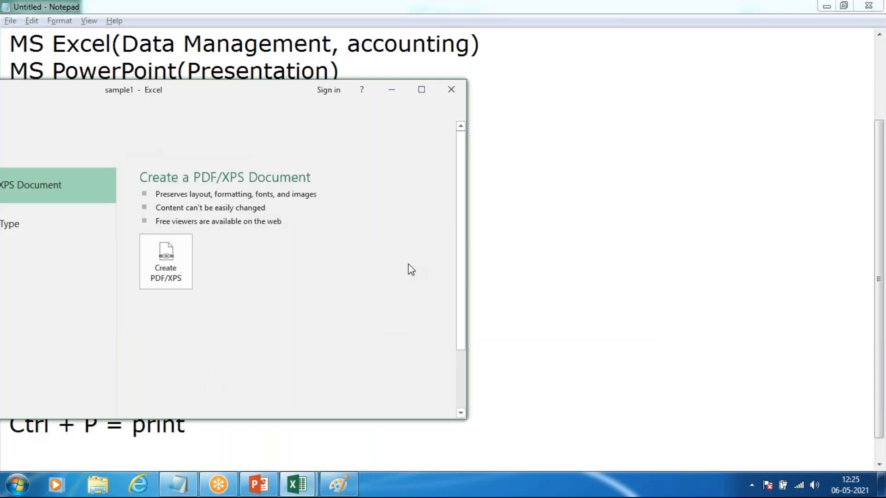
double_click(265, 89)
left_click(29, 25)
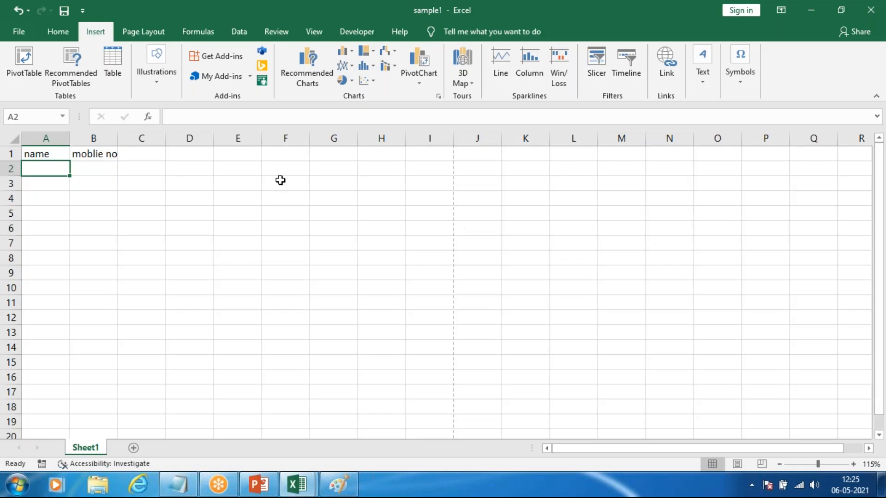
left_click(18, 31)
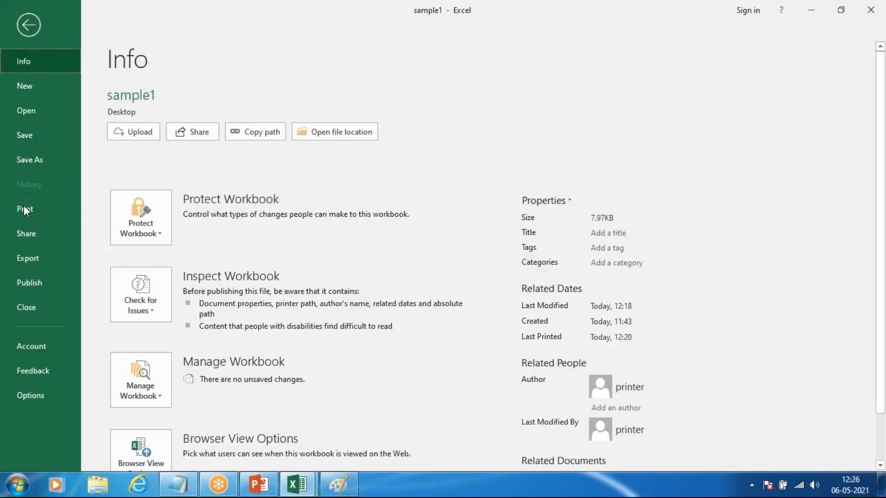
left_click(30, 266)
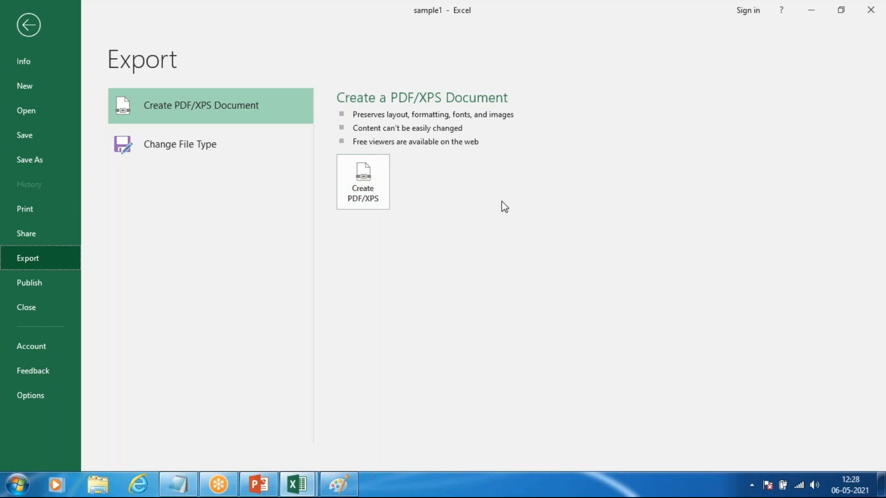
Step: Look at the file types offered for publishing the workbook as PDF or XPS and cancel without publishing
left_click(363, 181)
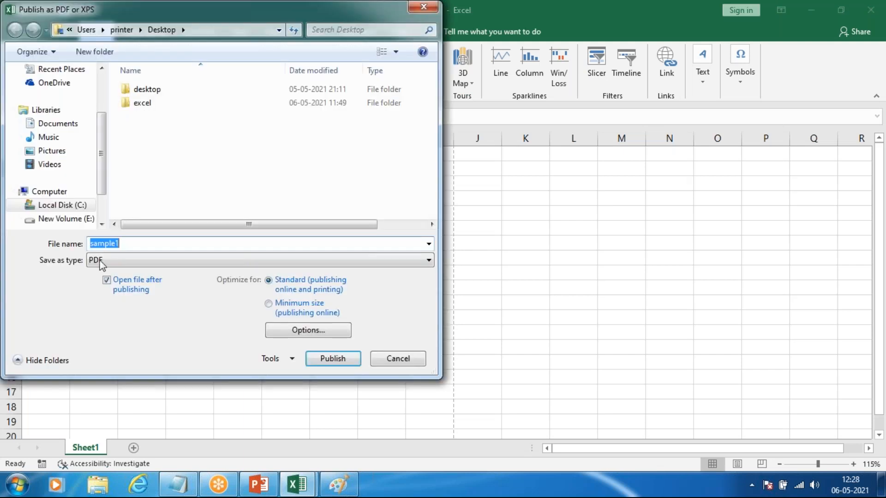
left_click(100, 260)
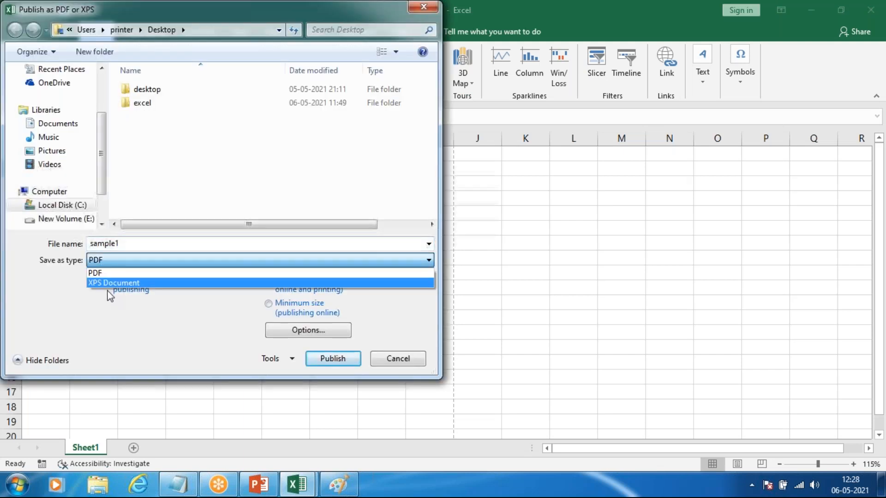
left_click(411, 364)
left_click(411, 365)
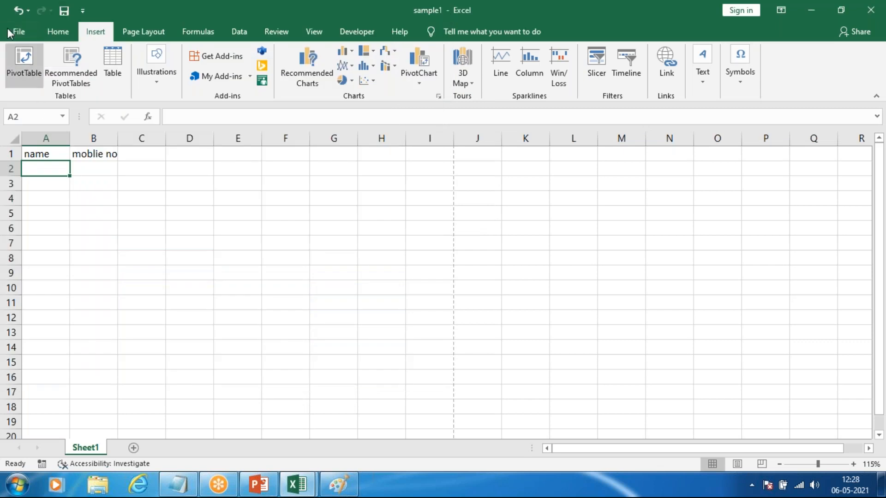
Step: Undo the heading entry in cell B1 and view the Publish to Power BI options
key("ctrl+z")
left_click(21, 36)
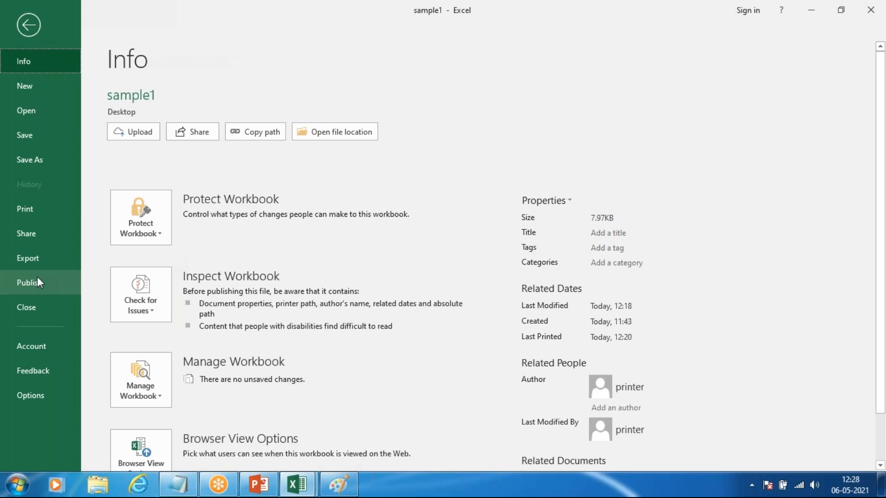
left_click(39, 283)
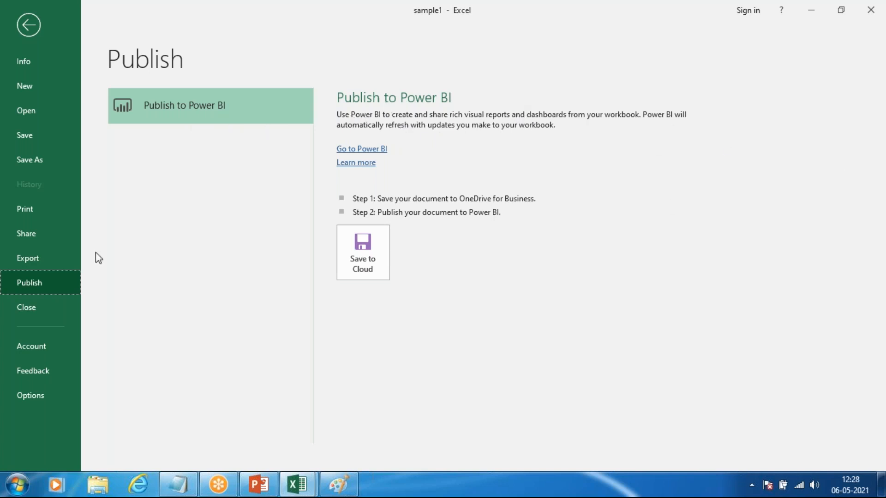
left_click(38, 26)
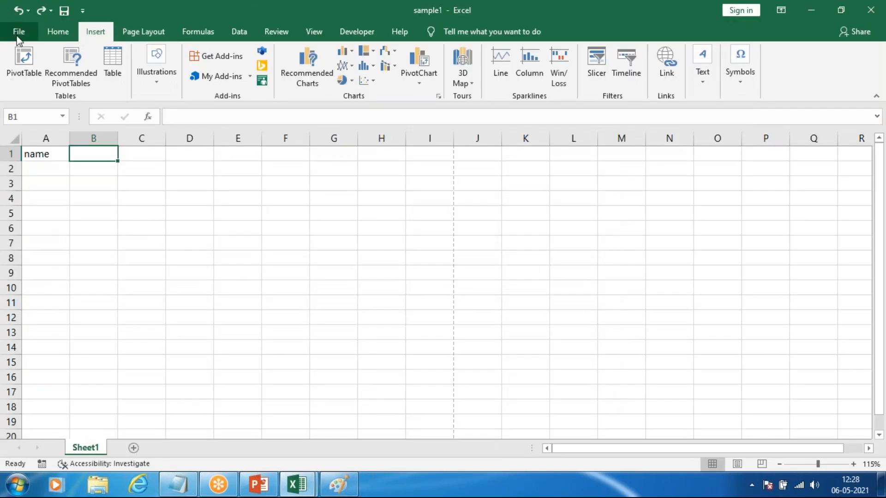
Step: Switch to the Notepad notes and start a new line below "Ctrl + P = print"
left_click(17, 37)
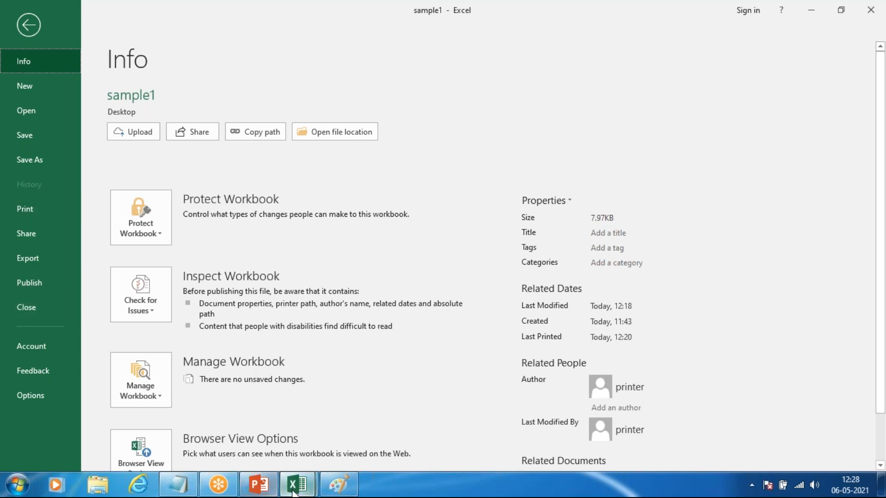
mouse_move(299, 491)
left_click(178, 484)
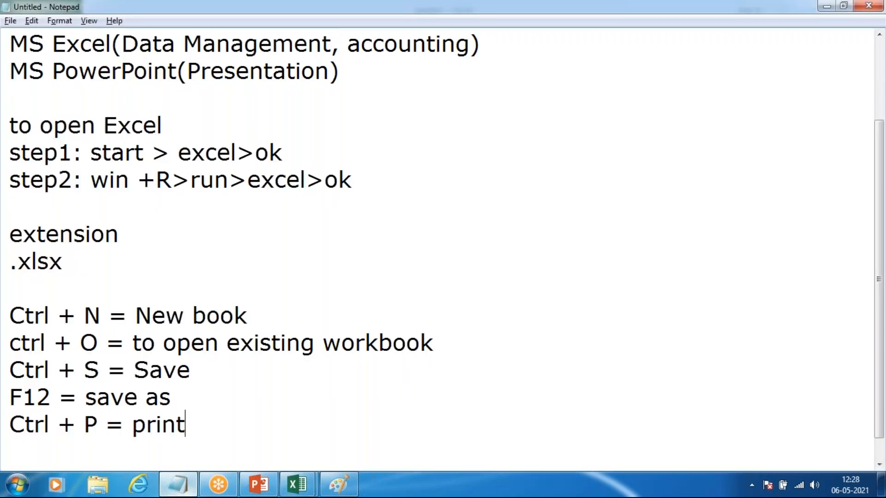
scroll(258, 411, "down", 1)
key("Return")
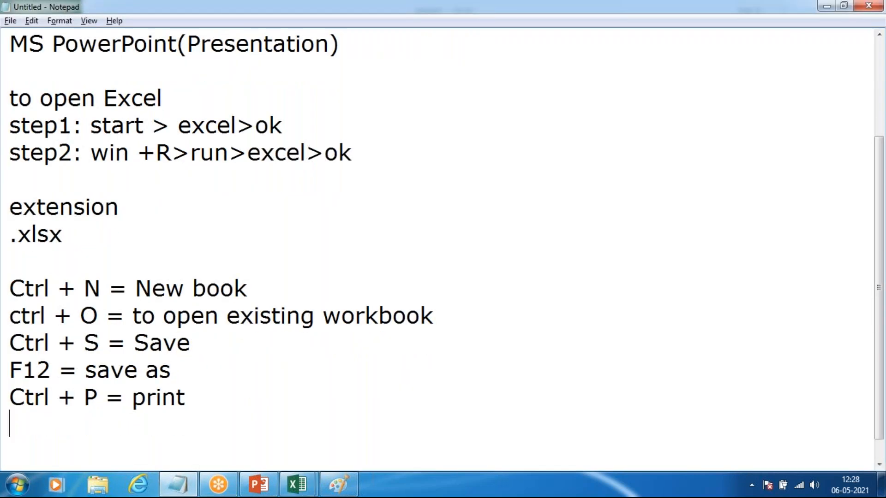
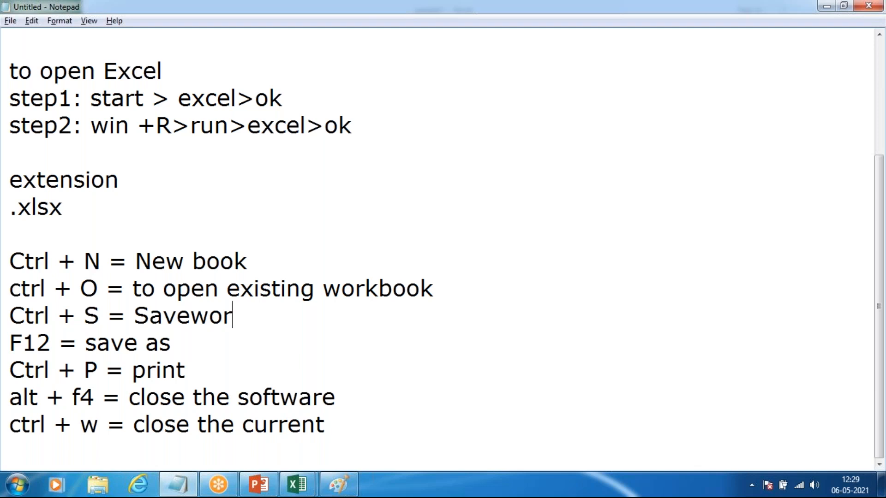
Step: Shorten the Ctrl + S note to "Save" and complete the last note as "ctrl + w = close the current workbook"
key("BackSpace")
key("BackSpace")
key("BackSpace")
key("BackSpace")
left_click(351, 422)
type("work")
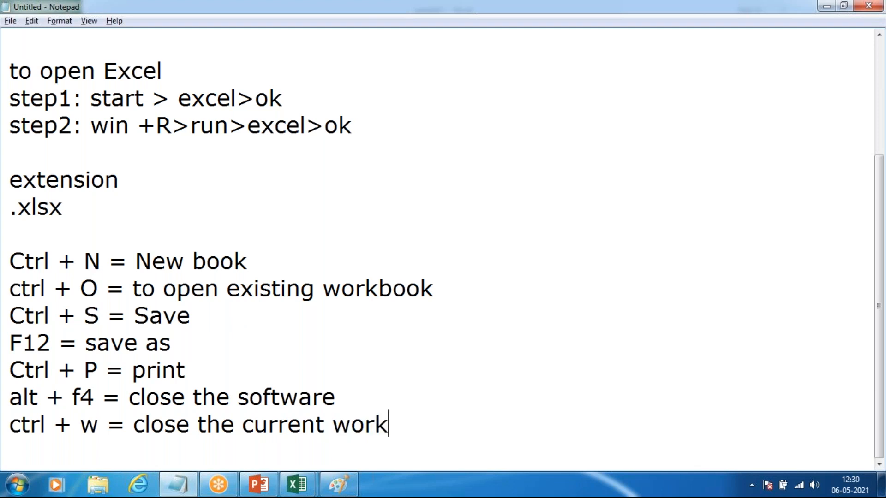
type("book")
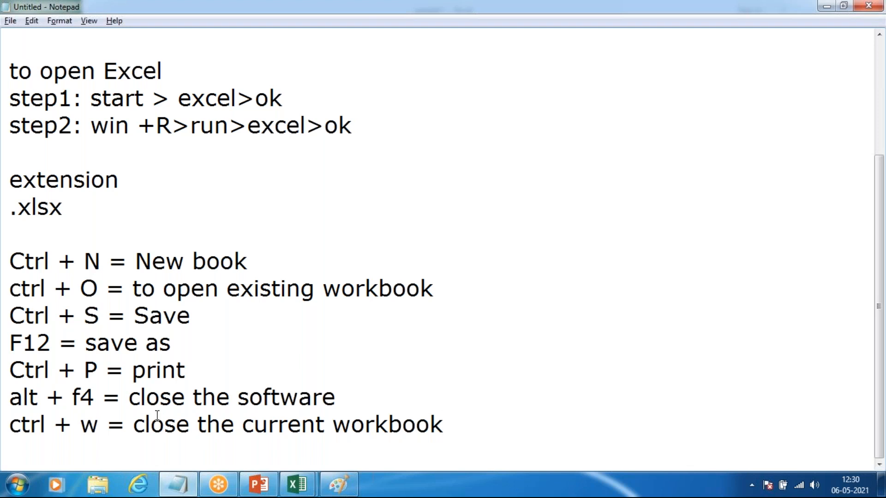
Step: Switch to Excel and close the DEMO copy and sample1 workbooks without saving, keeping Excel itself open
mouse_move(297, 485)
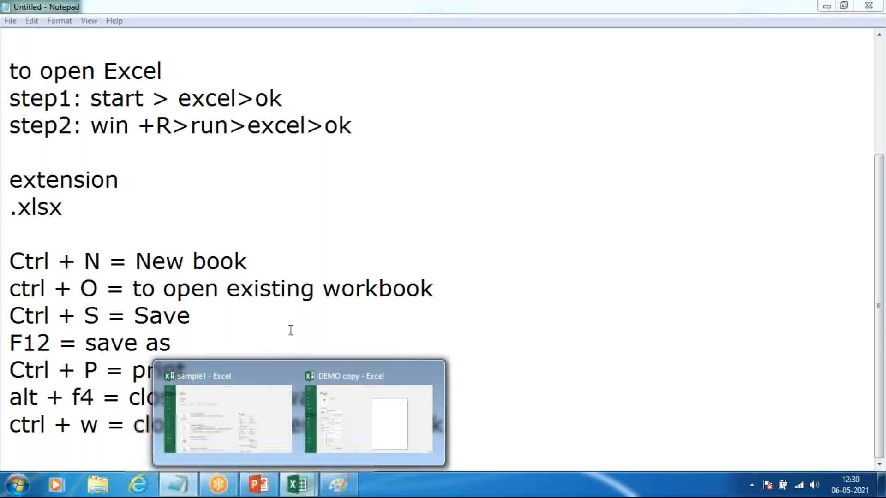
left_click(415, 422)
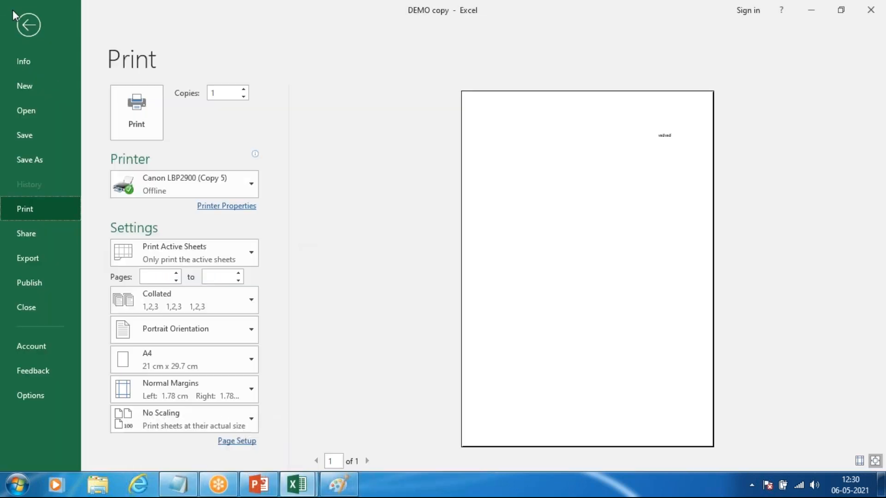
left_click(28, 27)
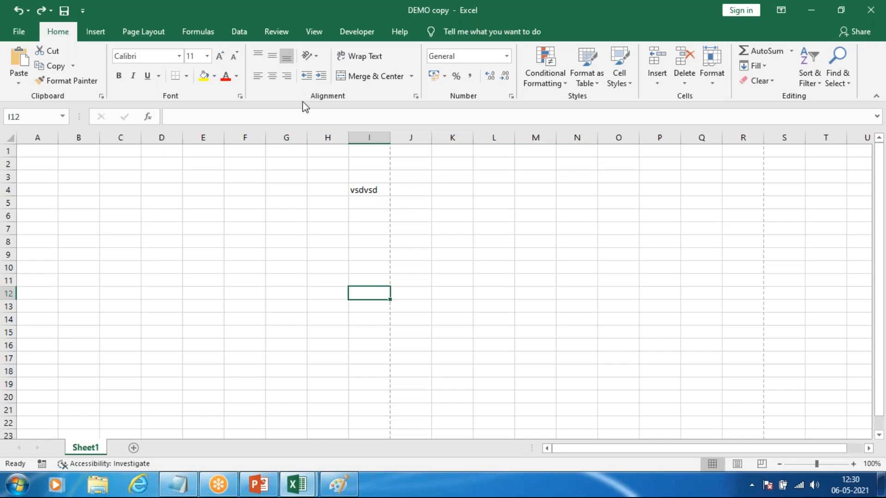
left_click(178, 484)
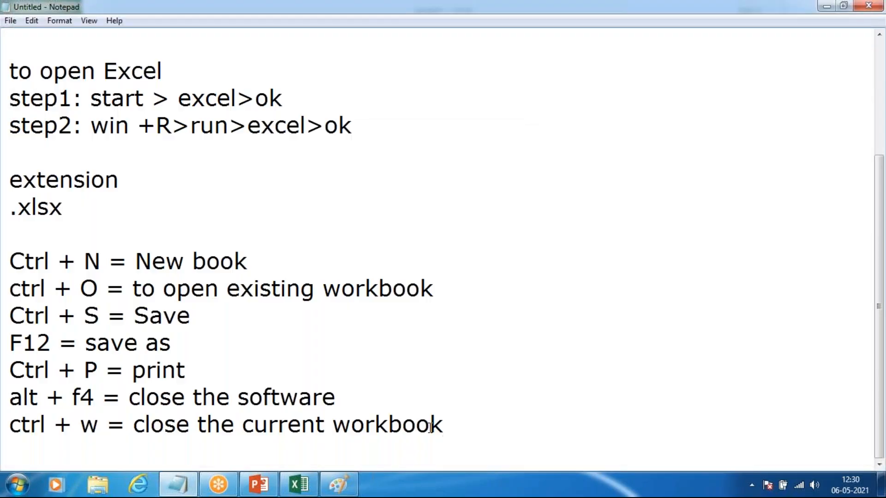
left_click(299, 485)
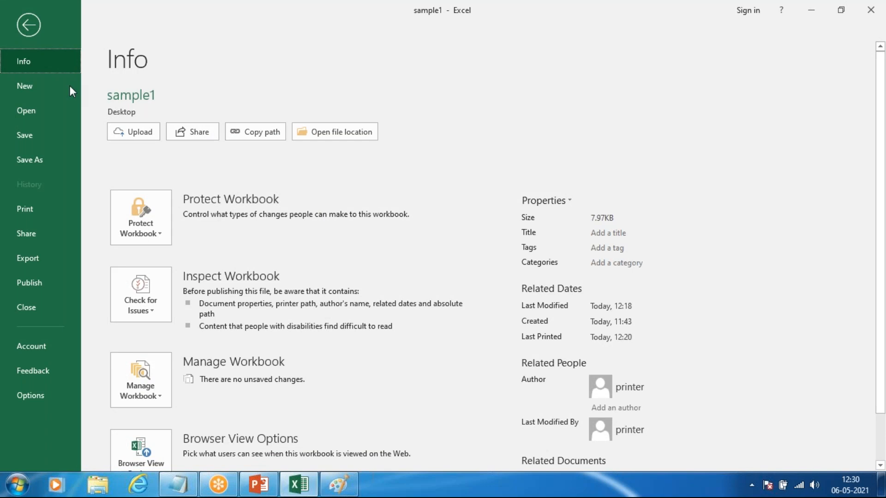
left_click(29, 28)
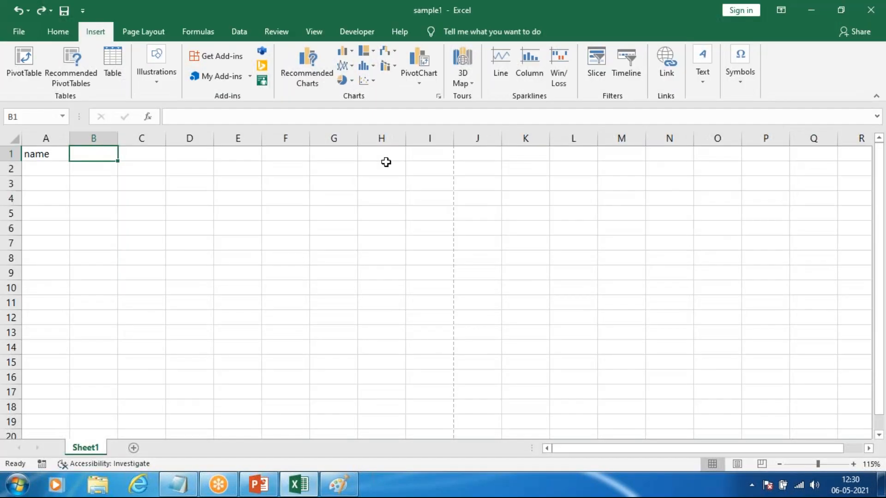
key("ctrl+w")
left_click(437, 256)
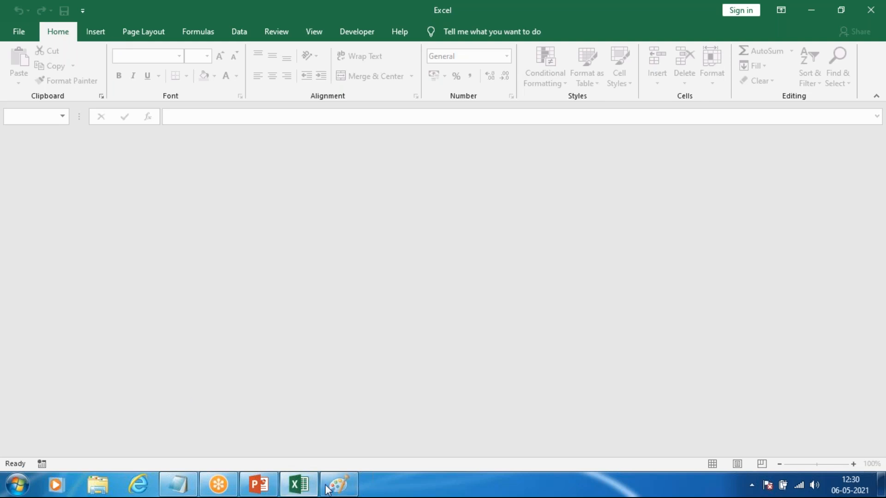
Step: Reopen the sample1 workbook from the recent workbooks, checking the Notepad shortcut notes first
left_click(308, 491)
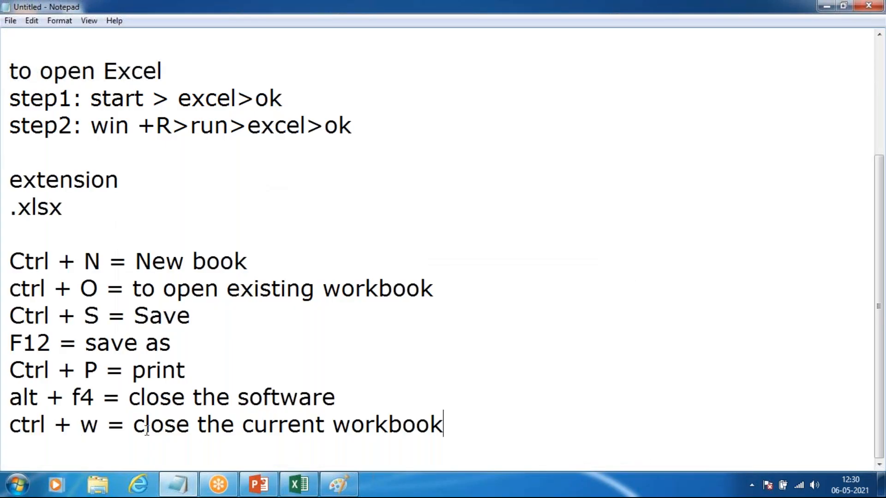
left_click(308, 492)
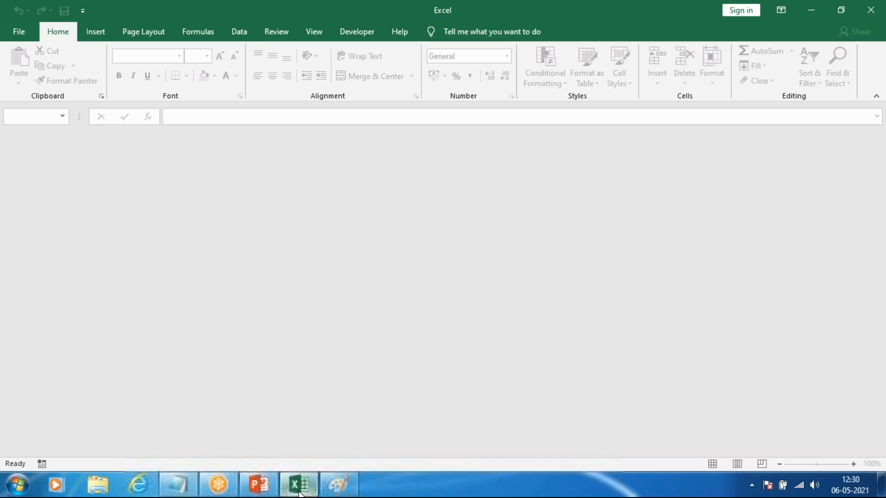
left_click(30, 34)
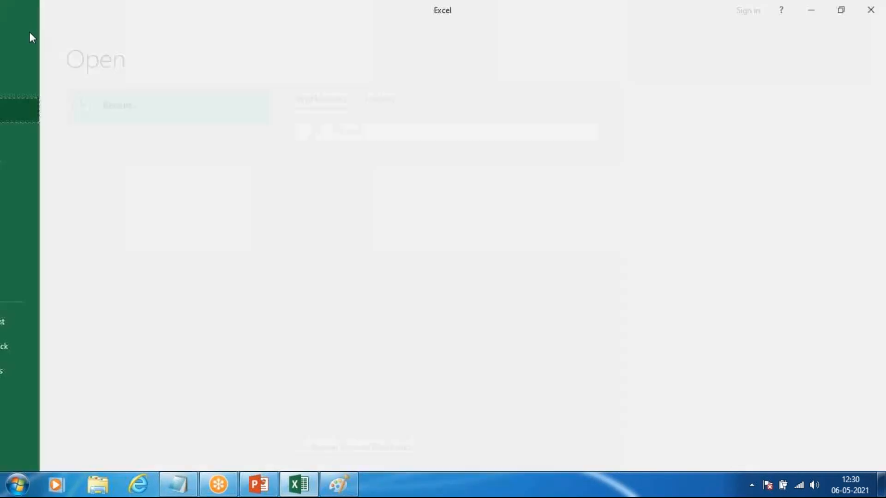
left_click(166, 114)
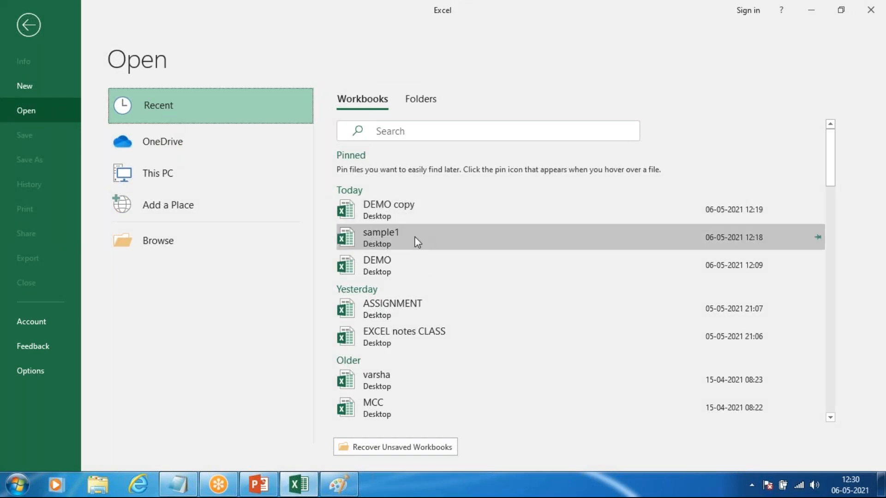
left_click(400, 247)
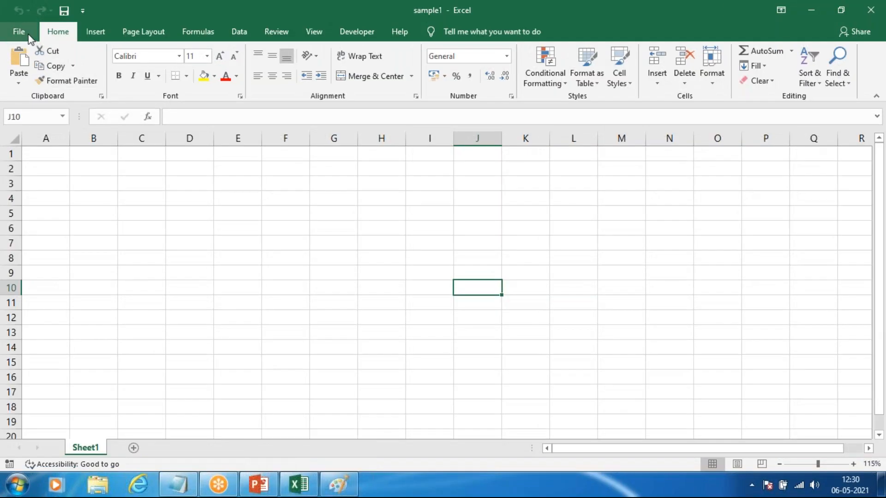
Step: Display the Office account information and look at the update options without choosing any
left_click(29, 36)
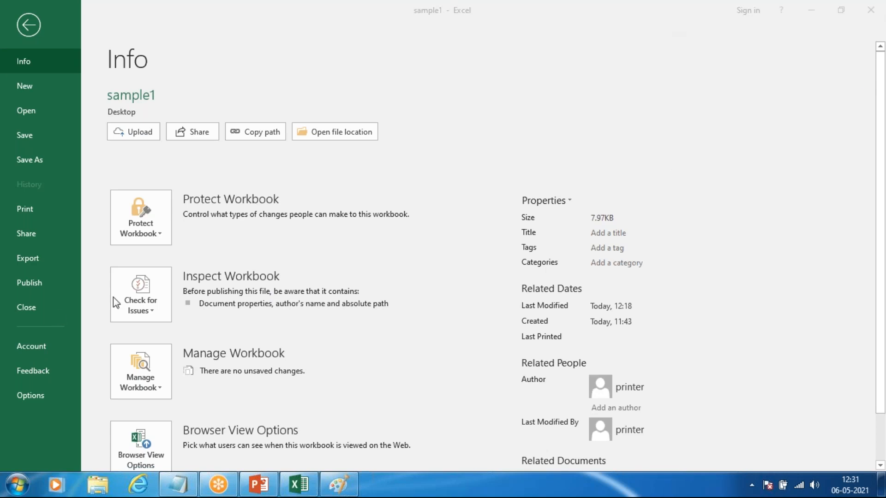
left_click(38, 348)
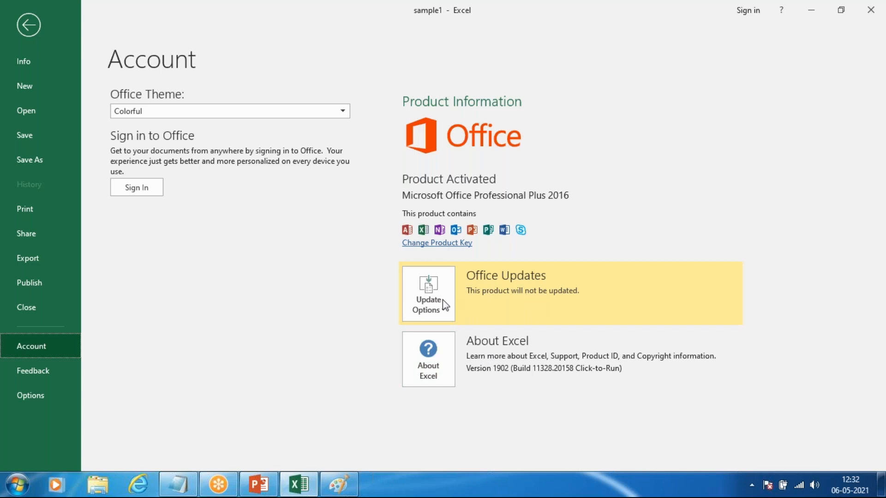
left_click(441, 311)
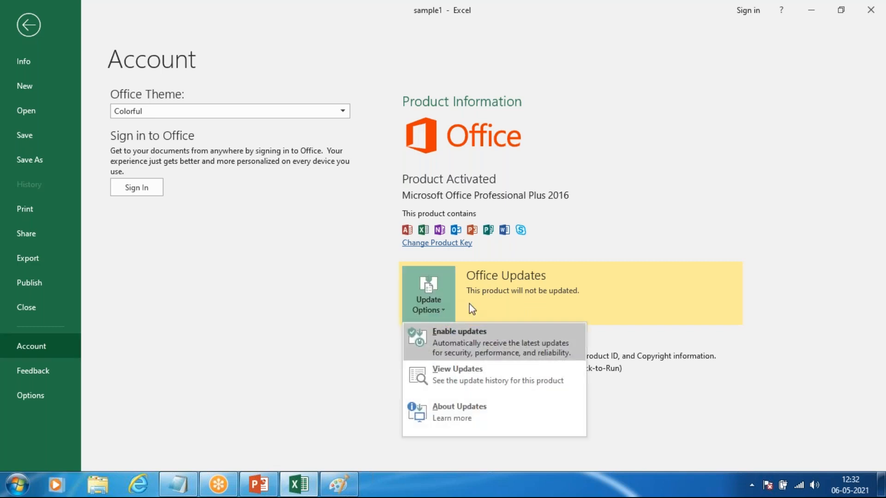
left_click(442, 315)
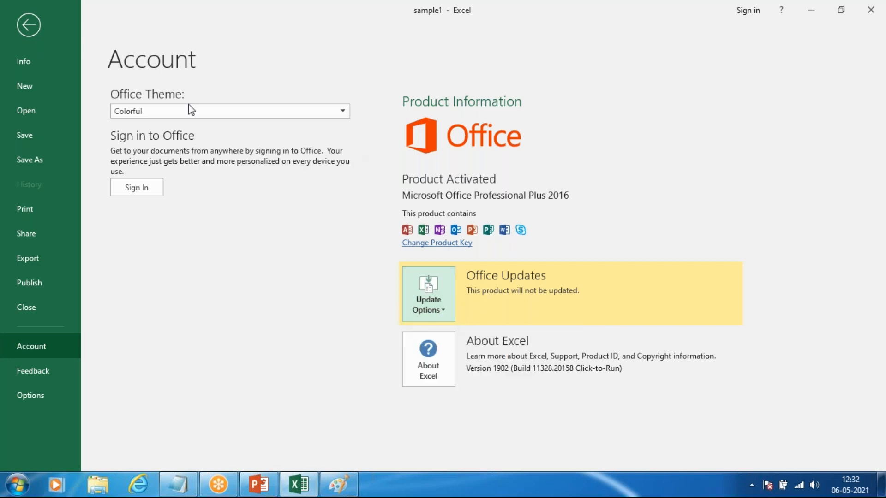
left_click(435, 313)
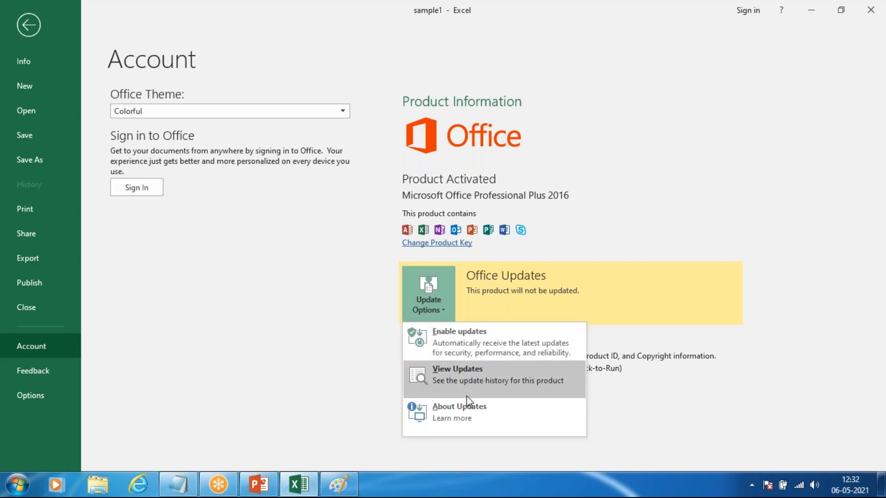
left_click(365, 236)
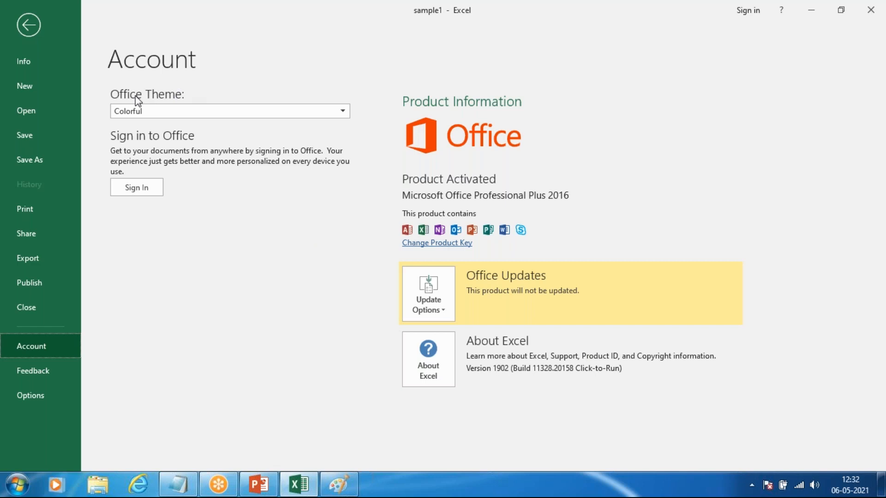
Step: Set the Office theme to Dark Gray and preview it on the sample1 worksheet
left_click(143, 111)
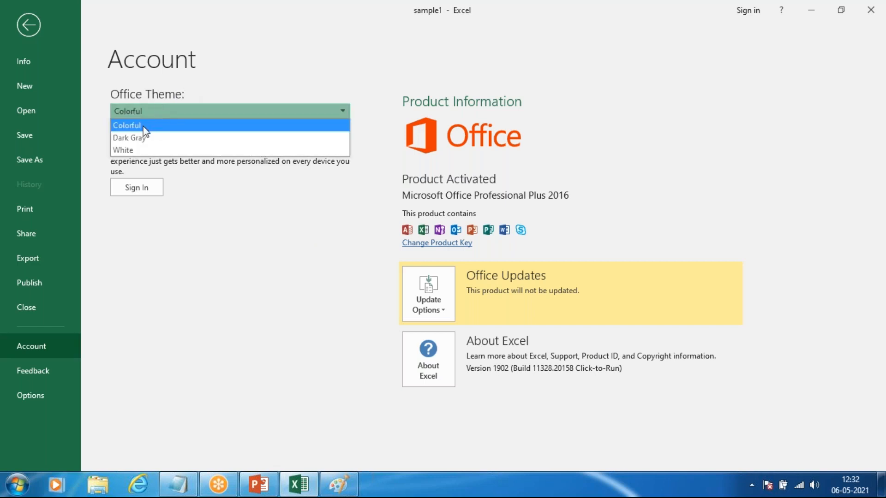
left_click(230, 40)
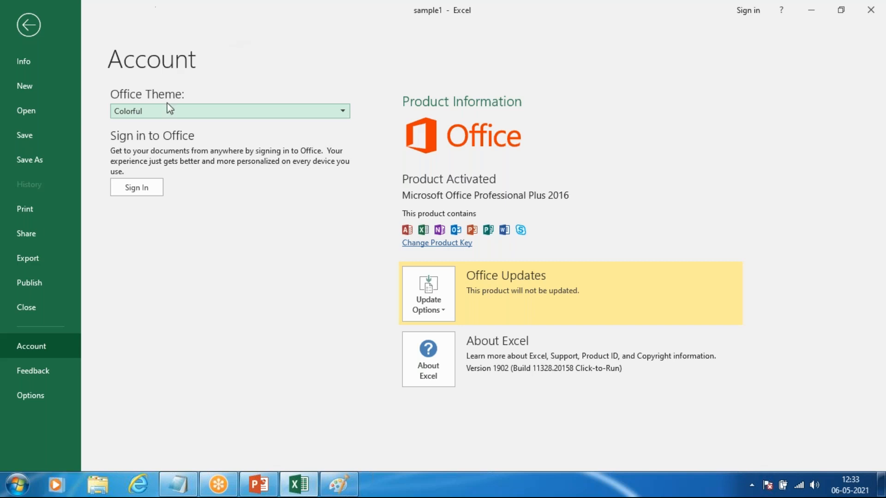
left_click(144, 112)
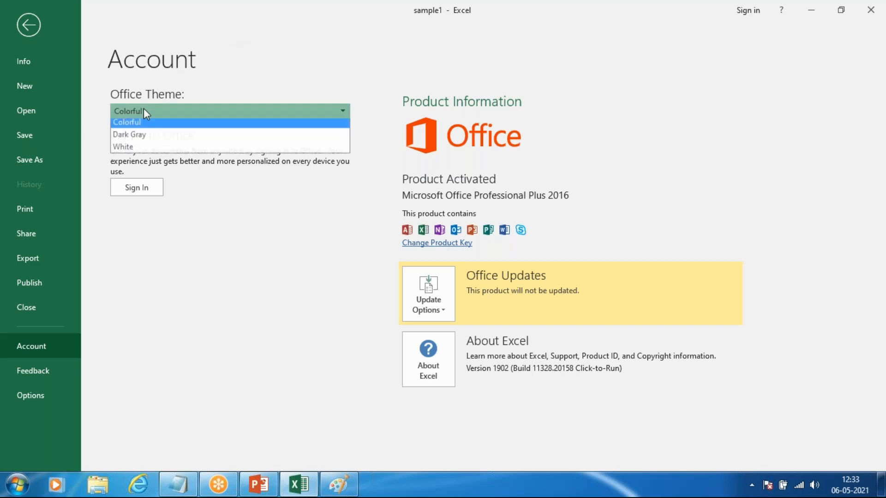
left_click(134, 140)
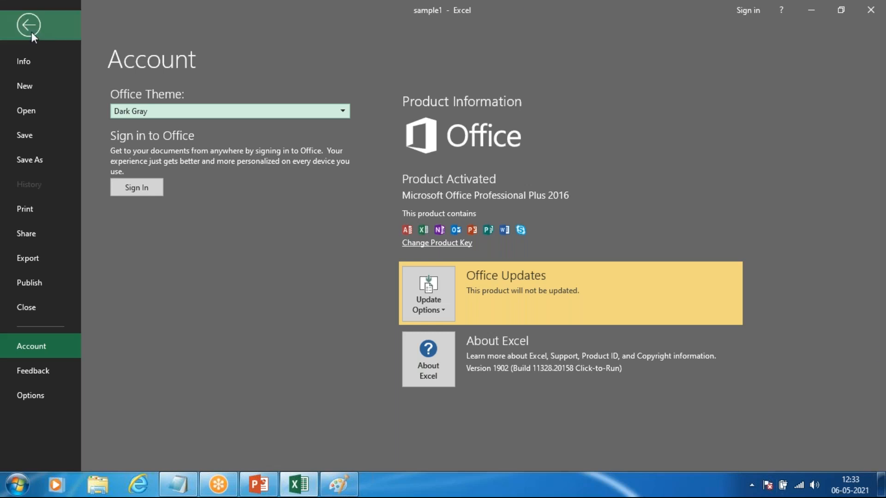
left_click(29, 25)
left_click(14, 31)
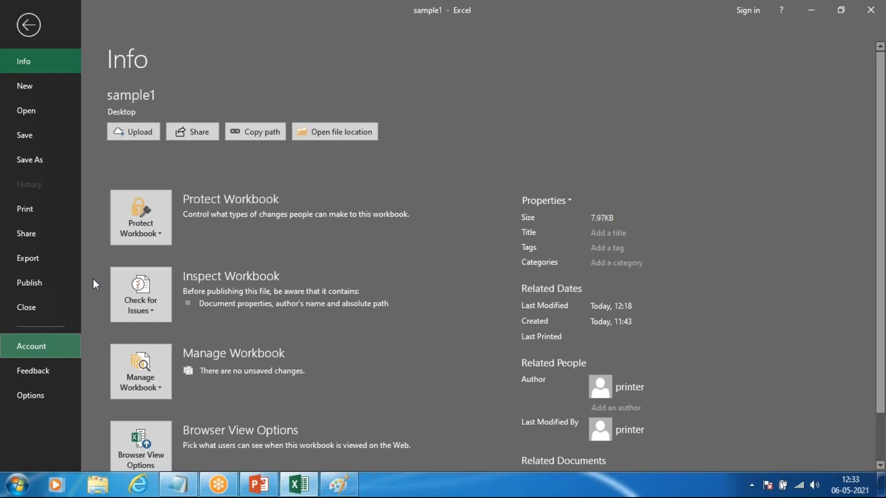
Step: Change the Office theme to White in the account settings and preview it on the worksheet
left_click(31, 346)
left_click(164, 112)
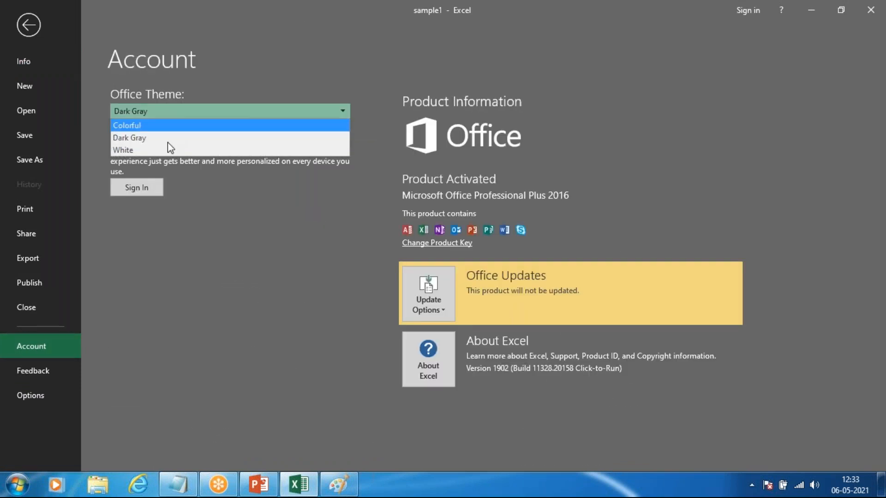
left_click(167, 149)
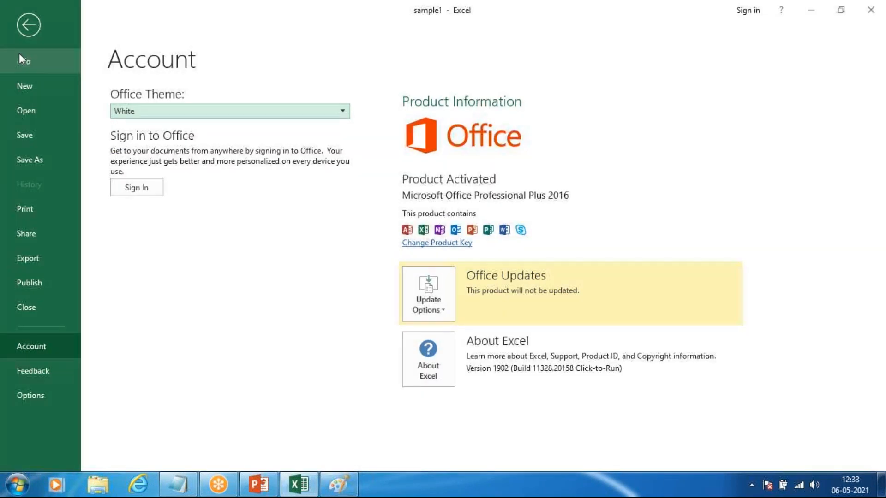
left_click(29, 23)
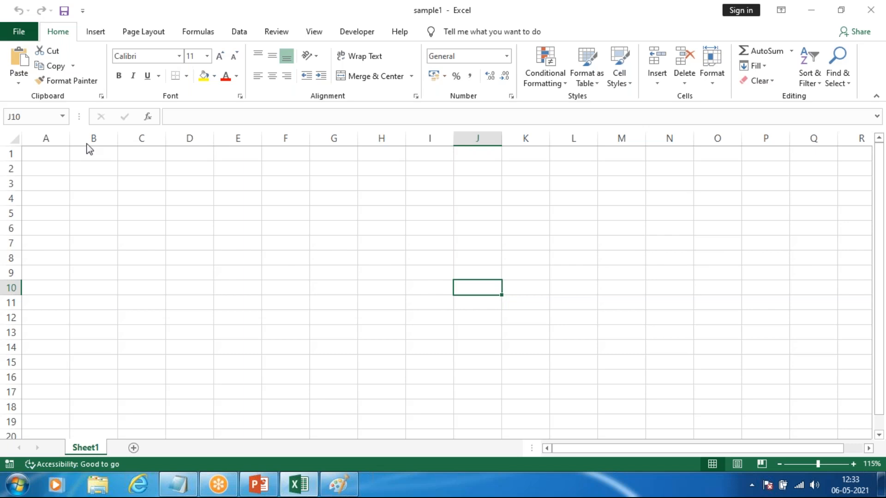
Step: Return the Office theme to Colorful in the account settings, and finally choose Dark Gray
left_click(34, 347)
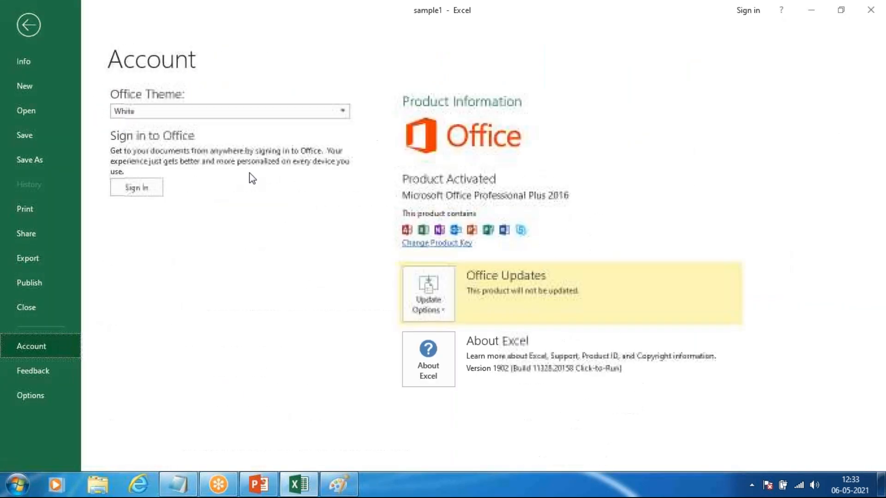
left_click(140, 112)
key("Escape")
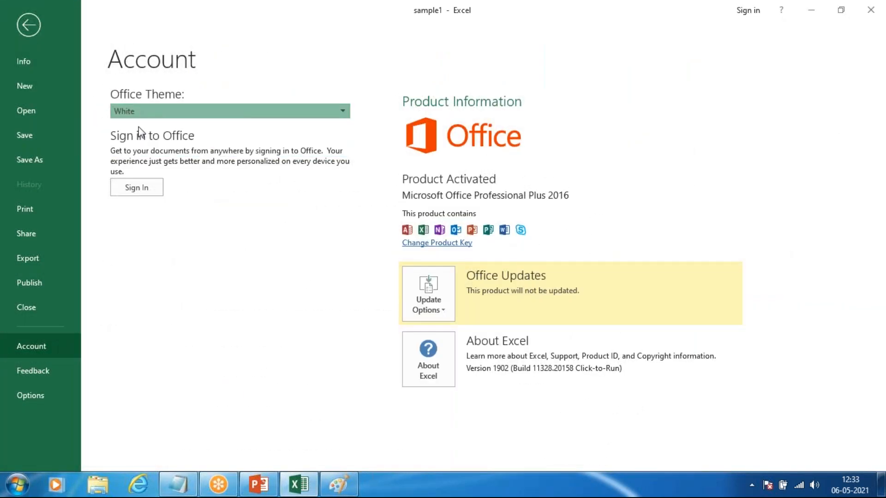
left_click(163, 111)
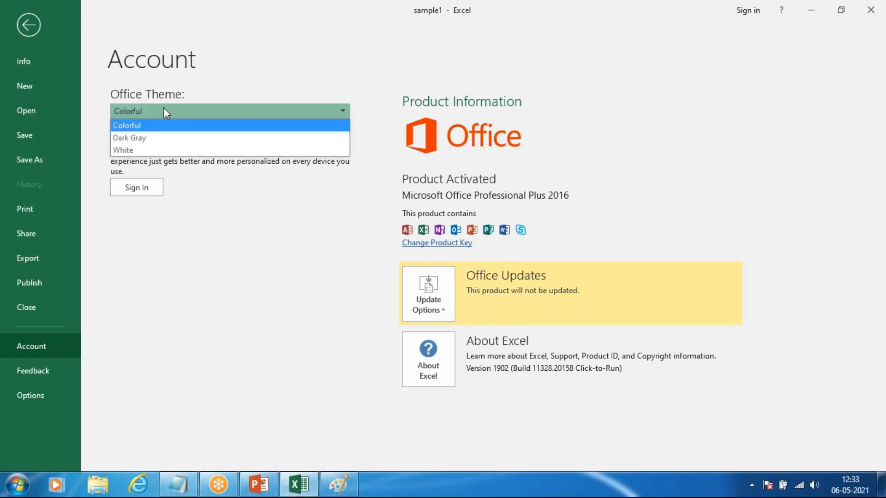
left_click(166, 138)
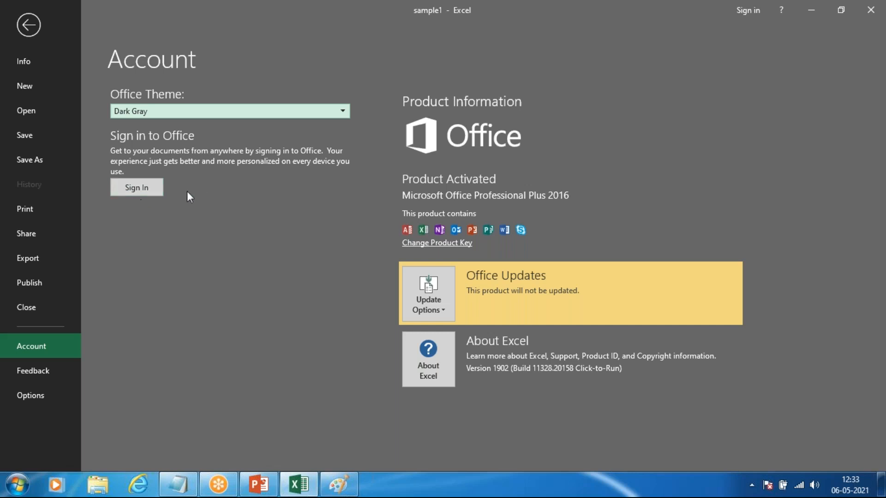
Step: View the Feedback choices and open the General settings of Excel Options, moving the dialog aside
left_click(47, 372)
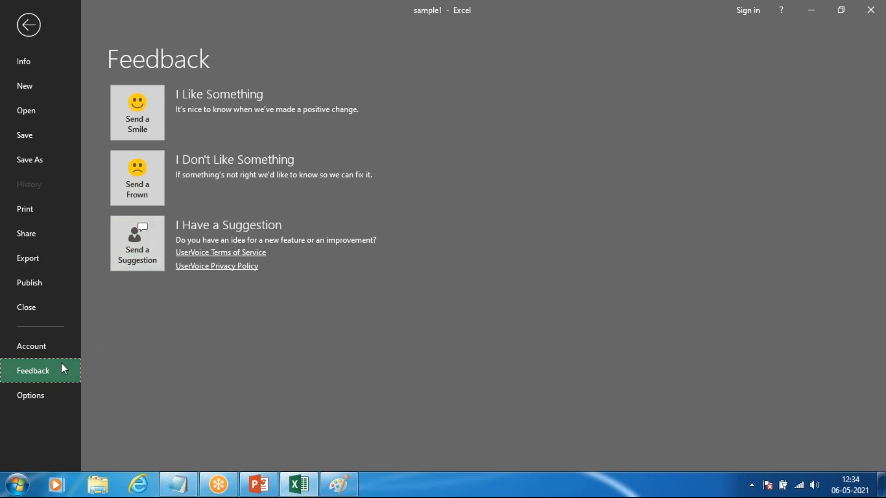
left_click(32, 395)
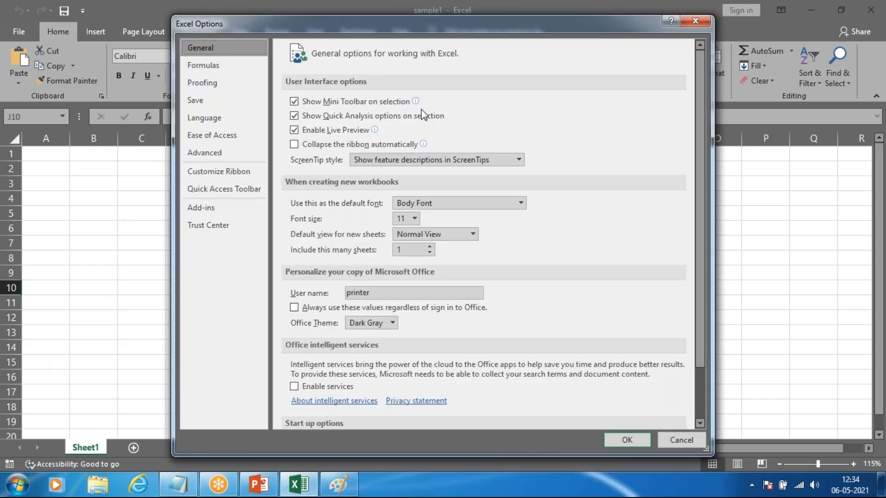
left_click_drag(465, 23, 338, 13)
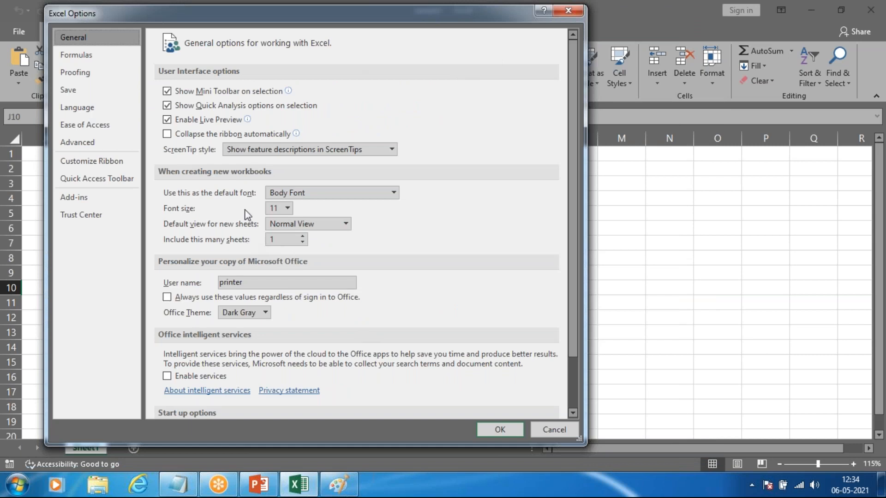
Step: Close Excel Options and select a few cells in the first two rows, ending on A1
left_click(567, 11)
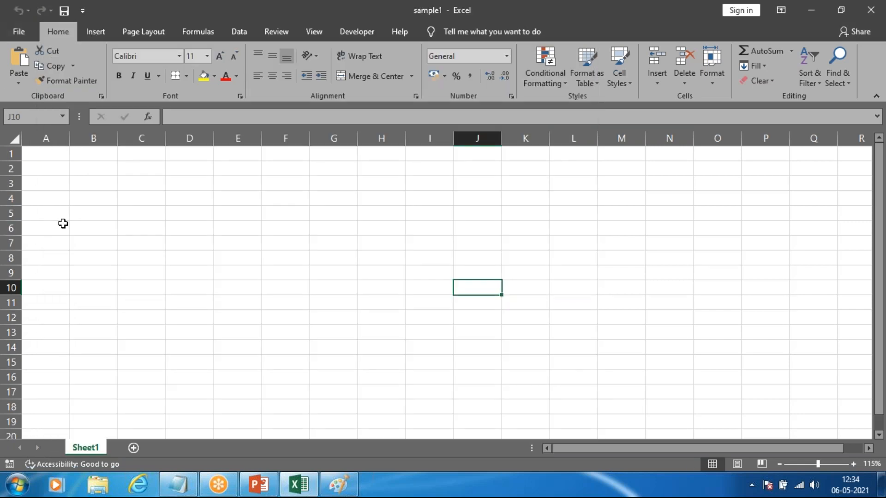
left_click(65, 151)
left_click(233, 155)
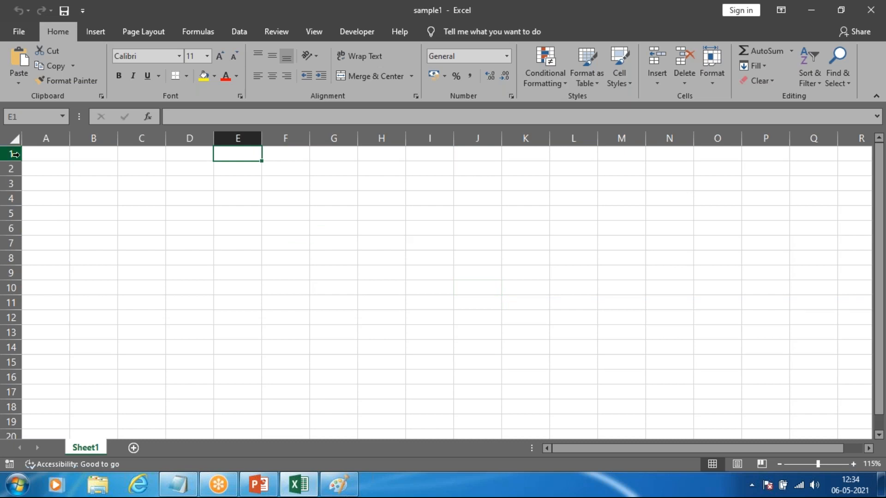
left_click(138, 167)
left_click(70, 162)
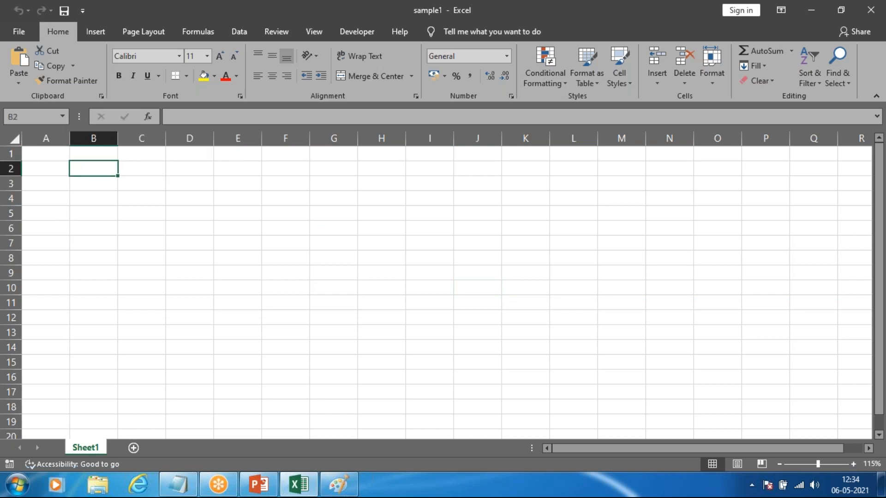
left_click(66, 164)
left_click(88, 157)
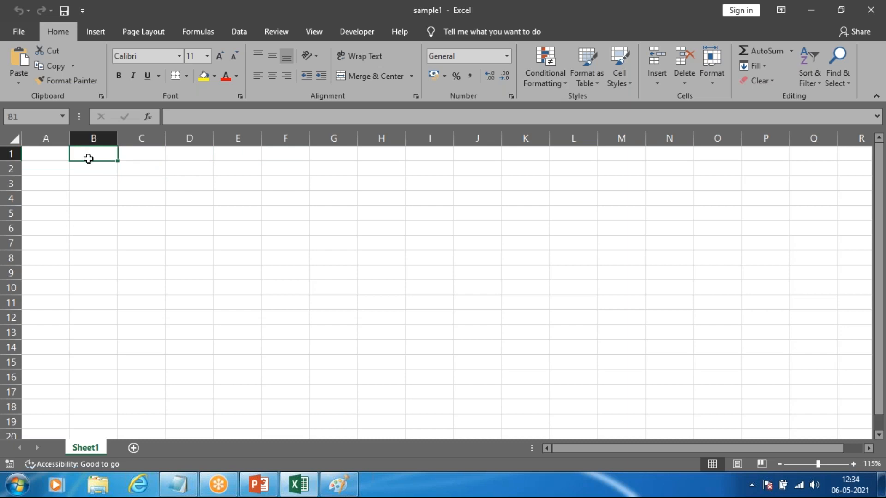
left_click(110, 172)
left_click(49, 159)
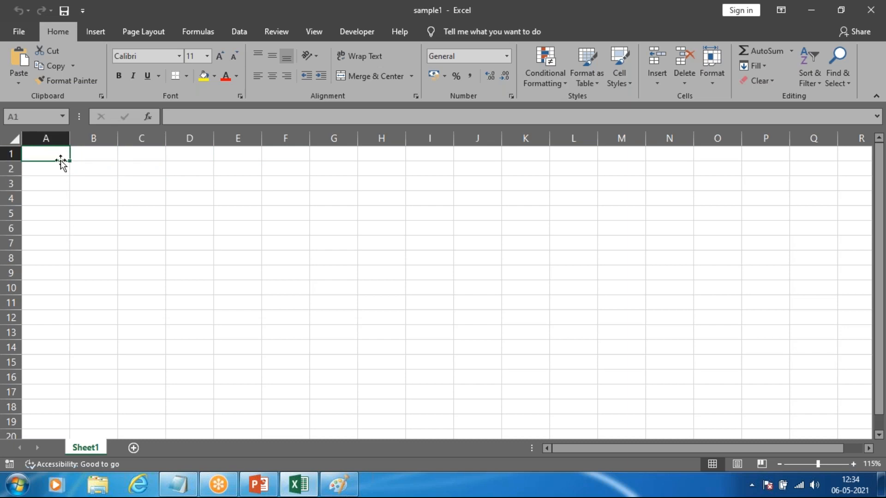
Step: Display the Clipboard pane to view its copied items, and close it again
left_click(23, 35)
left_click(33, 29)
left_click(101, 96)
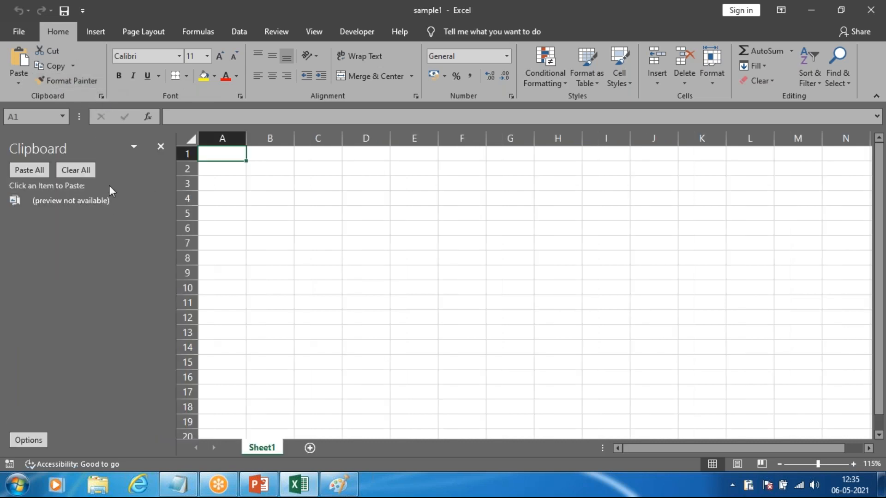
left_click(159, 145)
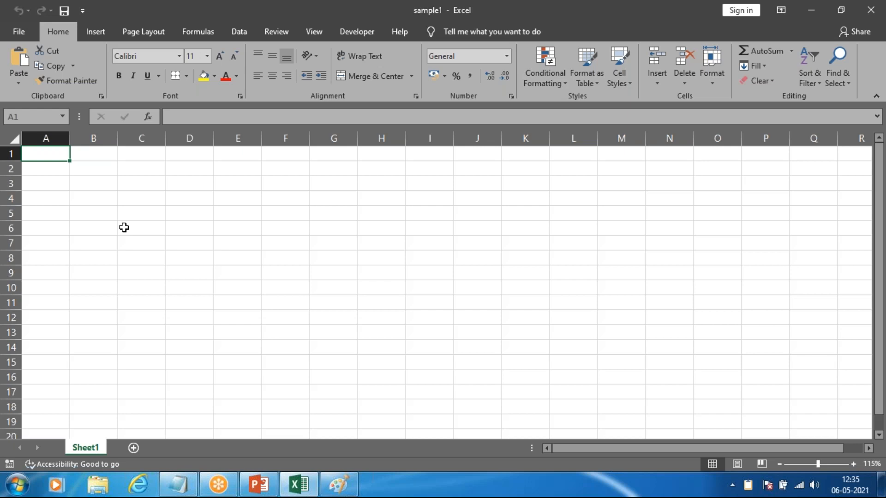
Step: Enter the heading "name" in cell B2
left_click(74, 172)
left_click(49, 166)
left_click(91, 166)
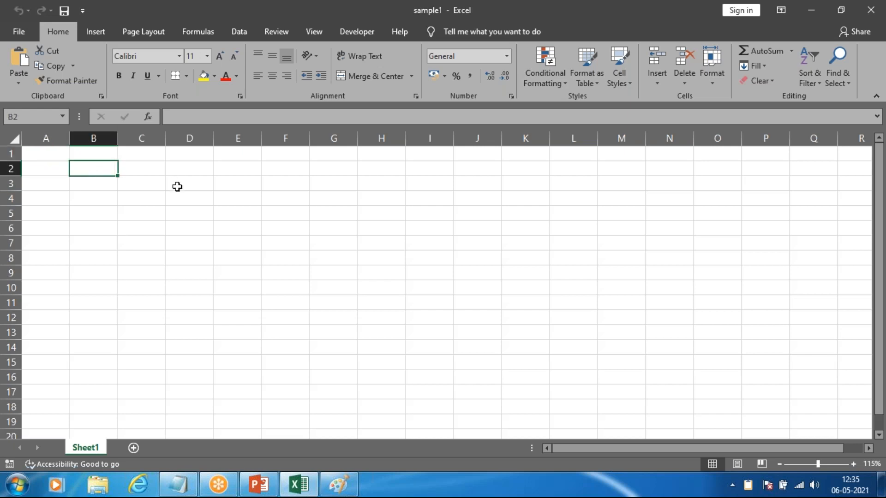
type("name")
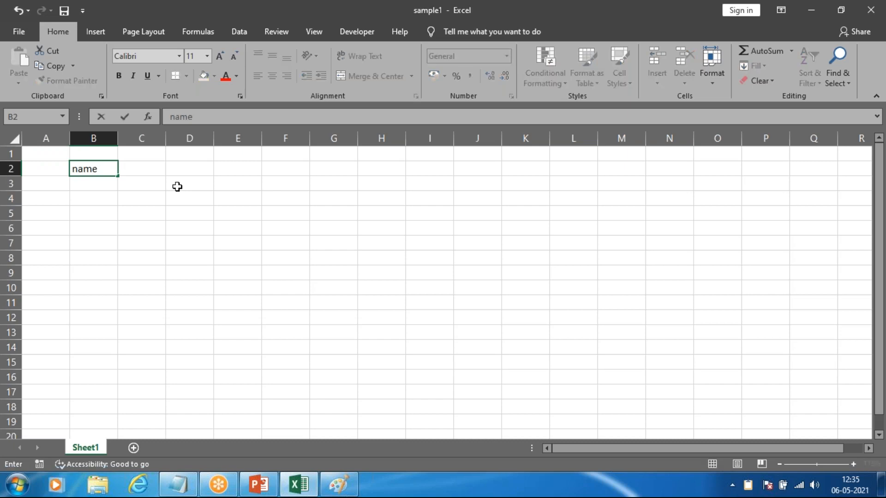
left_click(138, 170)
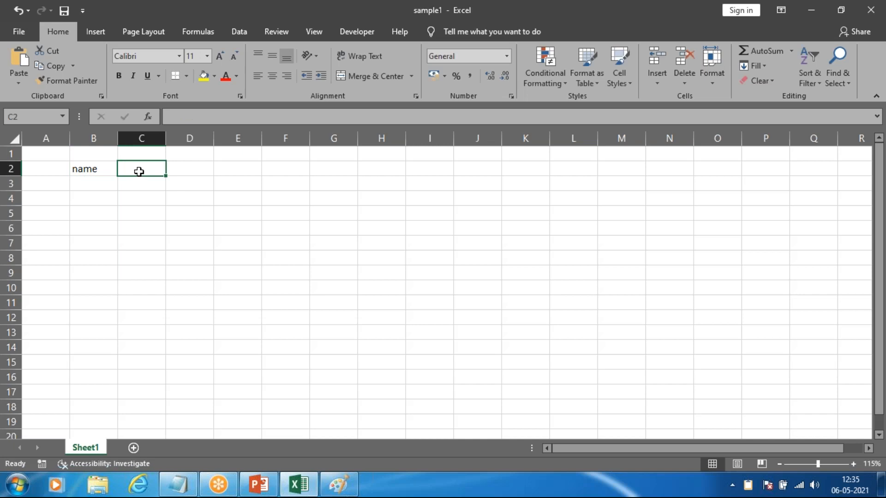
type("maths")
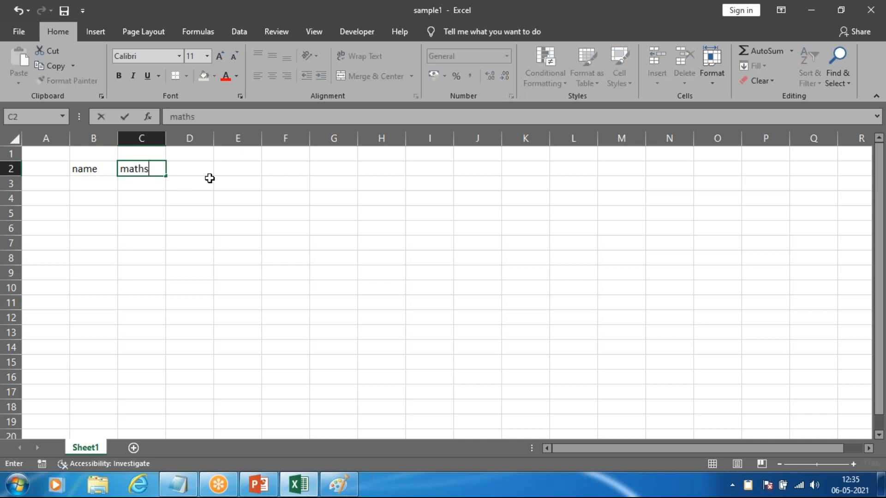
key("BackSpace")
key("BackSpace")
key("BackSpace")
key("BackSpace")
key("BackSpace")
Step: Enter the subject headings "Kannada" in C2 and "english" in D2
type("Kannada")
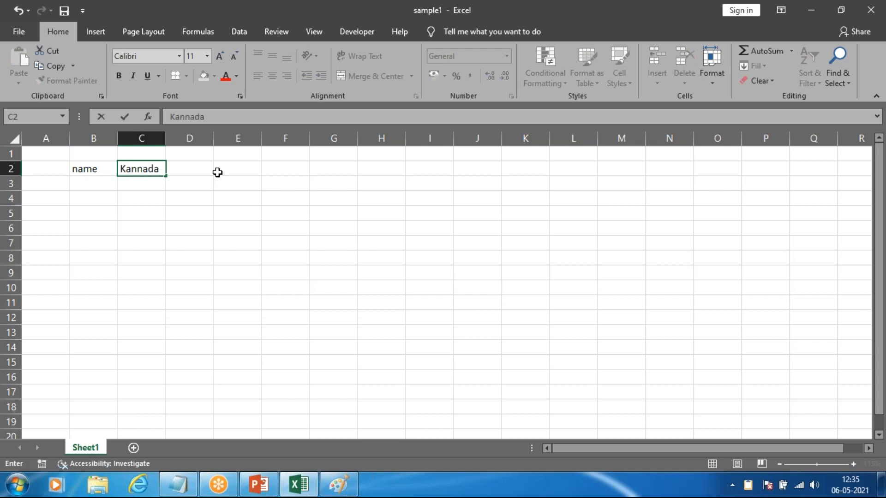
key("Tab")
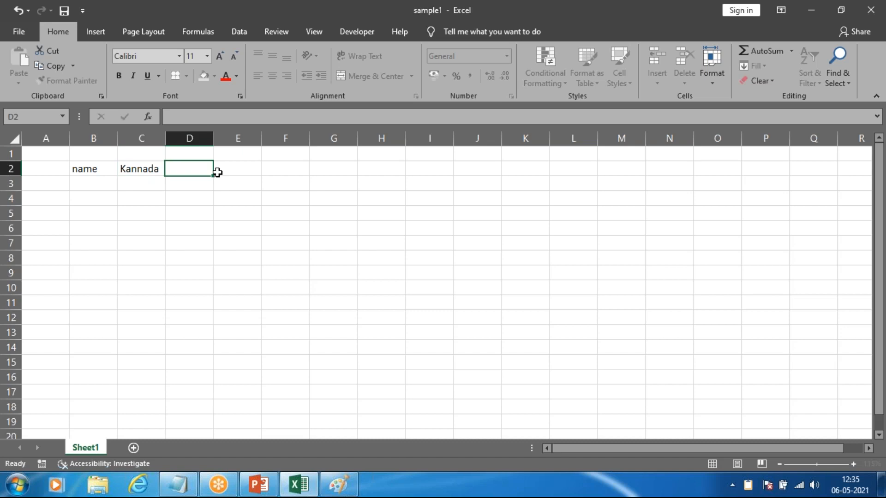
type("english")
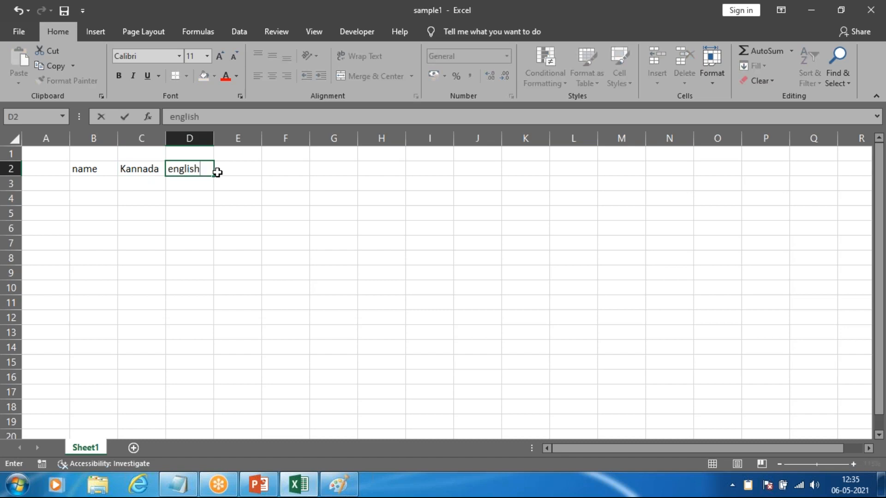
key("Tab")
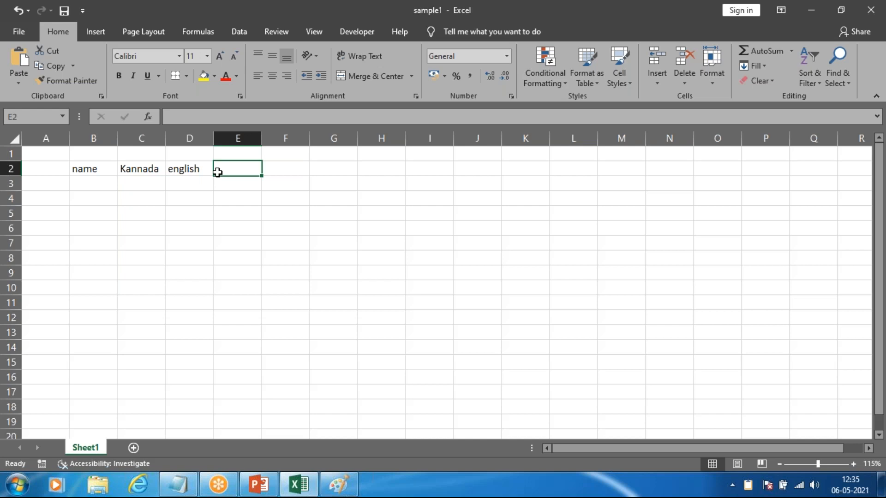
Step: Enter the subject headings "Maths" in E2 and "physics" in F2
type("Matys")
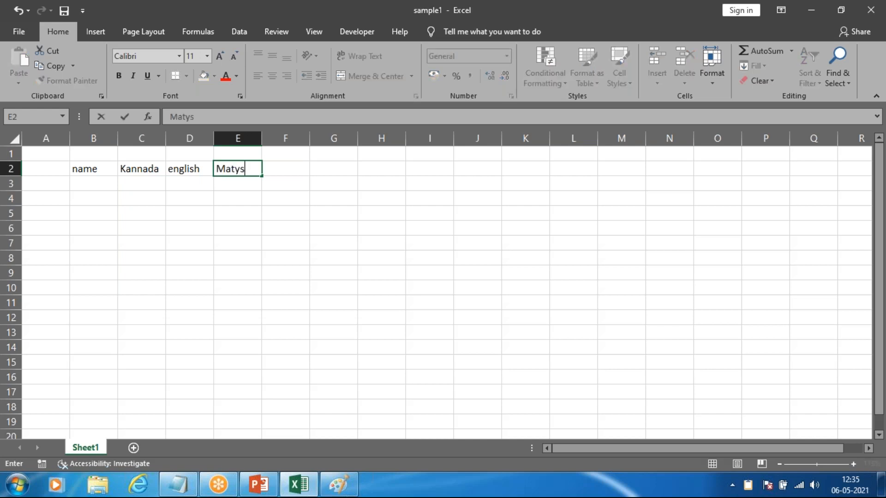
key("BackSpace")
key("BackSpace")
type("hs")
key("Tab")
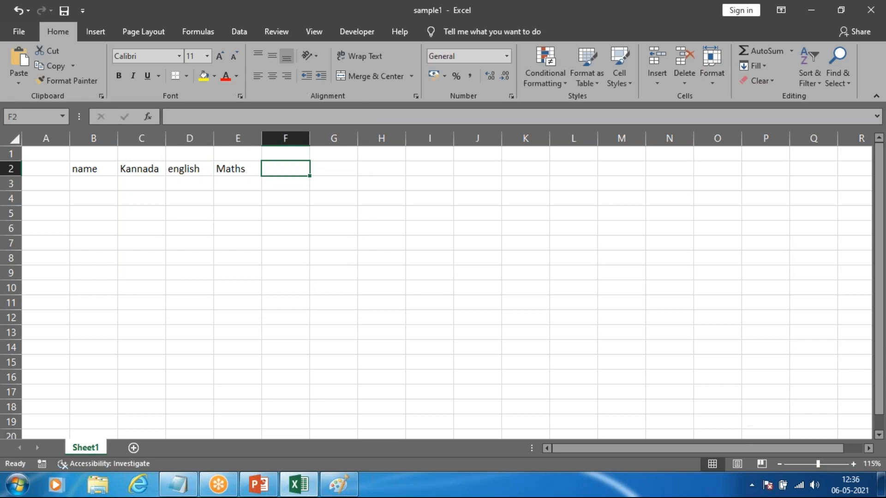
type("phun")
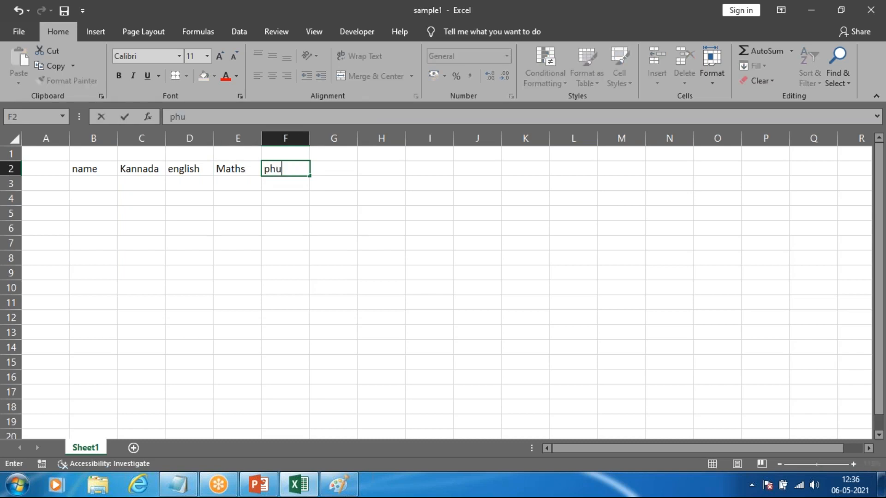
key("BackSpace")
key("BackSpace")
type("ysics")
key("Tab")
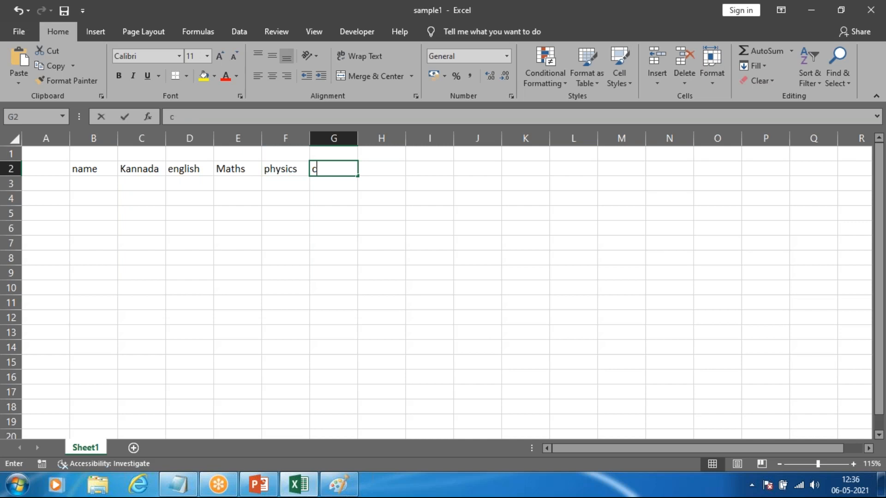
Step: Enter the heading "computerscience" in G2 and widen column G to fit it
type("com")
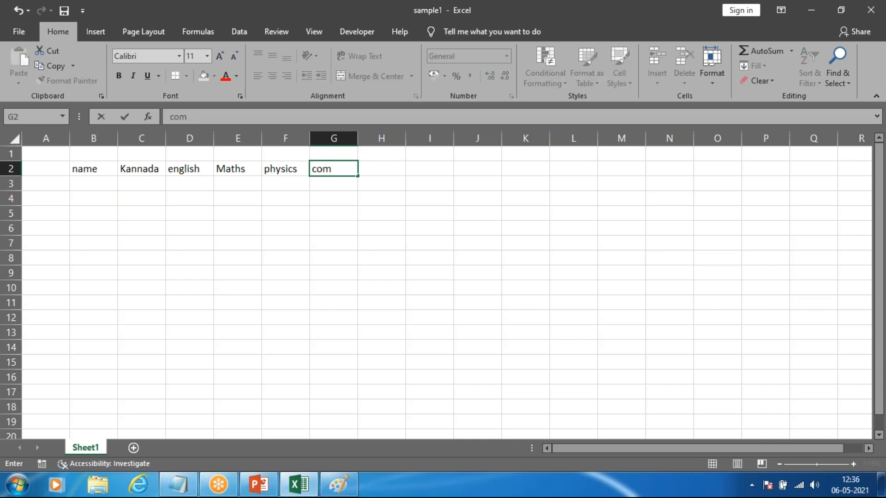
type("puterscien")
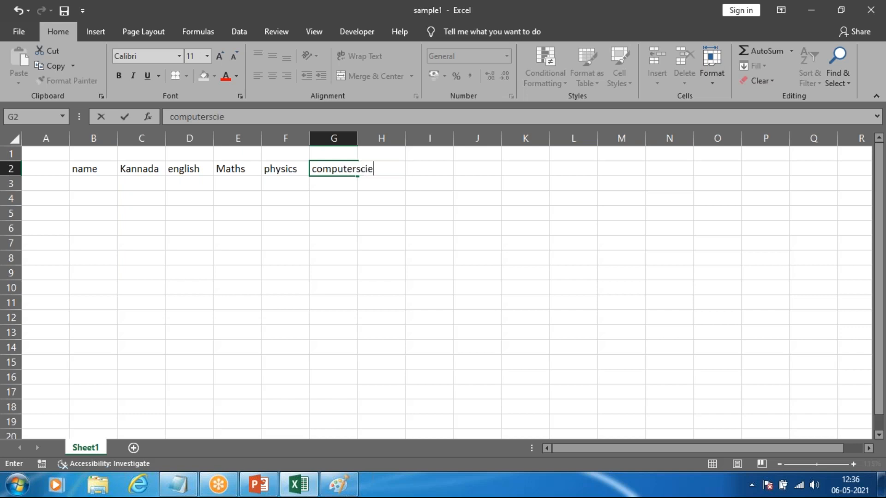
key("BackSpace")
type("nce")
left_click(339, 220)
left_click_drag(358, 139, 395, 138)
left_click(422, 239)
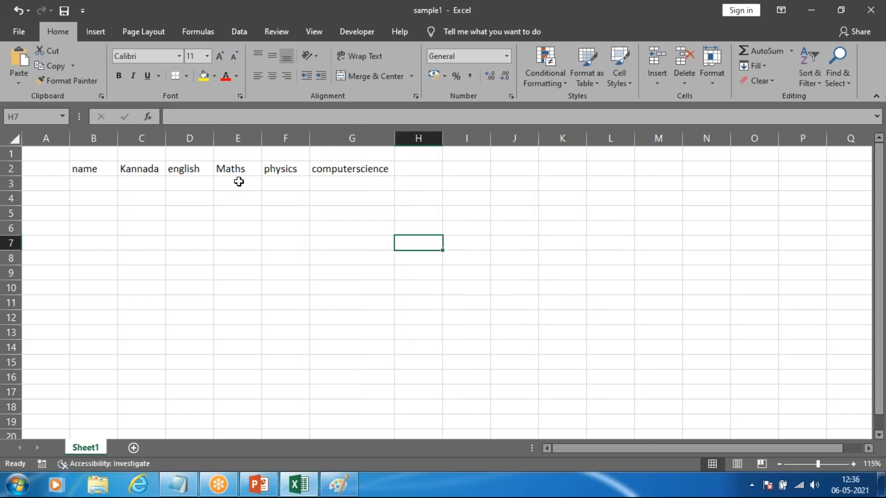
Step: Enter a student's first name in cell B3 under the name heading, finishing on B4
left_click(237, 170)
left_click(152, 178)
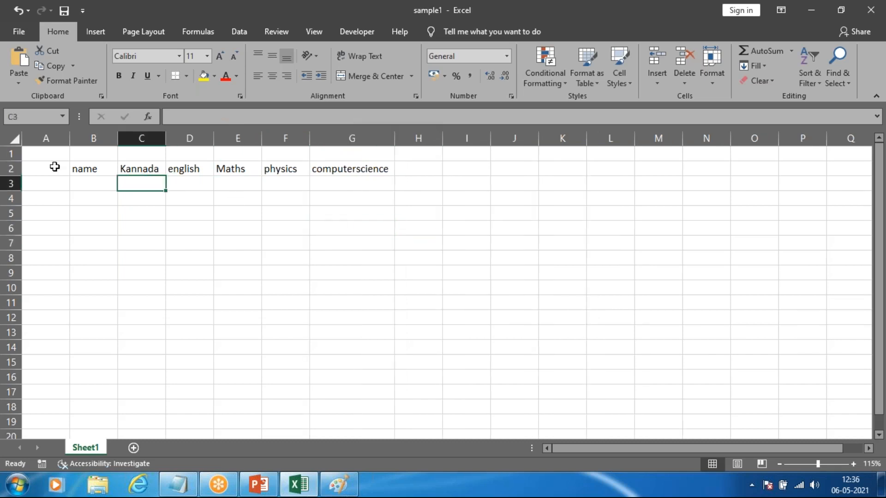
left_click(103, 168)
left_click(100, 188)
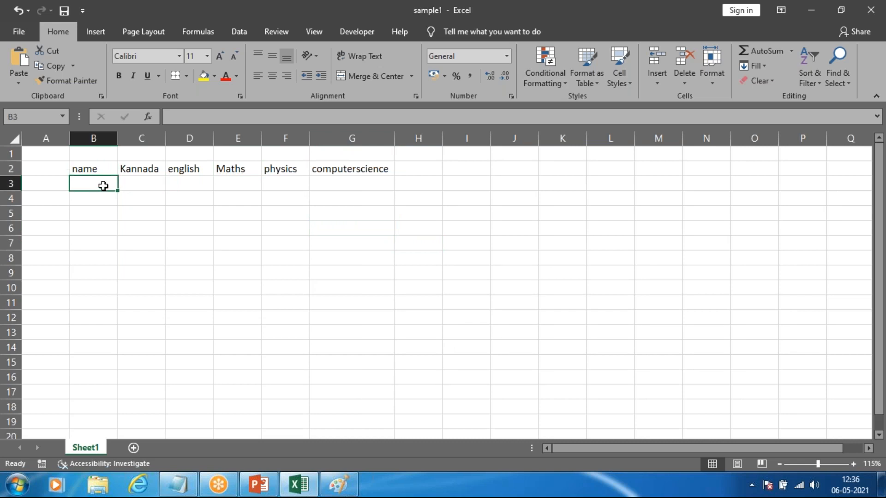
type("ravi")
key("Tab")
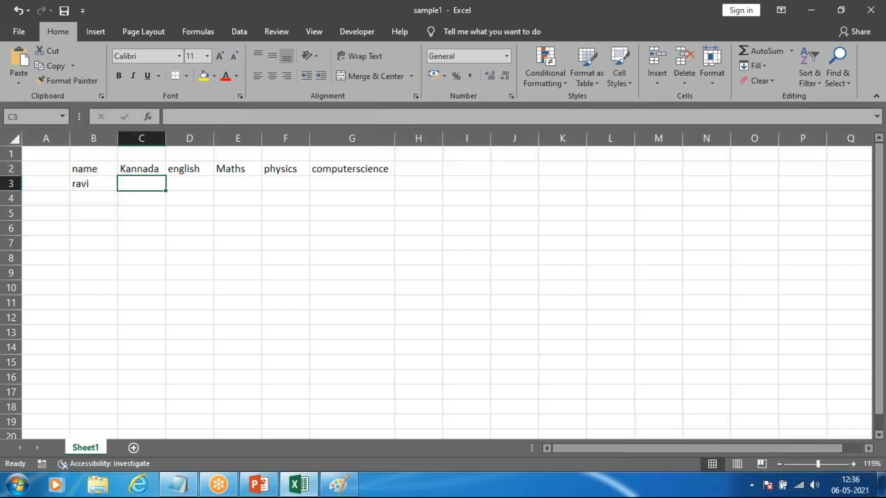
key("Return")
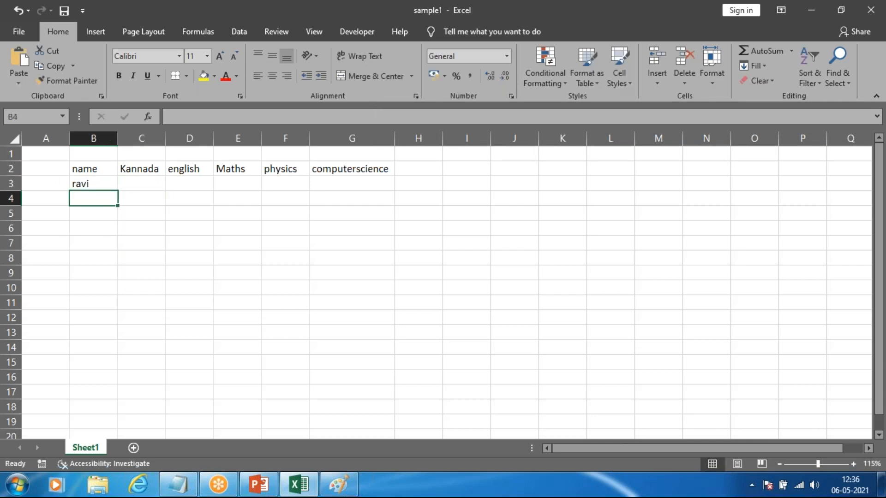
Step: Move the active cell one cell at a time along row 2 from B2 to J2
left_click(91, 170)
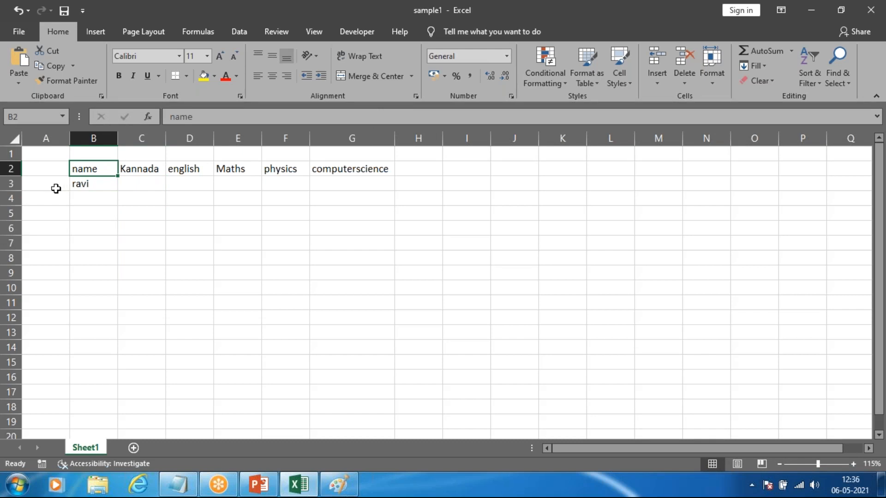
key("Right")
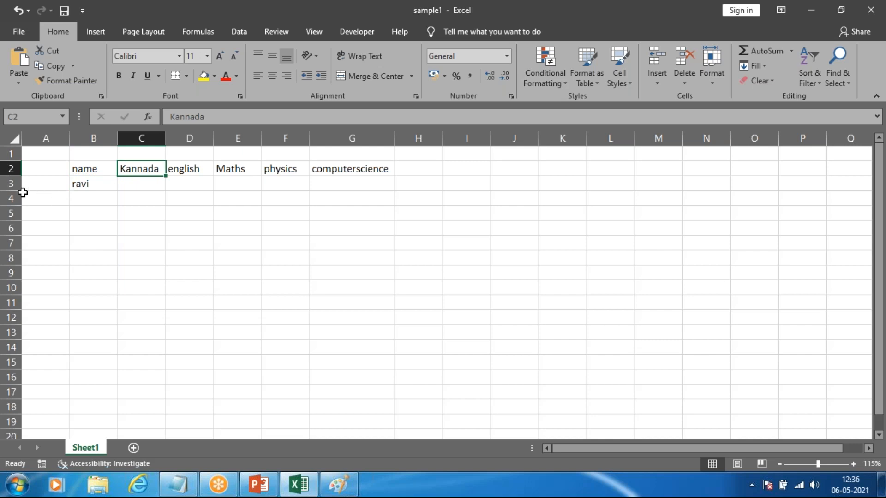
key("Right")
key("Right")
key("Right")
key("Right")
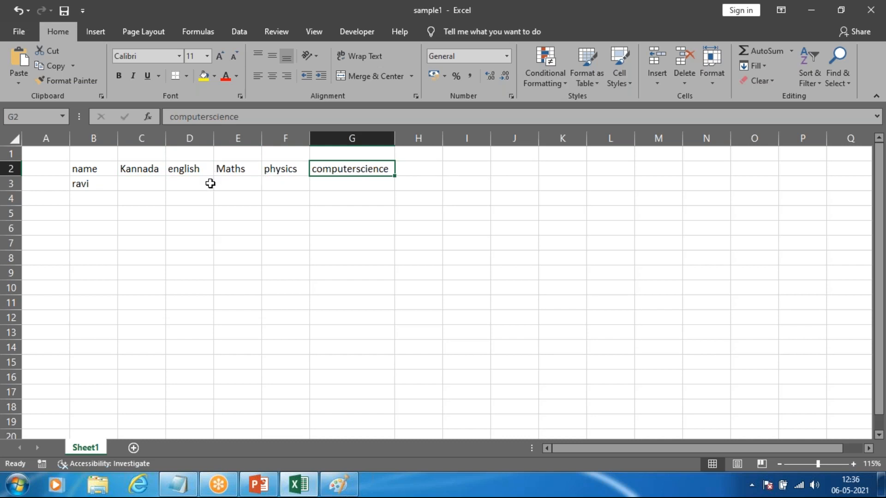
key("Right")
key("Right")
key("Right")
key("Right")
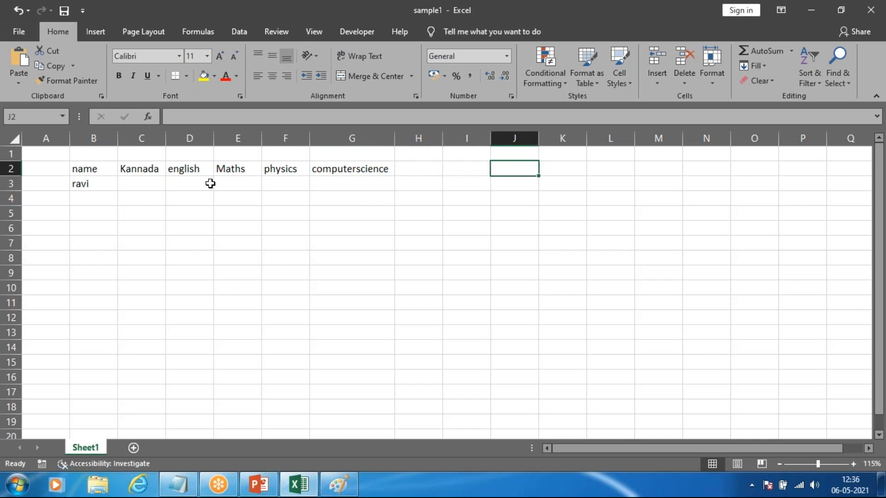
Step: Move the active cell from B2 down column B to B6, back up to row 2, and across to A2
left_click(89, 168)
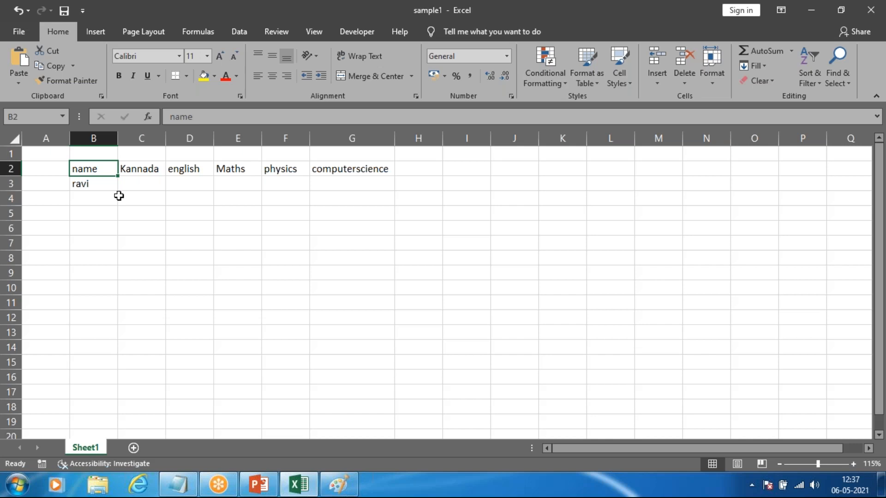
key("Down")
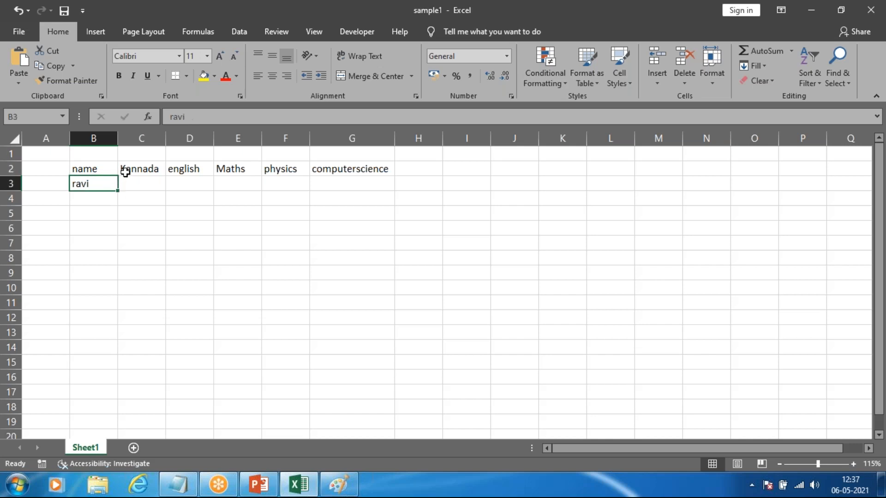
key("Down")
key("Down")
key("Down")
key("Down")
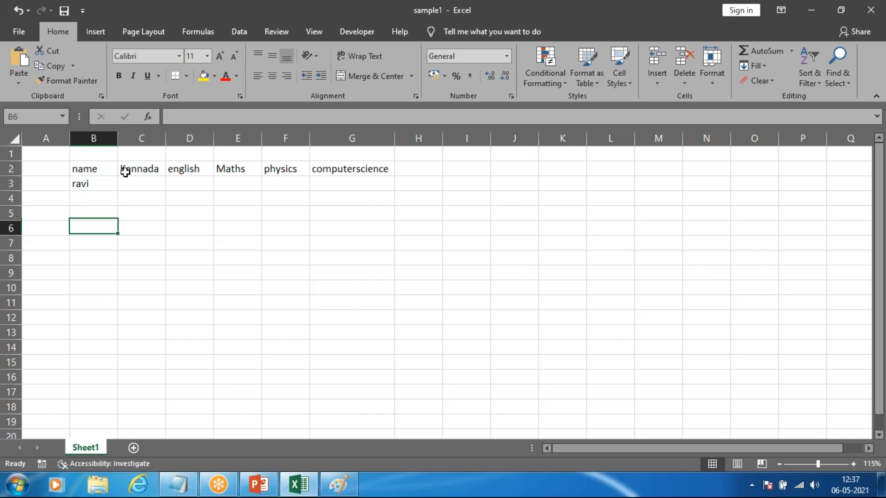
key("Up")
key("Up")
key("Up")
key("Up")
key("Up")
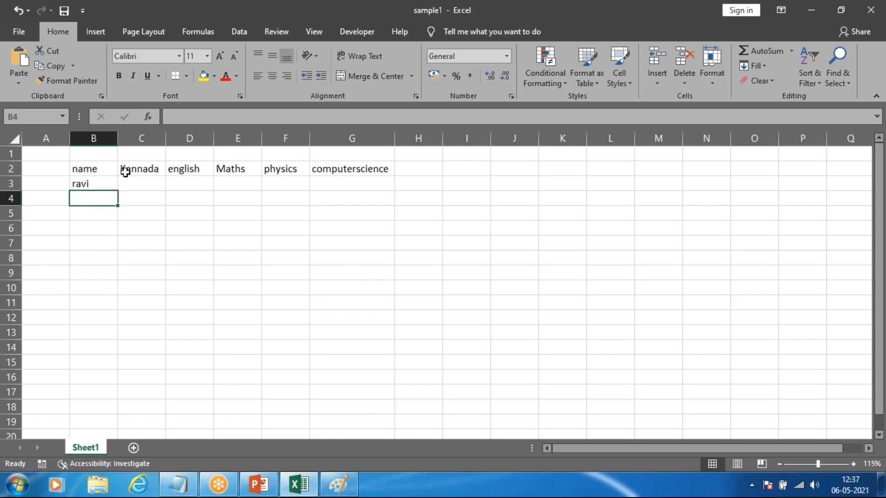
key("Left")
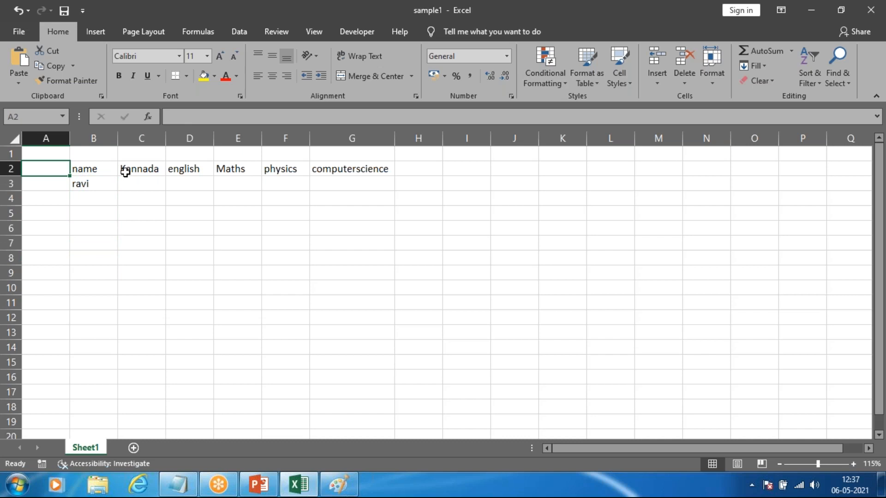
Step: Enter two more students' first names in cells B4 and B5 under the name heading
key("Right")
key("Right")
key("Left")
key("Down")
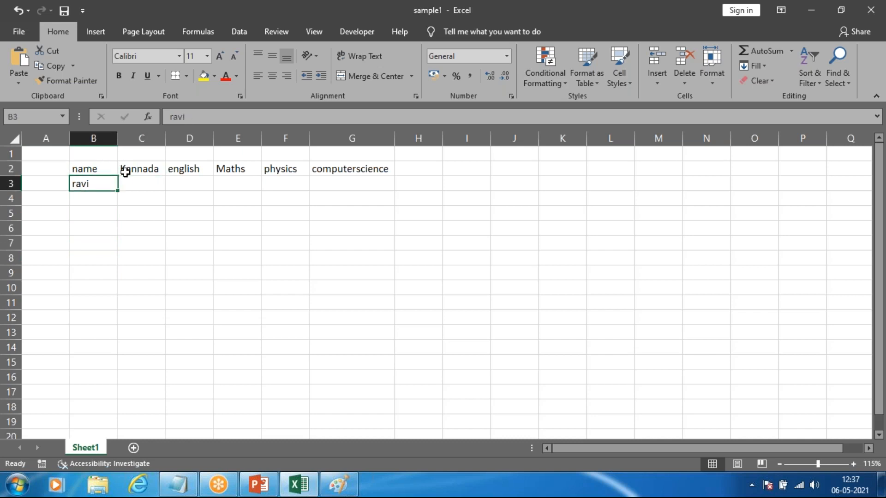
key("Down")
type("raja")
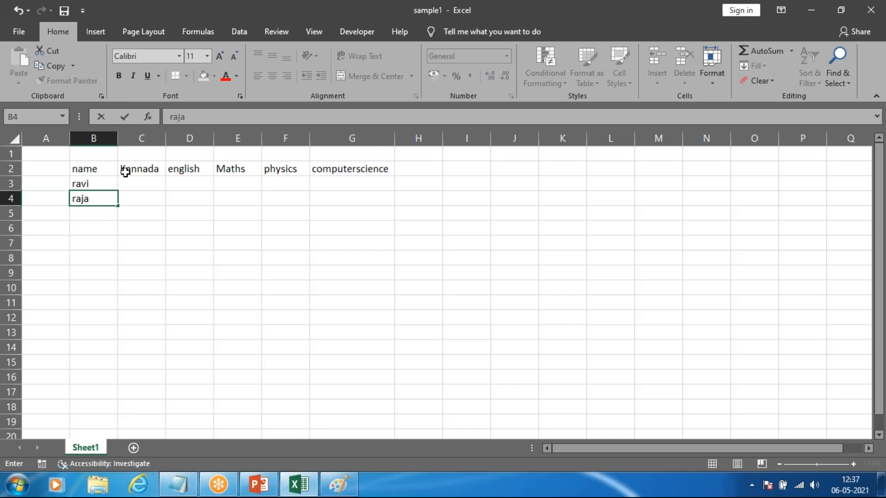
key("Return")
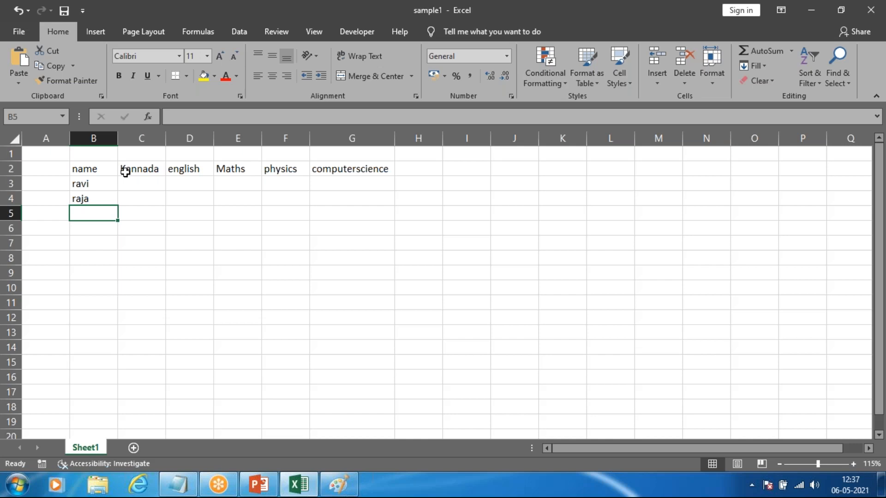
type("guna")
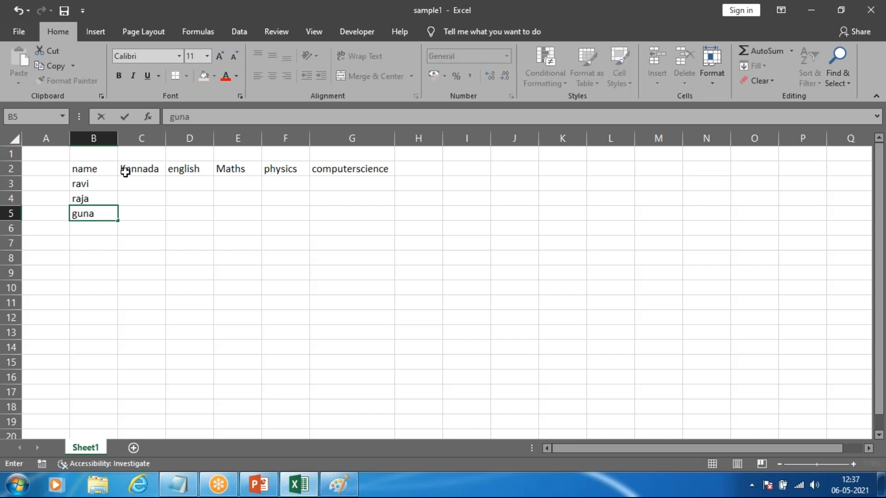
key("Return")
Step: Enter another student's first name in cell B6, discarding the stray text typed in C2 and completing the unfinished name
type("su")
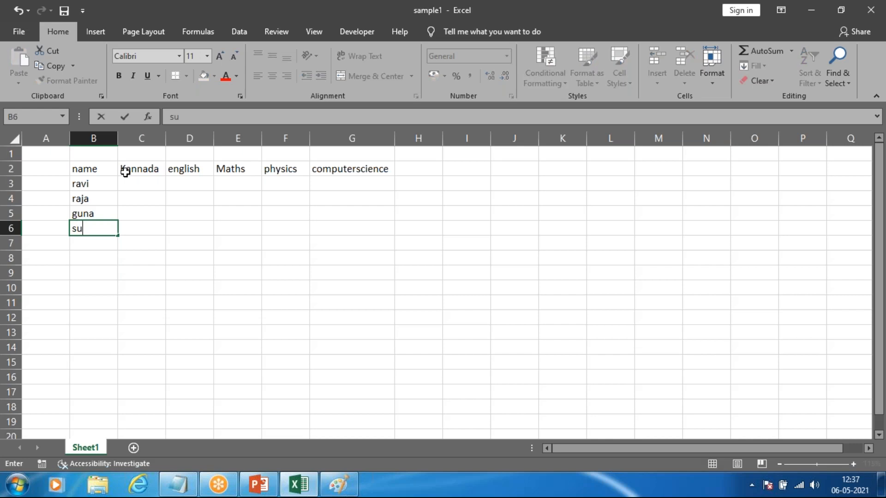
type("dh")
left_click(125, 172)
type("ir")
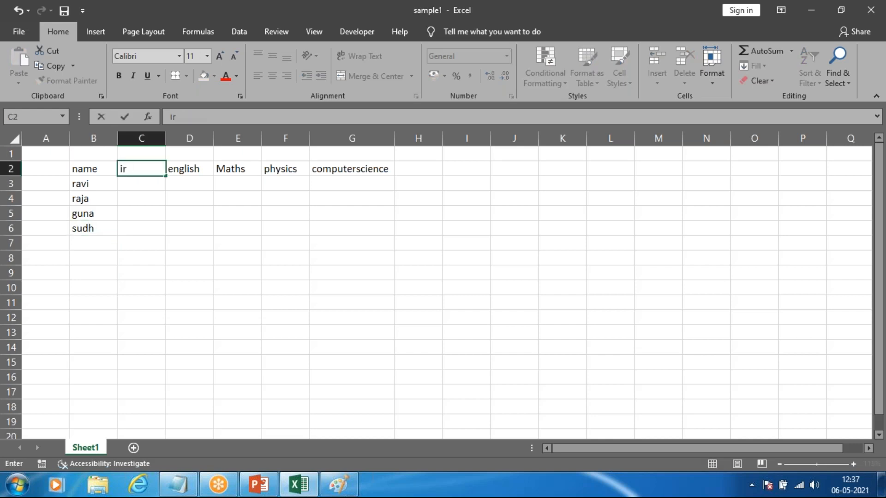
key("Escape")
left_click(100, 227)
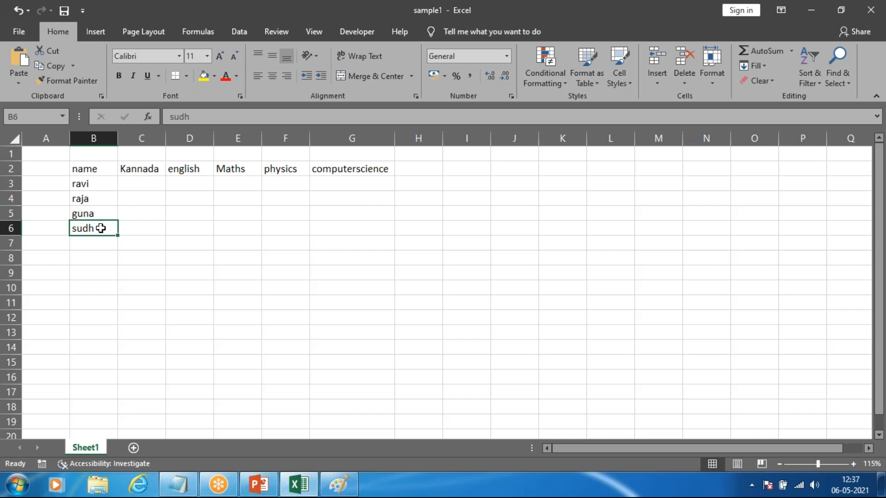
left_click_drag(94, 284, 93, 275)
left_click(98, 225)
double_click(100, 229)
type("ir")
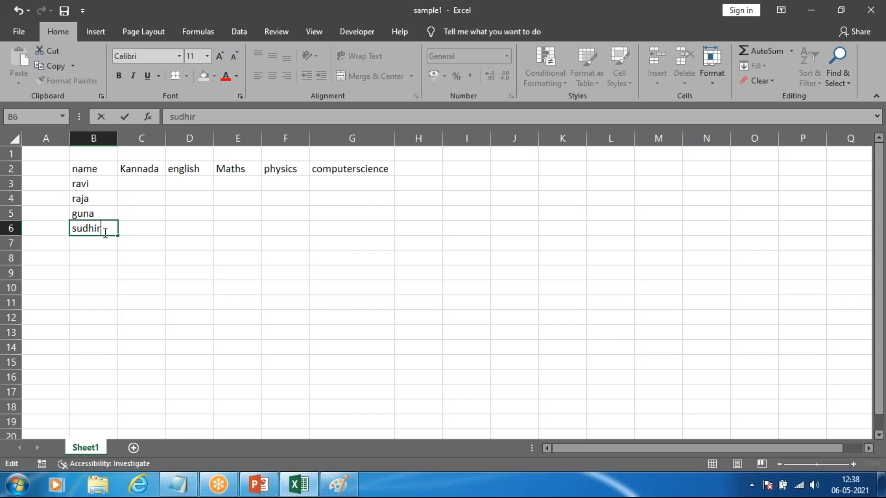
left_click(124, 243)
left_click(137, 171)
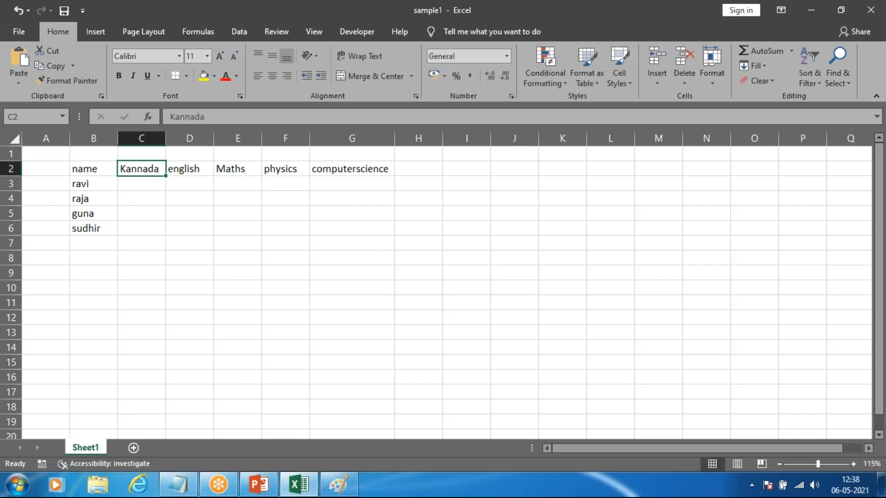
key("Down")
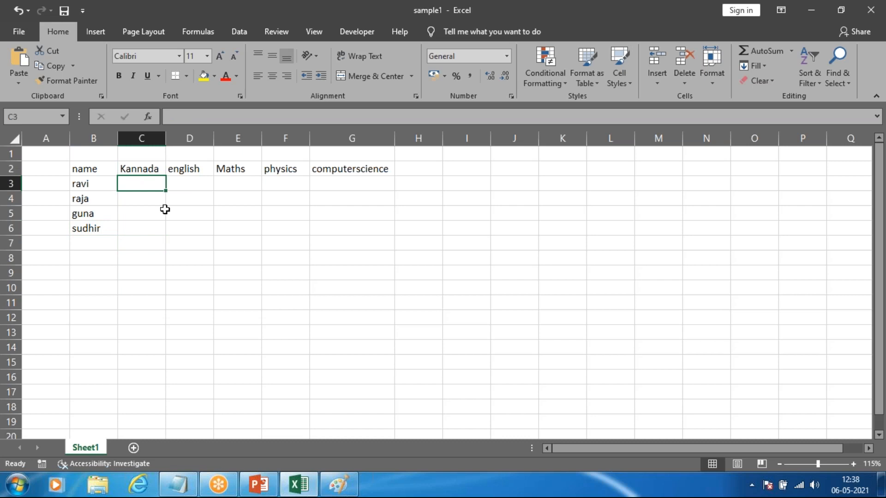
type("45")
key("BackSpace")
key("BackSpace")
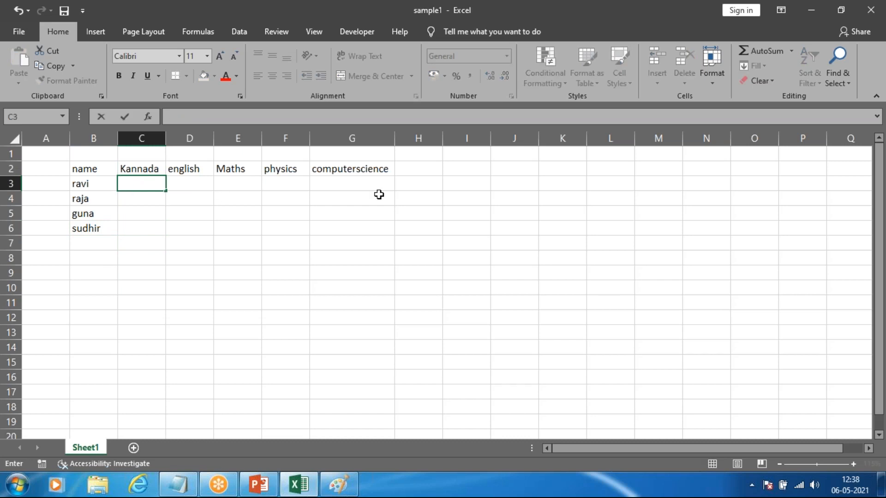
left_click(167, 225)
Step: Enter the formula =RAND() in cell C3 under the Kannada heading
left_click(154, 185)
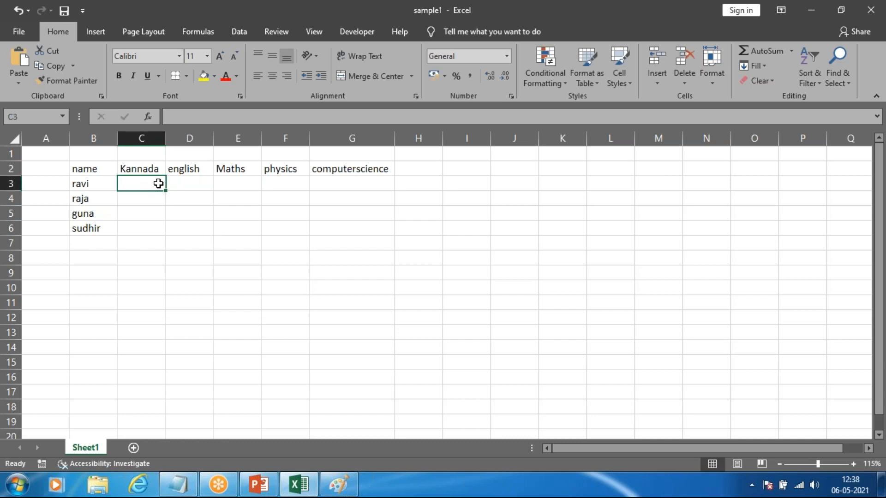
type("=ra")
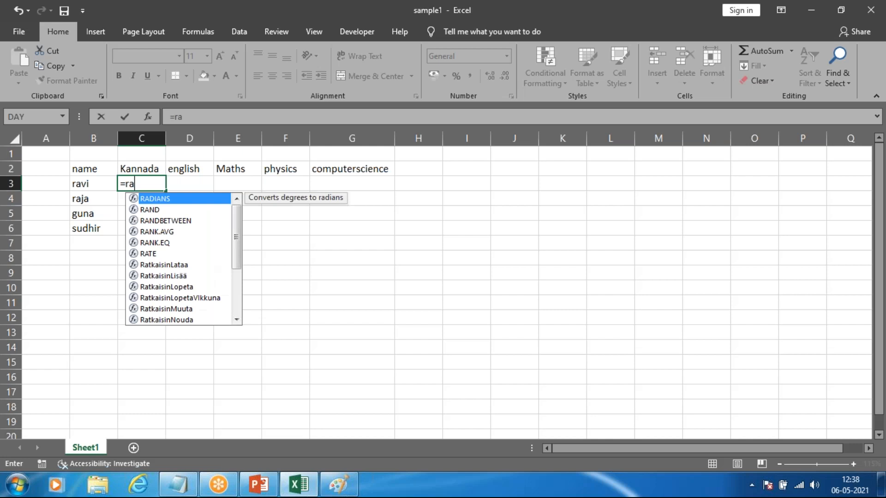
type("nd")
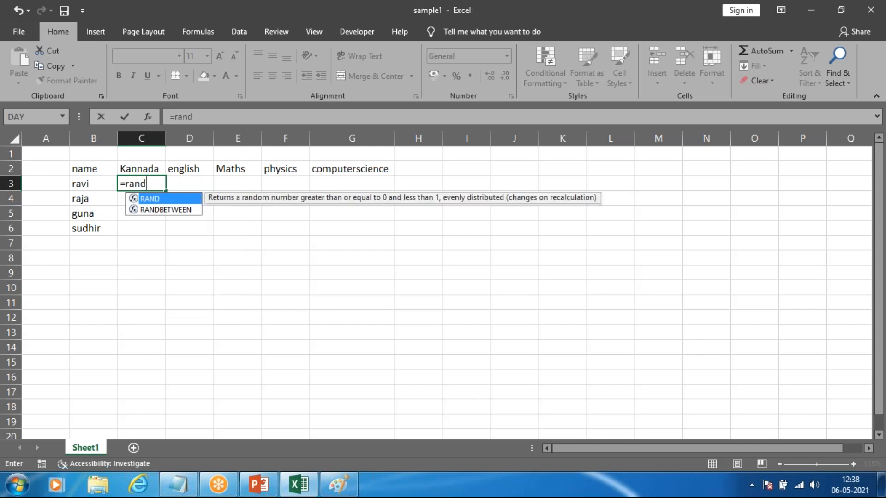
type("(")
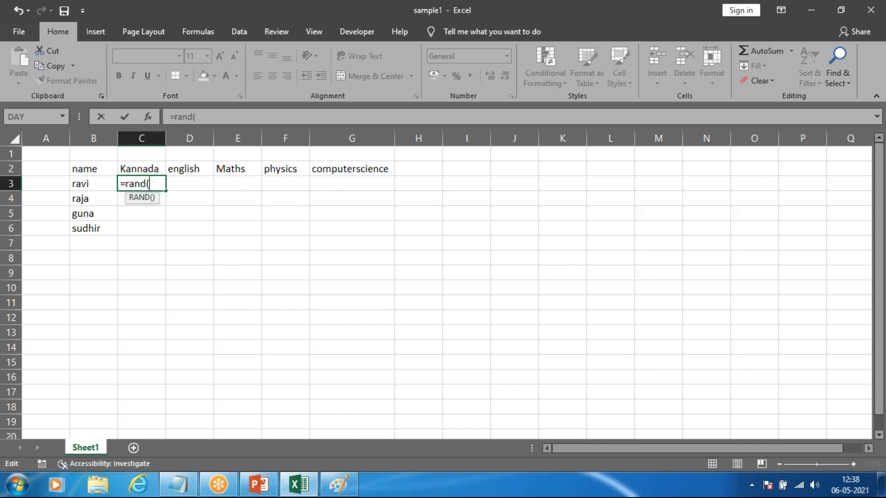
type(")")
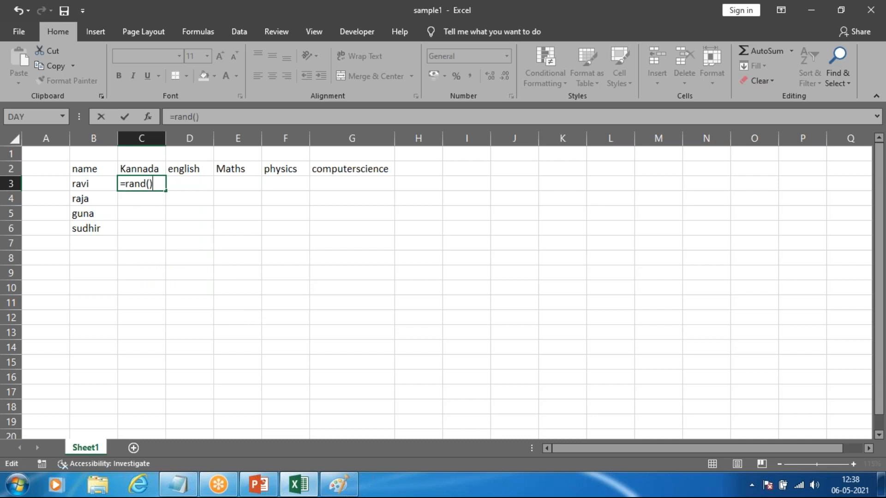
left_click_drag(146, 184, 162, 182)
key("Return")
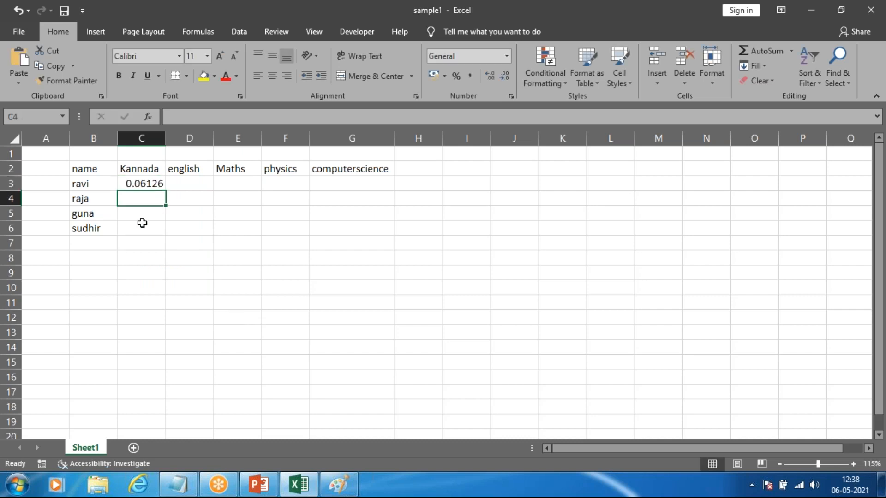
Step: Examine the formula behind the value in cell C3, comparing it with the empty cell C4
left_click(143, 181)
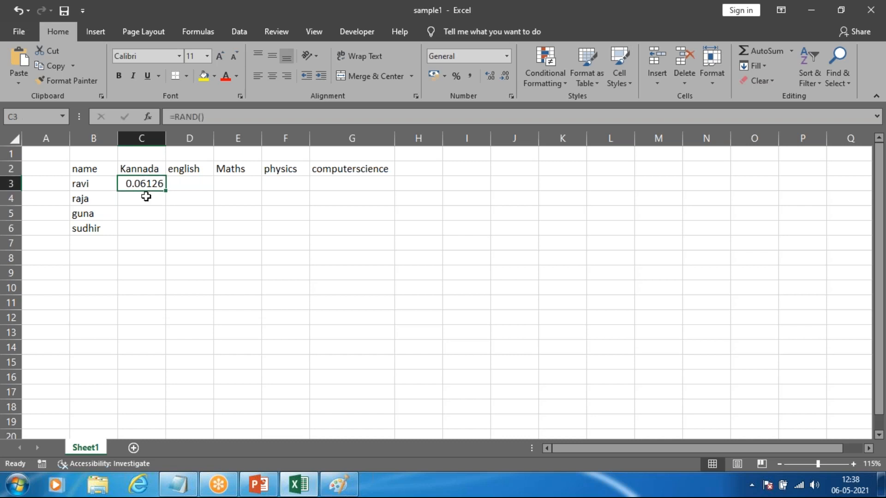
left_click(145, 198)
left_click(141, 185)
left_click(200, 117)
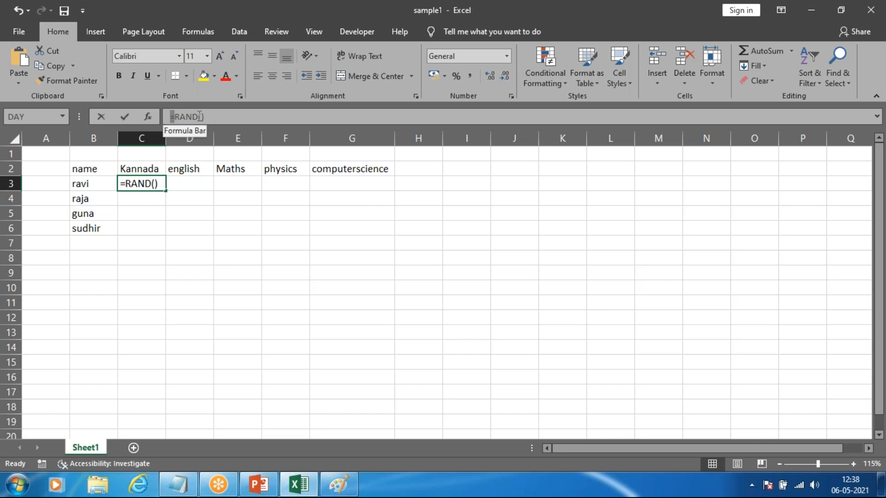
left_click_drag(199, 117, 210, 117)
Step: Change the Office theme to Colorful in the account settings
left_click(8, 33)
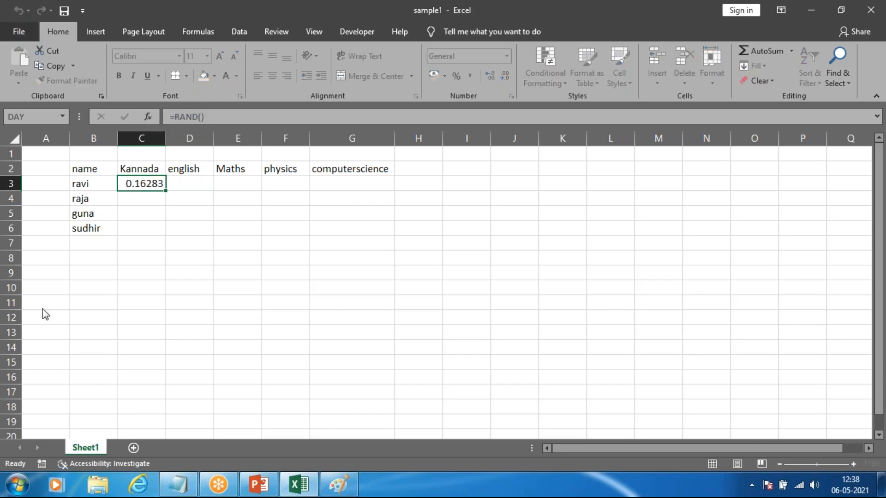
left_click(41, 346)
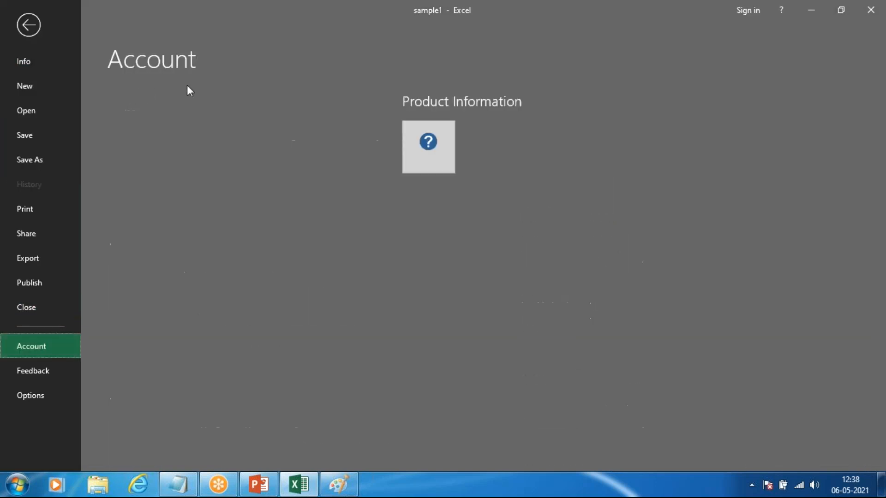
left_click(192, 111)
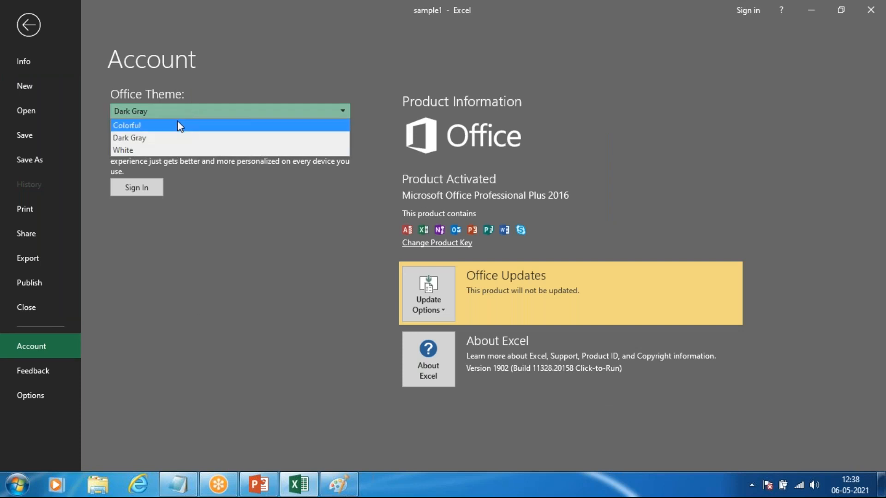
left_click(177, 125)
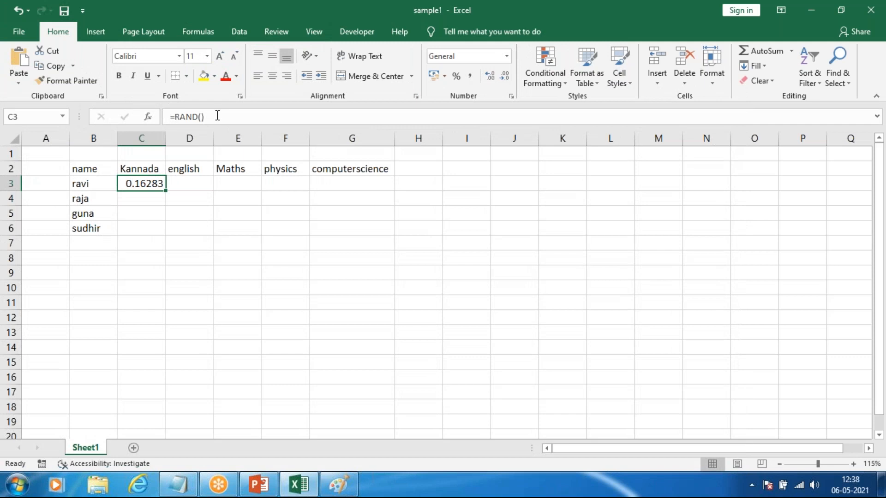
Step: Highlight the whole formula of cell C3 for viewing and leave it without editing
left_click_drag(216, 116, 163, 117)
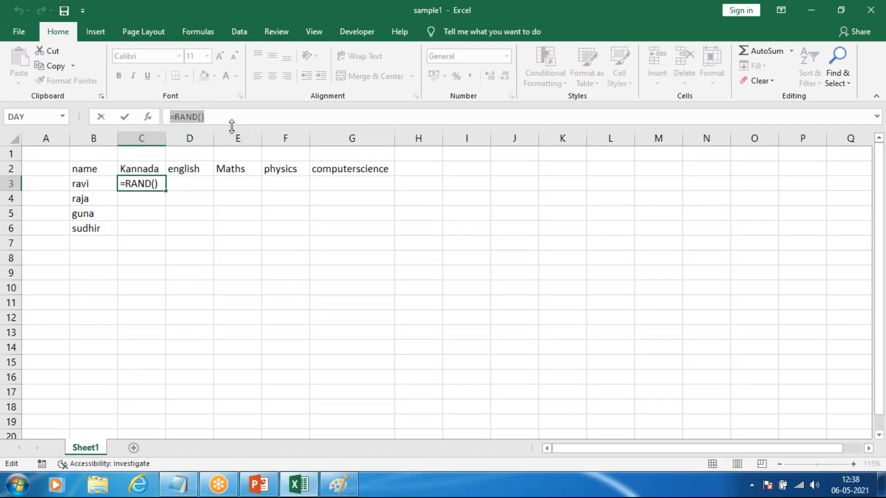
left_click(164, 210)
key("Escape")
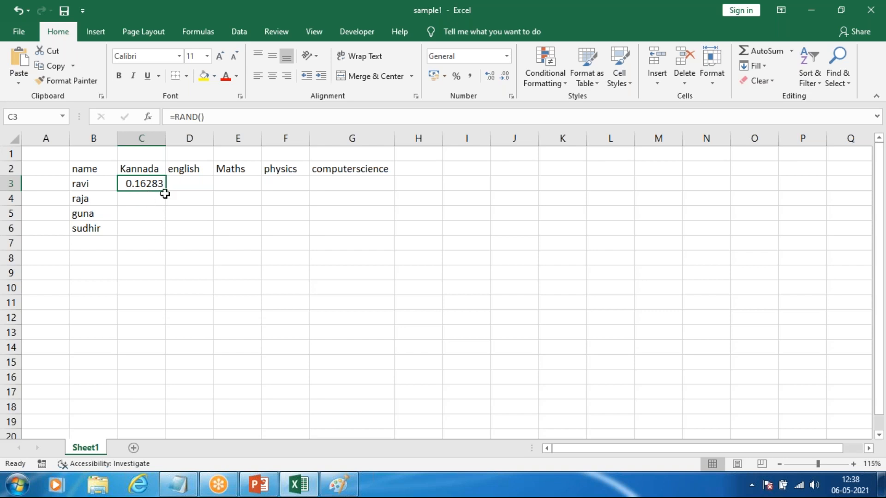
Step: Clear cell C3 and enter the formula =RAND() in it again
left_click(136, 212)
left_click(140, 188)
key("BackSpace")
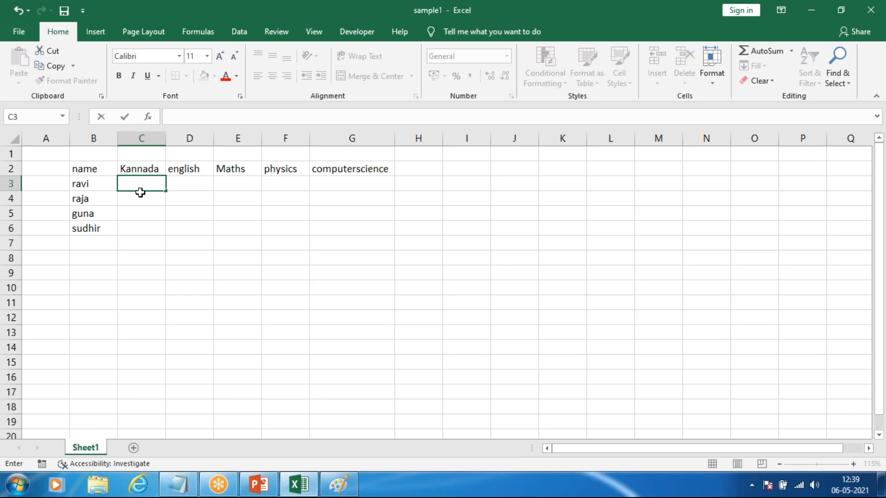
type("=")
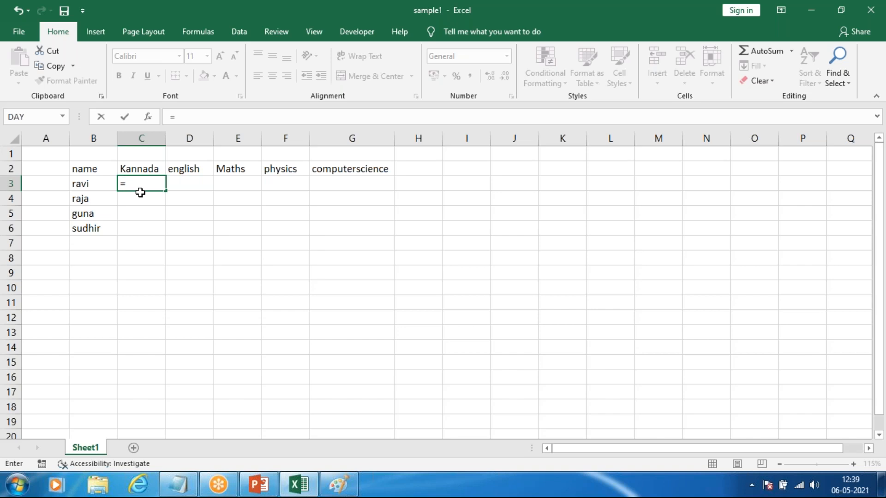
type("rand")
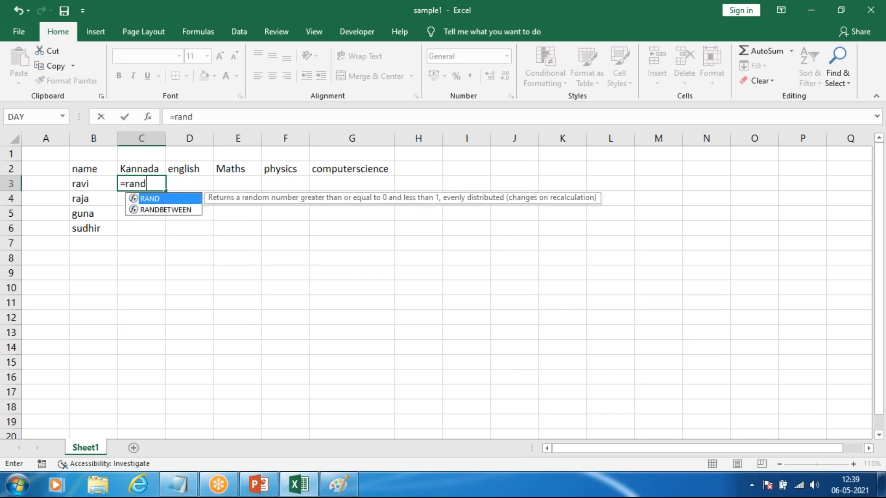
type("()")
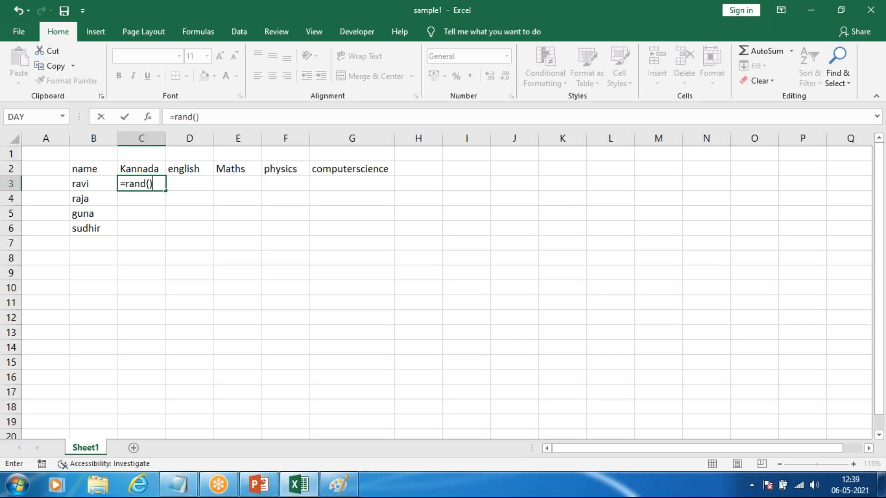
key("Return")
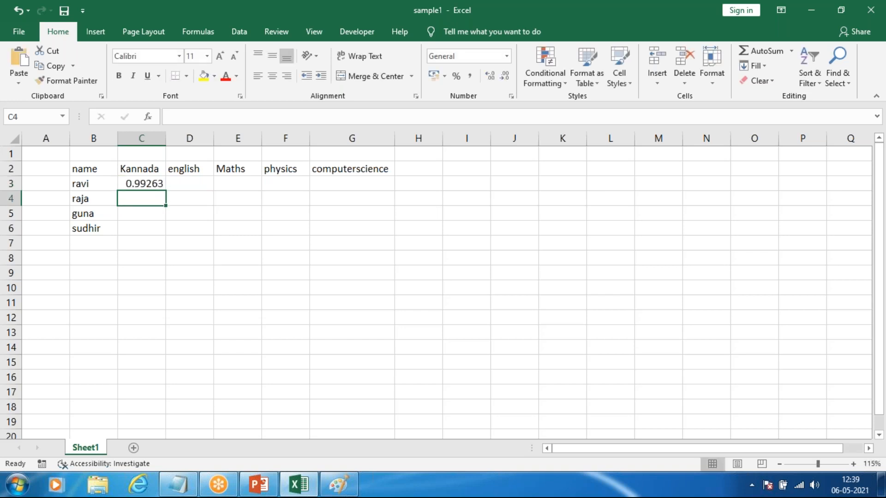
Step: Fill the RAND formula from C3 across row 3 through the computerscience column, ending at G3
left_click(146, 185)
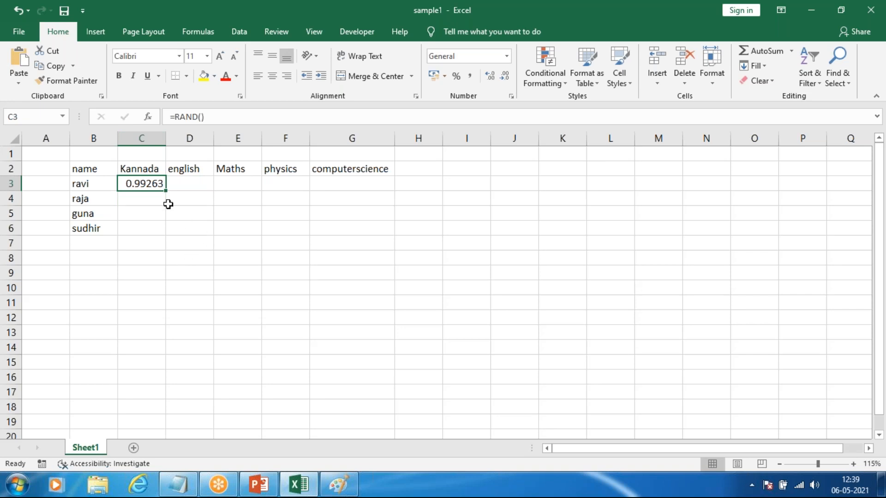
scroll(180, 184, "up", 6, "ctrl")
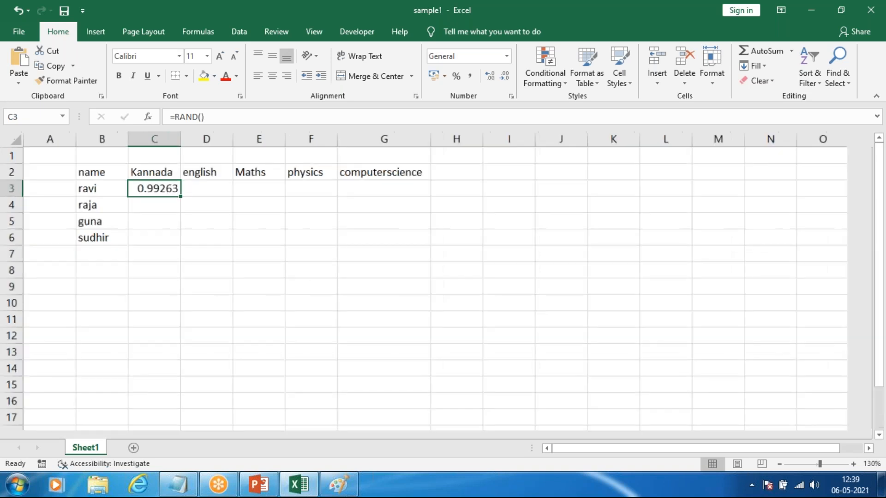
scroll(331, 277, "up", 1, "ctrl")
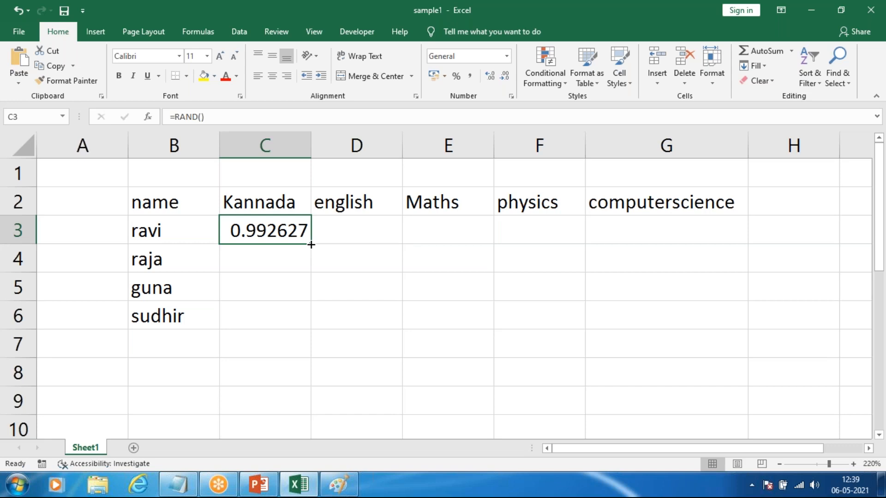
left_click_drag(311, 245, 712, 275)
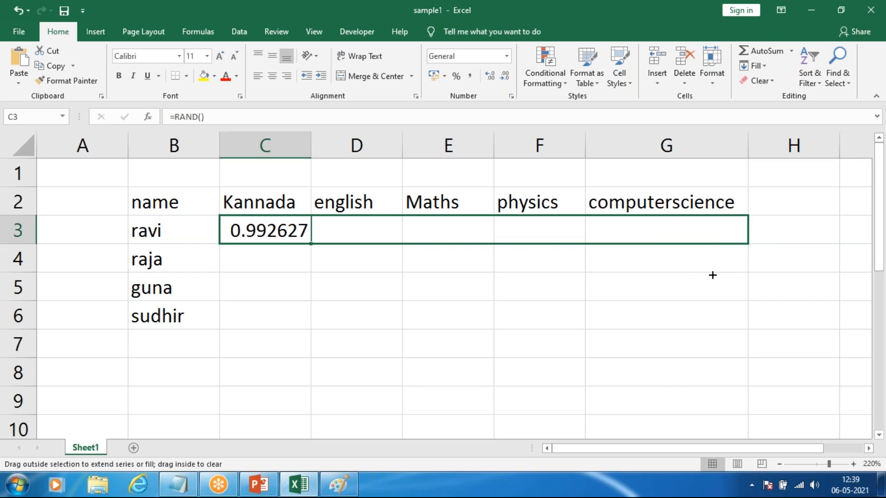
left_click_drag(712, 275, 710, 272)
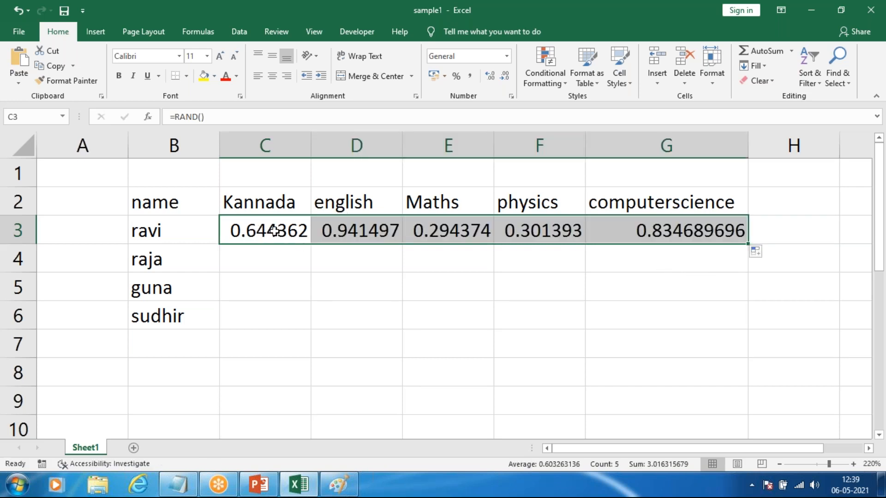
Step: Fill the RAND formulas of C3:G3 down through row 6 for all the listed names
left_click_drag(748, 245, 747, 321)
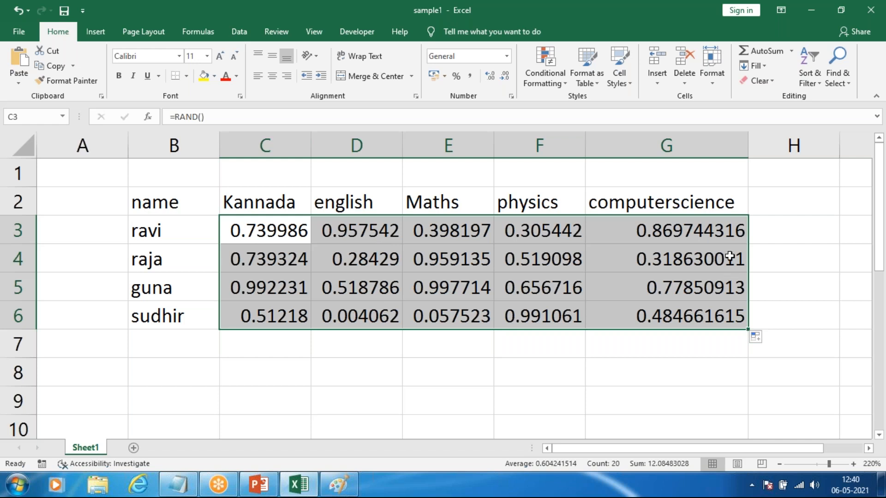
Step: Inspect individual cells across C3:G6 to see the formula behind each random value
left_click(458, 308)
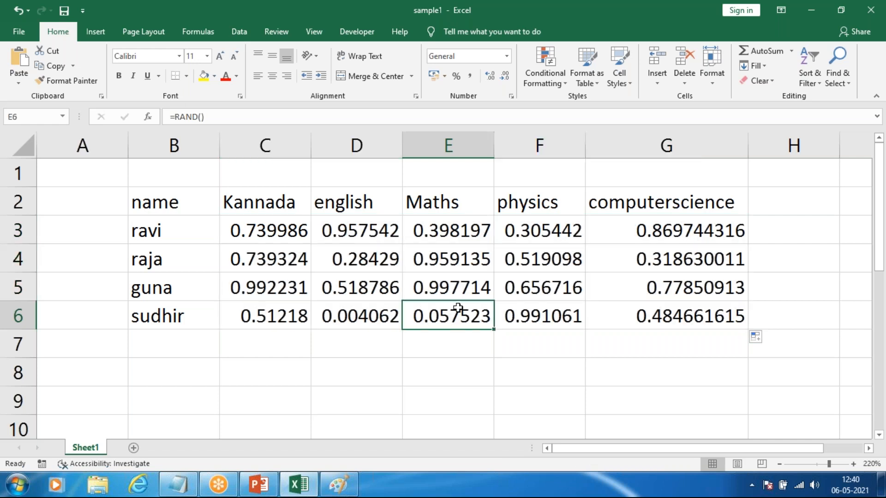
left_click(450, 281)
left_click(461, 251)
left_click(498, 263)
left_click(321, 287)
left_click(287, 258)
left_click(251, 231)
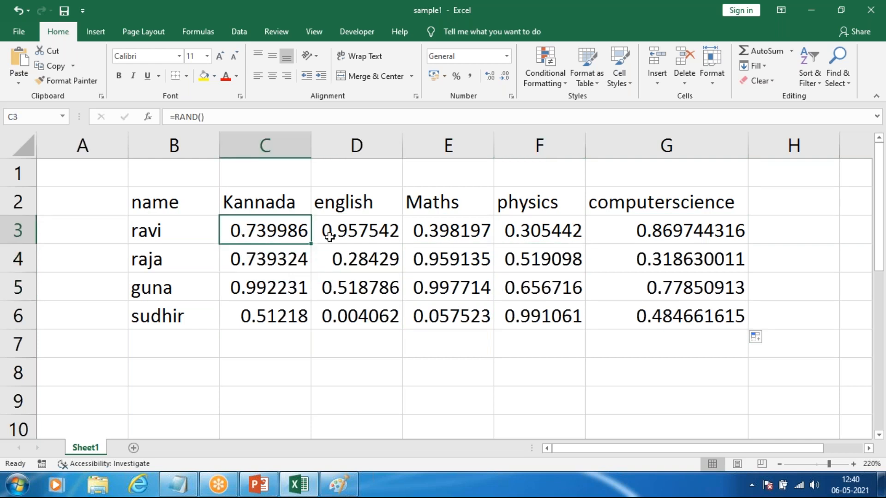
left_click(441, 234)
left_click(629, 263)
key("Left")
left_click(653, 279)
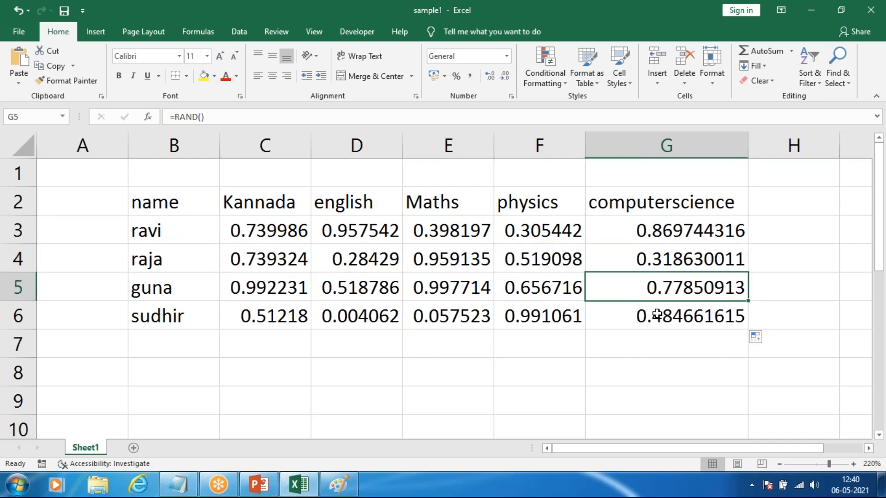
left_click(656, 315)
left_click(534, 313)
left_click(358, 321)
left_click(267, 318)
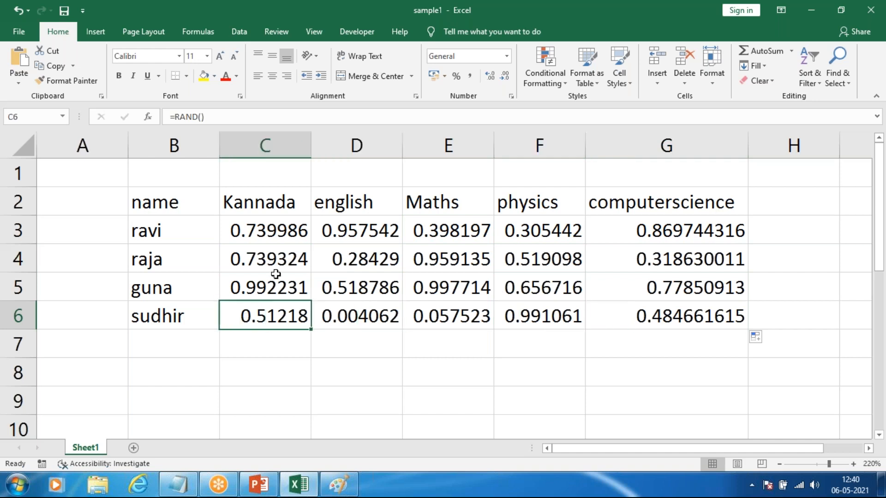
left_click(276, 280)
left_click(279, 233)
left_click(364, 236)
left_click(385, 279)
left_click(504, 266)
left_click(475, 234)
left_click(535, 275)
left_click(602, 238)
Step: Clear all the RAND values from the marks range C3:G6
left_click_drag(250, 229, 658, 321)
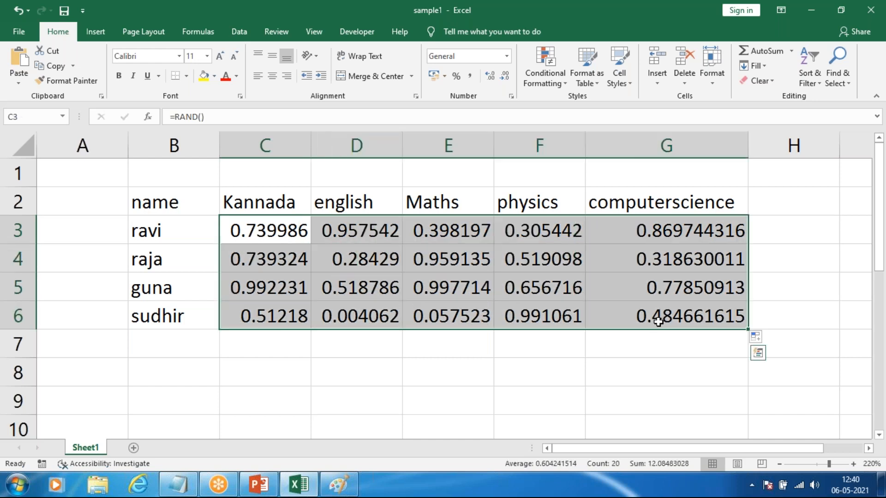
key("Delete")
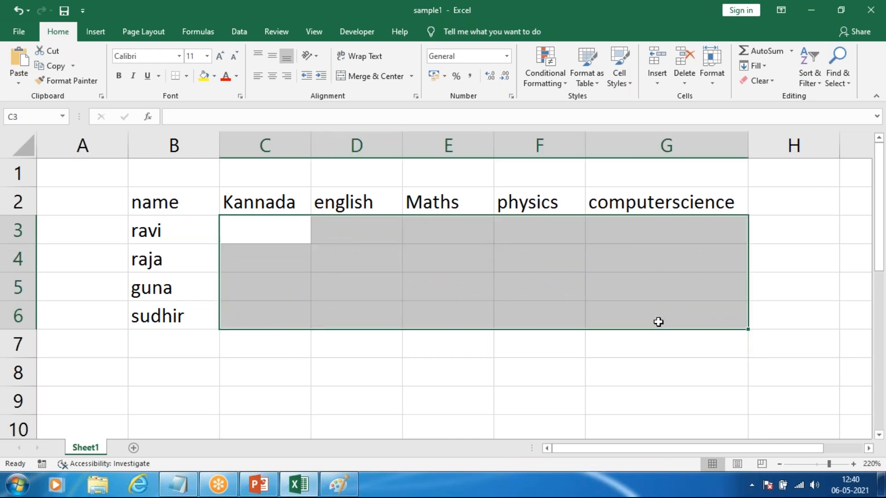
left_click(286, 369)
Step: Enter the formula =RANDBETWEEN(20,100) in cell C3
left_click(264, 230)
type("=ra")
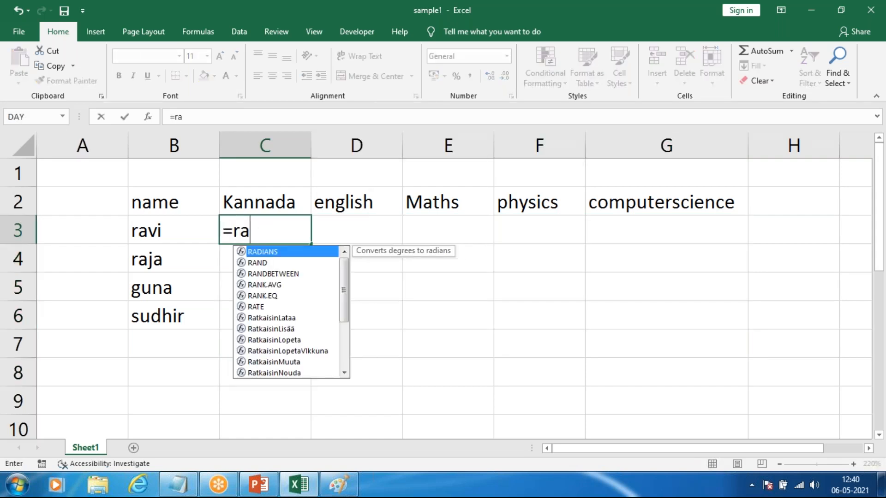
type("nd")
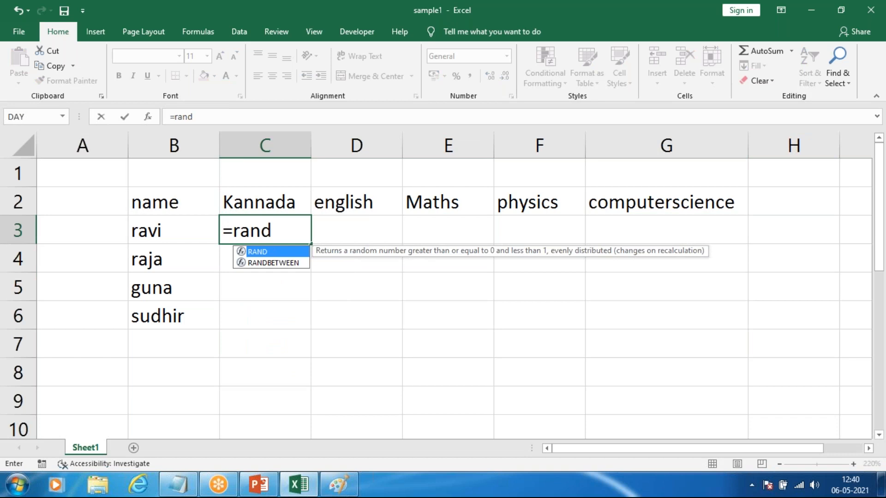
key("Down")
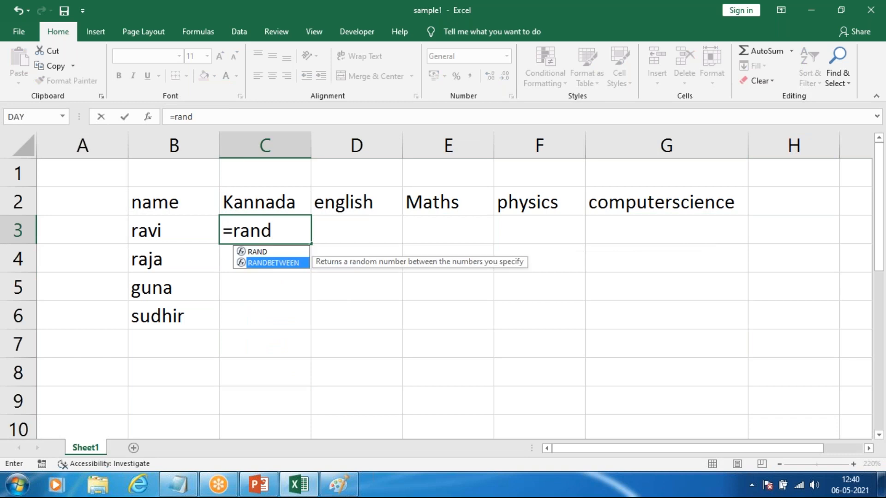
double_click(278, 264)
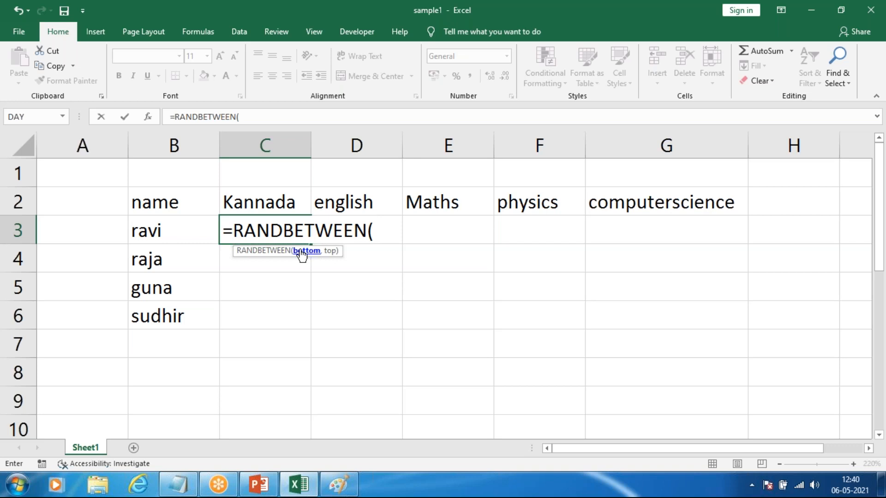
type("20")
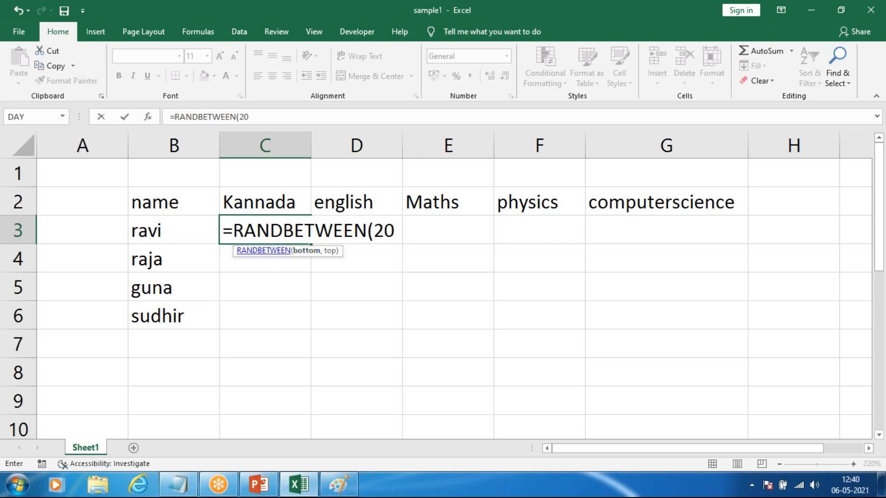
type(",")
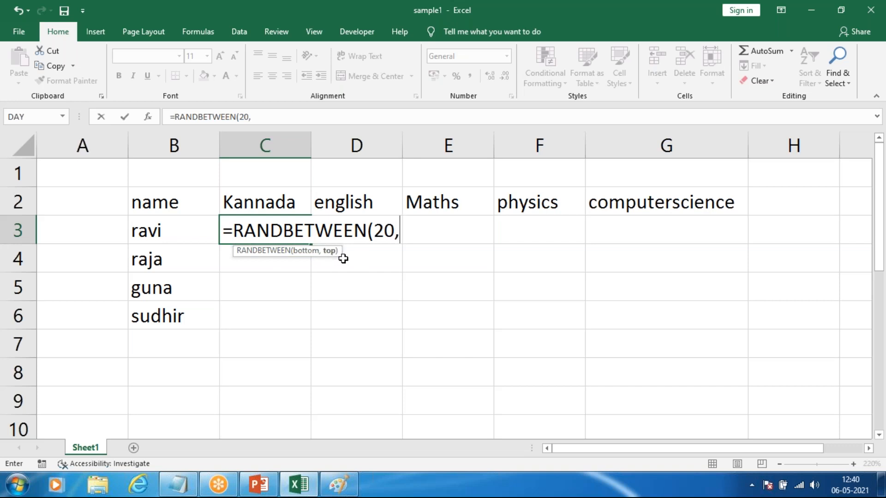
type("100")
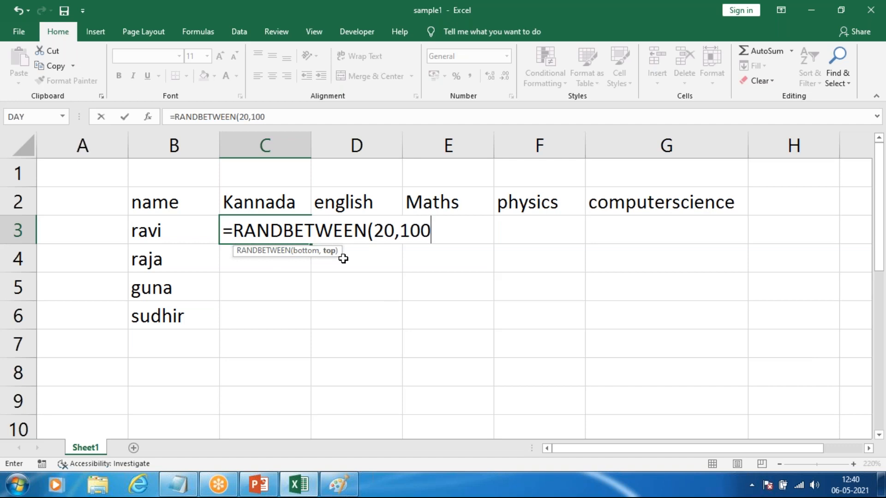
type(")")
key("Return")
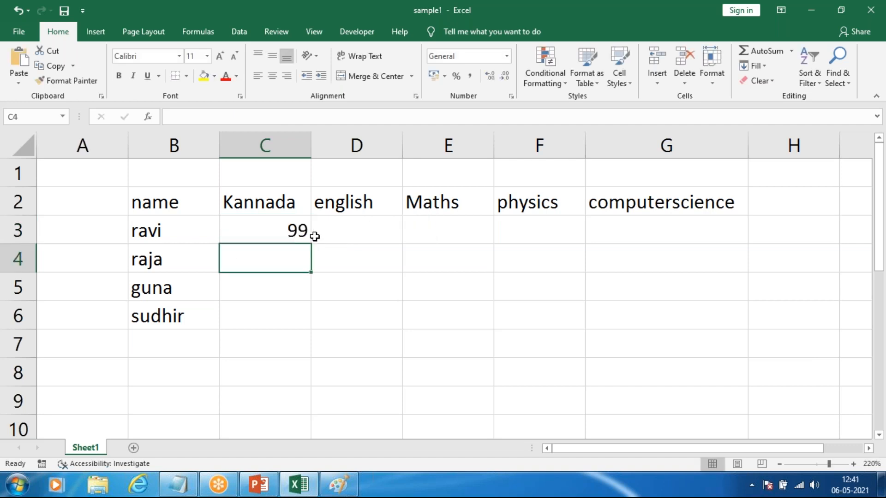
Step: Fill the RANDBETWEEN formula from C3 across to G3 and down through row 6
left_click(272, 230)
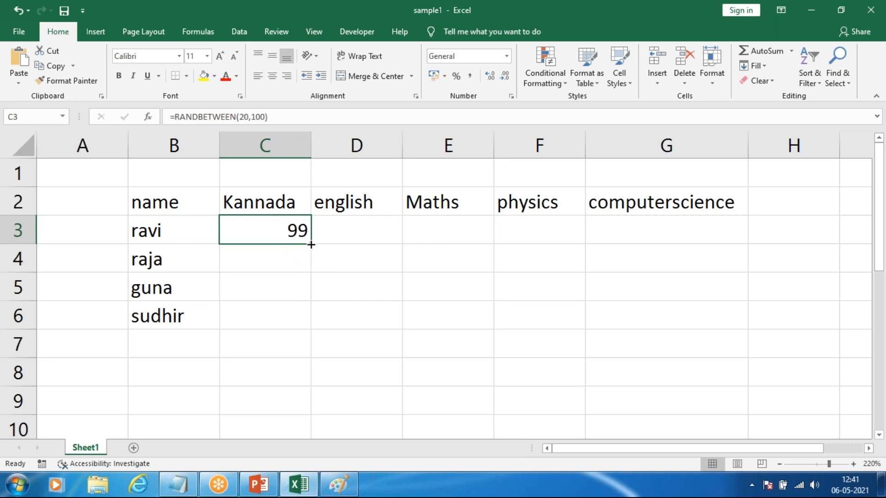
left_click_drag(310, 246, 742, 243)
left_click(296, 235)
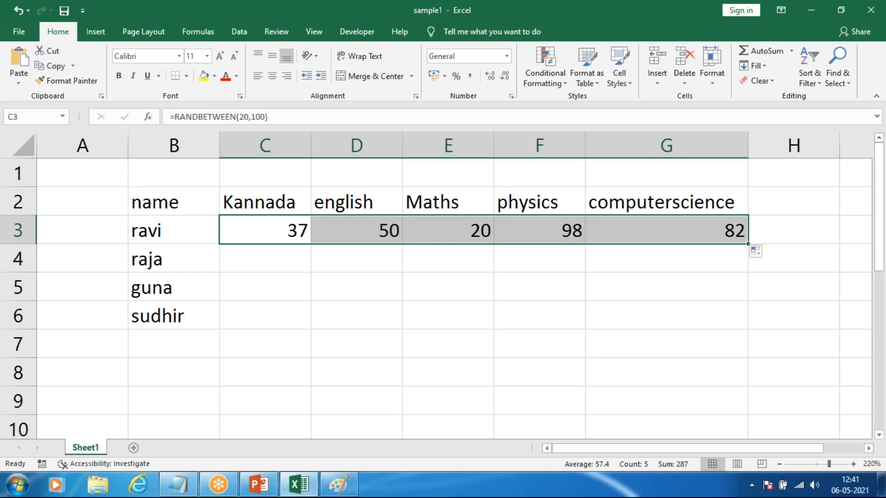
left_click_drag(744, 246, 748, 330)
left_click(680, 368)
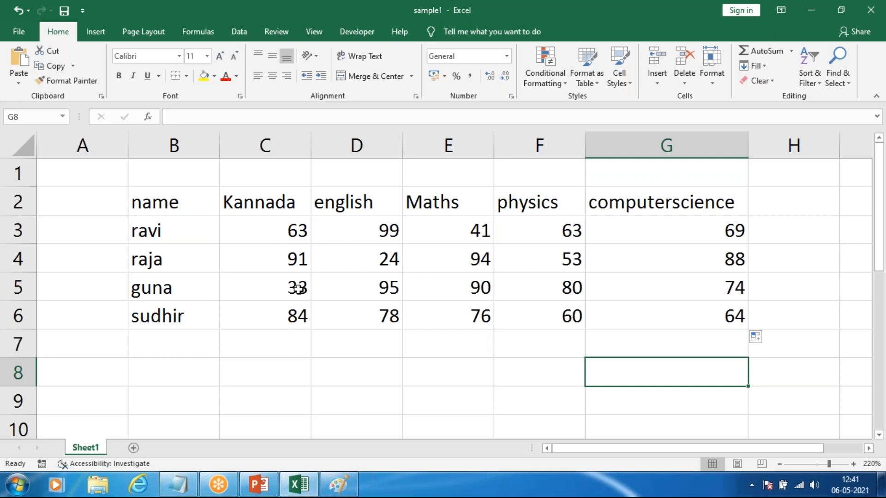
Step: Extend the RANDBETWEEN formulas in columns C to G down through row 13
scroll(415, 317, "down", 1)
scroll(411, 330, "up", 1)
scroll(411, 331, "down", 1)
scroll(412, 329, "up", 1)
scroll(418, 328, "down", 4, "ctrl")
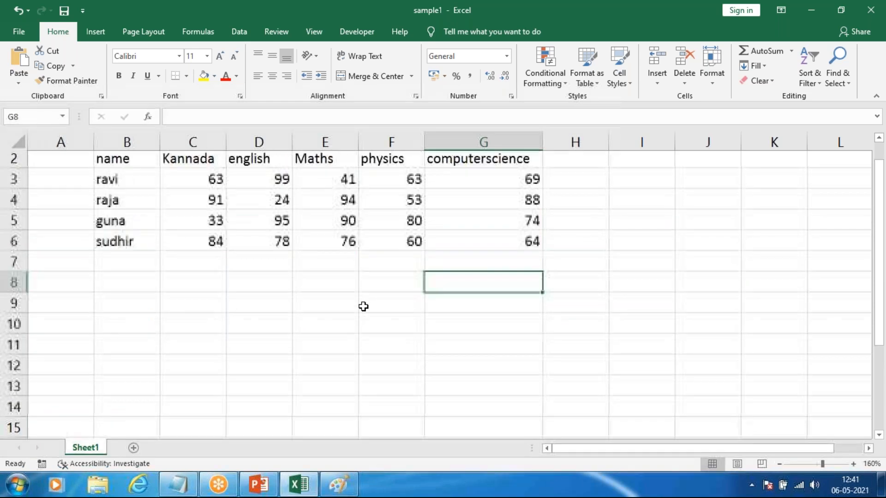
left_click_drag(126, 184, 475, 272)
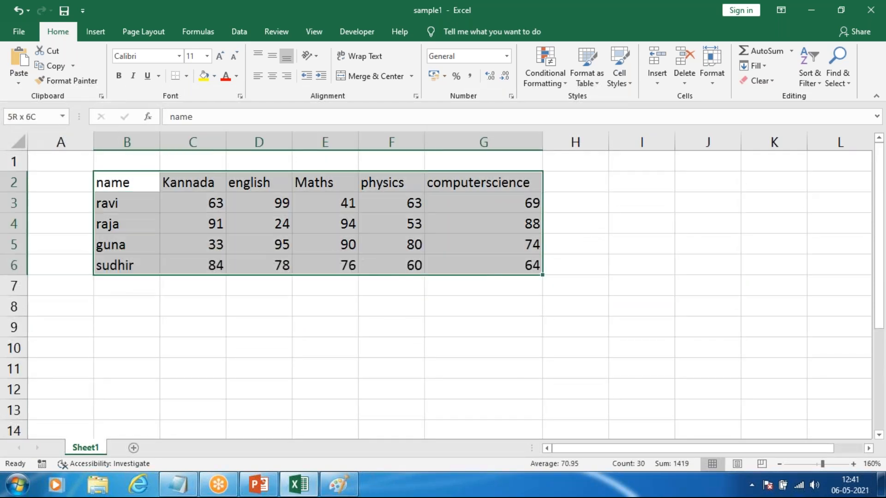
left_click(461, 283)
left_click_drag(217, 202, 544, 413)
scroll(444, 314, "down", 1)
scroll(110, 285, "up", 1)
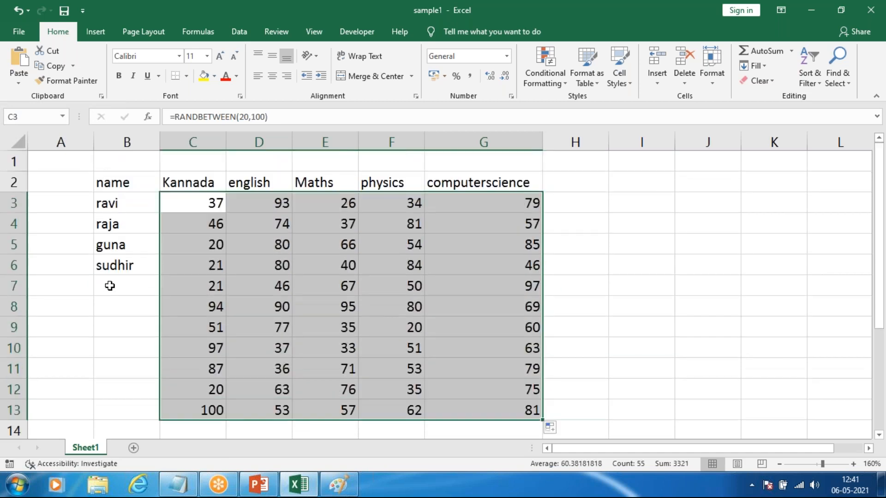
Step: Copy the four names in B3:B6 and paste them at B7 and again at B11
left_click(109, 286)
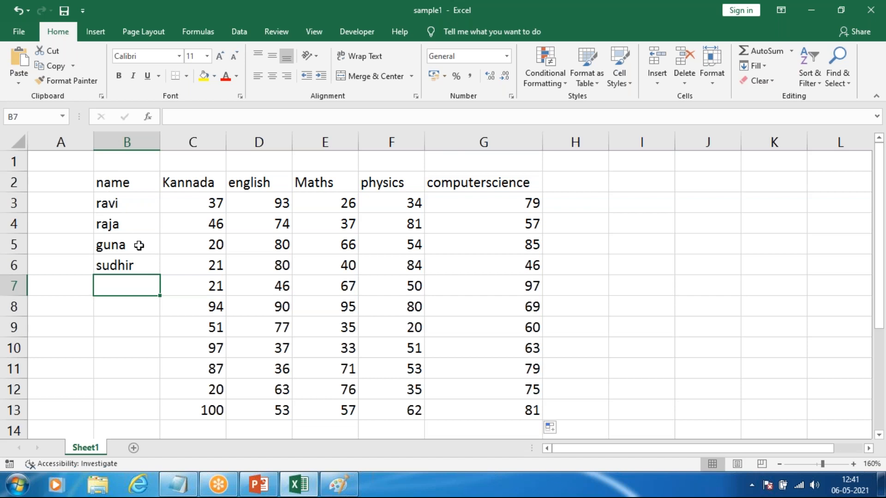
left_click_drag(137, 206, 139, 257)
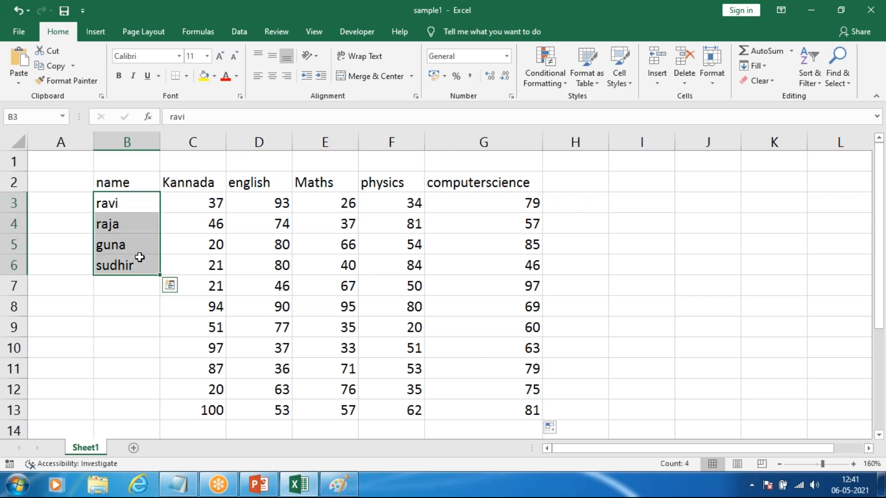
key("ctrl+c")
left_click(124, 282)
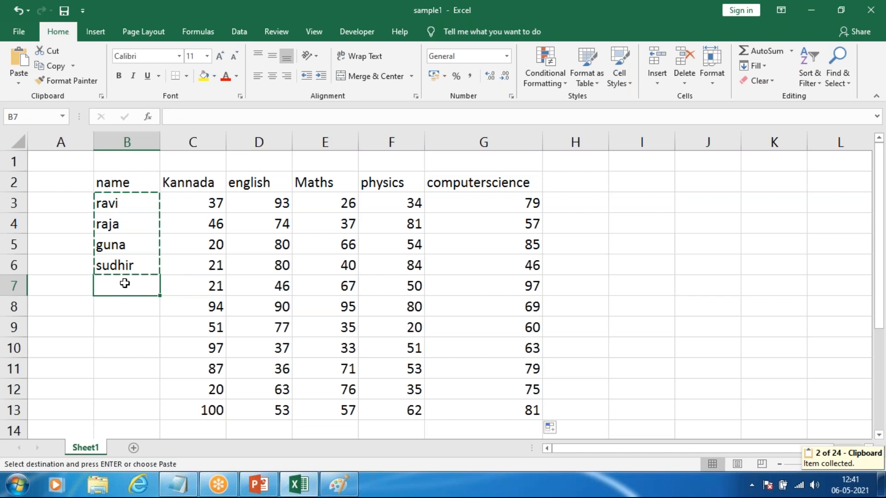
key("ctrl+v")
left_click(130, 367, "ctrl")
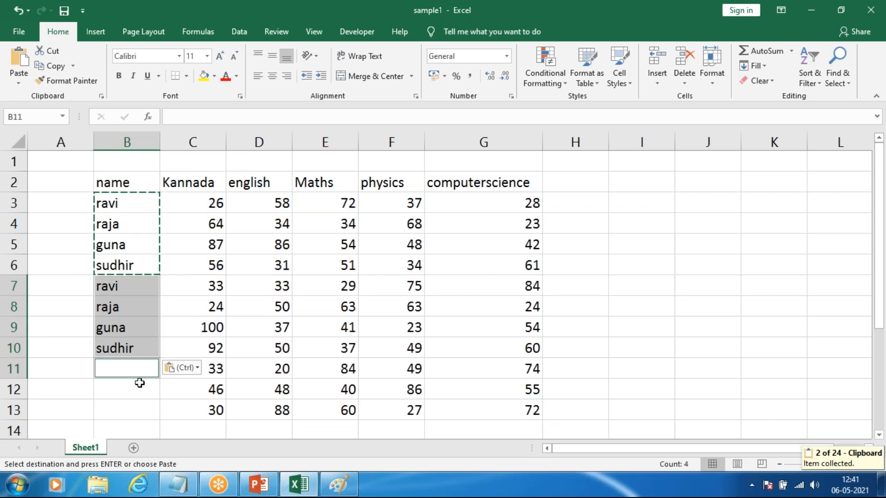
key("ctrl+v")
Step: Delete the surplus name in cell B14, below the last row of marks
scroll(157, 350, "down", 2)
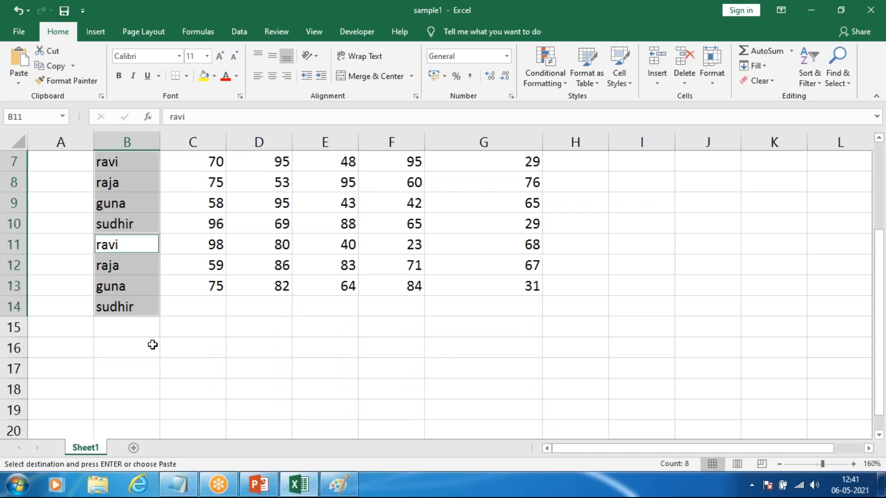
left_click(152, 345)
left_click(143, 308)
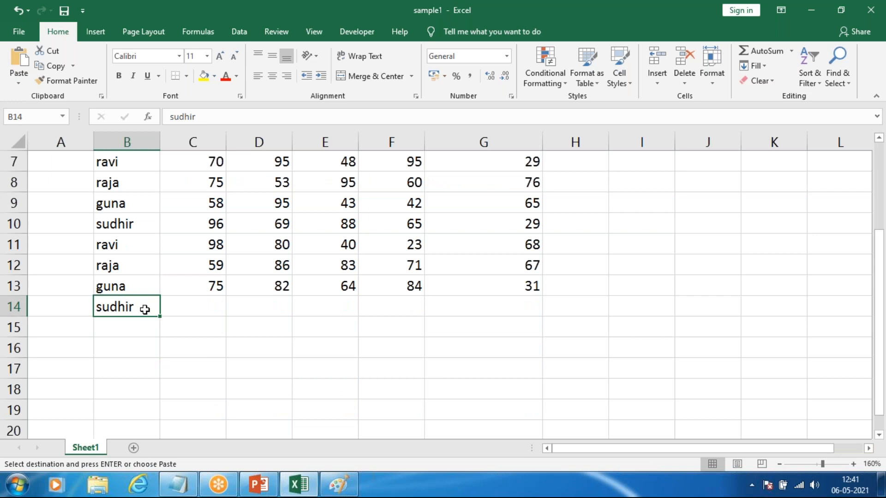
key("Delete")
left_click(233, 367)
scroll(184, 323, "up", 2)
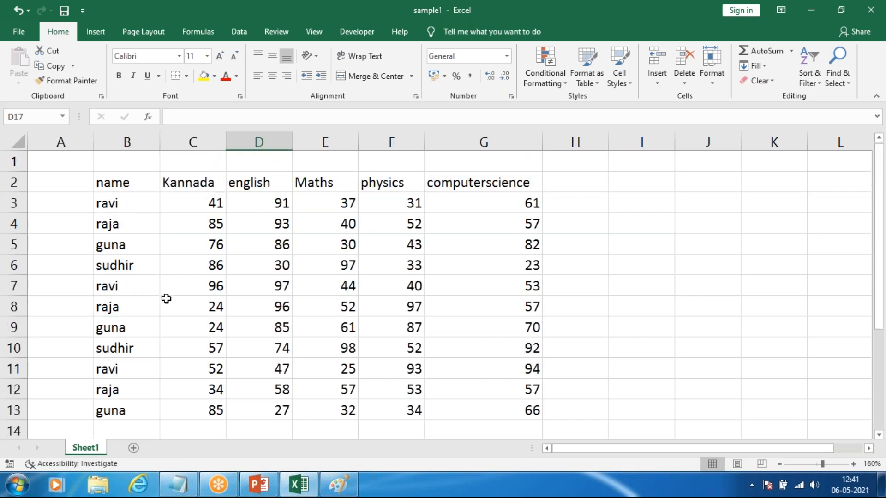
left_click(136, 289)
double_click(138, 290)
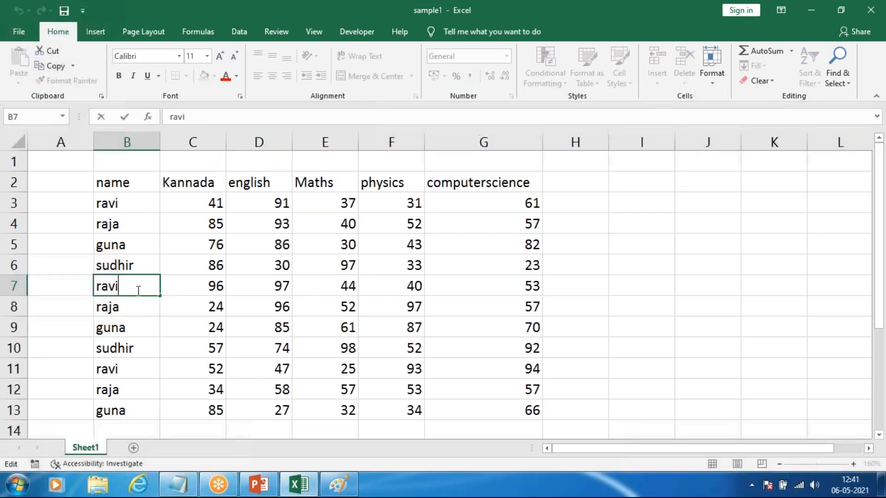
left_click(762, 290)
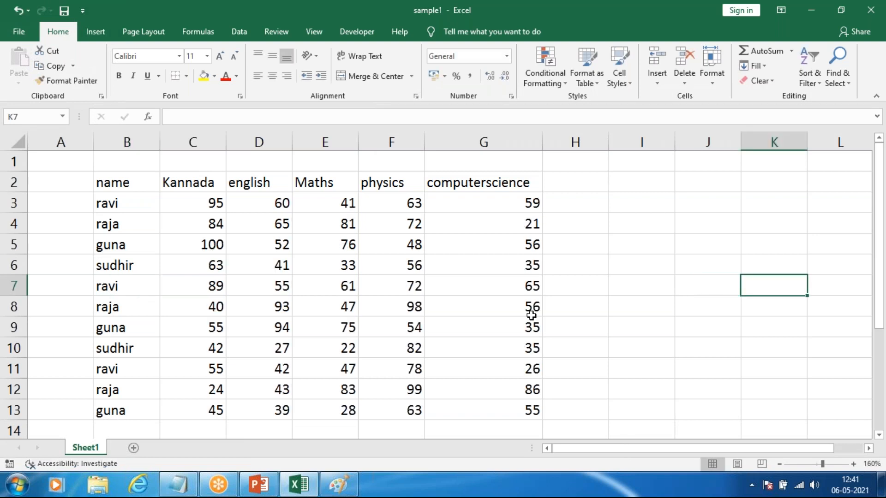
scroll(493, 312, "down", 1)
scroll(494, 315, "up", 1)
left_click(275, 159)
left_click(315, 165)
left_click(397, 164)
left_click(273, 160)
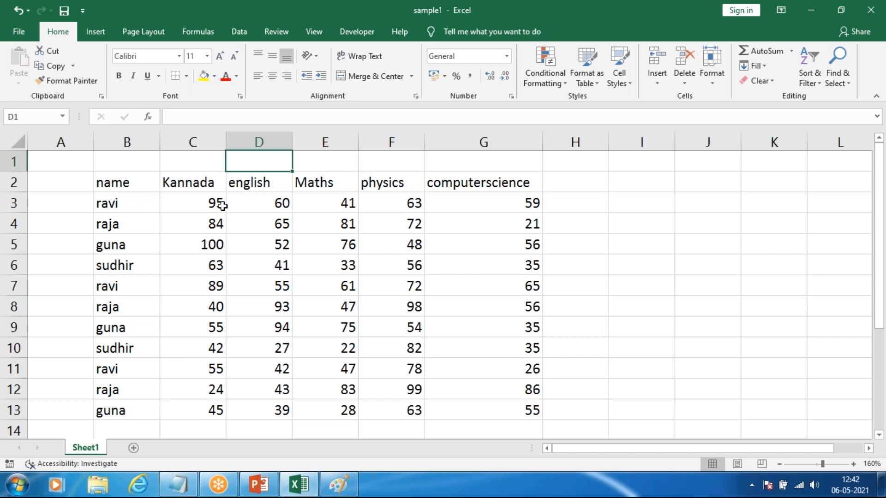
Step: Make the whole marks table B2:G13 bold
left_click_drag(119, 183, 530, 411)
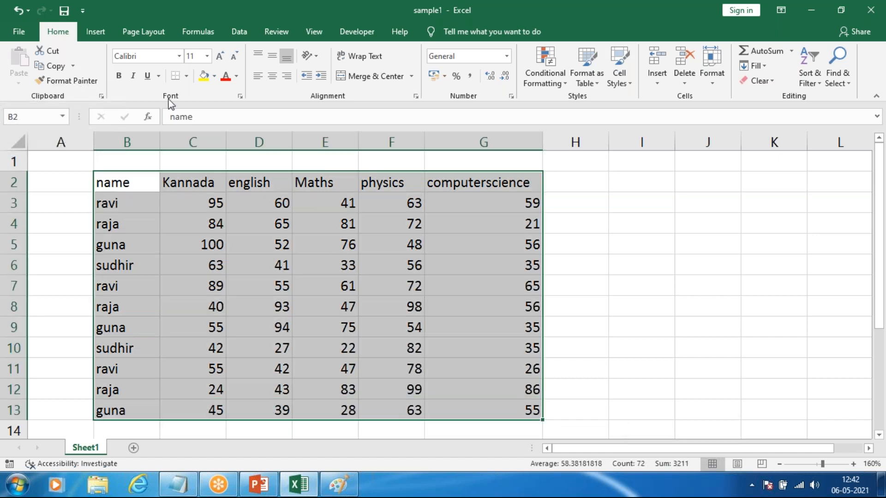
left_click(118, 76)
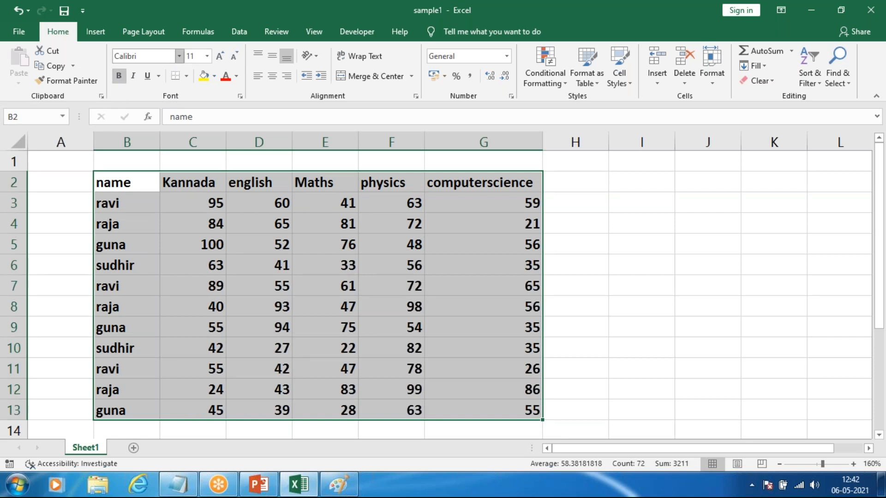
Step: Set the font of the whole marks table B2:G13 to Alien Encounters
left_click(179, 56)
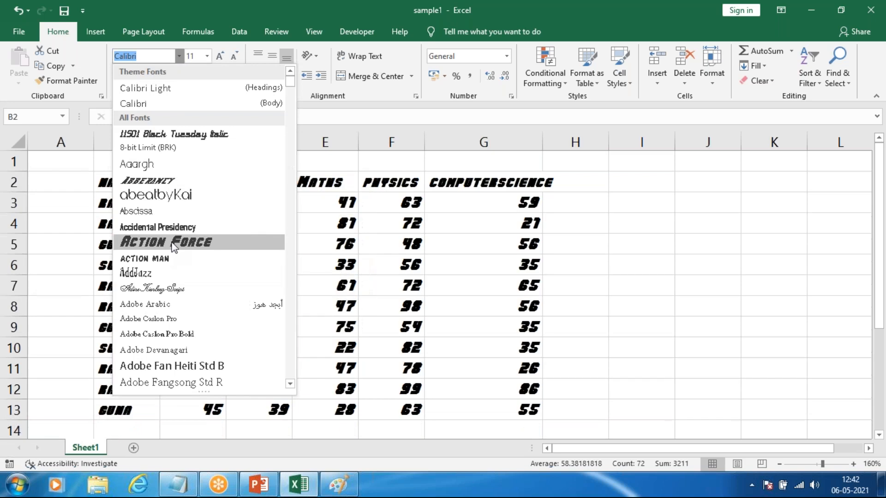
scroll(175, 229, "down", 4)
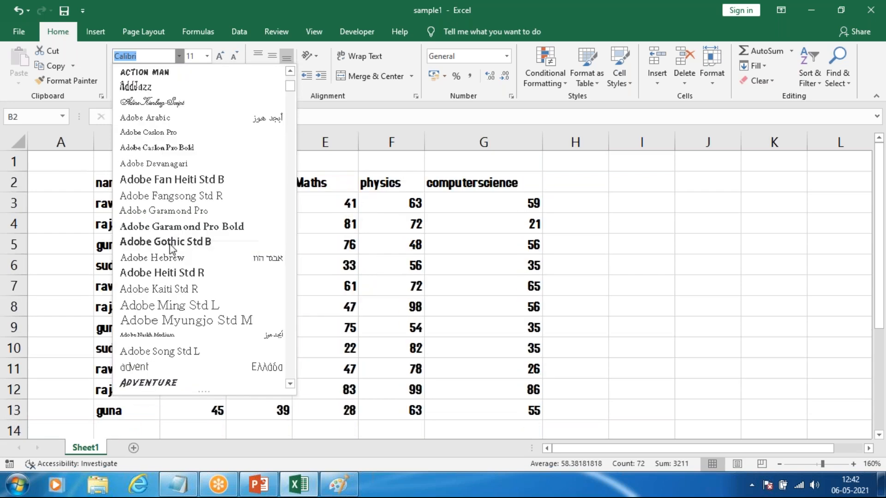
left_click(137, 58)
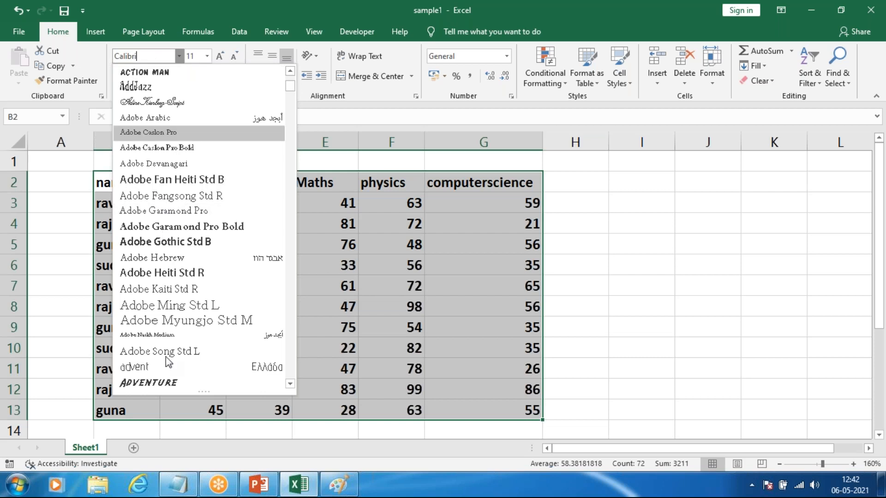
scroll(165, 328, "down", 5)
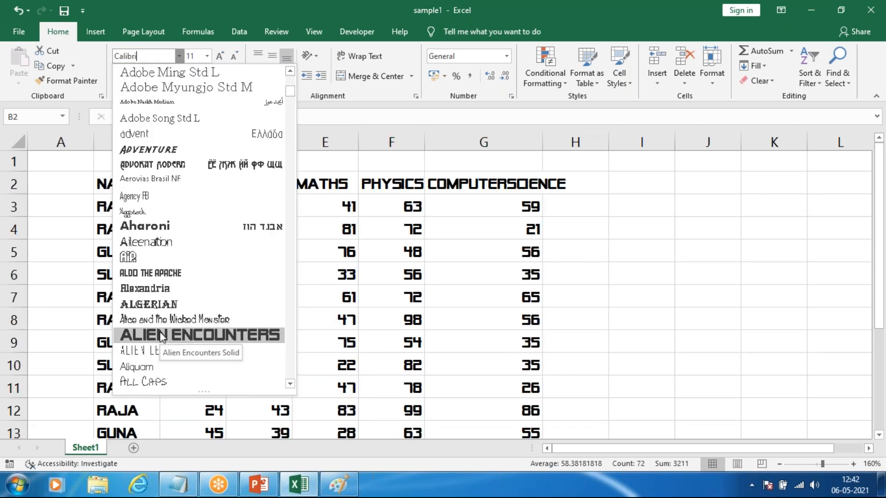
left_click(163, 335)
left_click(231, 229)
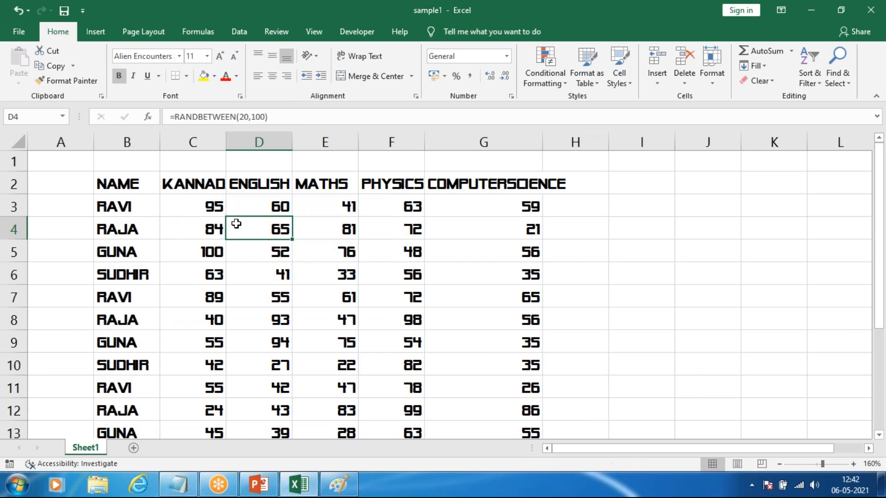
Step: Change the font of the marks in C3:G13 to Adobe Heiti Std R
left_click_drag(190, 205, 490, 424)
scroll(490, 393, "down", 1)
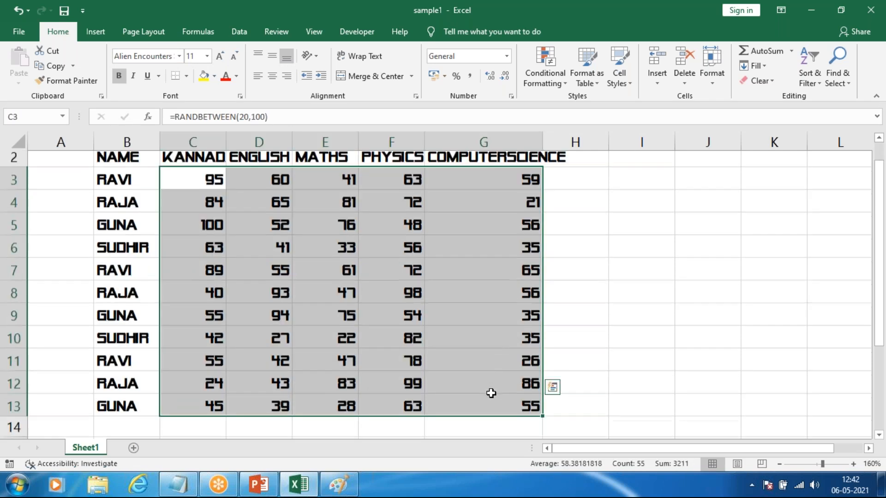
scroll(489, 390, "down", 2)
scroll(269, 172, "up", 1)
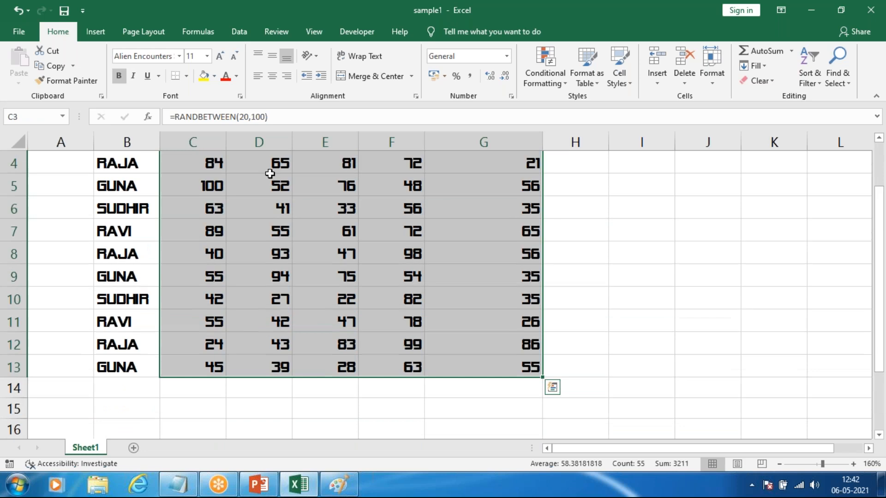
left_click(179, 56)
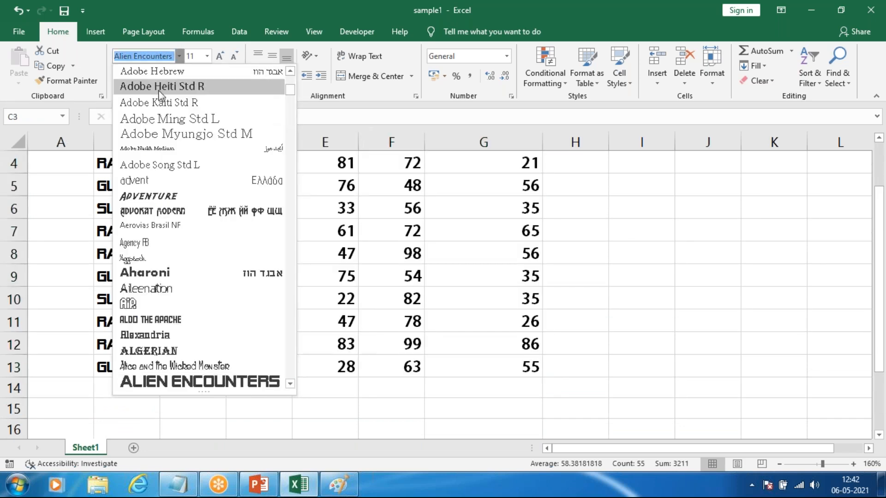
left_click(158, 103)
left_click(768, 342)
scroll(627, 351, "down", 1)
scroll(623, 348, "up", 1)
Step: Fill the header cells B2:G2 yellow and replace that fill with Green, Accent 6, Lighter 40%
left_click_drag(122, 181, 490, 190)
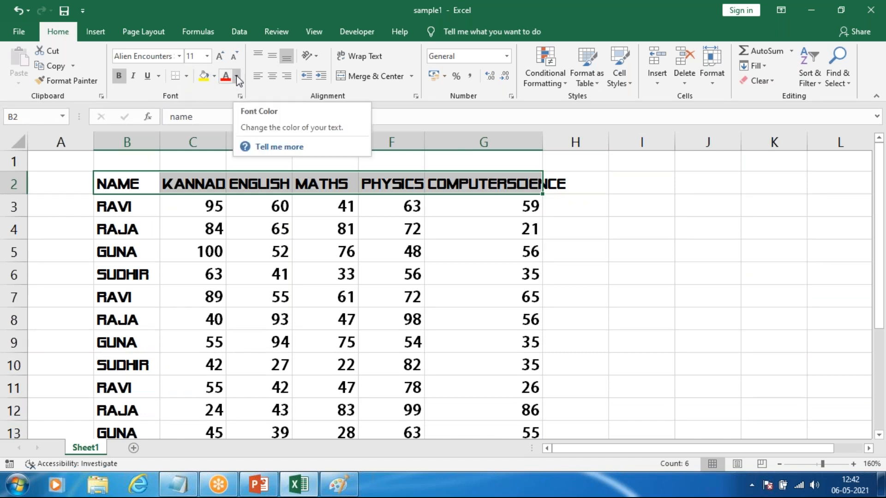
left_click(214, 77)
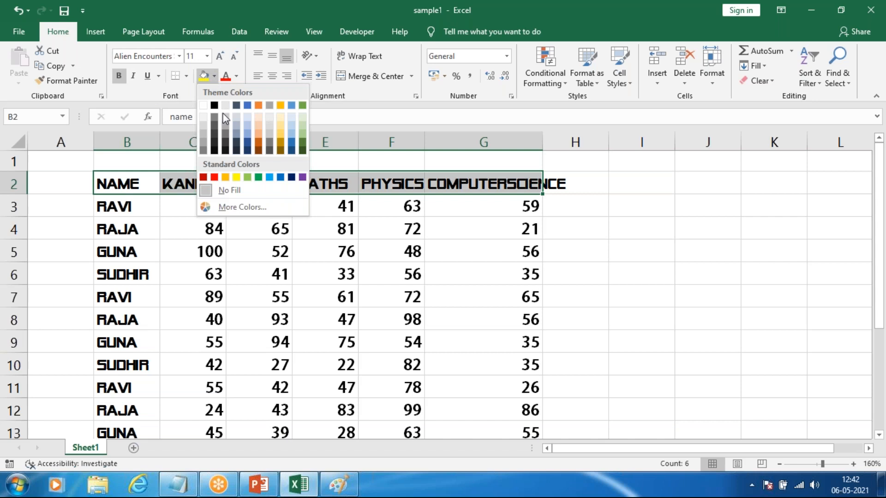
left_click(237, 77)
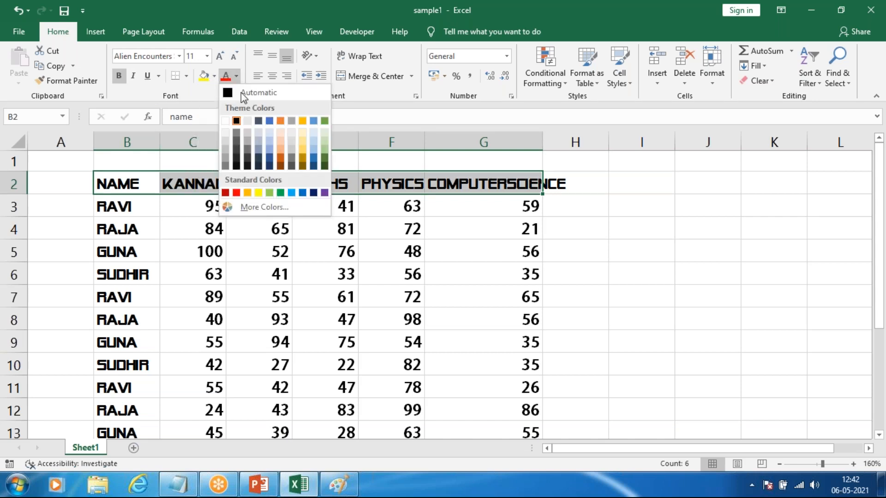
left_click(209, 77)
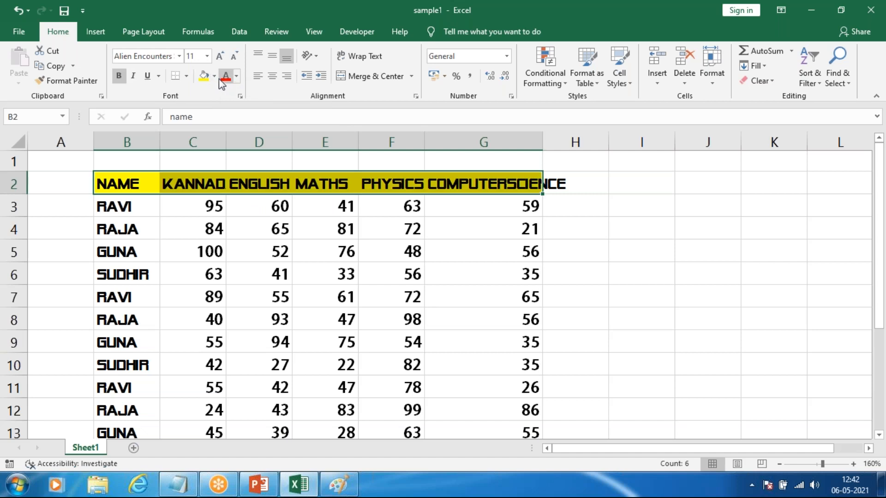
left_click(215, 77)
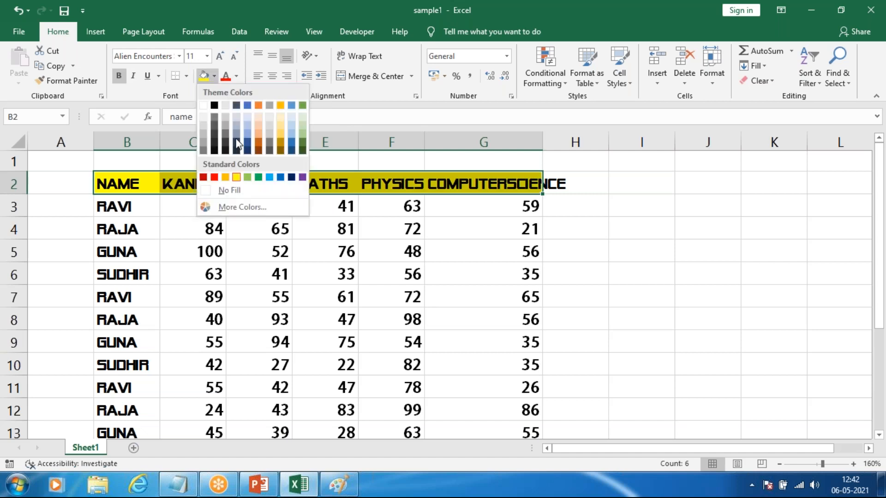
left_click(302, 136)
left_click(198, 215)
Step: Fill the name cells B3:B13 with the standard light green colour
left_click_drag(119, 210, 126, 438)
left_click_drag(127, 376, 126, 388)
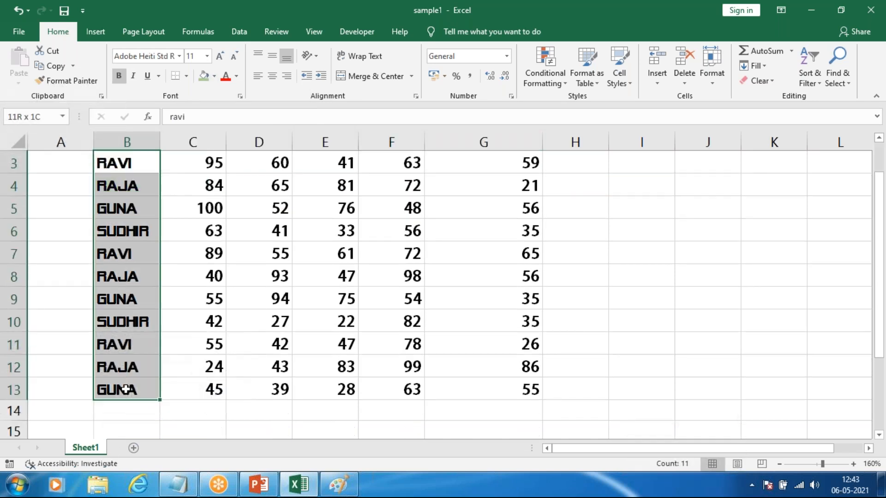
left_click(215, 77)
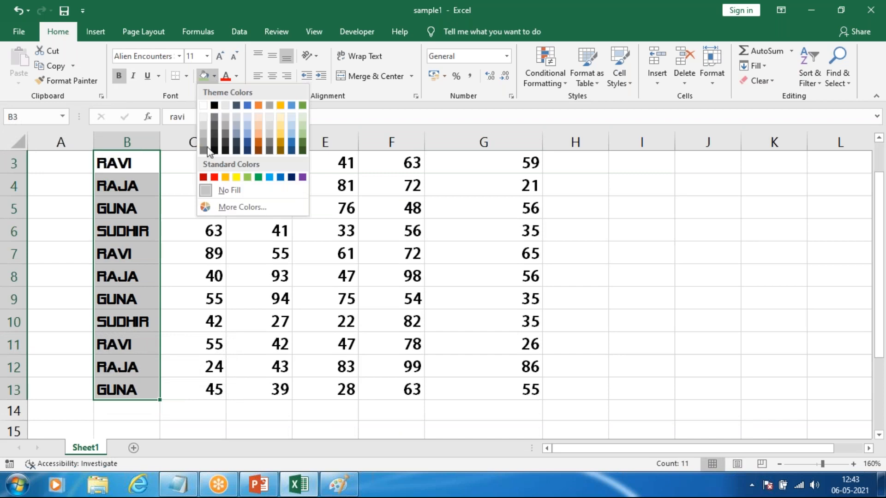
left_click(250, 176)
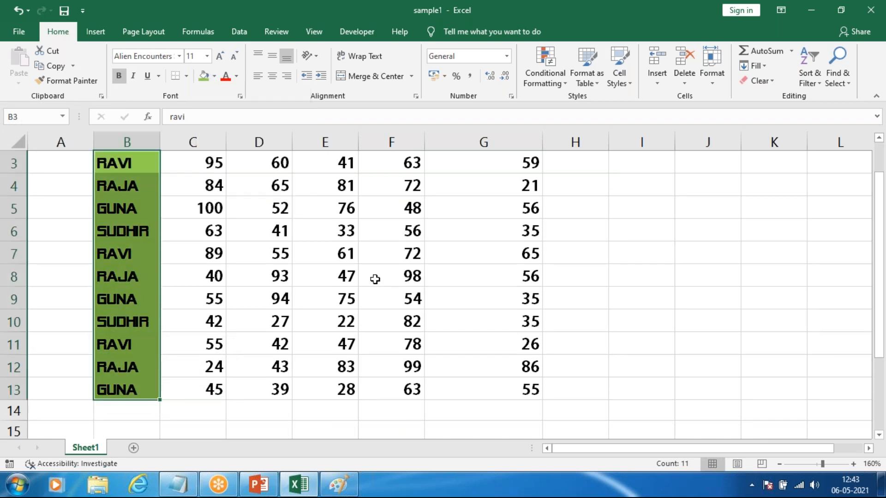
scroll(376, 277, "up", 1)
Step: Fill the marks cells C3:G13 with the near-black shade, the darkest tint of the black theme colour
left_click(217, 211)
left_click_drag(354, 362, 522, 388)
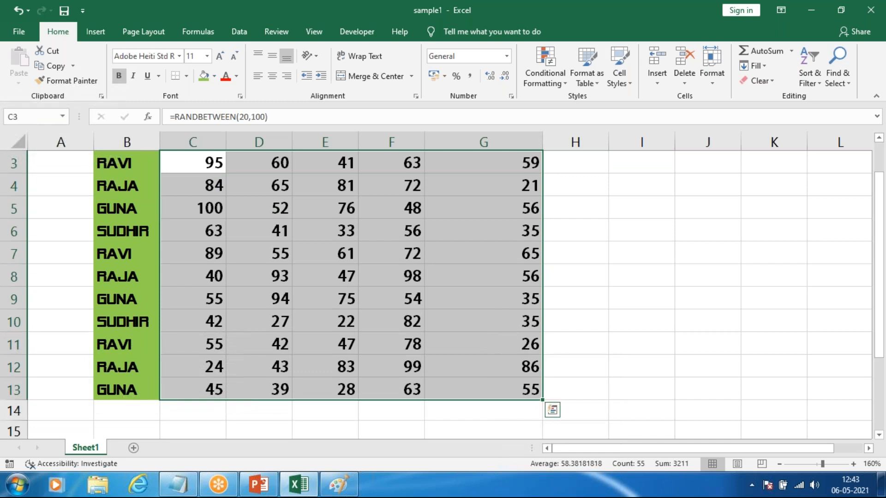
left_click(236, 76)
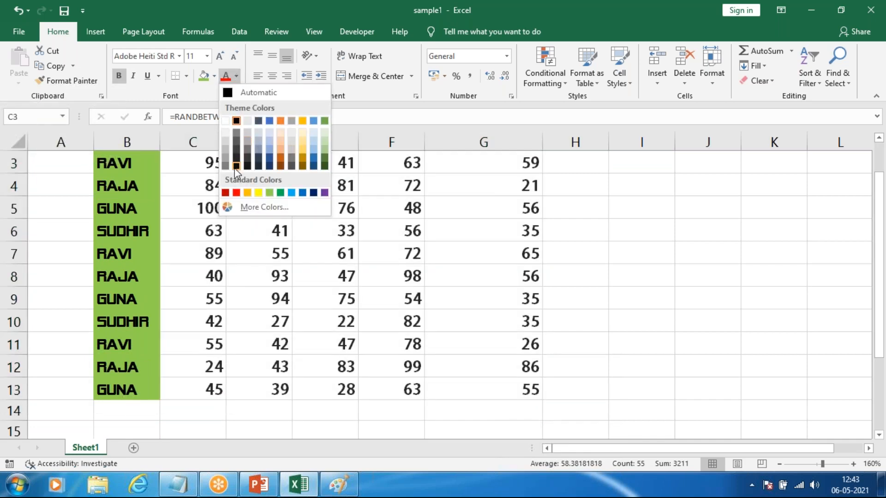
left_click(214, 76)
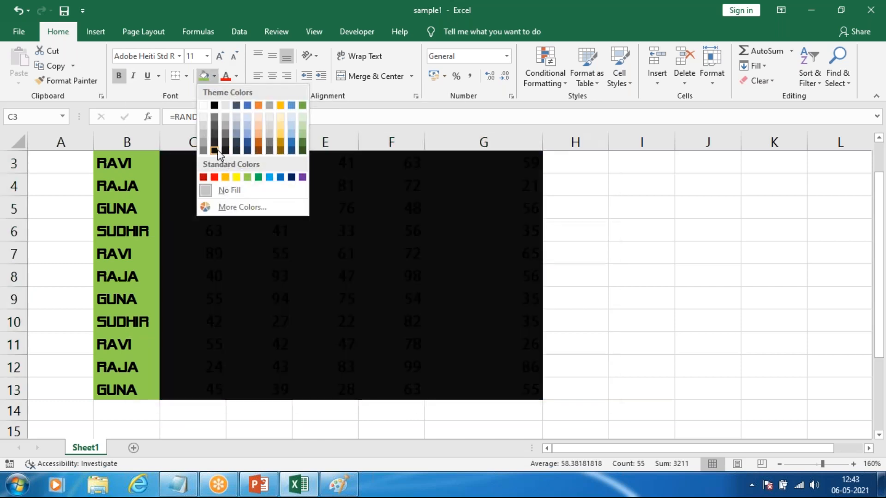
left_click(214, 150)
scroll(484, 249, "up", 1)
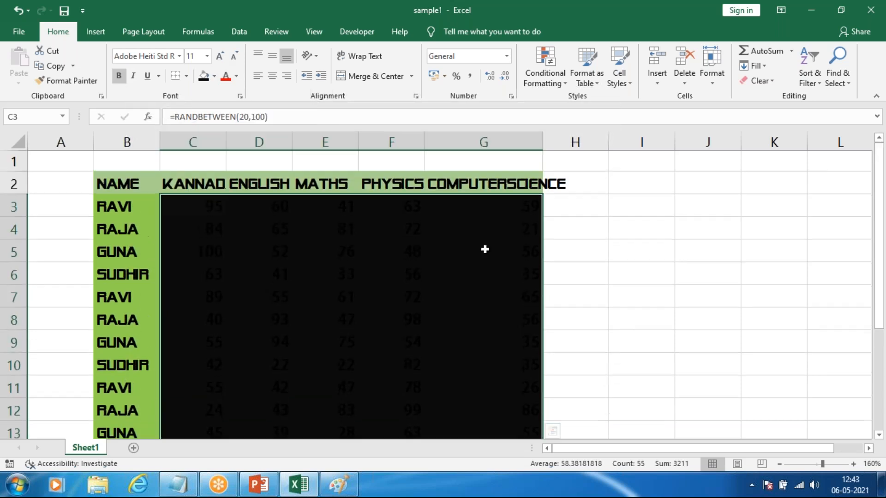
Step: Set the font colour of the marks in C3:G13 to white
left_click(236, 76)
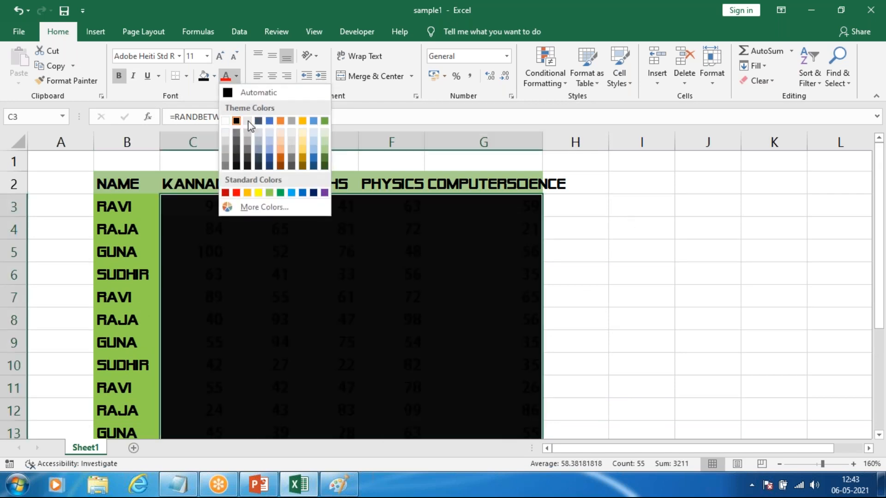
left_click(225, 121)
left_click(659, 296)
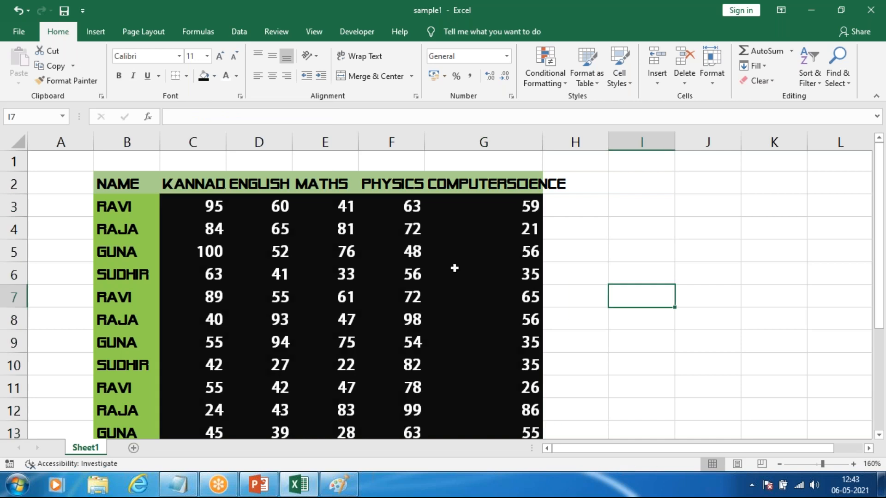
Step: Autofit the width of column G to its computerscience heading
left_click(466, 274)
scroll(408, 274, "down", 2, "ctrl")
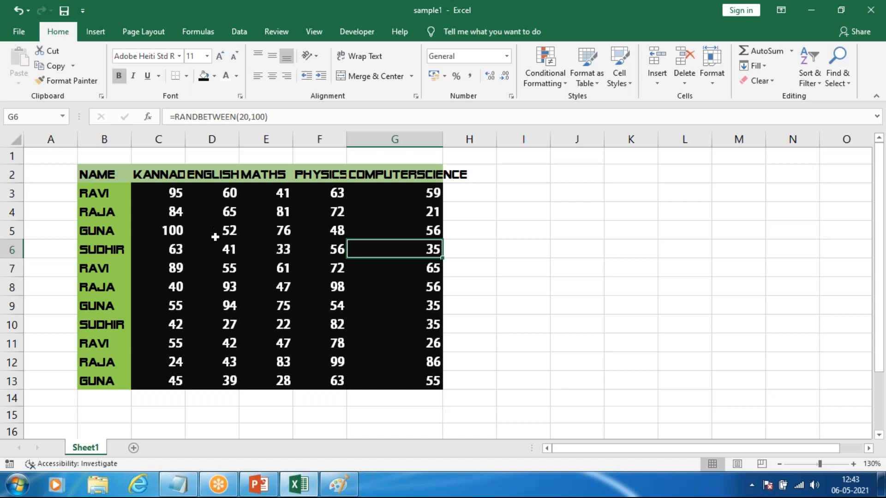
double_click(441, 137)
left_click(529, 174)
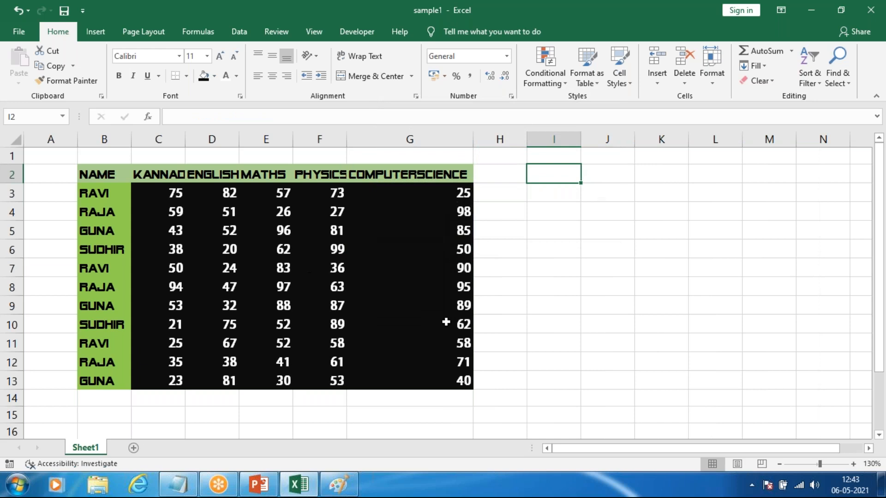
left_click(539, 322)
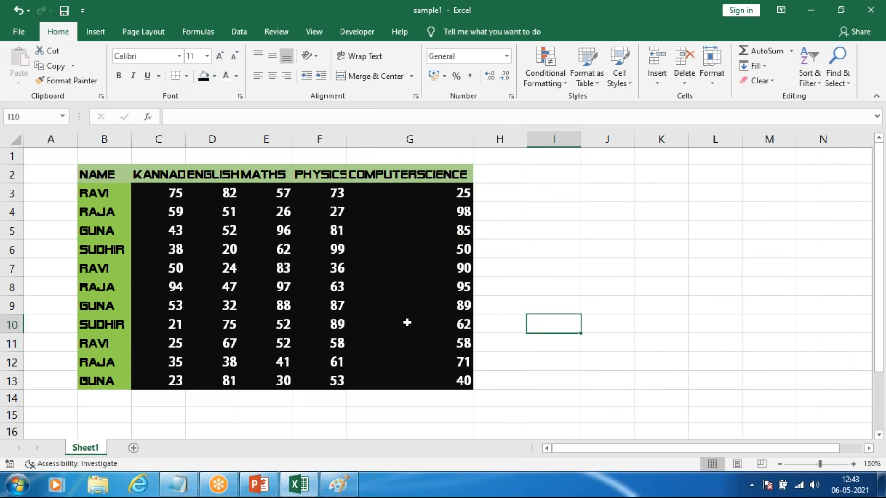
Step: Remove the bold formatting from the whole marks table B2:G13
left_click(100, 174)
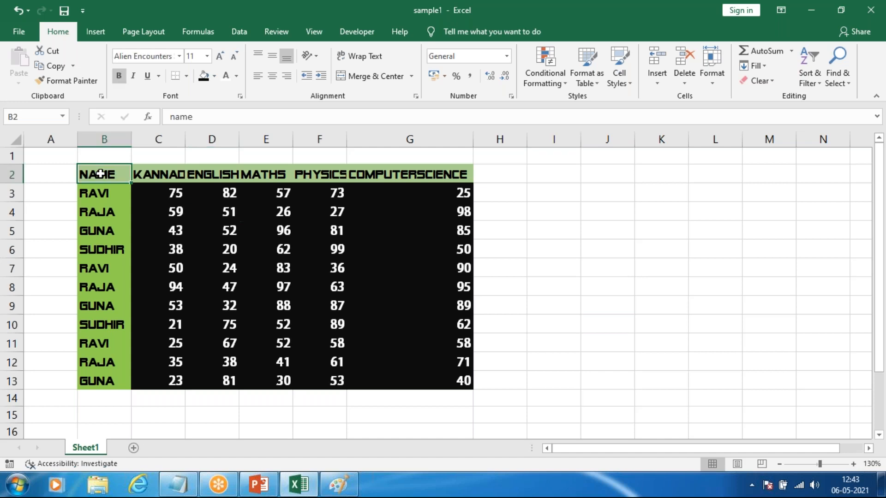
left_click(157, 174)
left_click(91, 173)
left_click_drag(87, 172, 451, 380)
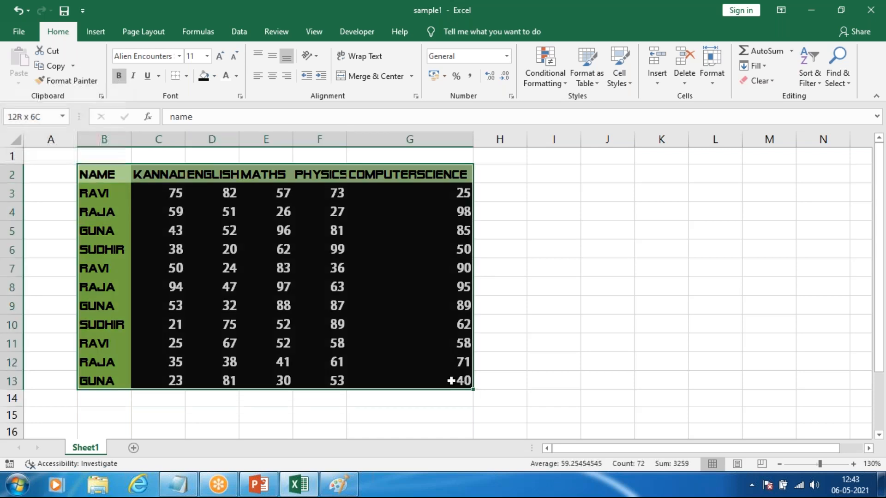
left_click(120, 82)
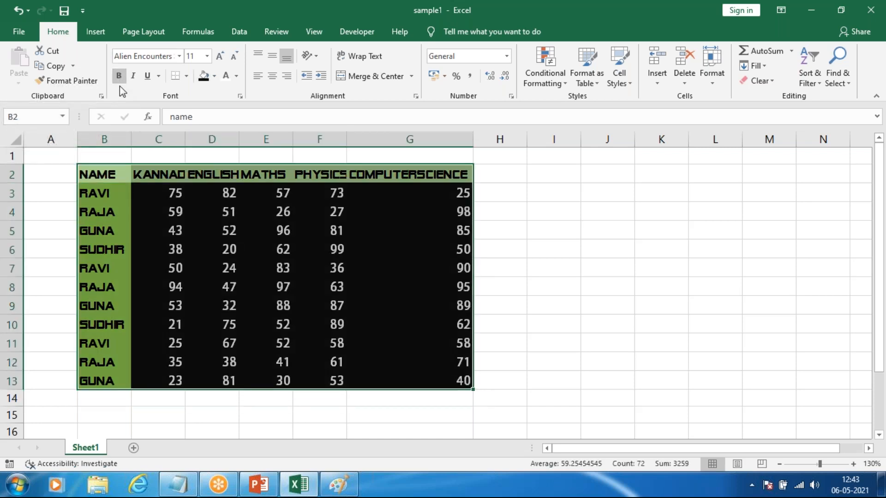
left_click(305, 226)
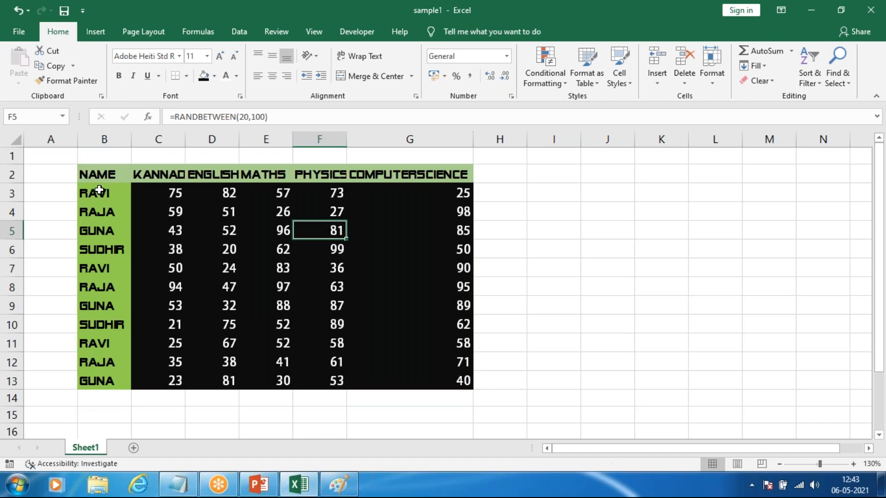
left_click_drag(88, 173, 422, 376)
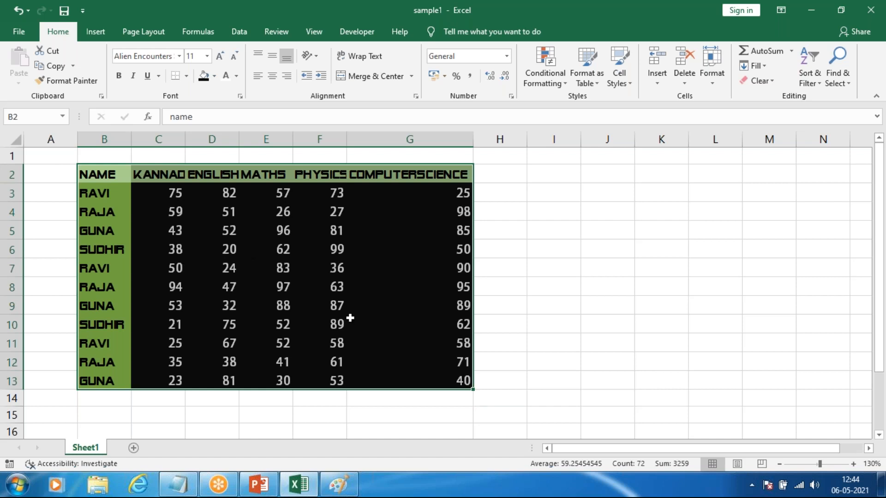
left_click(359, 274)
left_click(225, 226)
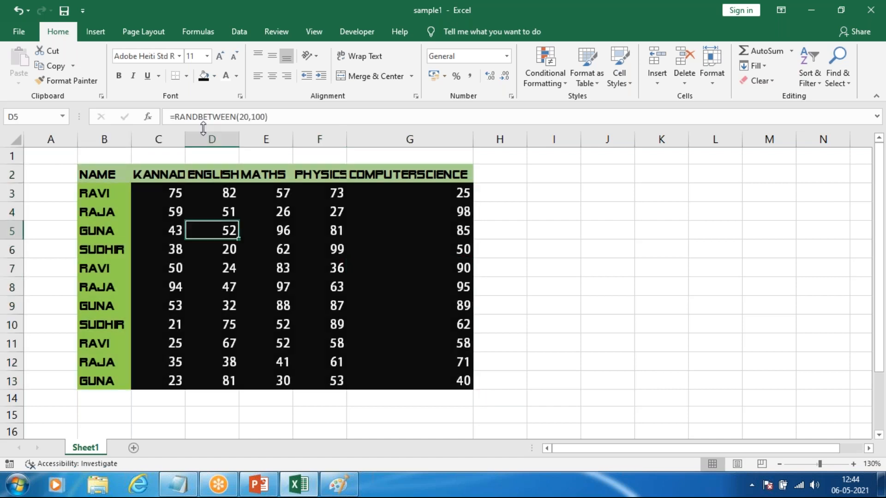
left_click(170, 116)
type("=")
left_click(302, 277)
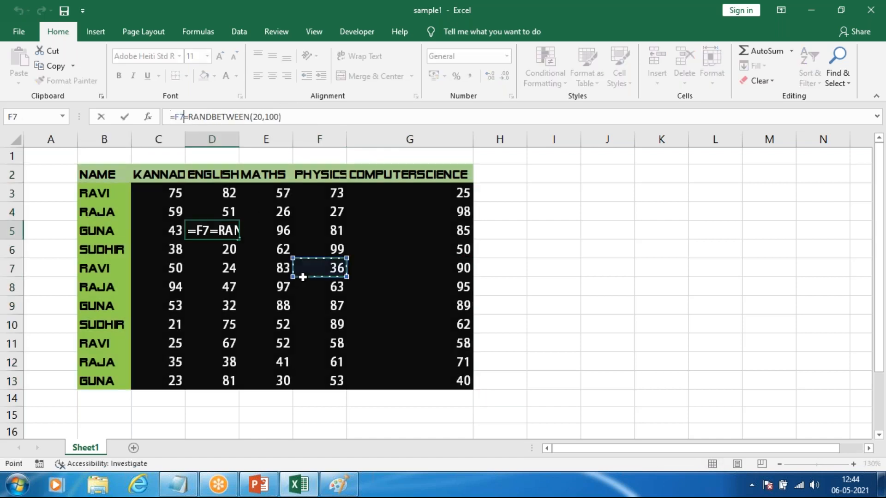
left_click_drag(302, 276, 305, 287)
key("Escape")
left_click(285, 362)
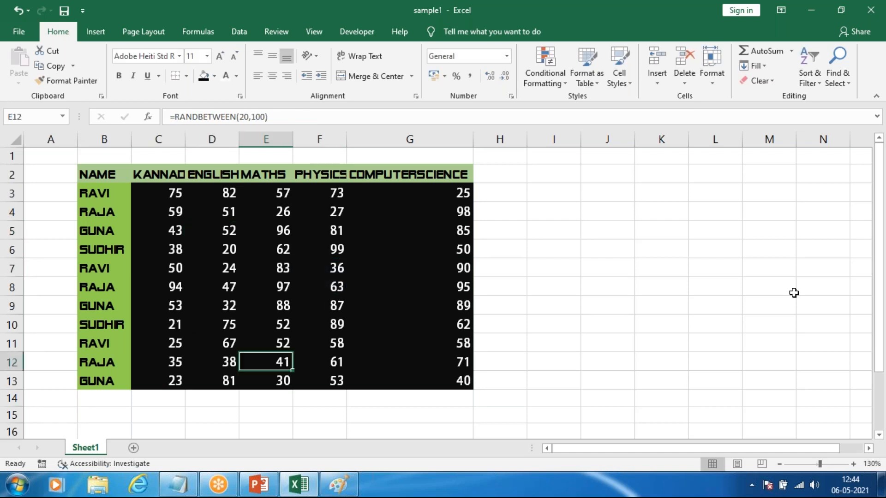
Step: Enter 3 in the empty cell L5 beside the marks table to recalculate the random marks
left_click(703, 236)
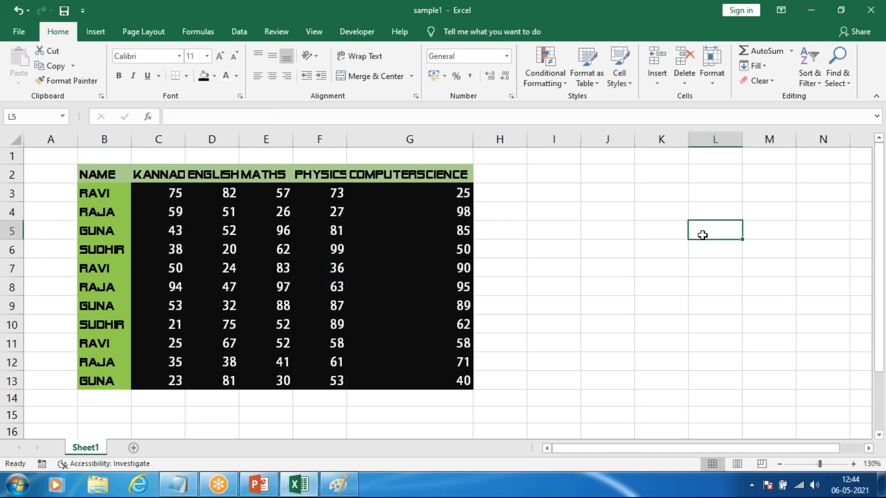
type("3")
left_click(684, 358)
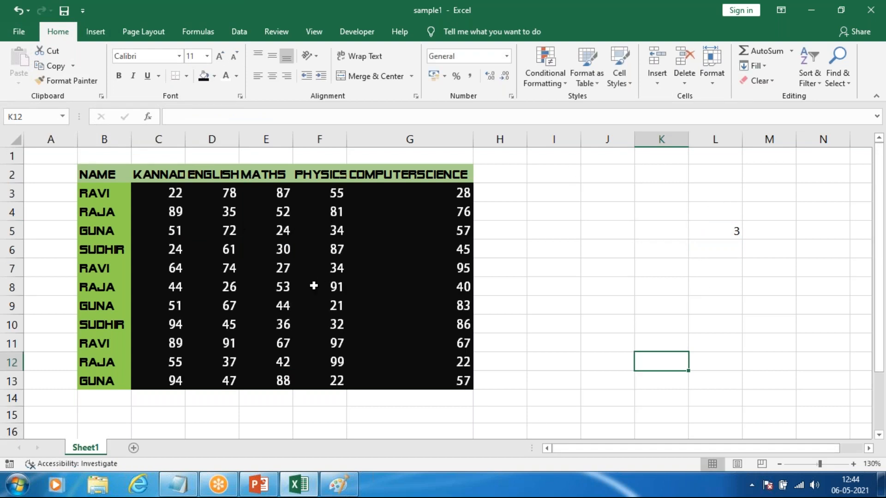
Step: Enter 90 in L7 and 909 in J5 to recalculate the random marks
left_click(696, 266)
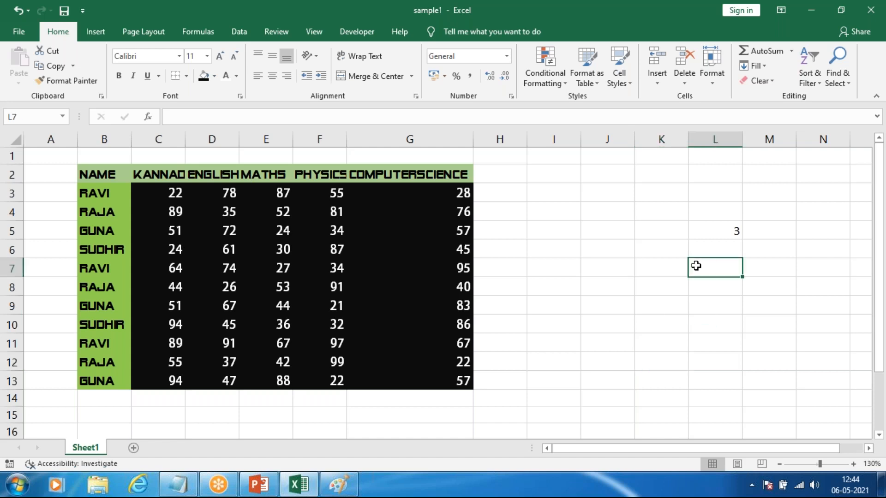
type("90")
left_click(592, 319)
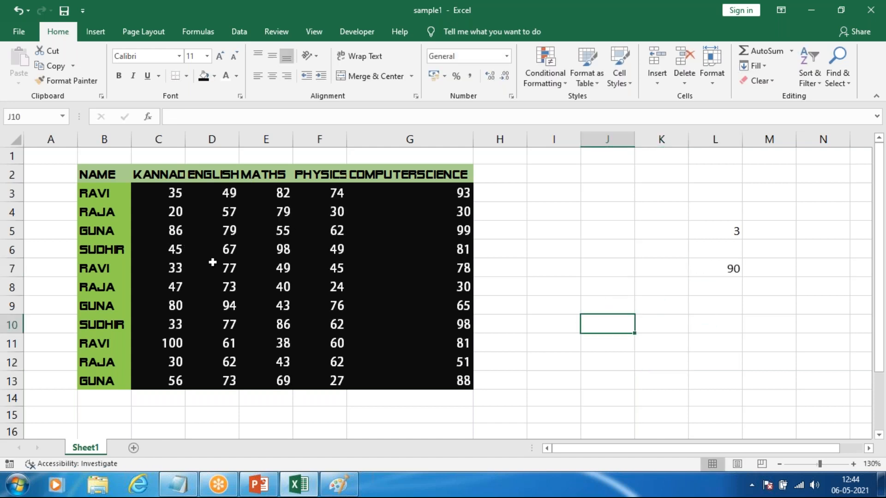
left_click(619, 224)
type("909")
left_click(464, 329)
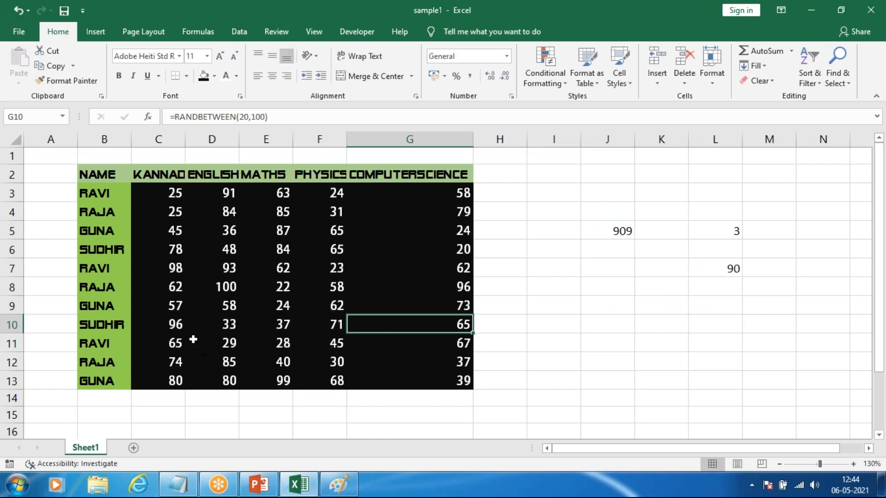
Step: Clear the test numbers from the range J3:N10 beside the marks table
left_click_drag(611, 194, 795, 316)
key("Delete")
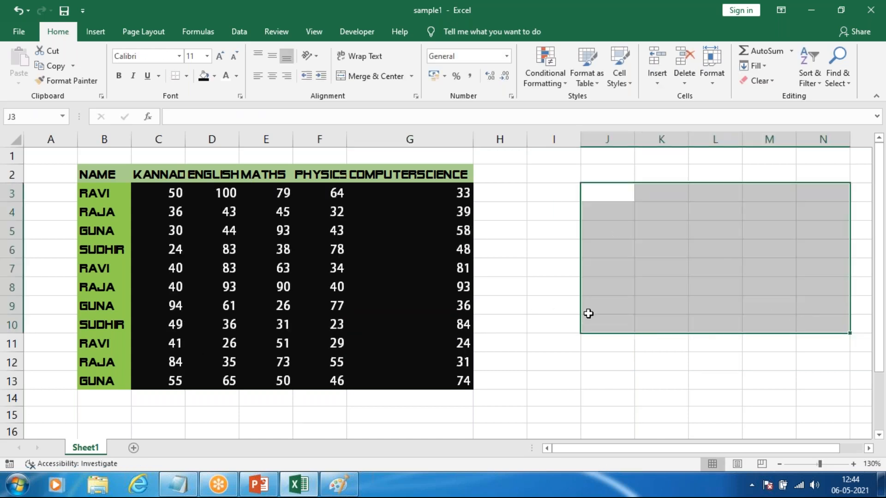
left_click(587, 312)
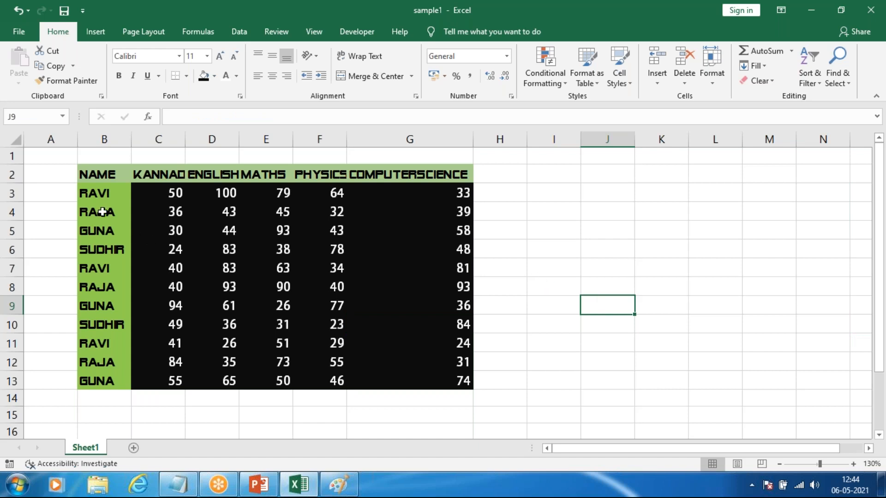
Step: Copy the whole marks table B2:G13 and paste the duplicate below it at B15
left_click_drag(87, 172, 410, 373)
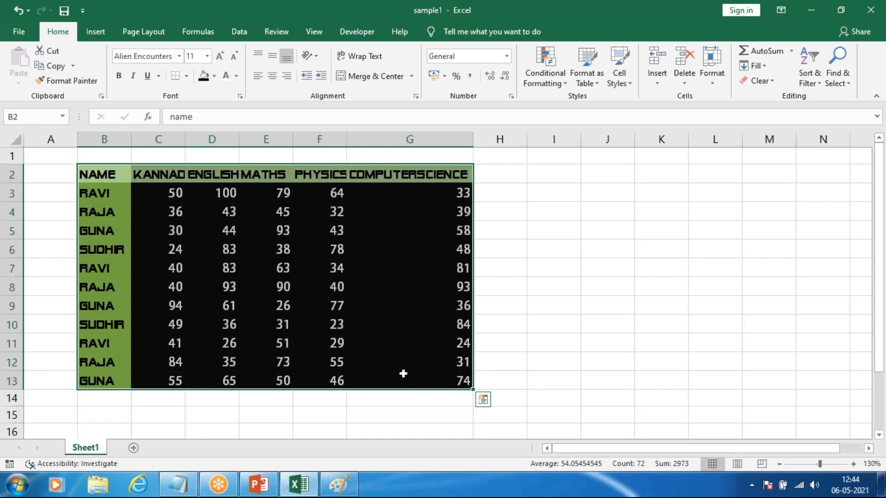
key("ctrl+c")
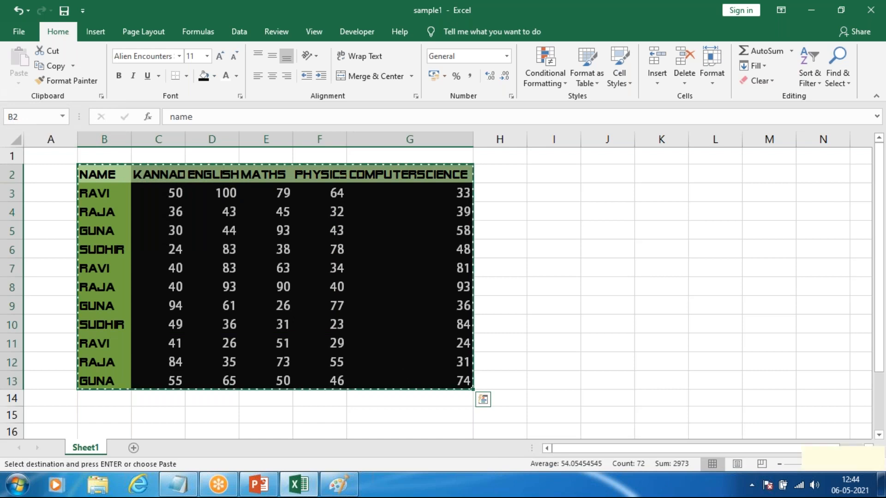
left_click(74, 66)
left_click(70, 79)
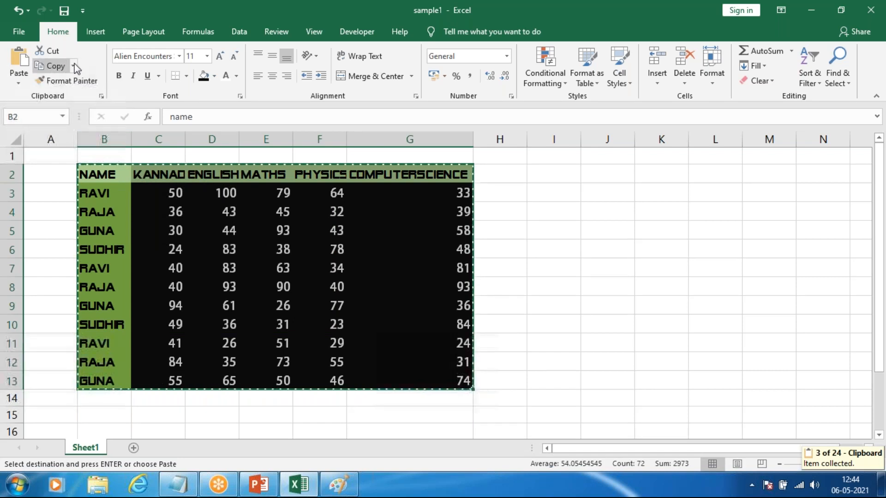
left_click(72, 65)
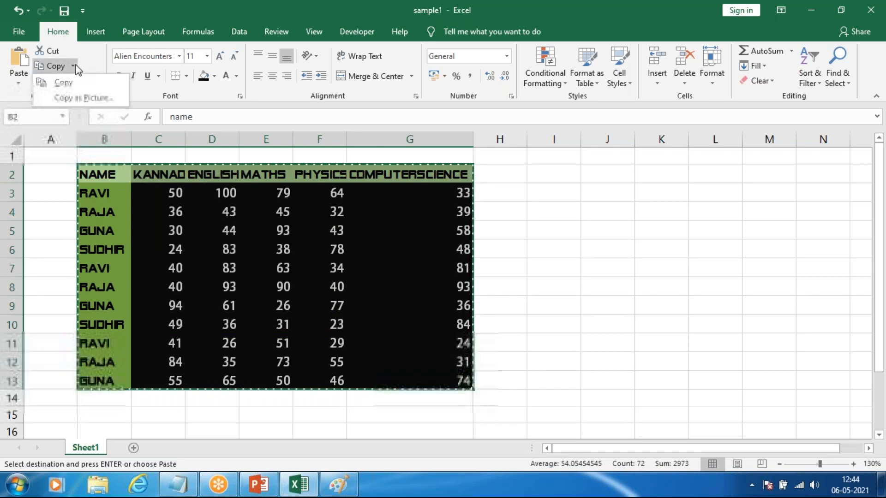
left_click(55, 83)
scroll(188, 247, "down", 4)
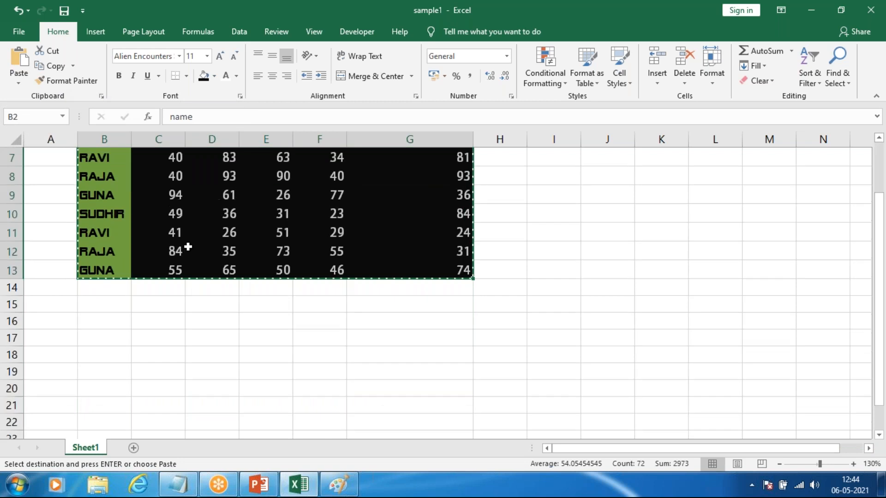
left_click(96, 193)
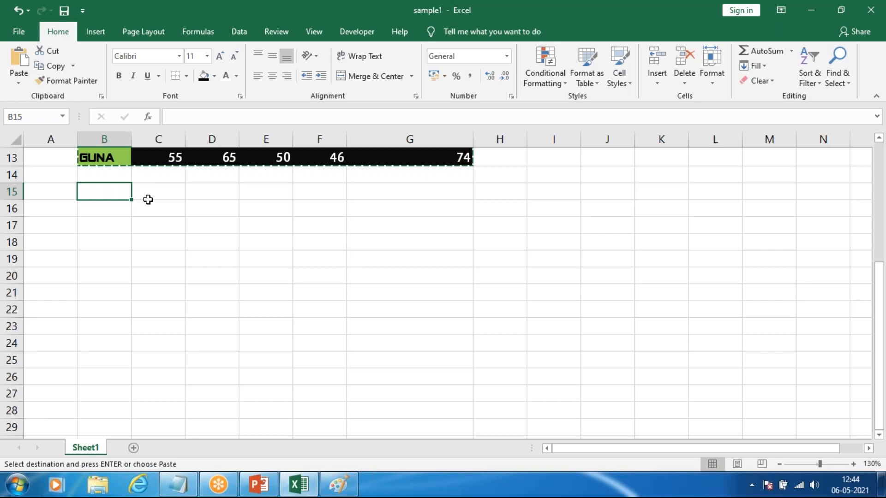
left_click(21, 62)
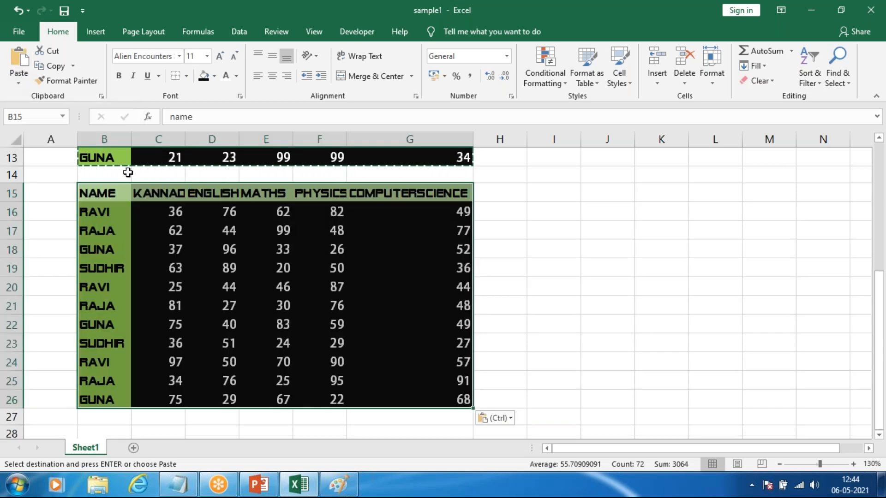
Step: Examine the marks in the pasted table B15:G26 to see whether they still hold formulas
left_click(417, 304)
left_click(325, 252)
left_click_drag(217, 248, 221, 234)
left_click_drag(258, 360, 258, 345)
left_click(210, 212)
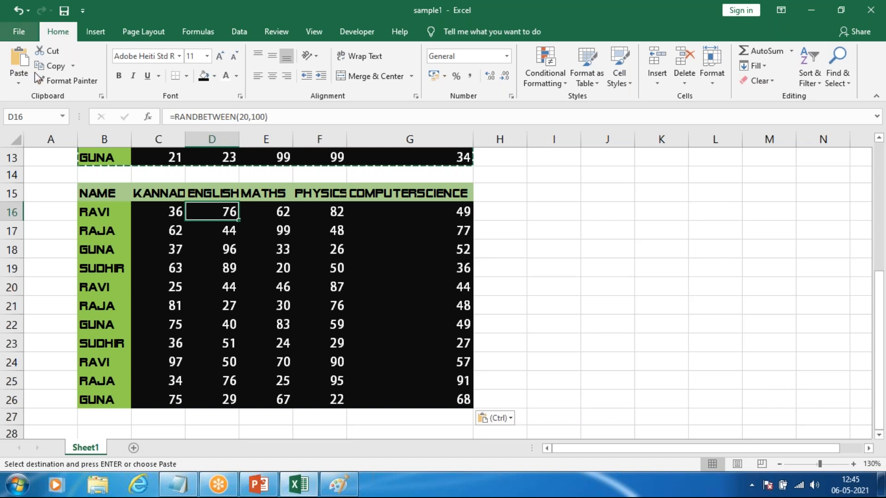
scroll(240, 224, "up", 1)
scroll(198, 238, "down", 1)
left_click(168, 249)
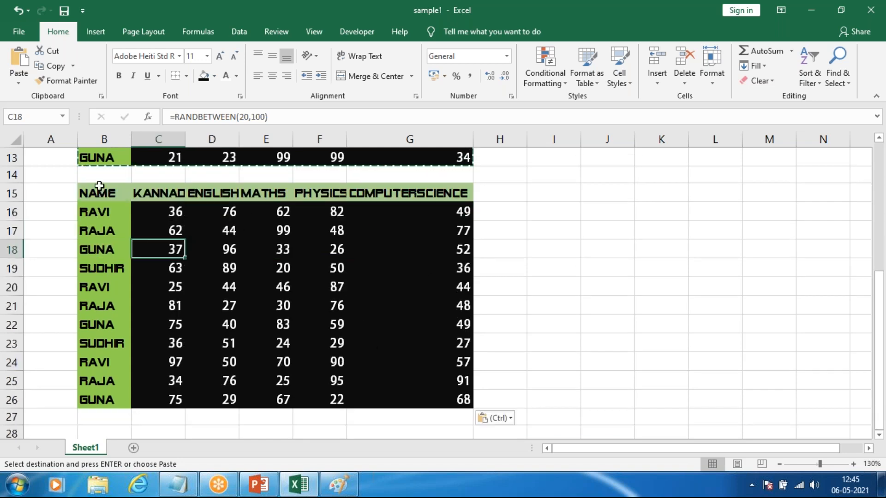
left_click_drag(99, 192, 425, 399)
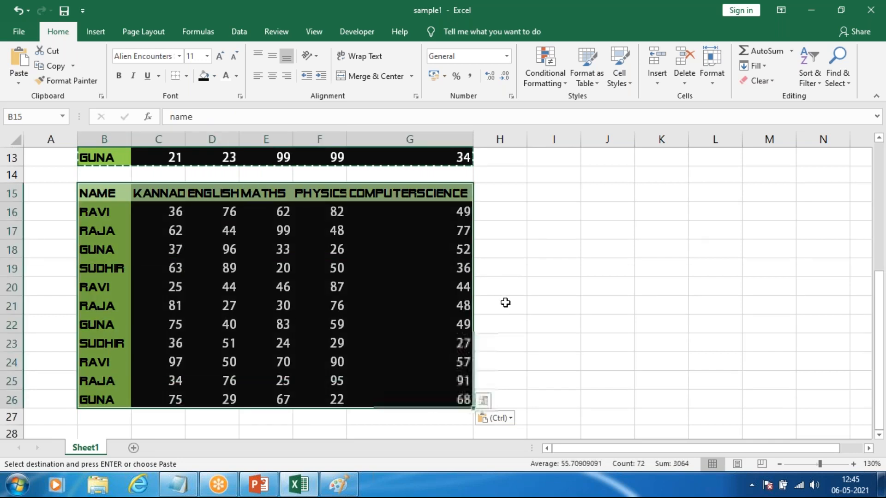
Step: Paste only the values of the copied marks table at I2
scroll(505, 301, "up", 4)
left_click(531, 180)
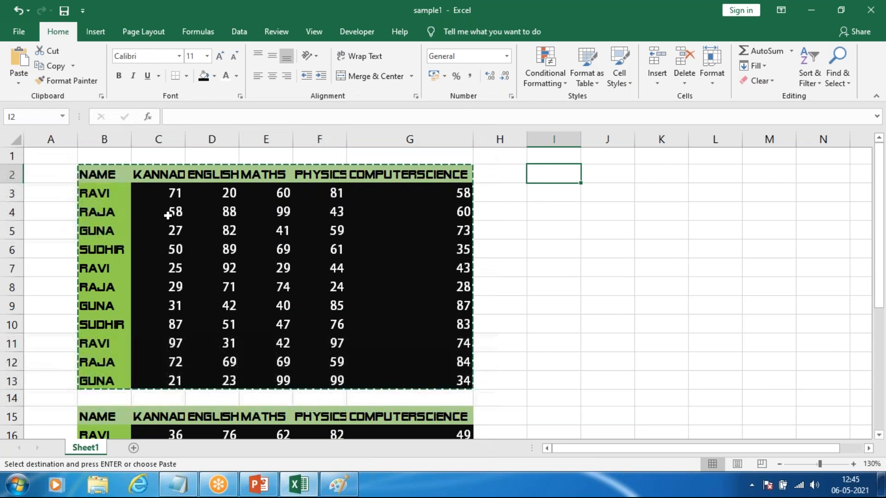
left_click(22, 81)
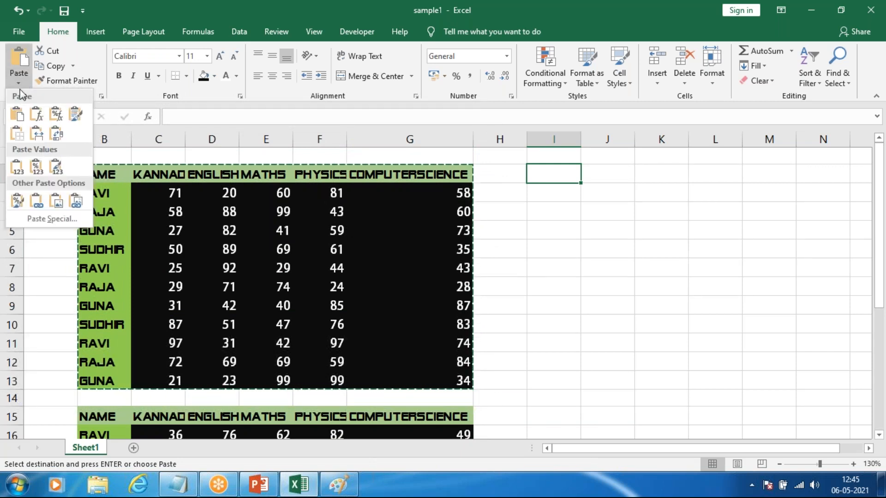
left_click(21, 85)
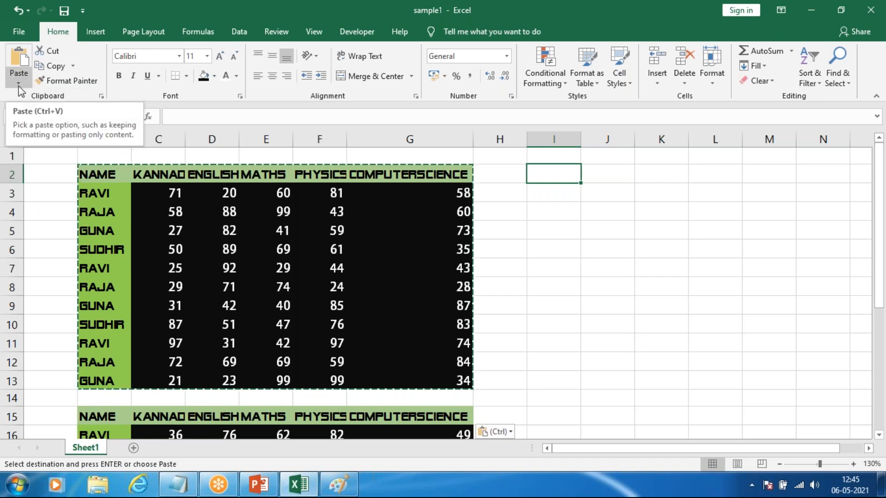
left_click(18, 84)
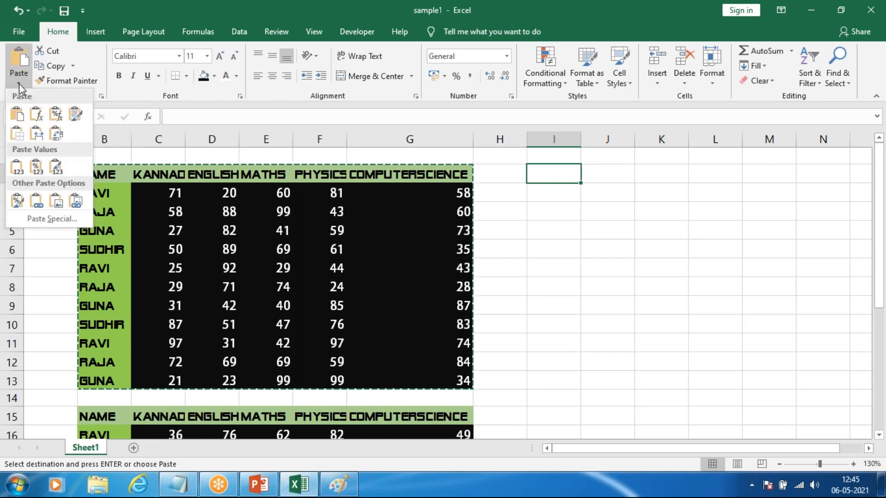
left_click(20, 166)
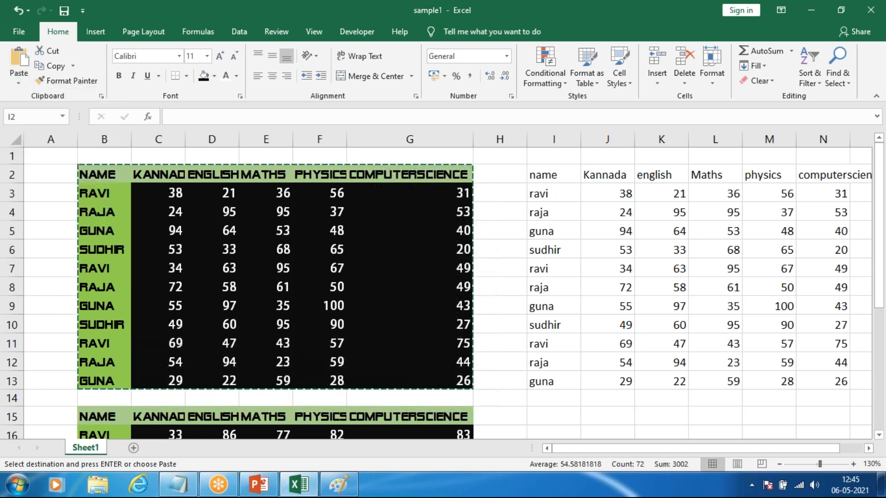
Step: Compare the contents of the pasted physics marks in M5 and M8 with the original mark in F8
left_click(646, 417)
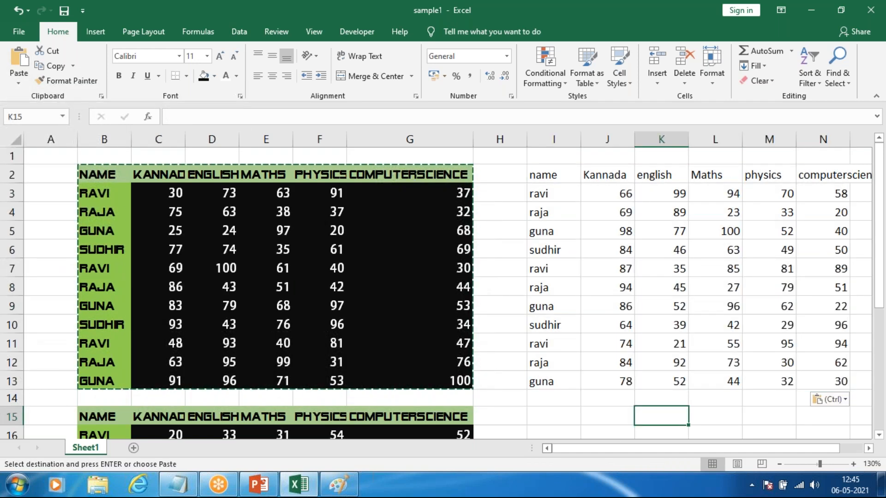
left_click_drag(558, 448, 579, 448)
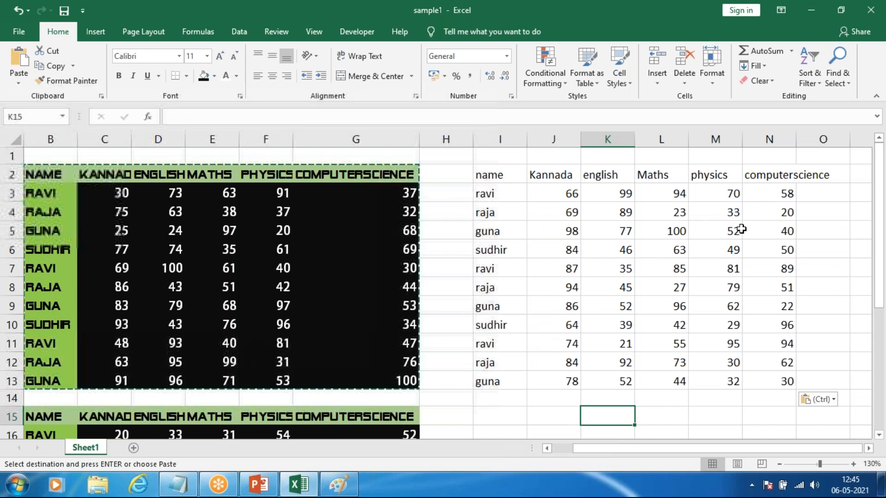
left_click(728, 233)
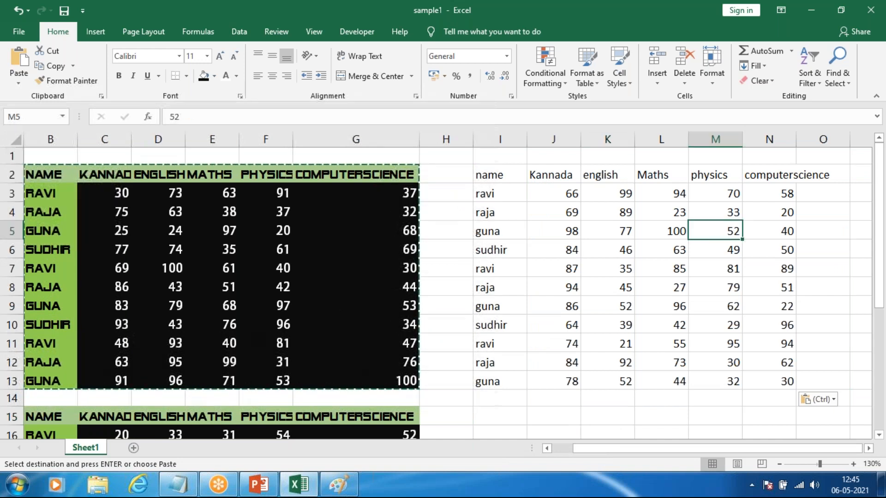
left_click(727, 291)
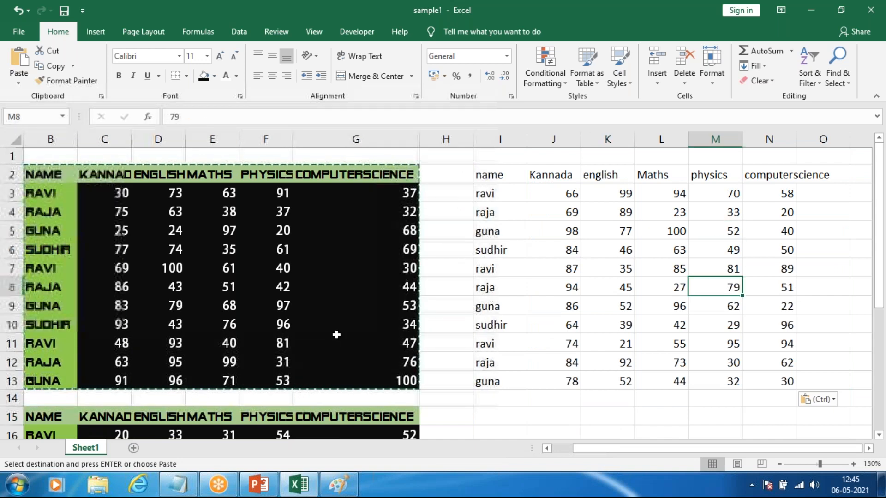
left_click(272, 288)
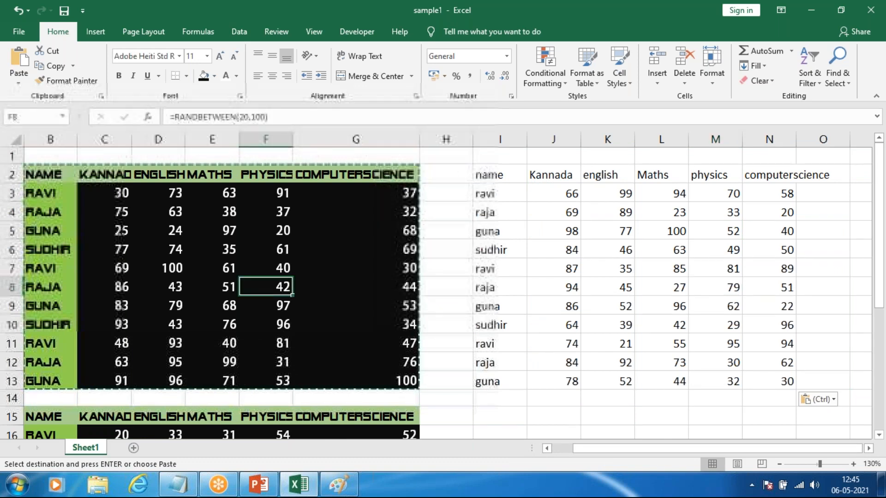
Step: Enter 8 in the empty cell I15 to trigger a recalculation
left_click(489, 421)
type("8")
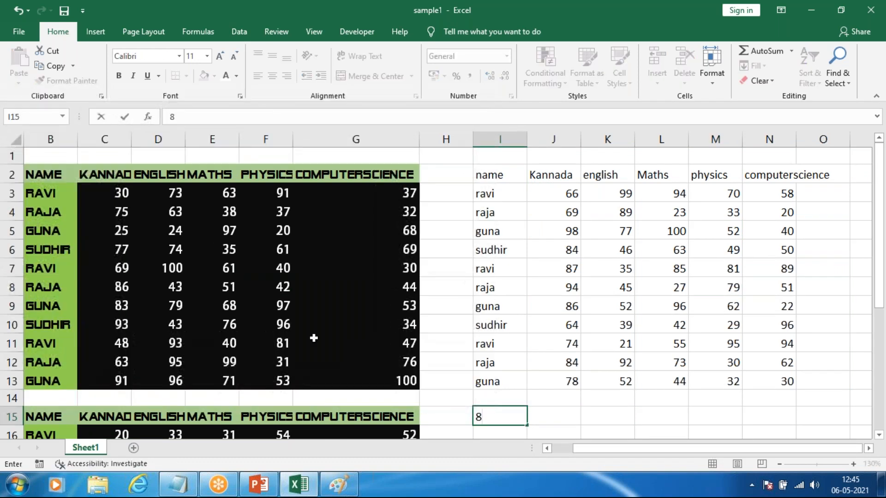
left_click(661, 419)
Step: Examine marks across the values-only table J3:N13 to check whether they are fixed numbers
left_click_drag(722, 269, 671, 324)
left_click(728, 342)
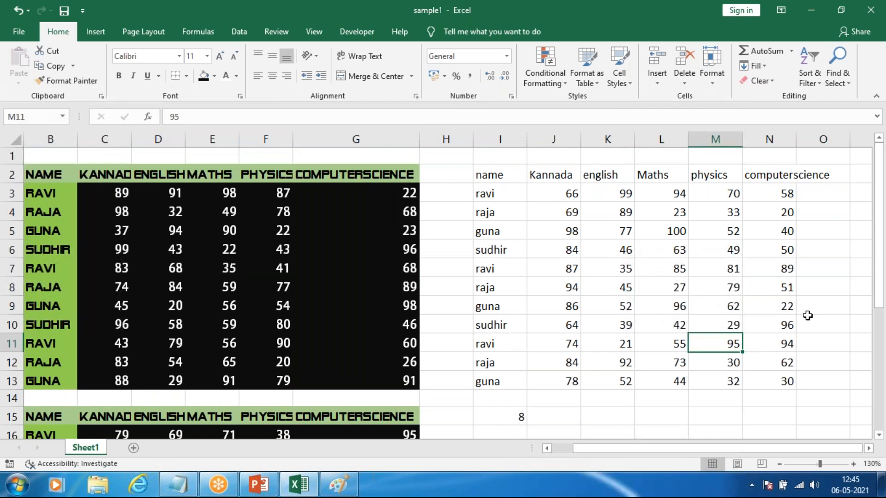
left_click(766, 208)
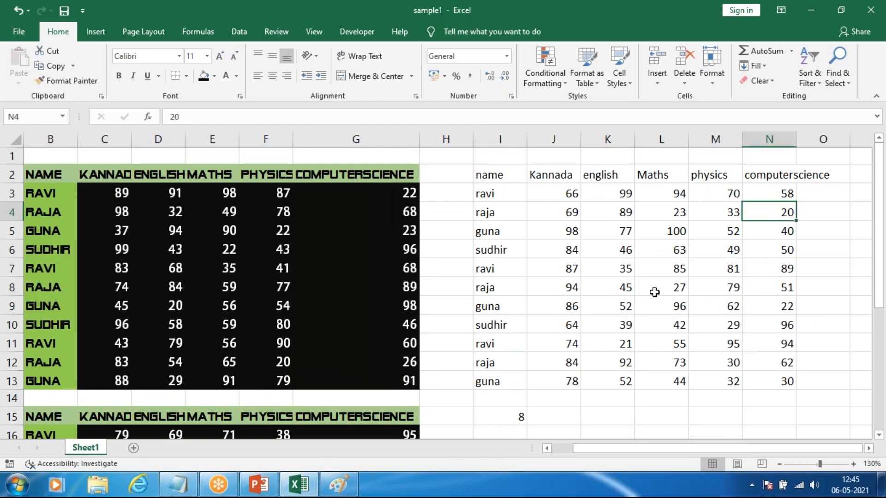
left_click(655, 291)
left_click(678, 244)
left_click(744, 323)
left_click(614, 270)
left_click(678, 237)
left_click(717, 363)
left_click(613, 362)
left_click(562, 322)
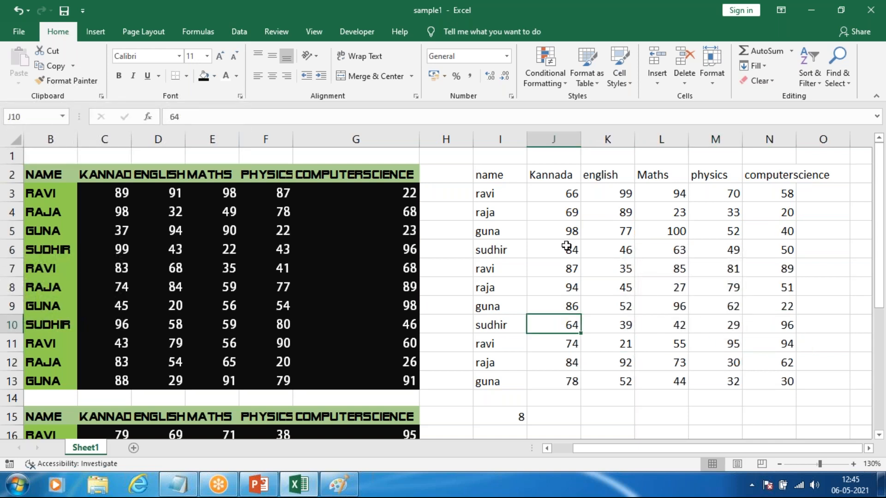
left_click(565, 247)
left_click(664, 251)
Step: Delete the test number from I15
left_click(514, 415)
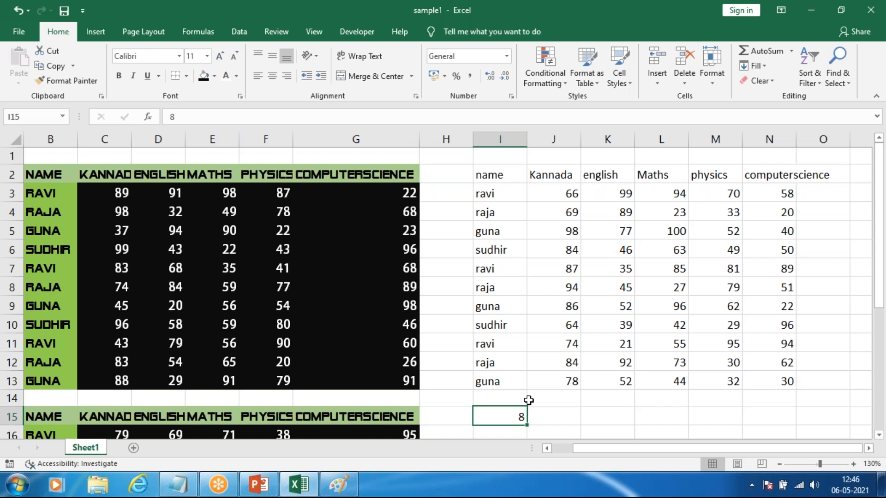
key("Delete")
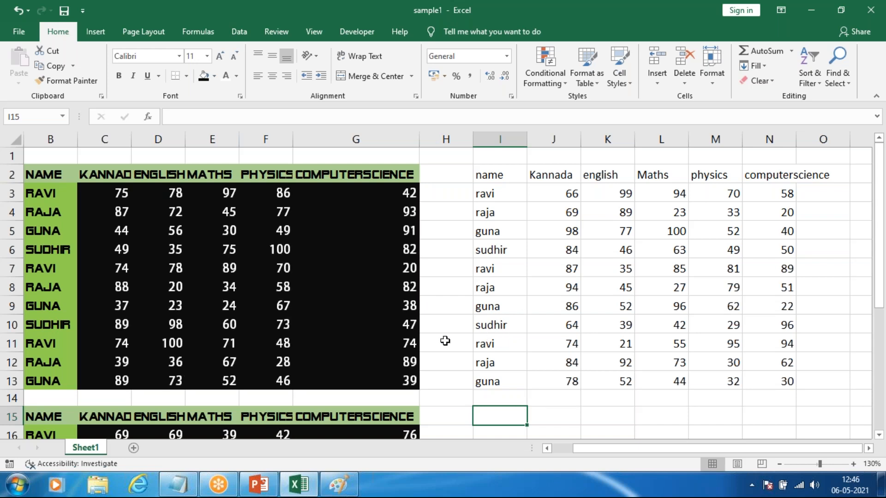
Step: Copy the values-only table in I2:O13 and paste it over the original marks table at B2
scroll(448, 345, "down", 1, "ctrl")
left_click_drag(486, 170, 771, 340)
key("ctrl+c")
left_click(94, 167)
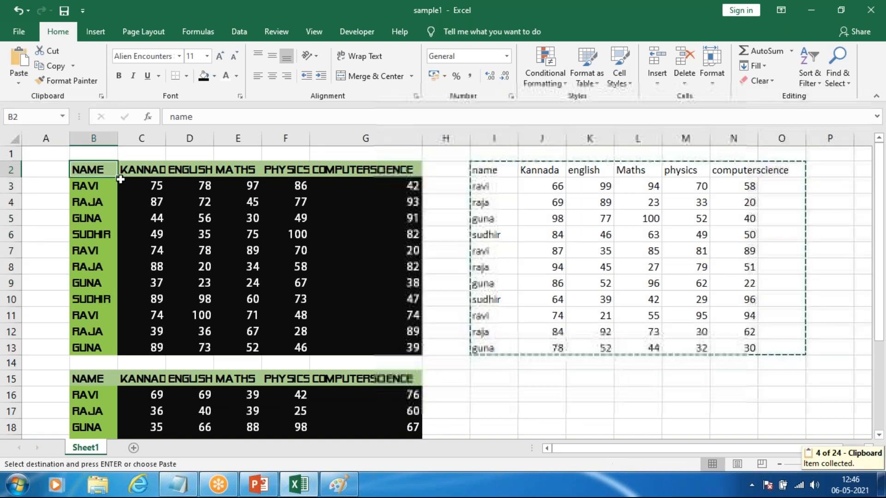
key("ctrl+v")
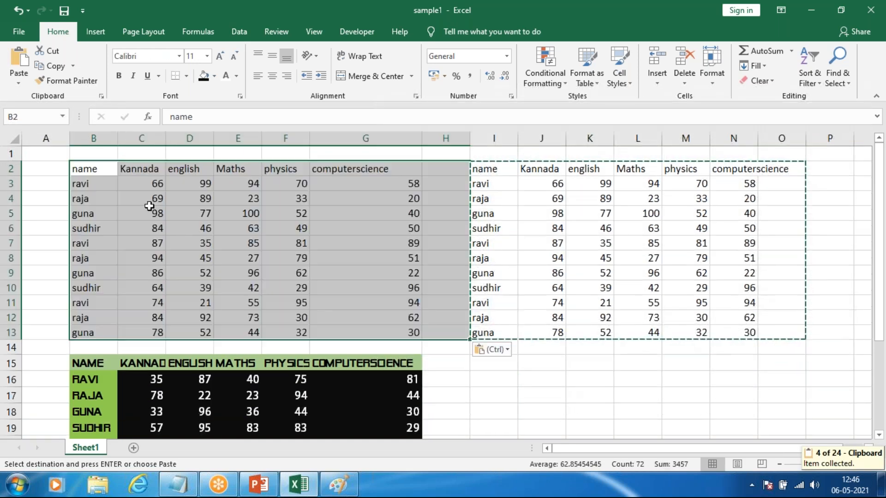
Step: Clear the leftover values-only table from the range H1:P15
left_click(556, 387)
left_click_drag(453, 156, 829, 367)
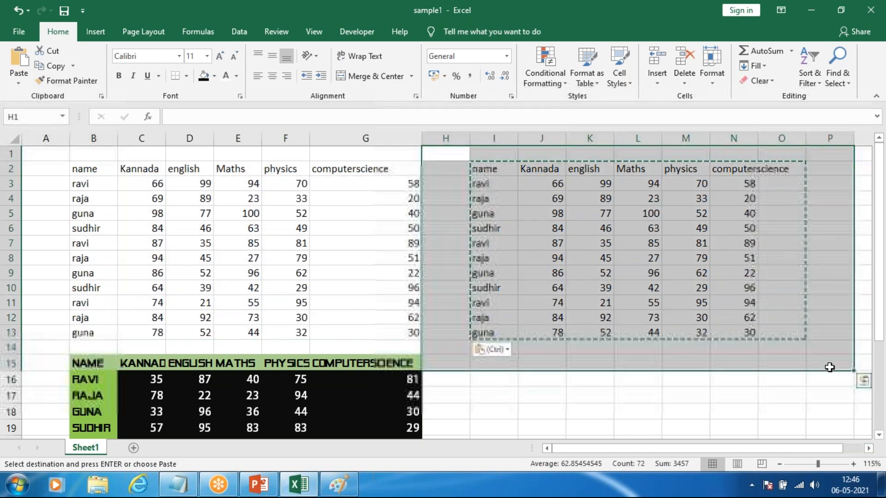
key("Delete")
left_click(446, 377)
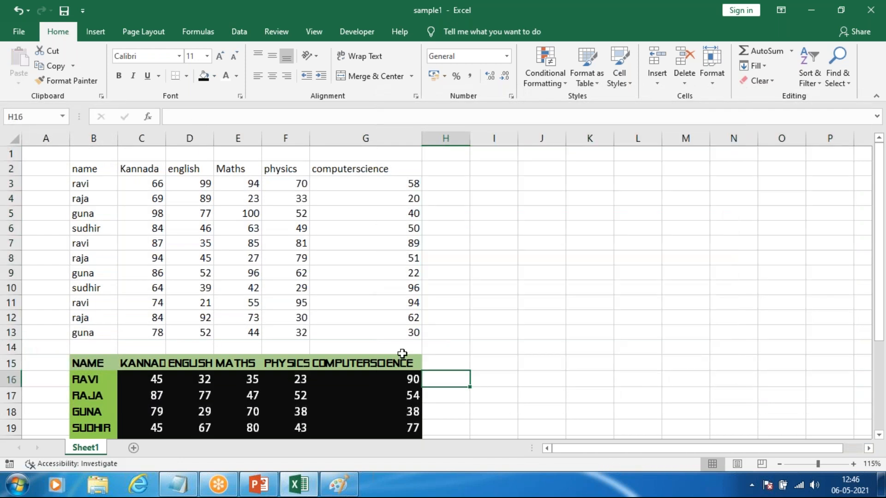
Step: Try deleting the contents of the formatted marks table in B15:G26, and undo the deletion
scroll(401, 355, "down", 2)
scroll(48, 214, "down", 1)
left_click_drag(48, 214, 437, 425)
left_click(454, 398)
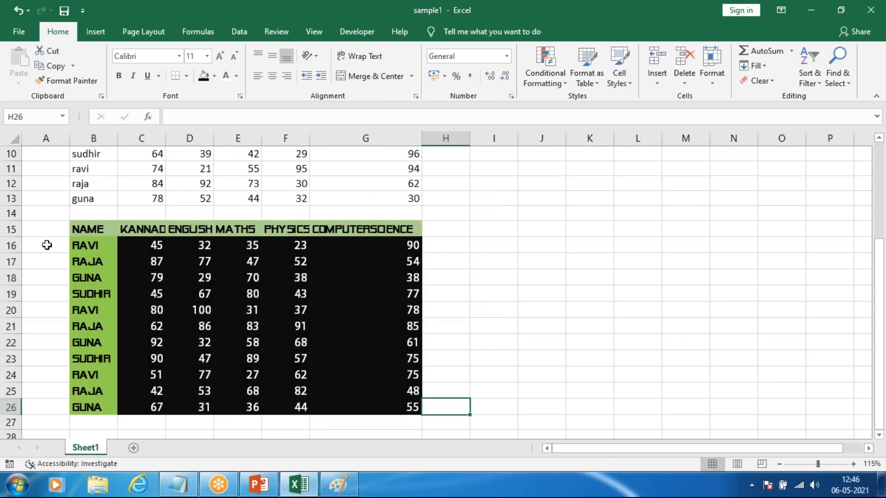
mouse_move(79, 229)
left_mouse_down()
mouse_move(249, 357)
mouse_move(363, 403)
left_mouse_up()
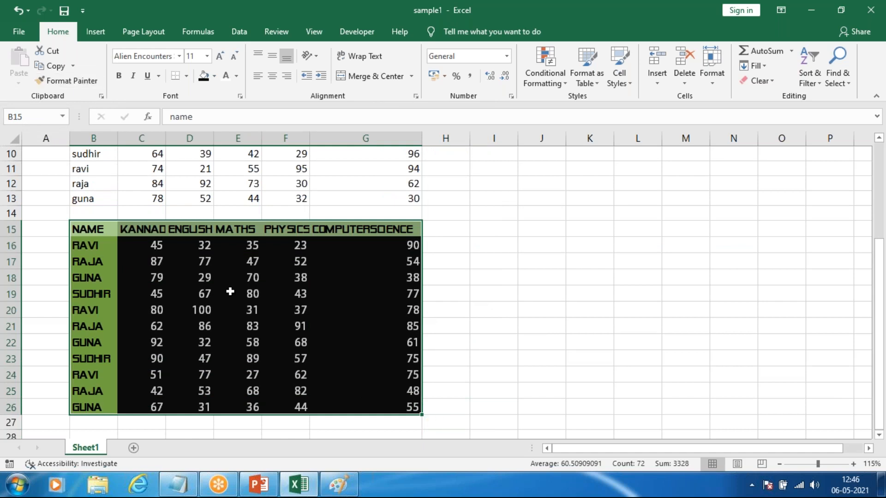
key("Delete")
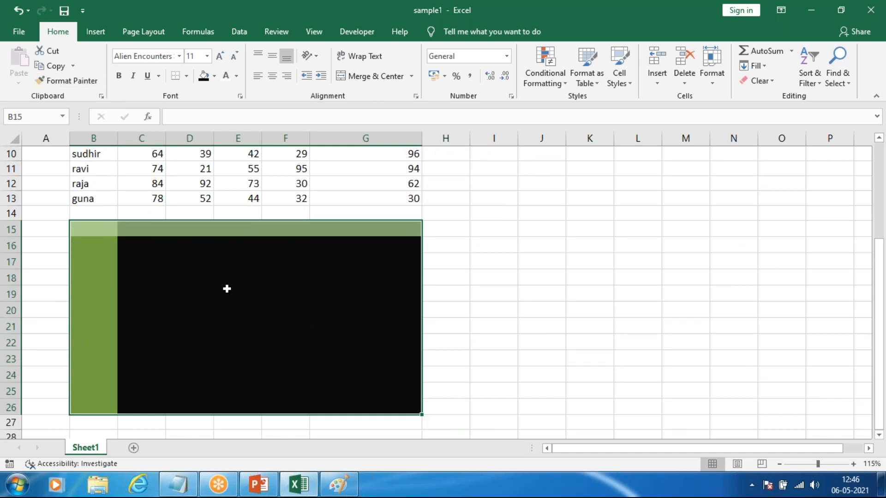
key("ctrl+z")
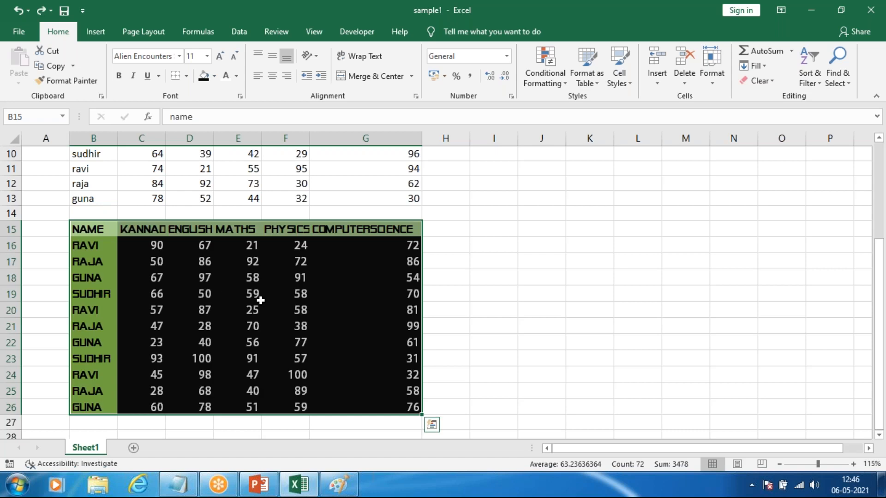
Step: Copy the formatting of the table in B15:G26 onto the plain marks table in B2:G13 with Format Painter
scroll(261, 300, "up", 3)
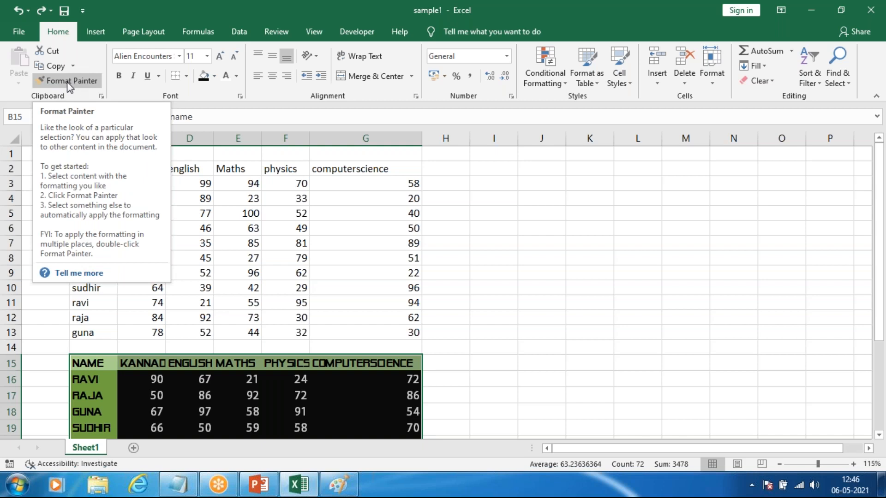
scroll(167, 293, "down", 3)
scroll(159, 294, "up", 3)
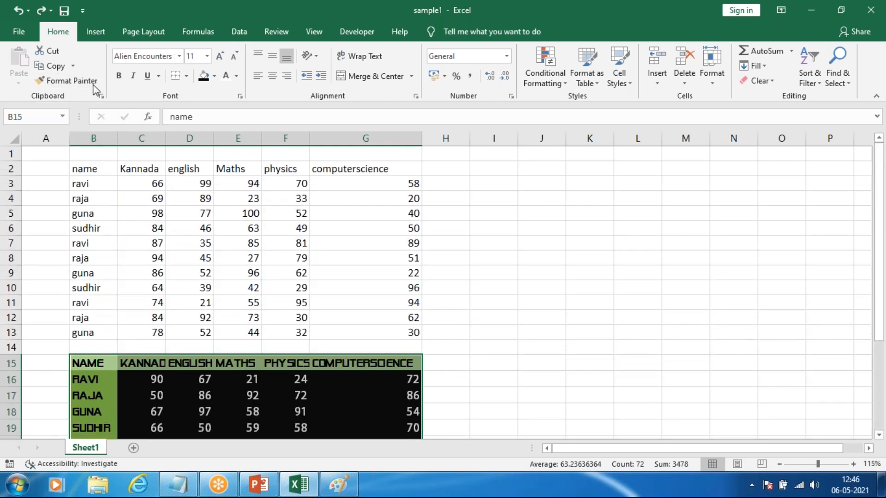
left_click(73, 86)
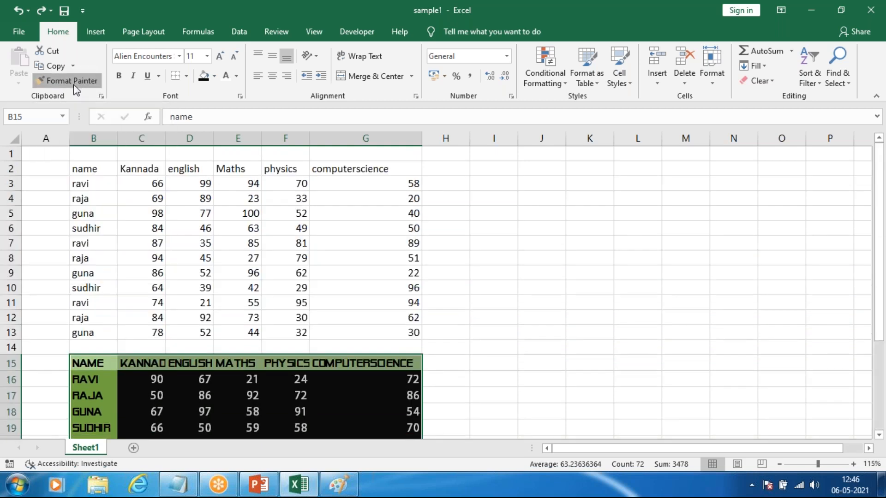
mouse_move(86, 165)
left_mouse_down()
mouse_move(248, 247)
mouse_move(379, 330)
mouse_move(406, 334)
left_mouse_up()
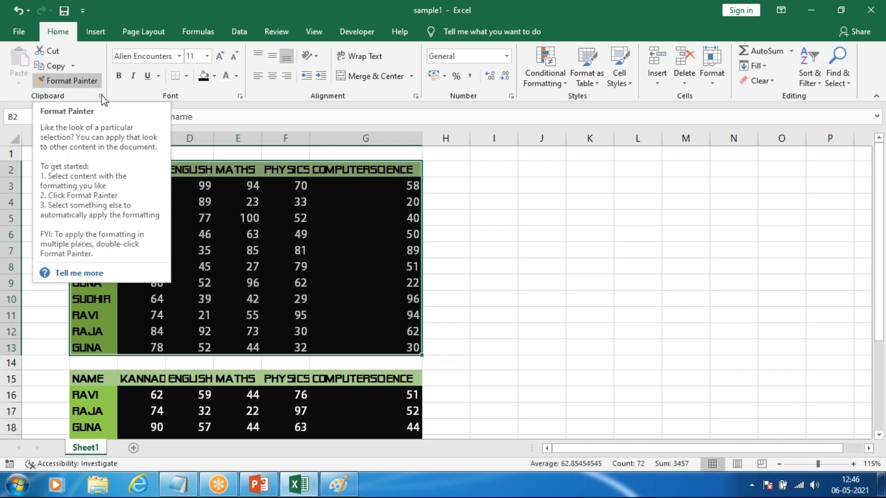
left_click(418, 277)
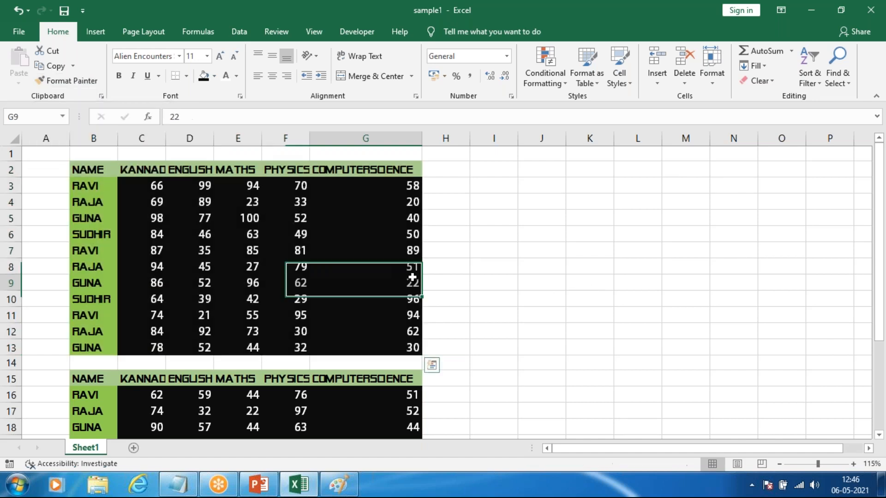
Step: Delete the contents of the lower table in A15:G26 and clear its formats
scroll(490, 338, "down", 3)
left_click_drag(57, 230, 415, 416)
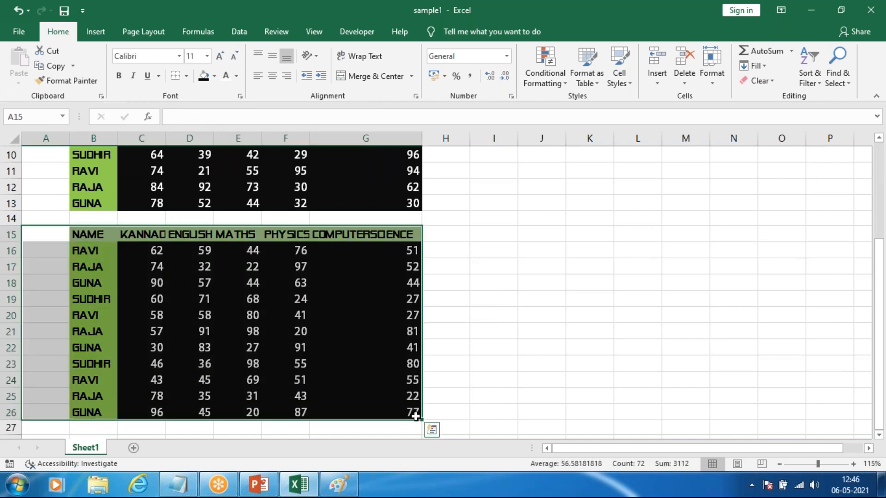
key("Delete")
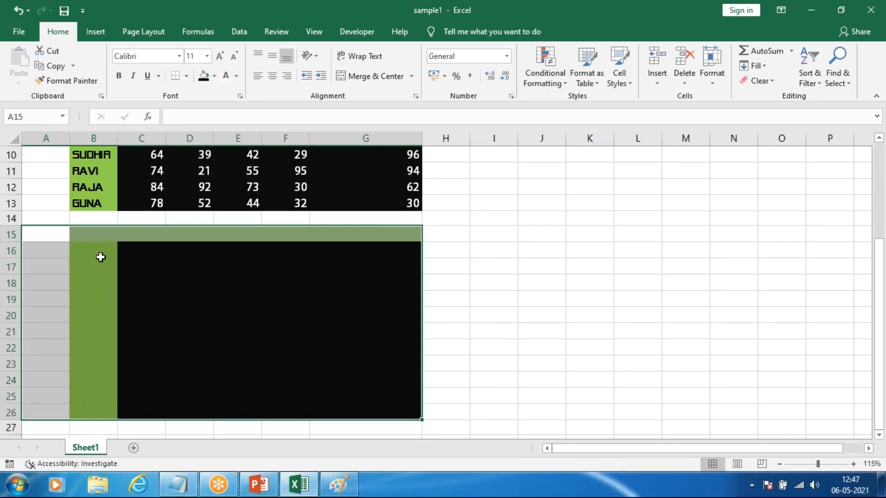
left_click(771, 80)
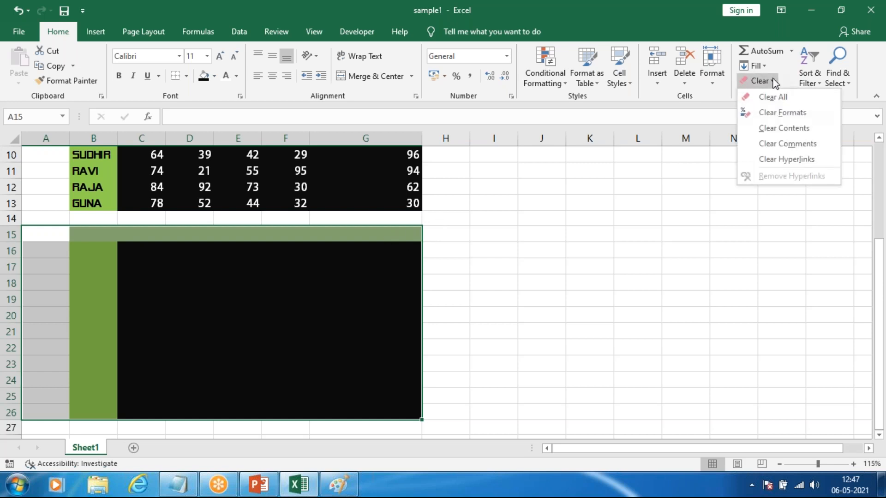
left_click(776, 113)
left_click(637, 284)
scroll(320, 332, "up", 3)
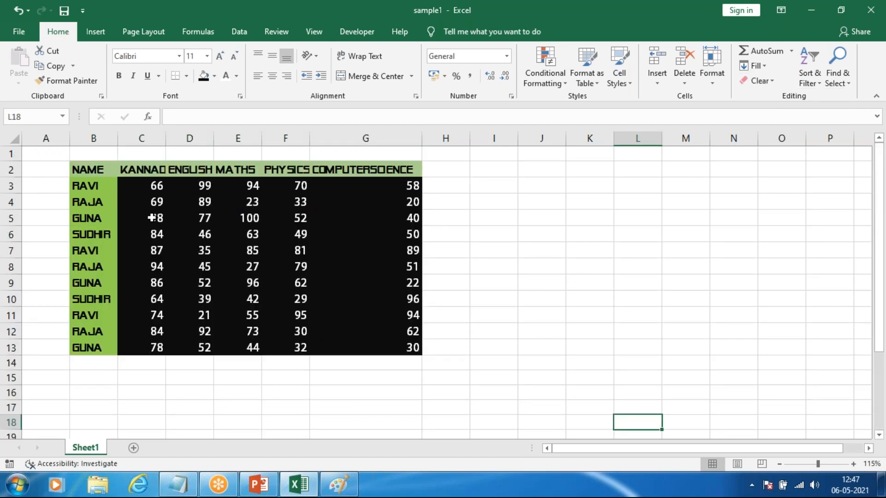
left_click(543, 201)
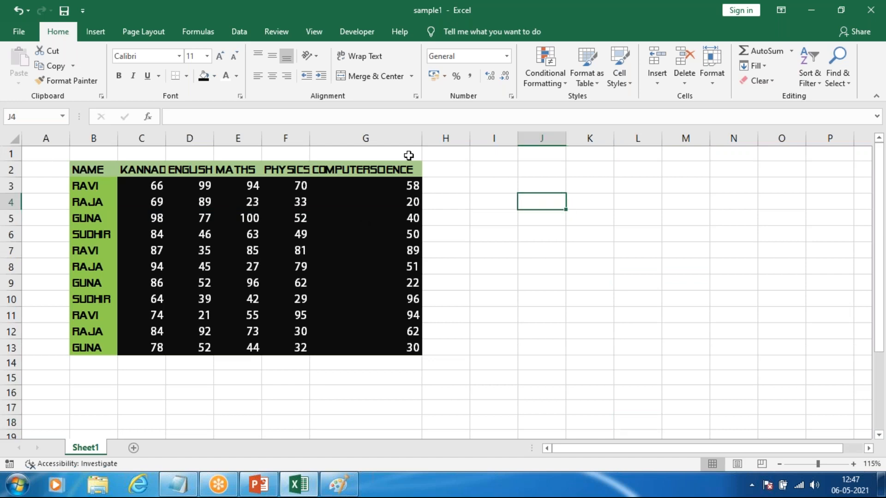
left_click(476, 282)
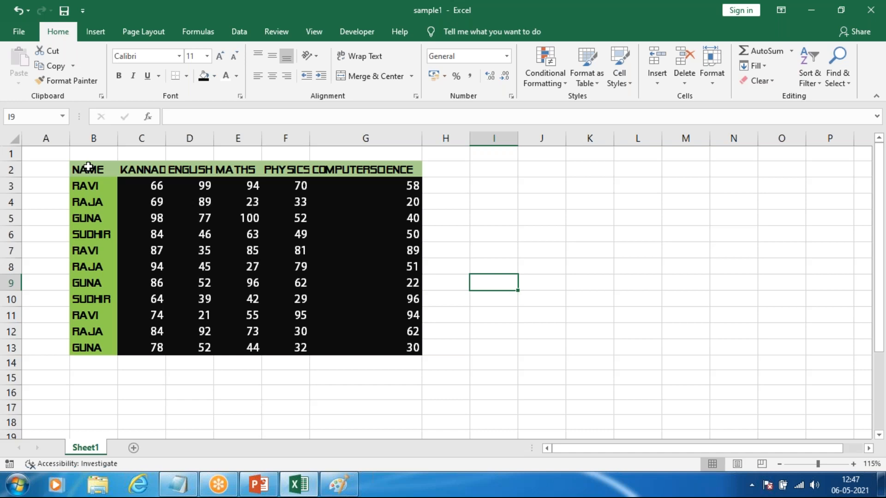
Step: Cut the formatted marks table from B2:G13 and paste it at B15
left_click_drag(88, 166, 392, 346)
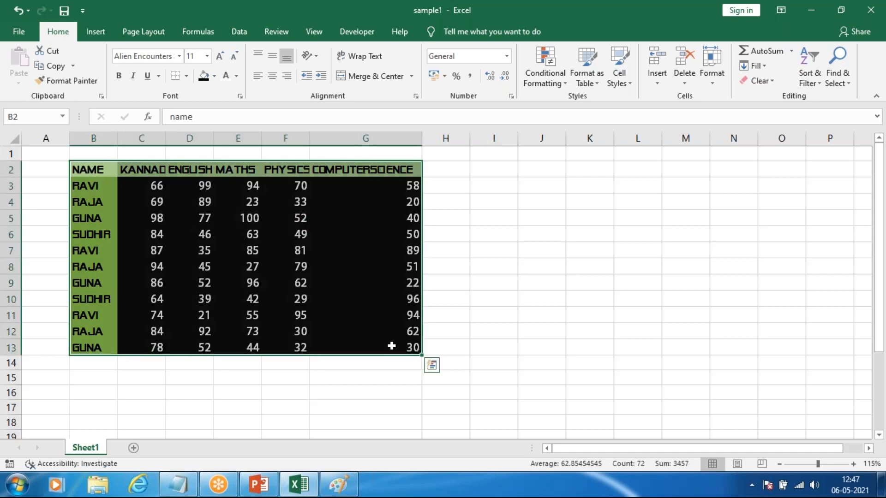
key("ctrl+c")
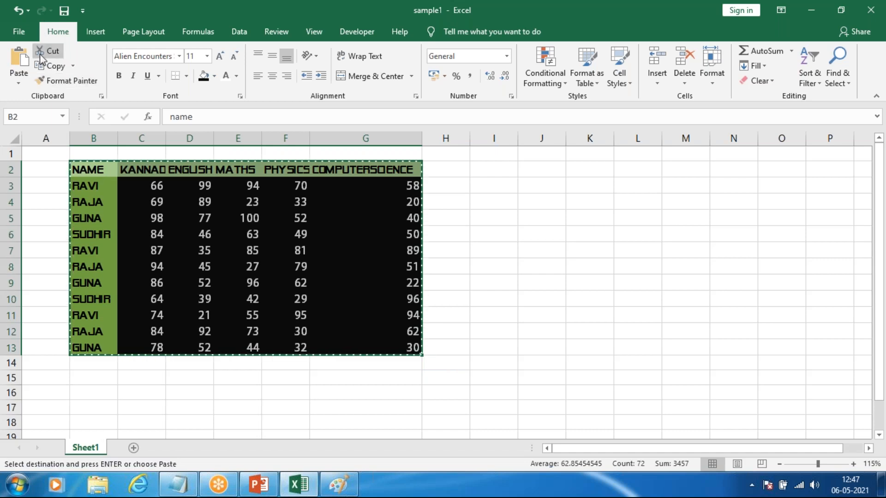
scroll(116, 241, "down", 3)
left_click(94, 235)
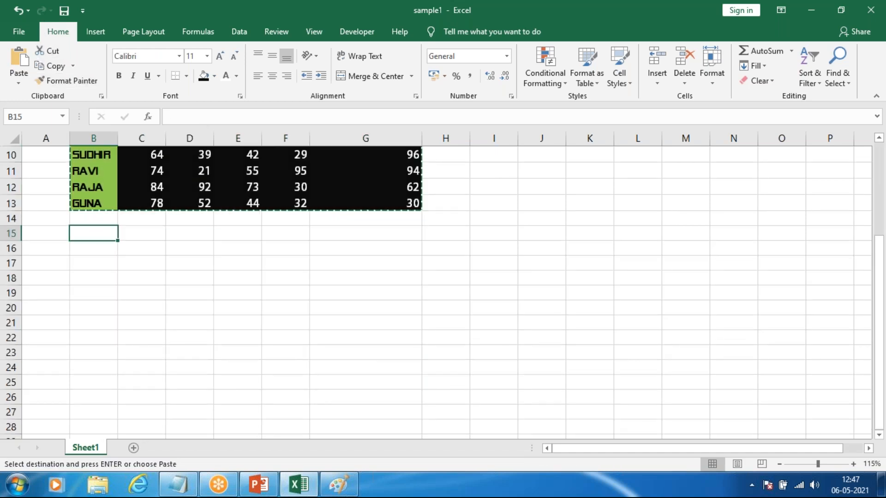
key("ctrl+v")
scroll(217, 249, "up", 3)
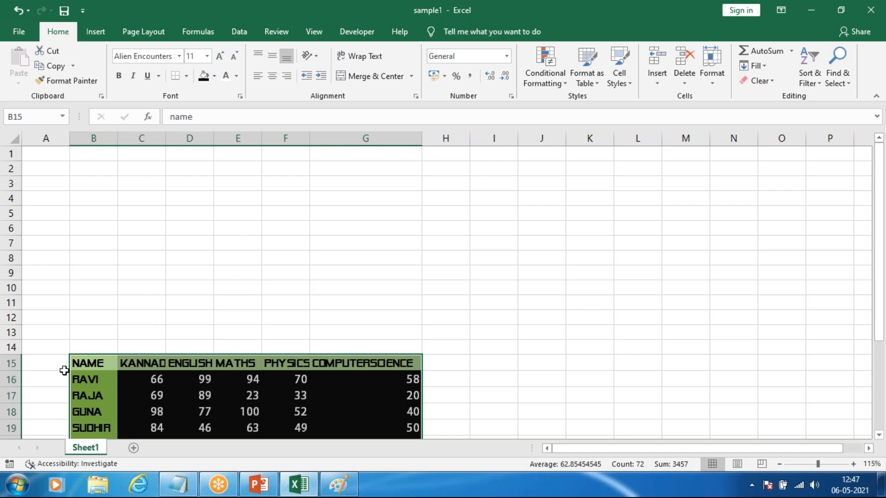
Step: Copy the marks table in B15:G26 and paste the duplicate at B2
scroll(95, 358, "down", 2)
left_click_drag(82, 275, 402, 404)
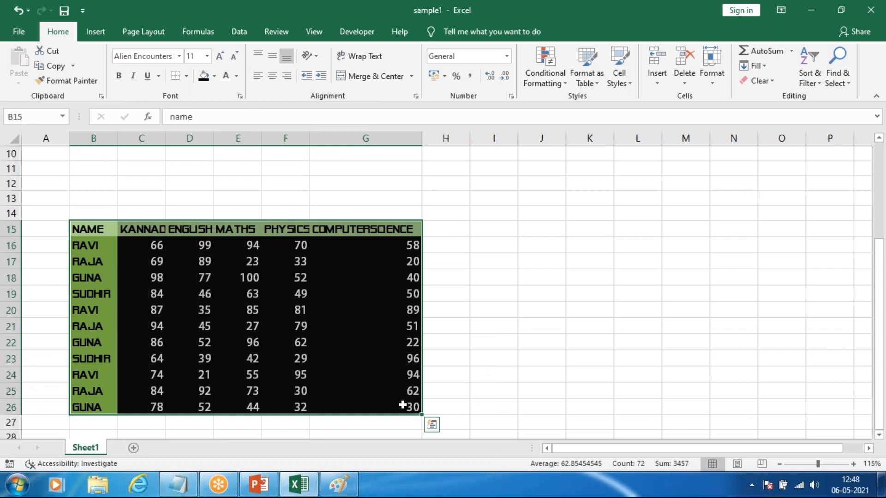
key("ctrl+c")
scroll(340, 331, "up", 3)
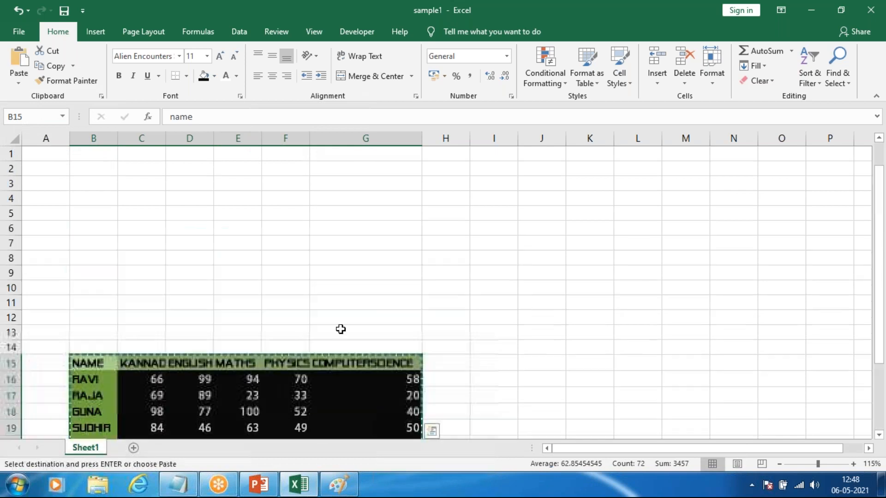
left_click(94, 169)
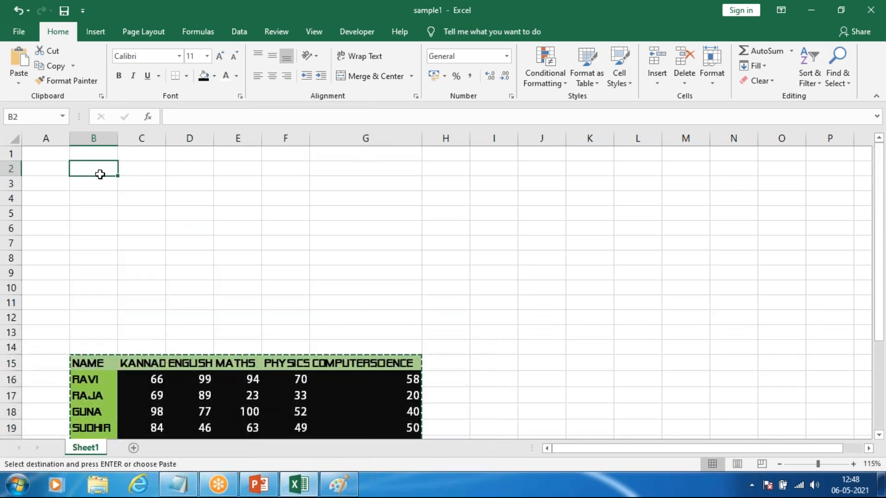
key("ctrl+v")
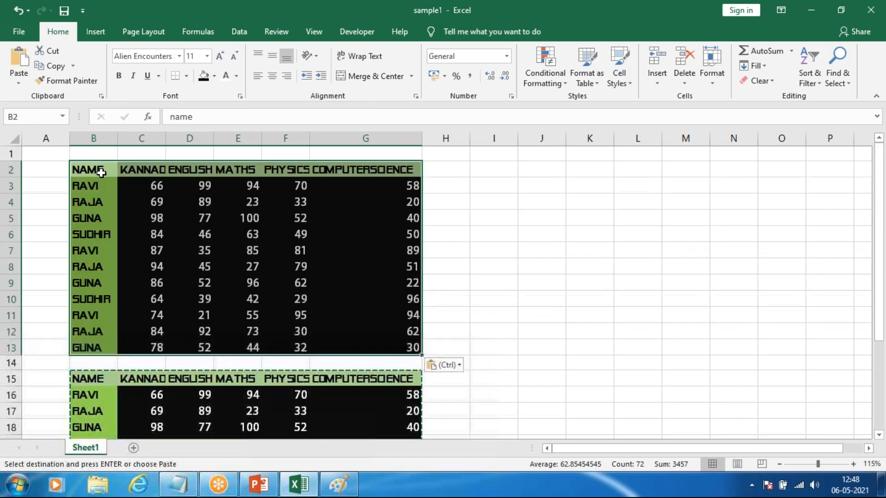
left_click(468, 263)
scroll(277, 295, "down", 2)
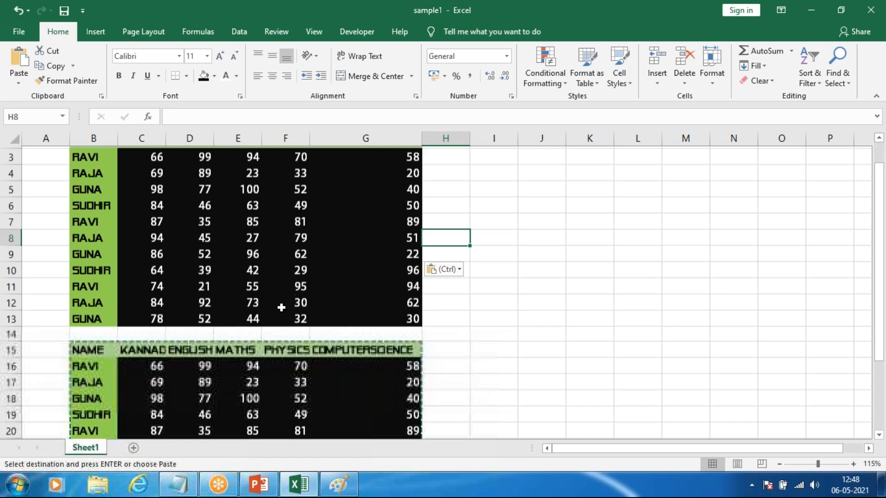
scroll(276, 290, "up", 2)
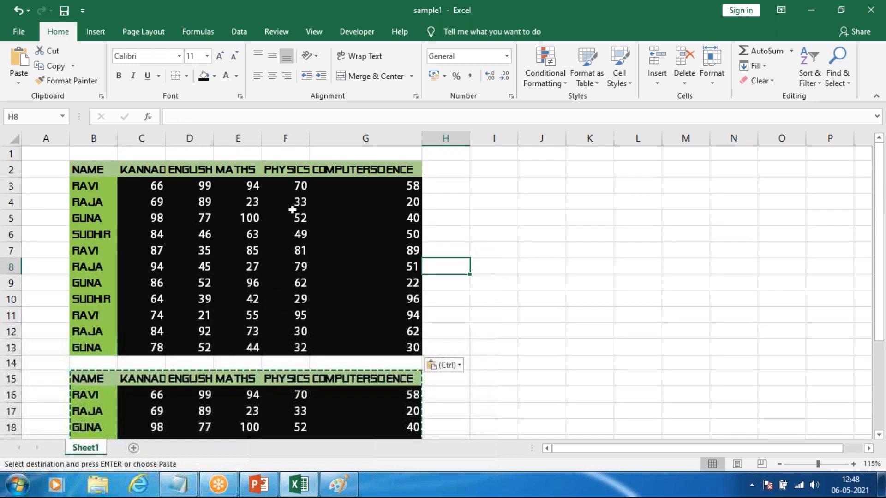
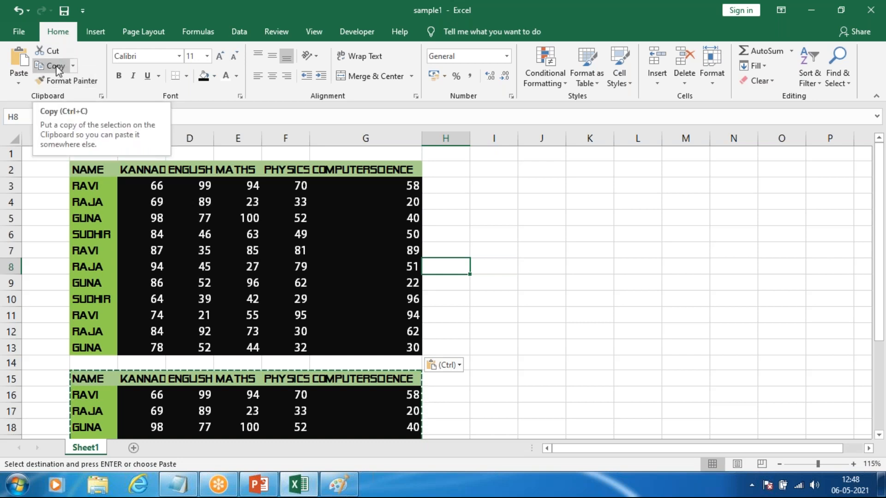
Step: Enter the plain text "gscs" in cell J5 beside the upper marks table
left_click(589, 314)
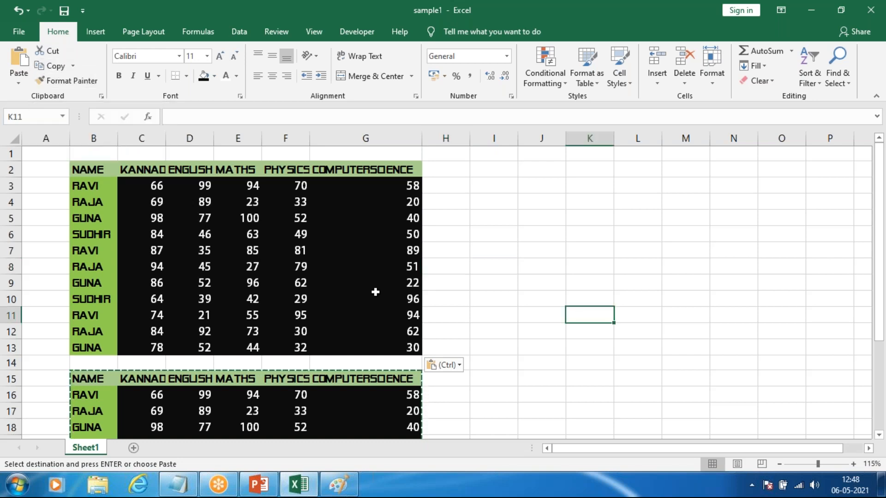
scroll(379, 299, "down", 1)
scroll(382, 301, "up", 1)
left_click(530, 218)
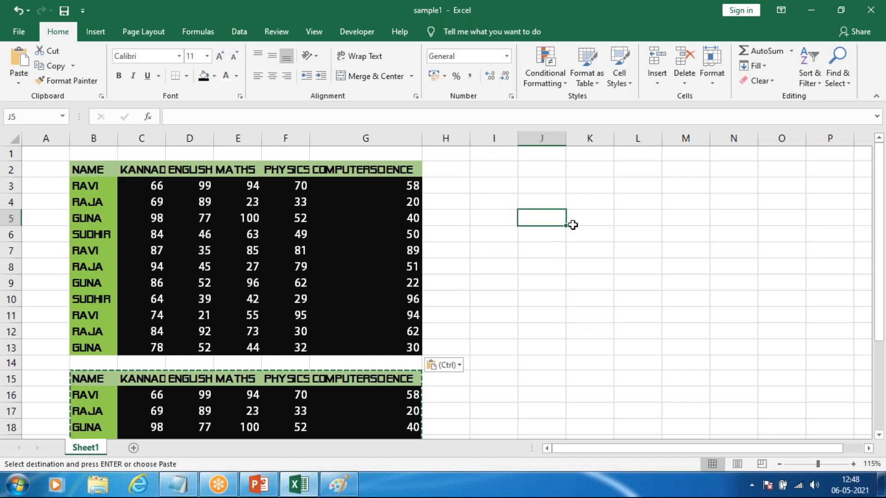
type("gscs")
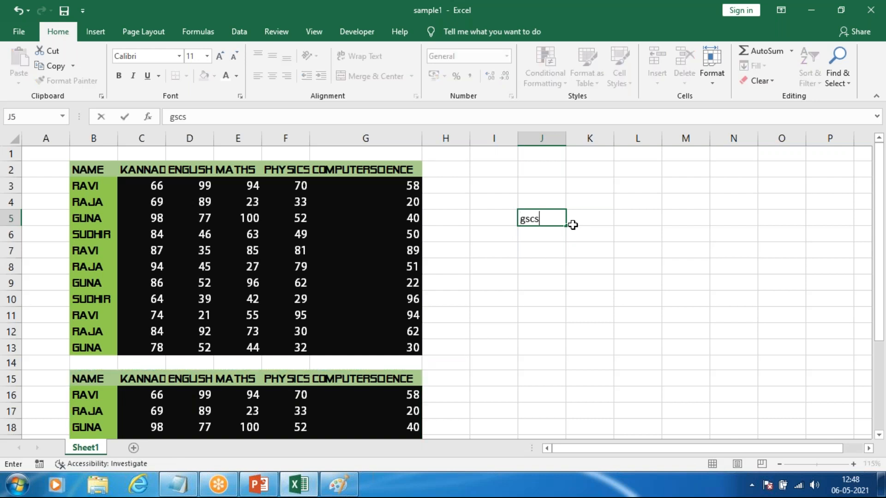
left_click(573, 281)
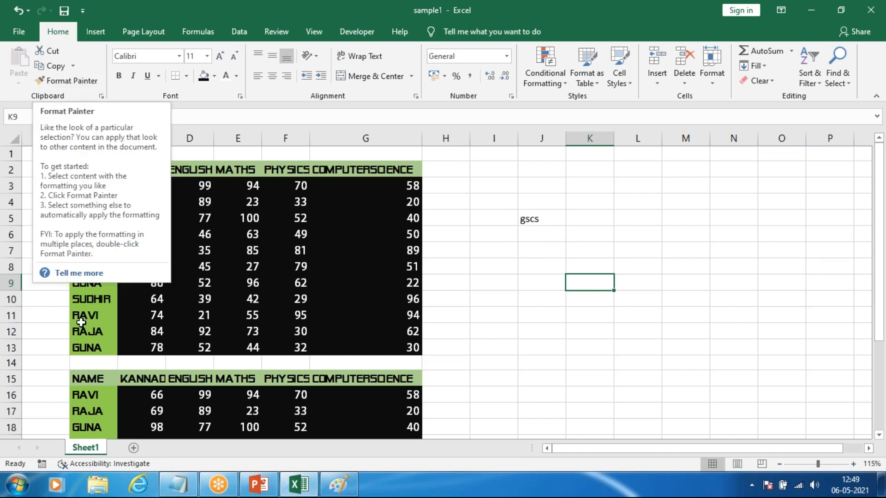
Step: Copy the formatting of name cell B5 onto J5 with Format Painter, and undo it
left_click(32, 286)
left_click(86, 217)
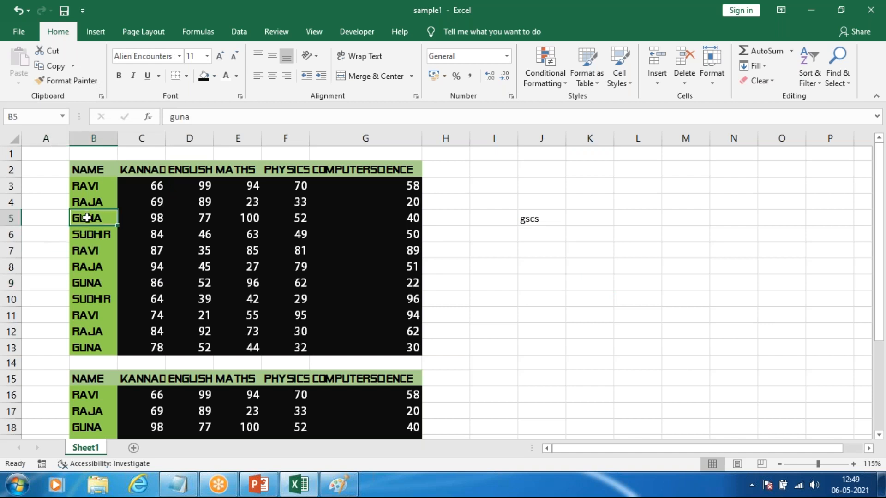
left_click(71, 85)
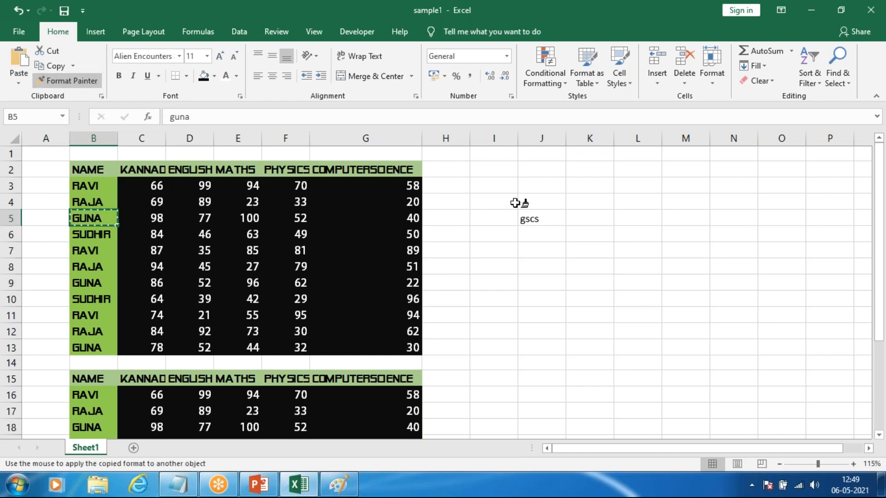
left_click(528, 219)
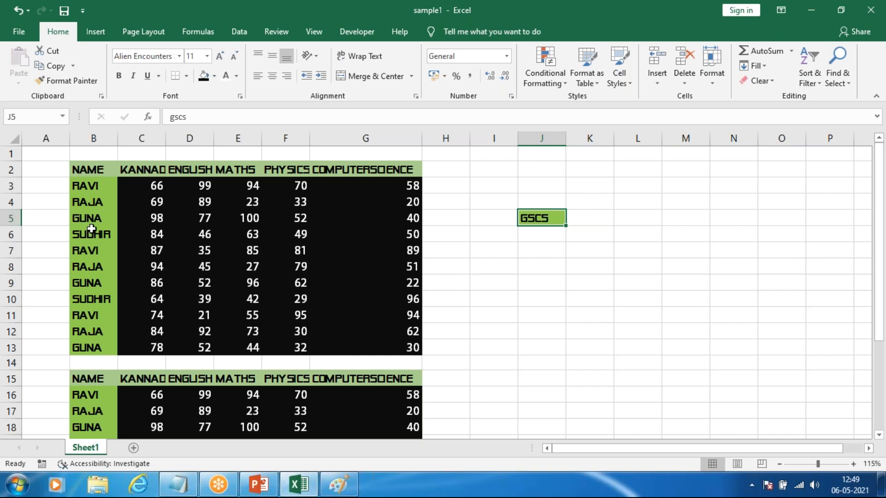
key("ctrl+z")
Step: Copy the formatting of marks cell E6 onto J5 with Format Painter, and undo it
left_click(228, 235)
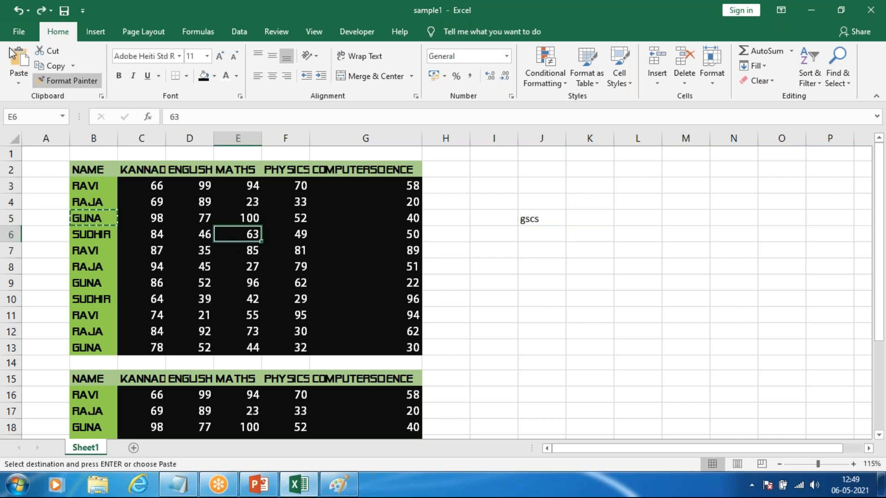
left_click(63, 82)
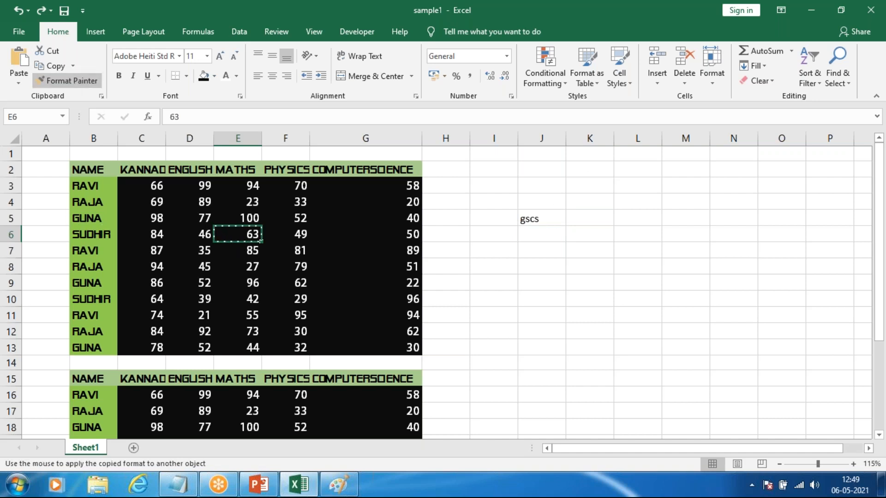
left_click(528, 217)
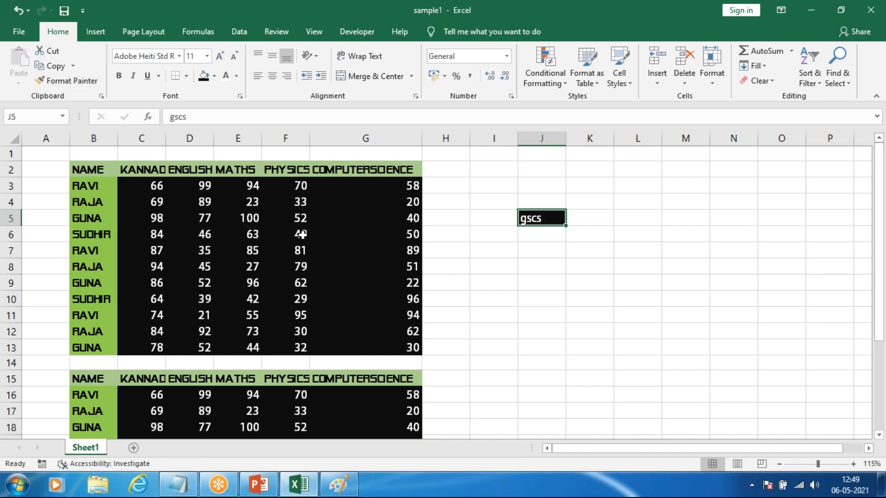
key("ctrl+z")
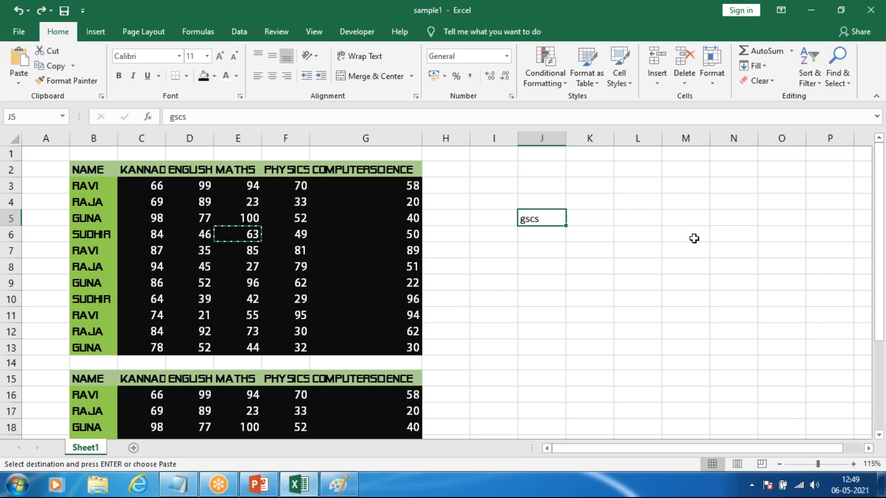
left_click_drag(510, 188, 583, 253)
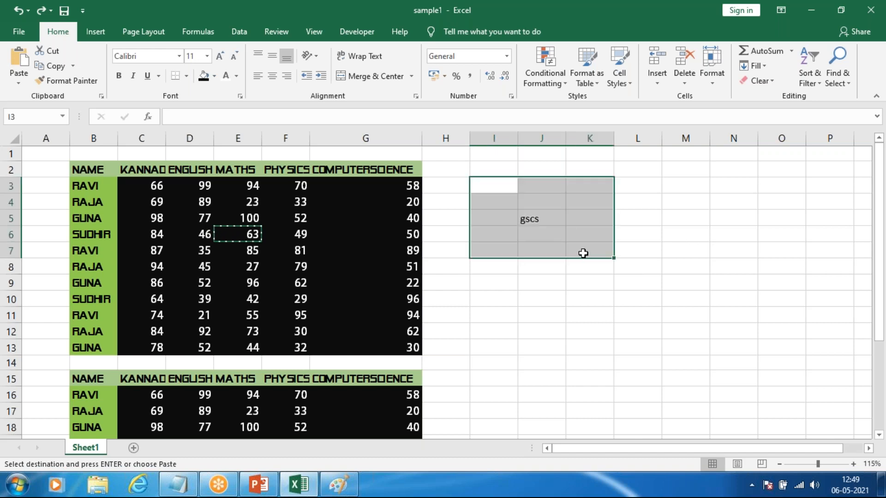
left_click(541, 331)
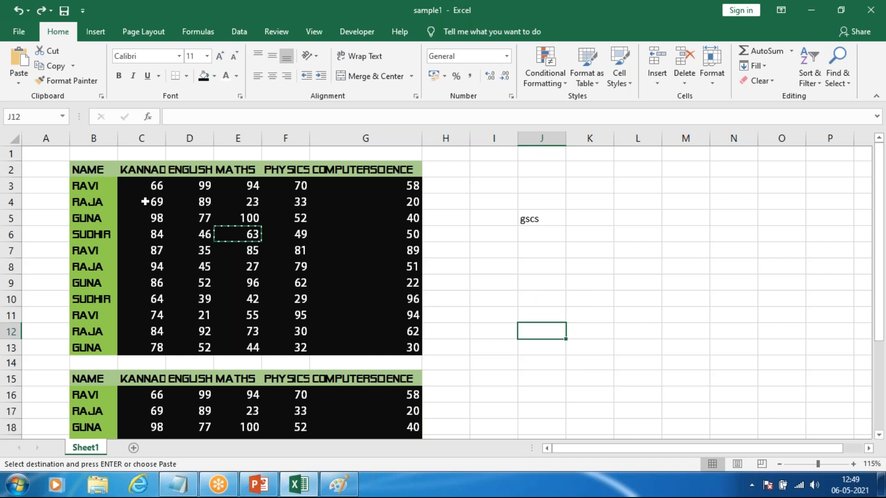
left_click(100, 211)
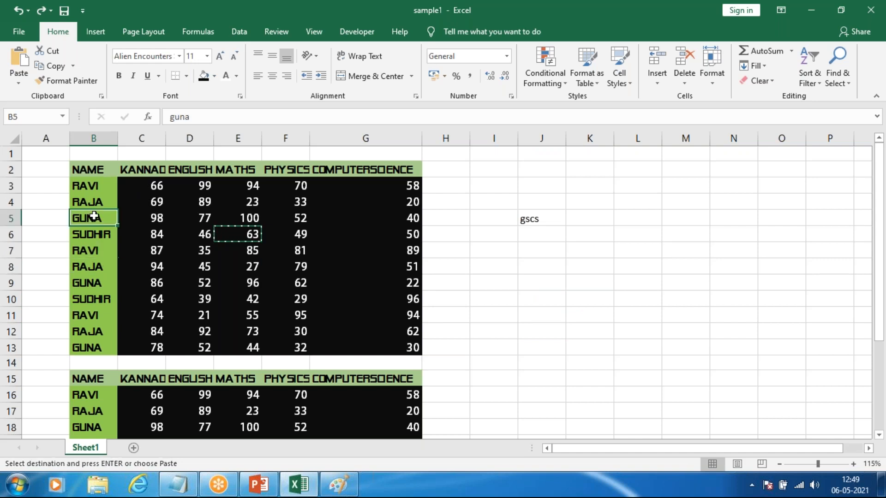
key("Escape")
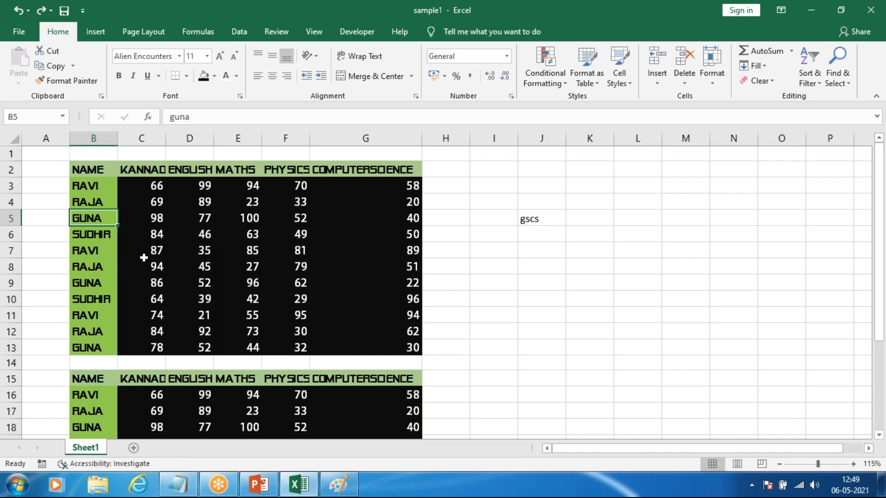
left_click(538, 223)
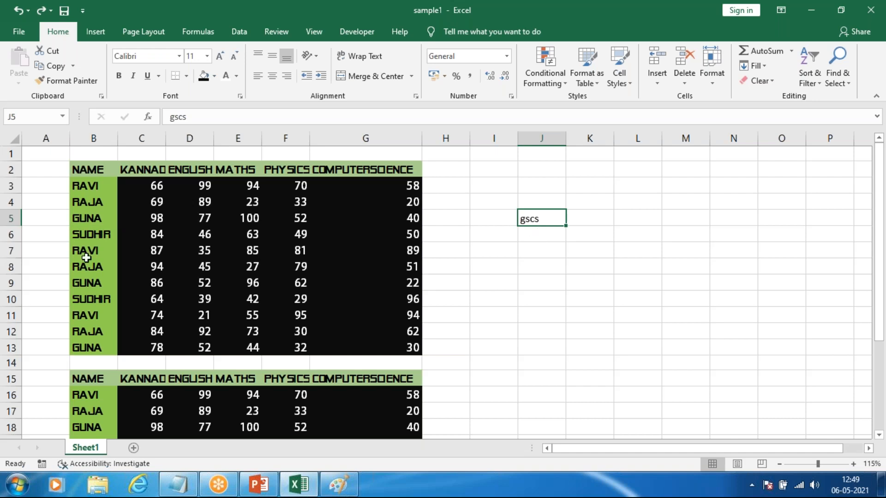
left_click(97, 230)
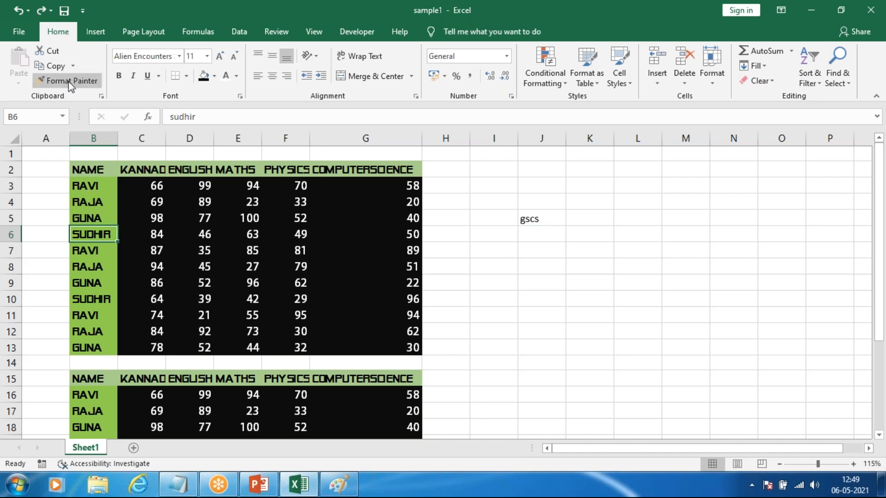
left_click(379, 315)
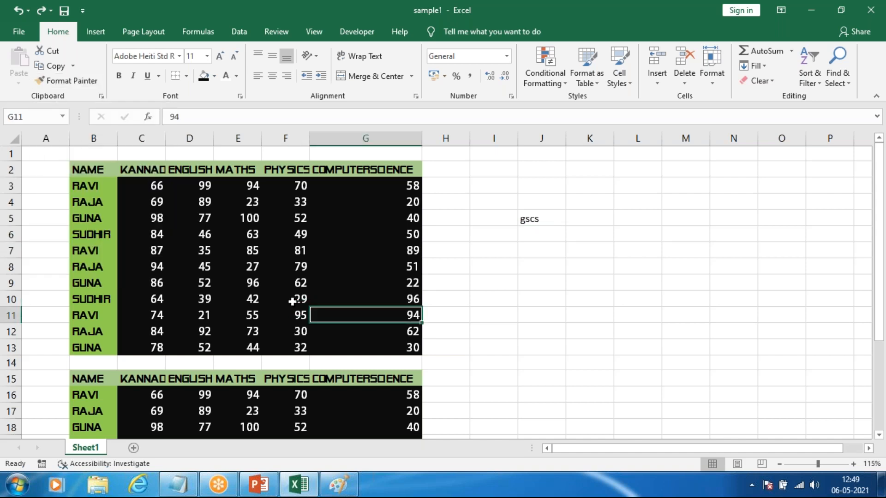
left_click(179, 267)
left_click(521, 228)
left_click(539, 216)
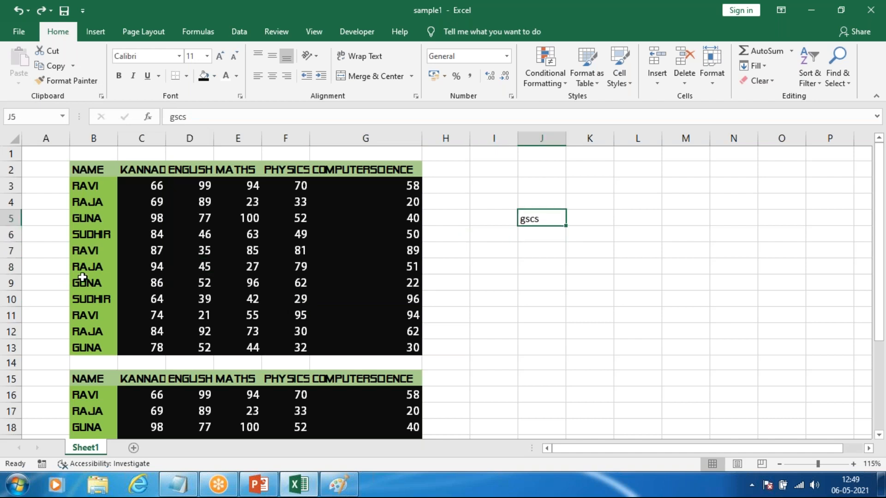
left_click(203, 266)
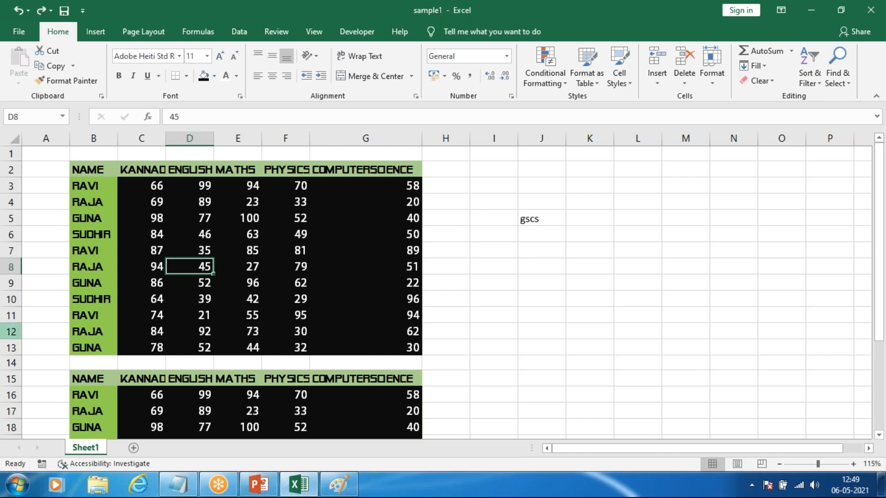
left_click(168, 234)
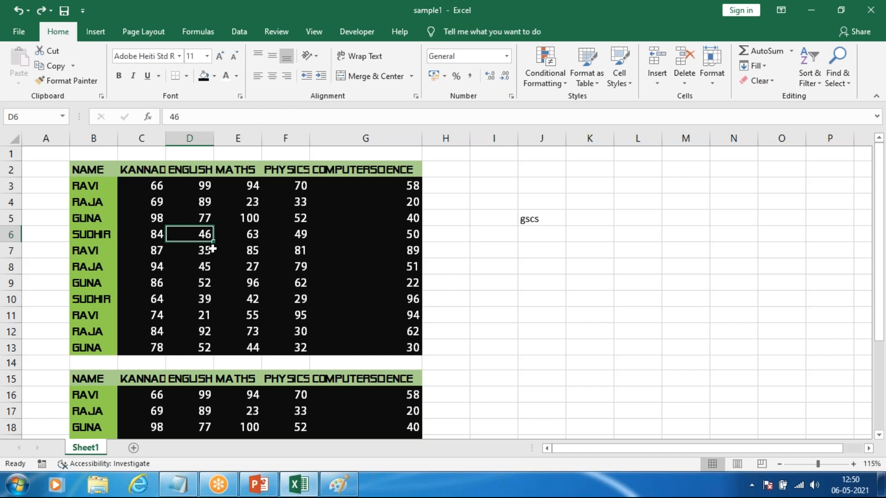
left_click(477, 265)
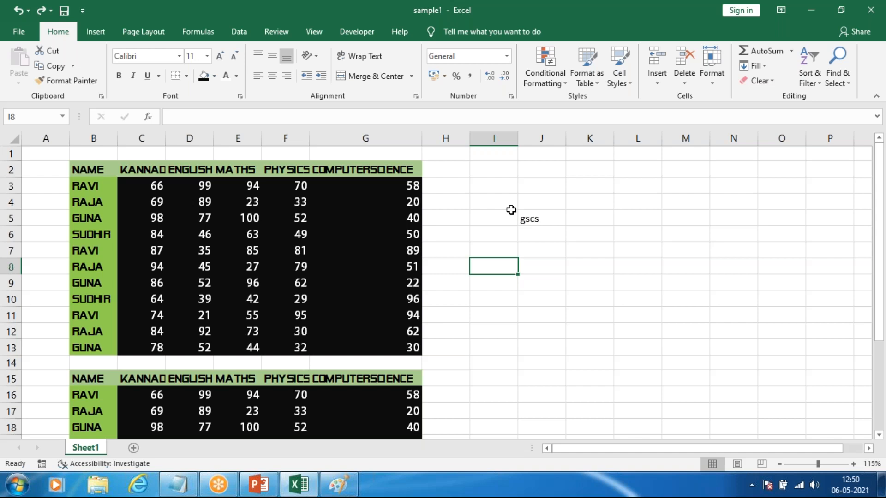
Step: Apply the formatting of name cell B5 to the text in J5 with Format Painter
left_click(89, 212)
left_click(69, 81)
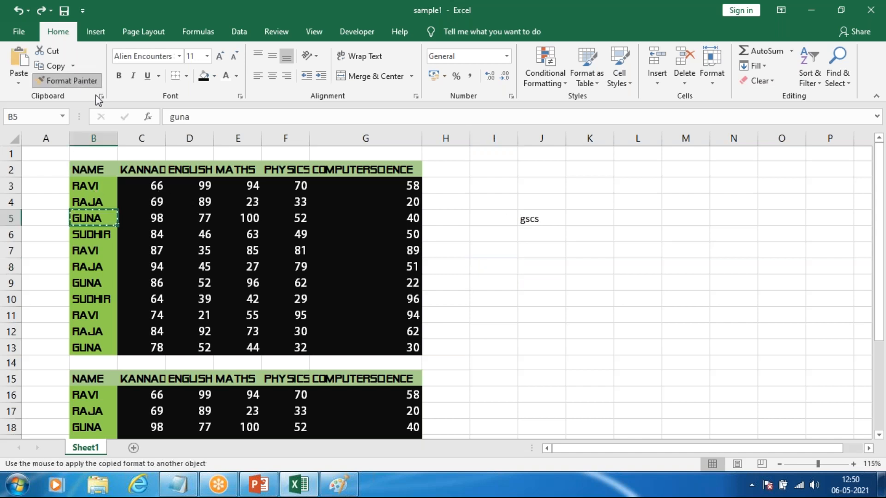
left_click(518, 216)
left_click(643, 265)
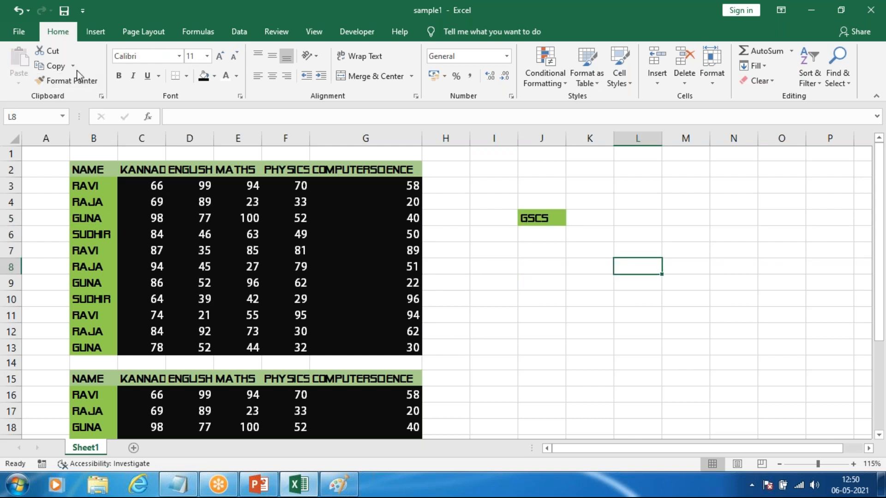
Step: Lock Format Painter on name cell B6 and paint E5, G10, G5, F9, D11, F12, C7, D8 and the whole range C3:G13
left_click(91, 231)
left_click(68, 82)
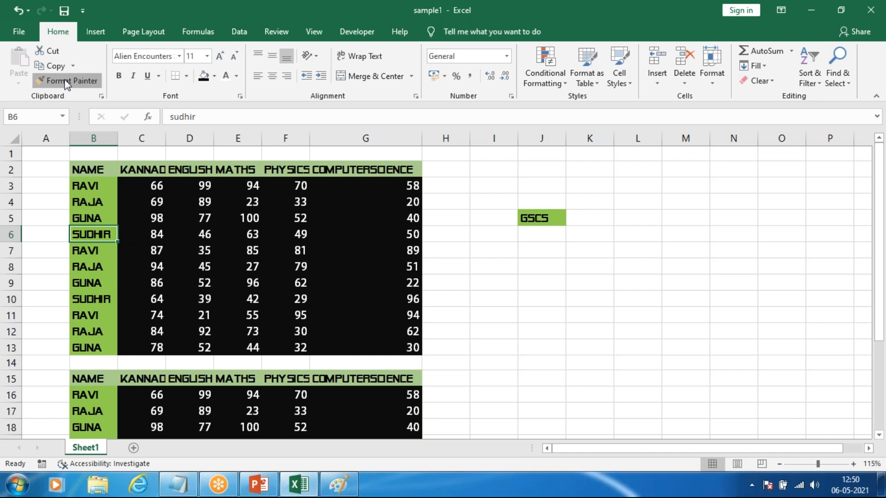
double_click(68, 82)
left_click(251, 218)
left_click(382, 299)
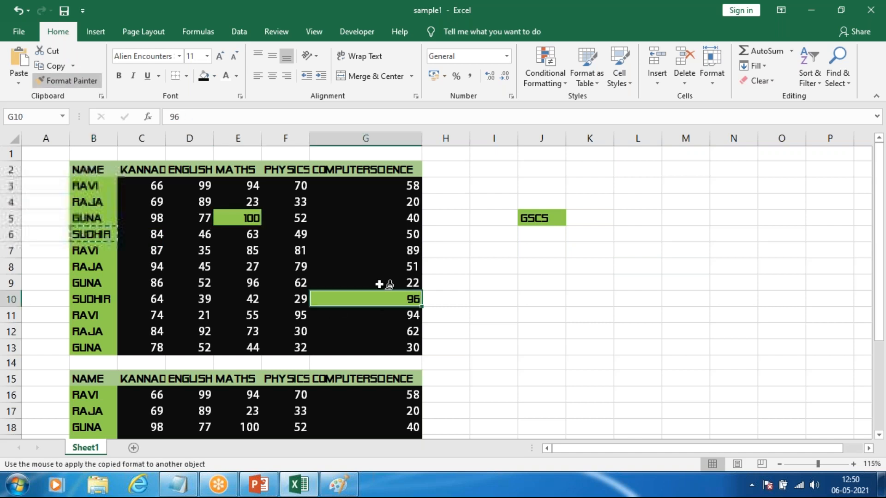
left_click(383, 218)
left_click(286, 283)
left_click(189, 315)
left_click(298, 332)
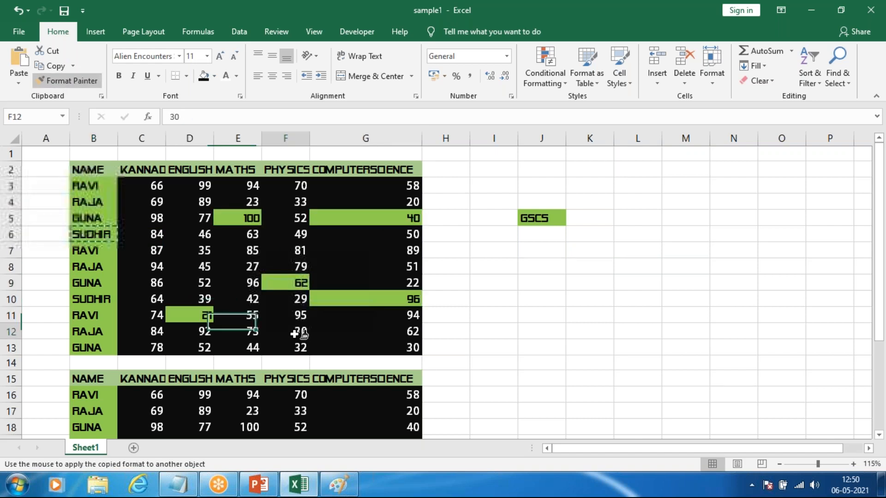
left_click(157, 251)
left_click(189, 266)
mouse_move(153, 185)
left_mouse_down()
mouse_move(341, 327)
mouse_move(407, 353)
left_mouse_up()
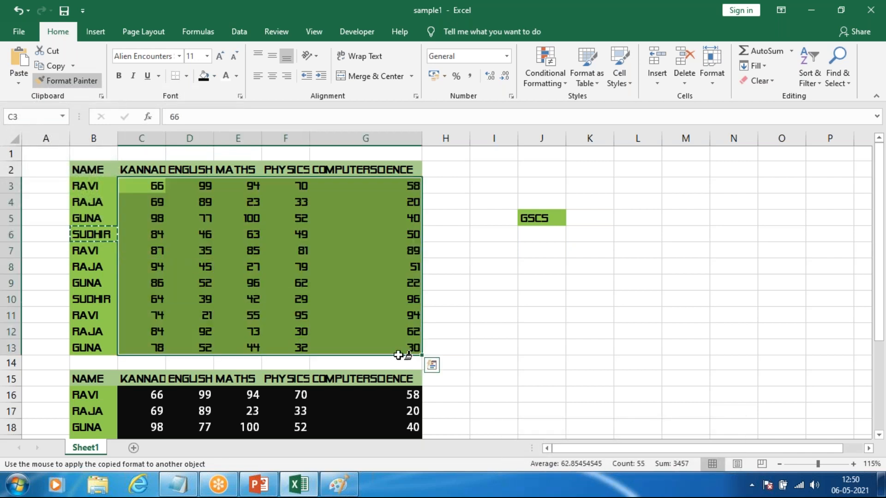
Step: Undo all the Format Painter changes made to the marks in C3:G13
key("ctrl+z")
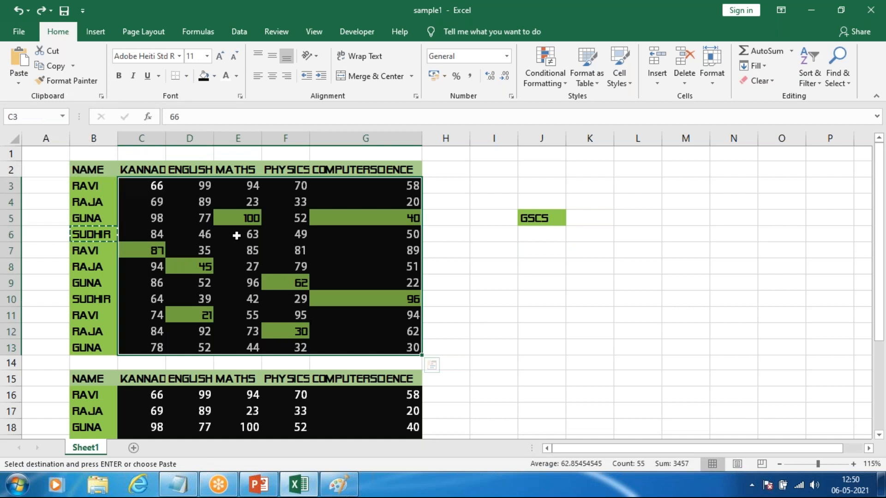
key("ctrl+z")
key("ctrl+z")
key("ctrl+z")
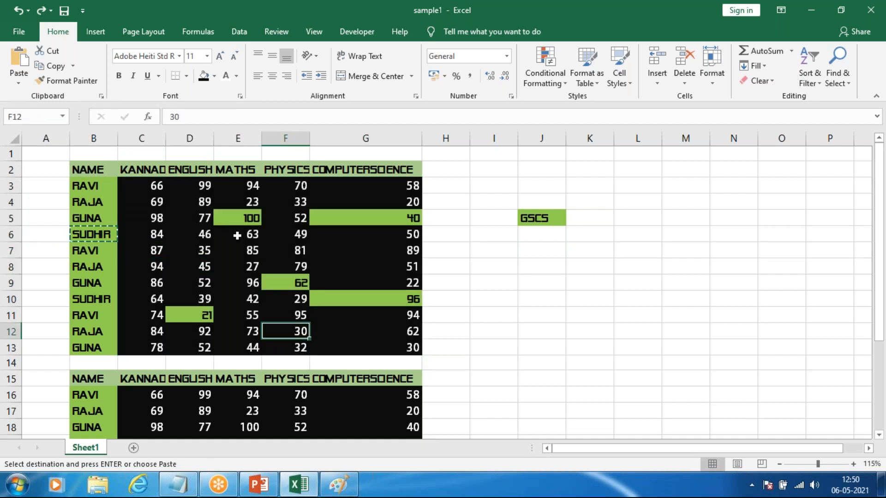
key("ctrl+z")
key("ctrl+z")
key("ctrl+z")
key("ctrl+z")
key("ctrl+z")
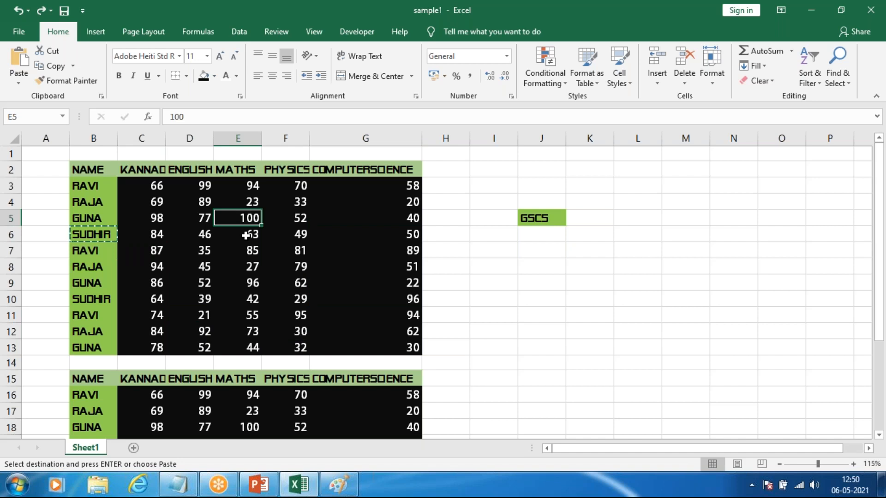
Step: Switch to the Notepad shortcut notes and add blank lines after the "ctrl + w" entry
left_click(299, 485)
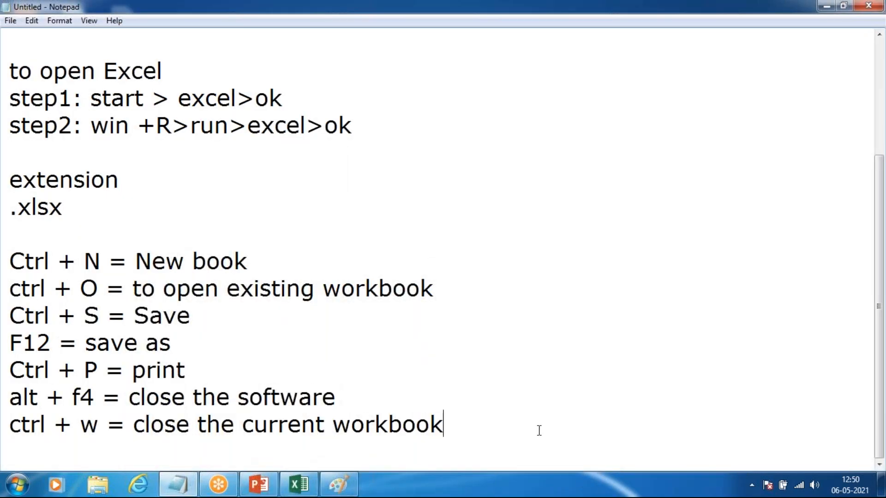
key("Return")
scroll(447, 336, "down", 1)
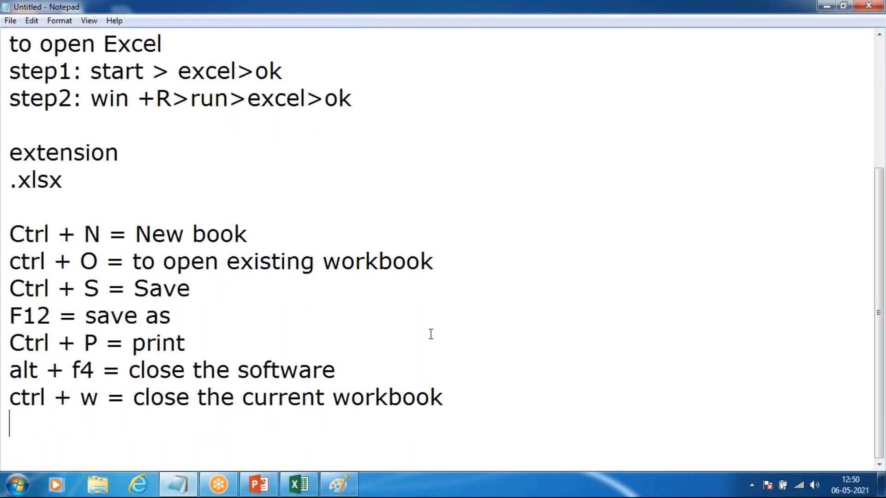
key("Return")
key("Return")
key("Return")
key("Return")
key("Return")
key("Return")
key("Return")
key("Return")
key("Return")
key("Return")
key("Return")
key("Return")
key("Return")
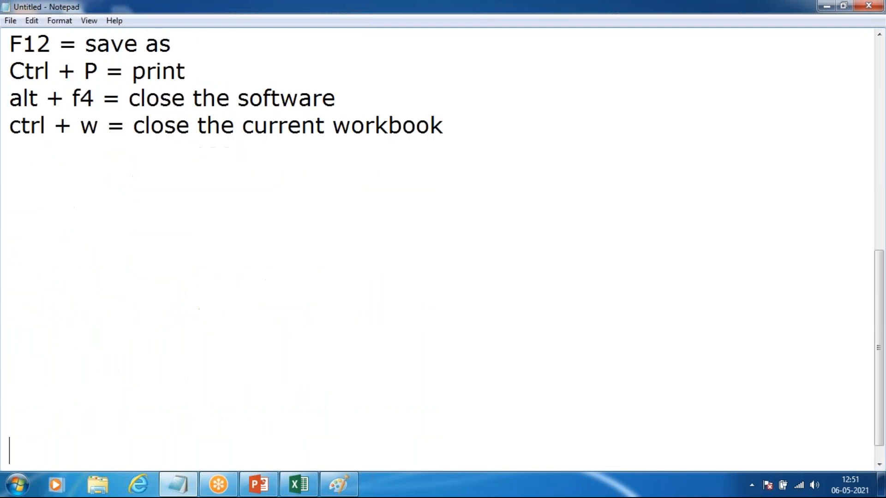
Step: Add the entry "ctrl + z = undo" below the "ctrl + w" line in the shortcut notes
key("Up")
key("Up")
key("Up")
key("Up")
key("Up")
key("Up")
key("Up")
key("Up")
key("Up")
key("Up")
key("Up")
key("Up")
key("Up")
key("Down")
type("ctr")
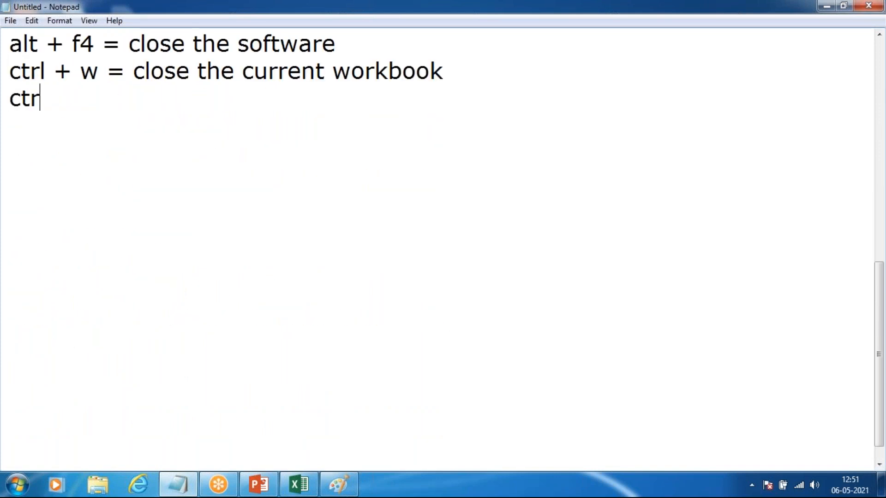
type("l + z =")
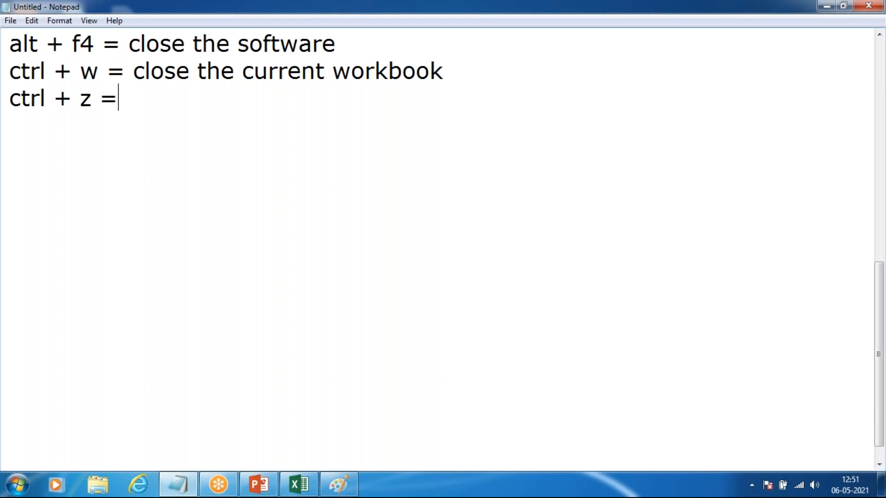
type(" undo")
Step: Add the entry "ctrl + y = redo" on a new line of the shortcut notes
key("Return")
type("ct")
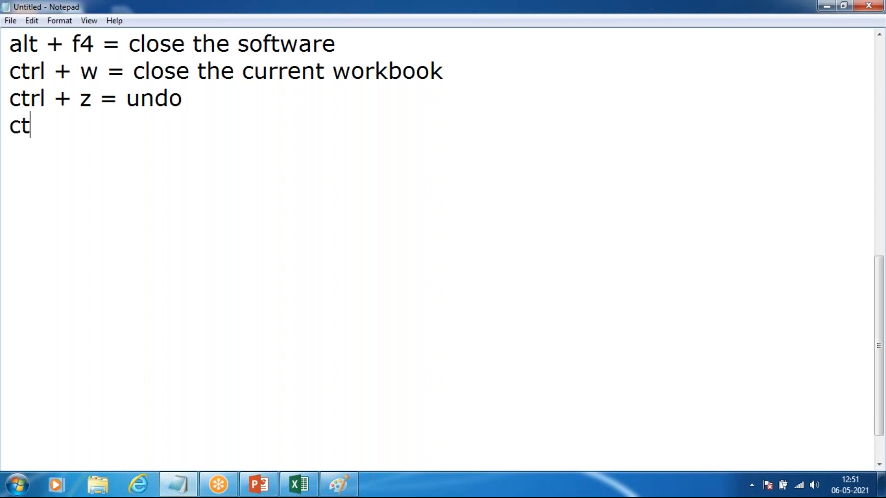
type("rl + y = redo")
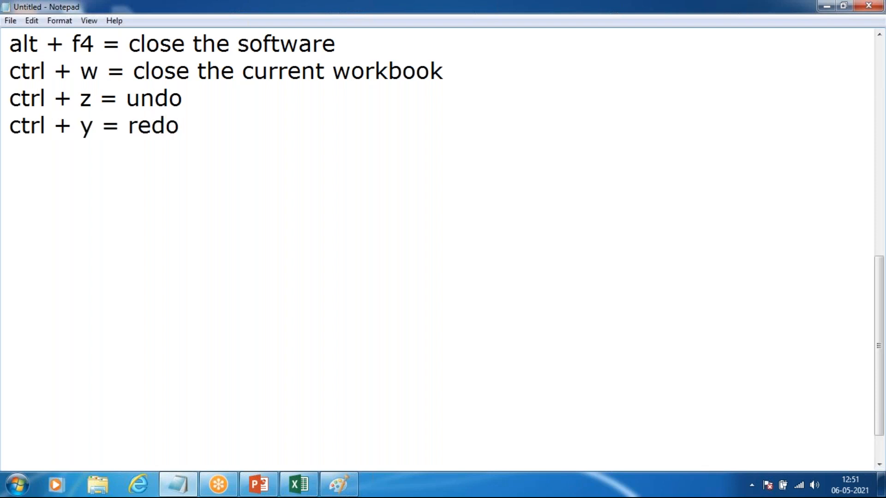
Step: Add the entry "ctrl + c = copy" on a new line below the redo entry
key("Return")
type("ctrl")
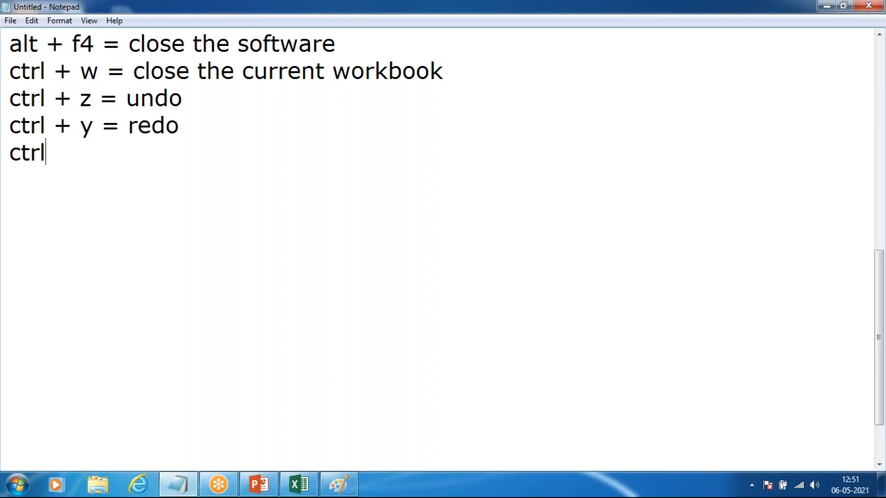
type(" + c = copy")
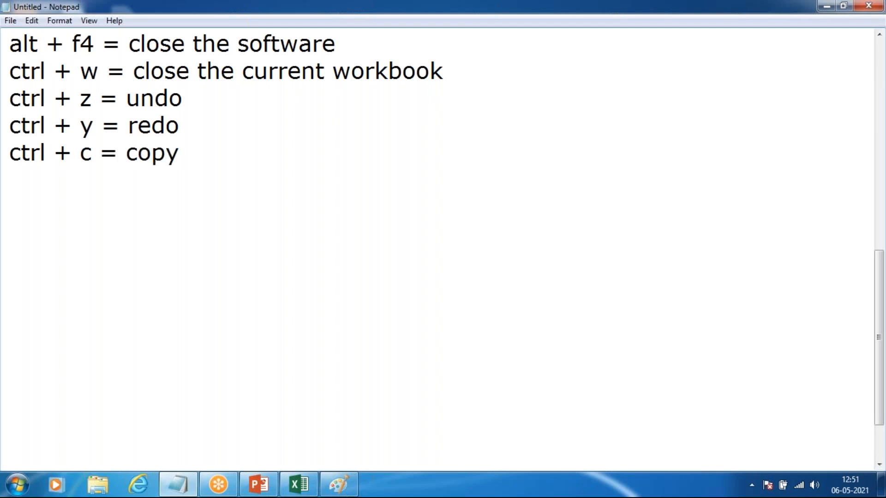
Step: Add the entry "ctrl + x = cut" on a new line below the copy entry
key("Return")
type("ctrl ")
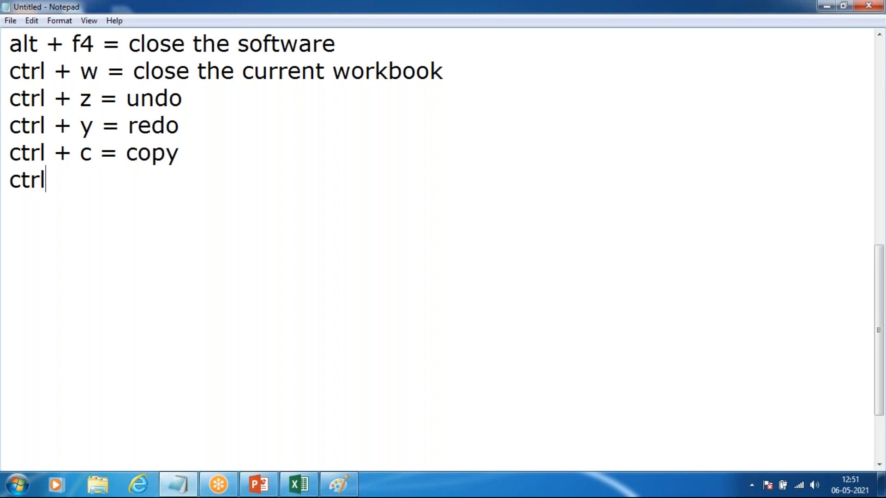
type("+ x = cut")
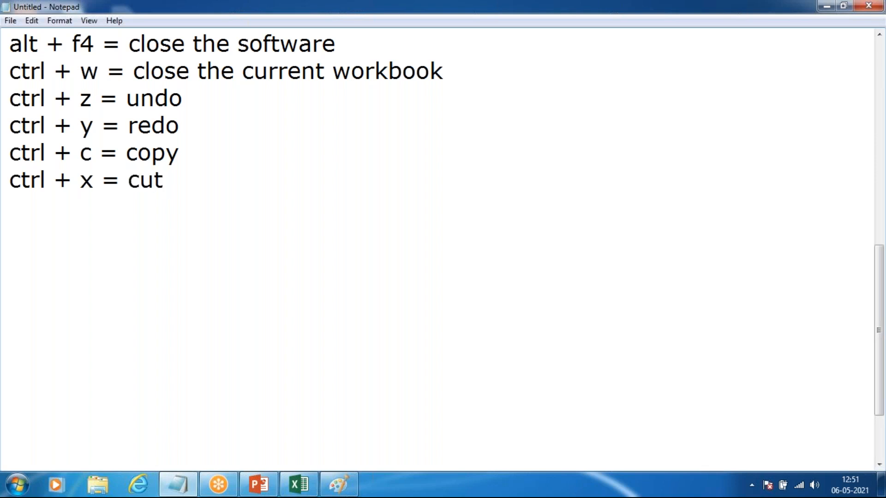
Step: Add the entry "ctrl + V = Paste" on a new line below the cut entry
key("Return")
type("ctrl ")
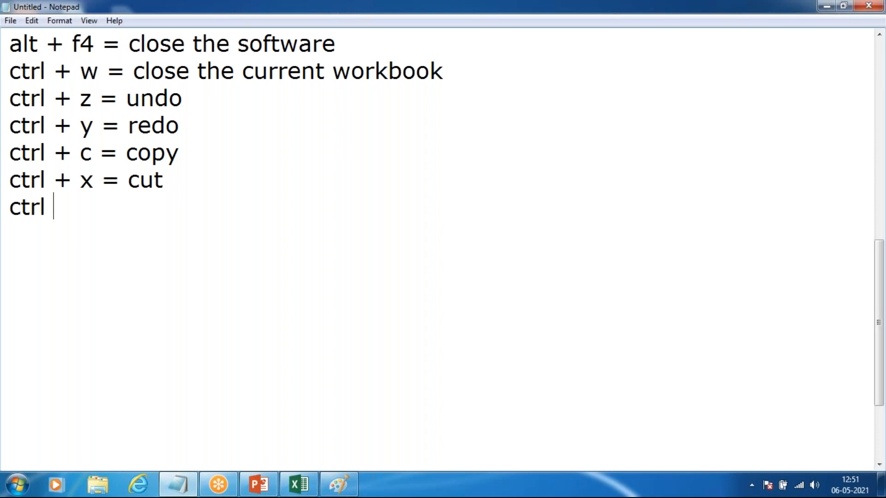
type("+ ")
type("V")
type(" -")
key("BackSpace")
type("= Paste")
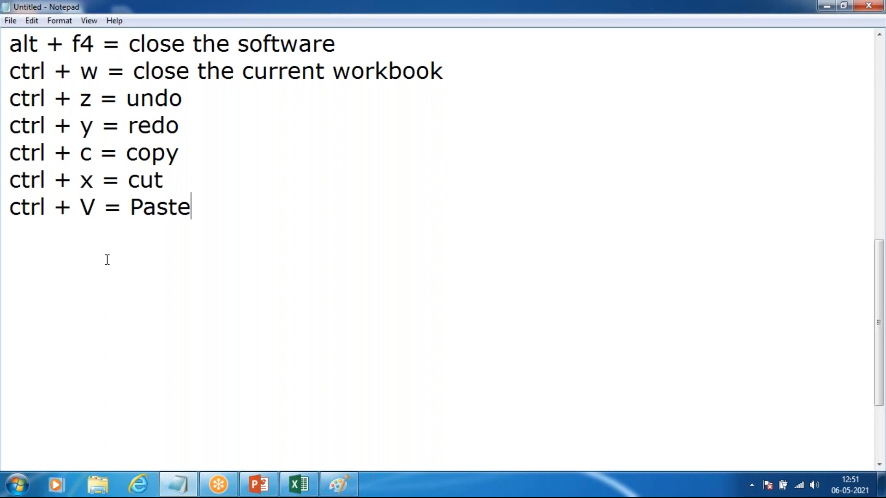
Step: Review the whole set of Notepad notes, highlighting the "Ctrl + P = print" and "ctrl + V = Paste" entries
scroll(106, 258, "up", 3)
scroll(112, 266, "down", 1)
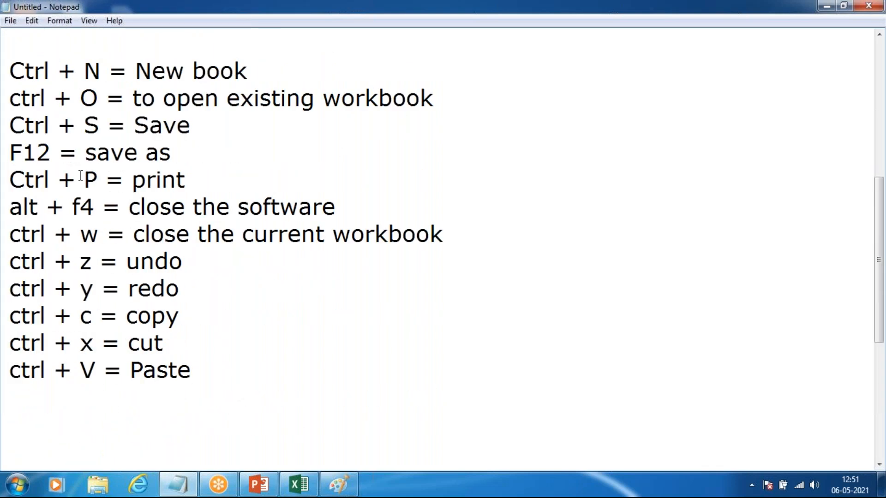
left_click_drag(8, 178, 186, 180)
left_click_drag(11, 373, 201, 386)
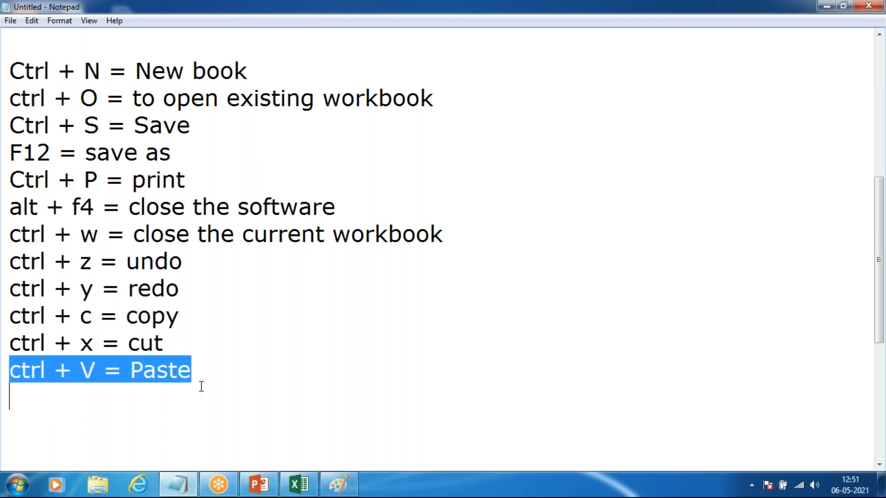
left_click(208, 370)
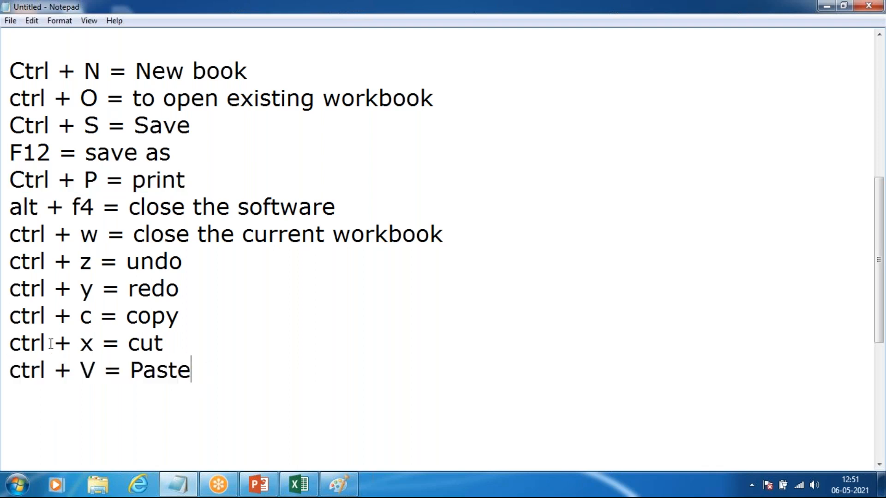
left_click_drag(8, 180, 194, 189)
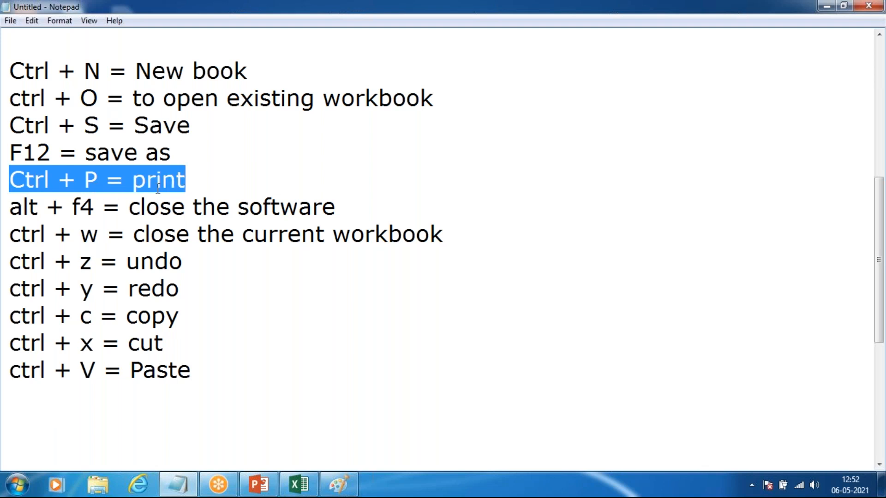
left_click(192, 373)
scroll(171, 332, "up", 1)
scroll(172, 329, "down", 1)
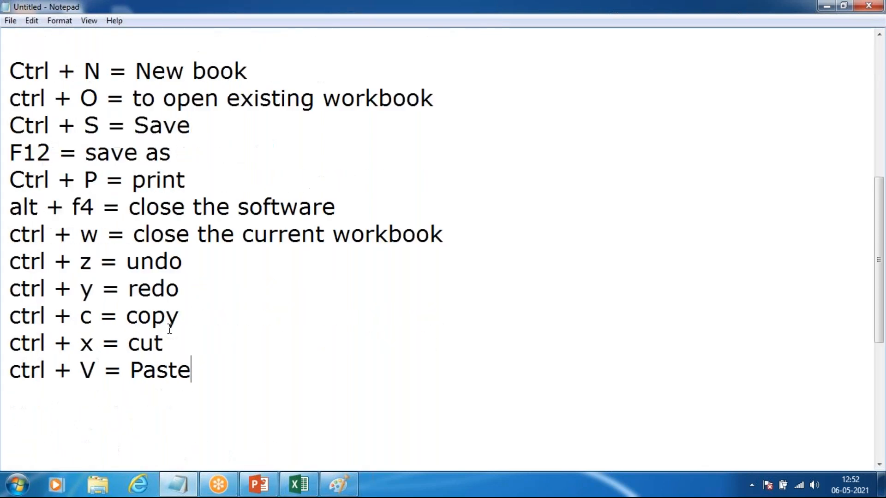
scroll(175, 325, "up", 5)
scroll(174, 318, "down", 5)
scroll(175, 319, "up", 5)
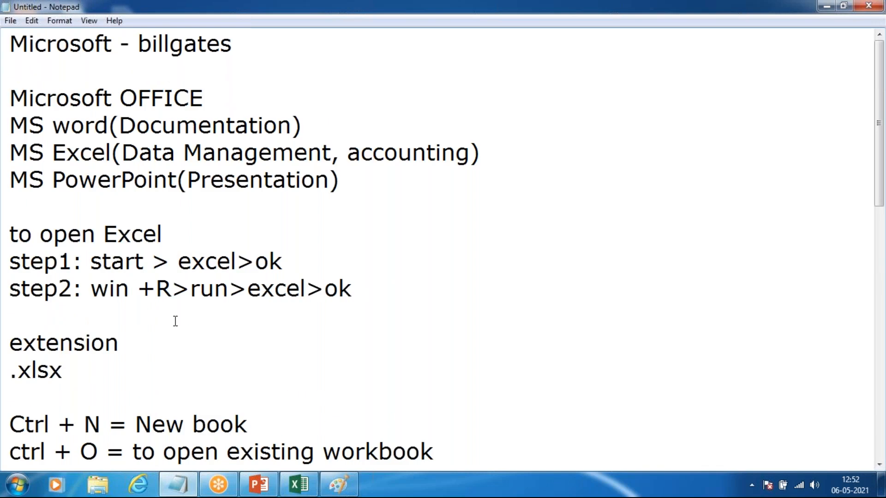
scroll(176, 320, "down", 8)
scroll(175, 321, "up", 8)
scroll(175, 321, "down", 8)
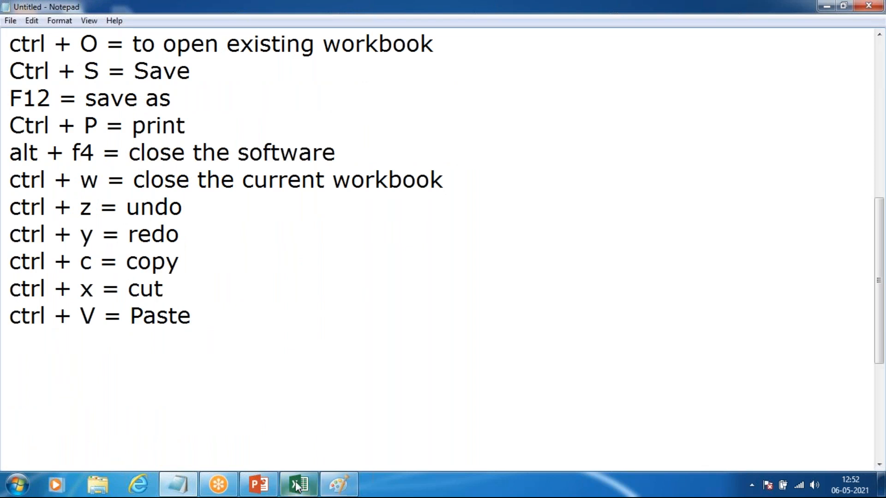
Step: Switch to the sample1 workbook in Excel, show the Clipboard pane and clear all its collected items
mouse_move(207, 480)
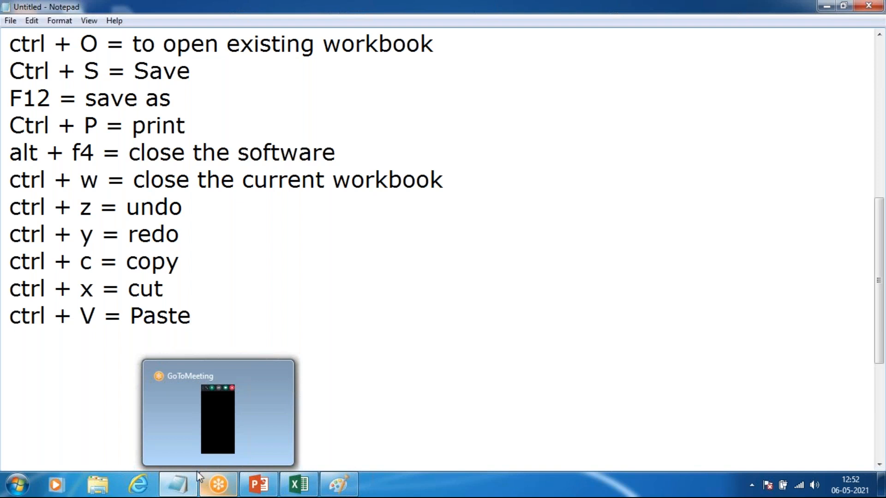
left_click(292, 489)
left_click(327, 233)
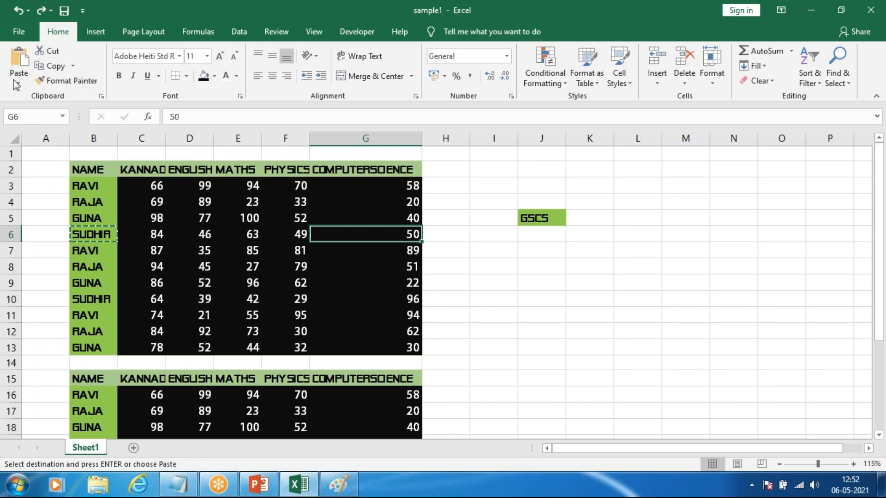
left_click(101, 96)
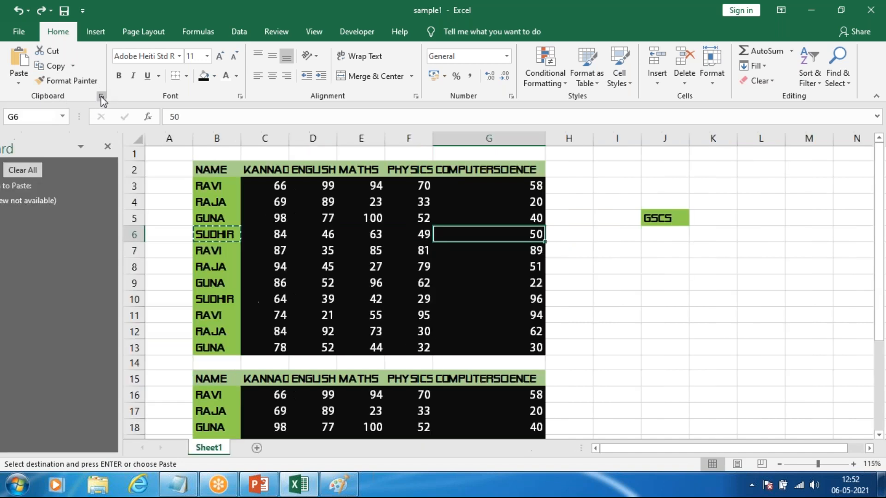
left_click_drag(265, 170, 593, 334)
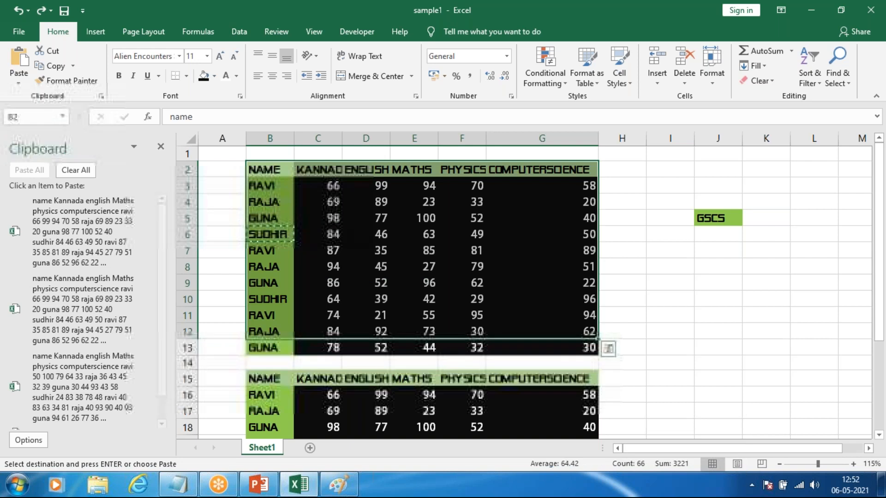
left_click(89, 172)
left_click(781, 300)
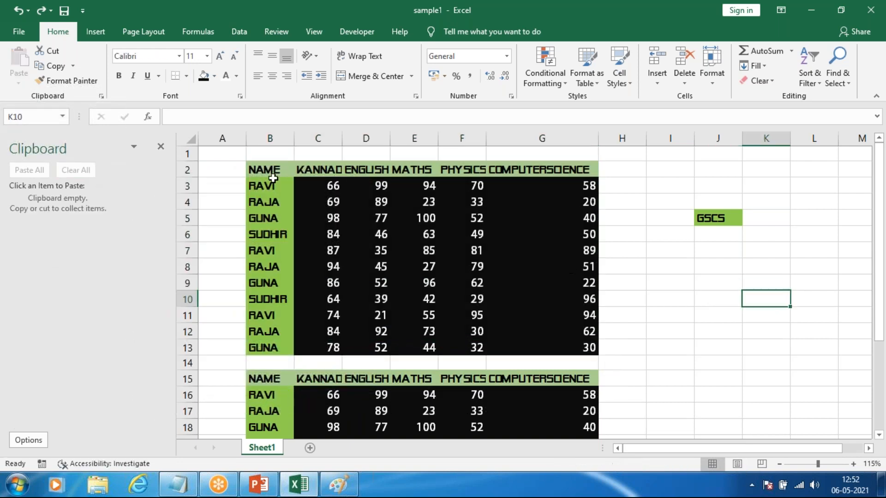
Step: Copy the marks table B2:G13 and paste it from the Clipboard pane into a new blank Word document
left_click_drag(270, 171, 518, 350)
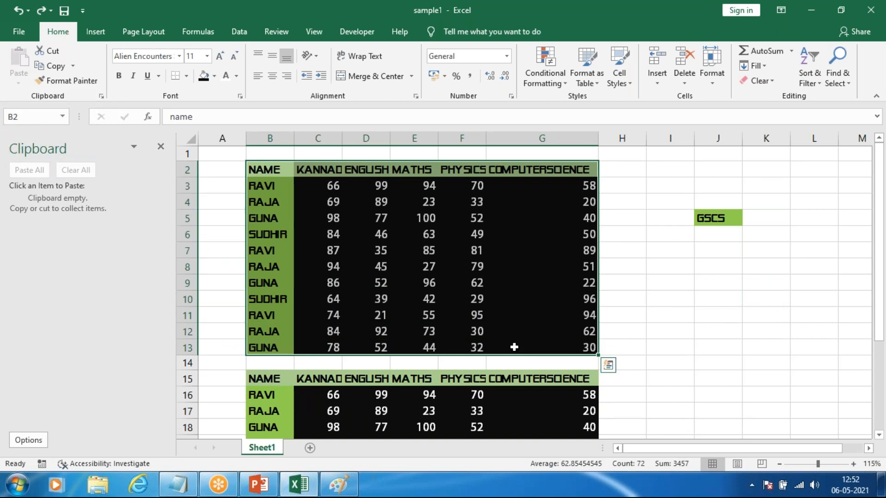
key("ctrl+c")
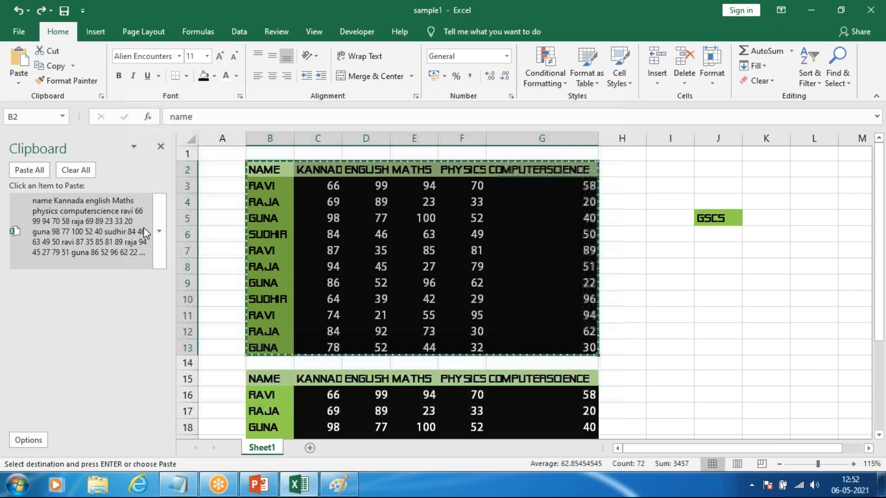
key("super+d")
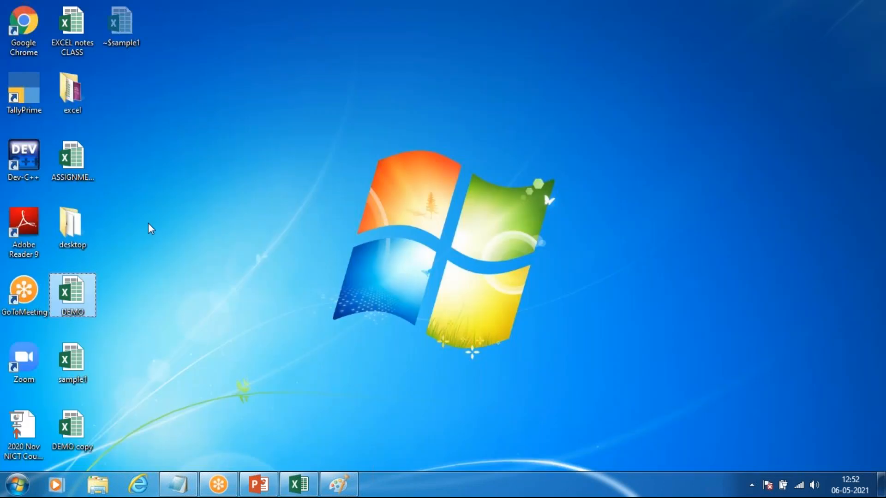
key("super")
type("word")
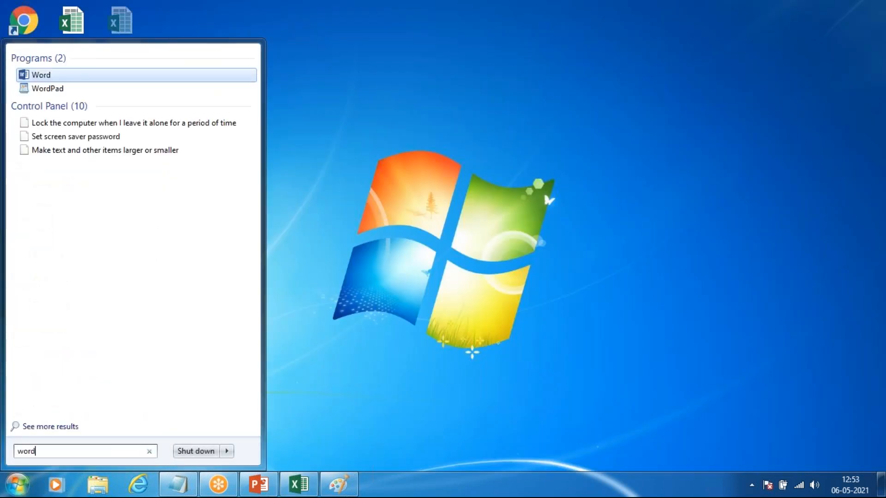
key("Return")
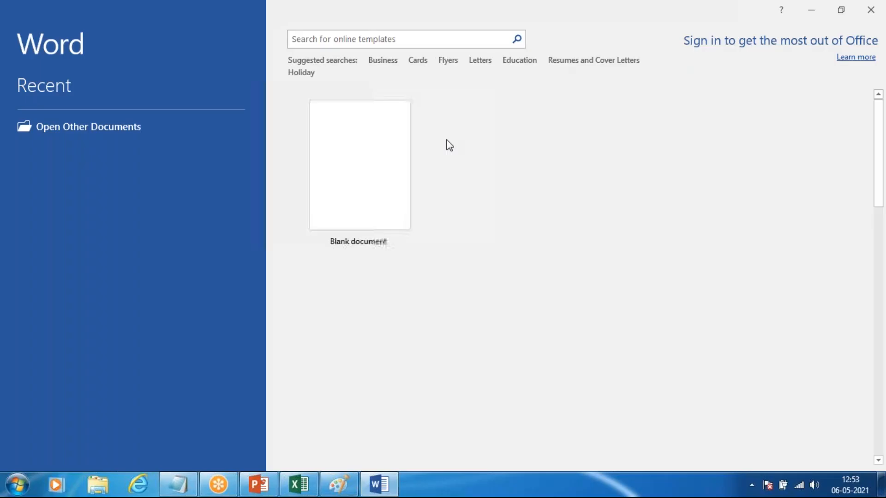
left_click(389, 158)
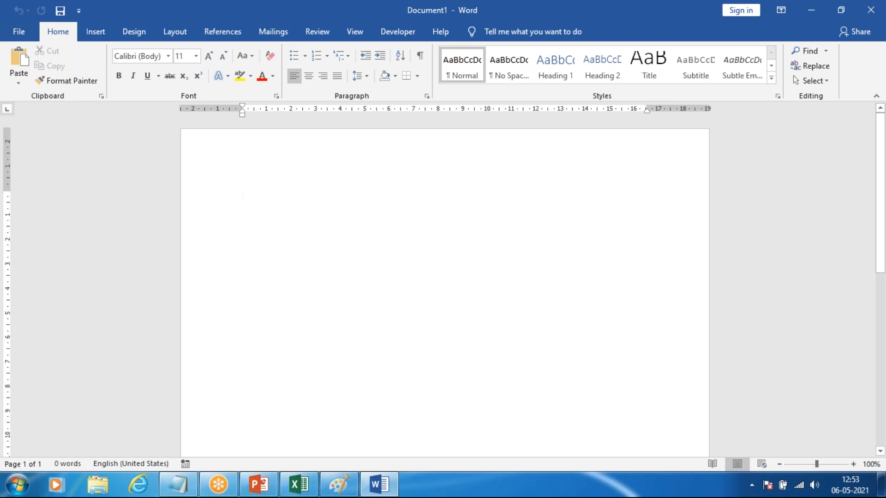
left_click(101, 96)
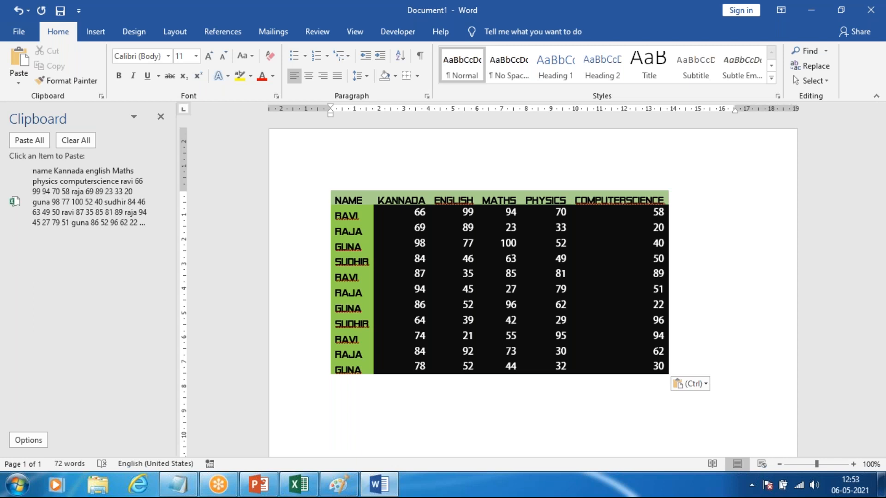
Step: Return to the sample1 workbook in Excel, close and reopen the Clipboard pane, and clear all its items
left_click(299, 484)
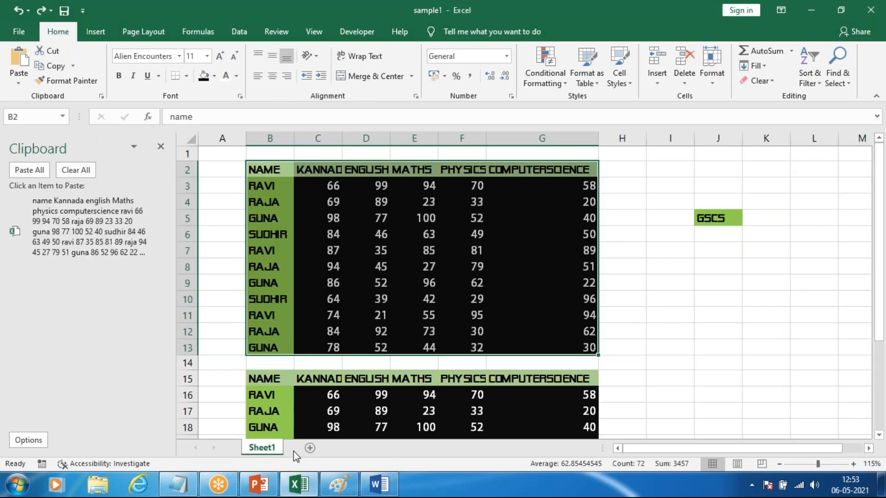
left_click(158, 151)
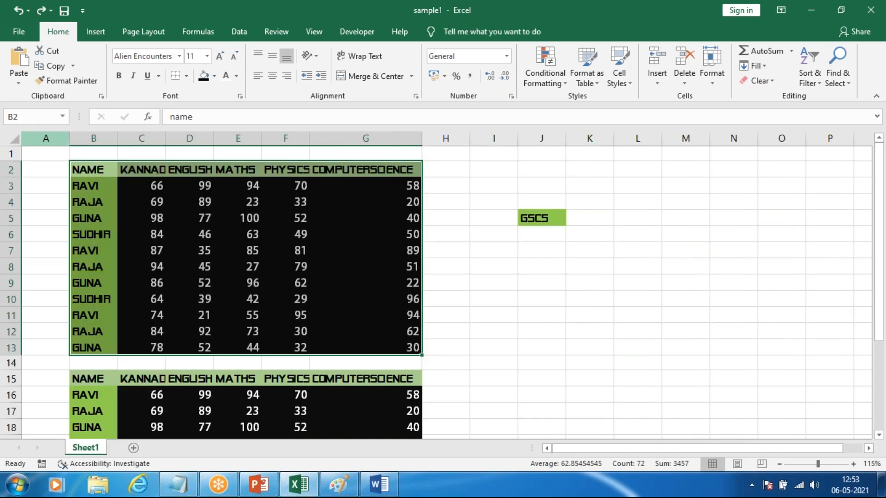
left_click(102, 96)
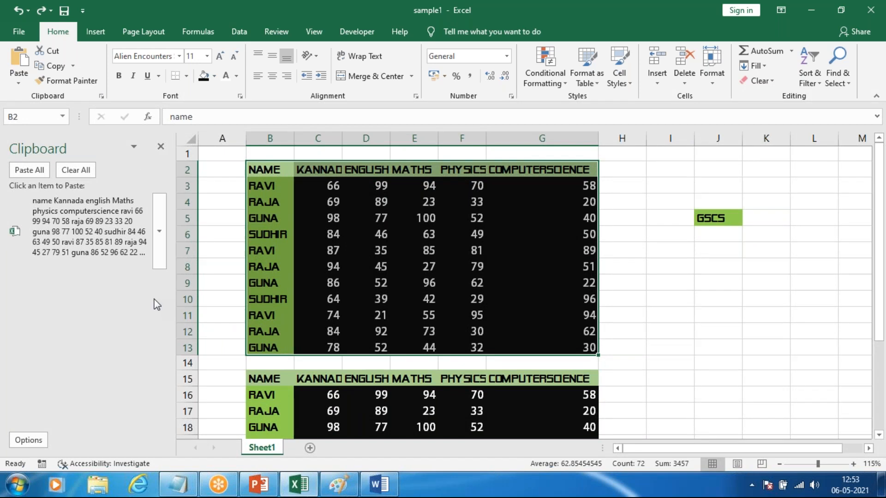
left_click(89, 171)
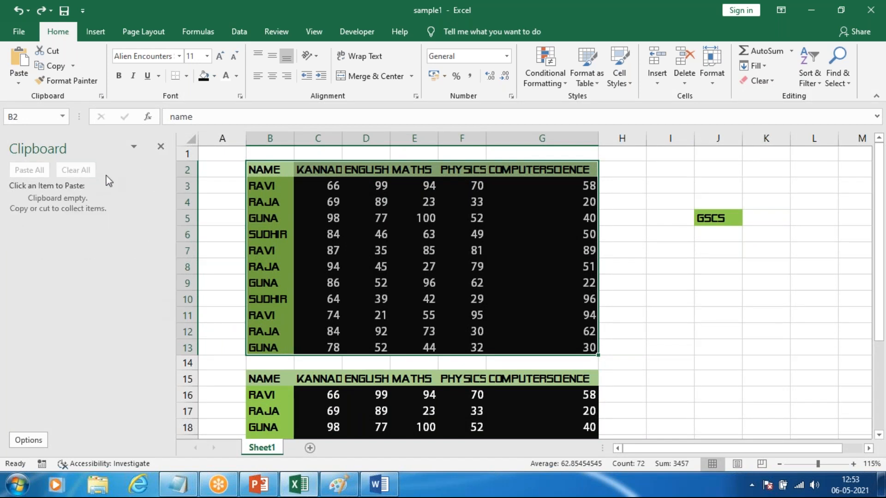
Step: Copy the name column cells B2:B12 so they are collected in the Clipboard pane
left_click(322, 232)
left_click_drag(257, 171, 270, 331)
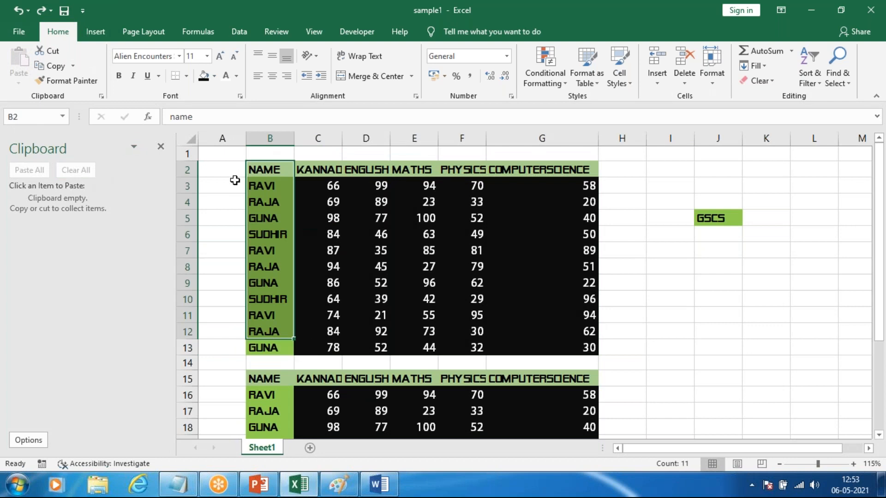
key("ctrl+c")
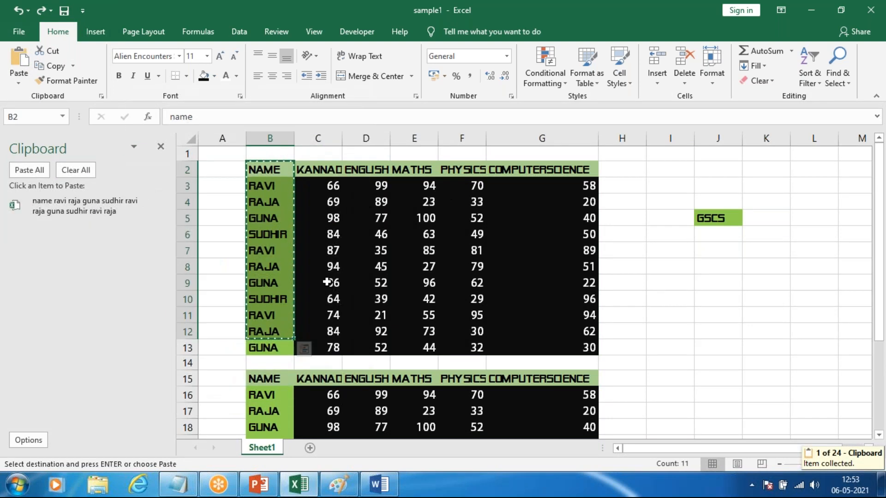
Step: Copy rows 2 to 12 of the Kannada, English, Maths, Physics and Computerscience columns one by one to collect them in the Clipboard pane
left_click(460, 250)
left_click_drag(318, 170, 338, 332)
key("ctrl+c")
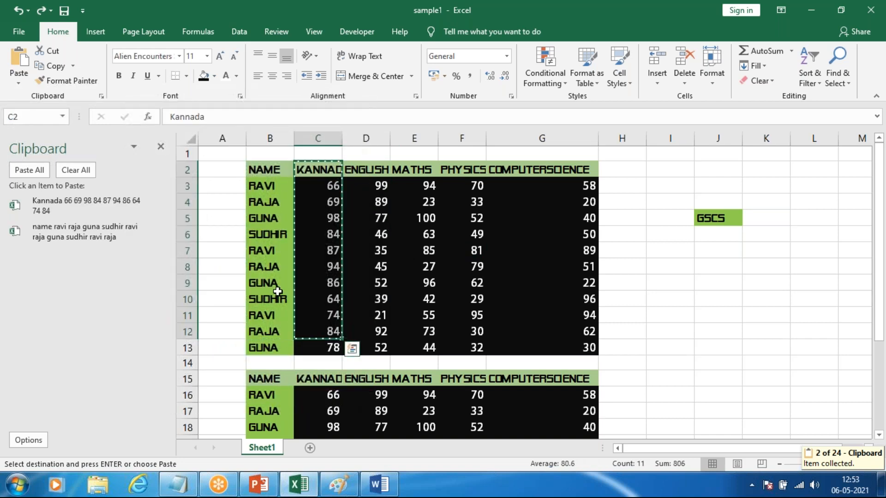
left_click_drag(378, 170, 371, 334)
key("ctrl+c")
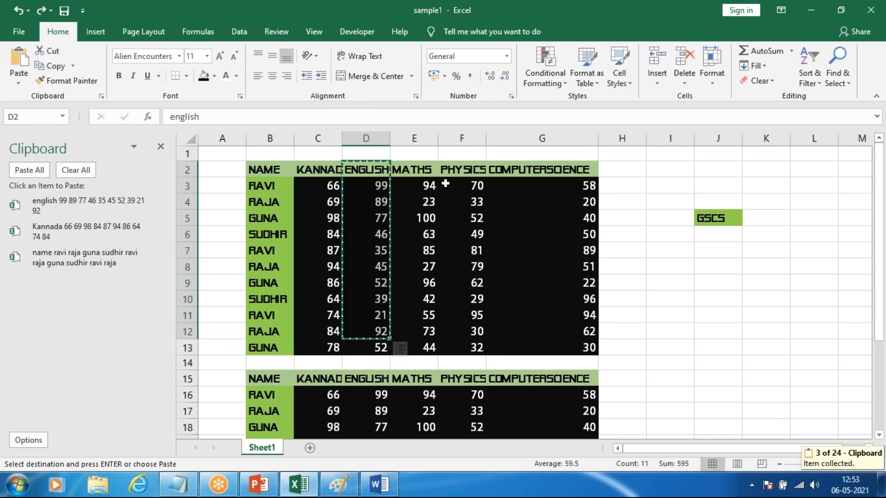
left_click_drag(415, 170, 421, 329)
key("ctrl+c")
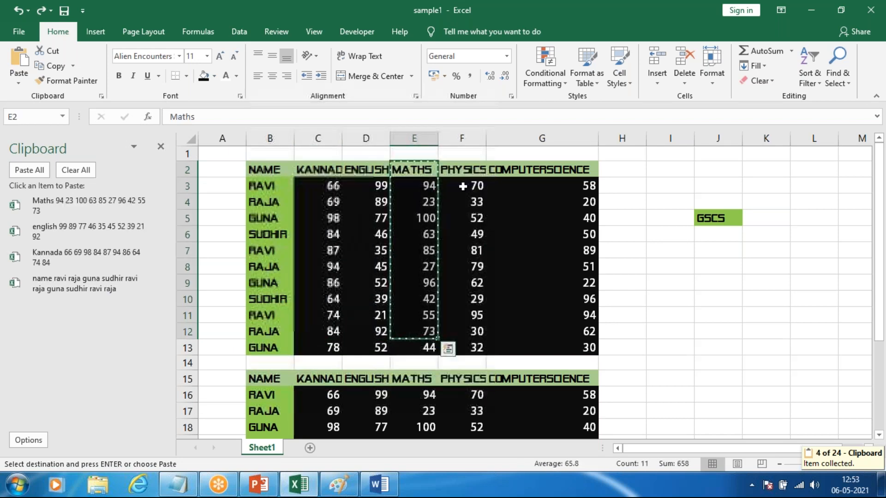
left_click_drag(461, 169, 462, 331)
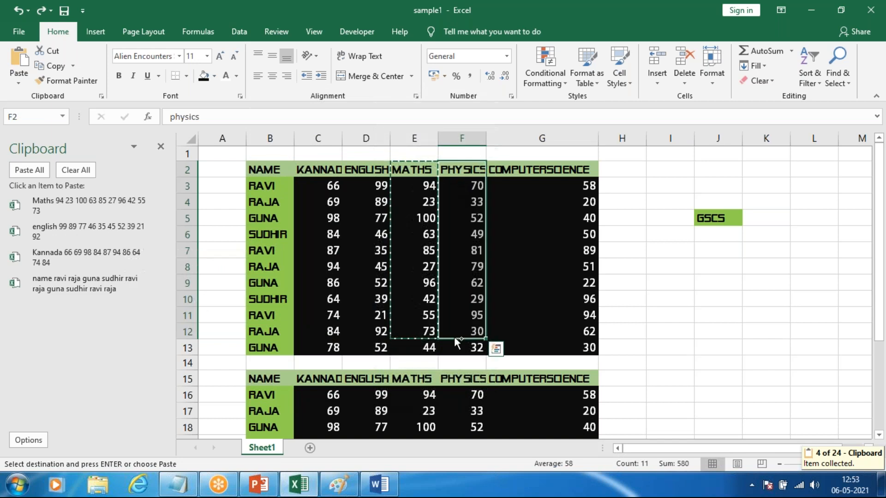
key("ctrl+c")
left_click_drag(538, 169, 561, 330)
key("ctrl+c")
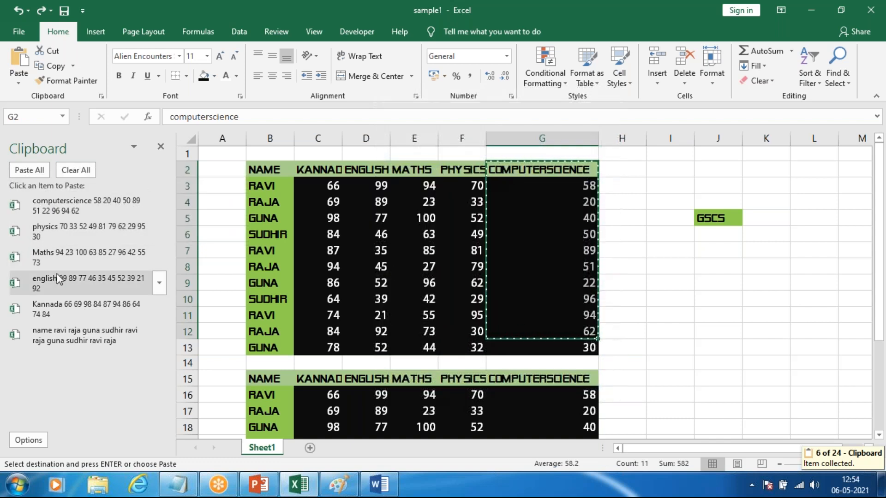
Step: Switch to the Word document and undo the pasted marks table
key("alt+Tab")
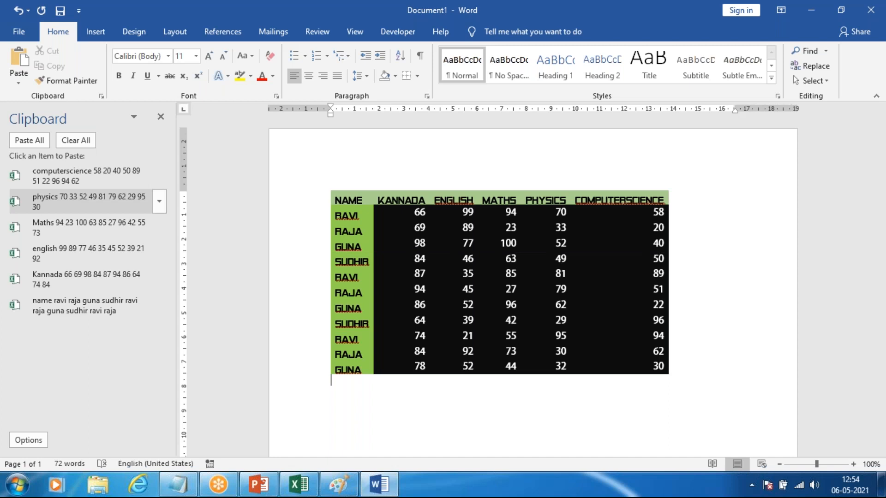
key("ctrl+z")
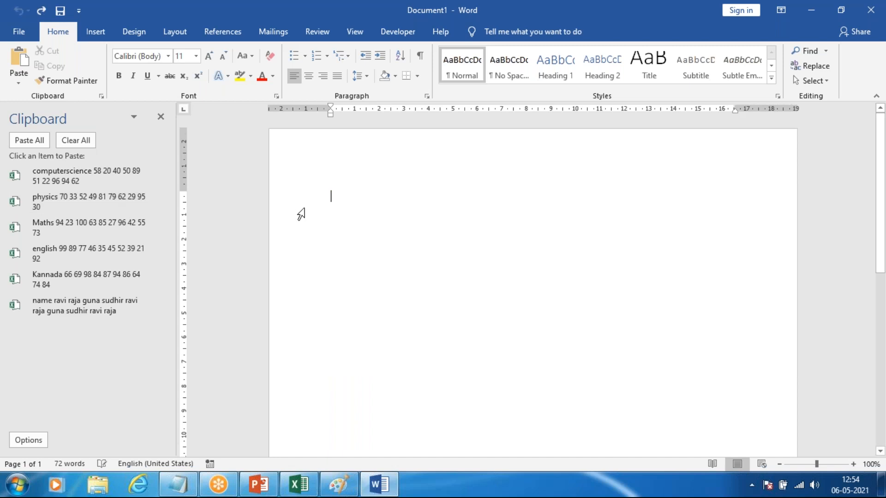
Step: Paste the collected name, Kannada, english, Maths, physics and computerscience items one below another from the Clipboard pane
left_click(84, 316)
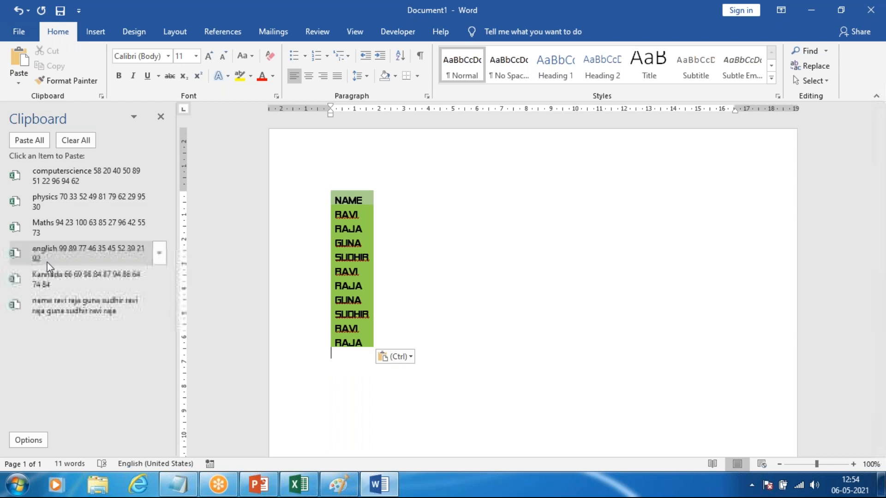
left_click(58, 276)
left_click(65, 254)
left_click(83, 227)
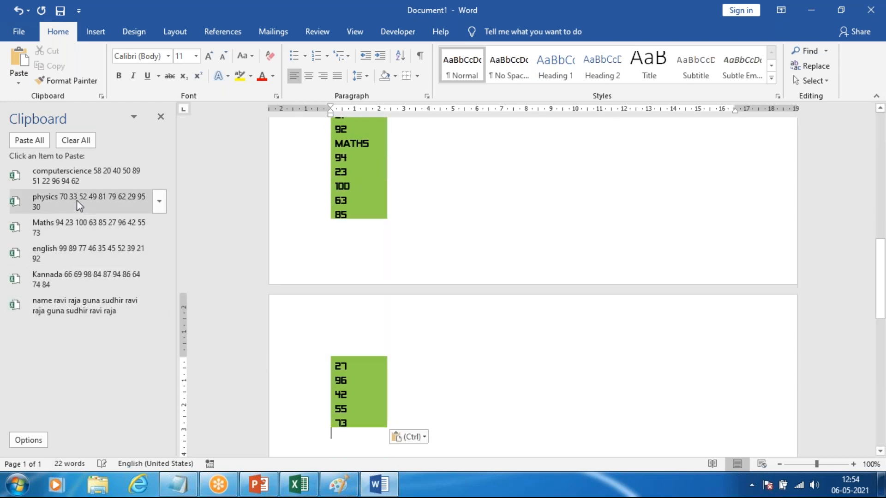
left_click(83, 202)
left_click(84, 183)
Step: Undo all the column pastes in the Word document
scroll(468, 334, "up", 14)
key("ctrl+z")
key("ctrl+z")
key("ctrl+z")
key("ctrl+z")
key("ctrl+z")
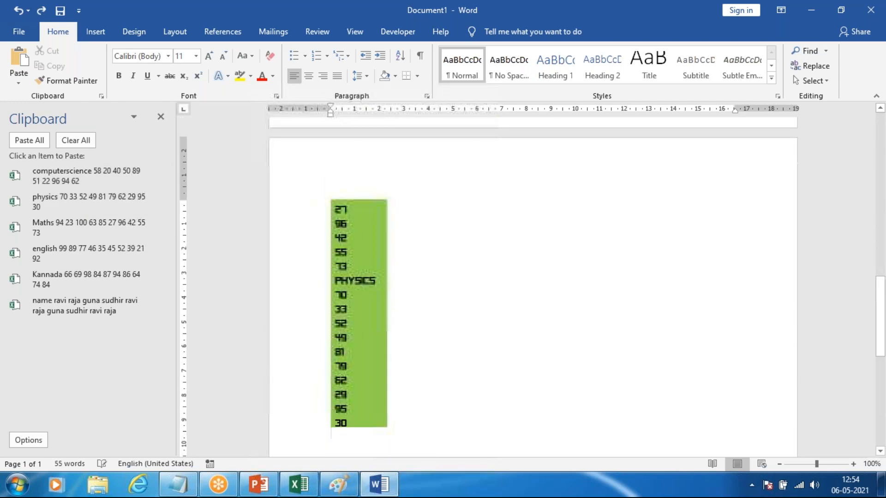
key("ctrl+z")
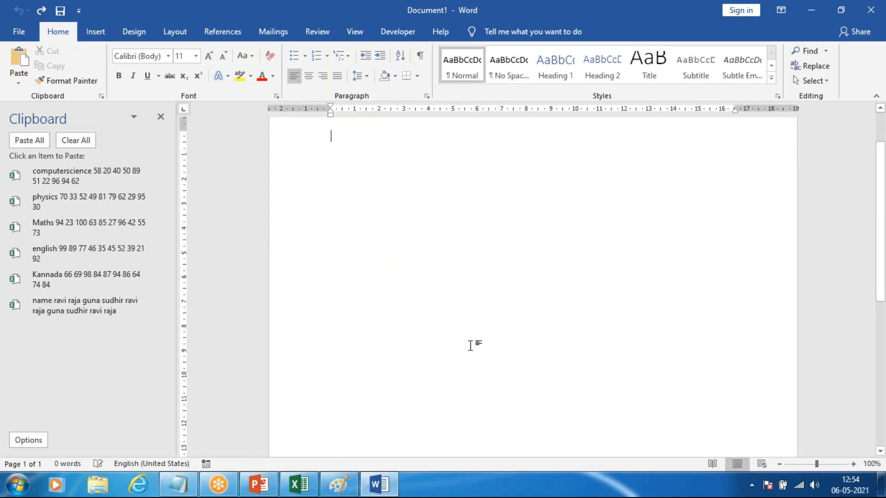
Step: Paste the collected Maths item, add the Kannada, computerscience and name items as columns beside it, and undo an extra physics paste
left_click(131, 223)
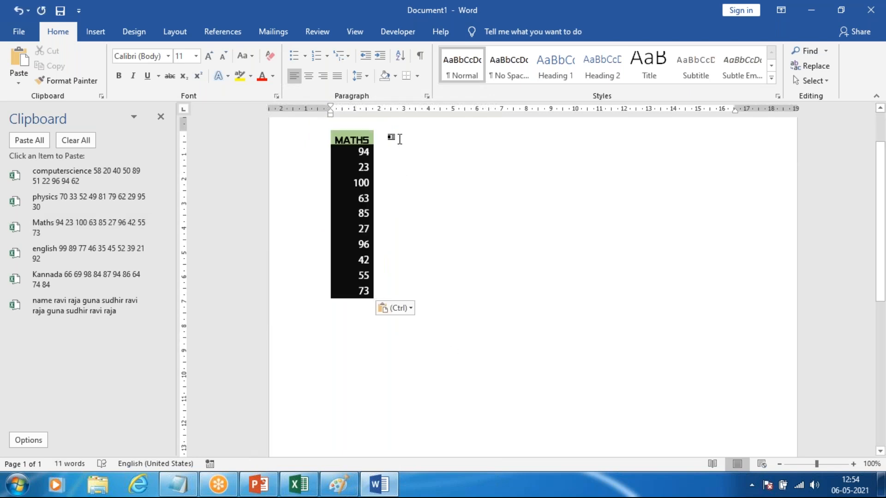
left_click(396, 138)
left_click(55, 278)
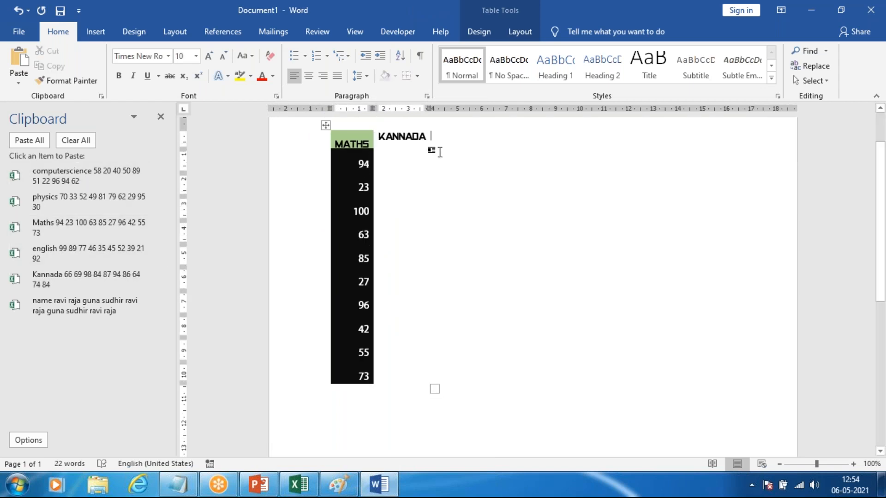
left_click(64, 174)
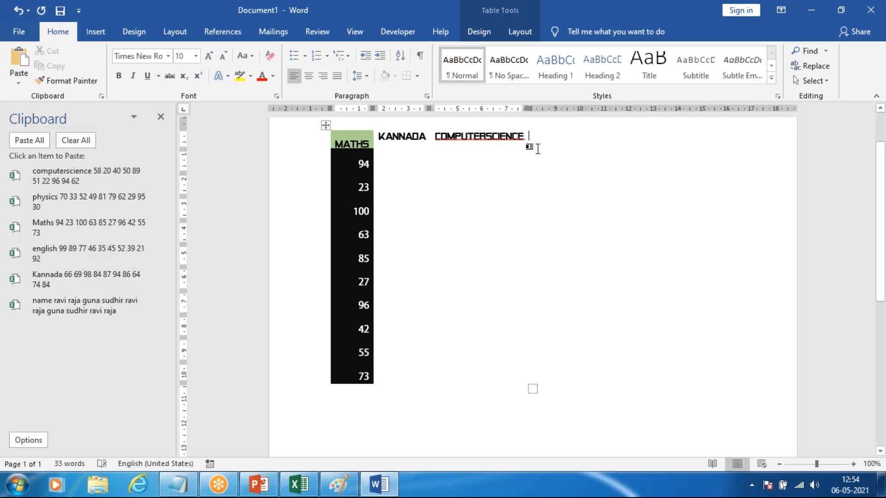
left_click(113, 313)
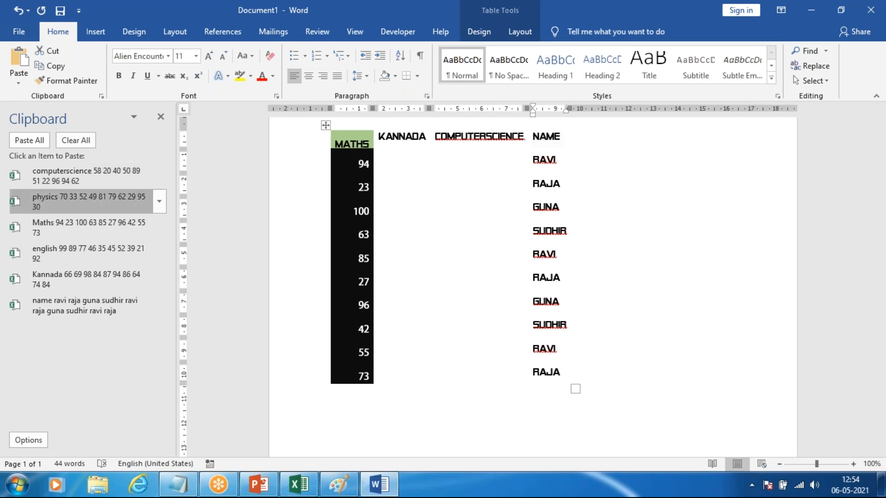
left_click(66, 213)
key("ctrl+z")
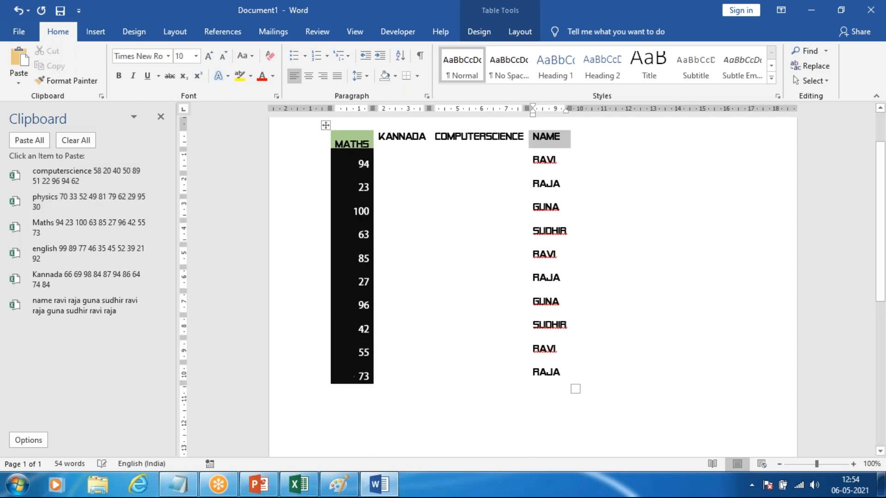
Step: Set the font colour of the whole pasted table to black
left_click_drag(590, 380, 364, 138)
left_click(262, 76)
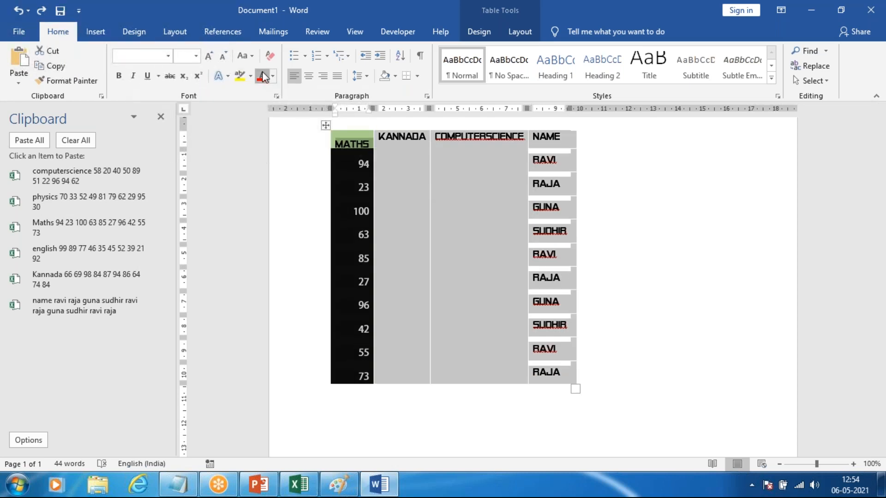
left_click(274, 77)
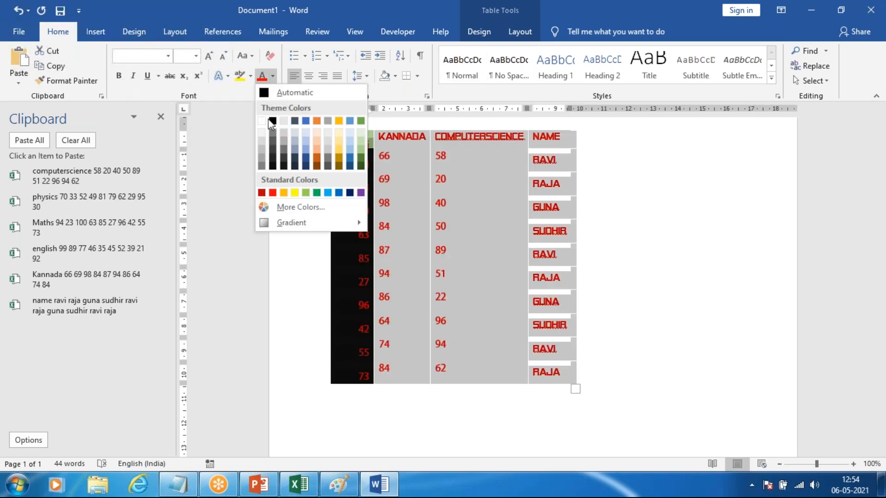
left_click(272, 167)
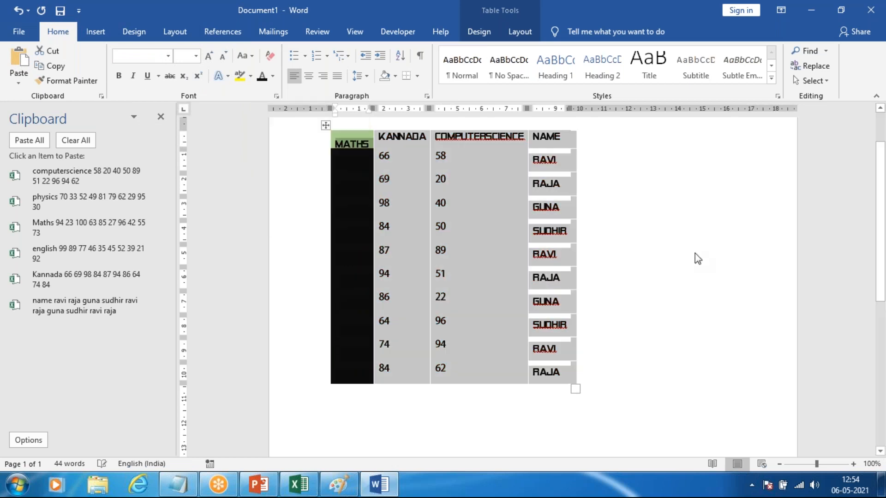
left_click(694, 257)
scroll(662, 225, "up", 2)
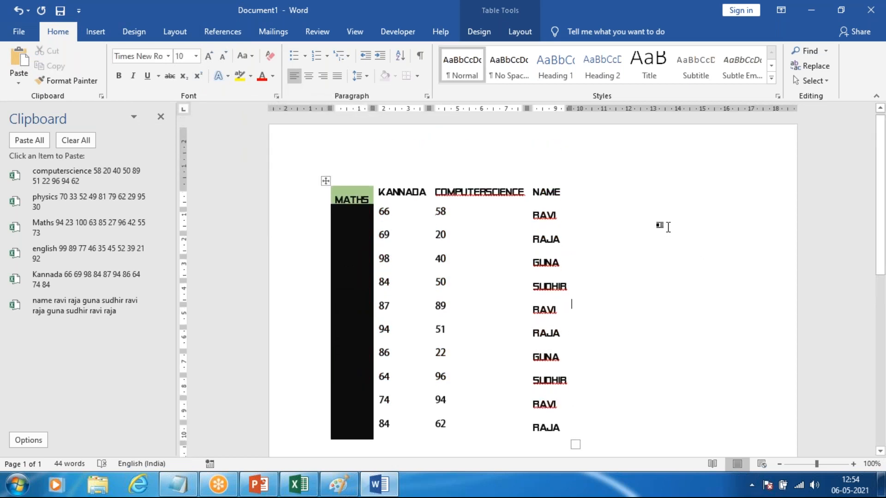
Step: Set the font colour to white at the cursor beside the table, and turn the text highlighter on and off
left_click(272, 76)
left_click(261, 121)
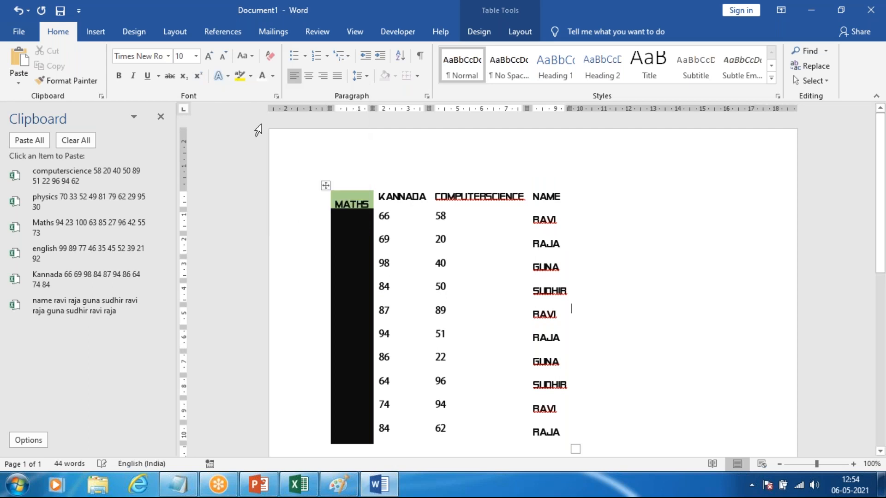
left_click(239, 77)
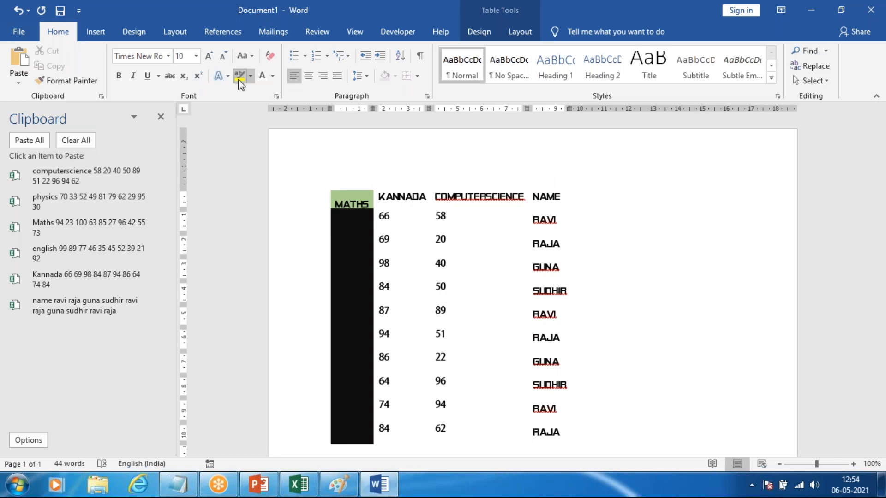
key("Escape")
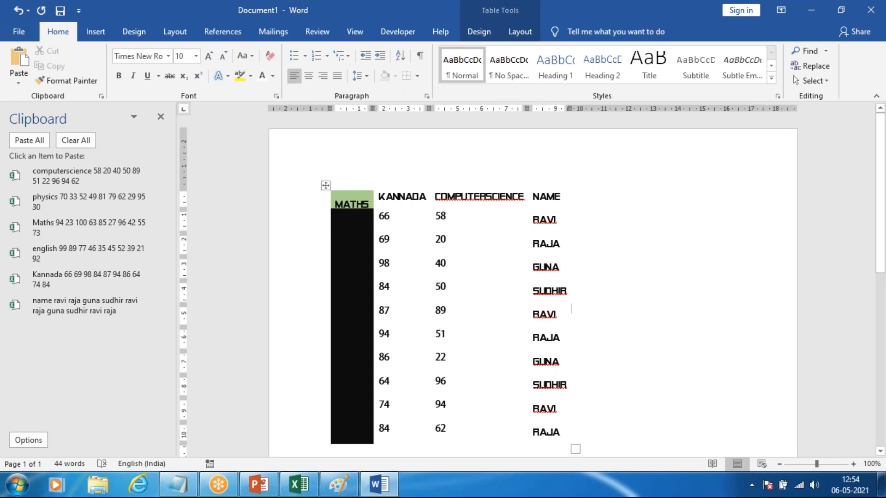
Step: Switch to the sample1 workbook and back to the Word document, and close, reopen and close the Clipboard pane
key("alt+Tab")
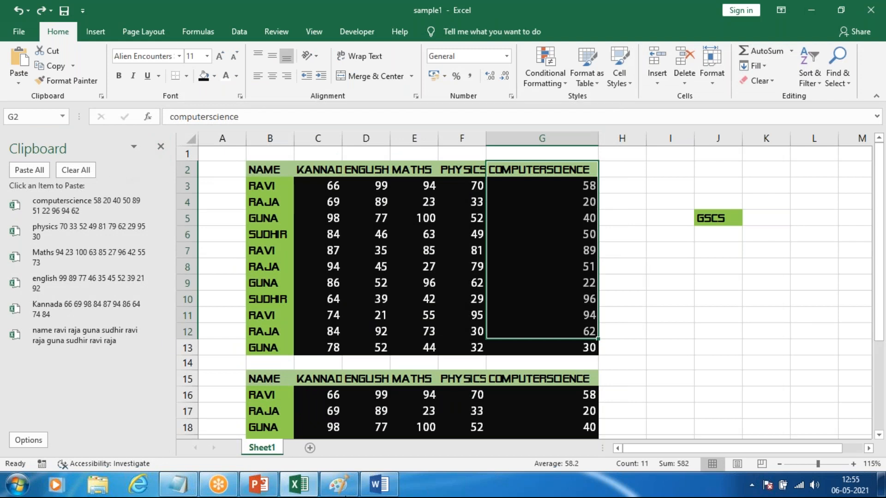
left_click(376, 488)
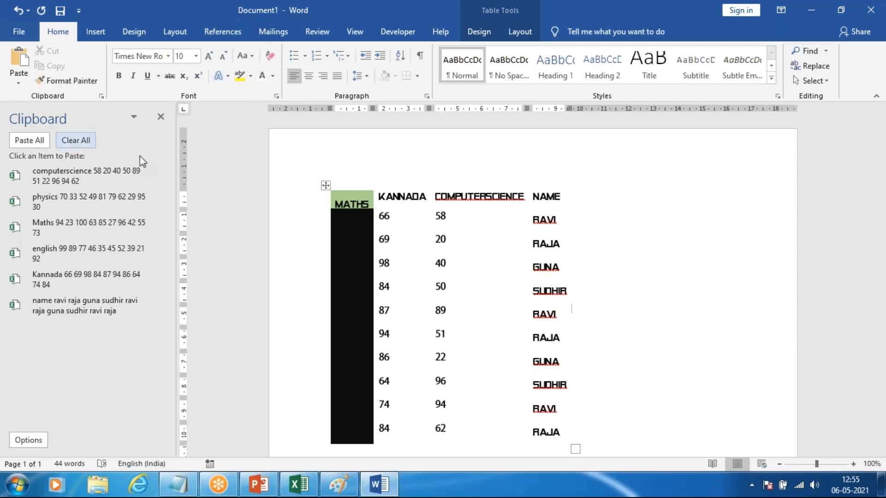
left_click(160, 116)
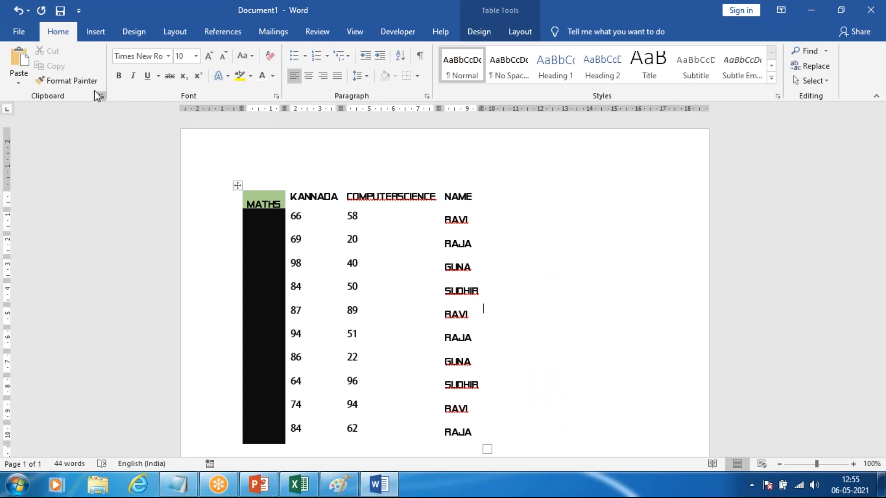
left_click(102, 97)
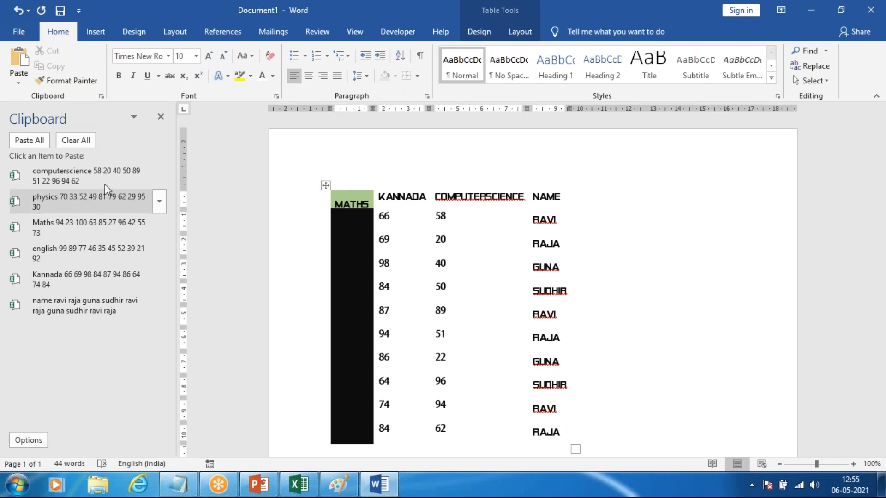
left_click(161, 118)
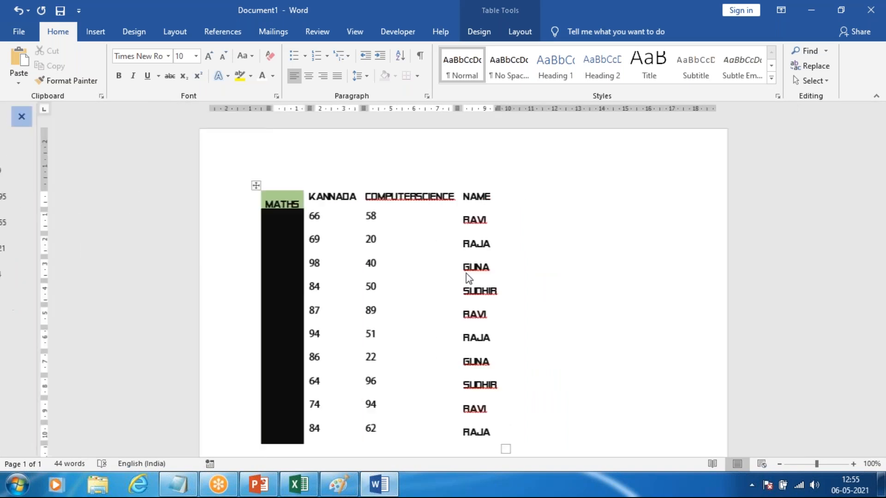
Step: Close the Word document without saving, and close the Clipboard pane in the sample1 workbook
left_click(840, 9)
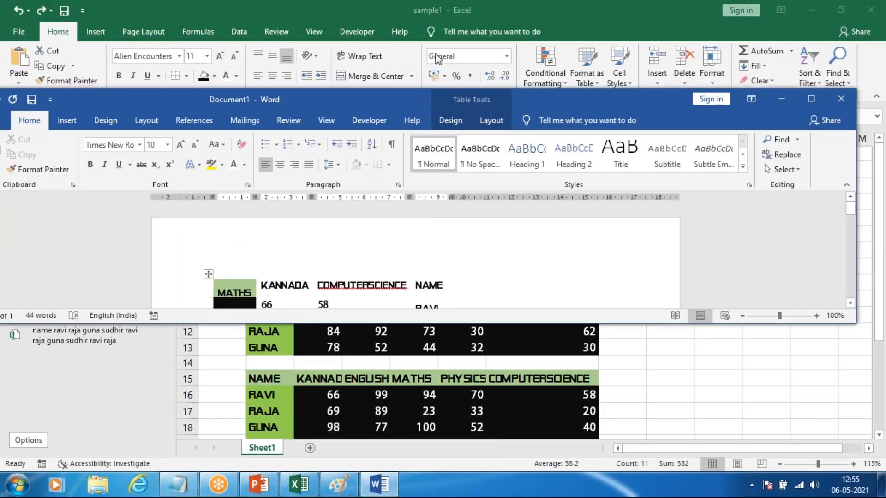
left_click(841, 98)
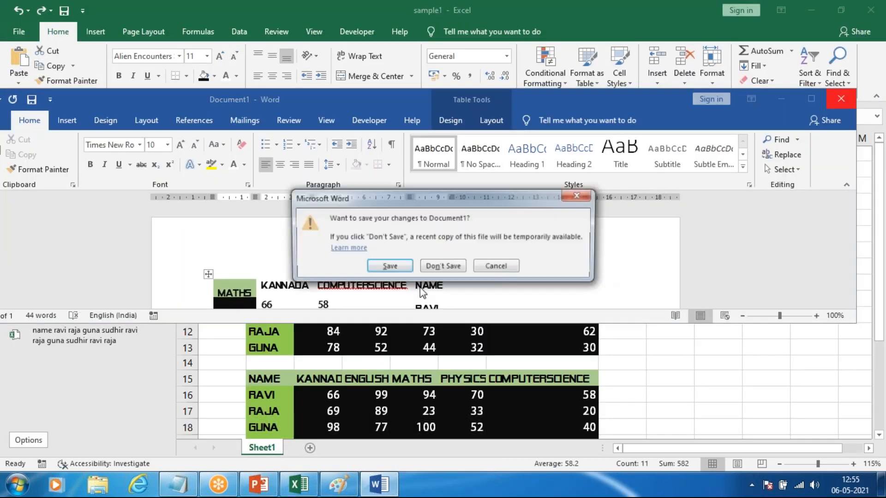
left_click(444, 263)
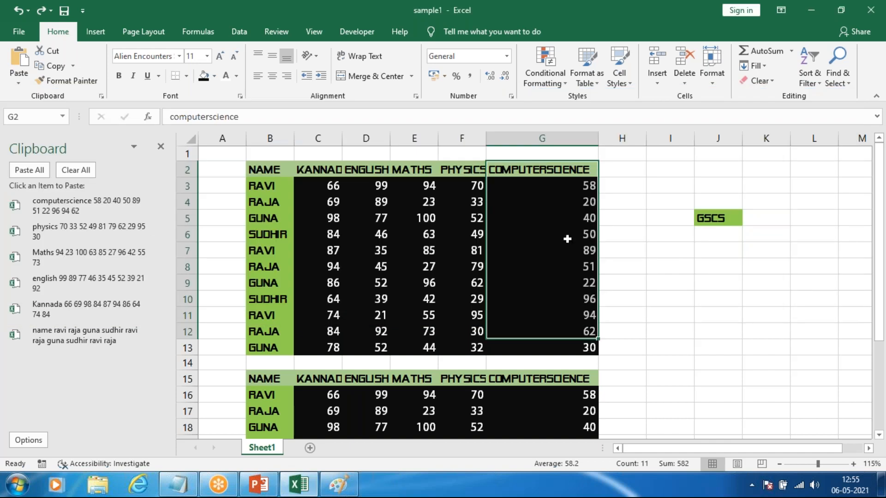
left_click(670, 217)
left_click(161, 148)
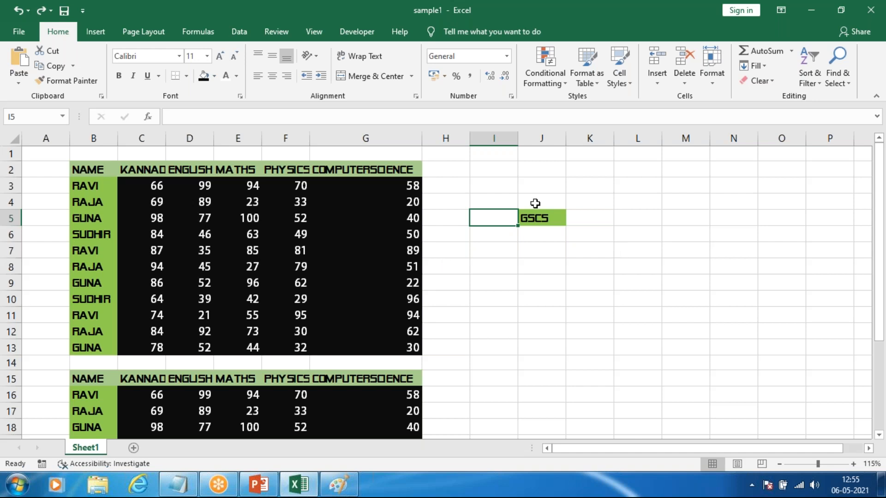
Step: Delete the text in cell J5 and clear all contents and formatting from J2:J8
left_click(538, 225)
key("Delete")
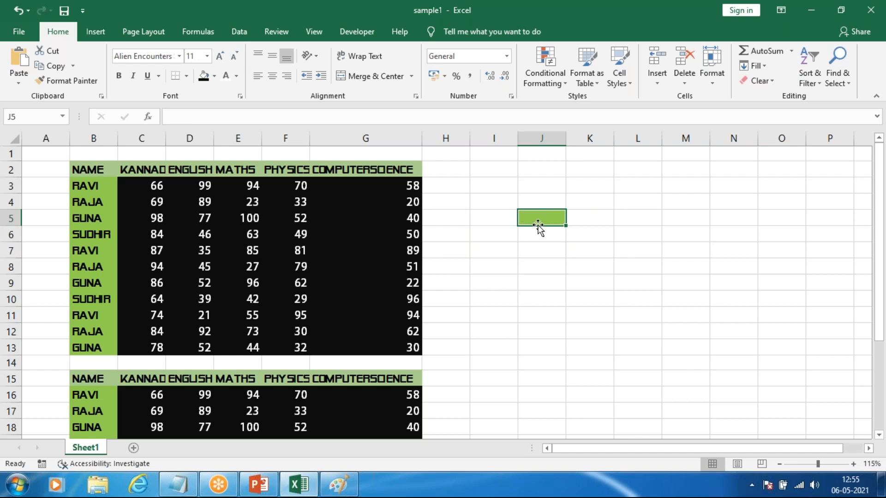
left_click_drag(522, 164, 551, 268)
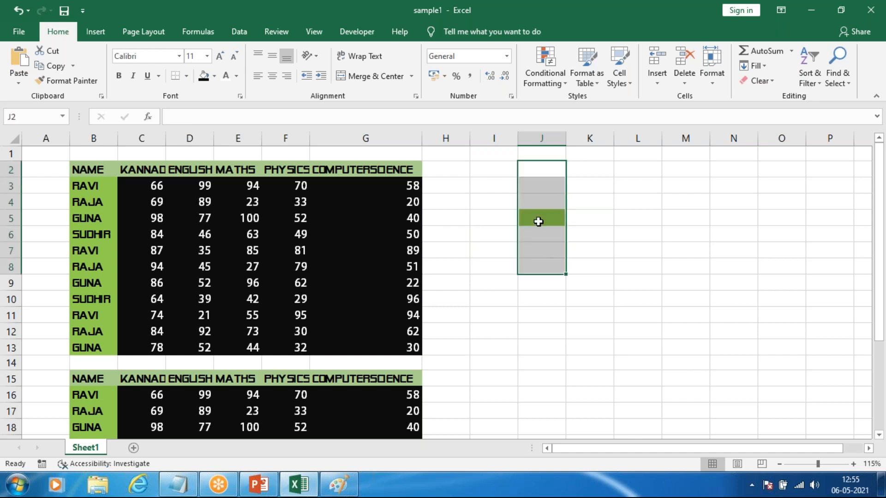
left_click(771, 82)
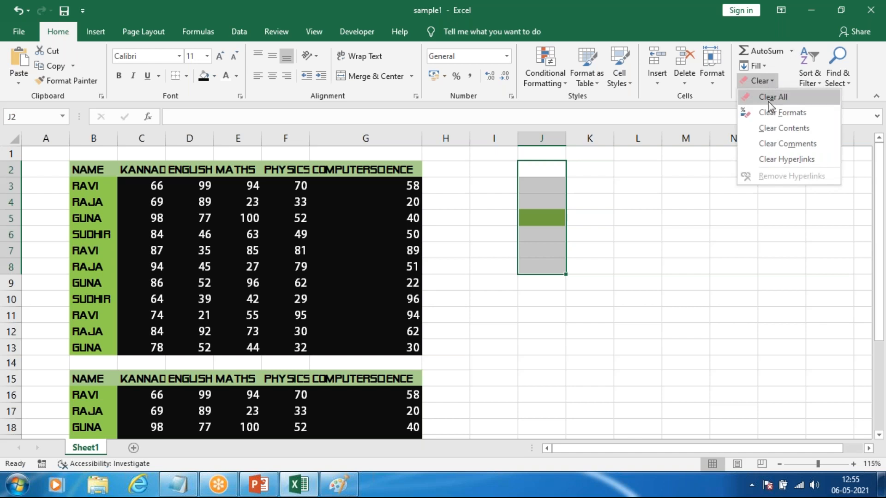
left_click(773, 98)
left_click_drag(692, 219, 733, 203)
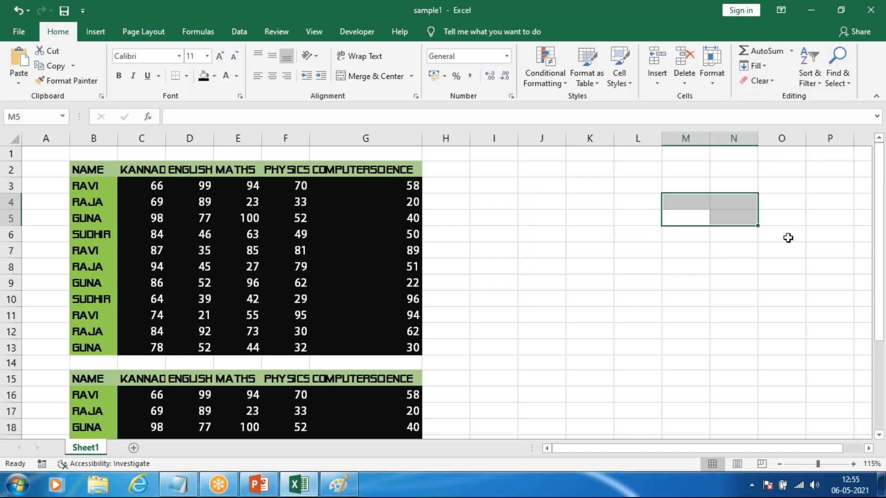
left_click(787, 238)
left_click(766, 81)
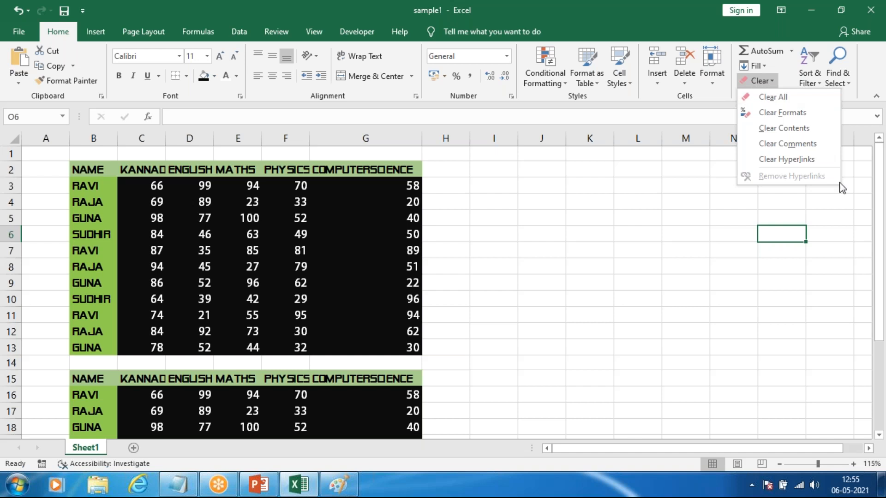
left_click(849, 237)
left_click(761, 80)
left_click(566, 315)
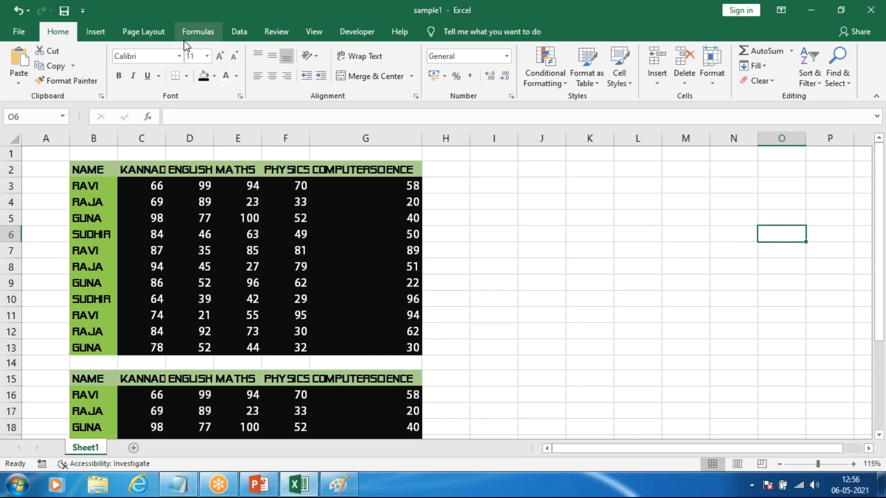
Step: Change the font of the whole first marks table, B2:G13, to Adobe Heiti Std R
left_click_drag(92, 170, 383, 349)
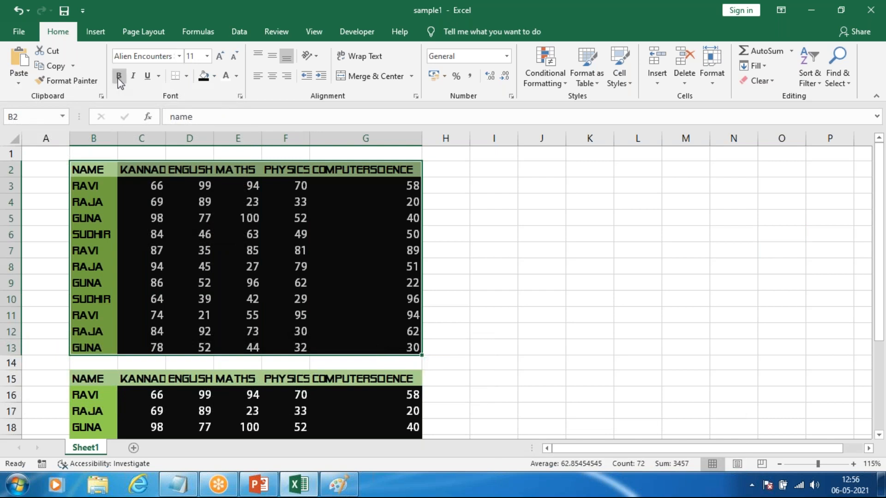
left_click(179, 56)
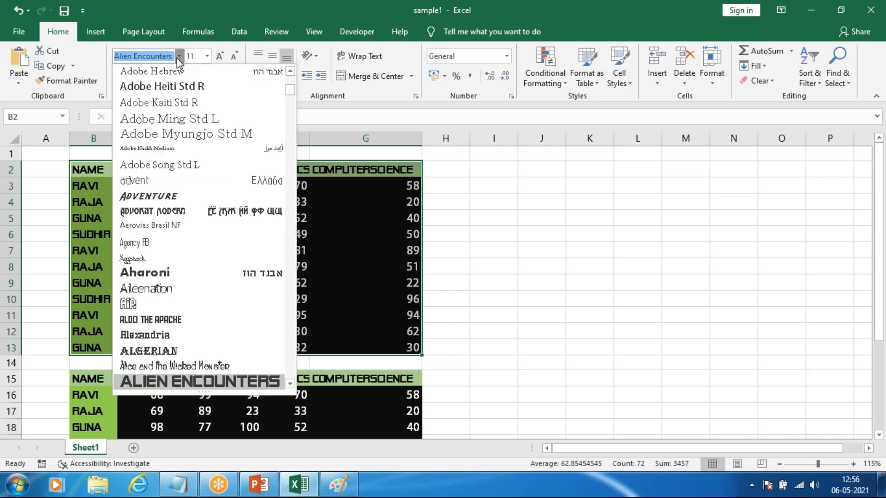
left_click(157, 87)
Step: Preview other fonts on the first marks table without applying one, and select its marks in C3:G13
left_click(179, 56)
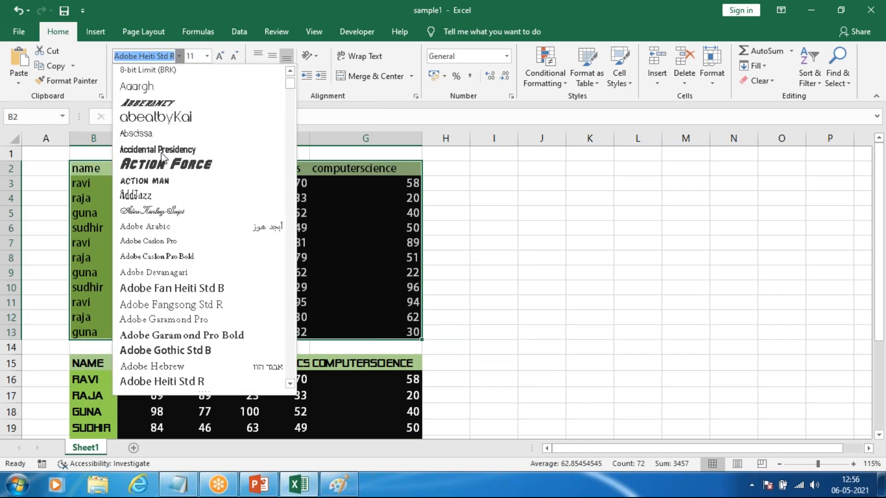
scroll(157, 196, "down", 6)
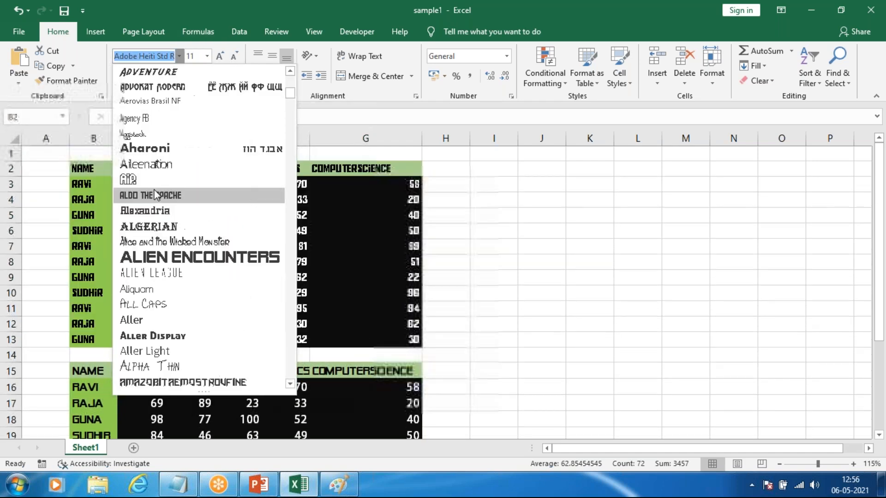
scroll(157, 196, "down", 7)
scroll(168, 304, "down", 8)
scroll(167, 293, "down", 10)
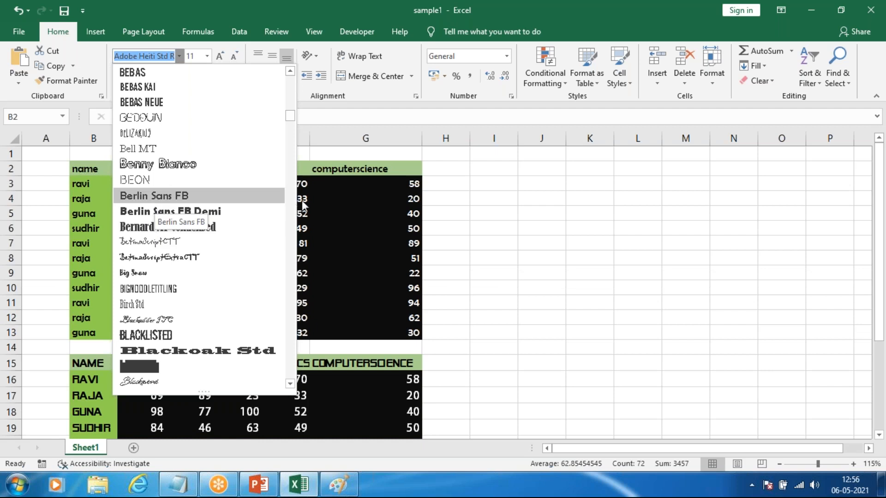
left_click(339, 209)
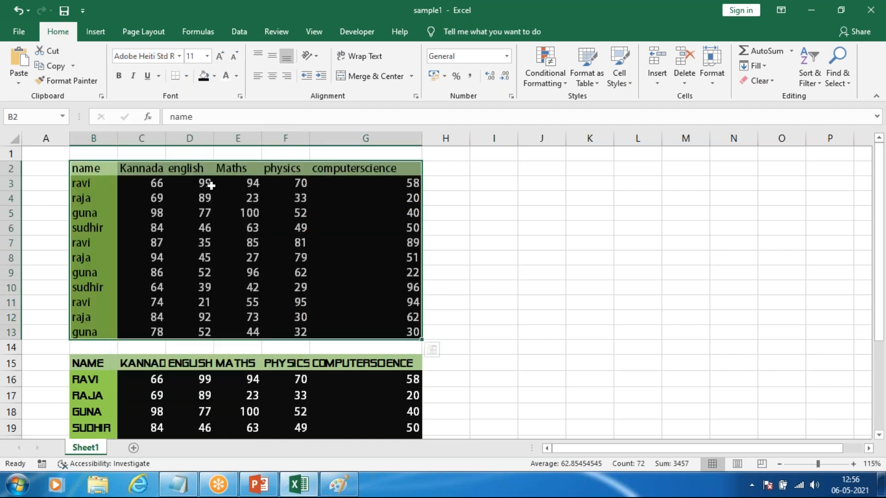
left_click(378, 211)
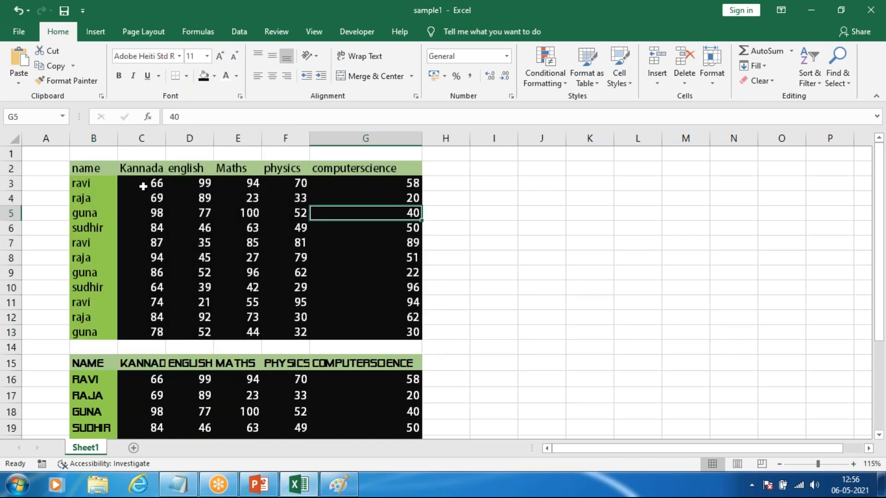
left_click_drag(143, 186, 364, 341)
left_click_drag(365, 325, 354, 330)
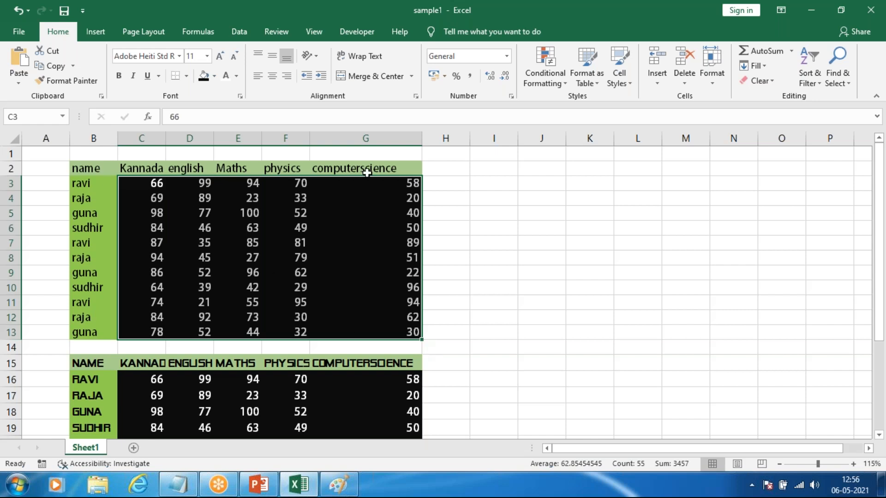
Step: Change the font of the first table's header row, B2:G2, to Aharoni
left_click_drag(89, 168, 339, 164)
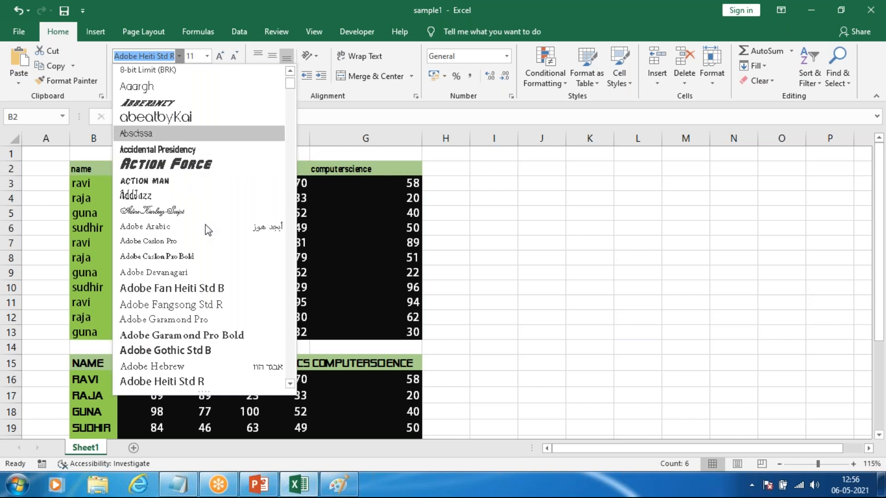
scroll(207, 230, "down", 6)
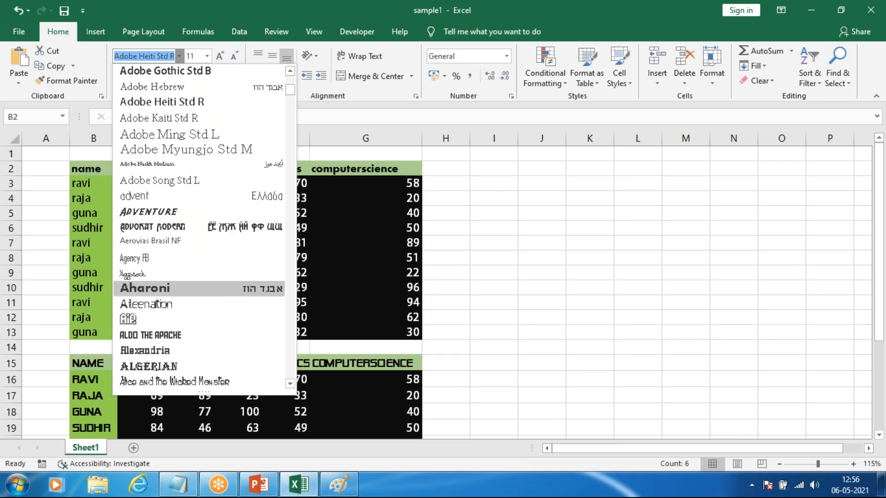
left_click(156, 293)
scroll(262, 224, "down", 1)
scroll(262, 223, "up", 1)
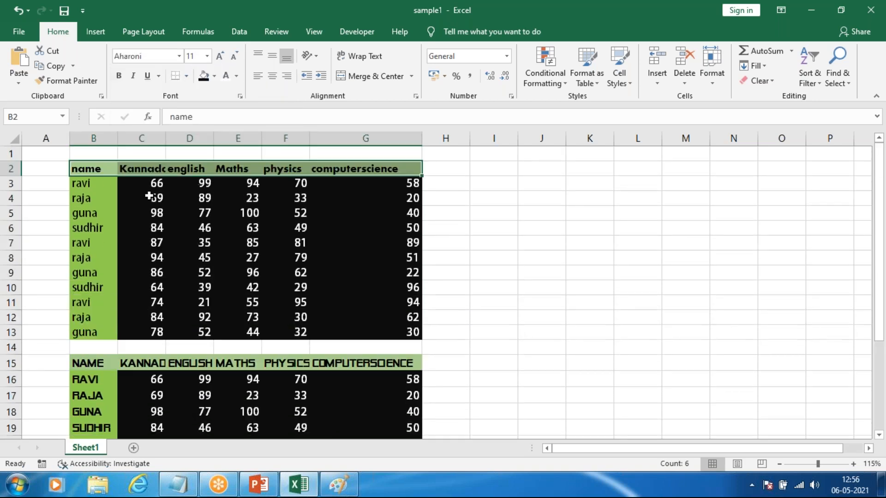
Step: Change the font of the marks in C3:G13 to Adobe Fan Heiti Std B
left_click_drag(154, 181, 401, 330)
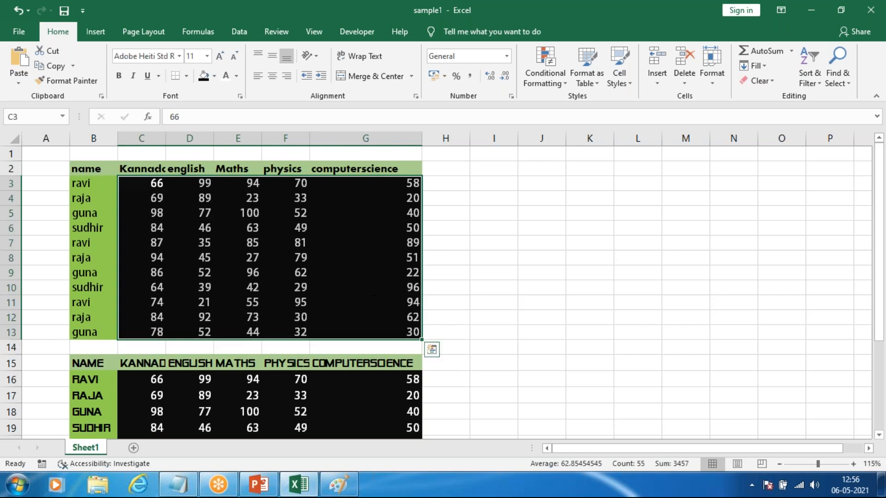
left_click(179, 56)
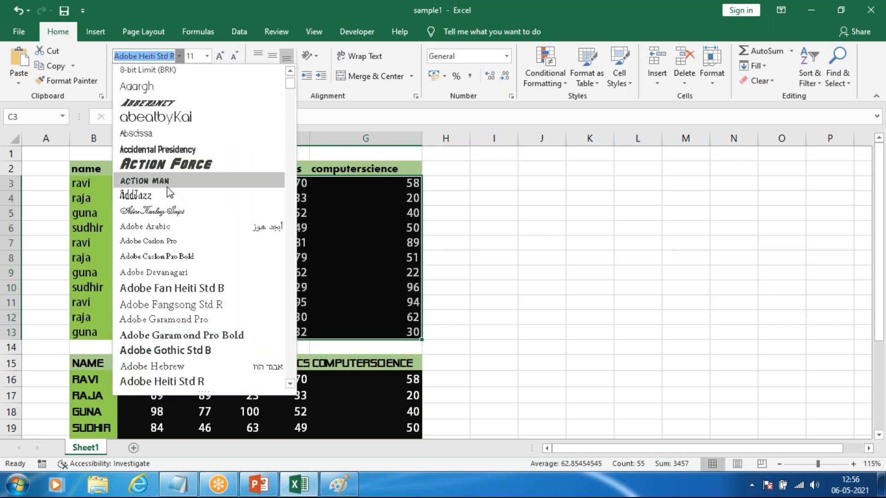
left_click(172, 288)
left_click(342, 284)
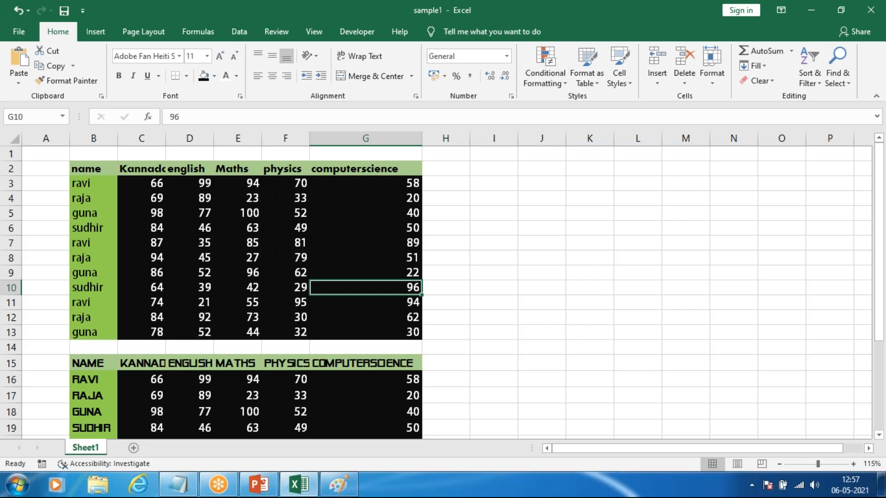
Step: Set the font size of header row B2:G2 to 16, and increase it in increments to 24
left_click_drag(91, 168, 369, 169)
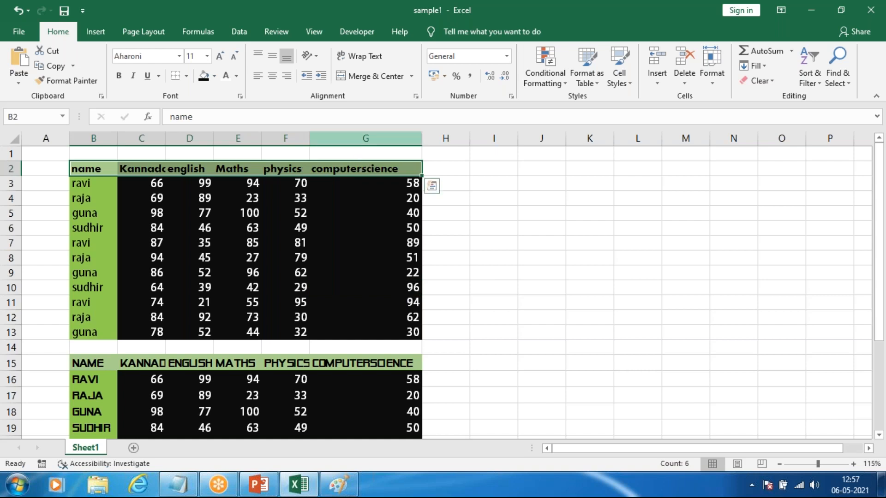
left_click(207, 56)
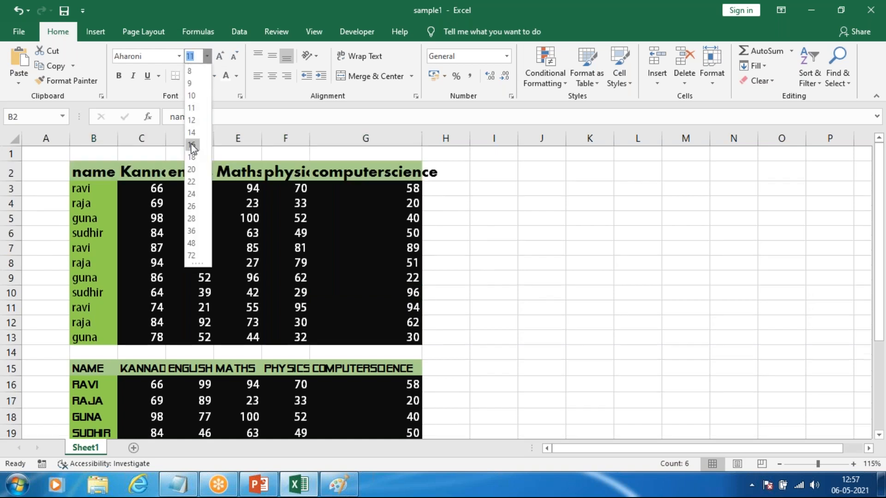
left_click(192, 144)
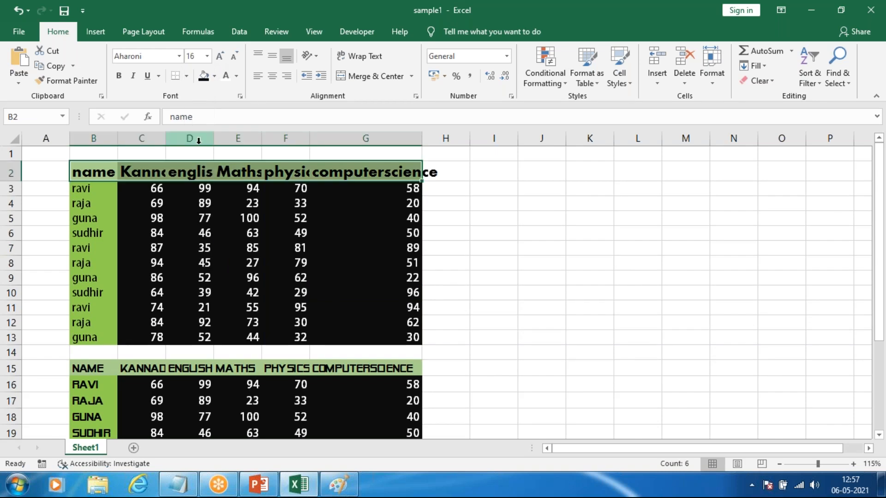
left_click(222, 58)
left_click(221, 58)
left_click(221, 58)
left_click(221, 58)
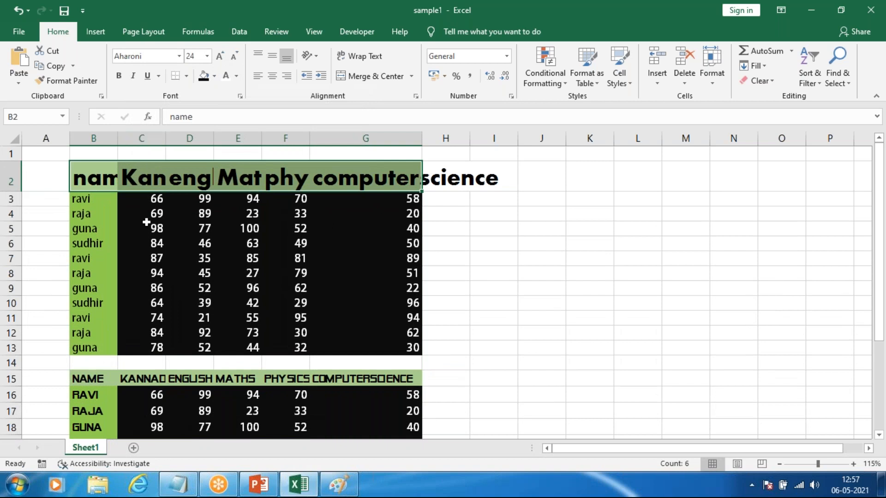
Step: AutoFit the widths of columns B through G to their contents, and select header cells B2:D2
left_click(191, 217)
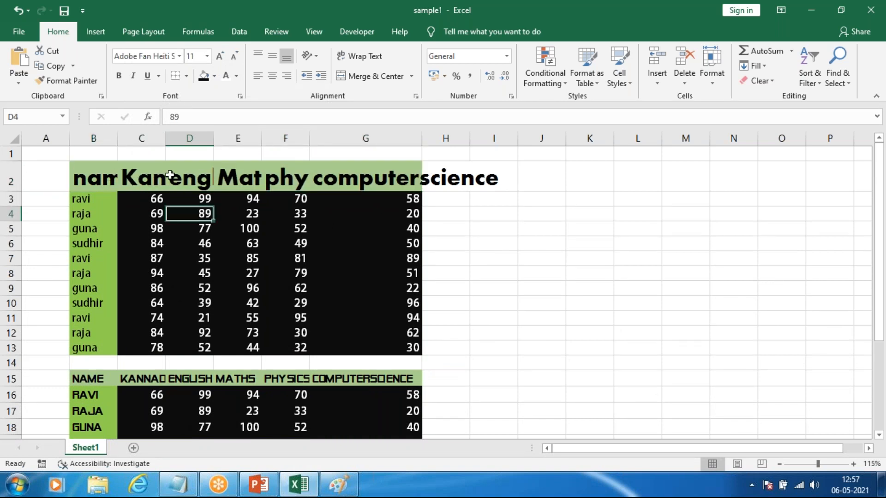
double_click(117, 136)
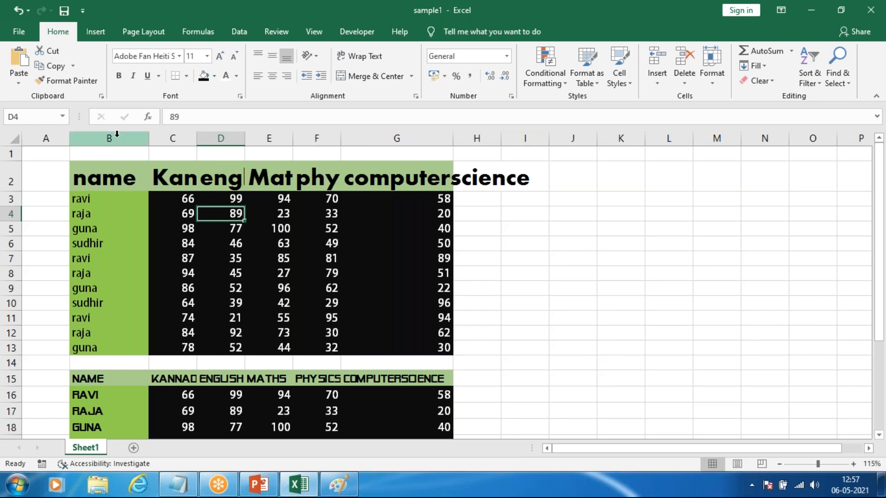
double_click(197, 137)
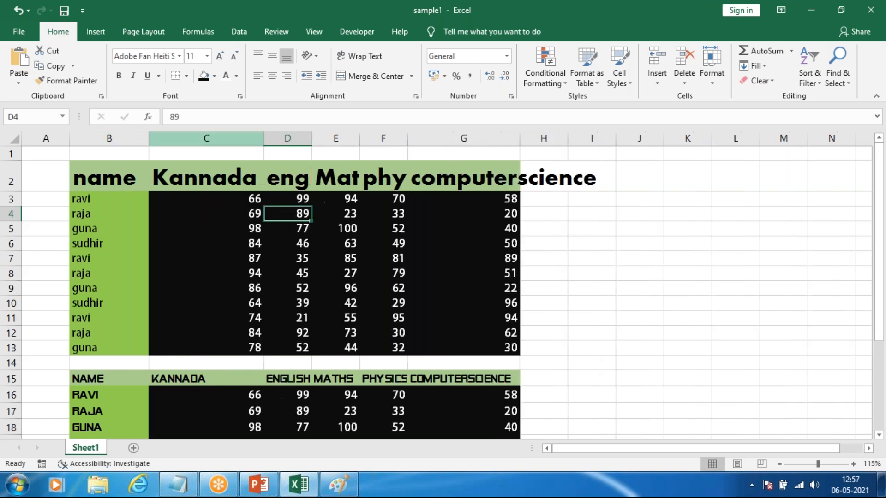
double_click(311, 137)
left_click(316, 137)
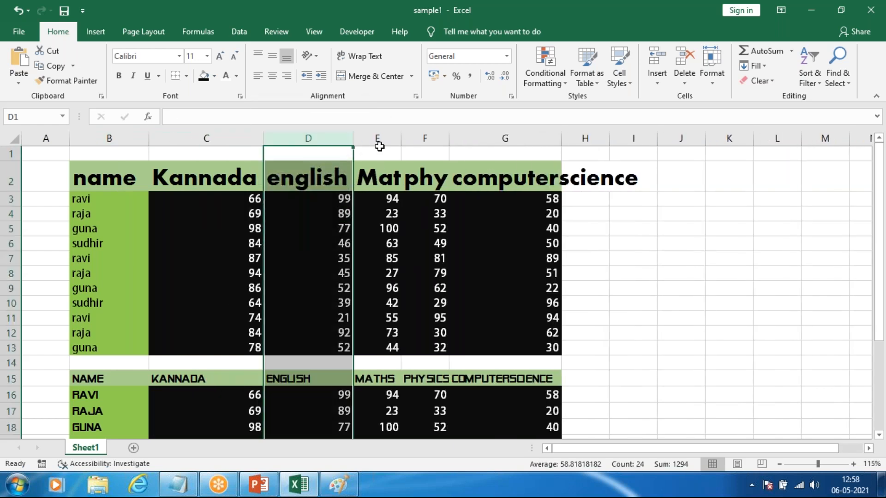
double_click(401, 138)
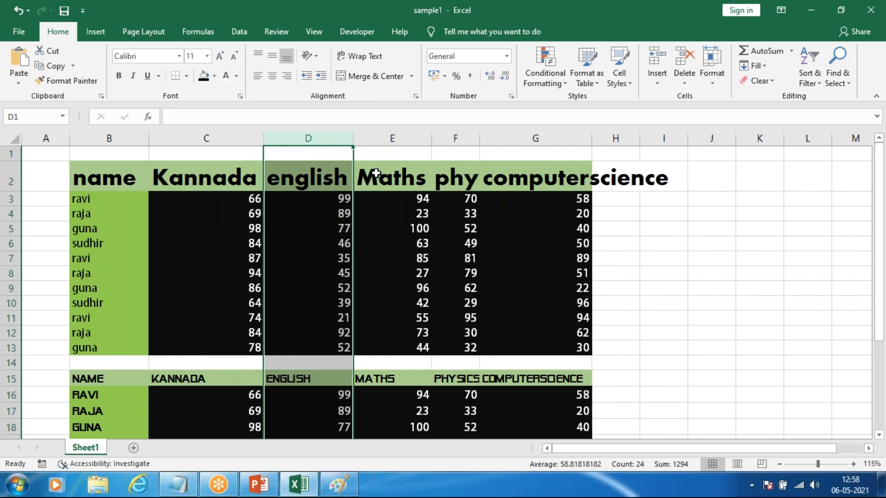
double_click(479, 138)
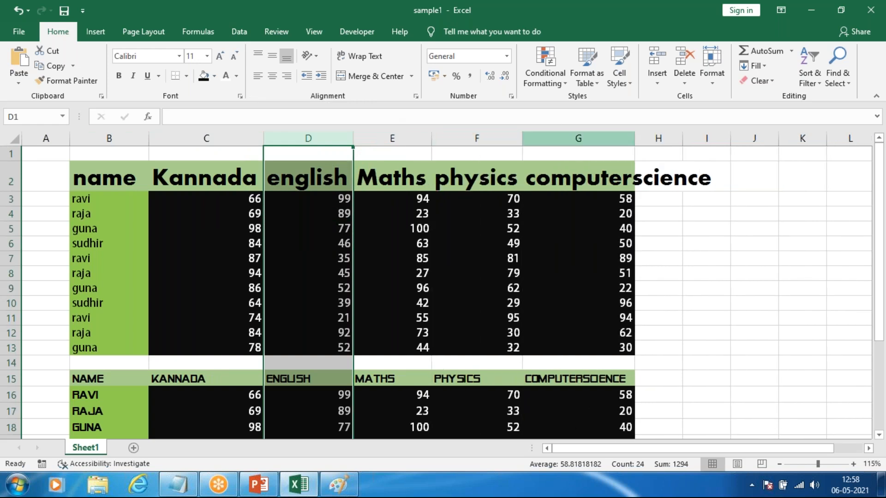
double_click(635, 138)
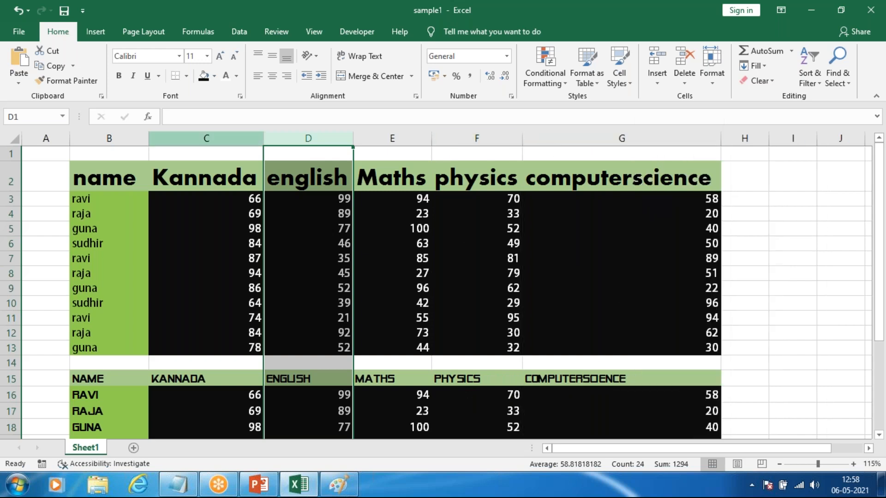
left_click(137, 200)
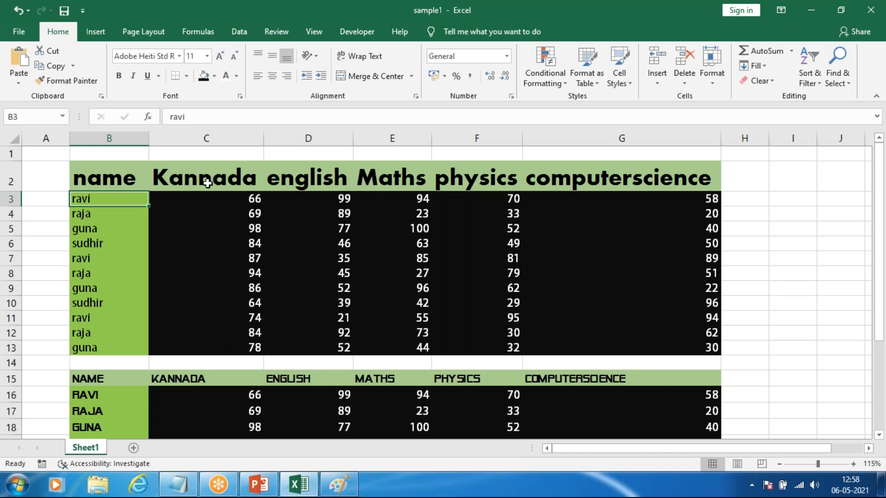
left_click_drag(126, 178, 310, 177)
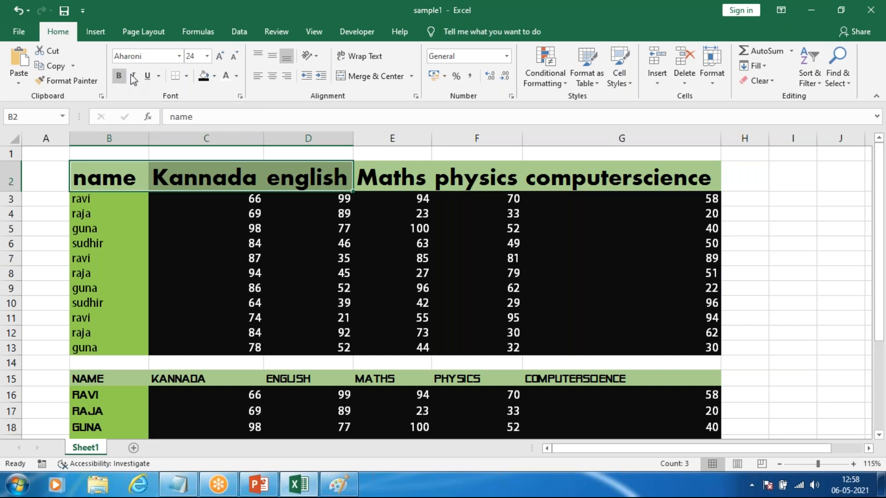
Step: Switch to Notepad and add the shortcut note "ctrl + B = bold" on a new line below the Paste entry
left_click(183, 483)
key("Return")
type("ctr")
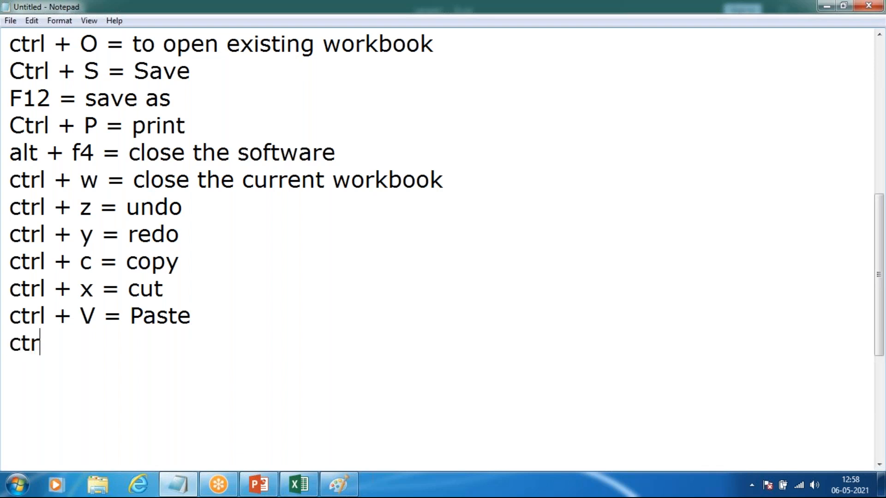
type("l + B = ")
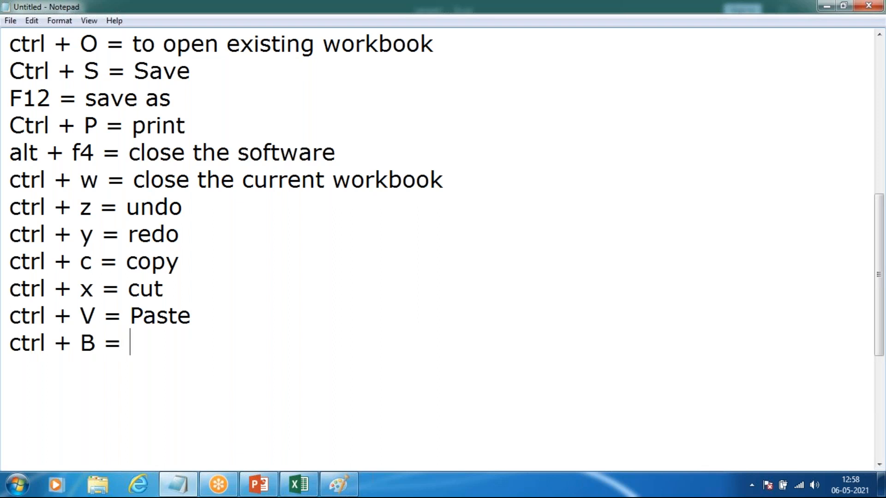
type("bold")
key("Return")
Step: Add the shortcut note "ctrl + I = italic" on the line below the bold entry
type("ctrl ")
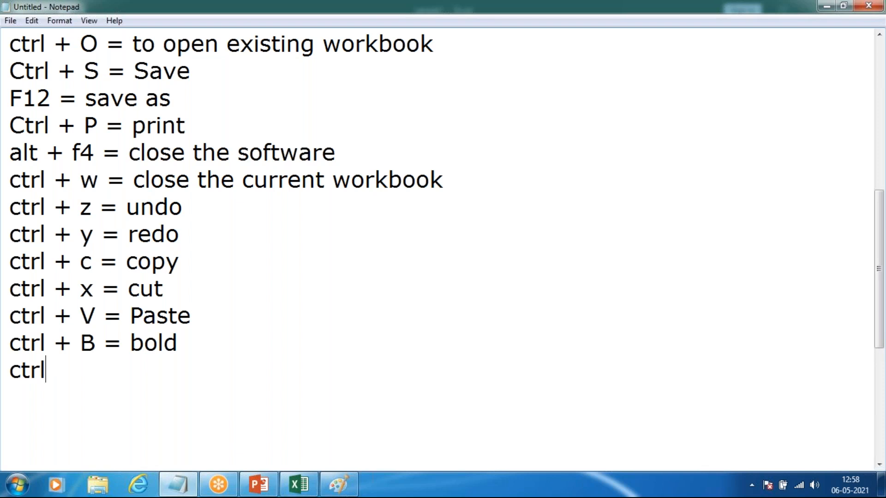
type("+ I = italic")
key("Return")
Step: Add the shortcut note "ctrl + u = underline" on the line below the italic entry
type("ctrl + u +")
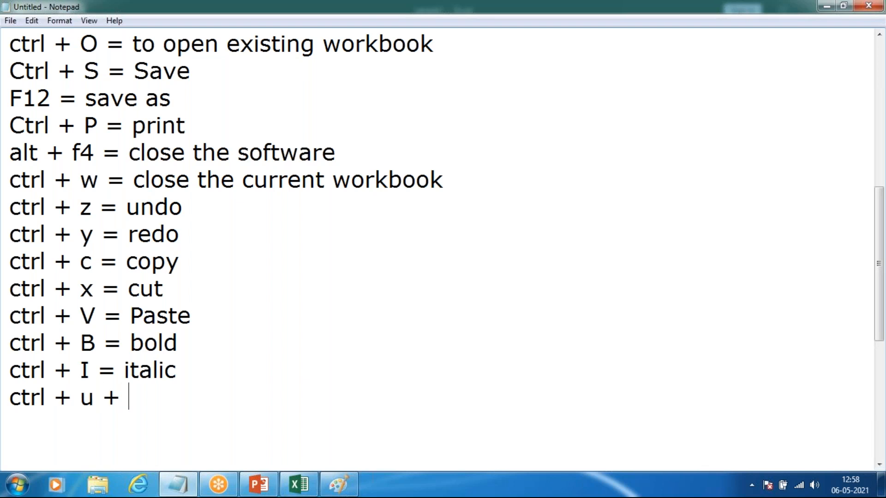
key("BackSpace")
key("BackSpace")
type("= underline")
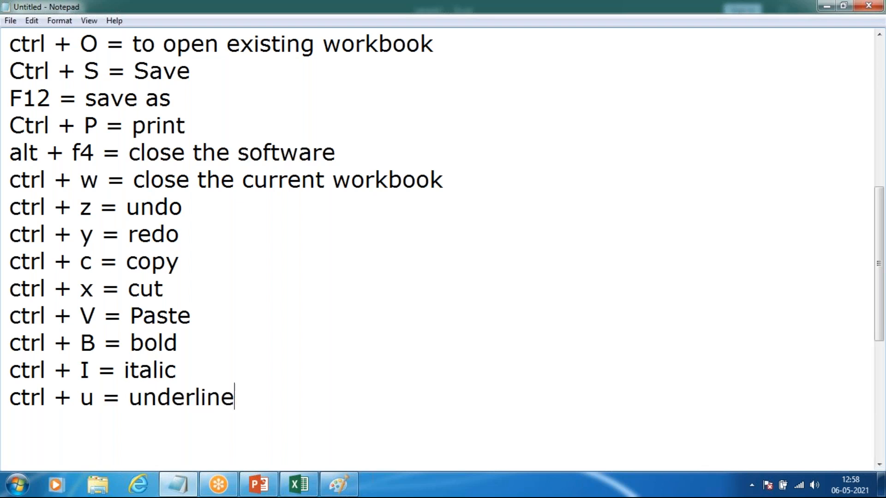
Step: Switch back to Excel and italicise the "name" header in cell B2, toggling the italic off and on again
key("alt+Tab")
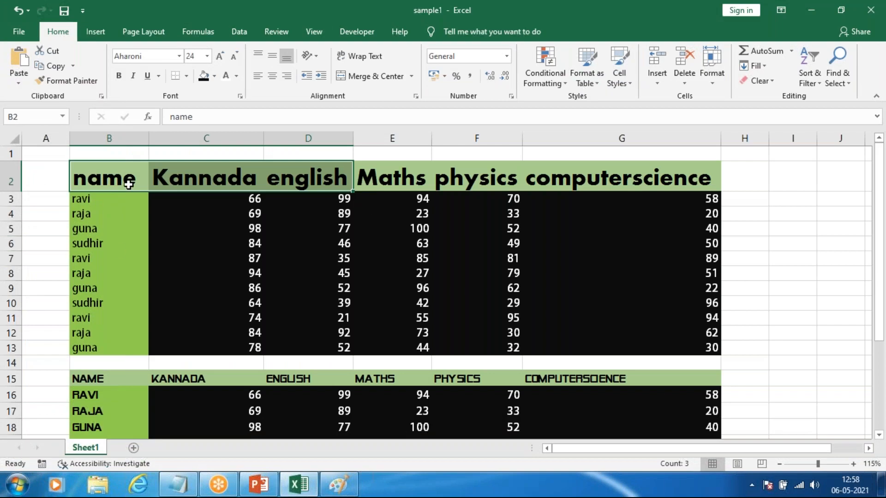
left_click(128, 183)
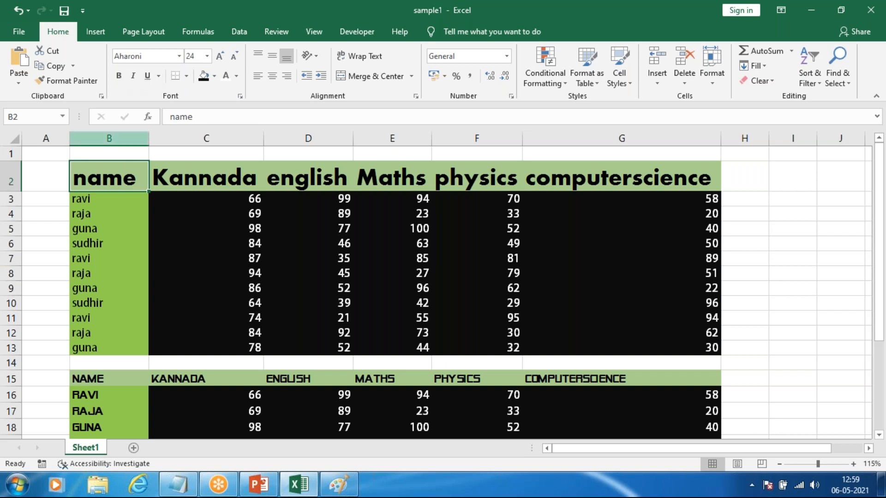
left_click(134, 76)
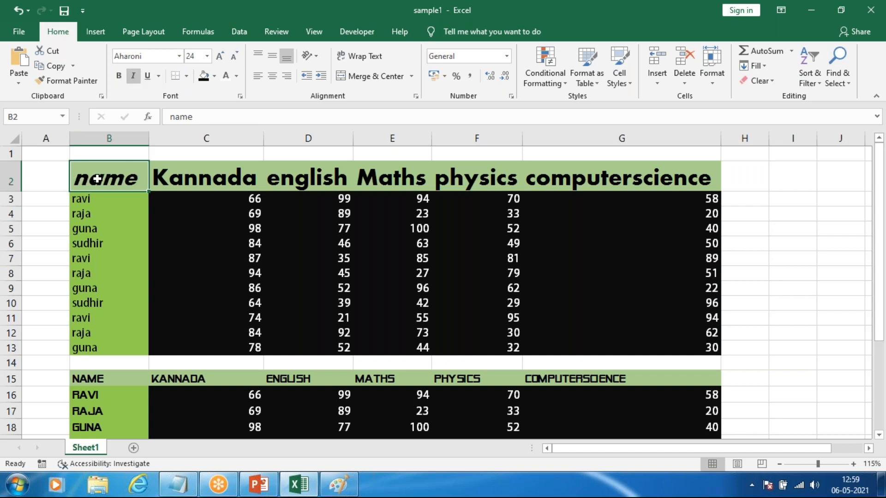
scroll(97, 178, "up", 12)
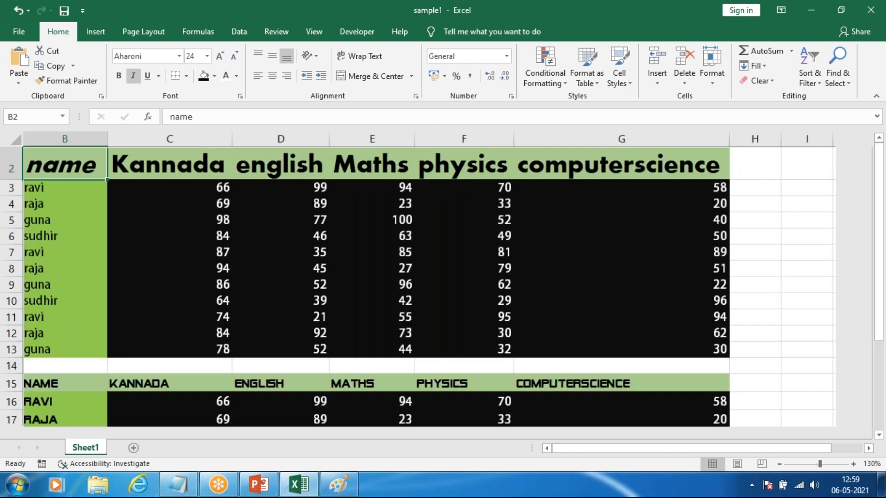
scroll(297, 192, "up", 1)
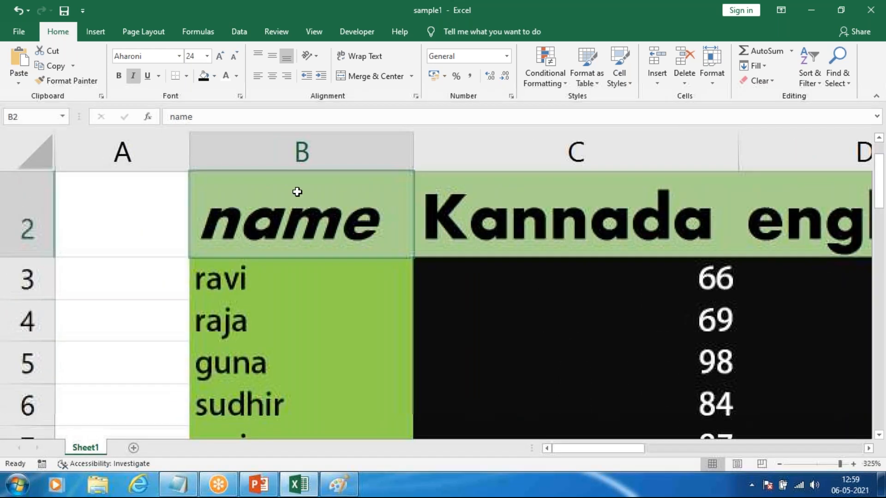
left_click(133, 76)
left_click(133, 75)
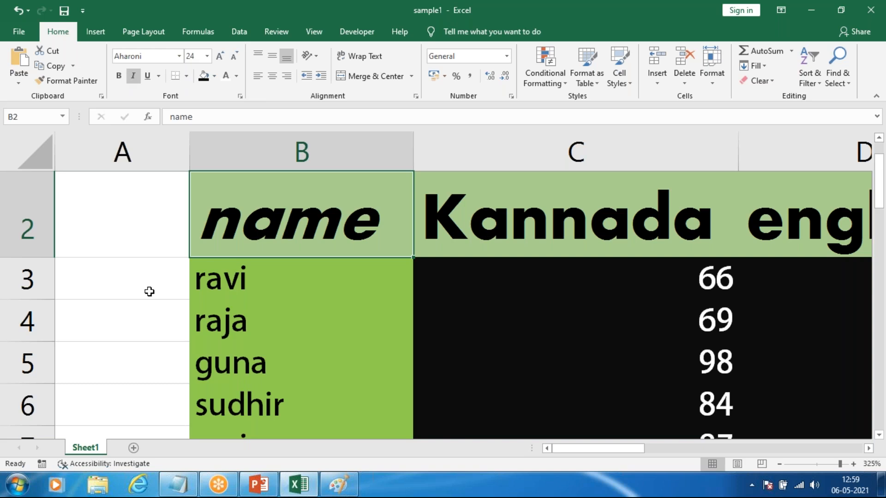
Step: Try bold and italic on the first name in cell B3, removing each format again
left_click(248, 278)
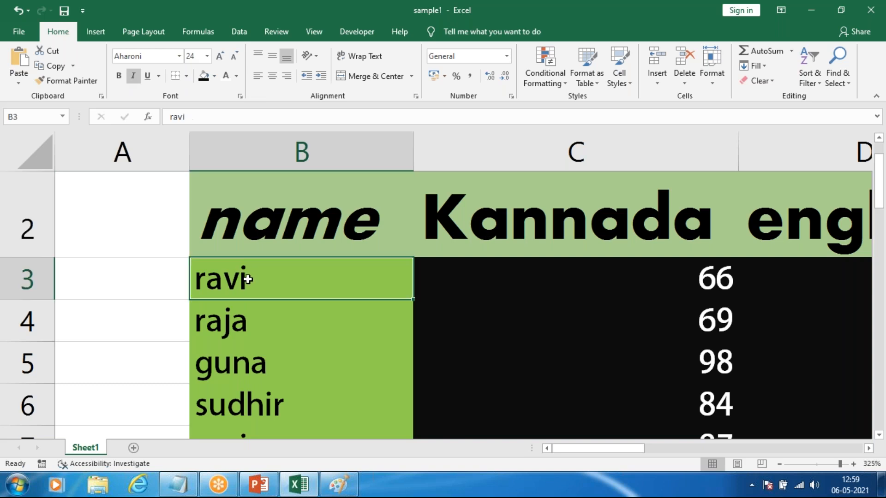
left_click(119, 77)
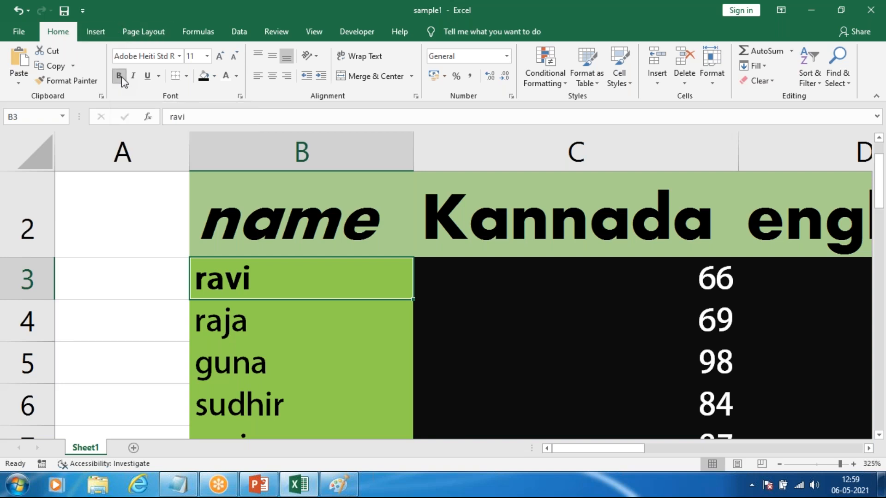
left_click(119, 76)
left_click(133, 76)
left_click(133, 76)
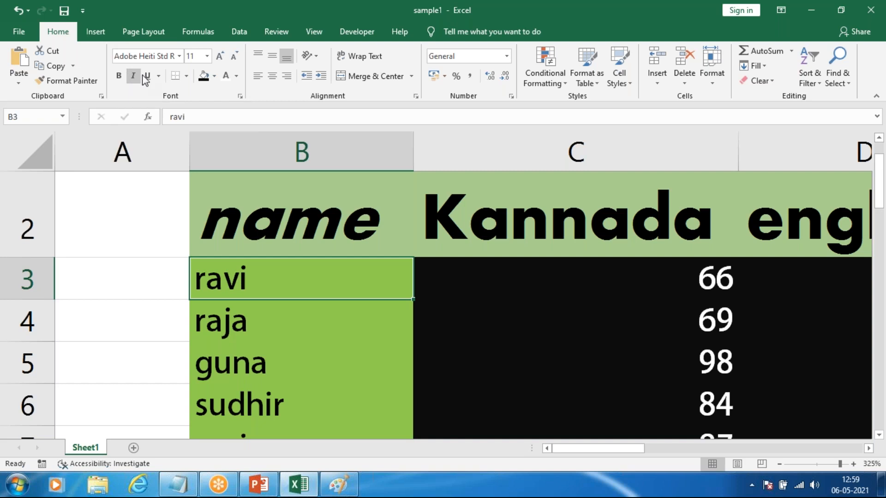
Step: Try single and double underlines on cell B3, and remove the underline again
left_click(144, 76)
left_click(144, 76)
left_click(161, 77)
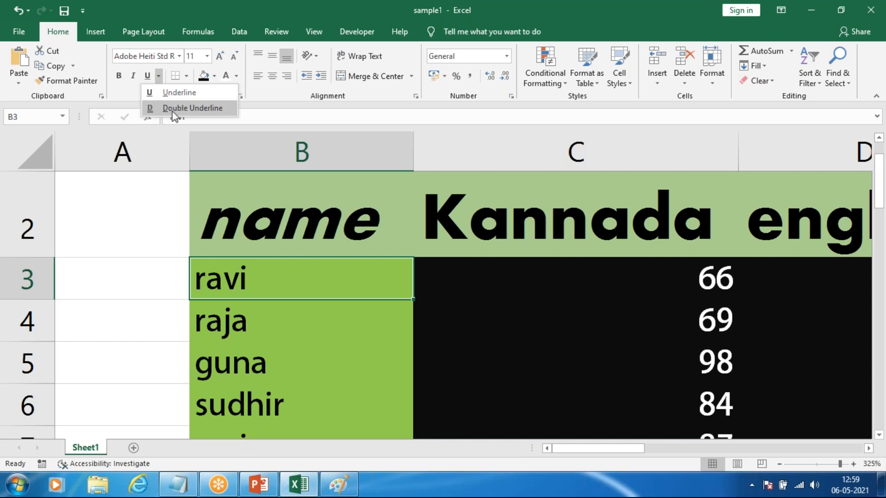
left_click(172, 111)
left_click(159, 77)
left_click(165, 93)
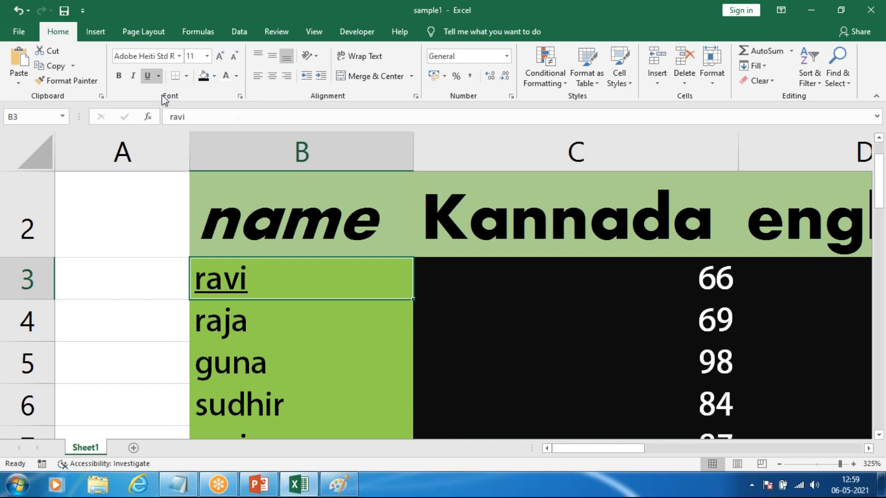
left_click(148, 76)
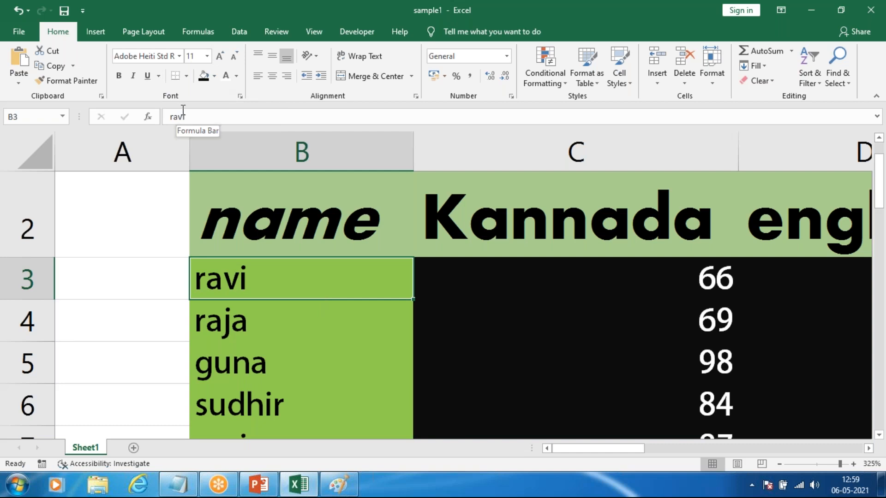
Step: Remove the italic formatting from the "name" header in cell B2
scroll(394, 275, "down", 15)
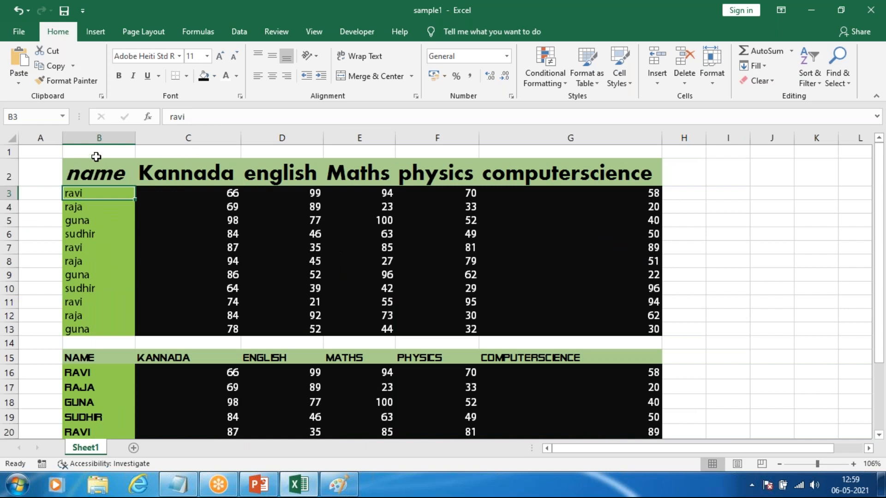
left_click(104, 172)
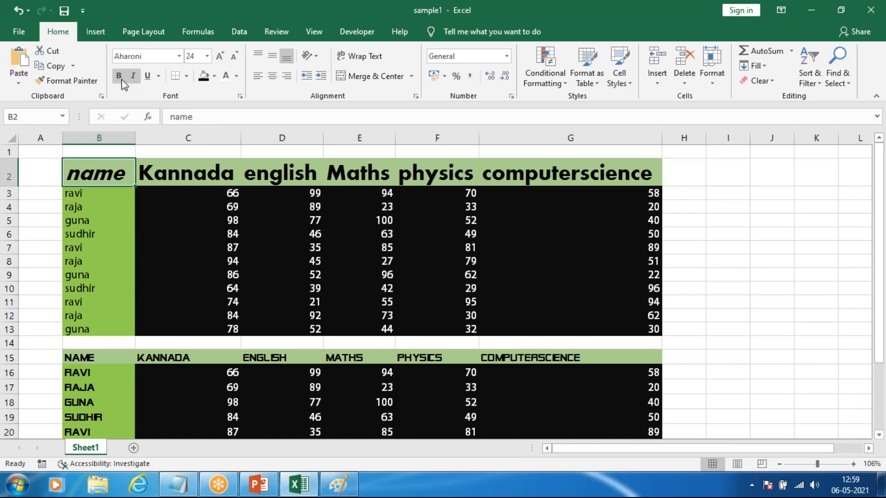
left_click(133, 75)
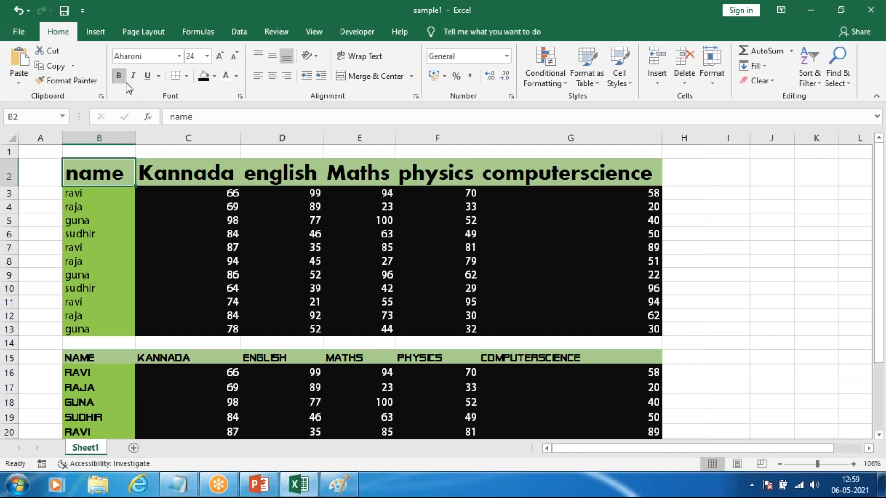
Step: Increase the font size of the first table's body, B3:G14, to 16 and make it bold
left_click(86, 206)
left_click_drag(90, 194, 645, 343)
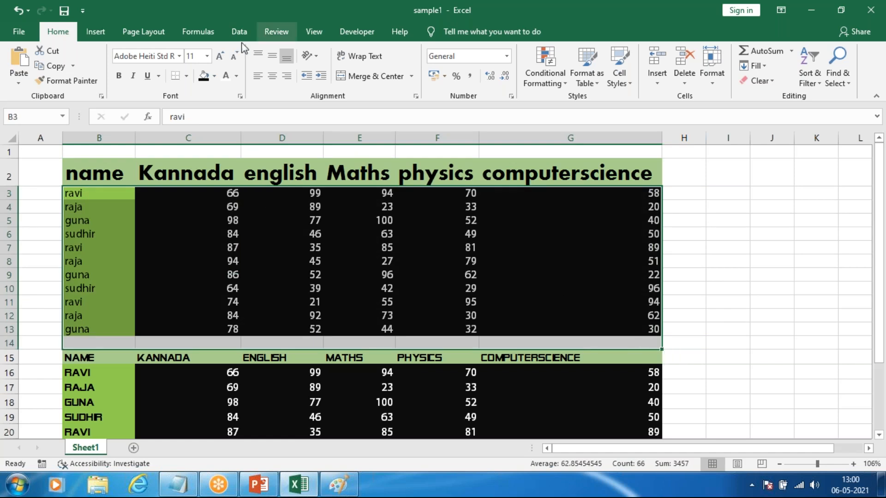
left_click(220, 55)
left_click(221, 56)
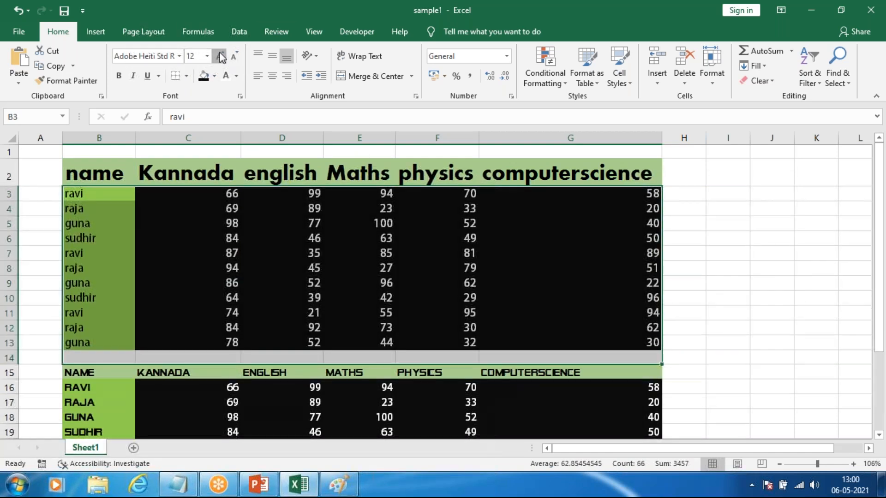
left_click(235, 57)
left_click(235, 57)
left_click(235, 58)
left_click(234, 58)
left_click(234, 59)
left_click(220, 56)
left_click(220, 56)
left_click(220, 56)
left_click(220, 56)
left_click(220, 57)
left_click(220, 56)
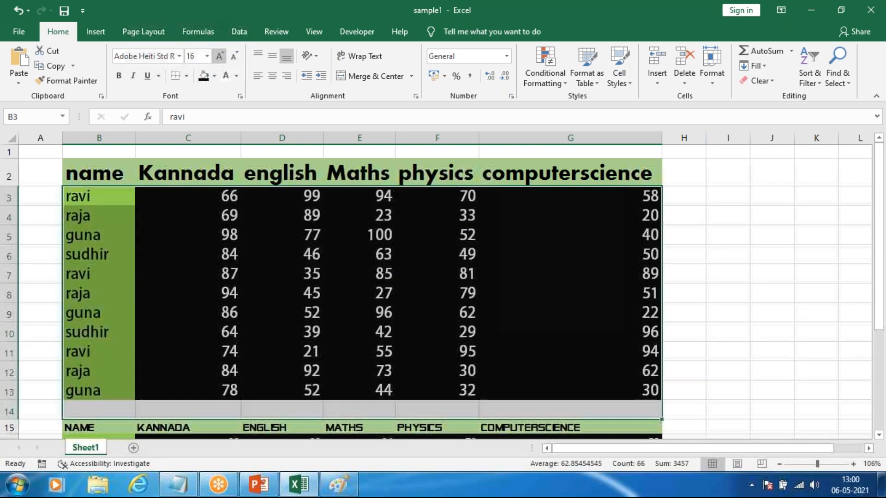
left_click(119, 75)
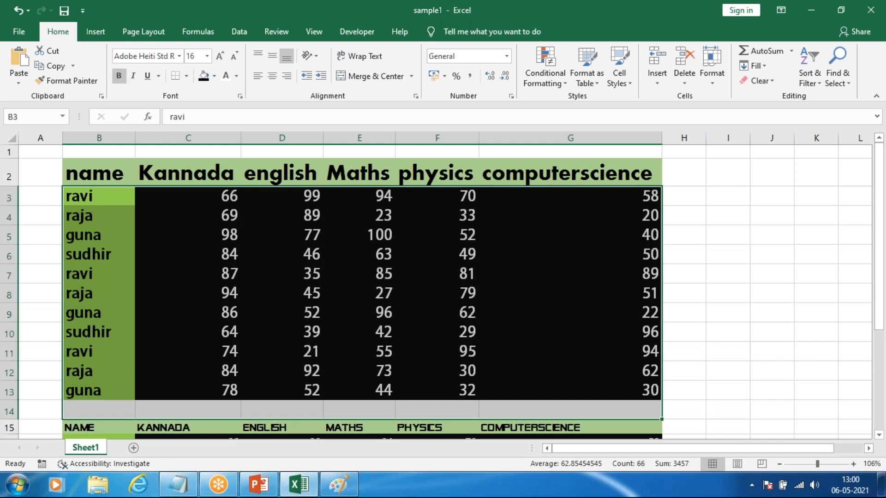
left_click(774, 272)
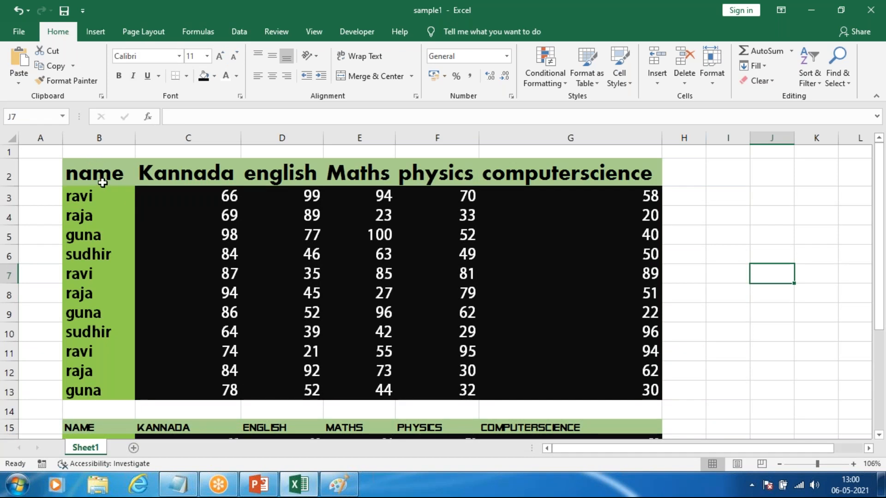
Step: Apply a Bottom Border to the first table, B2:G13, and check the line below row 13
left_click_drag(103, 182, 585, 376)
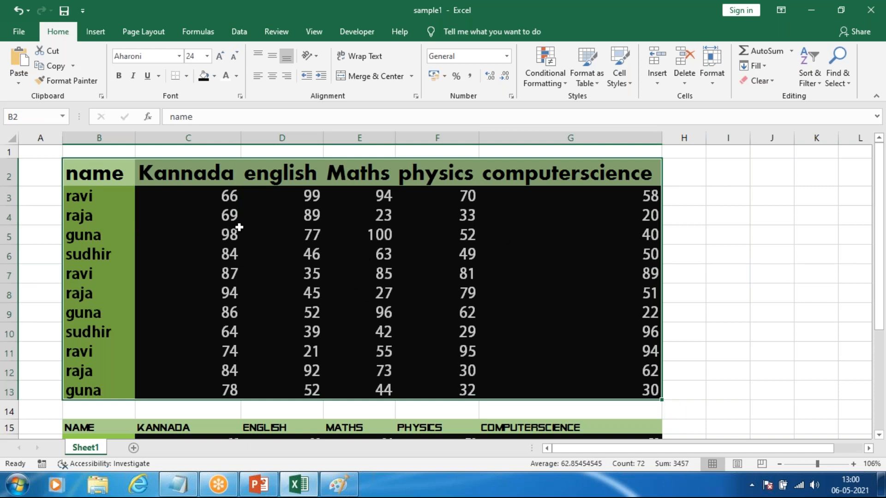
left_click(187, 76)
left_click(187, 76)
left_click(187, 76)
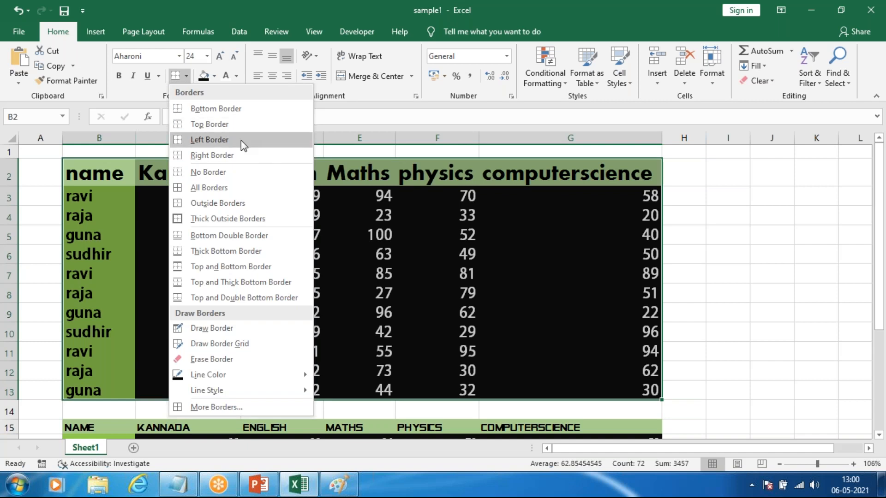
left_click(208, 112)
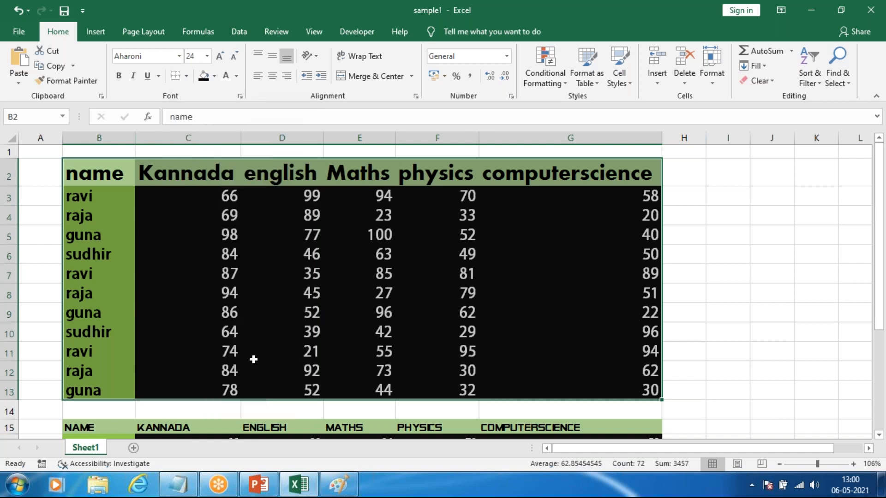
scroll(250, 355, "down", 2)
left_click(722, 286)
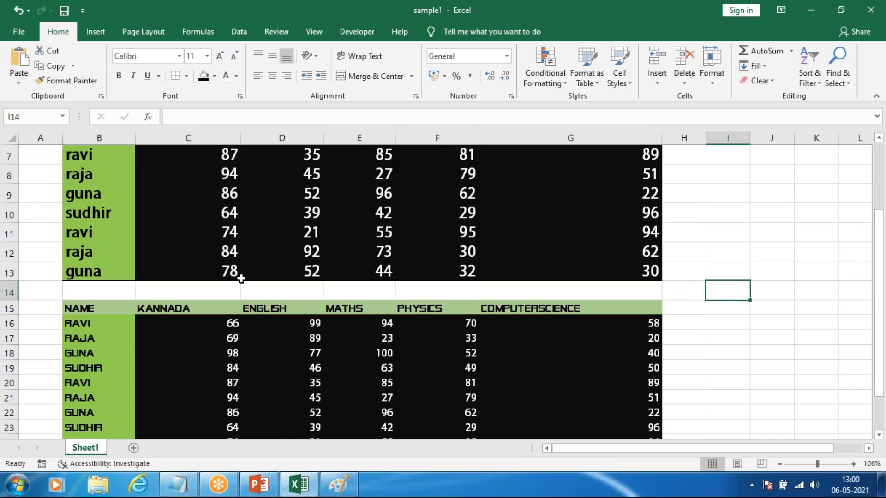
scroll(264, 288, "up", 2)
scroll(268, 289, "down", 3)
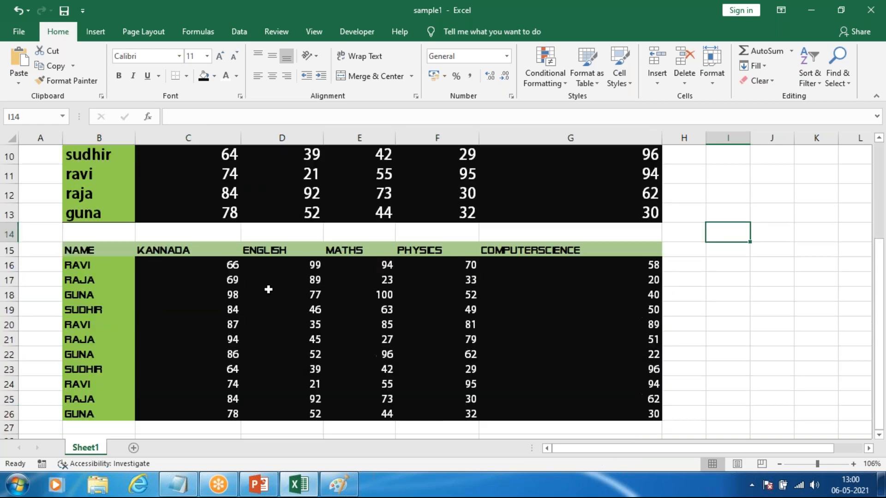
Step: Clear only the formats of the second table, B15:G26, keeping its contents
left_click_drag(76, 249, 655, 417)
left_click(769, 81)
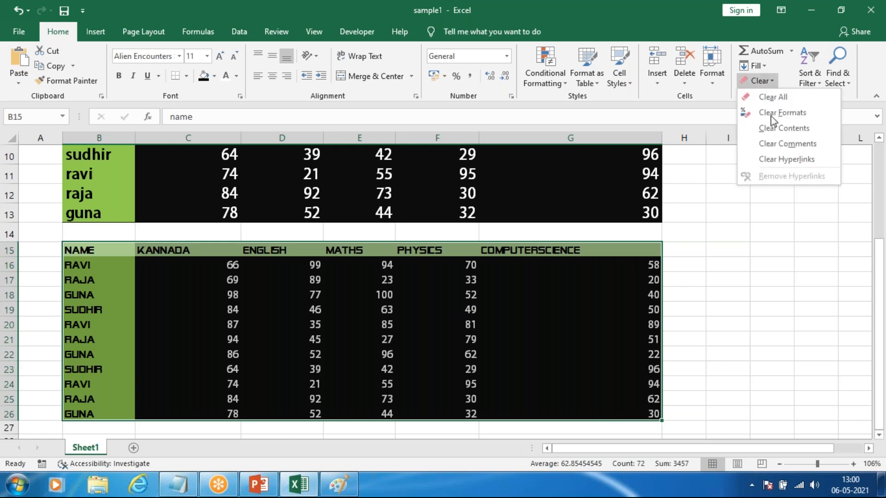
left_click(780, 113)
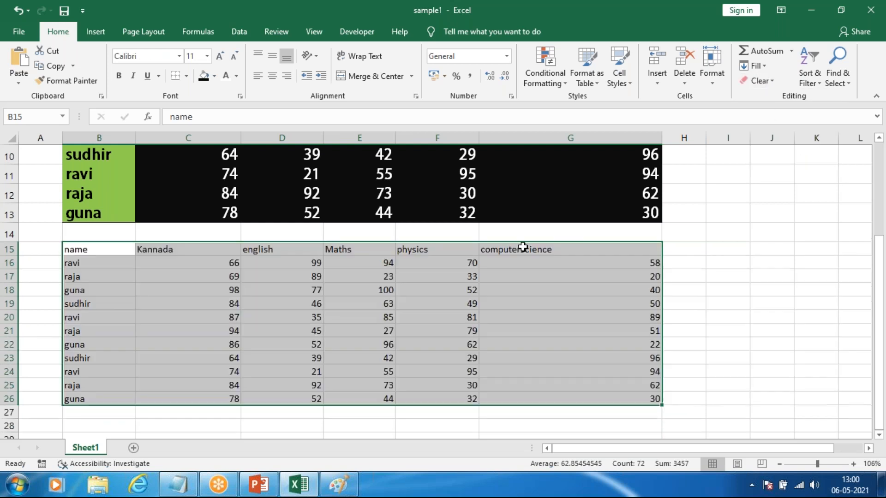
left_click(802, 221)
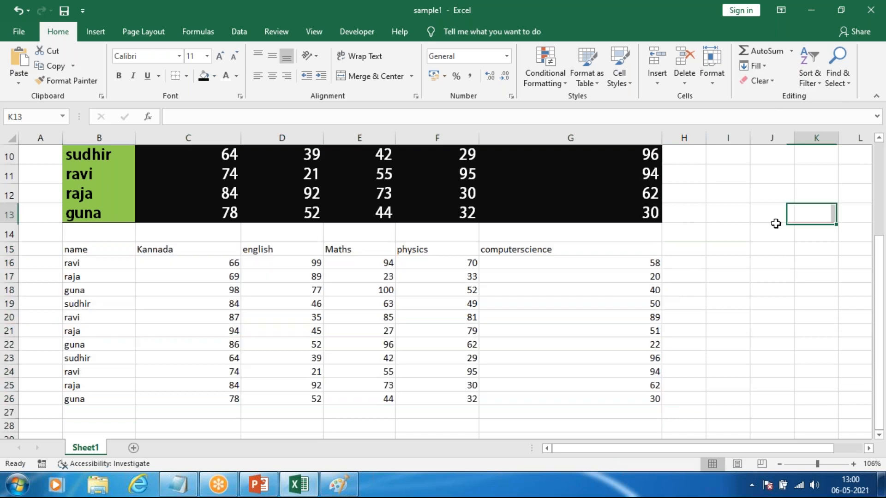
Step: AutoFit the column widths to the contents of the second table, B15:G26
left_click_drag(90, 250, 586, 399)
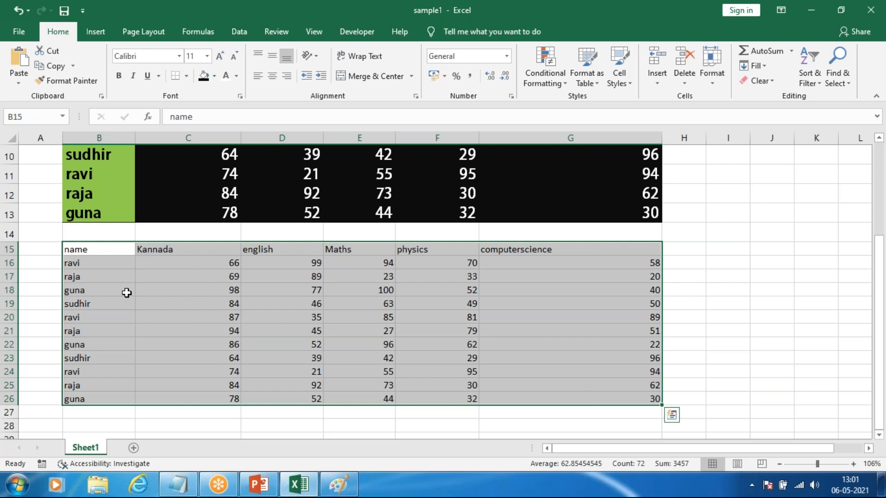
left_click(713, 83)
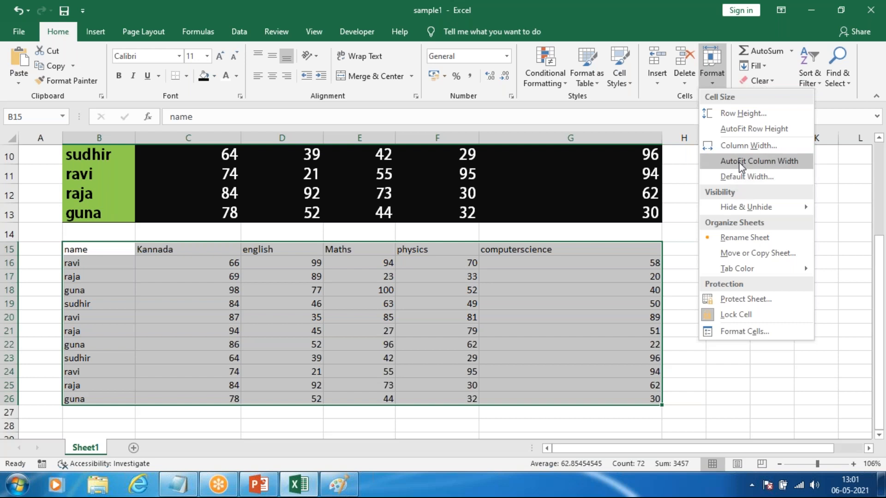
left_click(740, 162)
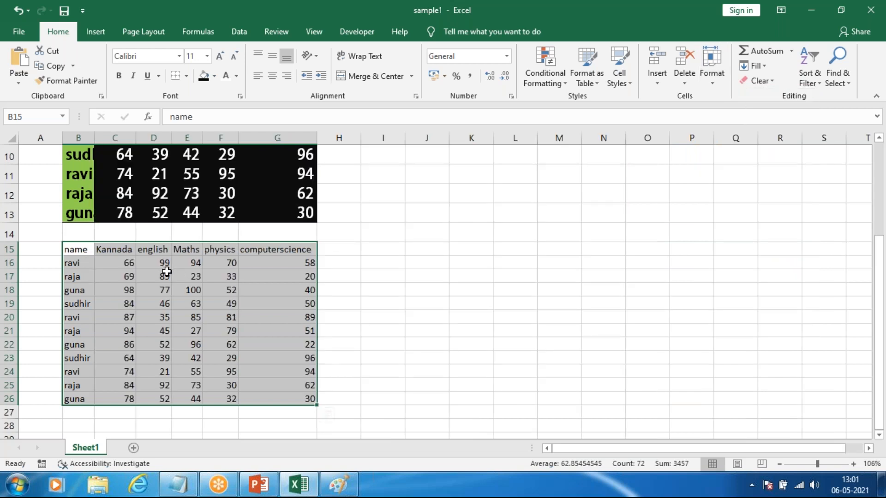
scroll(166, 271, "right", 20)
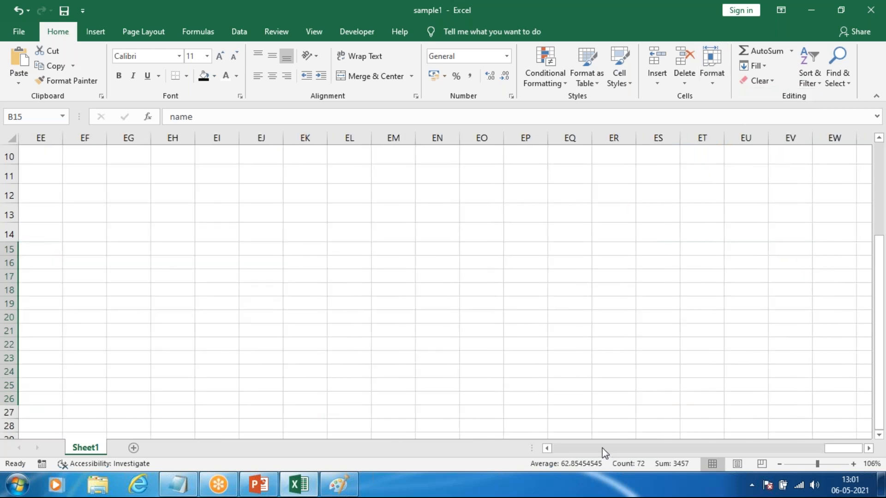
left_click_drag(826, 449, 499, 451)
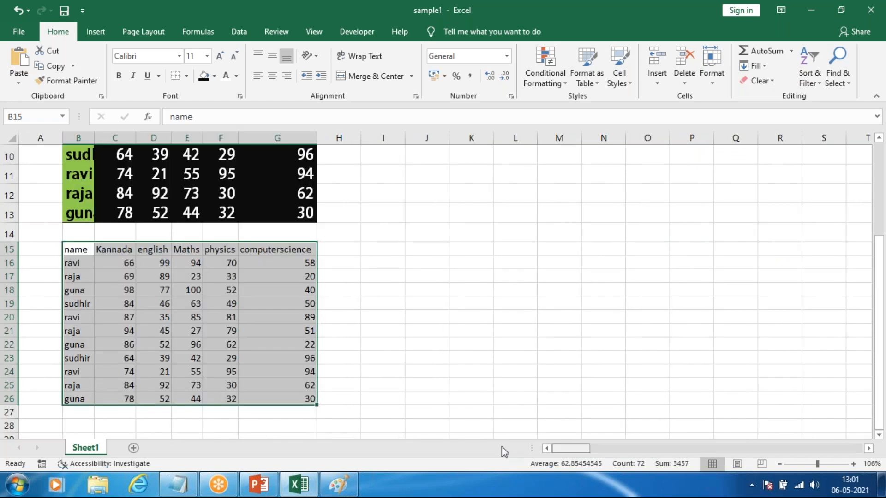
left_click(145, 278)
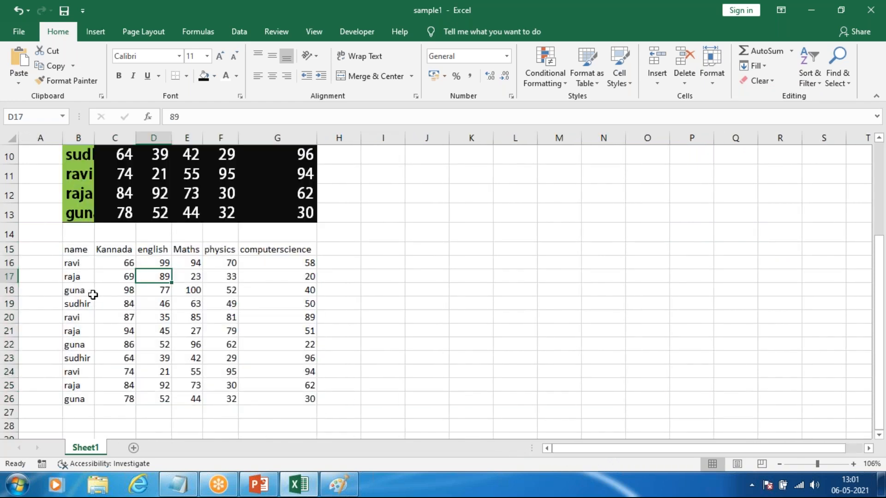
Step: Apply All Borders to the second table, B15:G26
scroll(180, 291, "up", 2)
scroll(180, 290, "down", 4)
scroll(180, 288, "up", 3)
left_click_drag(81, 179, 310, 365)
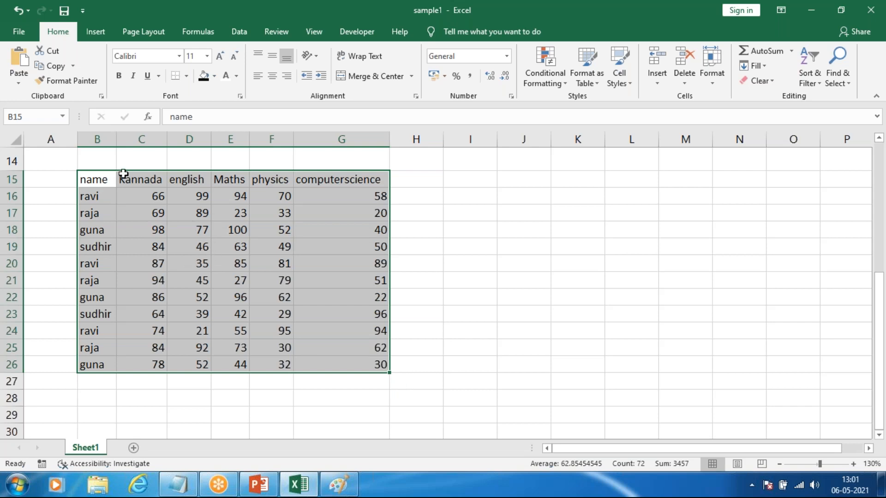
left_click(188, 75)
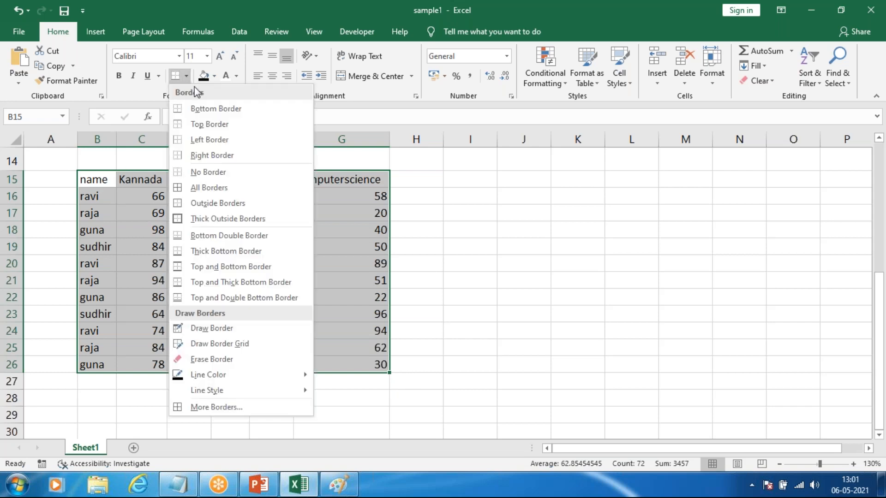
left_click(203, 188)
left_click(524, 247)
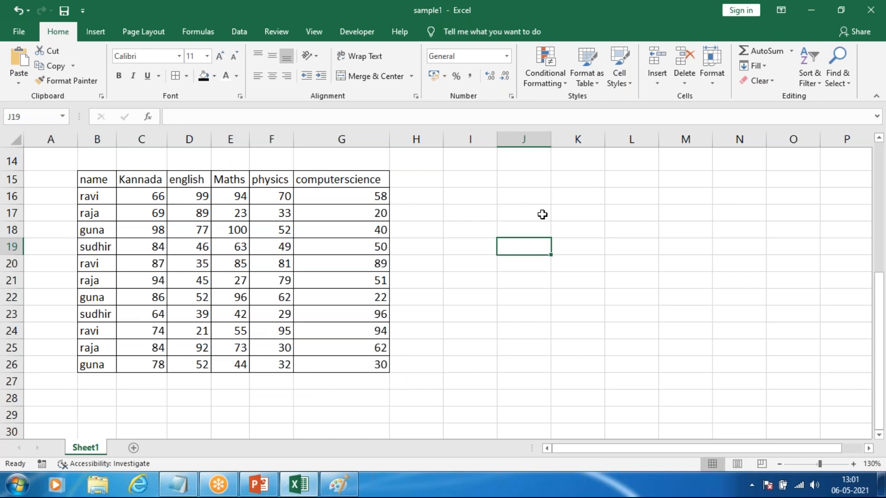
left_click(416, 212)
Step: Set the border line color to standard red and apply All Borders to the second table, B15:G26
left_click_drag(98, 183, 364, 369)
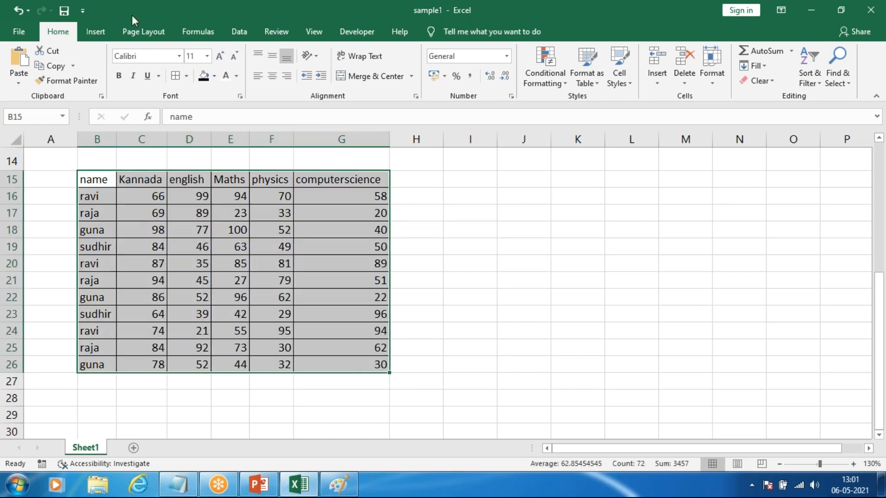
left_click(186, 77)
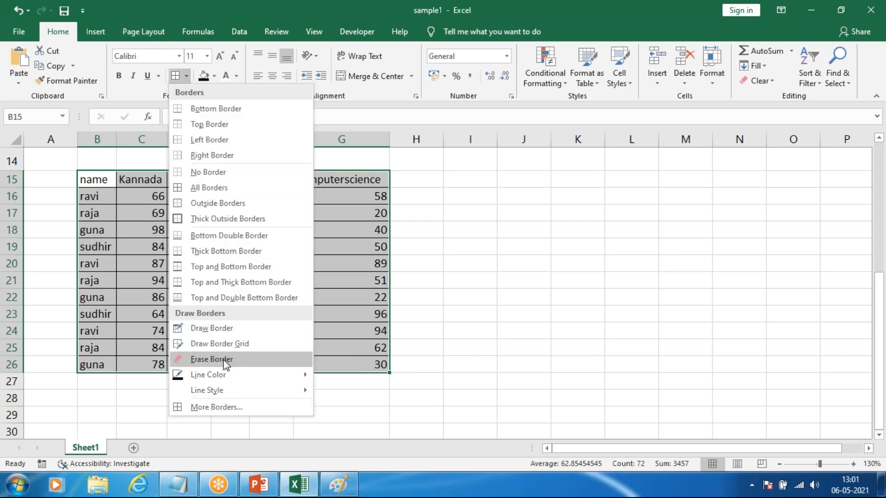
mouse_move(232, 372)
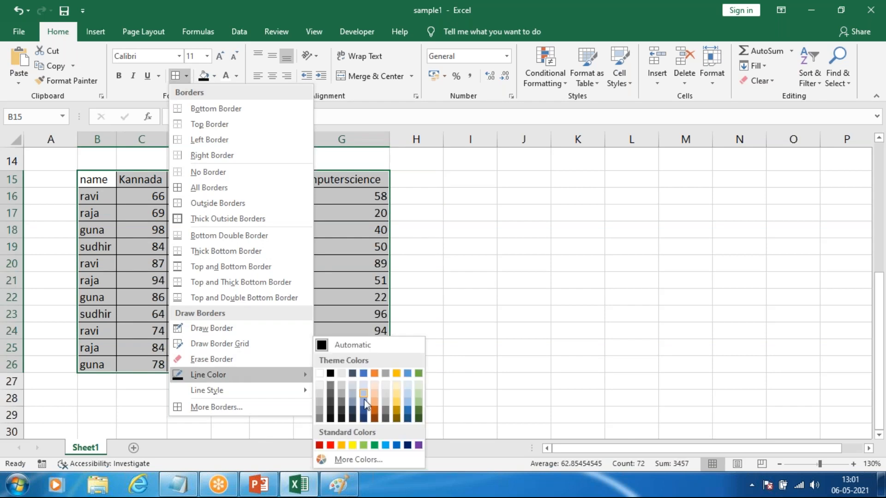
left_click(330, 445)
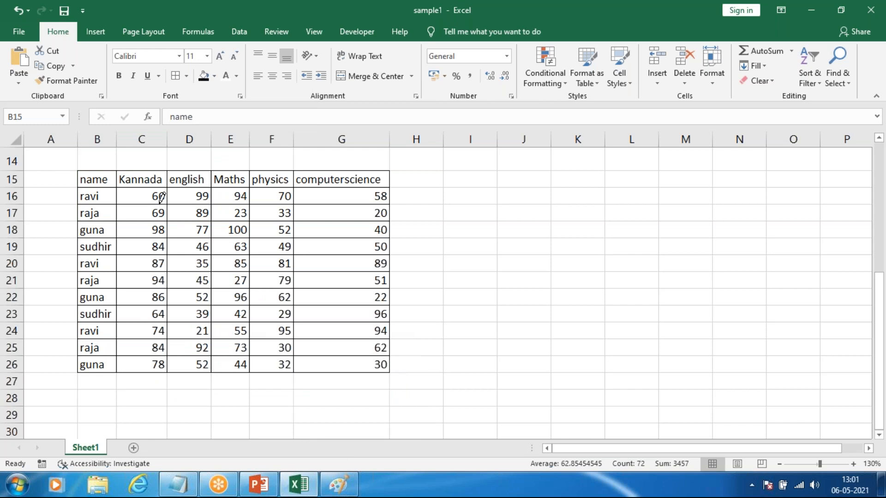
left_click(187, 76)
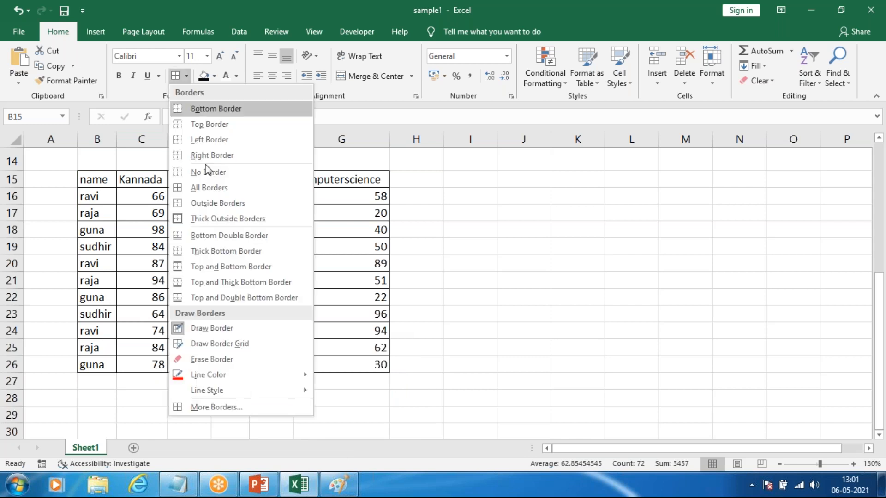
left_click(206, 188)
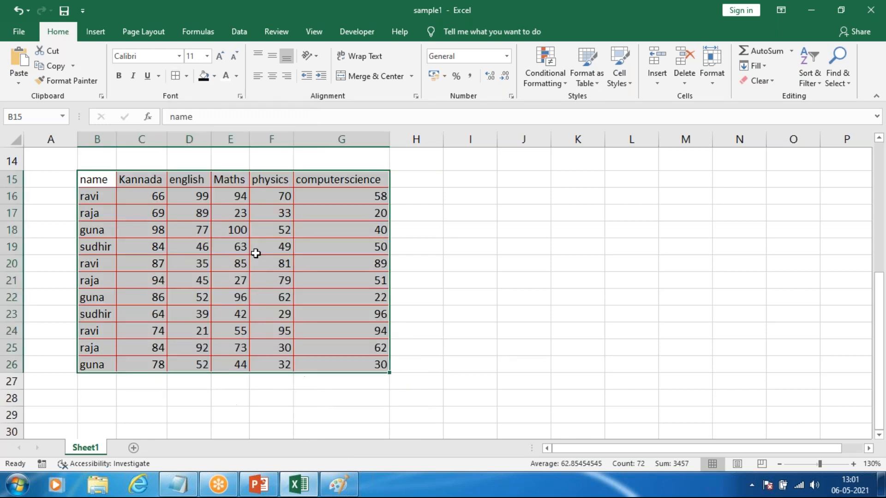
left_click(236, 203)
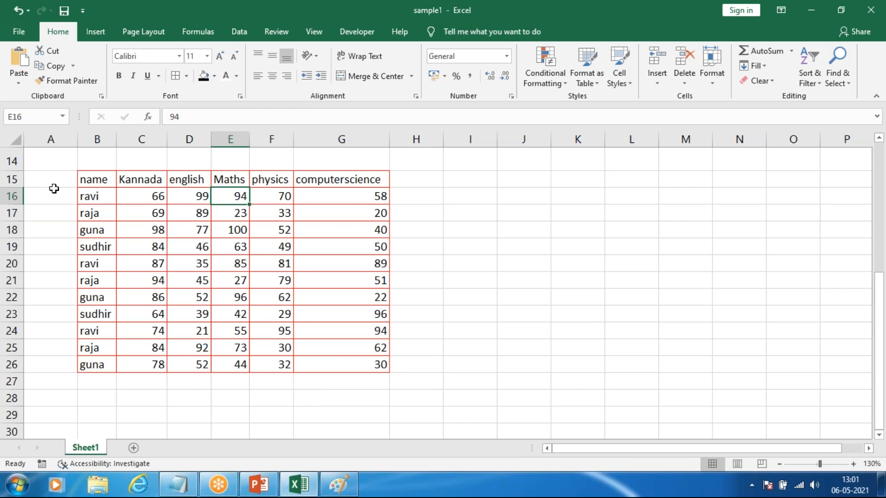
Step: Choose the thickest solid border line style and reapply All Borders to the second table, B15:G26
left_click_drag(101, 186, 317, 355)
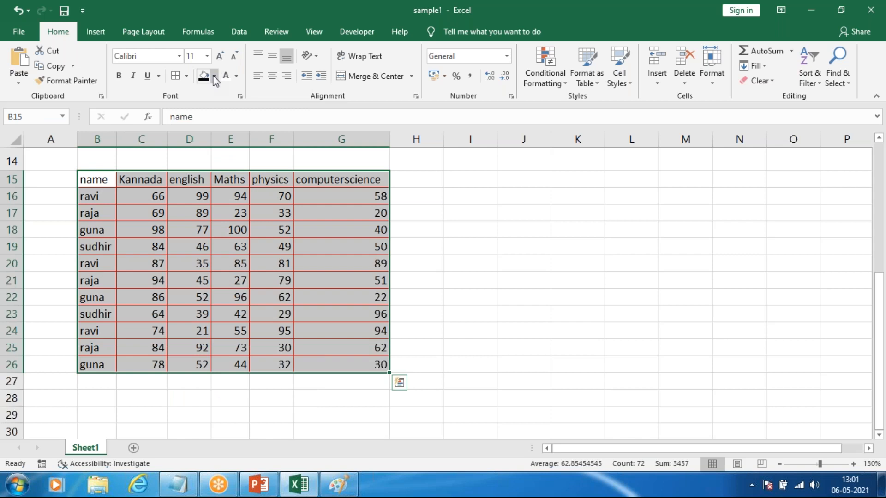
left_click(187, 76)
left_click(187, 77)
left_click(186, 78)
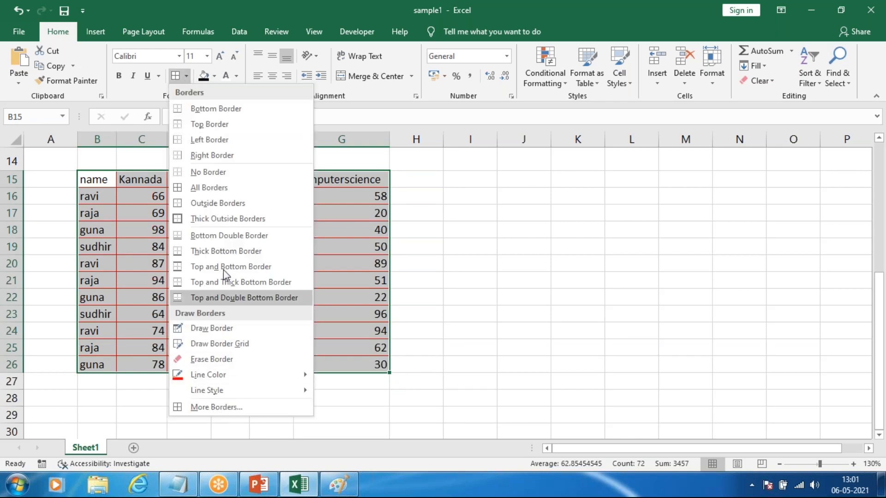
mouse_move(208, 375)
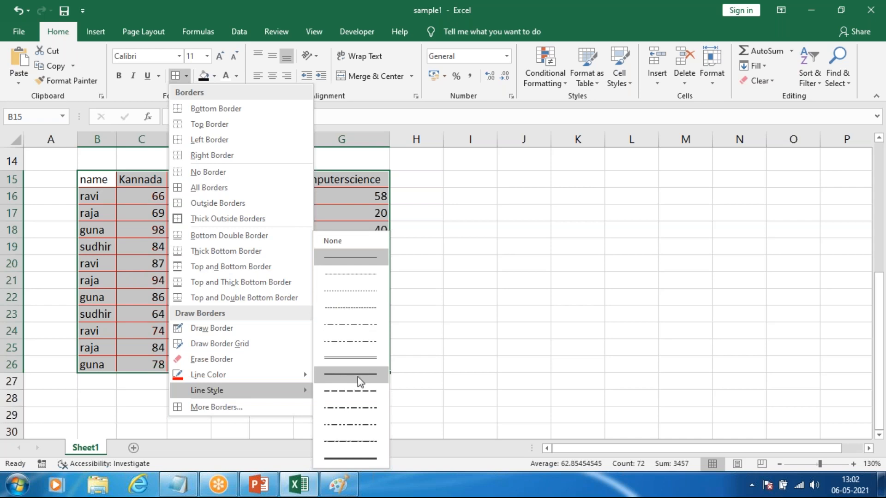
left_click(337, 457)
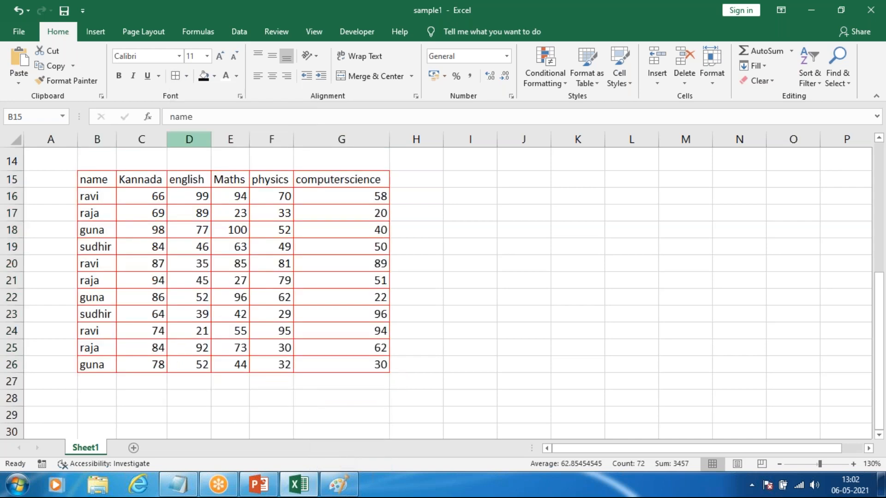
left_click(187, 77)
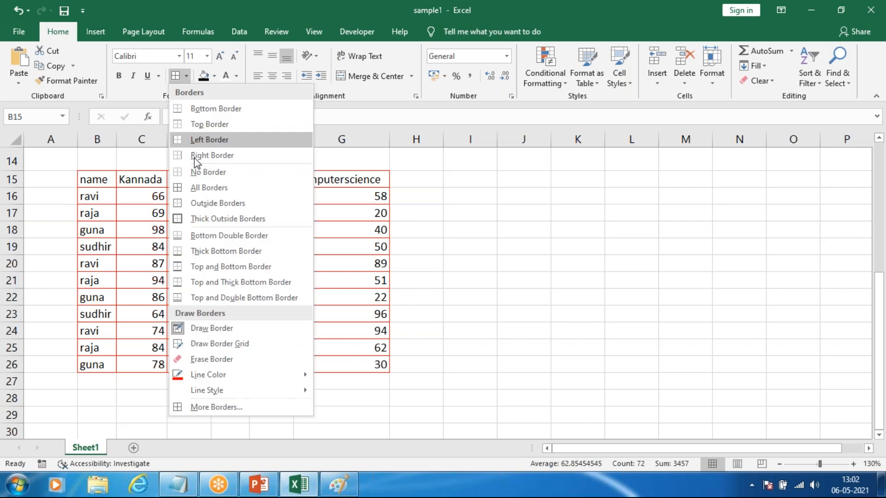
left_click(205, 184)
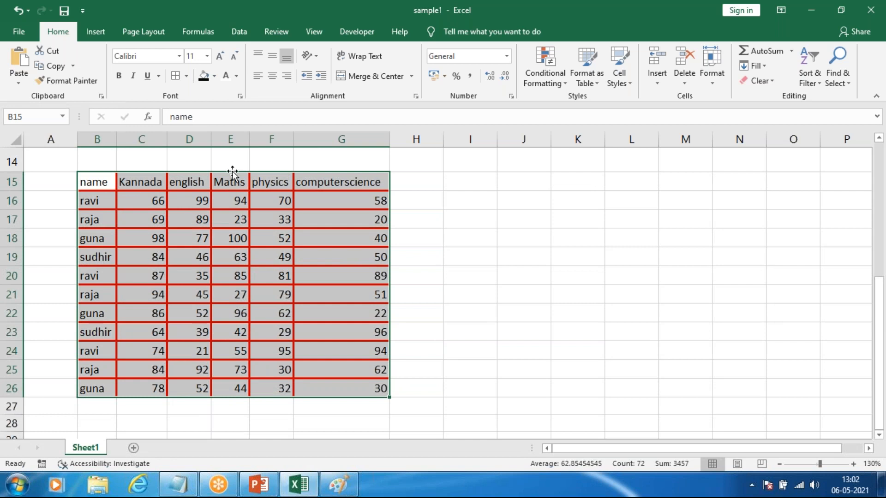
Step: Remove every border from the second table, B15:G26, with No Border
left_click(214, 75)
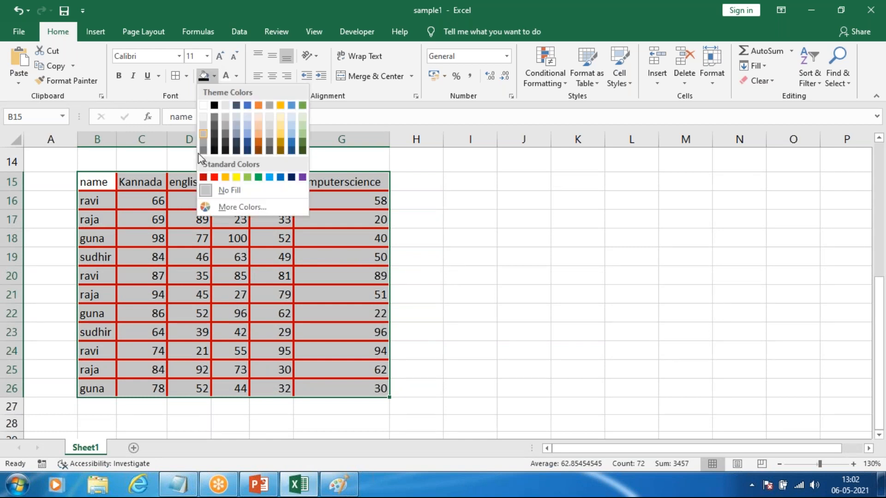
left_click(185, 79)
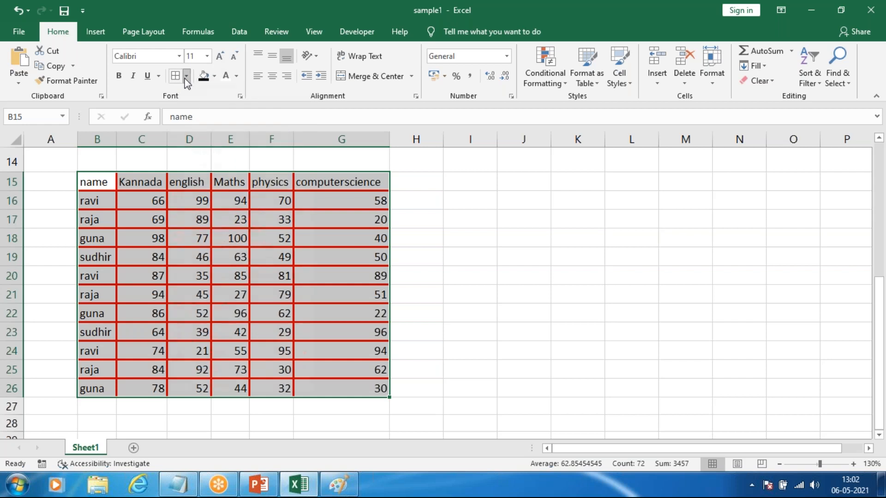
left_click(186, 79)
left_click(202, 113)
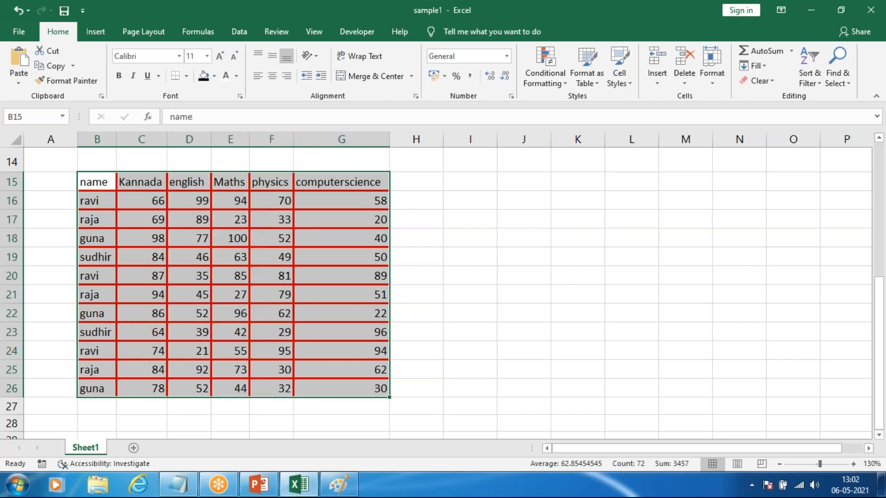
left_click(188, 77)
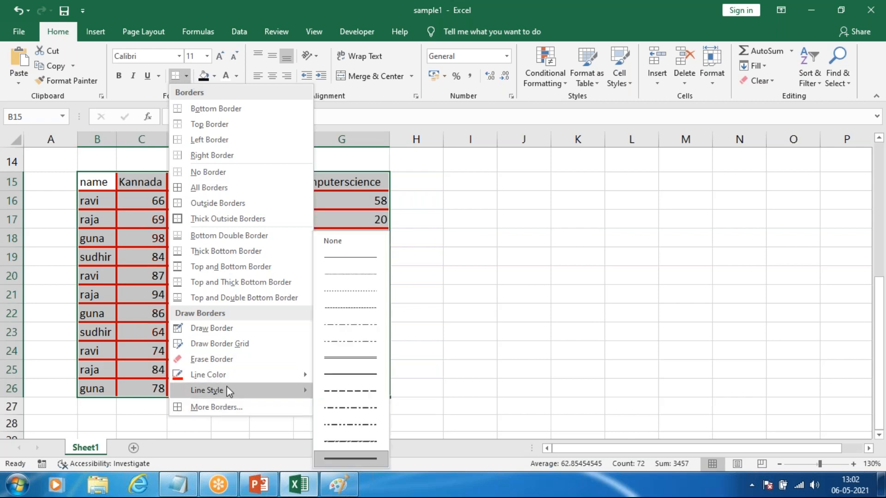
mouse_move(252, 372)
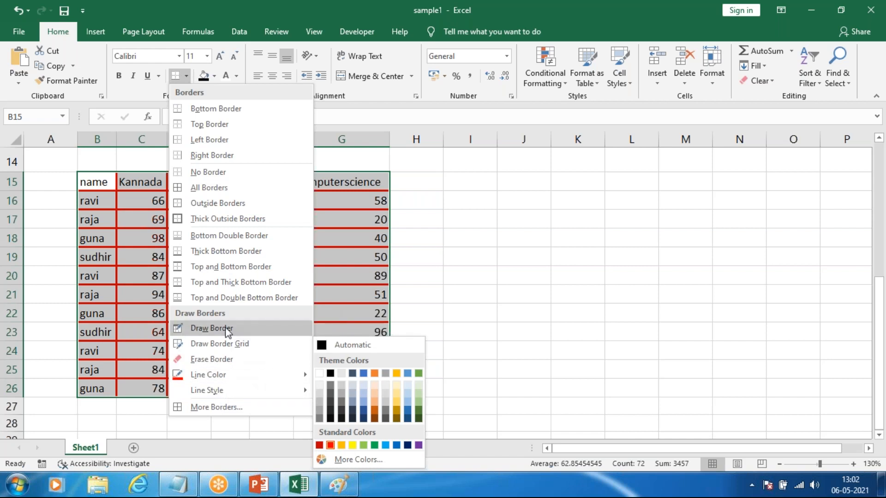
left_click(210, 173)
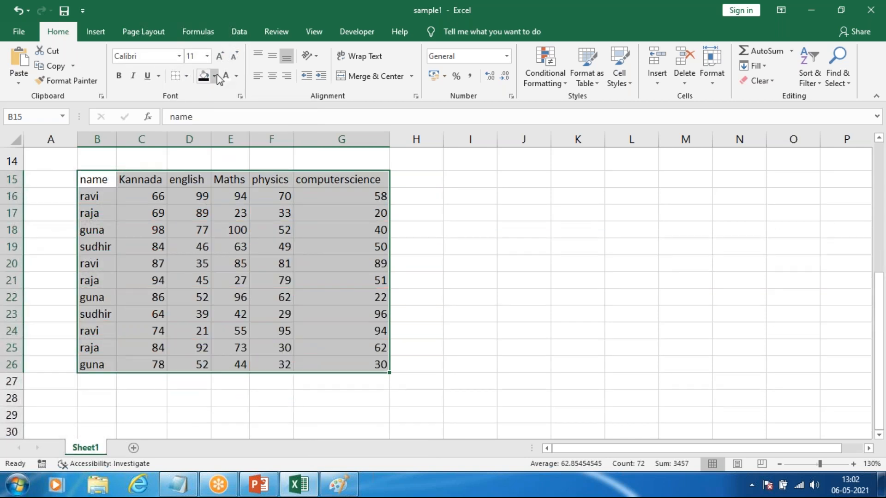
Step: Add a Bottom Border to the second table, B15:G26
left_click(185, 77)
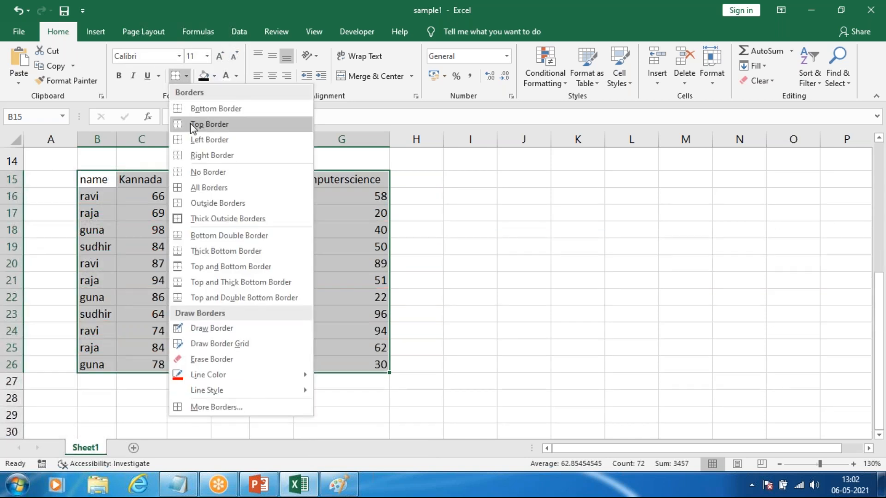
left_click(197, 111)
left_click(300, 386)
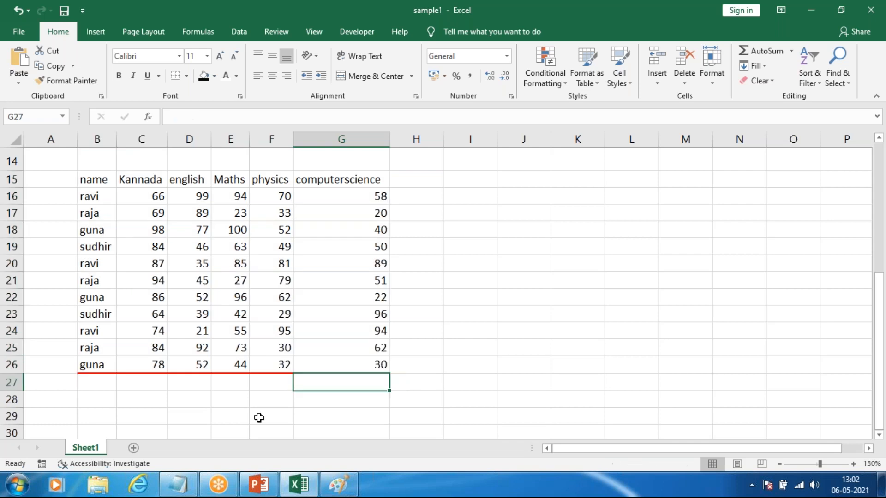
Step: Try Outside Borders around the second table, B15:G26, and undo it
left_click_drag(95, 178, 369, 365)
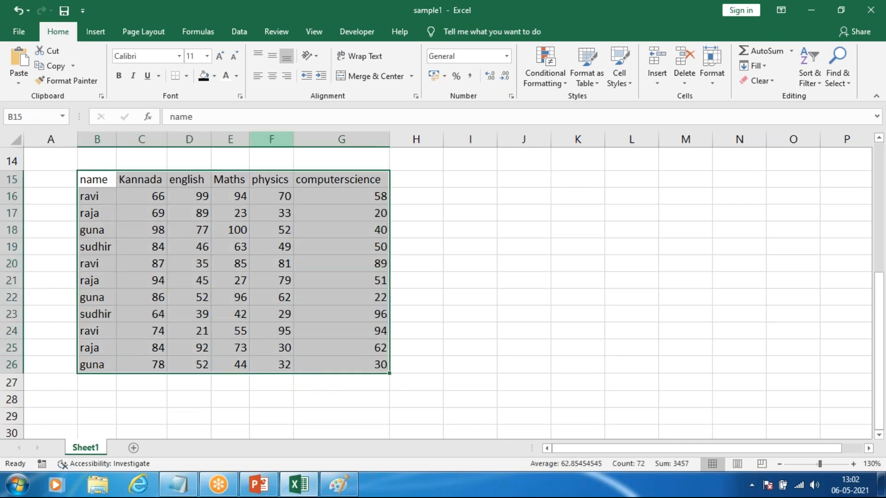
left_click(186, 76)
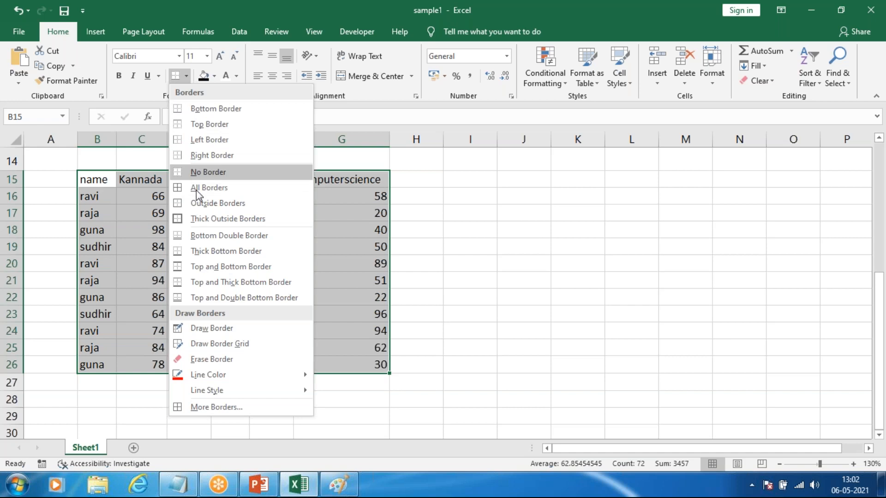
left_click(190, 202)
left_click(470, 265)
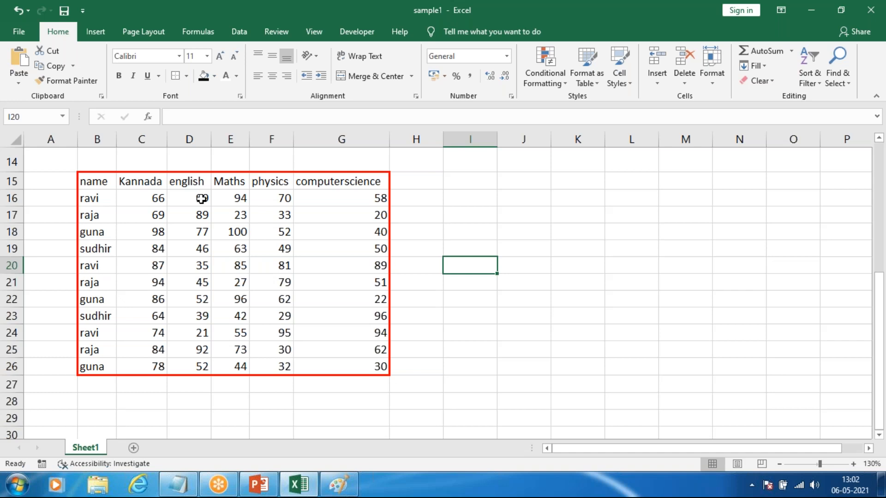
key("ctrl+z")
Step: Apply Thick Outside Borders around the second table's header row, B15:G15
left_click_drag(83, 177, 378, 185)
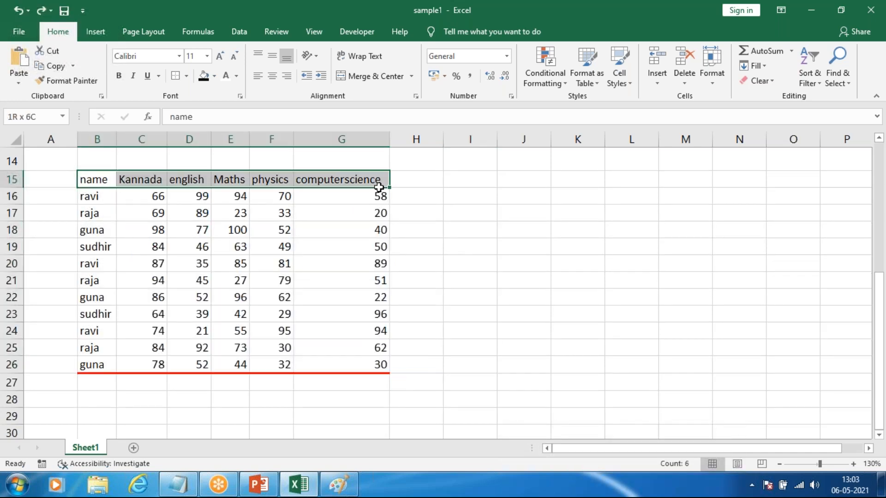
left_click(185, 76)
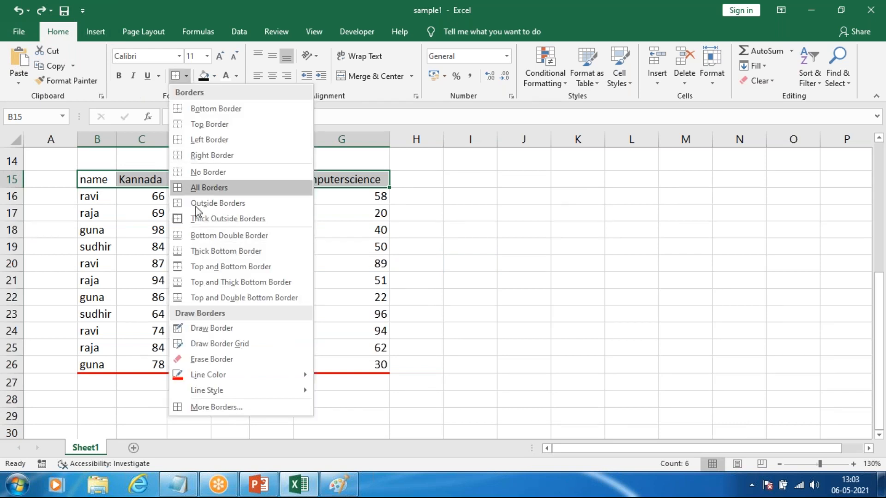
left_click(203, 218)
left_click(584, 261)
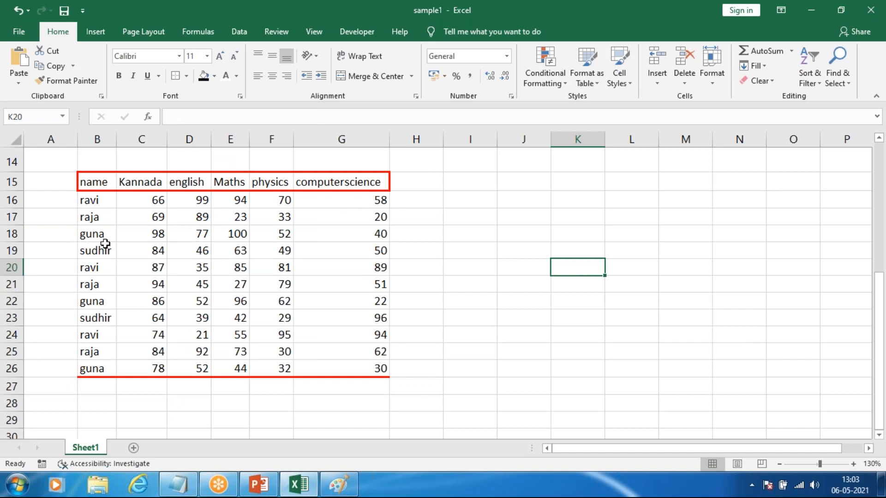
Step: Draw red borders around the name, Kannada and english columns, B15:D26, of the second table with Draw Border
left_click_drag(93, 179, 330, 370)
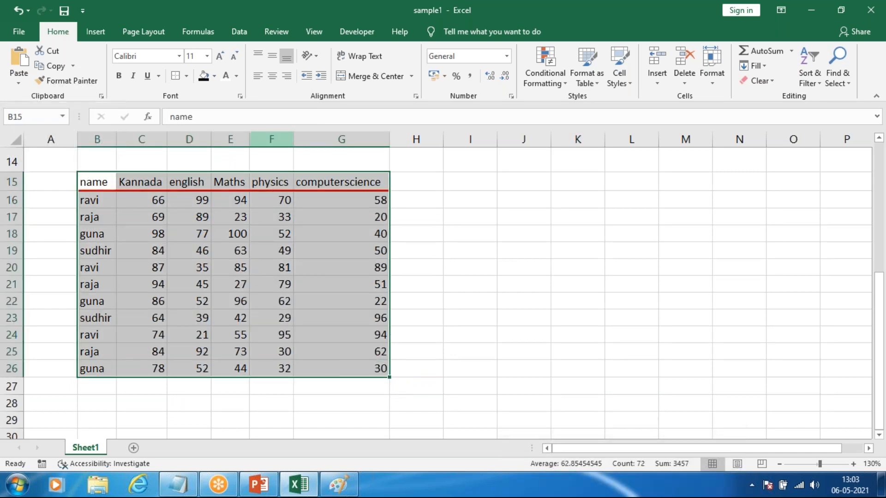
left_click(186, 76)
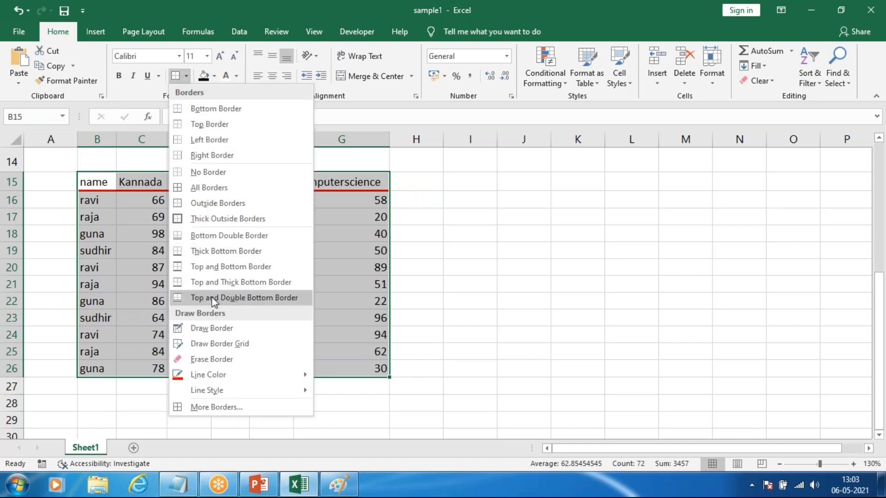
left_click(212, 329)
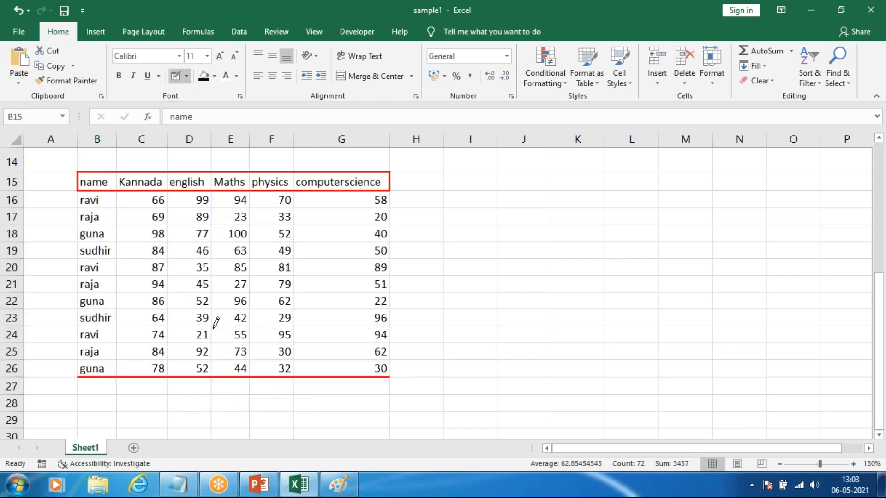
mouse_move(84, 178)
left_mouse_down()
mouse_move(102, 242)
mouse_move(103, 372)
left_mouse_up()
left_click_drag(153, 279, 156, 355)
left_click_drag(193, 203, 195, 367)
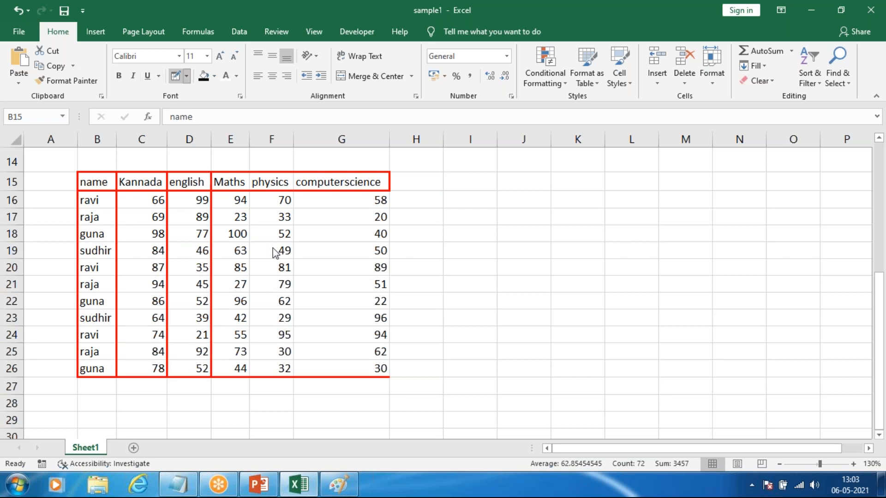
Step: Set the border line color to standard blue and draw borders around the physics and computerscience columns, F15:G26
left_click(187, 77)
mouse_move(234, 375)
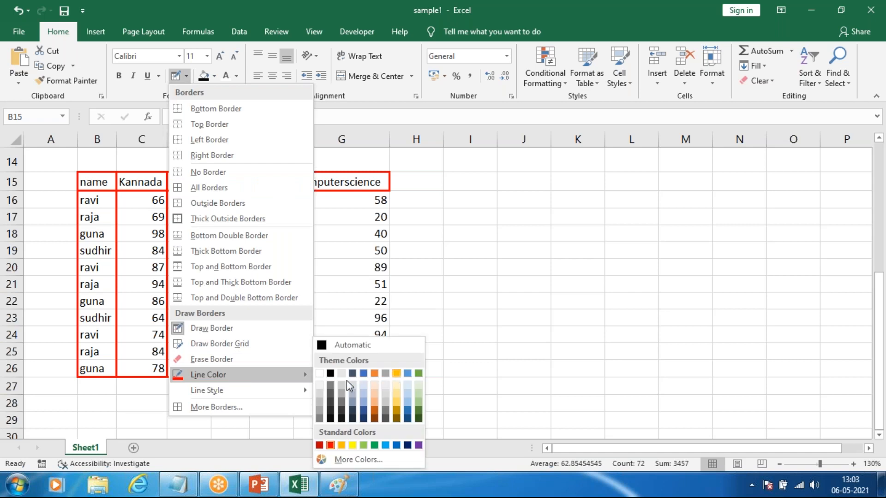
left_click(397, 445)
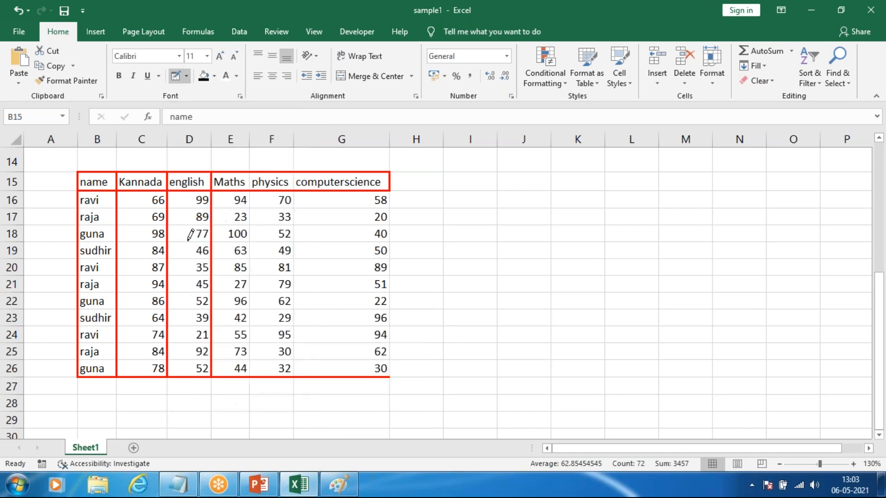
left_click_drag(233, 185, 235, 368)
left_click_drag(259, 177, 289, 368)
left_click_drag(322, 179, 341, 369)
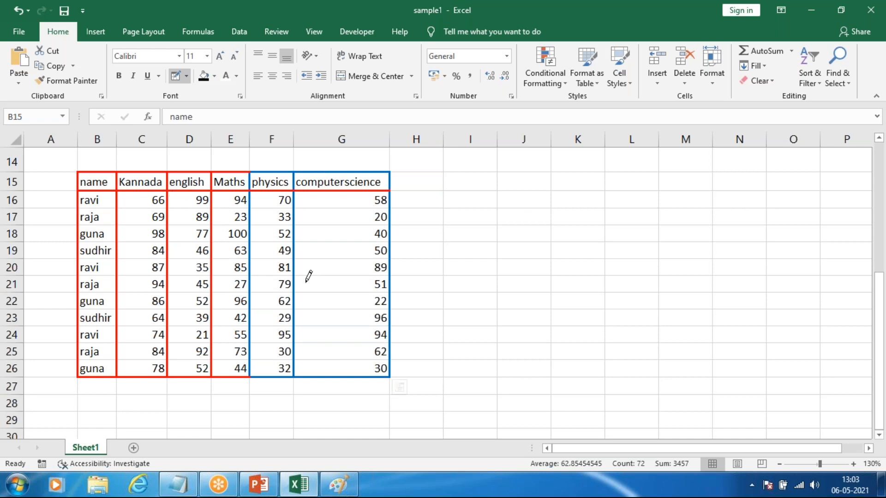
Step: Try drawing a blue box around J10:R19 with smaller boxes inside it, and undo the inner boxes
scroll(395, 387, "down", 3, "ctrl")
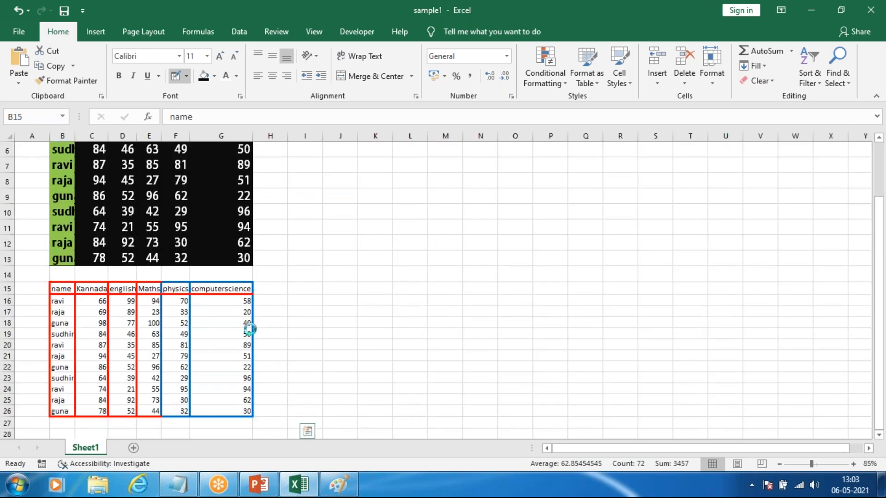
scroll(250, 328, "up", 2, "ctrl")
scroll(510, 297, "down", 2, "ctrl")
left_click_drag(381, 229, 618, 330)
mouse_move(360, 205)
left_mouse_down()
mouse_move(388, 232)
mouse_move(462, 249)
left_mouse_up()
mouse_move(572, 206)
left_mouse_down()
mouse_move(633, 272)
mouse_move(594, 289)
left_mouse_up()
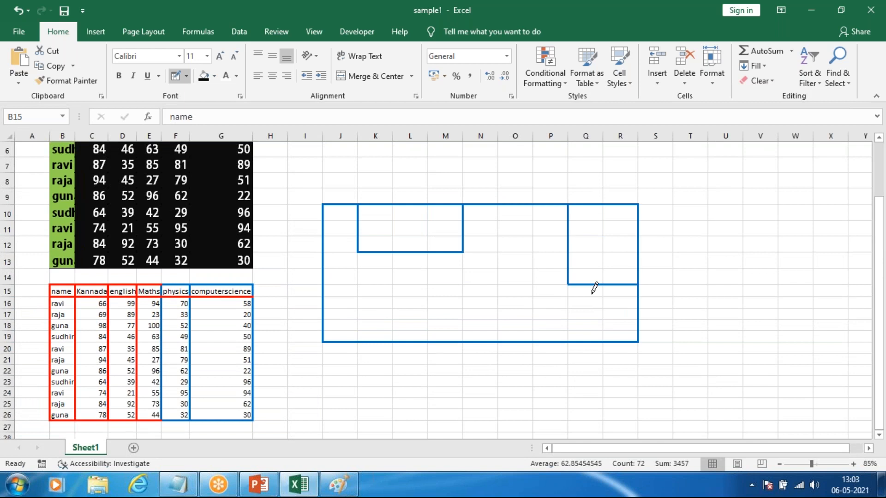
left_click_drag(290, 287, 489, 348)
key("ctrl+z")
left_click_drag(367, 282, 412, 333)
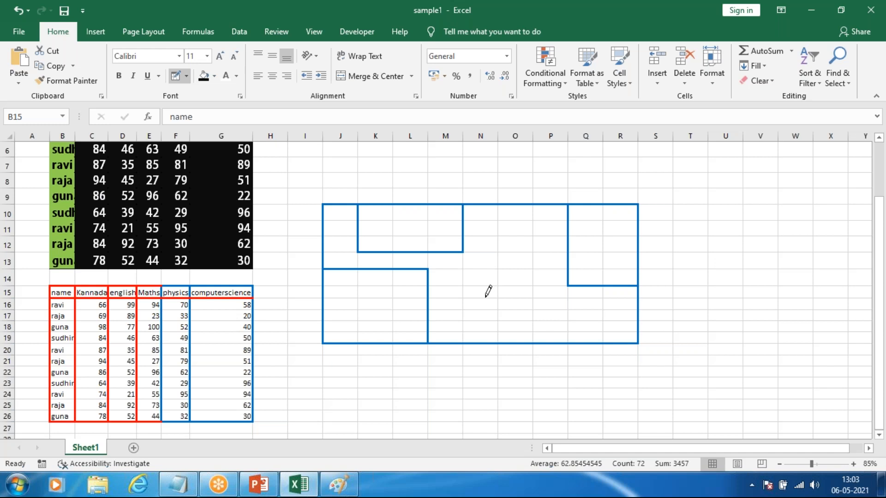
key("ctrl+z")
key("ctrl+z")
key("ctrl+z")
key("ctrl+z")
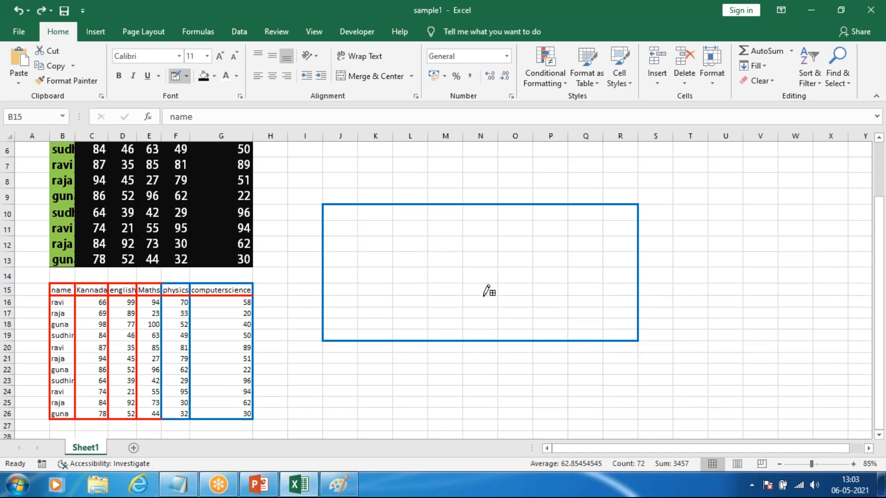
Step: Draw a blue floor-plan outline around J9:R27 with inner boxes around J18:M27 and O18:R27
mouse_move(352, 191)
left_mouse_down()
mouse_move(580, 422)
mouse_move(615, 419)
mouse_move(609, 425)
left_mouse_up()
key("ctrl+z")
key("ctrl+y")
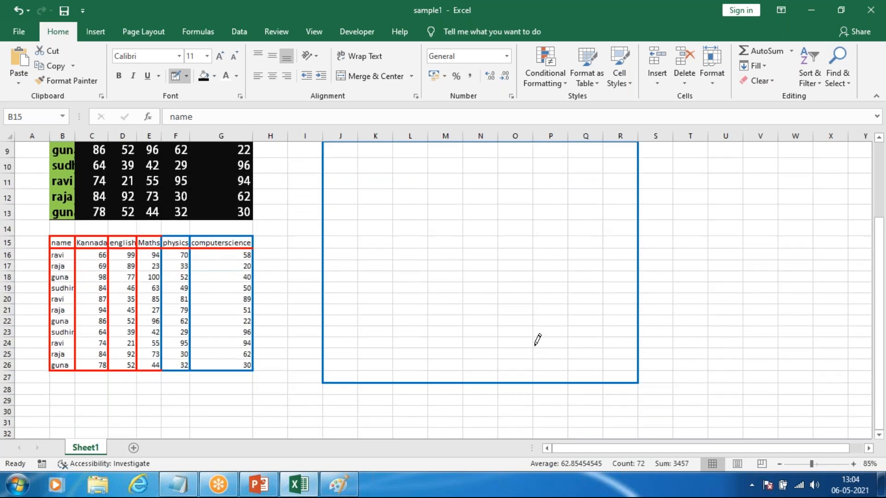
scroll(487, 306, "up", 1)
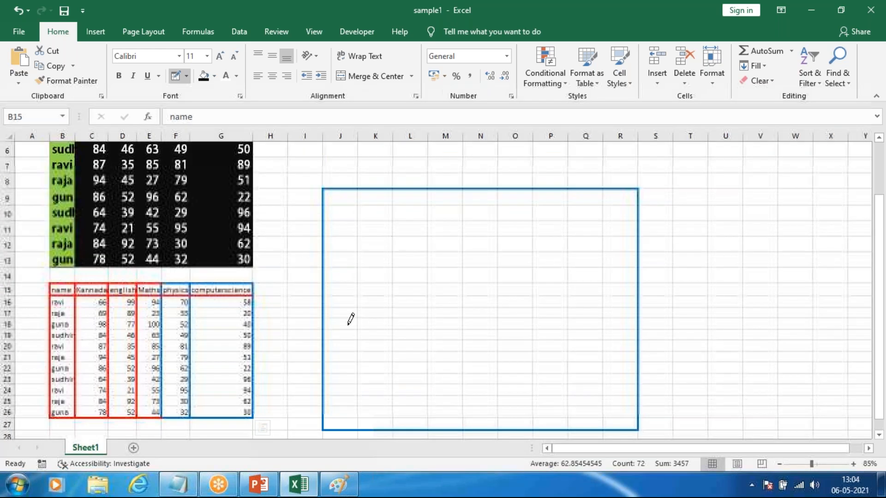
mouse_move(473, 403)
left_mouse_down()
mouse_move(472, 435)
mouse_move(445, 300)
mouse_move(449, 190)
left_mouse_up()
scroll(491, 215, "up", 4)
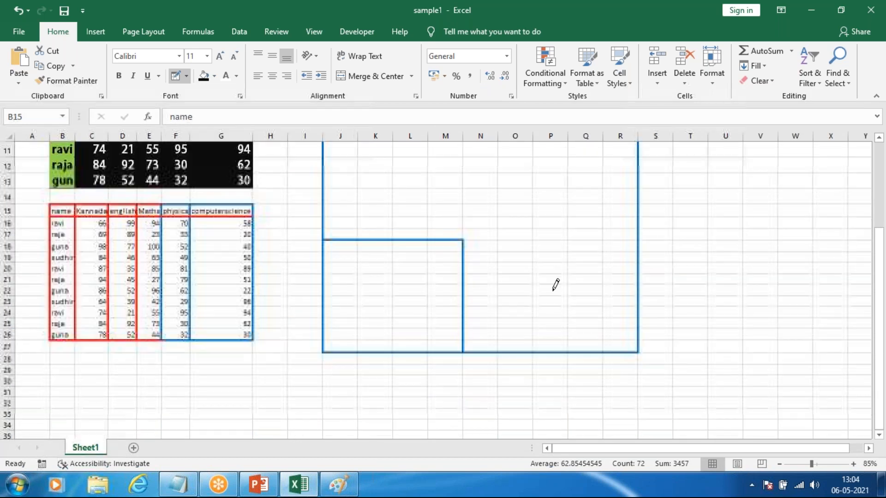
left_click_drag(510, 245, 638, 350)
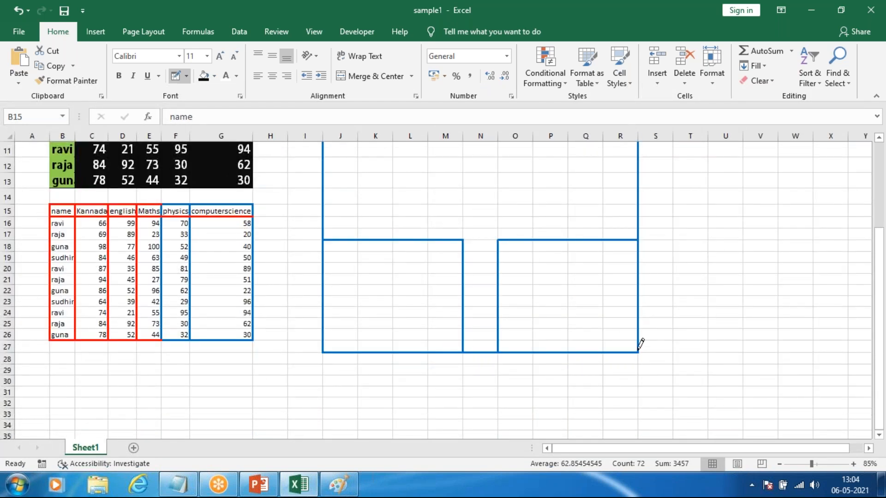
Step: Draw boxes around Q14:R17 and O9:R13 inside the blue floor-plan outline
scroll(526, 249, "up", 2)
scroll(524, 305, "down", 1)
scroll(549, 231, "up", 1)
left_click_drag(572, 283, 633, 333)
mouse_move(485, 206)
left_mouse_down()
mouse_move(516, 235)
mouse_move(630, 272)
left_mouse_up()
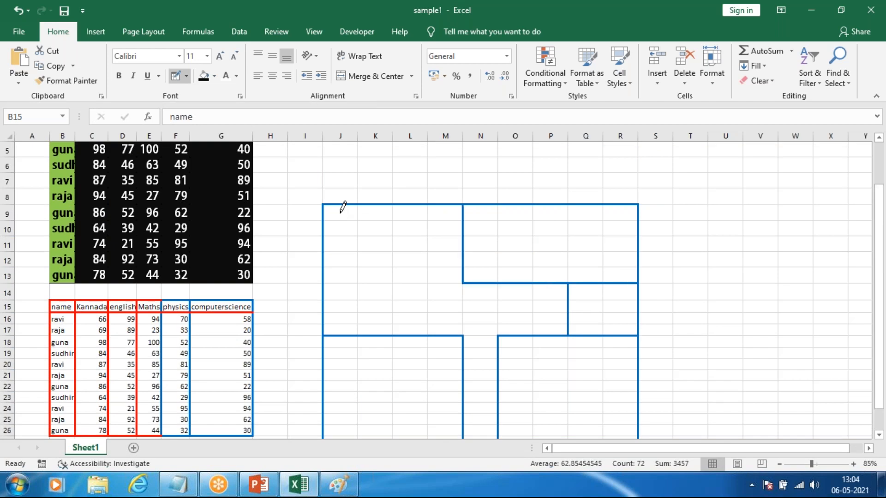
key("ctrl+z")
left_click_drag(515, 205, 627, 273)
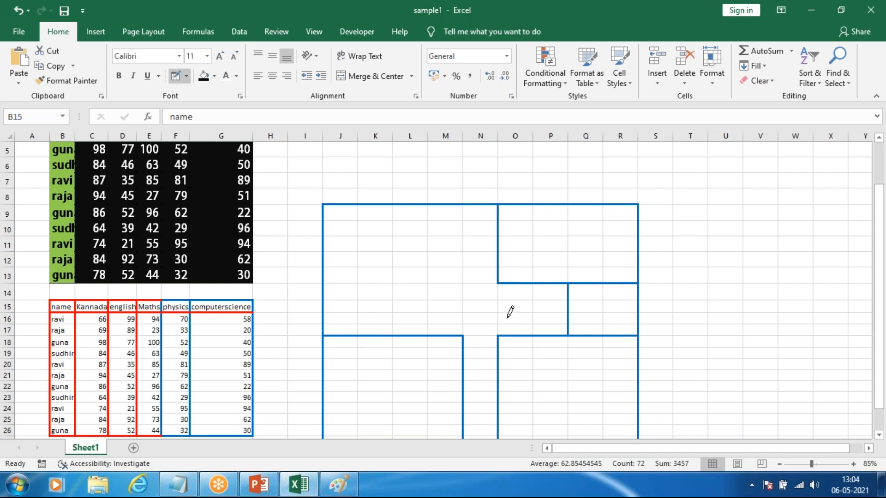
Step: Erase the vertical walls on both sides of N18:N27 and the adjoining edge segments with Erase Border
scroll(510, 312, "down", 1)
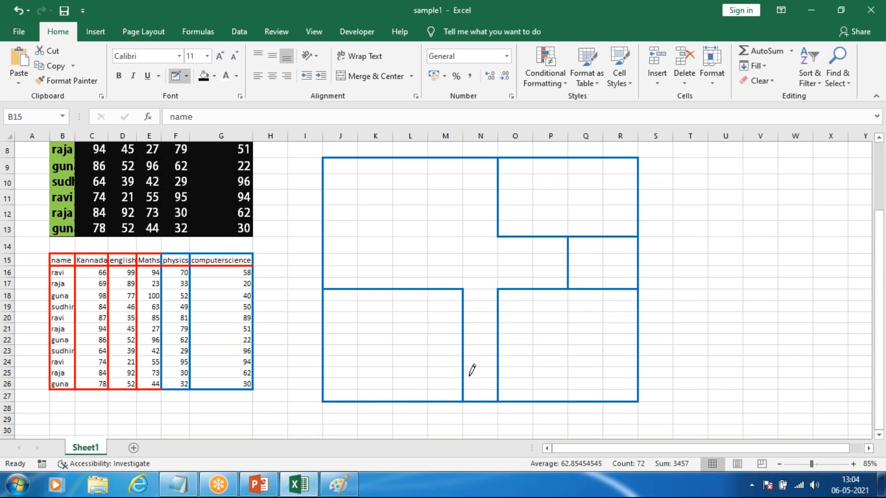
left_click(187, 77)
left_click(221, 358)
mouse_move(467, 296)
left_mouse_down()
mouse_move(457, 345)
mouse_move(464, 391)
left_mouse_up()
left_click_drag(463, 277, 452, 332)
mouse_move(496, 296)
left_mouse_down()
mouse_move(500, 389)
mouse_move(511, 392)
left_mouse_up()
left_click(519, 288)
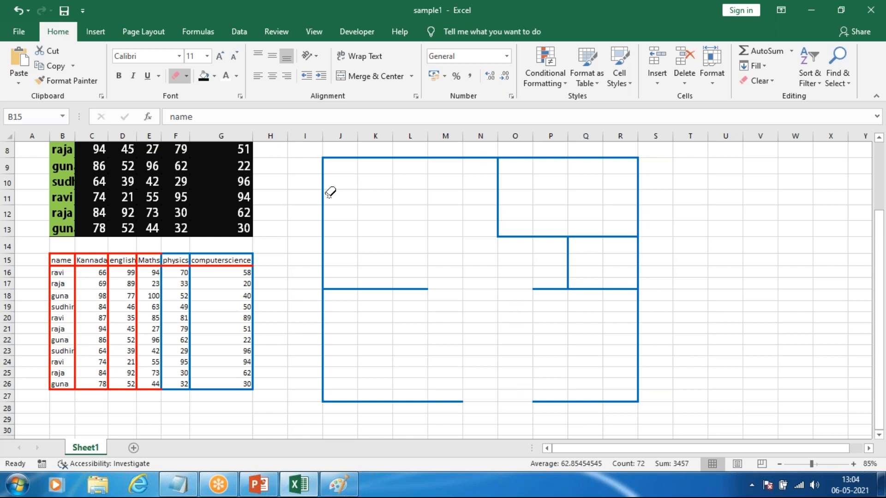
Step: Redraw the plan's bottom edge under N27:O27, the top edge of O18 and the wall along the left of O18:O27
left_click(187, 77)
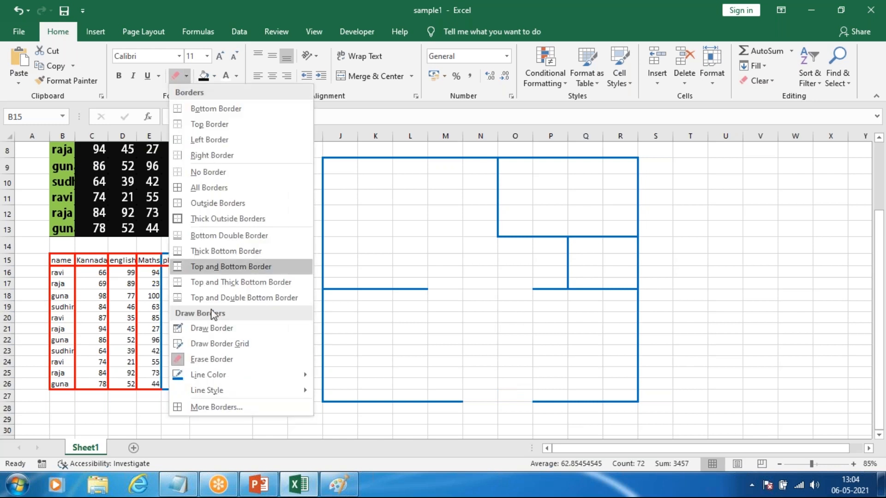
left_click(213, 325)
left_click_drag(462, 401, 528, 399)
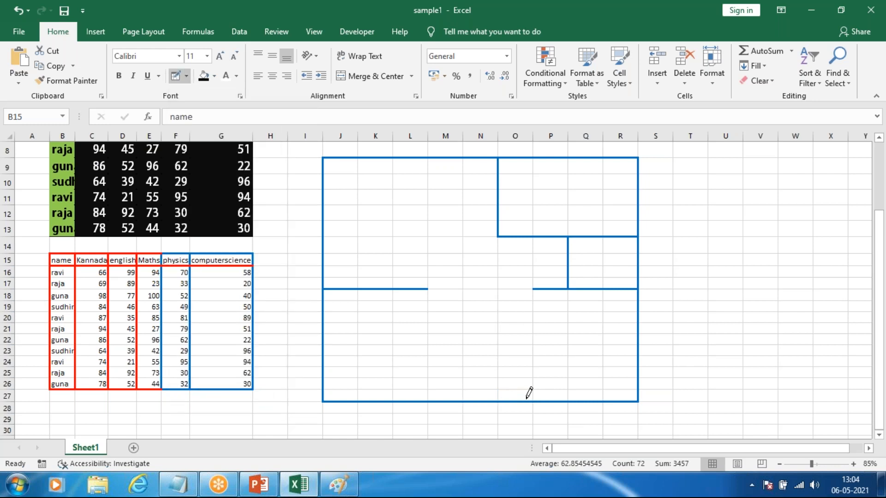
left_click_drag(529, 289, 527, 396)
key("ctrl+z")
left_click_drag(507, 294, 504, 367)
key("ctrl+z")
left_click(510, 287)
left_click_drag(499, 288, 497, 405)
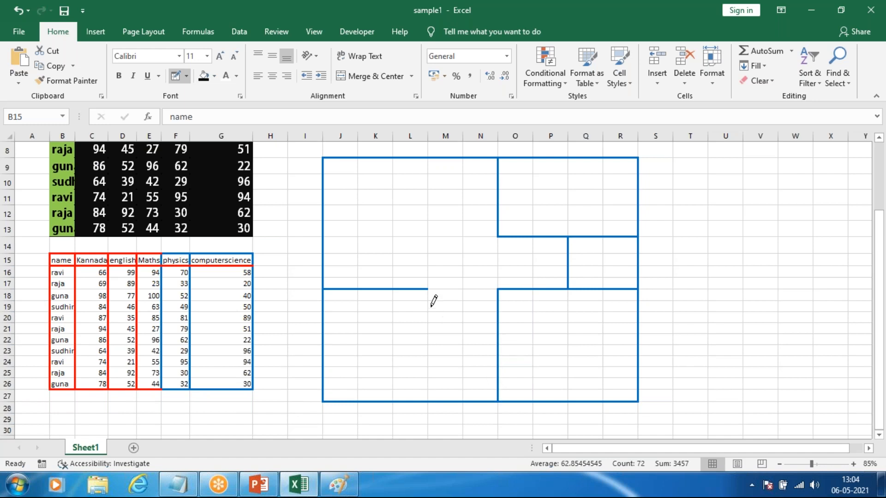
Step: Draw a wall along the left of M18:M27 and small boxes around M24:N27, J9:K9 and O13
mouse_move(429, 344)
left_mouse_down()
mouse_move(431, 382)
mouse_move(437, 356)
mouse_move(497, 394)
left_mouse_up()
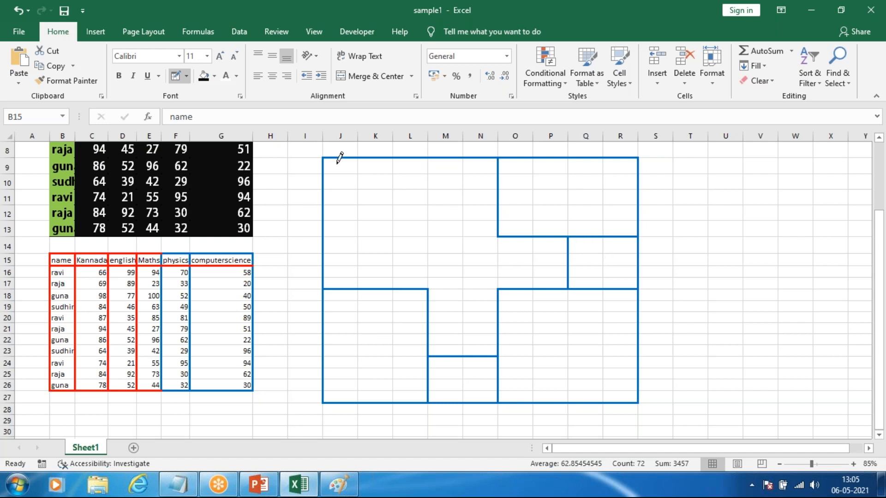
left_click_drag(354, 161, 377, 166)
left_click_drag(502, 220, 526, 230)
left_click_drag(416, 317, 423, 298)
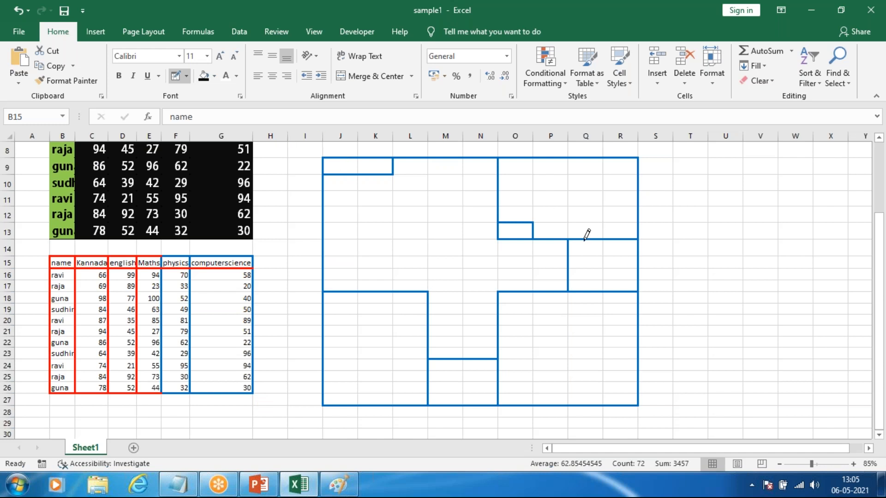
Step: Try drawing a blue box around B18:G21 and a blue line under F17 in the second table, undoing each
scroll(577, 238, "up", 1)
scroll(536, 208, "down", 2)
scroll(586, 229, "up", 2)
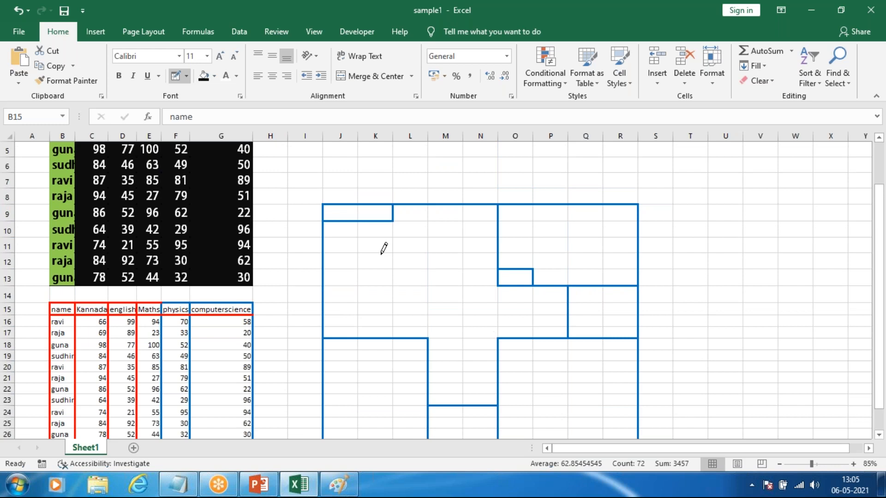
scroll(377, 148, "down", 1)
mouse_move(51, 294)
left_mouse_down()
mouse_move(188, 302)
mouse_move(220, 327)
left_mouse_up()
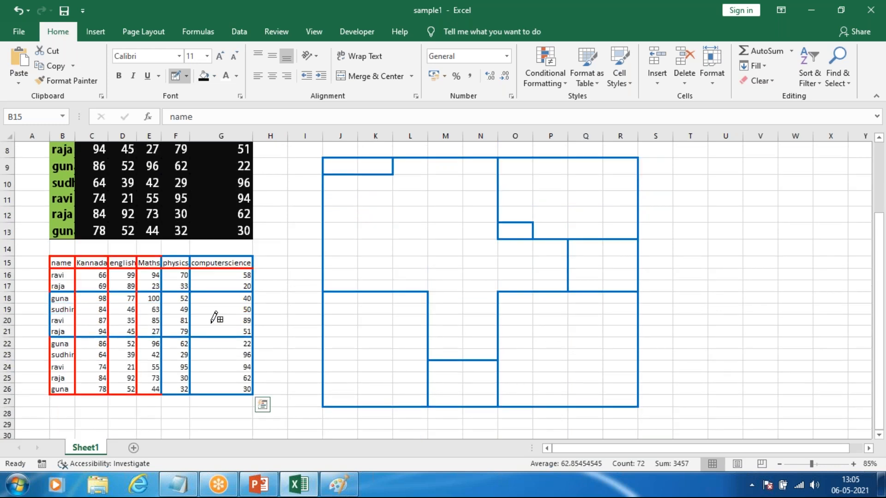
key("ctrl+z")
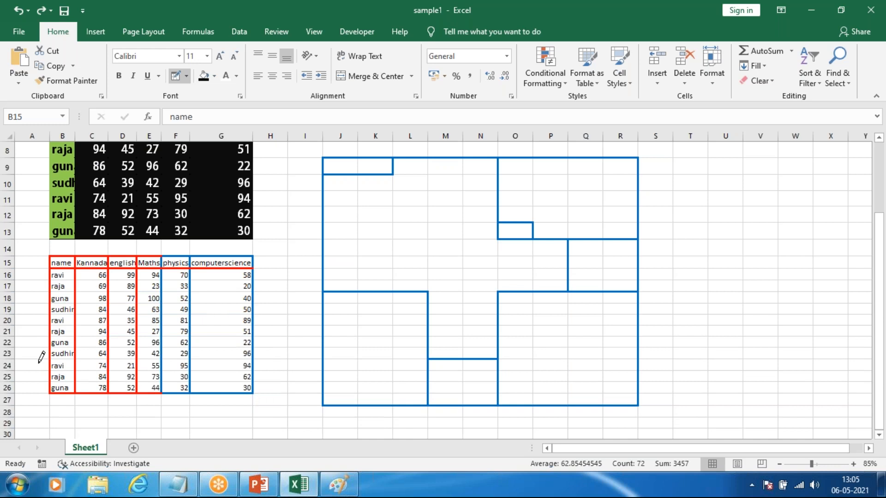
scroll(41, 358, "up", 5)
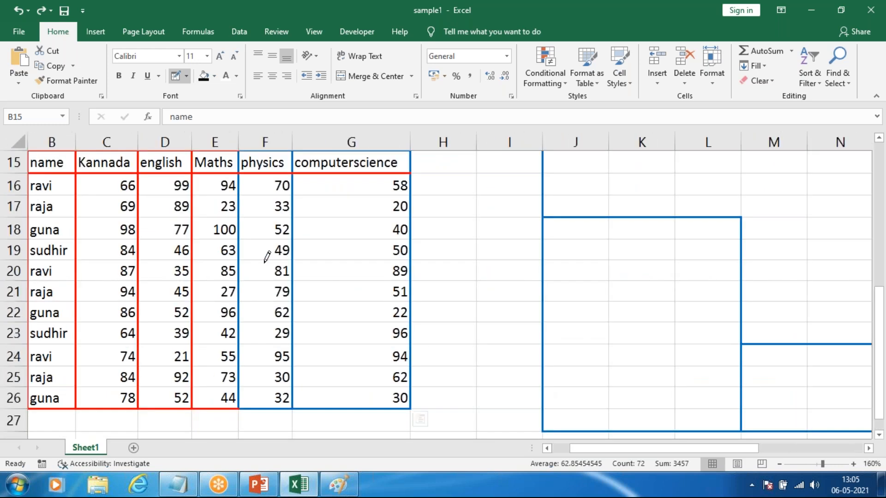
left_click(263, 218)
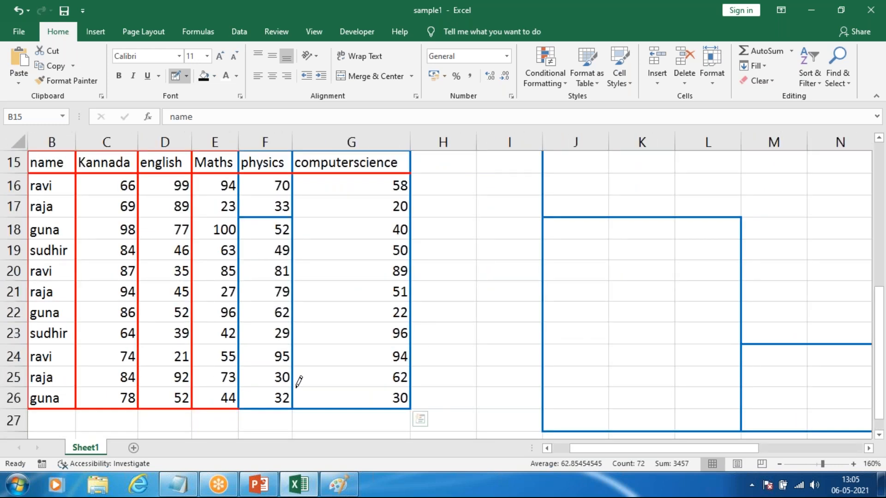
key("ctrl+z")
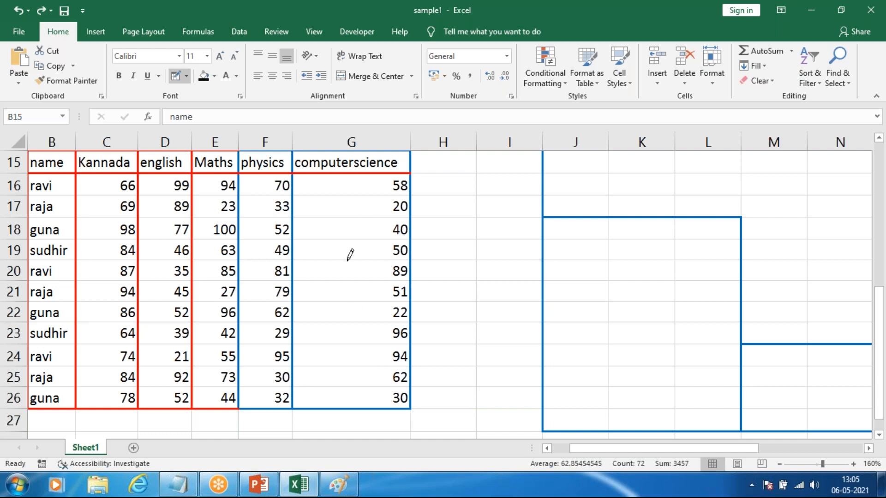
Step: Redraw the second table's outer, header row and column borders, B15:G26, in blue
left_click_drag(617, 452, 598, 452)
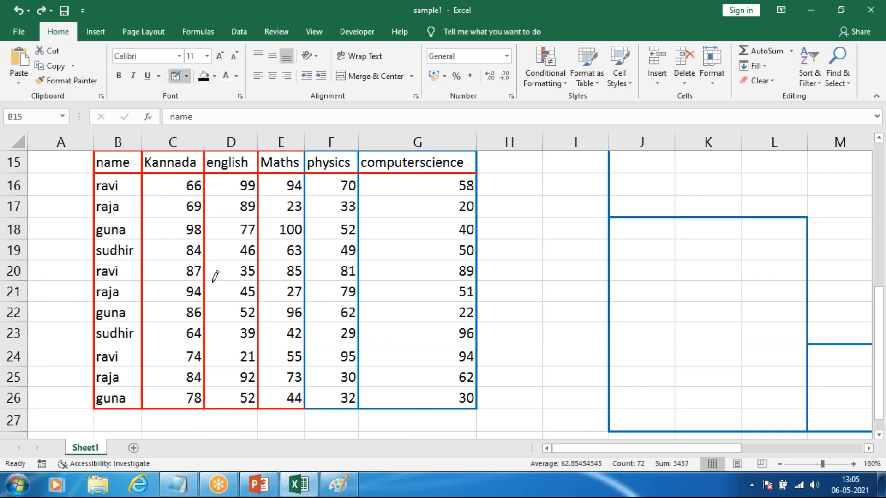
mouse_move(149, 193)
left_mouse_down()
mouse_move(366, 340)
mouse_move(419, 389)
left_mouse_up()
mouse_move(121, 159)
left_mouse_down()
mouse_move(453, 182)
mouse_move(455, 164)
left_mouse_up()
left_click_drag(164, 207, 185, 397)
left_click_drag(238, 193, 245, 403)
Step: Set the border line color to standard red and draw a border around cell F23
left_click(186, 76)
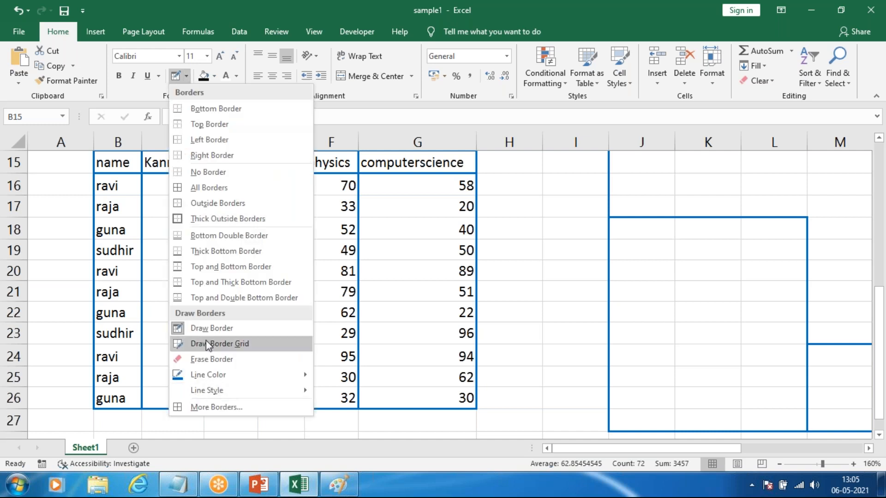
mouse_move(204, 375)
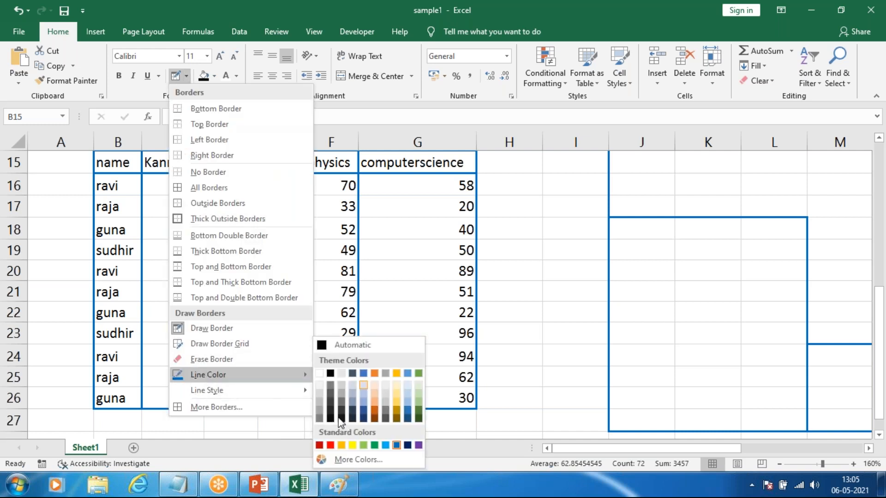
left_click(330, 446)
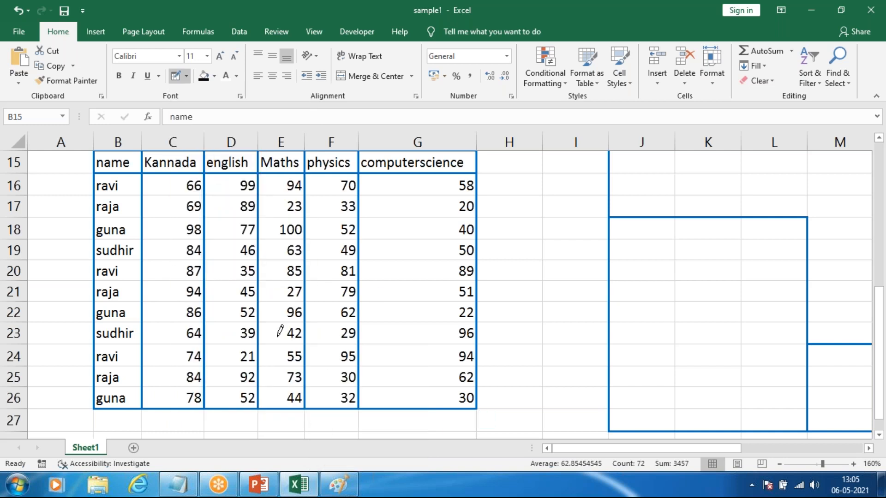
left_click(356, 334)
mouse_move(312, 334)
left_mouse_down()
mouse_move(343, 340)
mouse_move(322, 324)
mouse_move(342, 337)
mouse_move(360, 316)
mouse_move(323, 313)
left_mouse_up()
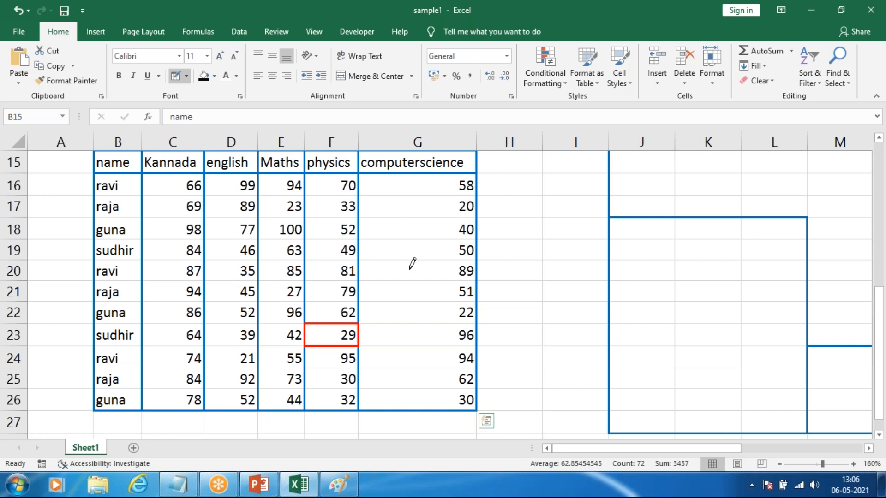
Step: Fill the second table, B15:G26, with a light orange theme color
scroll(332, 214, "down", 1)
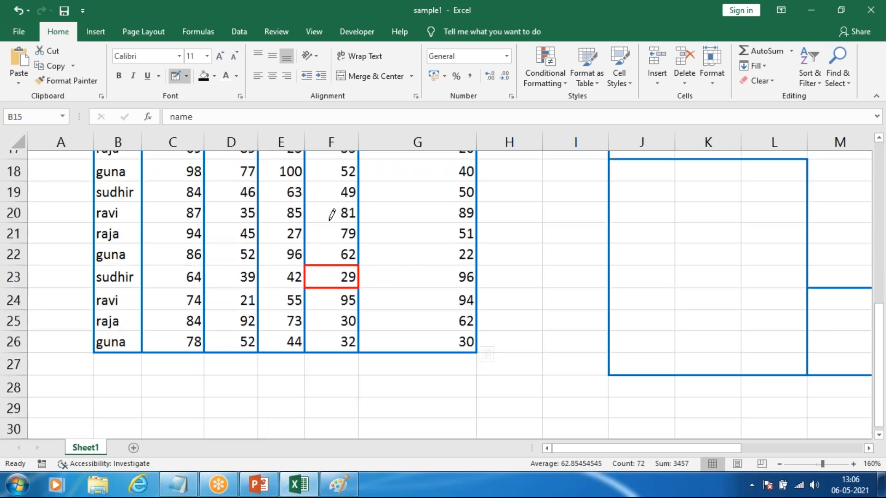
scroll(343, 222, "down", 3)
scroll(343, 242, "down", 2)
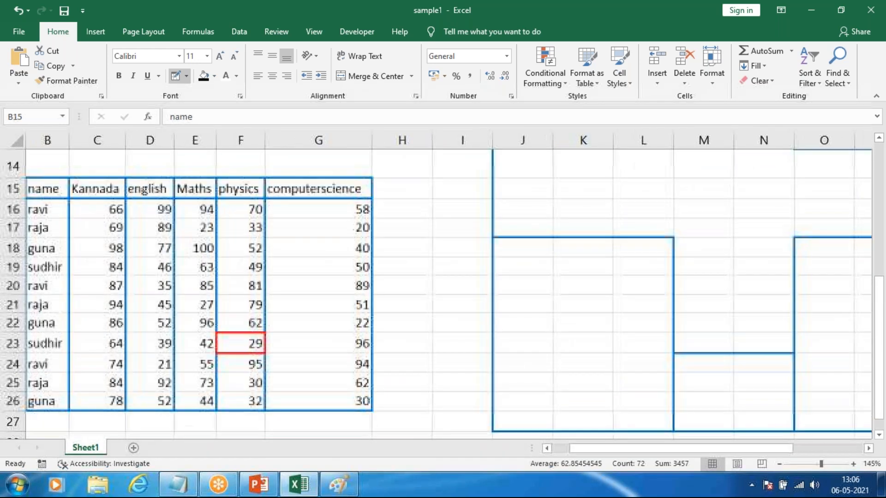
scroll(165, 227, "up", 2)
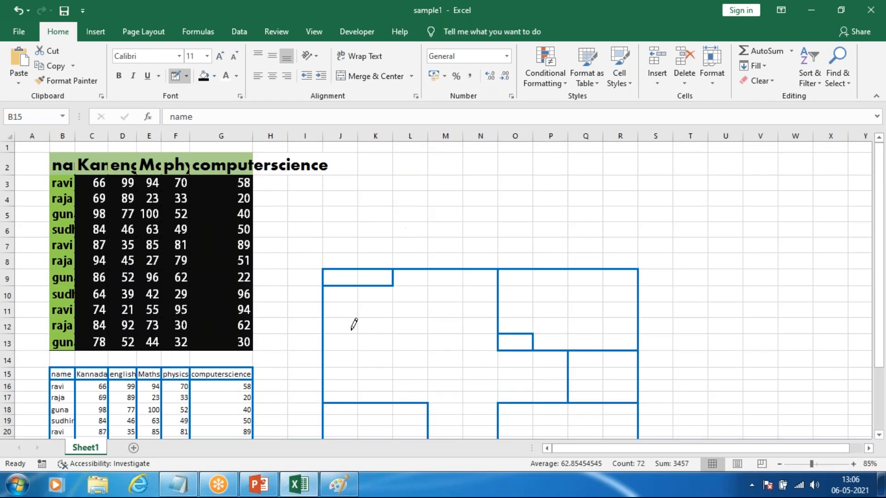
scroll(197, 246, "up", 4)
scroll(199, 244, "down", 4)
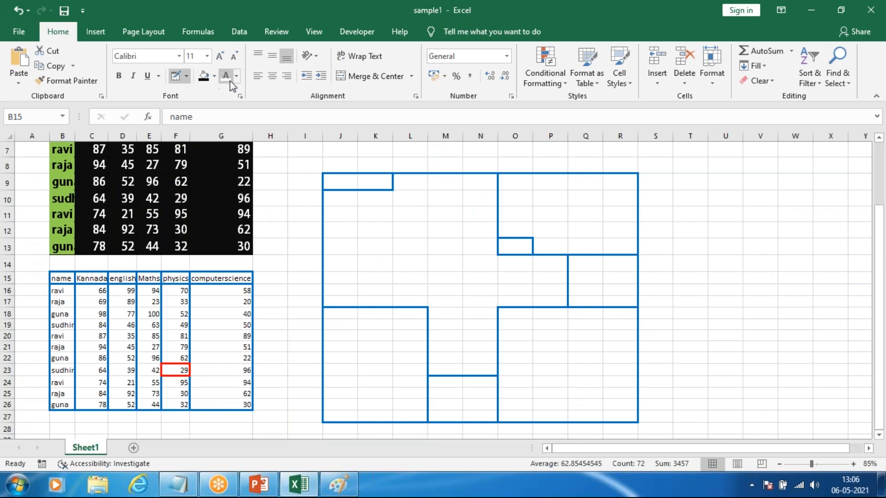
left_click(215, 77)
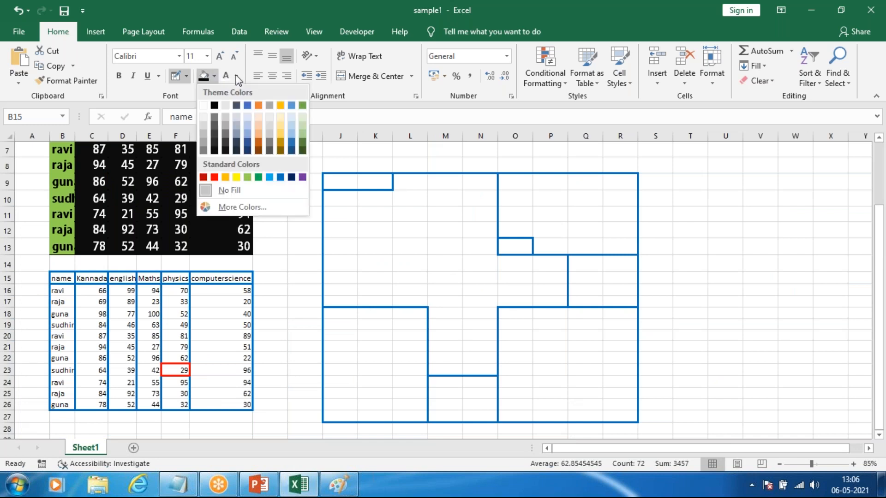
left_click(235, 76)
left_click(214, 120)
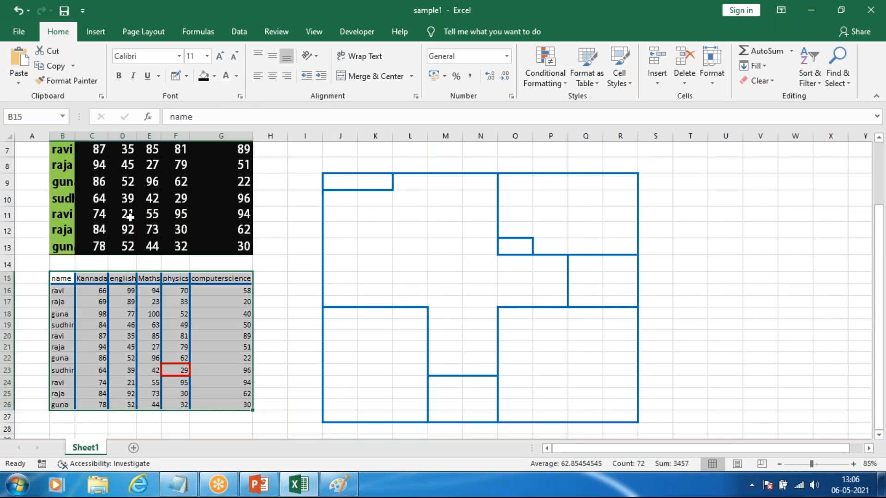
left_click(215, 78)
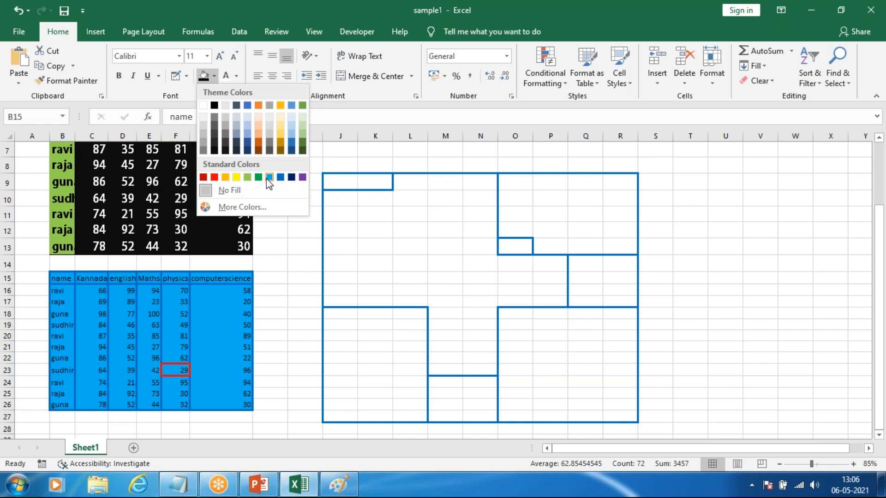
left_click(259, 131)
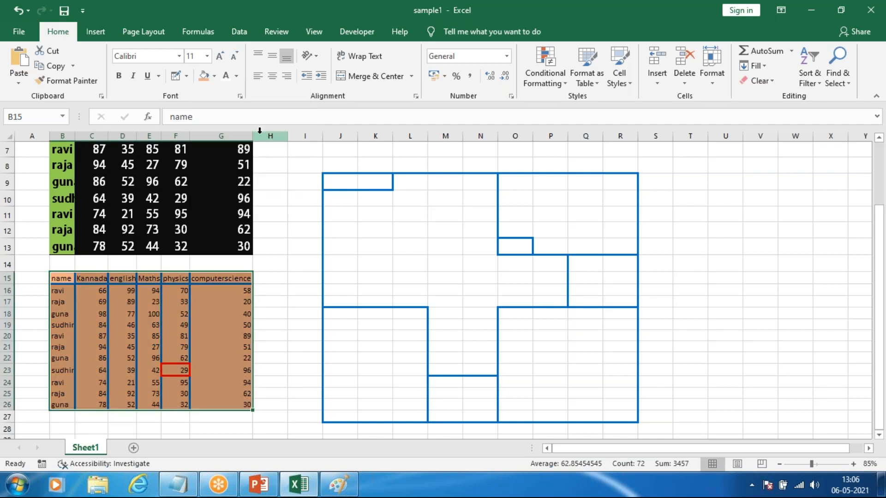
Step: Try the standard orange font color on B15:G26 and replace it with standard dark blue
left_click(237, 77)
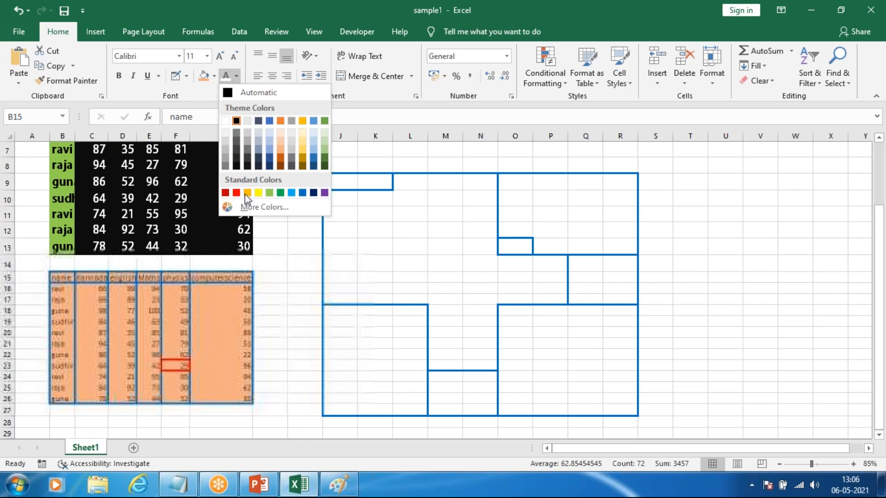
left_click(248, 193)
left_click(240, 82)
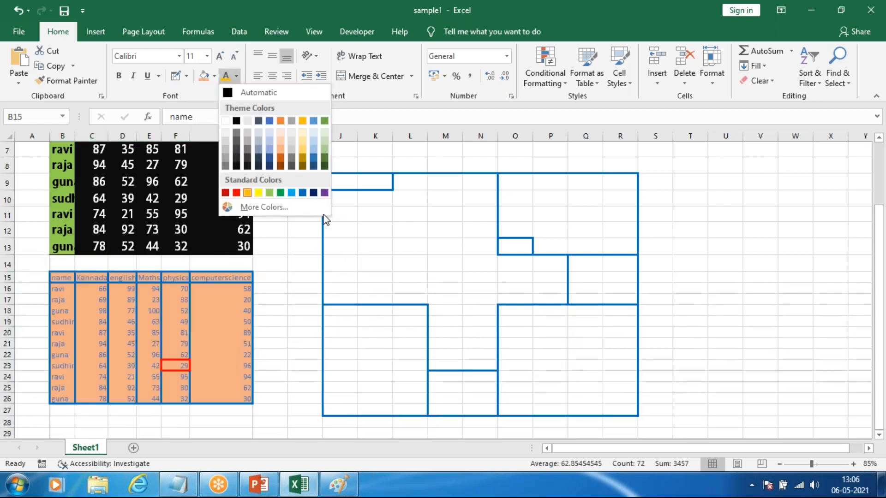
left_click(312, 193)
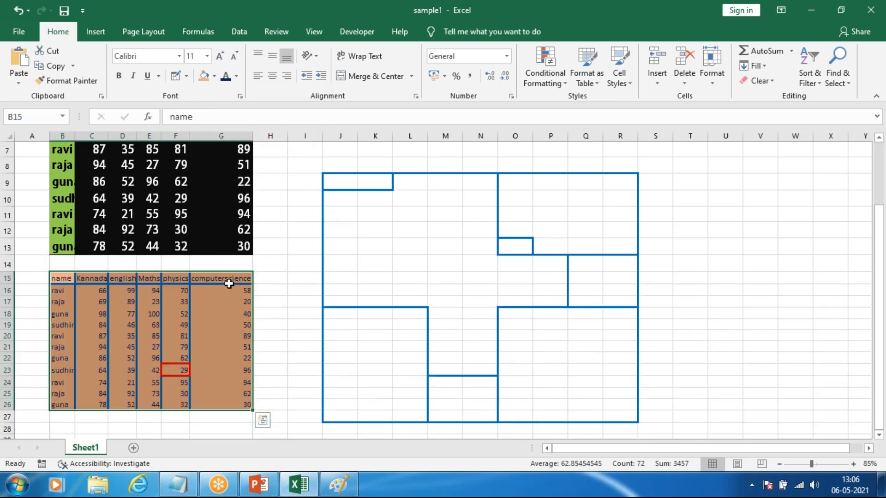
scroll(65, 361, "up", 4)
scroll(364, 198, "up", 2)
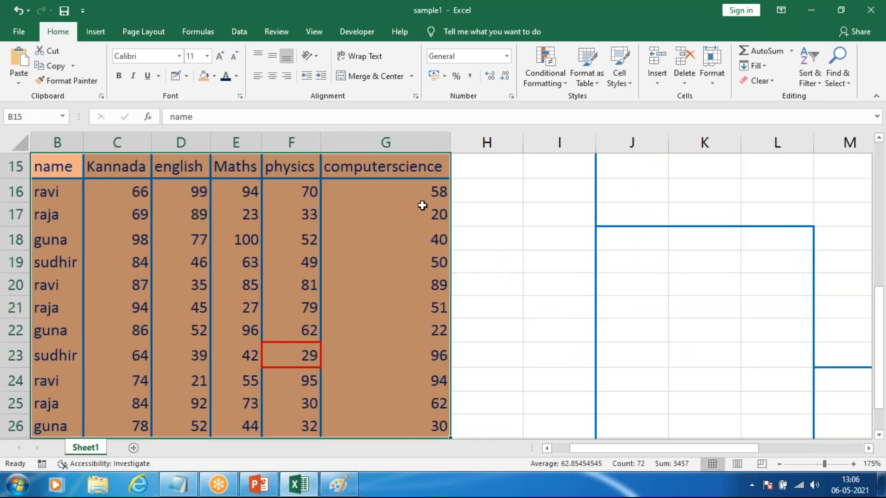
left_click(561, 255)
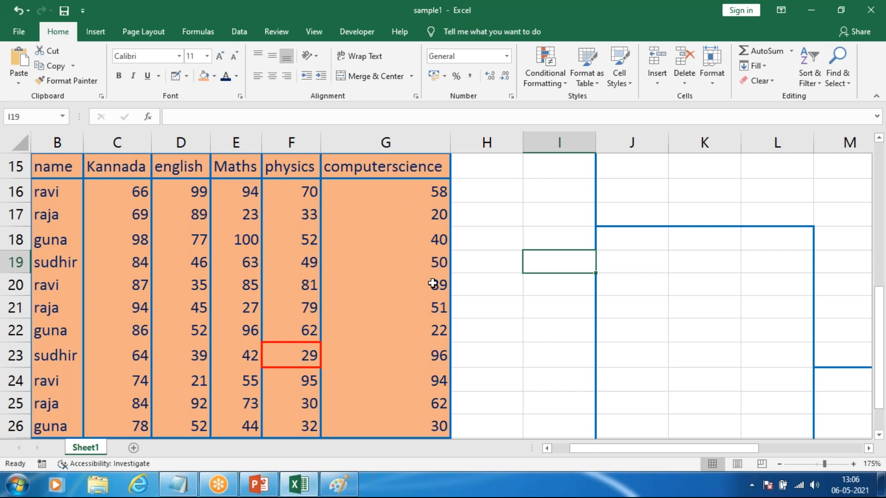
Step: AutoFit the column widths to the contents of the first table, B2:G13
scroll(433, 283, "down", 3, "ctrl")
scroll(247, 231, "up", 2)
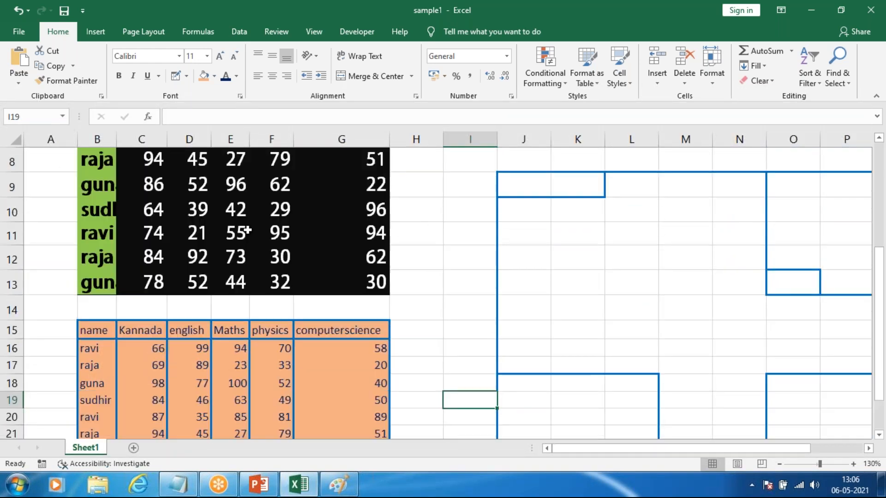
scroll(247, 231, "up", 3)
left_click(191, 182)
left_click_drag(91, 186, 352, 394)
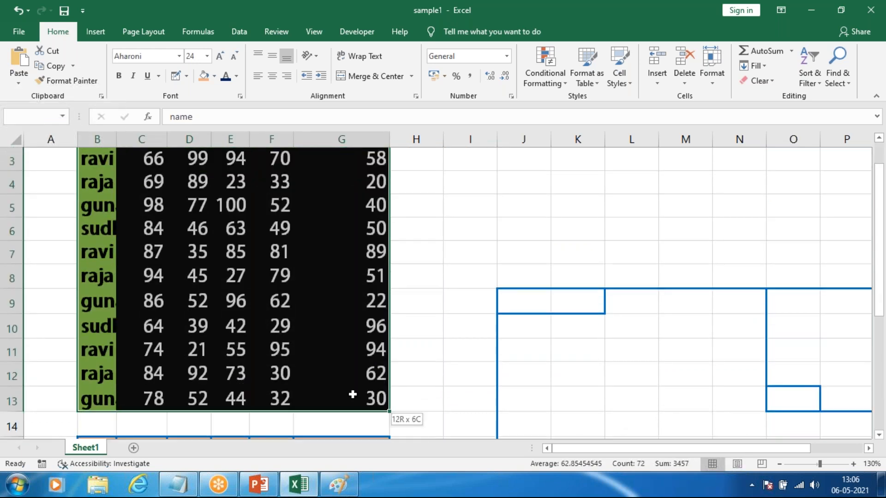
left_click(712, 79)
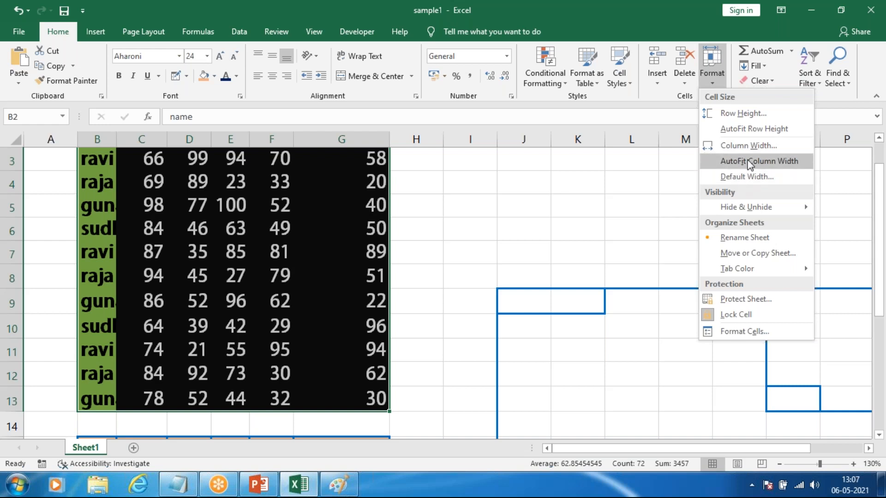
left_click(749, 161)
scroll(327, 225, "down", 1)
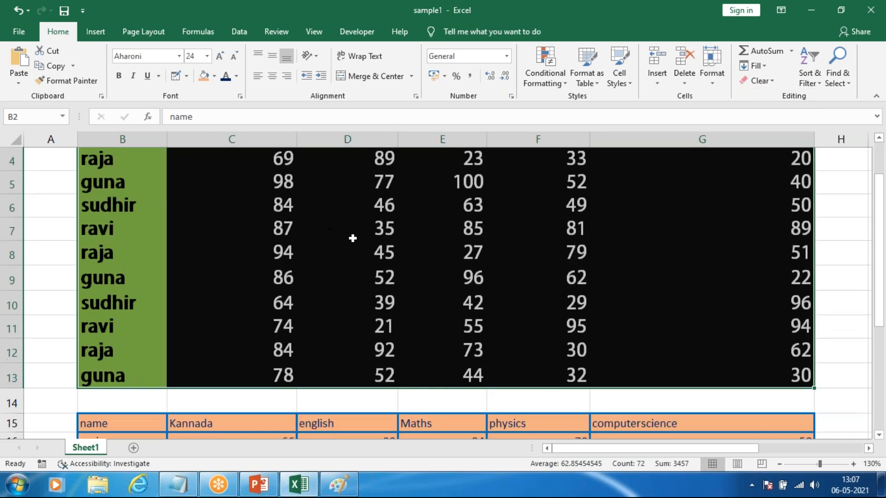
scroll(352, 239, "up", 1)
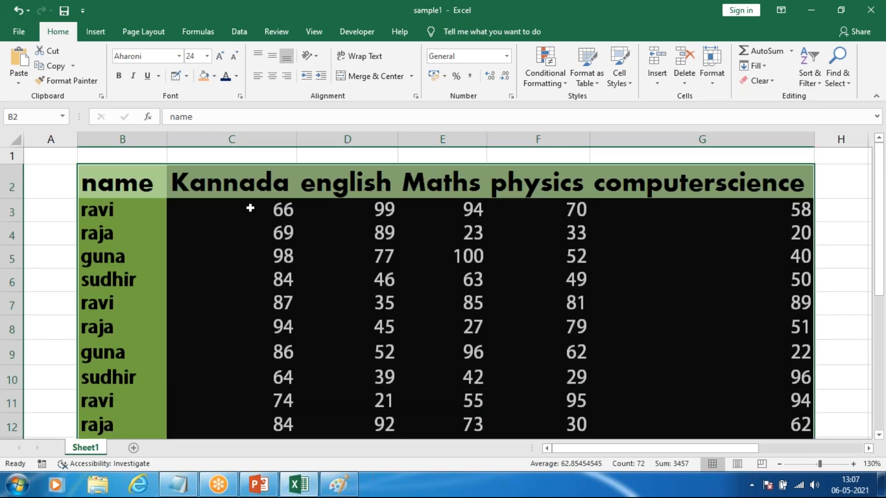
Step: Align the marks in C3:G13 to the top of their cells and center them horizontally
left_click(276, 212)
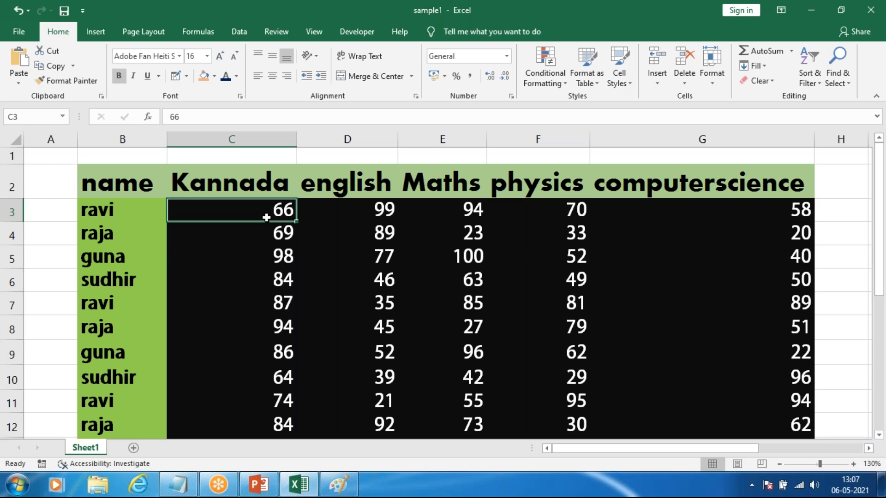
scroll(259, 184, "down", 1)
scroll(258, 224, "up", 1)
left_click_drag(417, 314, 693, 400)
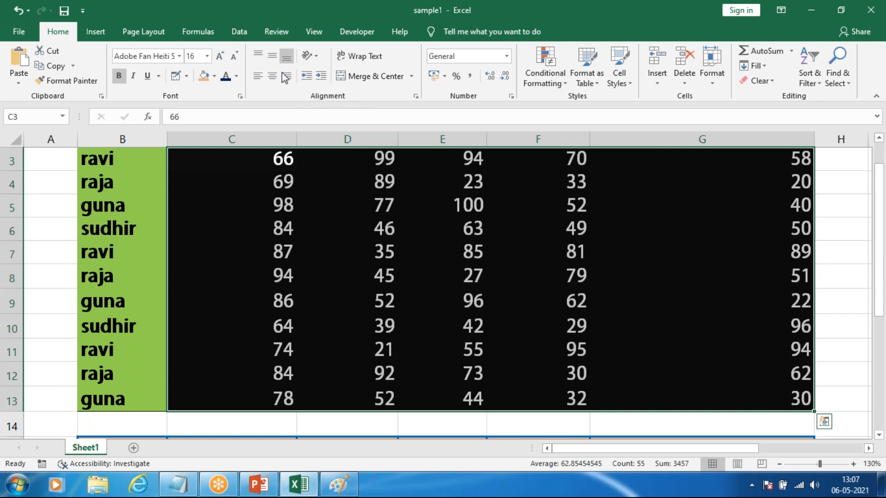
left_click(272, 58)
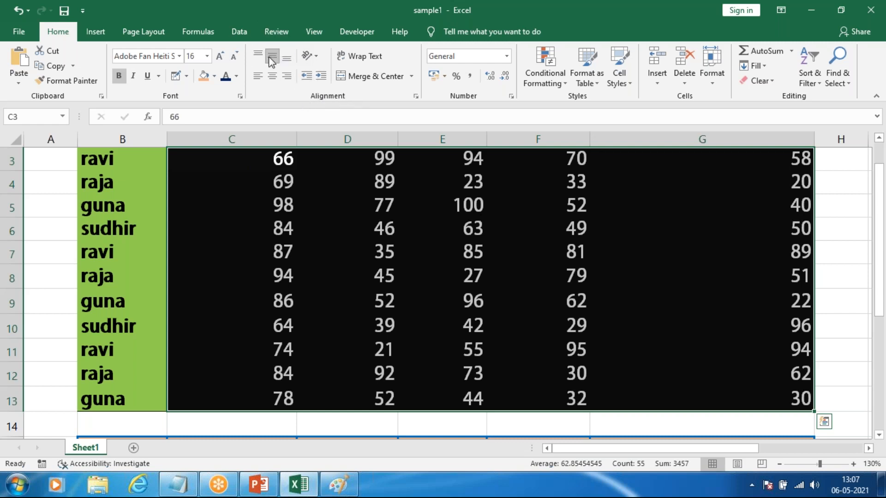
left_click(258, 55)
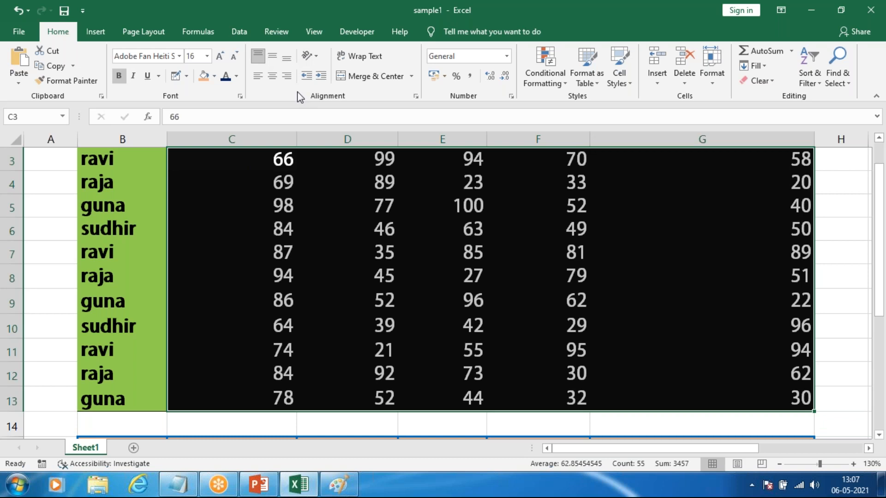
left_click(273, 75)
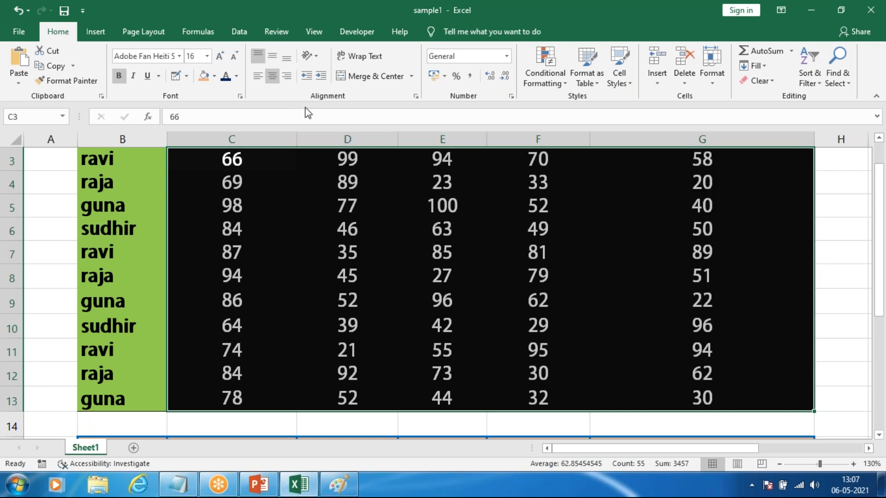
Step: Increase the height of row 3 to about three times that of the rows below it
scroll(332, 241, "up", 1)
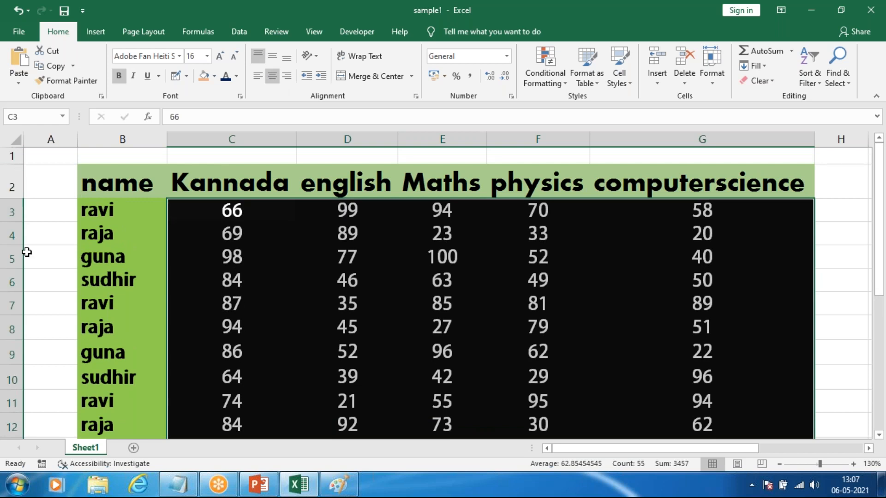
left_click_drag(10, 219, 11, 350)
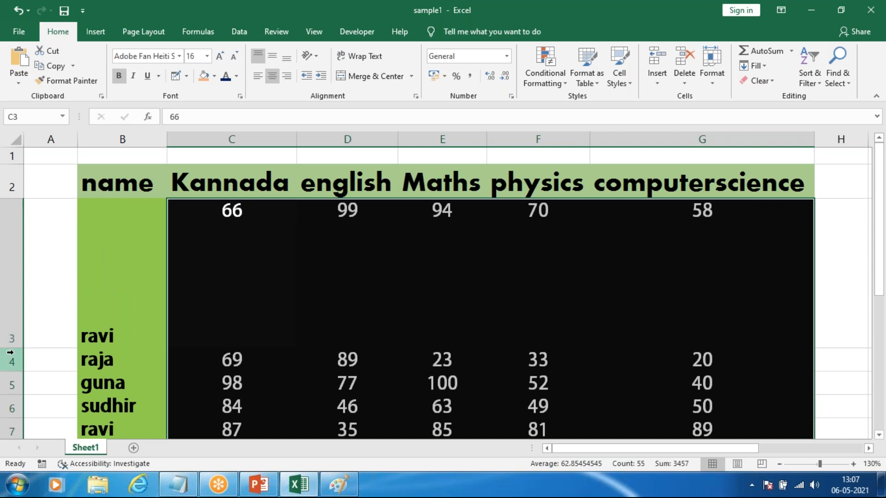
left_click_drag(15, 346, 16, 268)
Step: Try bottom and top vertical alignment on cell C3 and settle on middle alignment
left_click(240, 234)
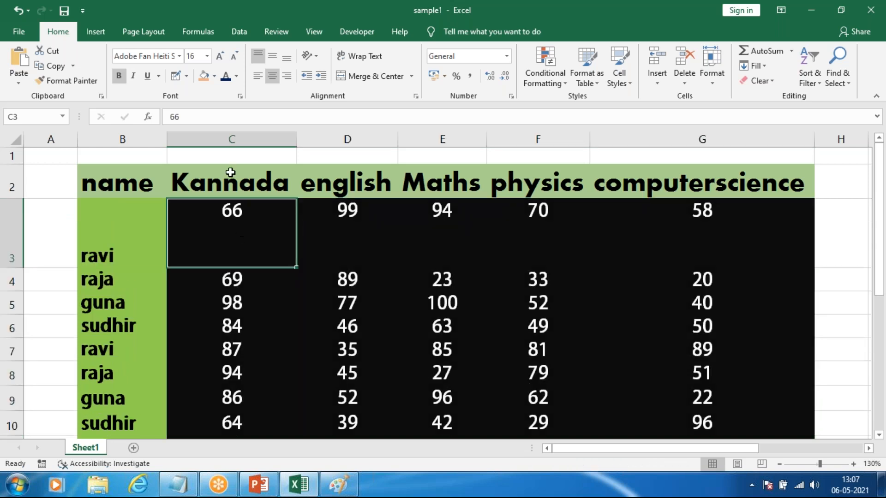
left_click(271, 57)
left_click(286, 58)
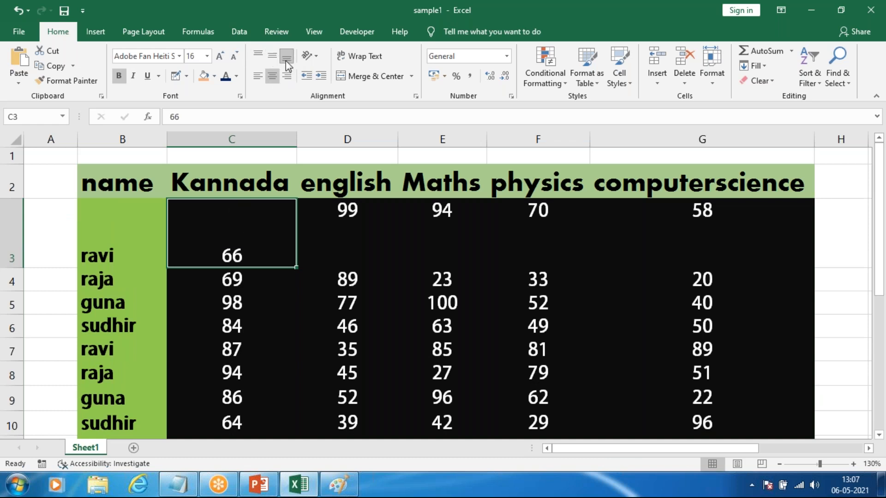
left_click(258, 56)
left_click(272, 55)
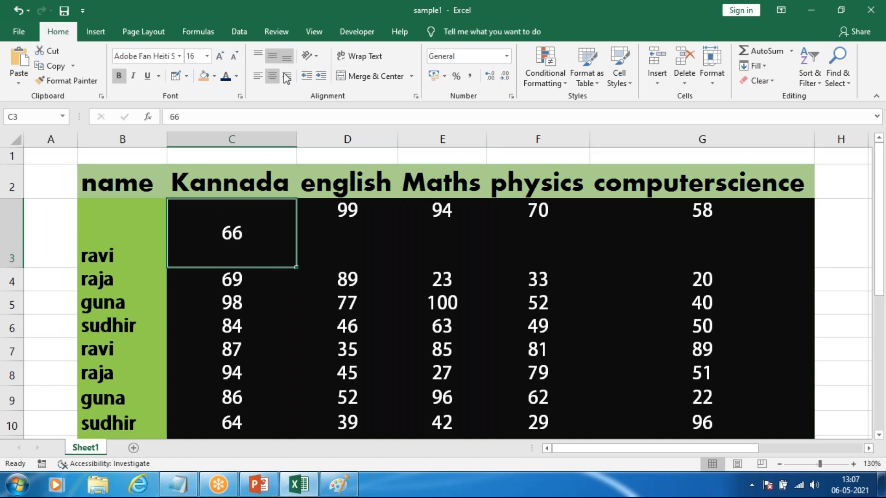
Step: Try right alignment on C3 at middle and bottom height, and return it to the middle center
left_click(286, 76)
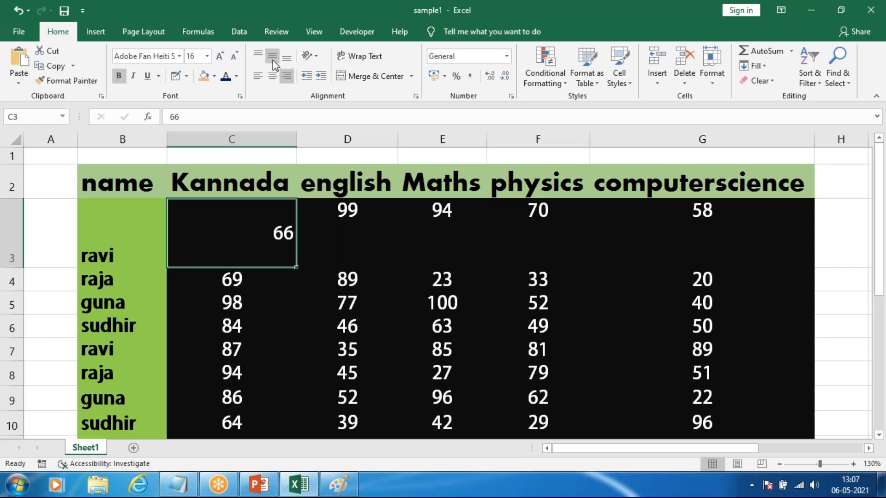
left_click(287, 59)
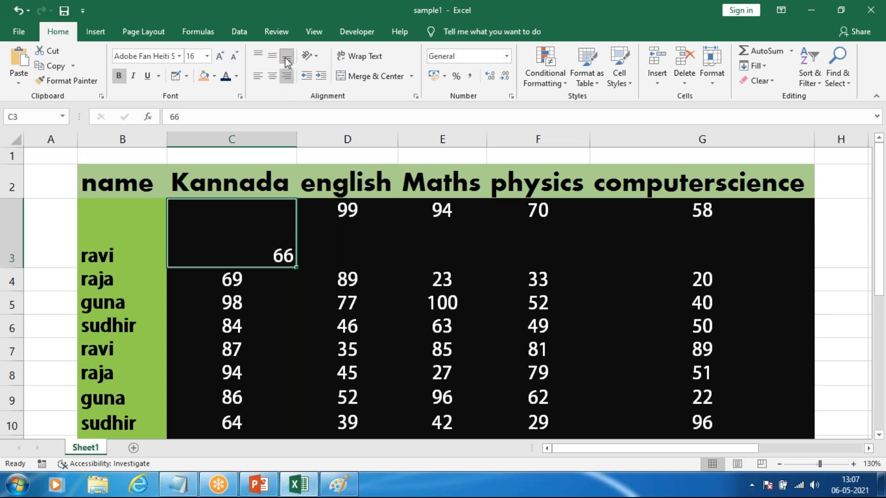
left_click(272, 56)
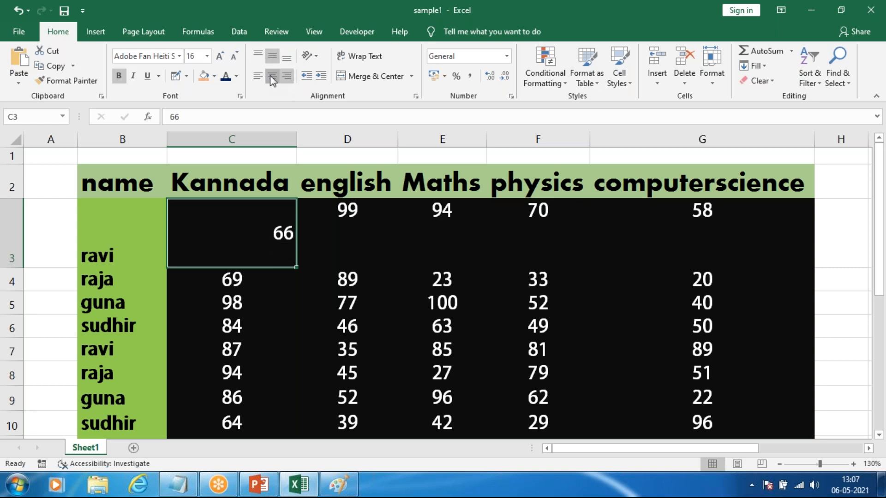
left_click(272, 76)
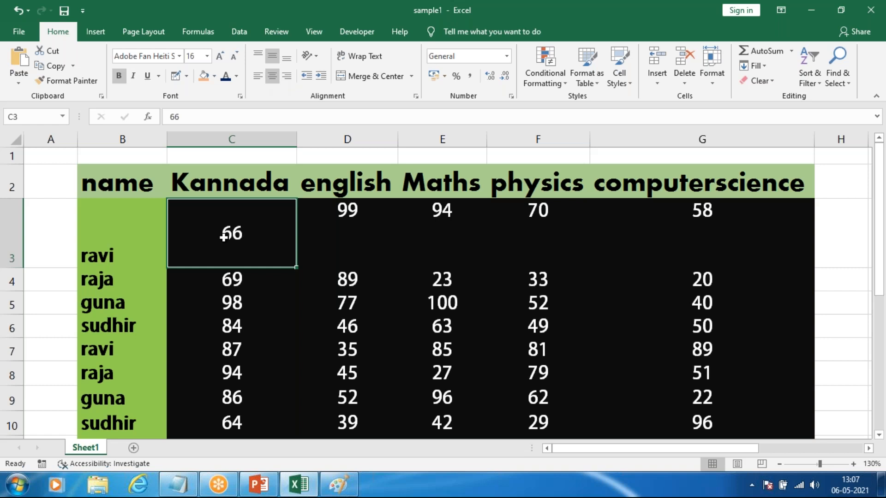
Step: Try top-left and bottom-right alignment on C3 and restore the middle and center alignment
left_click(257, 55)
left_click(258, 76)
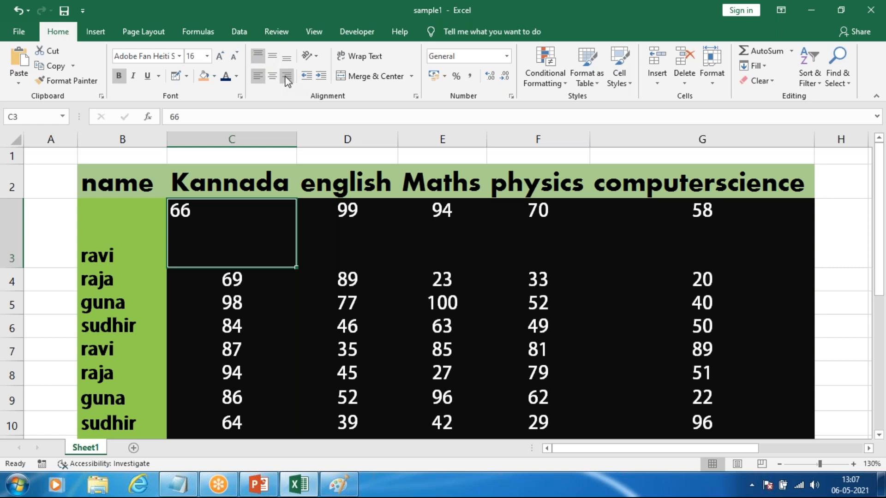
left_click(287, 77)
left_click(286, 61)
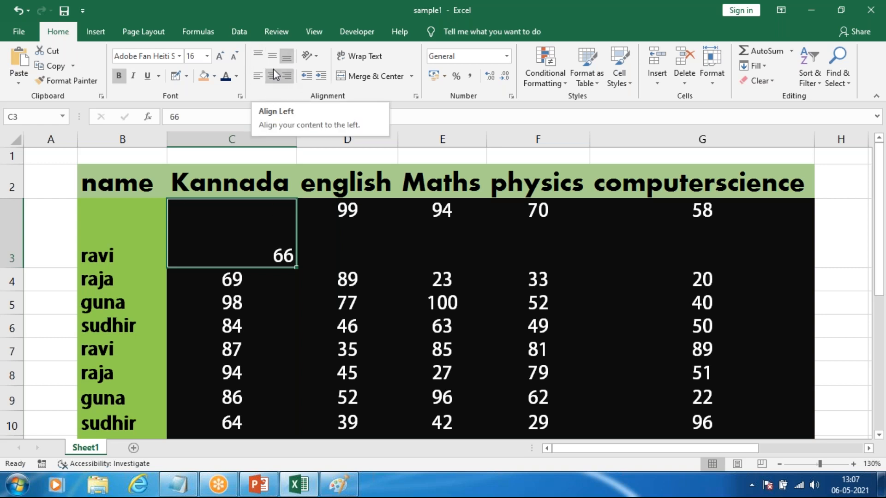
left_click(273, 75)
left_click(272, 57)
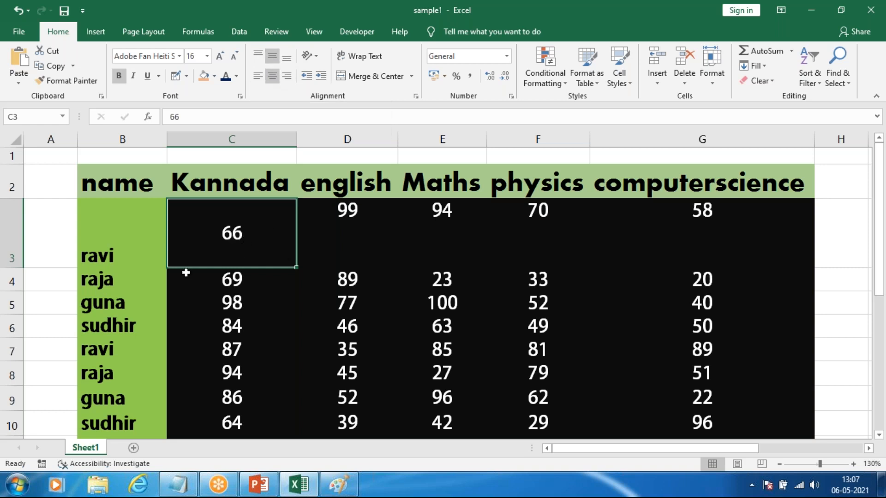
Step: Undo the alignment trials on C3, the increased height of row 3 and the earlier centering of the marks range
scroll(231, 263, "down", 1, "ctrl")
scroll(231, 262, "down", 1)
scroll(231, 263, "up", 1)
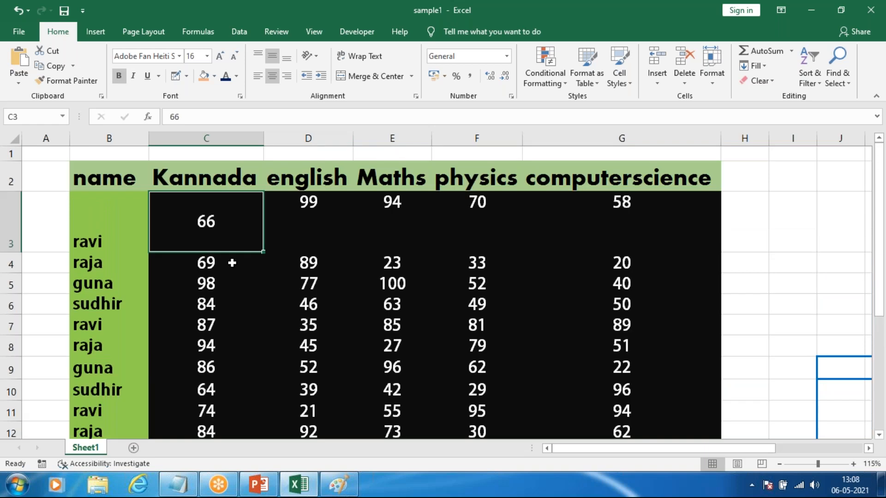
scroll(230, 264, "up", 1, "ctrl")
key("ctrl+z")
key("ctrl+z")
key("ctrl+z")
key("ctrl+z")
key("ctrl+z")
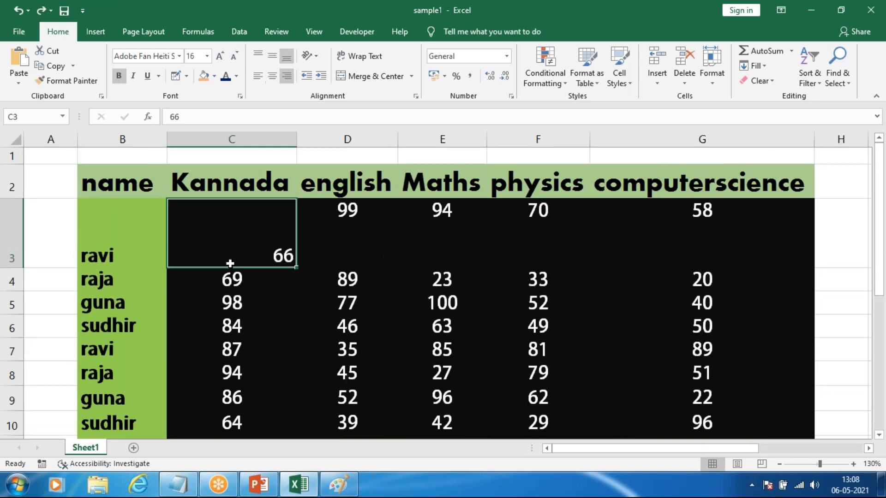
key("ctrl+y")
key("ctrl+y")
key("ctrl+y")
key("ctrl+y")
key("ctrl+z")
key("ctrl+z")
key("ctrl+z")
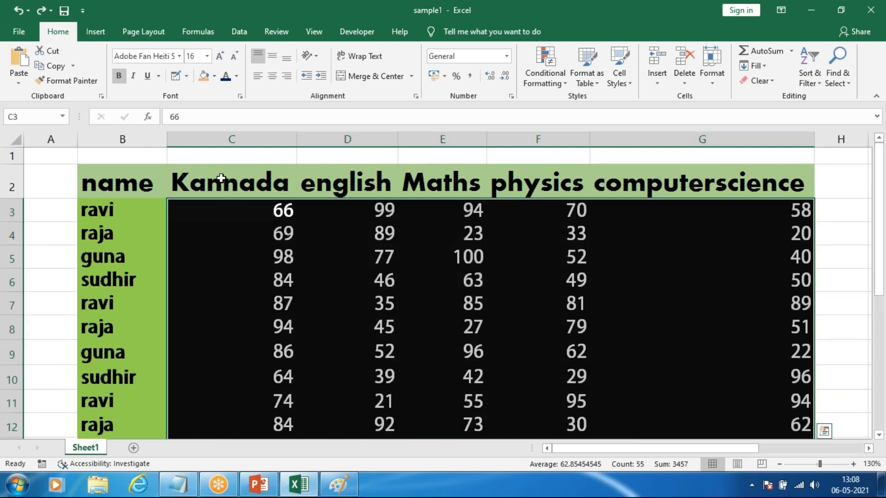
Step: Apply middle and center alignment to the marks in C3:G13, and extend both alignments to the whole table B2:G13
left_click(273, 55)
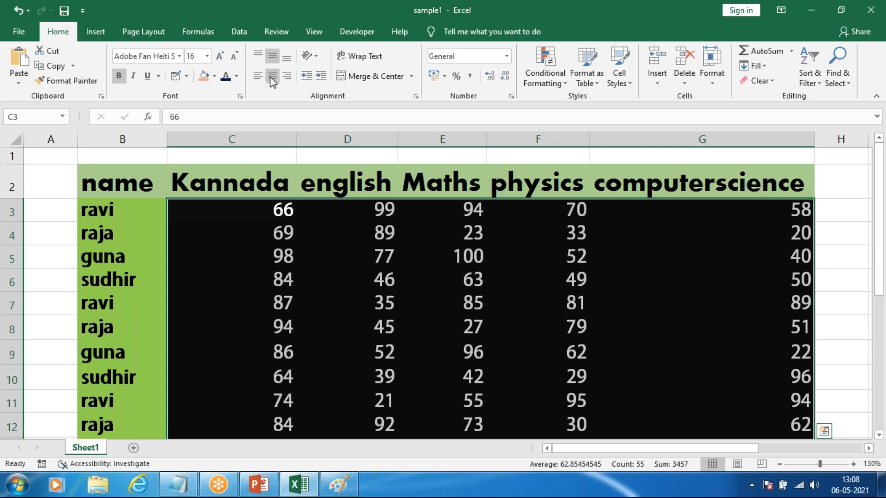
left_click(271, 75)
left_click_drag(138, 180, 725, 401)
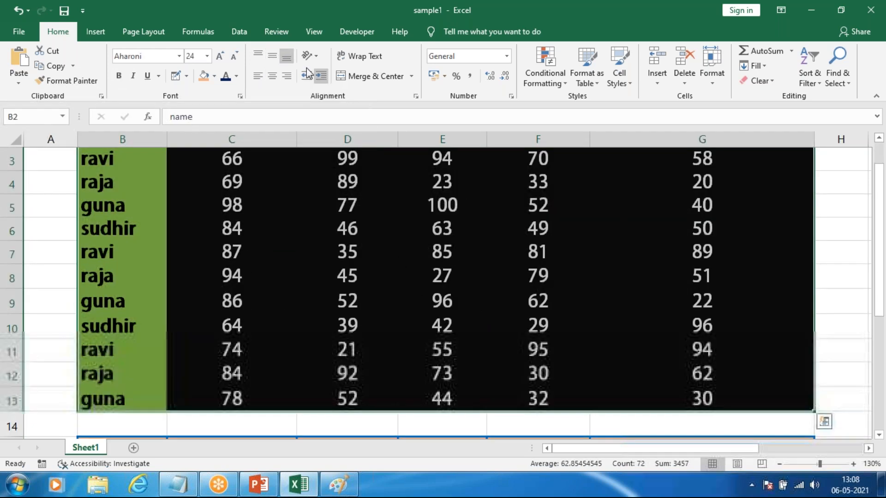
left_click(273, 74)
left_click(272, 56)
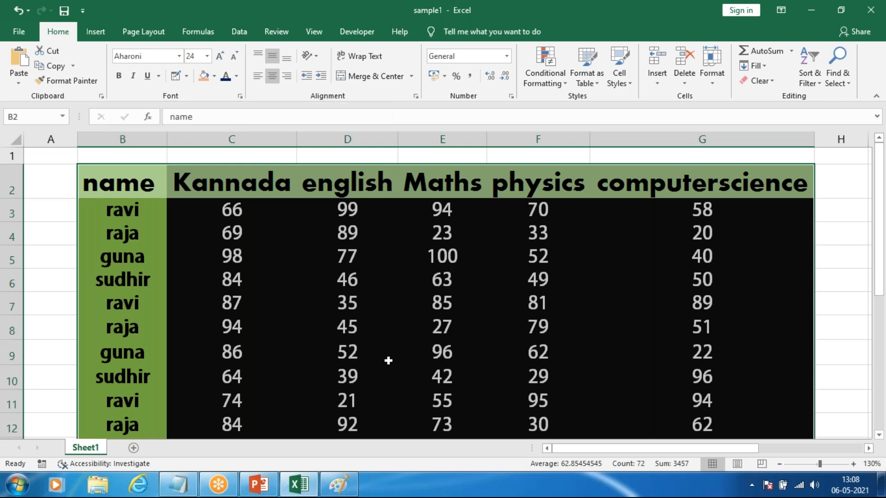
key("ctrl+t")
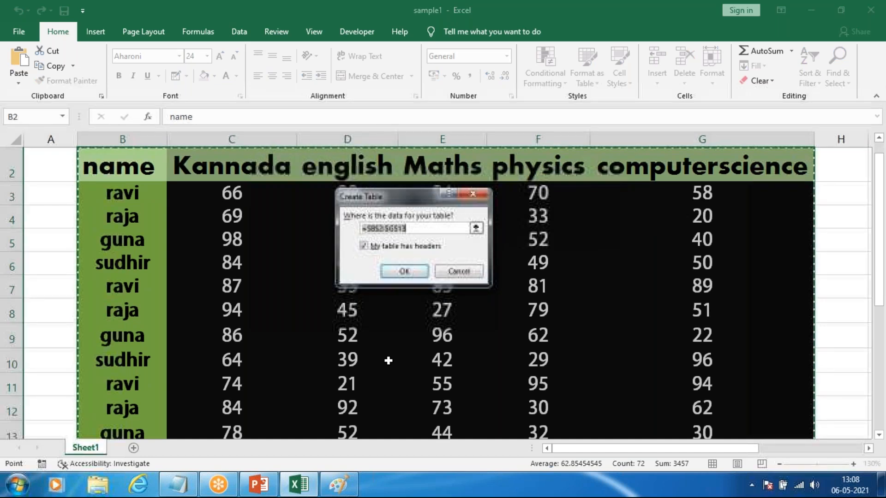
key("Escape")
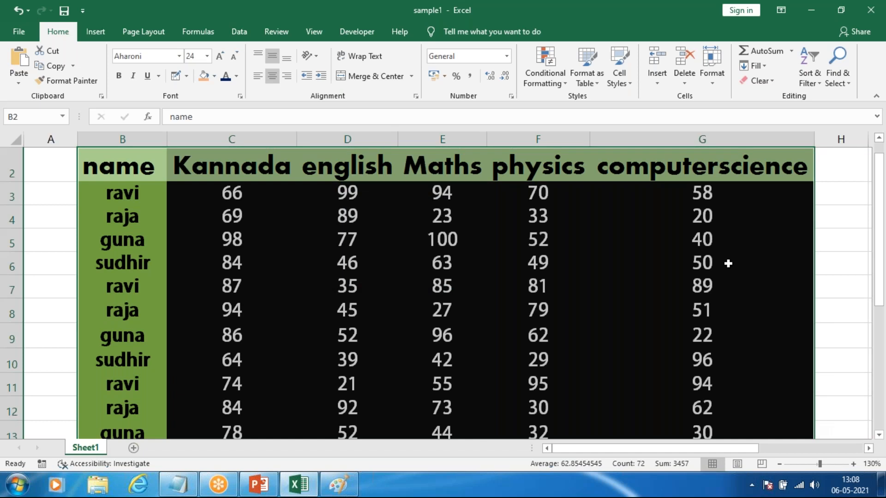
left_click(642, 264)
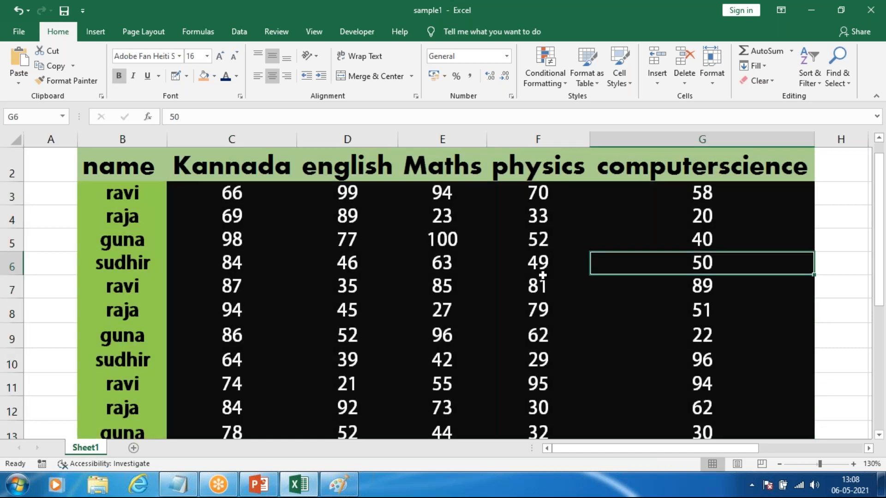
scroll(479, 223, "down", 2)
middle_click(376, 283)
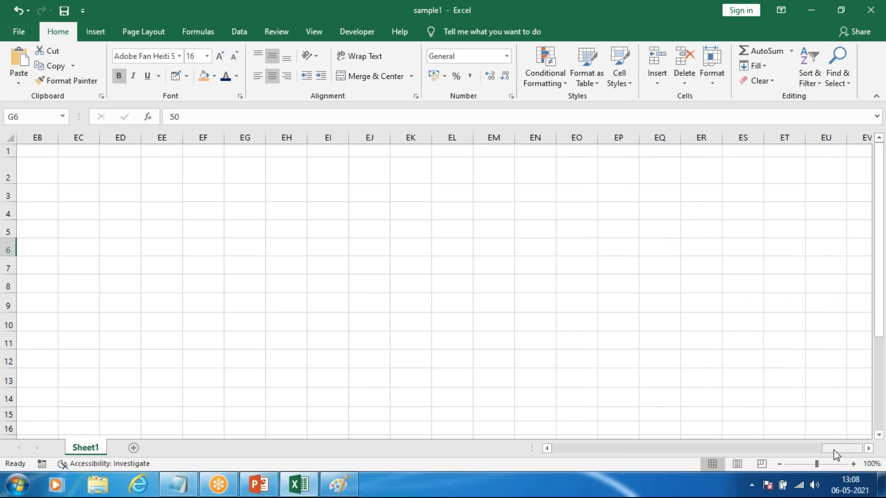
left_click_drag(830, 449, 409, 463)
scroll(263, 261, "up", 1)
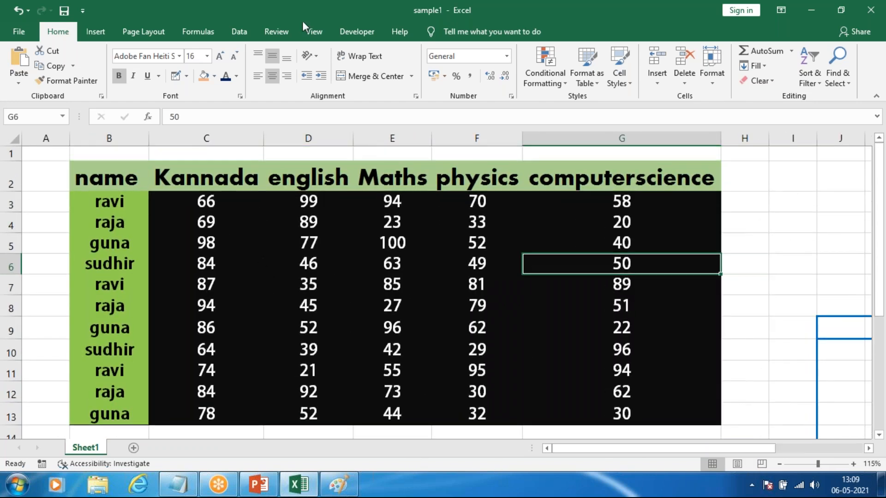
Step: Make header row 2 of the marks table considerably taller
left_click(273, 58)
left_click(113, 175)
left_click_drag(10, 195, 12, 243)
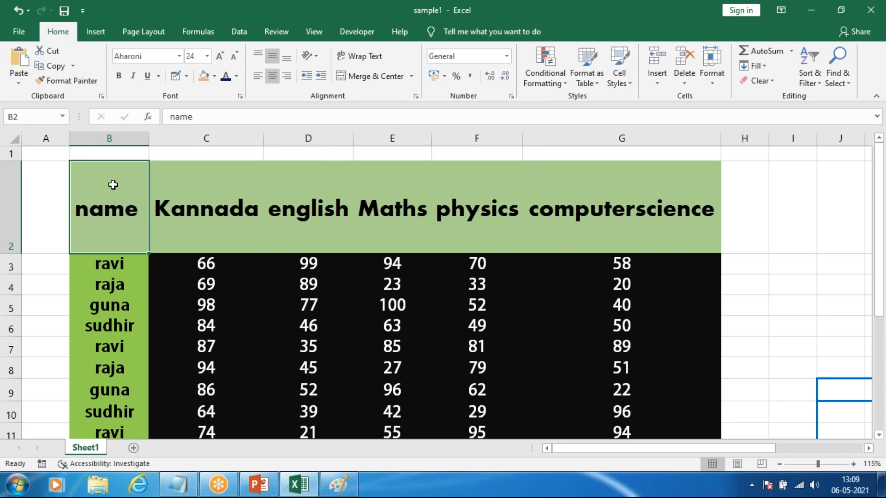
Step: Try the name header in B2 angled counterclockwise, and switch it to Angle Clockwise
left_click(320, 56)
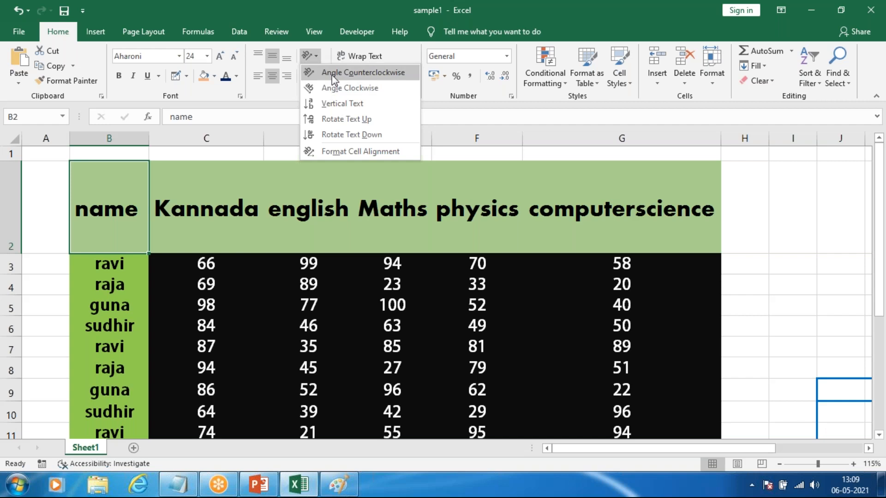
left_click(328, 76)
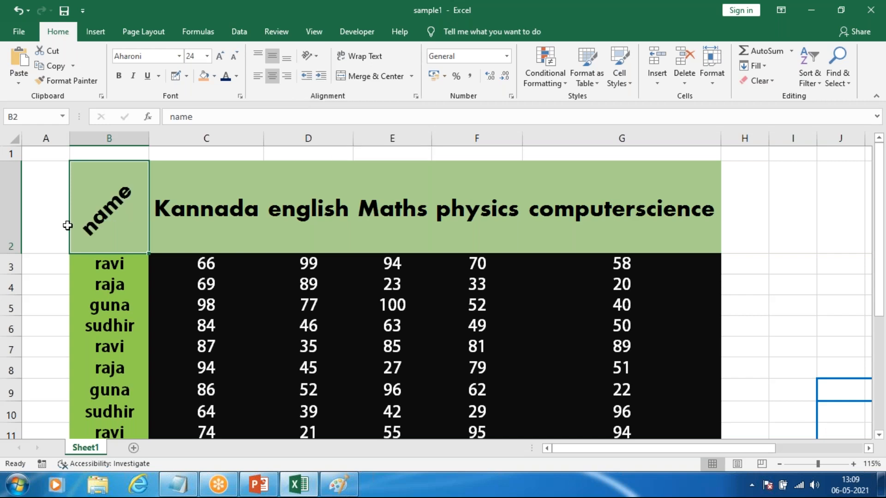
left_click(308, 57)
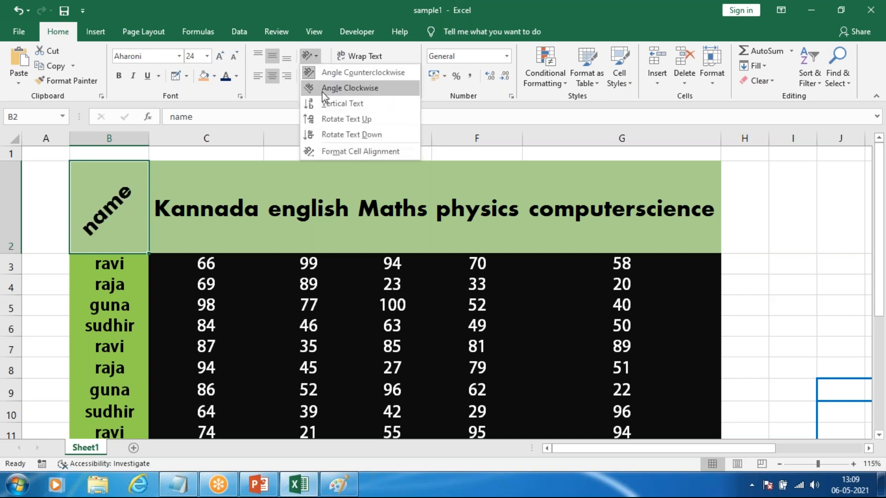
left_click(329, 86)
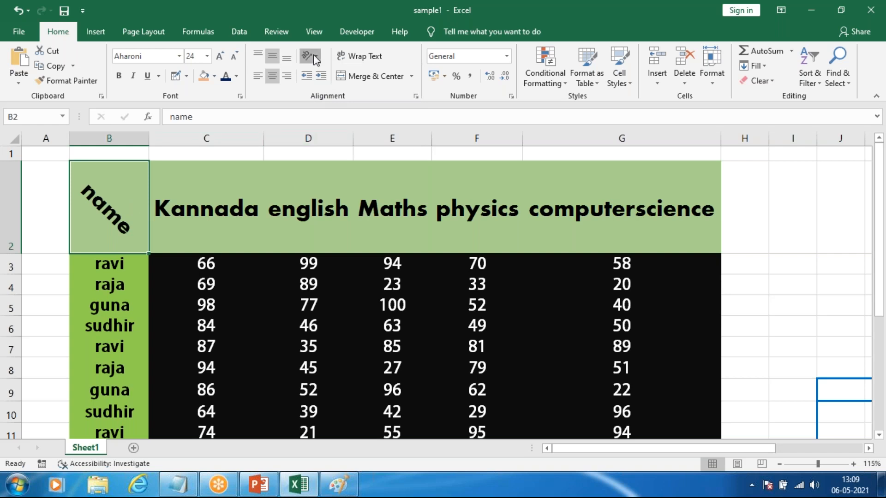
Step: Set the name header in B2 to Vertical Text and make row 2 taller to fit the stacked letters
left_click(308, 56)
left_click(332, 104)
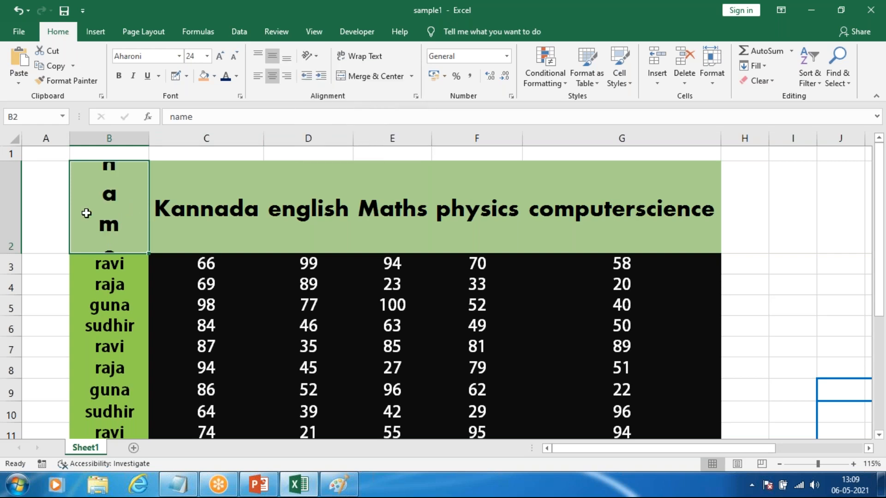
left_click_drag(18, 254, 19, 268)
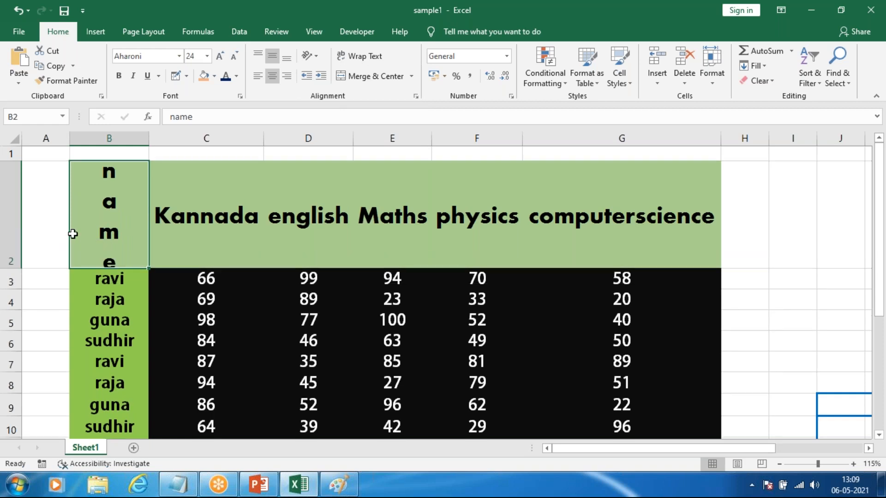
Step: Apply Rotate Text Up to the name header in B2, and change it to Rotate Text Down
left_click(313, 56)
left_click(337, 122)
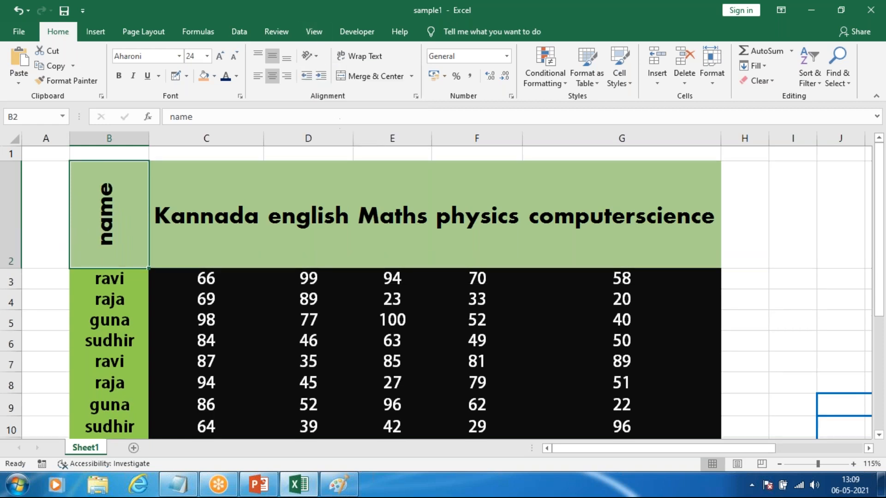
left_click(311, 55)
left_click(339, 135)
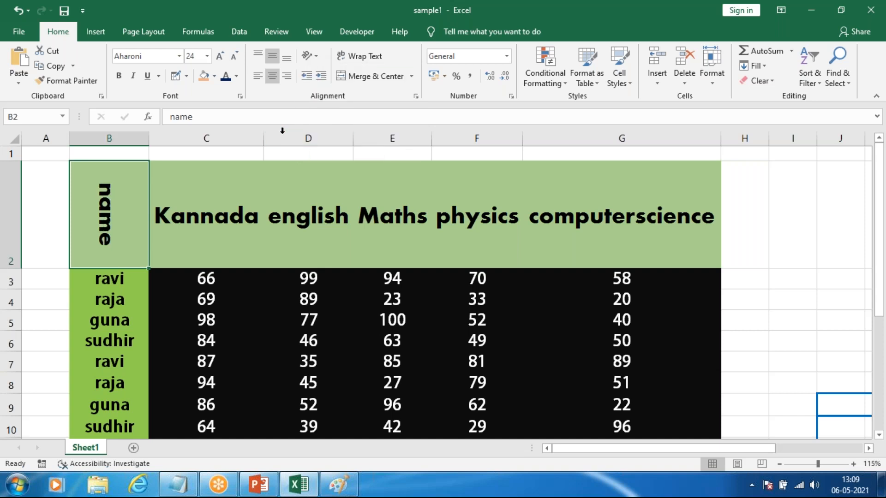
Step: Examine the cell alignment settings for the name header in B2 and close them without changing anything
left_click(315, 56)
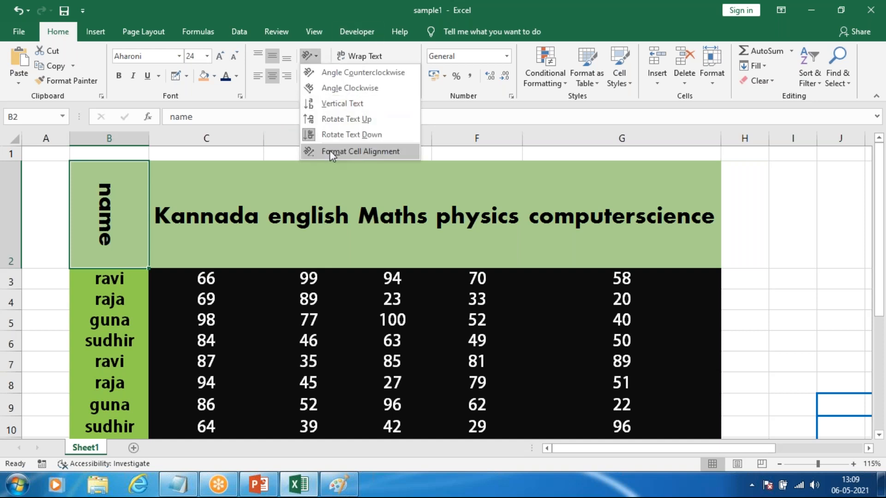
left_click(329, 150)
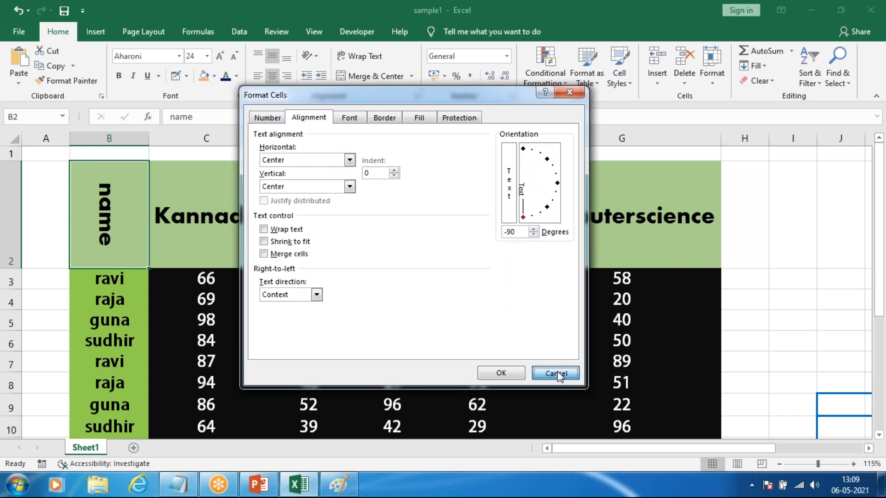
left_click(556, 373)
Step: Angle the name header in B2 counterclockwise and reduce the height of row 2 to fit it closely
left_click(314, 57)
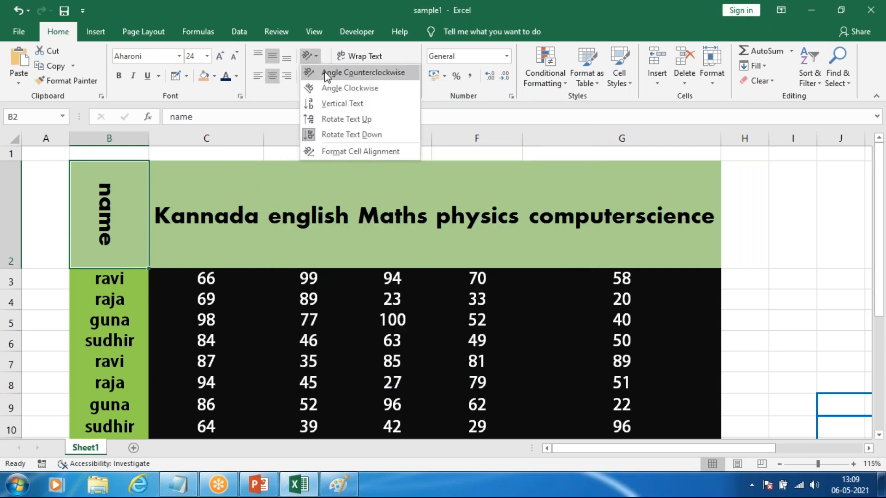
left_click(326, 74)
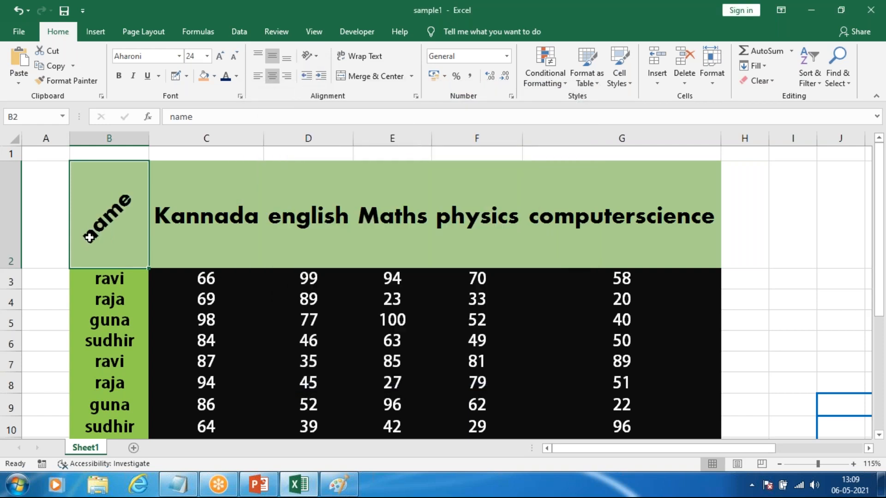
left_click_drag(17, 268, 16, 232)
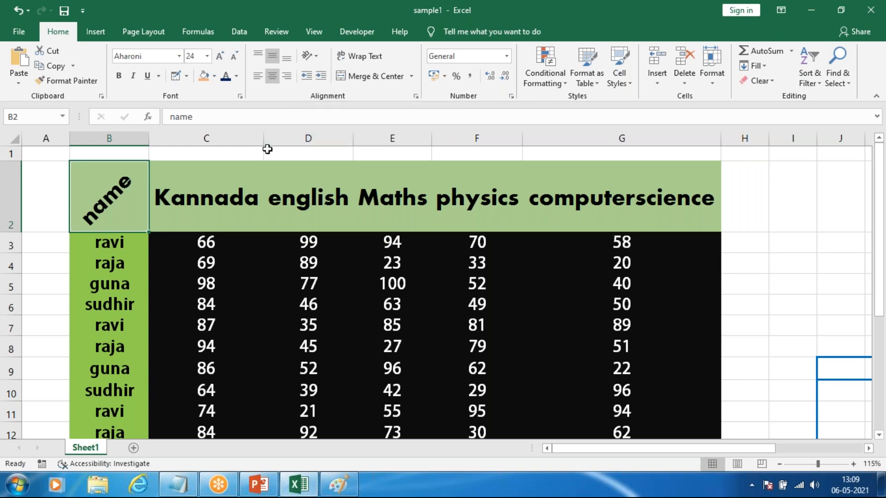
Step: Widen column C to more than twice its width and repeatedly increase the indent of the Kannada header in C2
left_click_drag(263, 138, 453, 166)
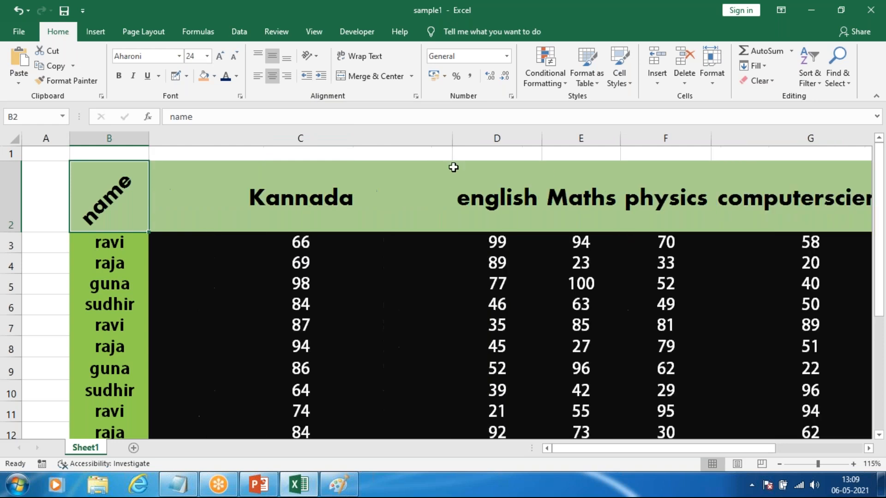
left_click(278, 192)
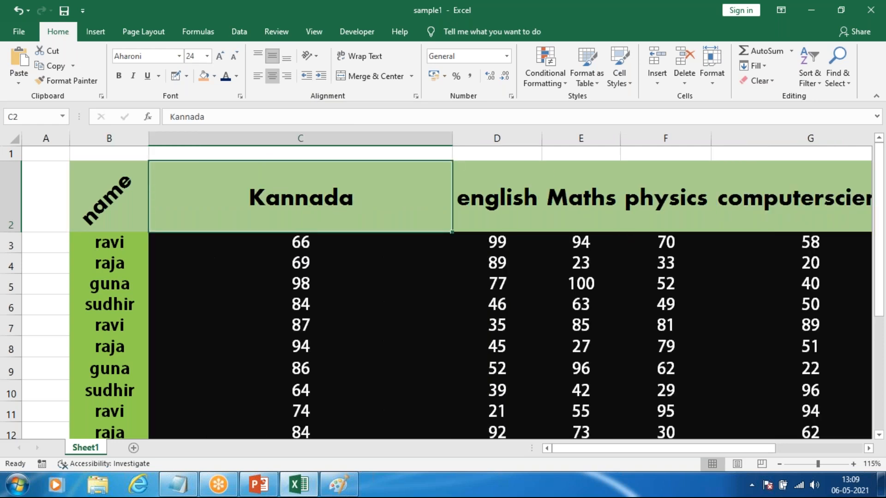
left_click(322, 76)
left_click(323, 78)
left_click(322, 79)
left_click(323, 78)
left_click(323, 78)
left_click(322, 78)
left_click(323, 78)
left_click(322, 78)
left_click(322, 79)
left_click(323, 78)
left_click(323, 78)
left_click(322, 79)
left_click(323, 78)
left_click(322, 78)
left_click(323, 79)
left_click(323, 78)
left_click(322, 79)
left_click(323, 78)
left_click(323, 79)
left_click(322, 78)
Step: Decrease the indent of the Kannada header several levels and keep adjusting it with further indent increases and decreases
left_click(306, 80)
left_click(306, 79)
left_click(306, 79)
left_click(306, 79)
left_click(307, 80)
left_click(306, 79)
left_click(306, 80)
left_click(306, 80)
left_click(306, 79)
left_click(315, 79)
left_click(315, 79)
left_click(315, 80)
left_click(315, 79)
left_click(315, 79)
left_click(315, 80)
left_click(315, 79)
left_click(315, 79)
left_click(315, 79)
left_click(322, 76)
left_click(322, 76)
left_click(322, 76)
left_click(323, 75)
left_click(323, 76)
left_click(323, 76)
left_click(322, 76)
left_click(306, 79)
left_click(320, 80)
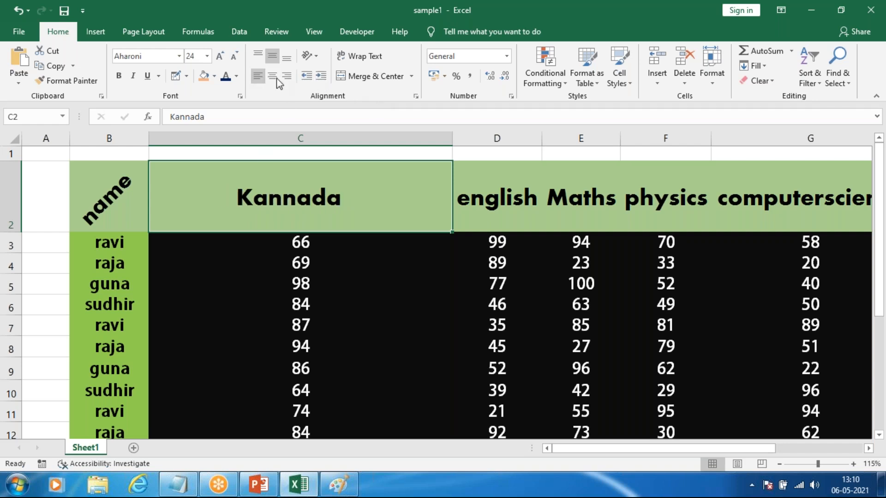
Step: Centre the Kannada header horizontally and autofit the width of column C
left_click(275, 77)
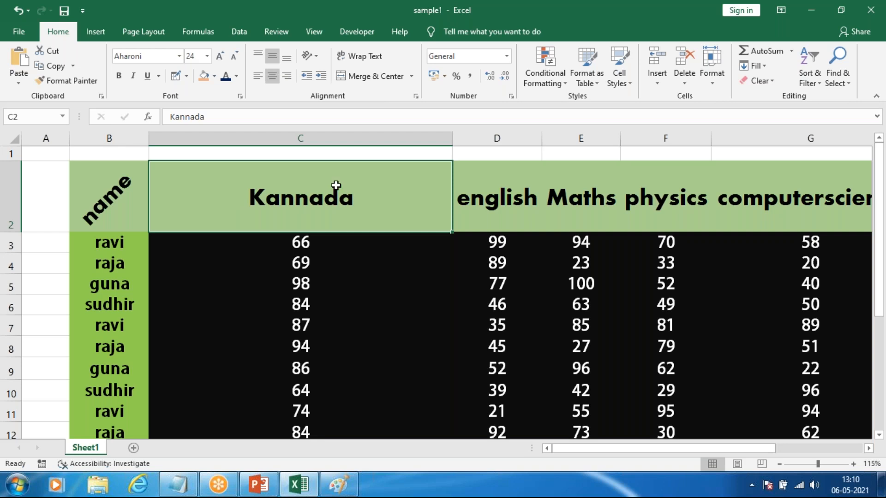
double_click(452, 138)
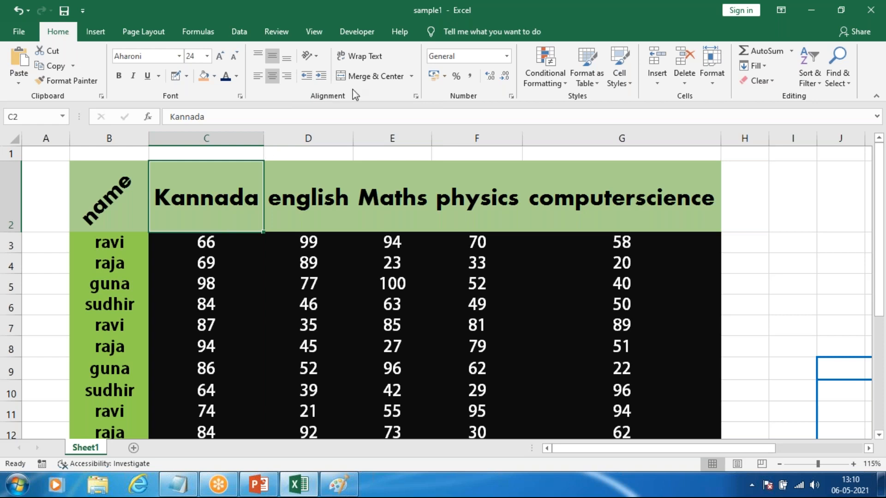
Step: Turn on Wrap Text for the Kannada header in C2, leaving its text as it is
left_click(363, 56)
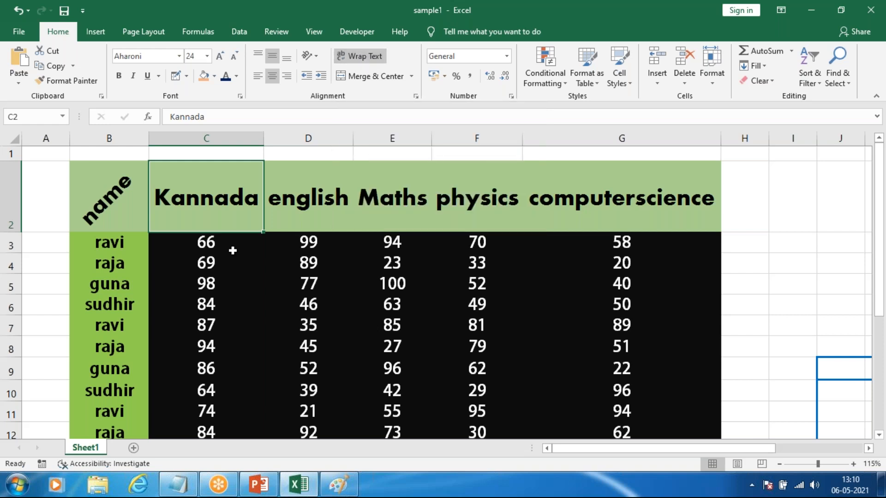
double_click(258, 199)
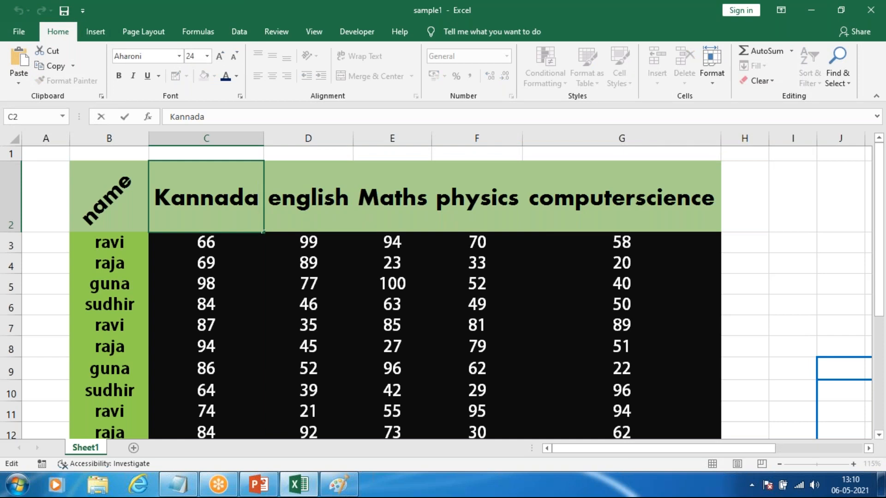
key("Return")
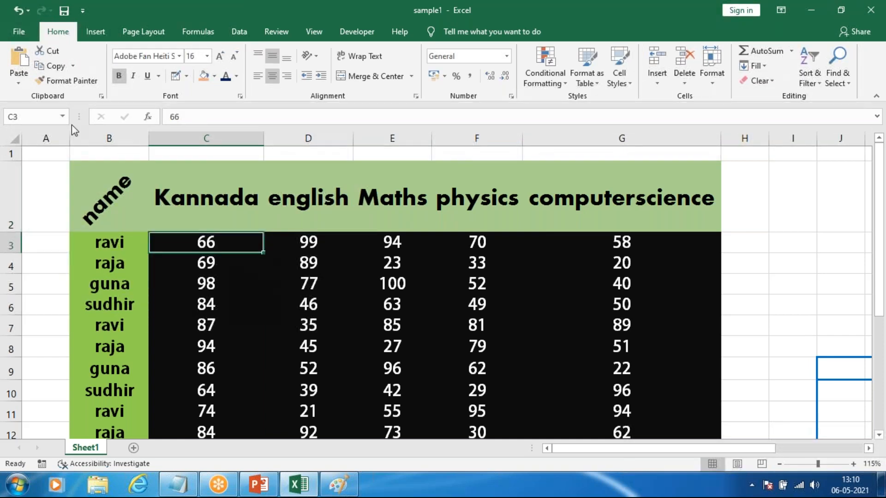
left_click(184, 176)
Step: Narrow column G to about half its width and turn on Wrap Text for the computerscience header in G2
left_click(646, 184)
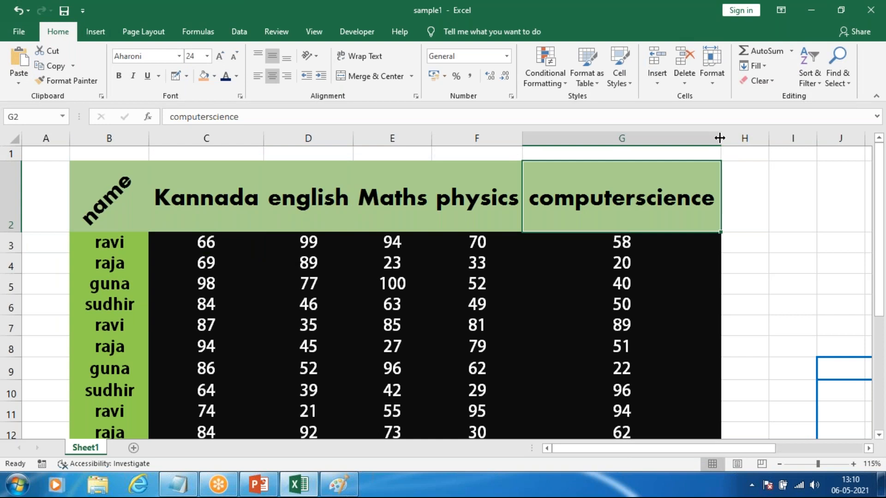
left_click_drag(719, 136, 616, 135)
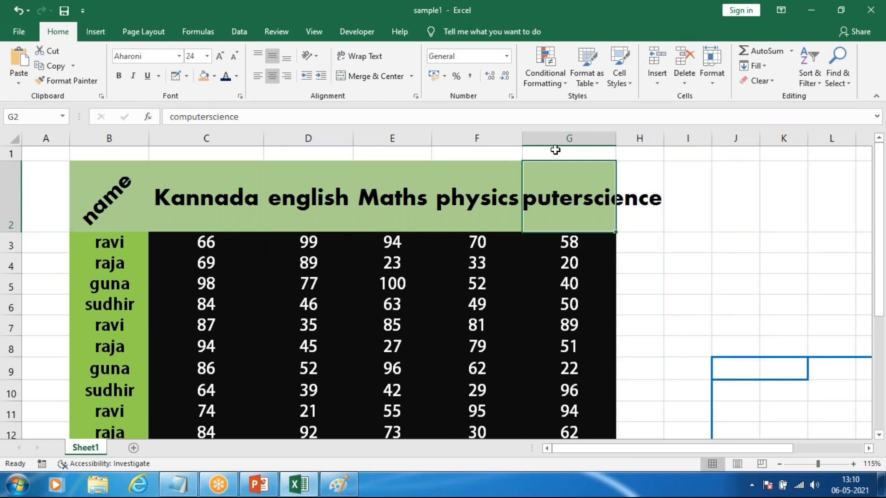
left_click(362, 57)
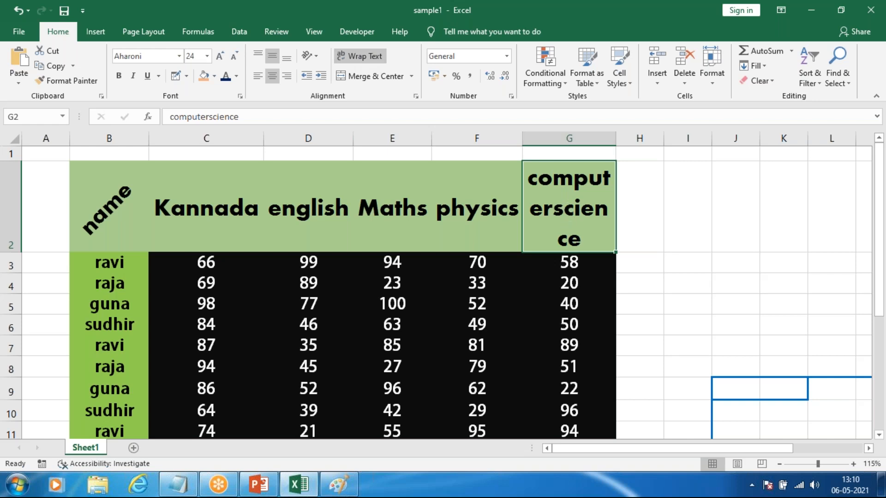
Step: Turn off Wrap Text for the computerscience header with column G widened, and narrow the column below the header's length again
left_click_drag(614, 140, 744, 141)
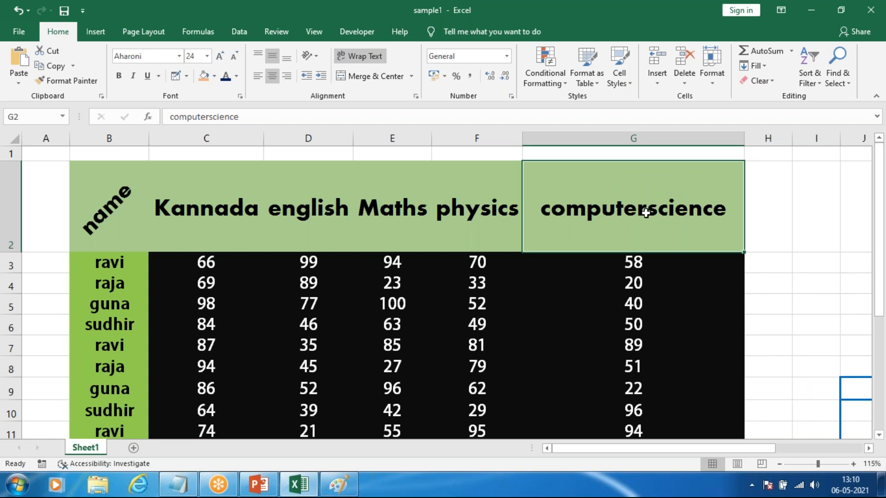
left_click(355, 58)
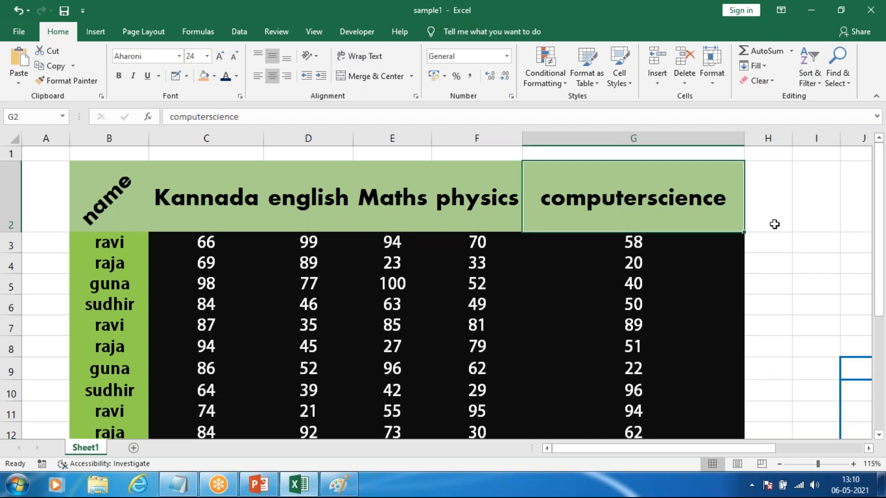
left_click_drag(744, 140, 608, 140)
left_click(708, 224)
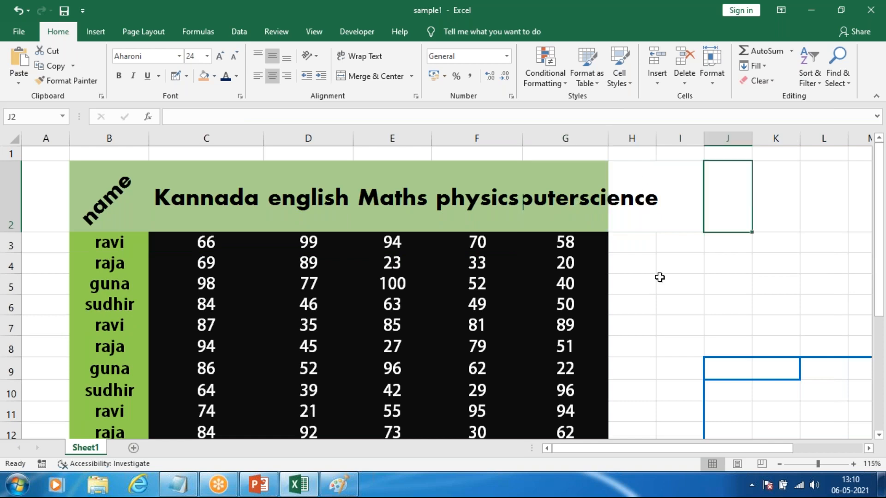
left_click(643, 269)
left_click(560, 265)
left_click(506, 221)
left_click(530, 213)
left_click(480, 200)
left_click(565, 233)
left_click(577, 195)
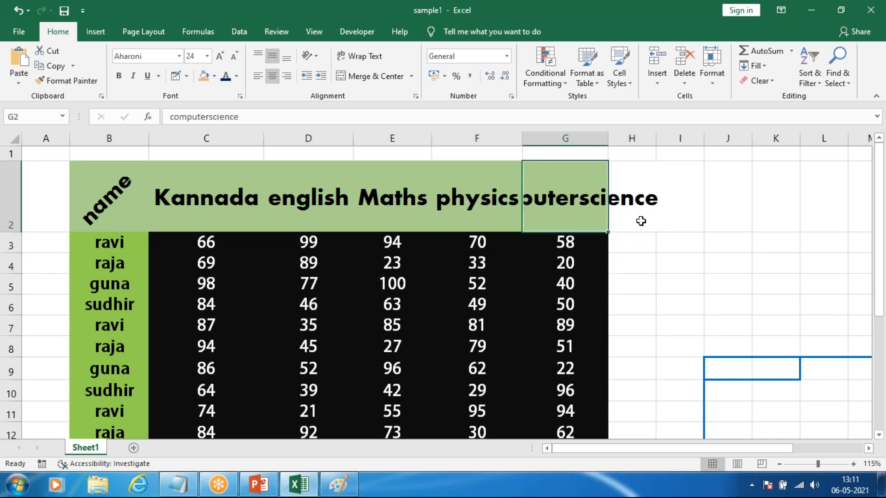
Step: Enter the letter "h" in cell H2, beside the computerscience header
left_click(644, 186)
type("h")
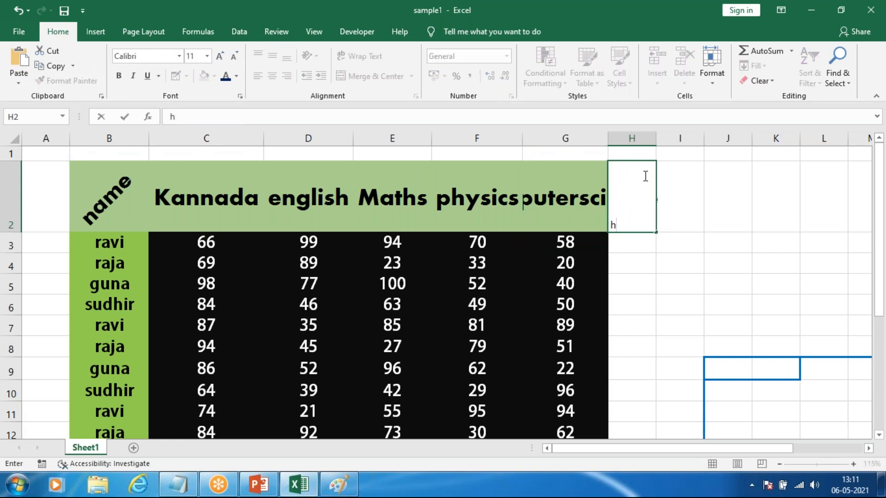
left_click(620, 318)
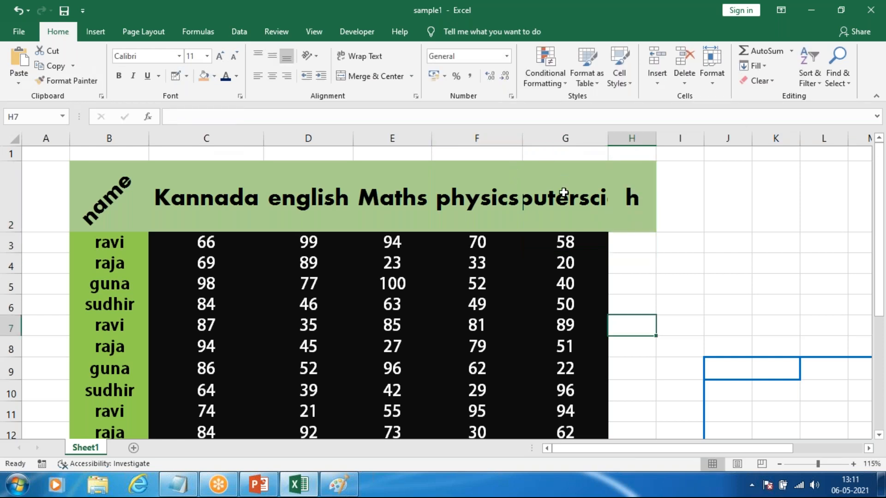
Step: Turn on Wrap Text for the computerscience header in G2
left_click(580, 274)
left_click(556, 214)
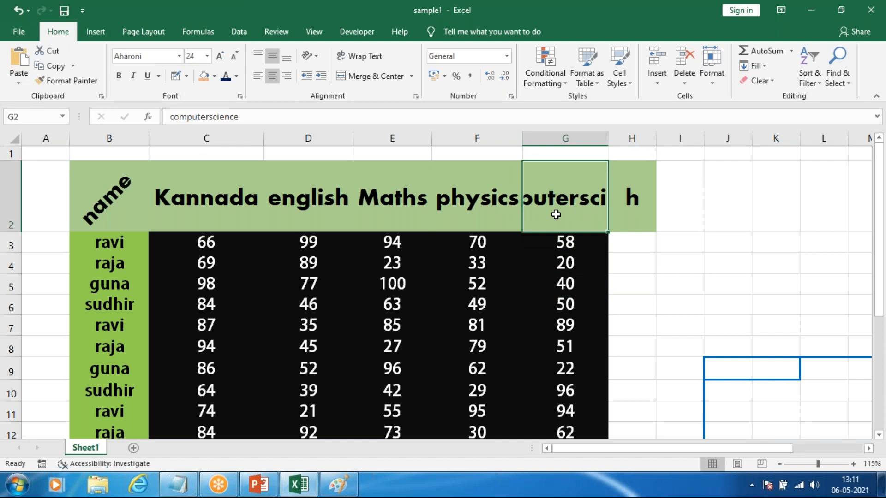
left_click(360, 56)
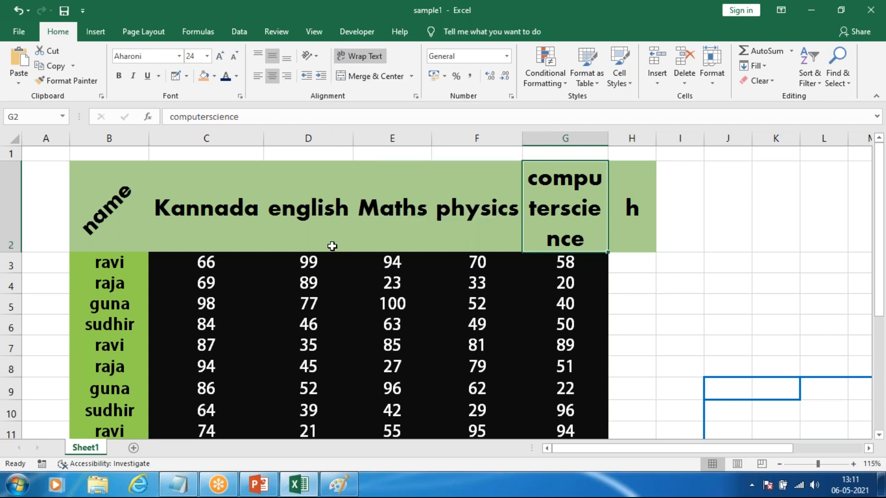
left_click(735, 303)
left_click(600, 203)
Step: Turn off Wrap Text for the computerscience header and autofit the width of column G
left_click_drag(608, 139, 607, 137)
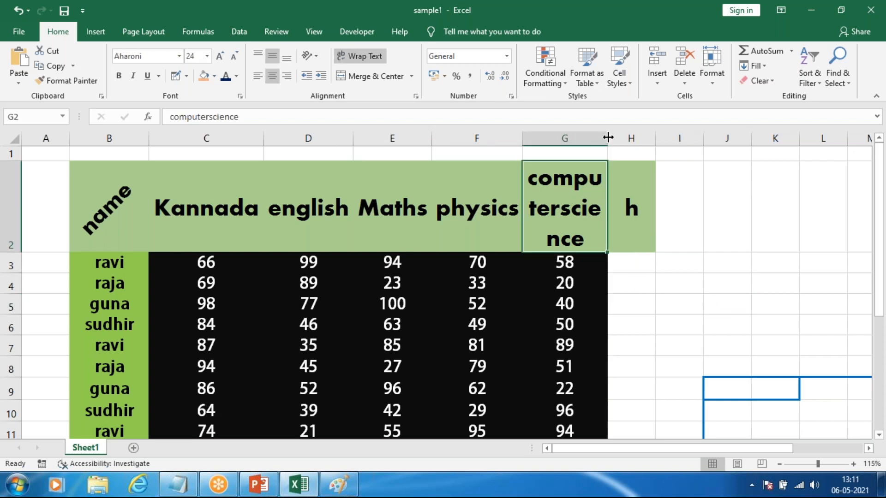
left_click(381, 55)
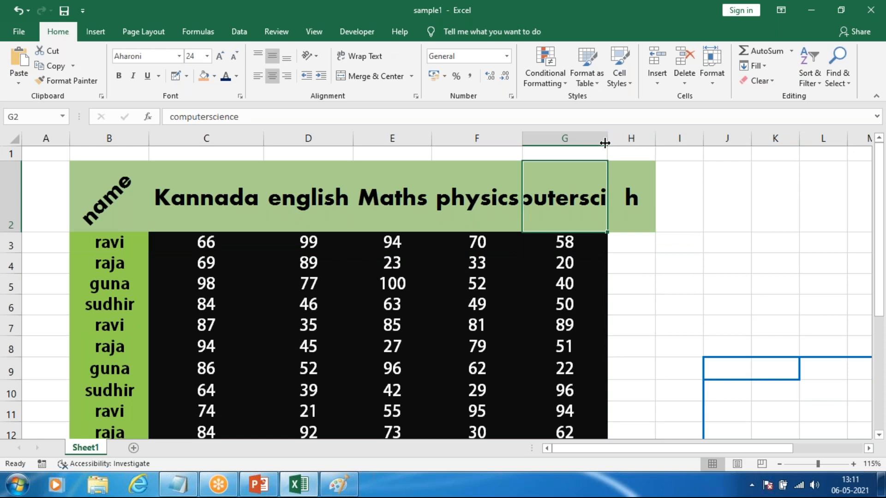
double_click(608, 138)
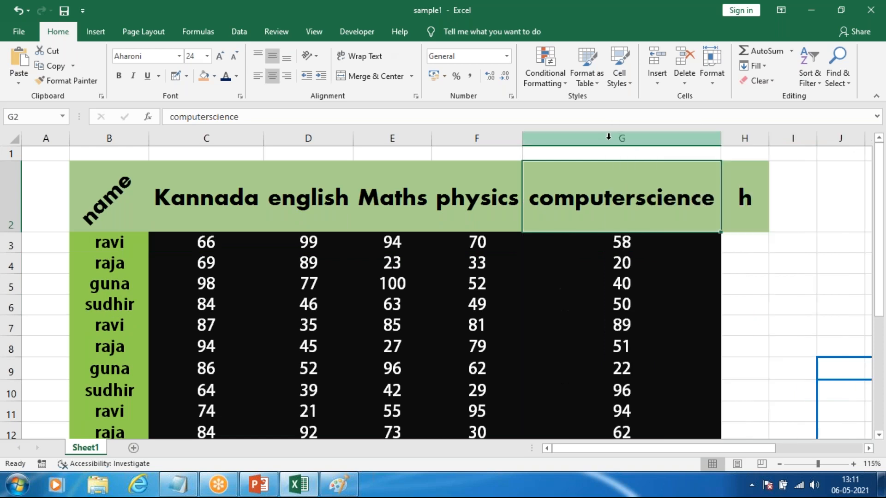
Step: Delete the letter "h" from cell H2
left_click(732, 206)
key("Delete")
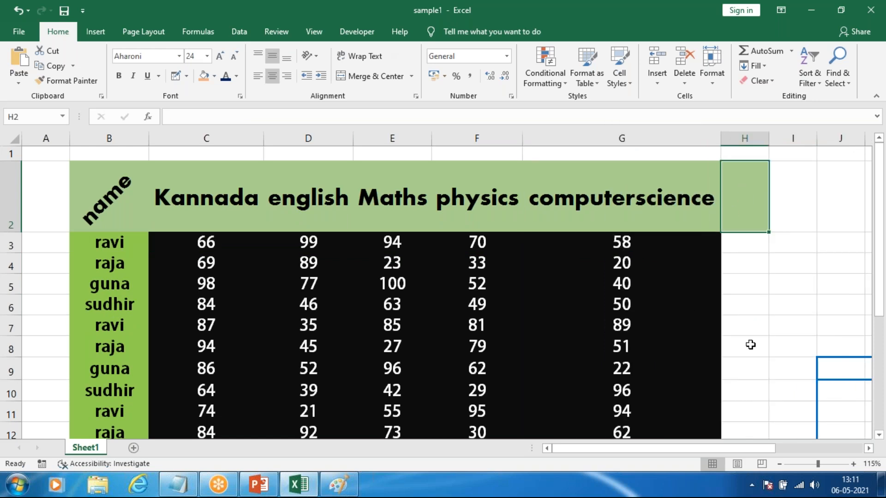
left_click(675, 295)
left_click(762, 208)
Step: Merge and centre cells B1:G1 above the header row
left_click_drag(191, 154, 692, 154)
left_click_drag(485, 152, 539, 149)
left_click_drag(118, 151, 655, 150)
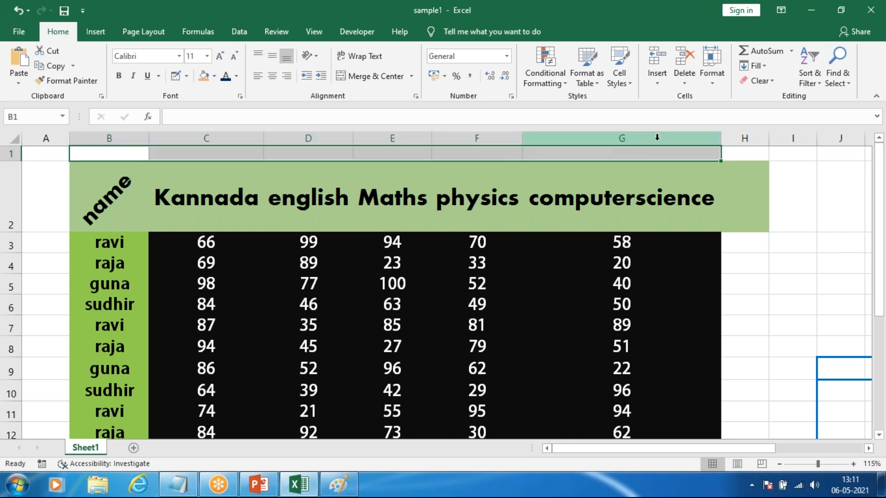
left_click(385, 76)
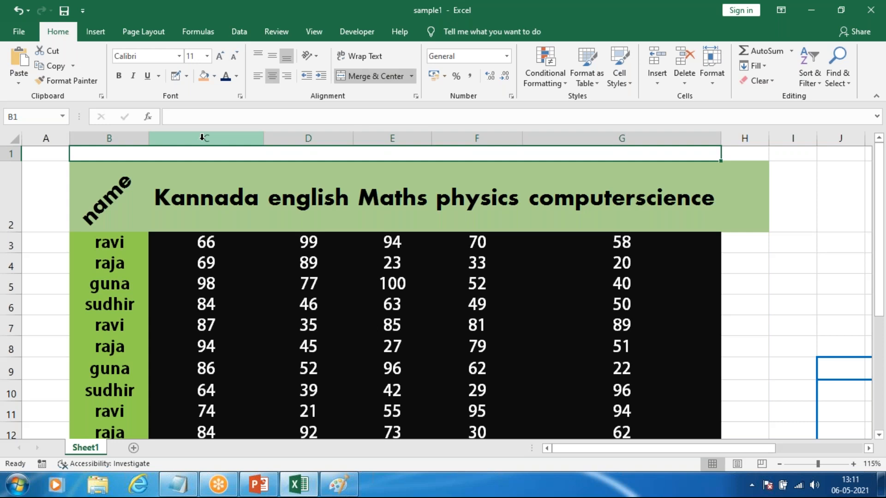
Step: Enter the title MARKSCARD in the merged cell above the table
left_click(170, 238)
left_click(109, 152)
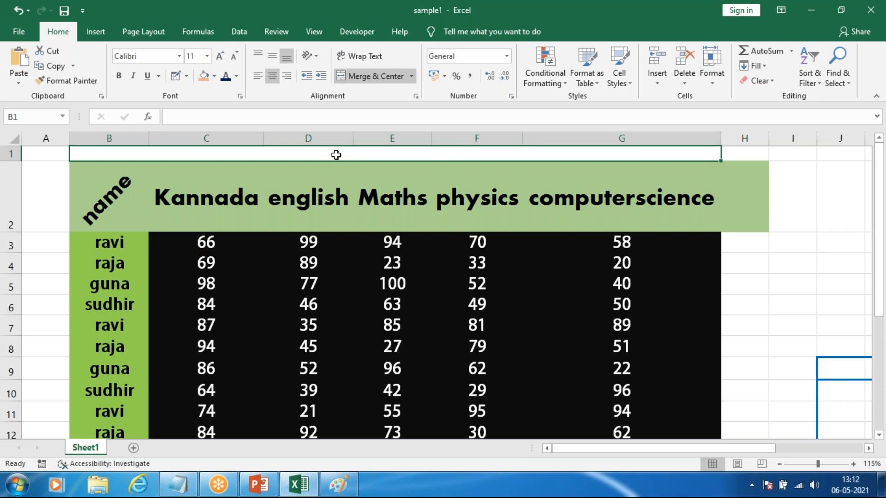
type("MA")
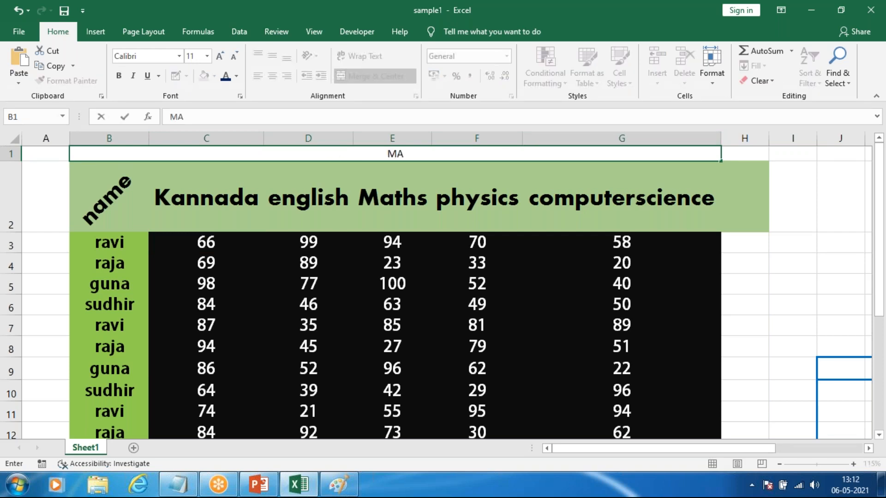
type("RKSCARD")
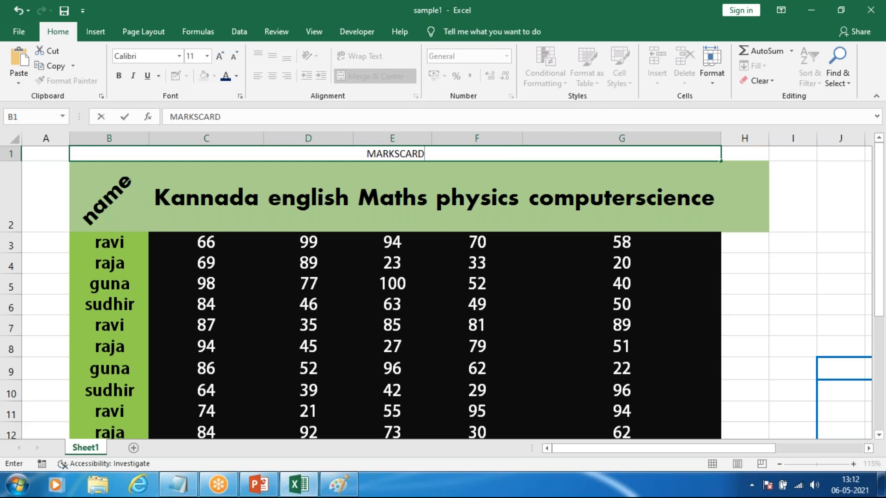
Step: Copy the english header's formatting onto the MARKSCARD title with Format Painter
left_click(282, 196)
left_click(70, 81)
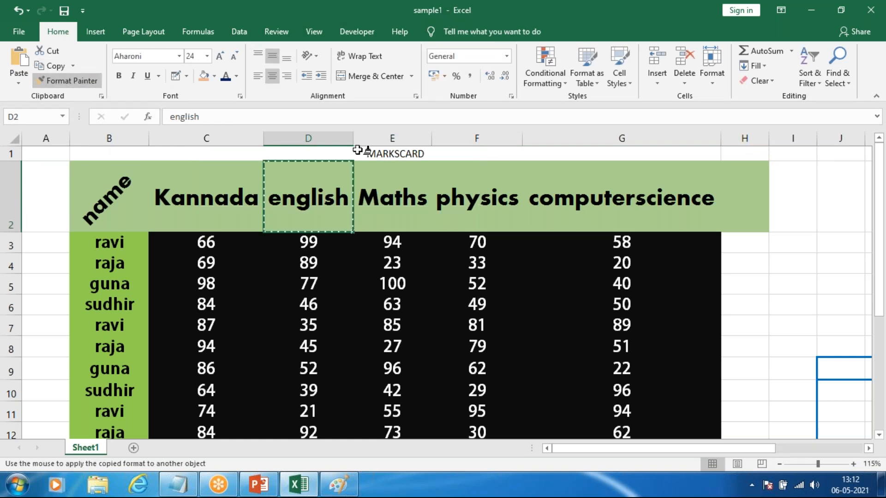
left_click(357, 150)
left_click(465, 224)
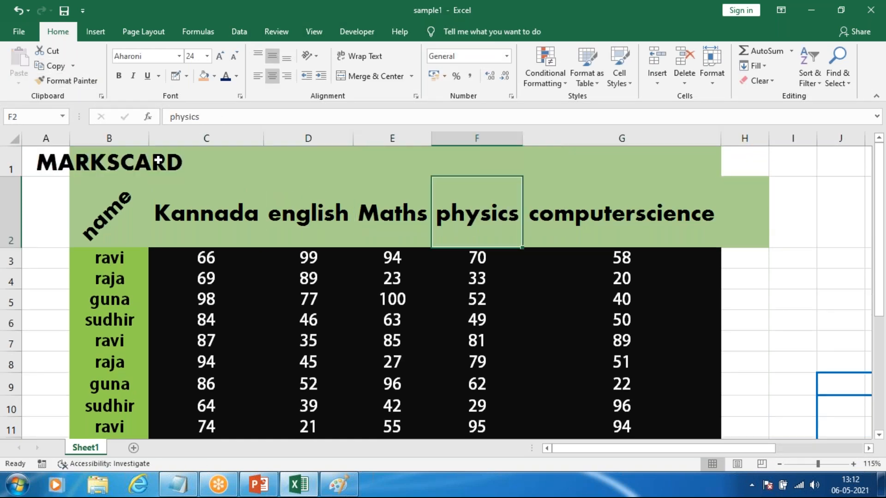
Step: Merge and centre the MARKSCARD title across B1:G1 again
left_click(179, 160)
left_click(272, 76)
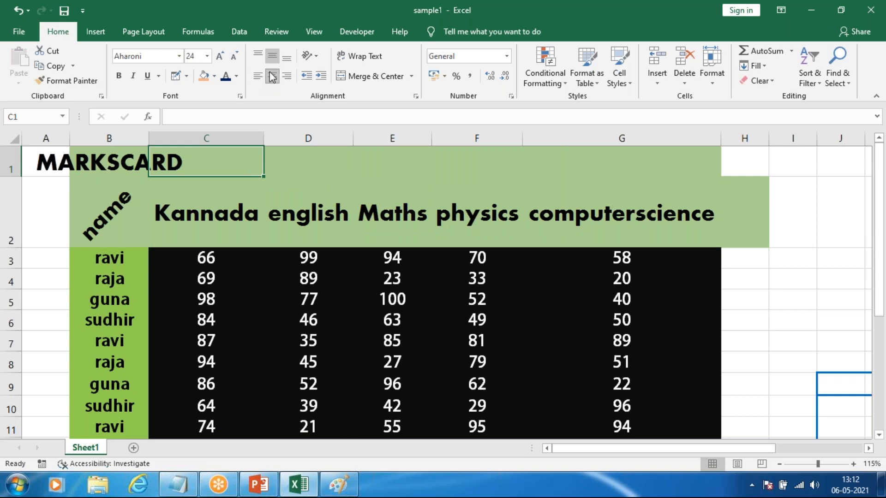
left_click_drag(120, 160, 609, 170)
left_click(376, 78)
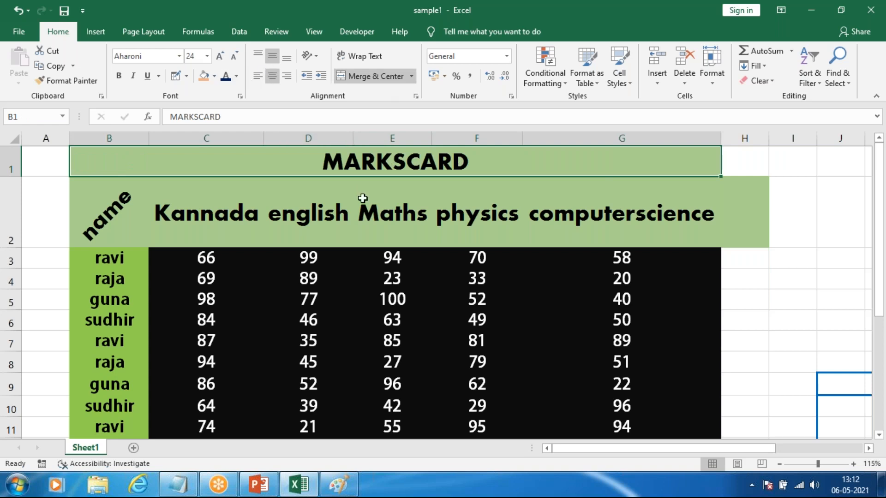
left_click(365, 198)
left_click(398, 157)
left_click(214, 76)
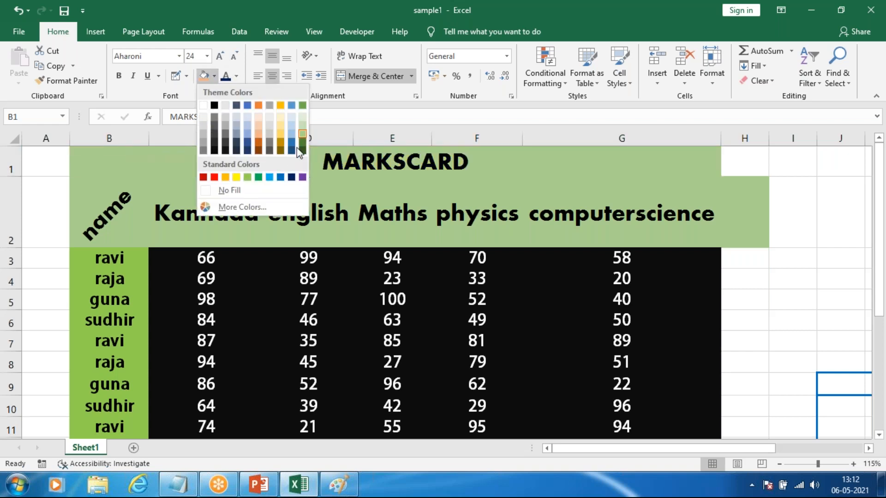
left_click(140, 271)
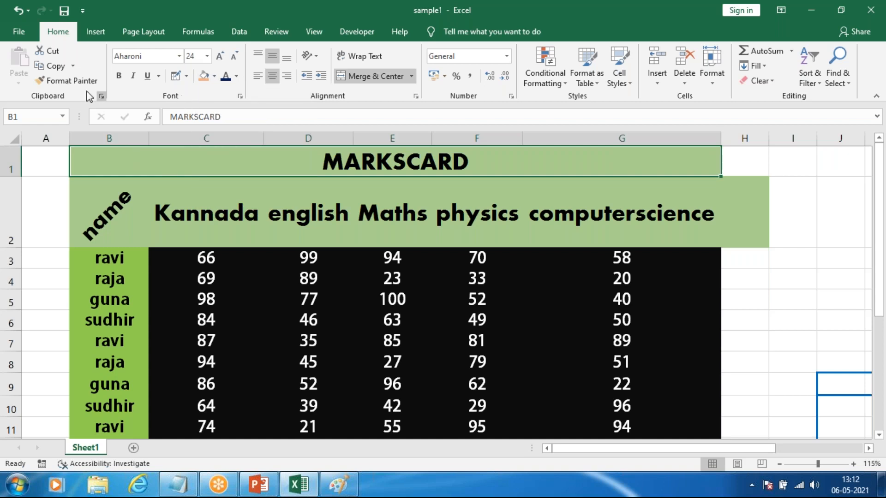
Step: Try to paint the MARKSCARD title's formatting onto the guna name cell in B5, and undo it
left_click(78, 81)
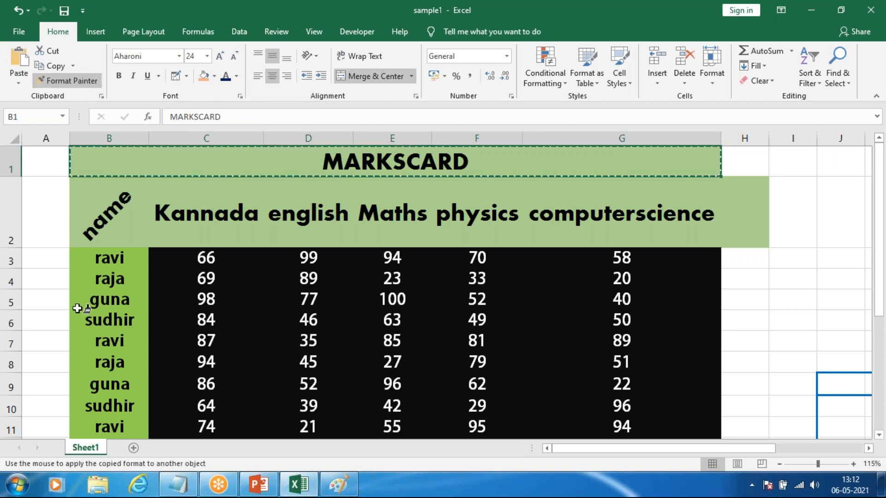
left_click(103, 291)
key("ctrl+z")
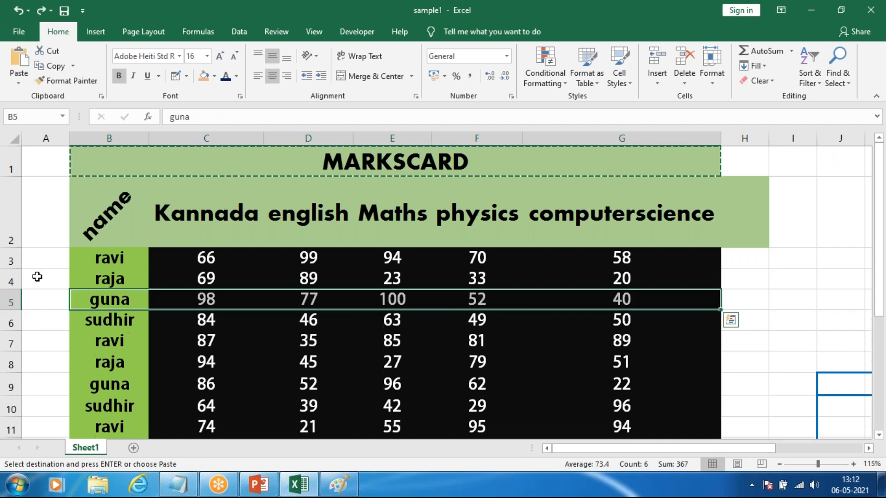
left_click(49, 282)
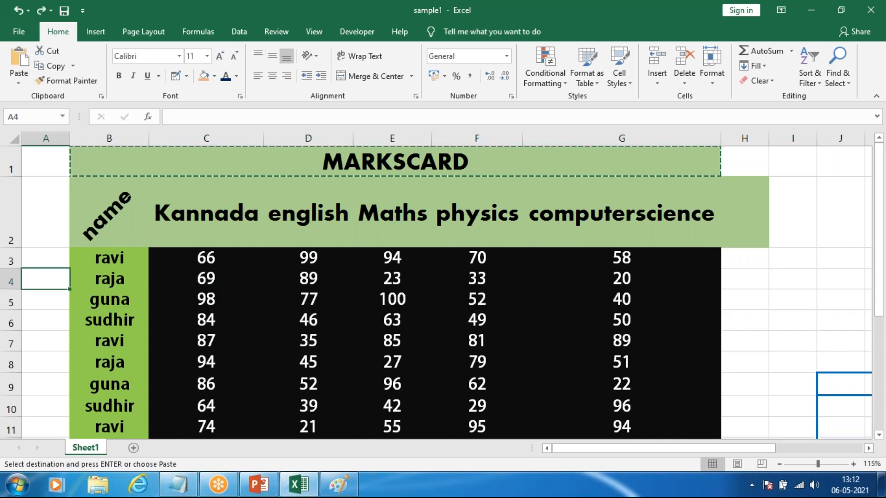
Step: Copy the formatting of the guna name cell in B5 onto the MARKSCARD title, and merge and centre B1:G1 again
left_click(97, 300)
left_click(69, 80)
left_click(337, 159)
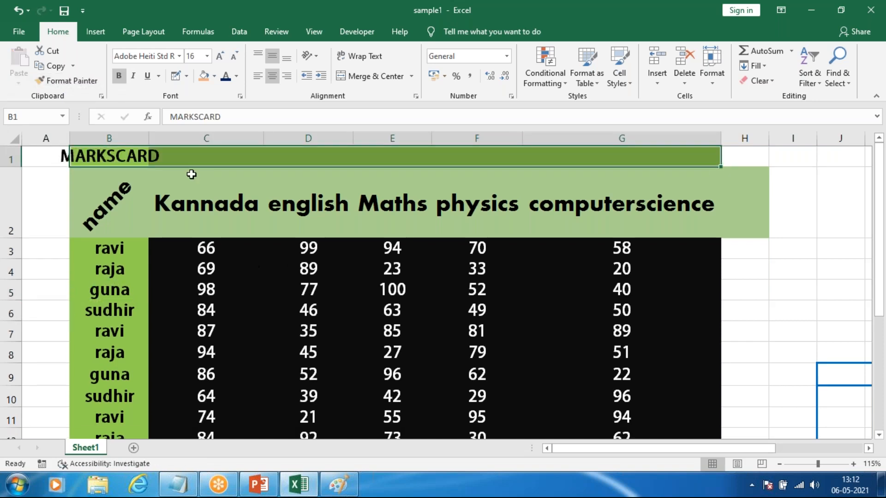
left_click(353, 77)
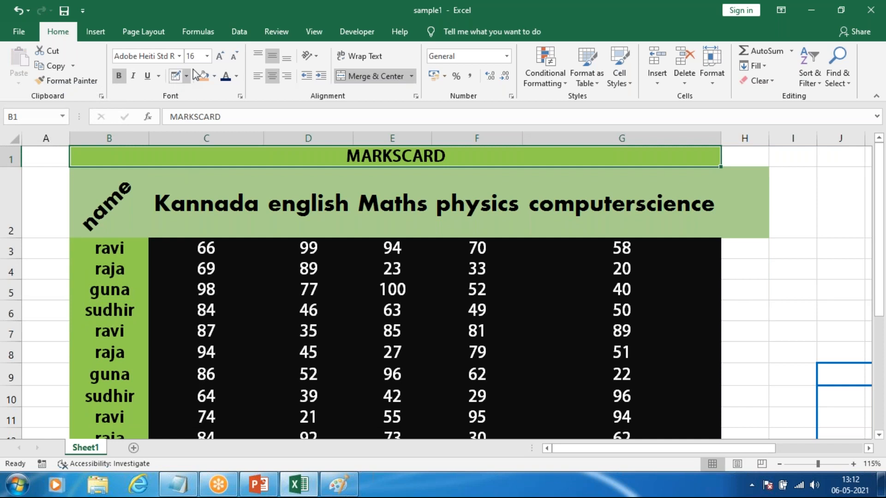
Step: Clear the formats of the empty green cell H2 beside the header row
left_click(346, 191)
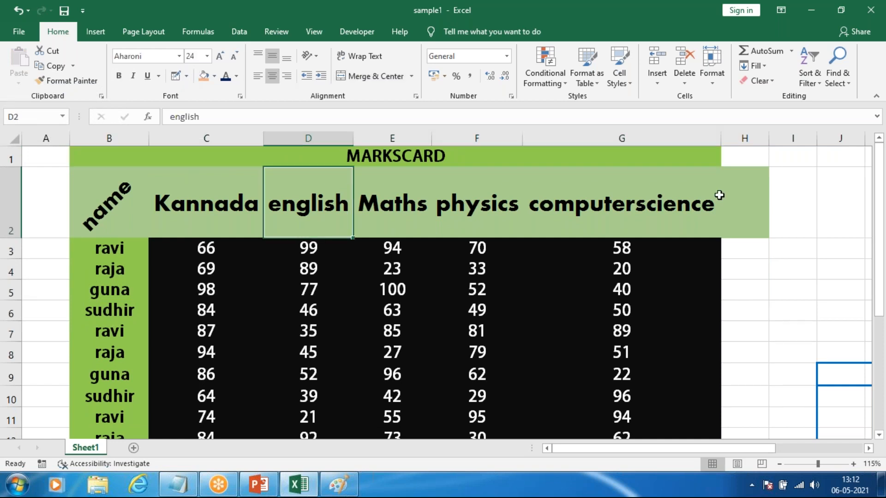
left_click(739, 192)
left_click(756, 81)
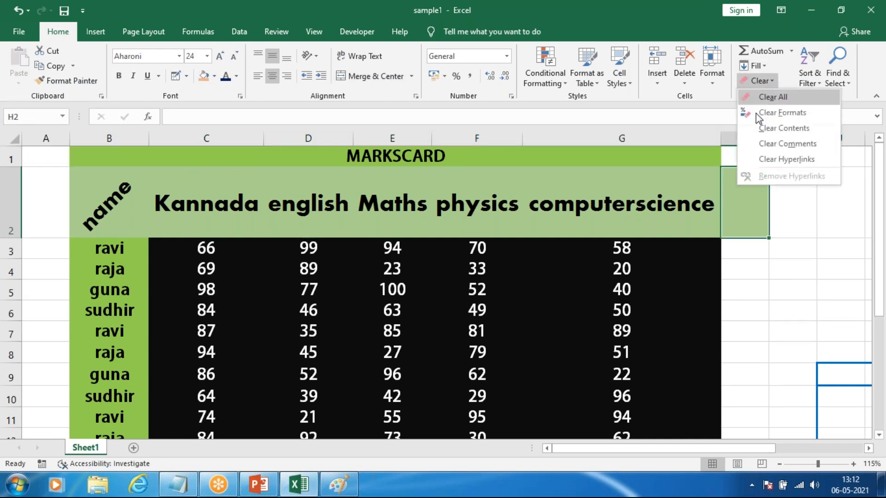
left_click(756, 114)
left_click(792, 248)
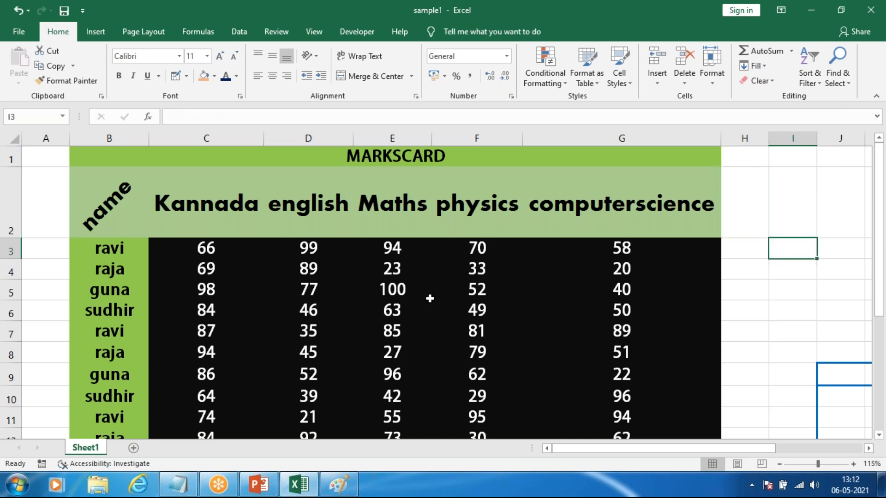
Step: Increase the MARKSCARD title's font size to 48
scroll(429, 299, "down", 1)
scroll(415, 253, "up", 2)
scroll(415, 235, "down", 2)
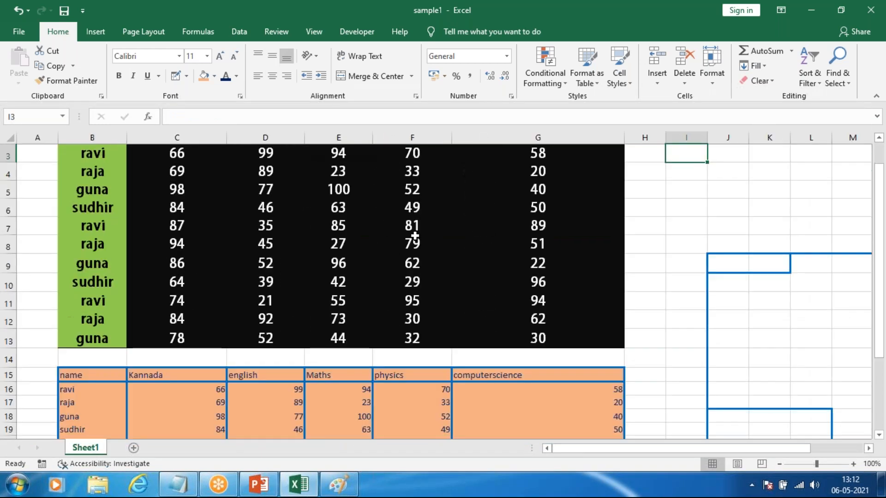
scroll(414, 236, "up", 1)
left_click(391, 152)
left_click(222, 56)
left_click(221, 56)
left_click(221, 55)
left_click(222, 56)
left_click(221, 56)
left_click(221, 56)
left_click(221, 56)
left_click(222, 56)
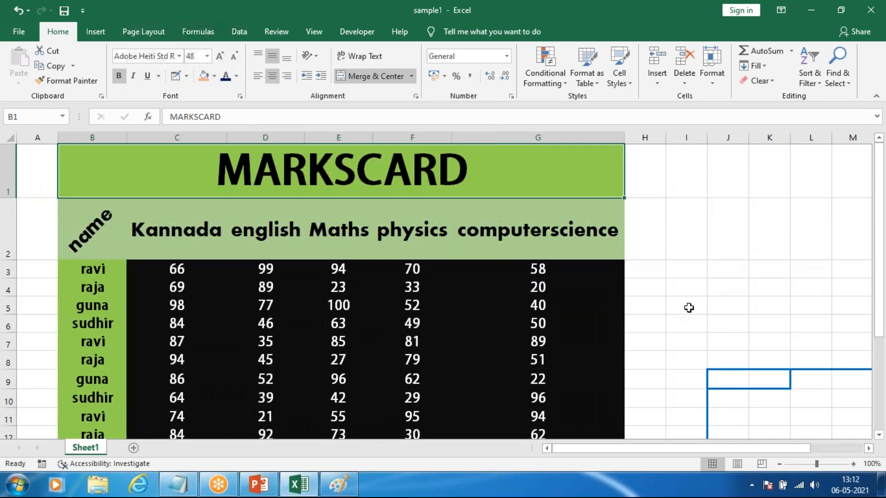
left_click(727, 297)
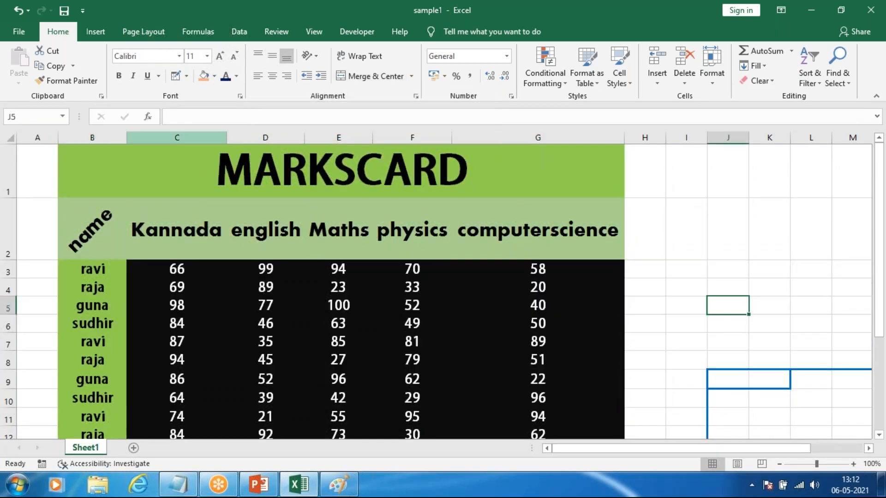
Step: Apply All Borders to the header row B2:G2
scroll(290, 227, "down", 1)
scroll(126, 218, "up", 1)
left_click_drag(95, 220, 518, 245)
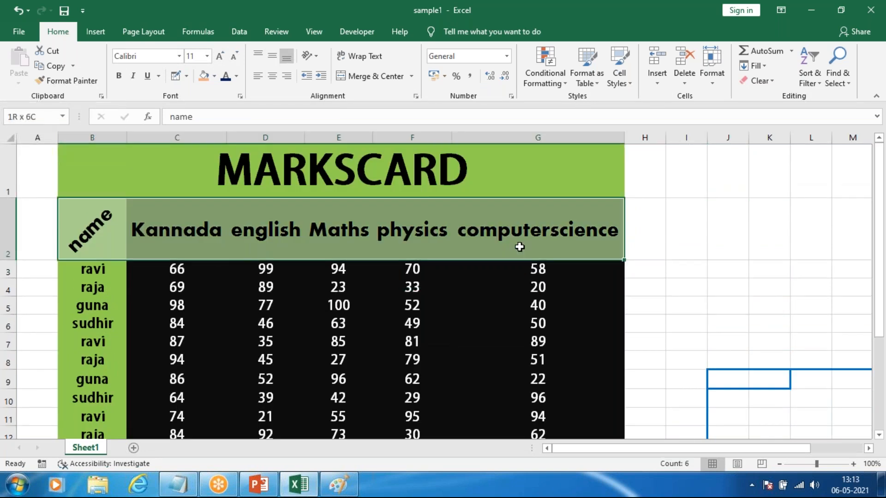
left_click(186, 76)
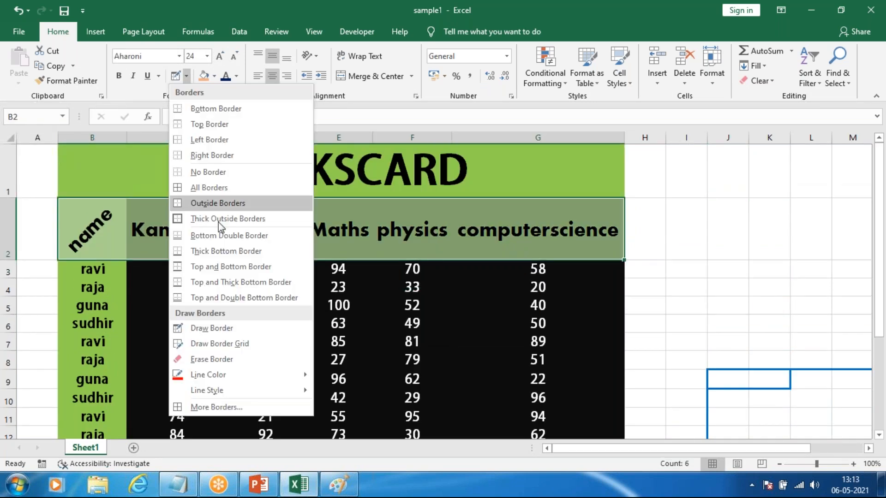
left_click(204, 188)
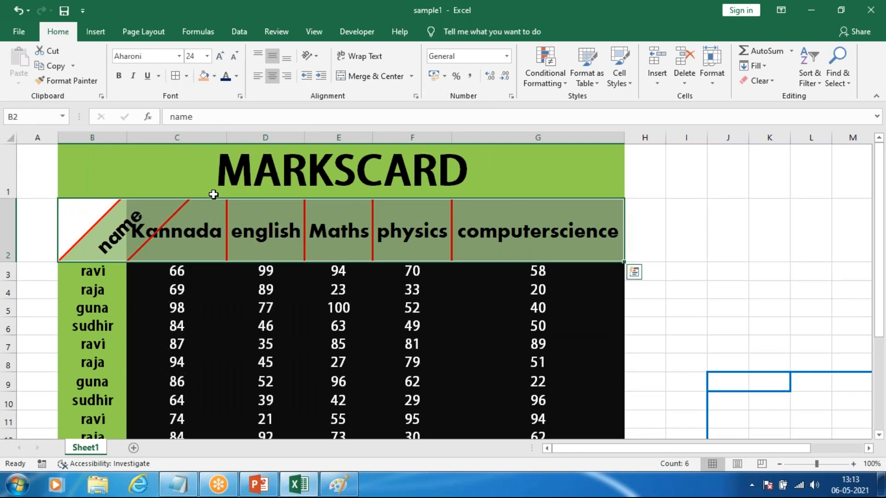
Step: Remove the angled text orientation from the name header in B2
left_click(110, 234)
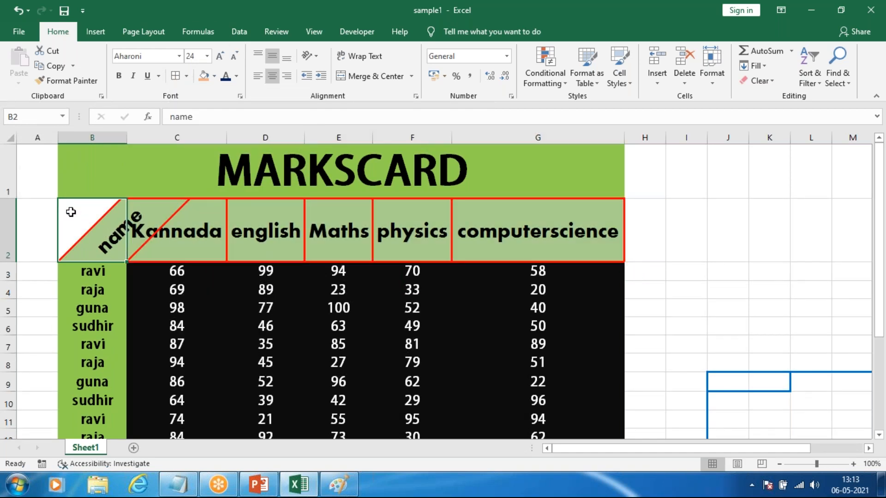
left_click(308, 56)
left_click(308, 74)
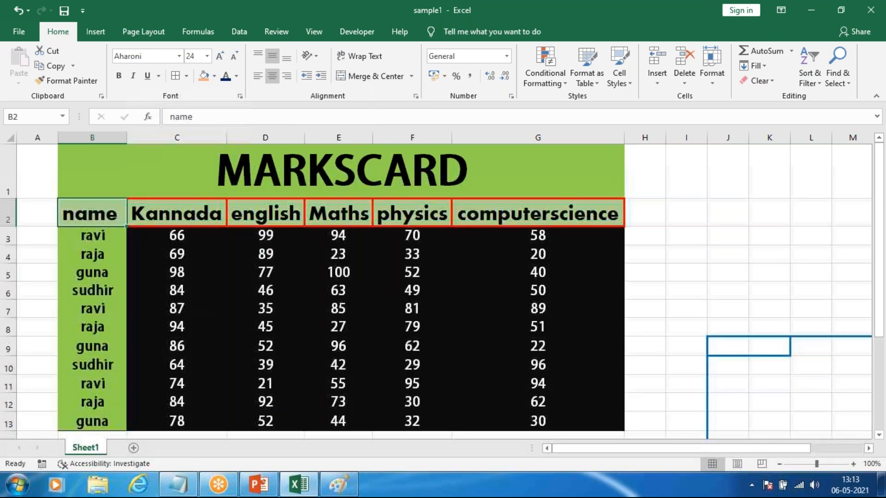
Step: Recolor all borders of the header row B2:G2 with the light gray theme line color
left_click_drag(124, 245, 121, 255)
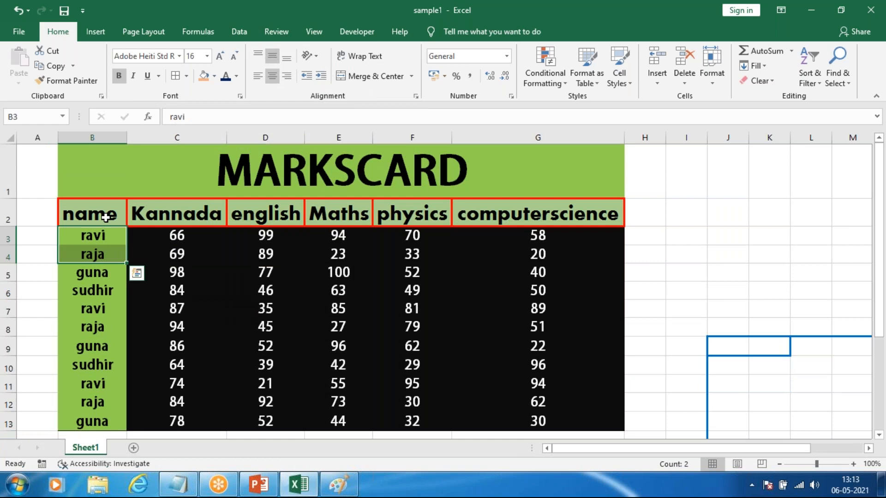
left_click(36, 235)
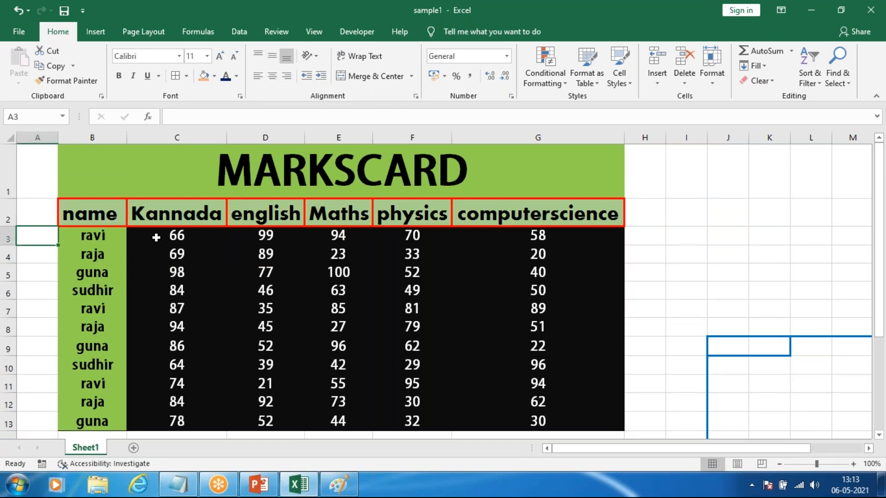
left_click_drag(67, 213, 616, 214)
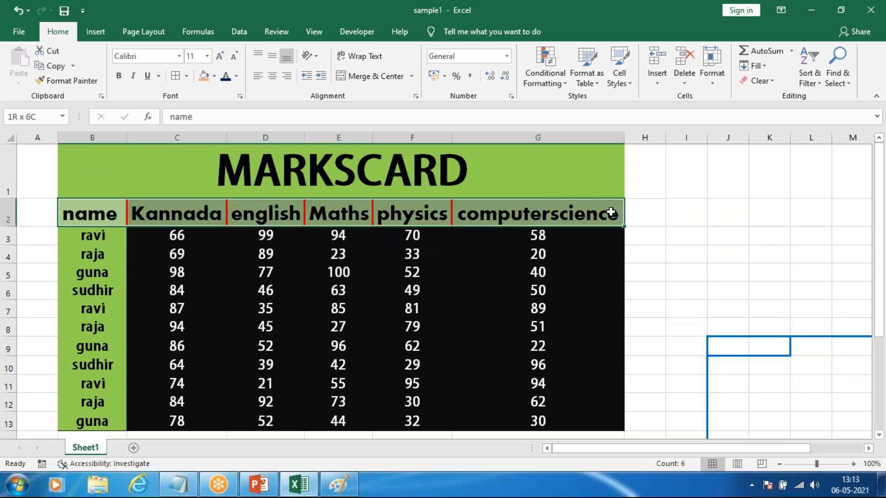
left_click(187, 76)
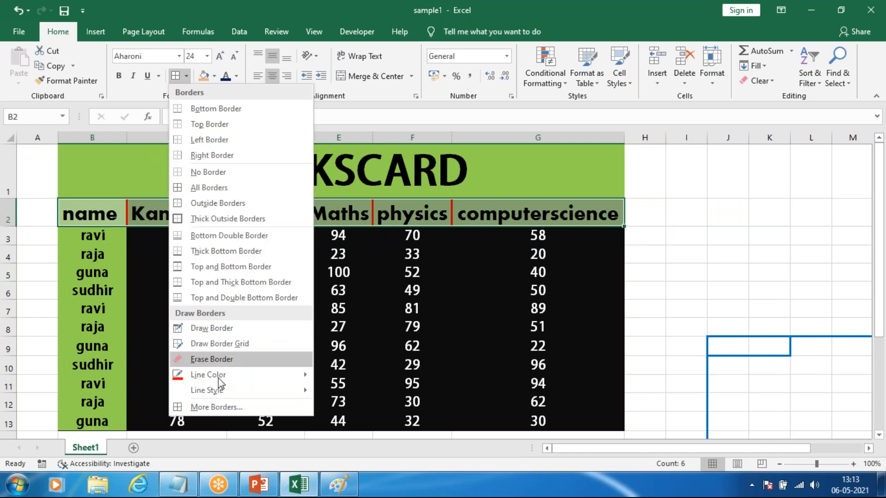
mouse_move(279, 373)
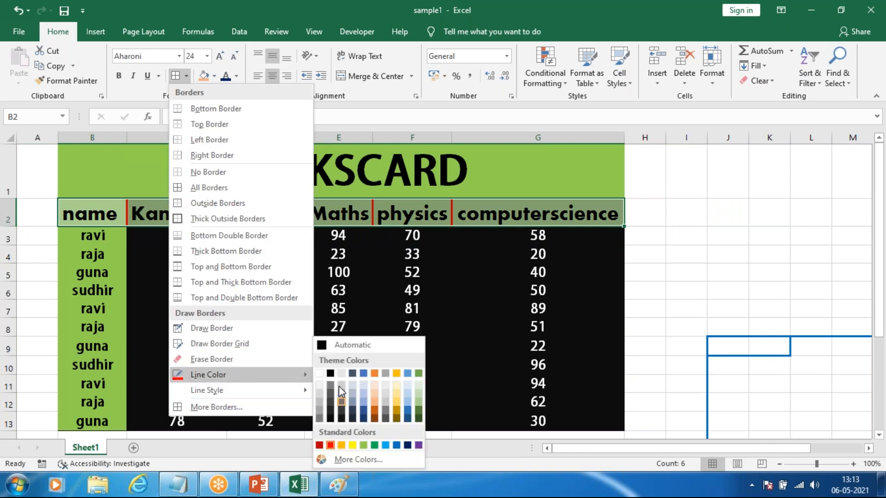
left_click(342, 374)
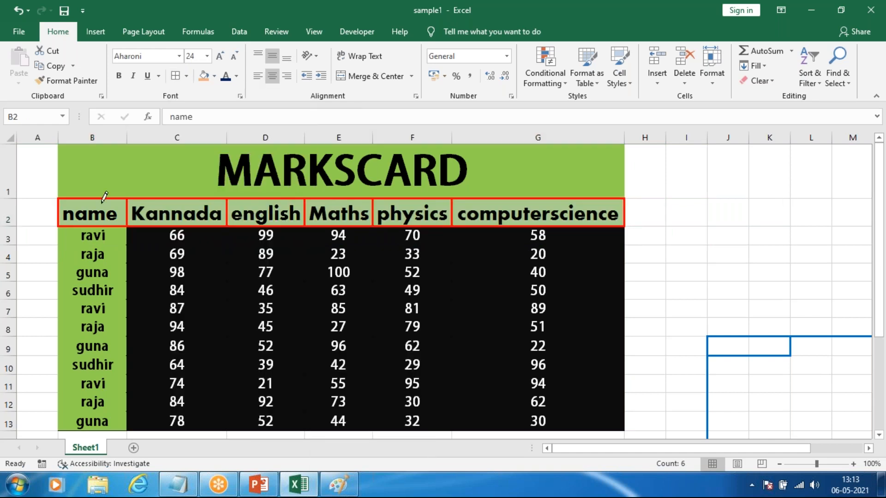
left_click(186, 77)
left_click(175, 79)
left_click(842, 237)
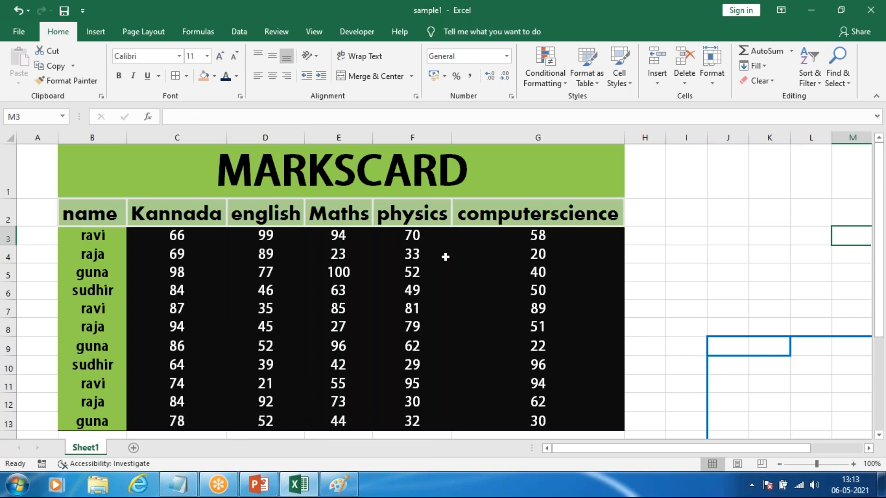
scroll(445, 257, "down", 1, "ctrl")
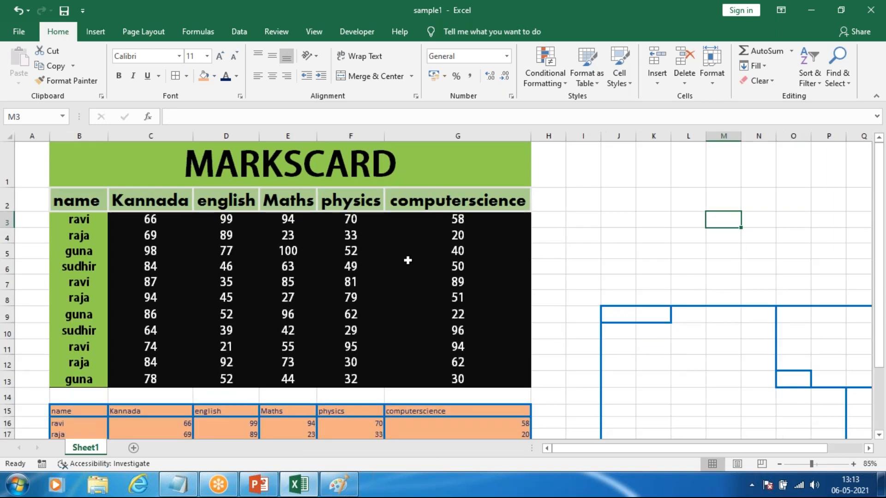
scroll(407, 258, "down", 1)
scroll(423, 231, "up", 1)
left_click(30, 30)
key("Escape")
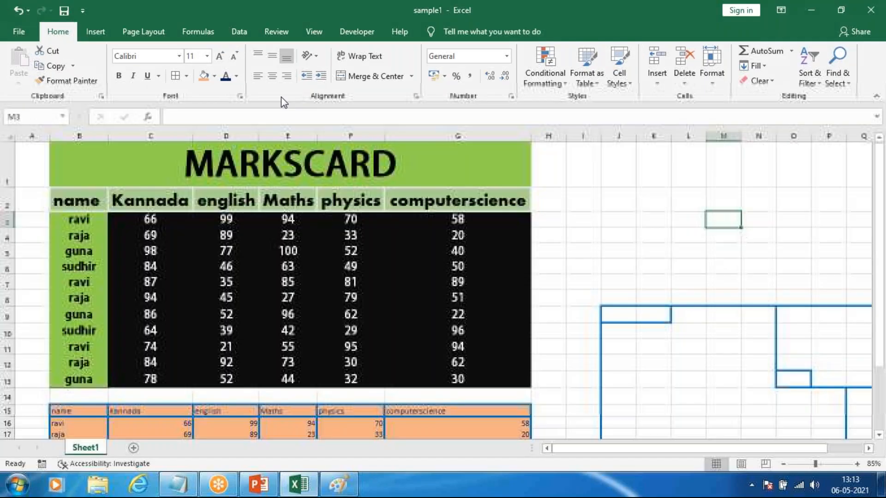
left_click(95, 80)
left_click(19, 32)
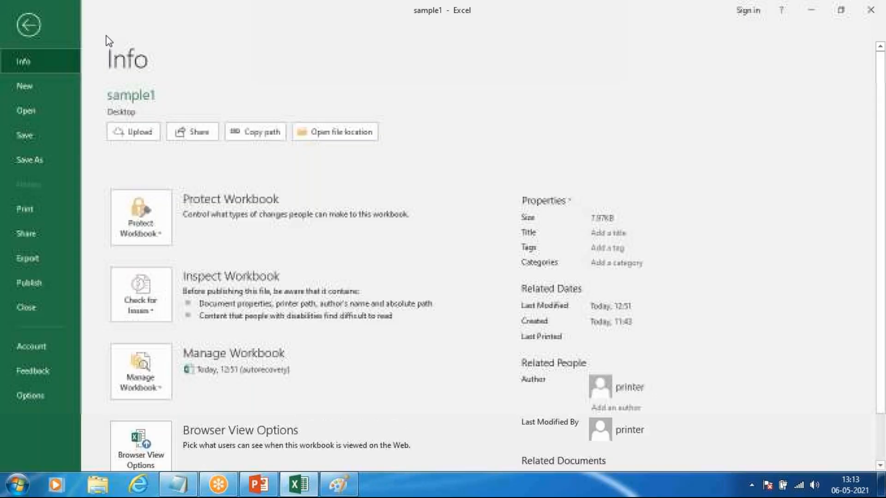
left_click(36, 32)
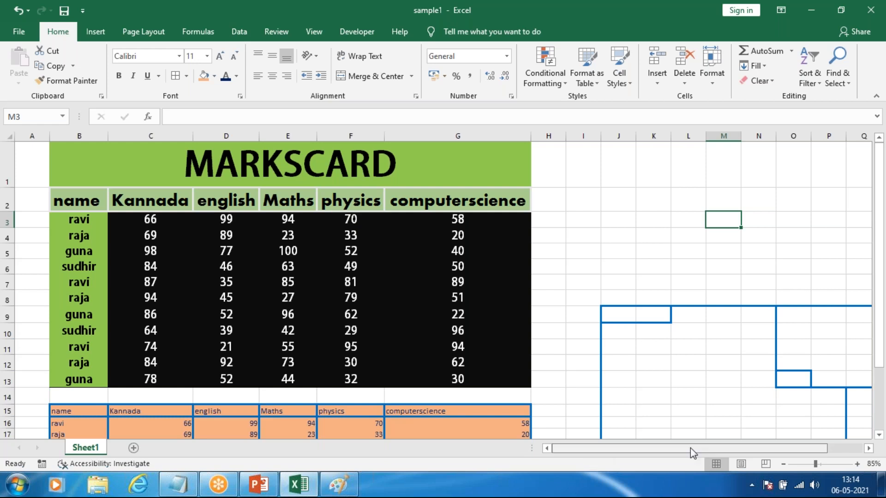
Step: Move the blue-bordered layout range I2:R29 one column right and one row up
scroll(653, 294, "right", 2)
scroll(652, 295, "down", 2)
scroll(652, 294, "up", 2)
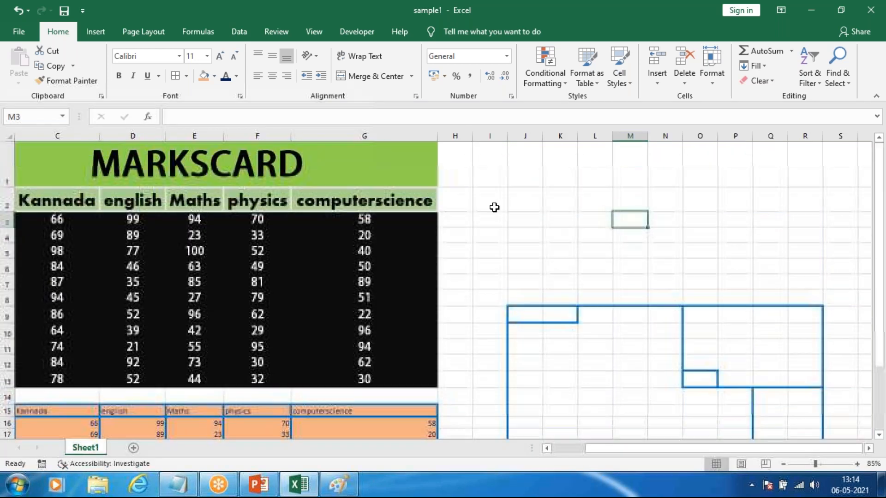
left_click_drag(491, 201, 821, 411)
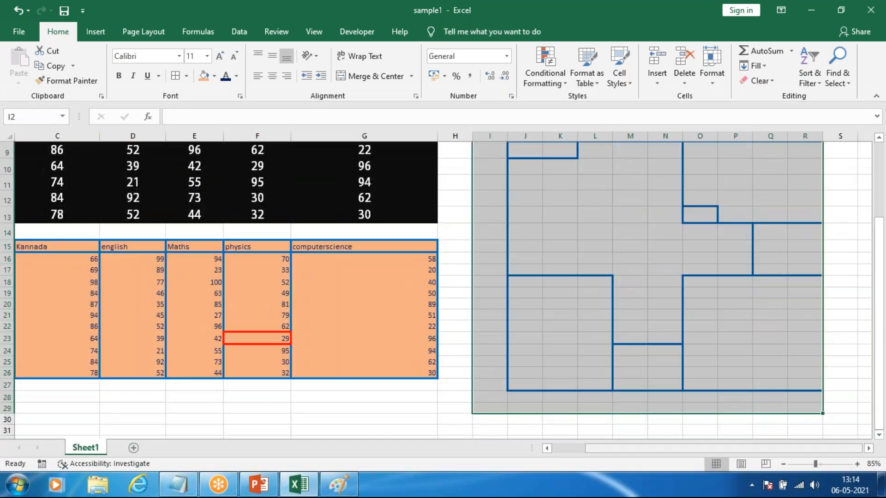
scroll(738, 286, "up", 3)
left_click_drag(680, 187, 711, 162)
left_click(630, 220)
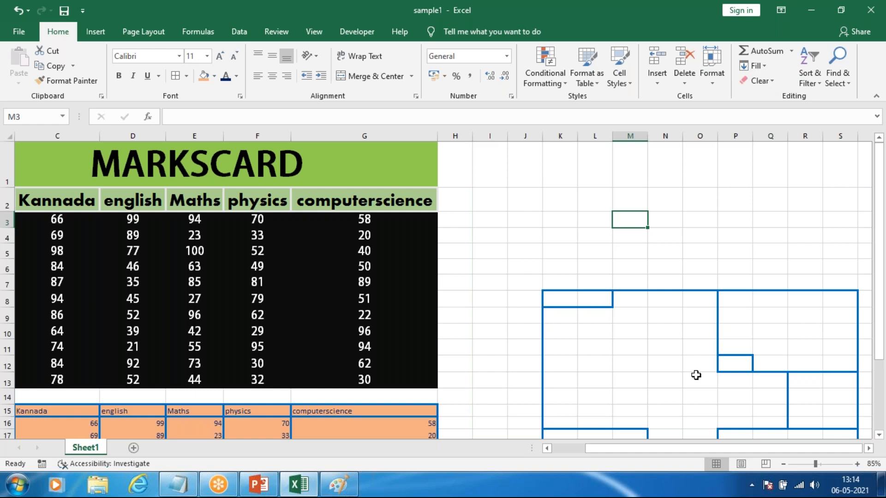
left_click(624, 17)
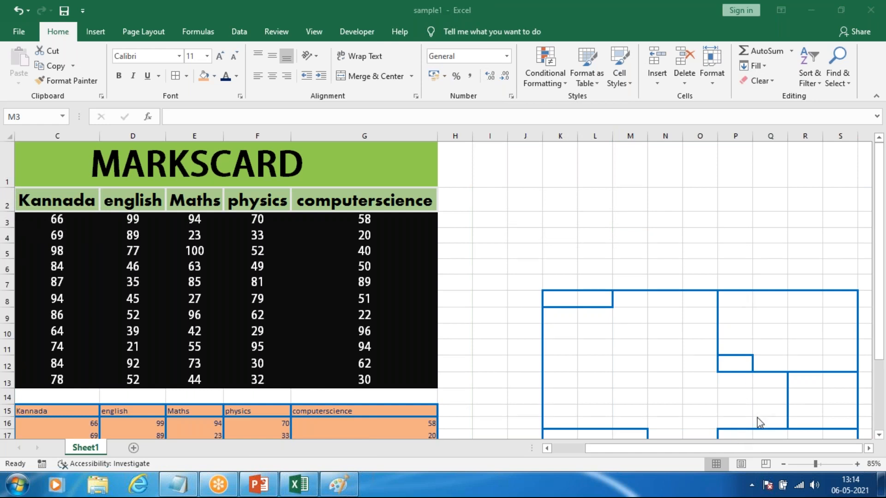
left_click(630, 220)
left_click(522, 249)
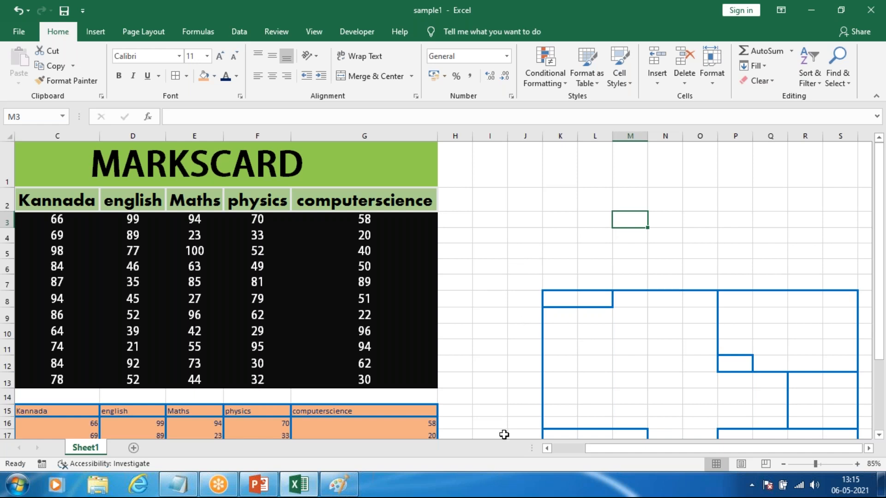
left_click_drag(588, 447, 547, 443)
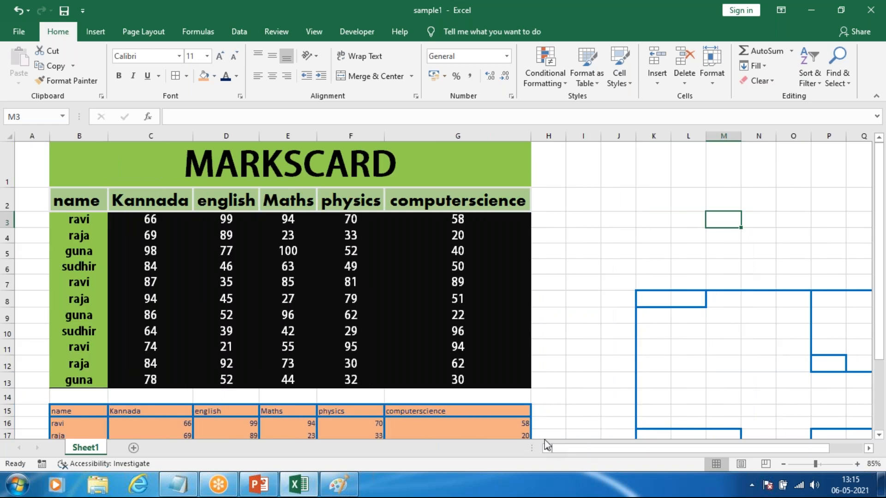